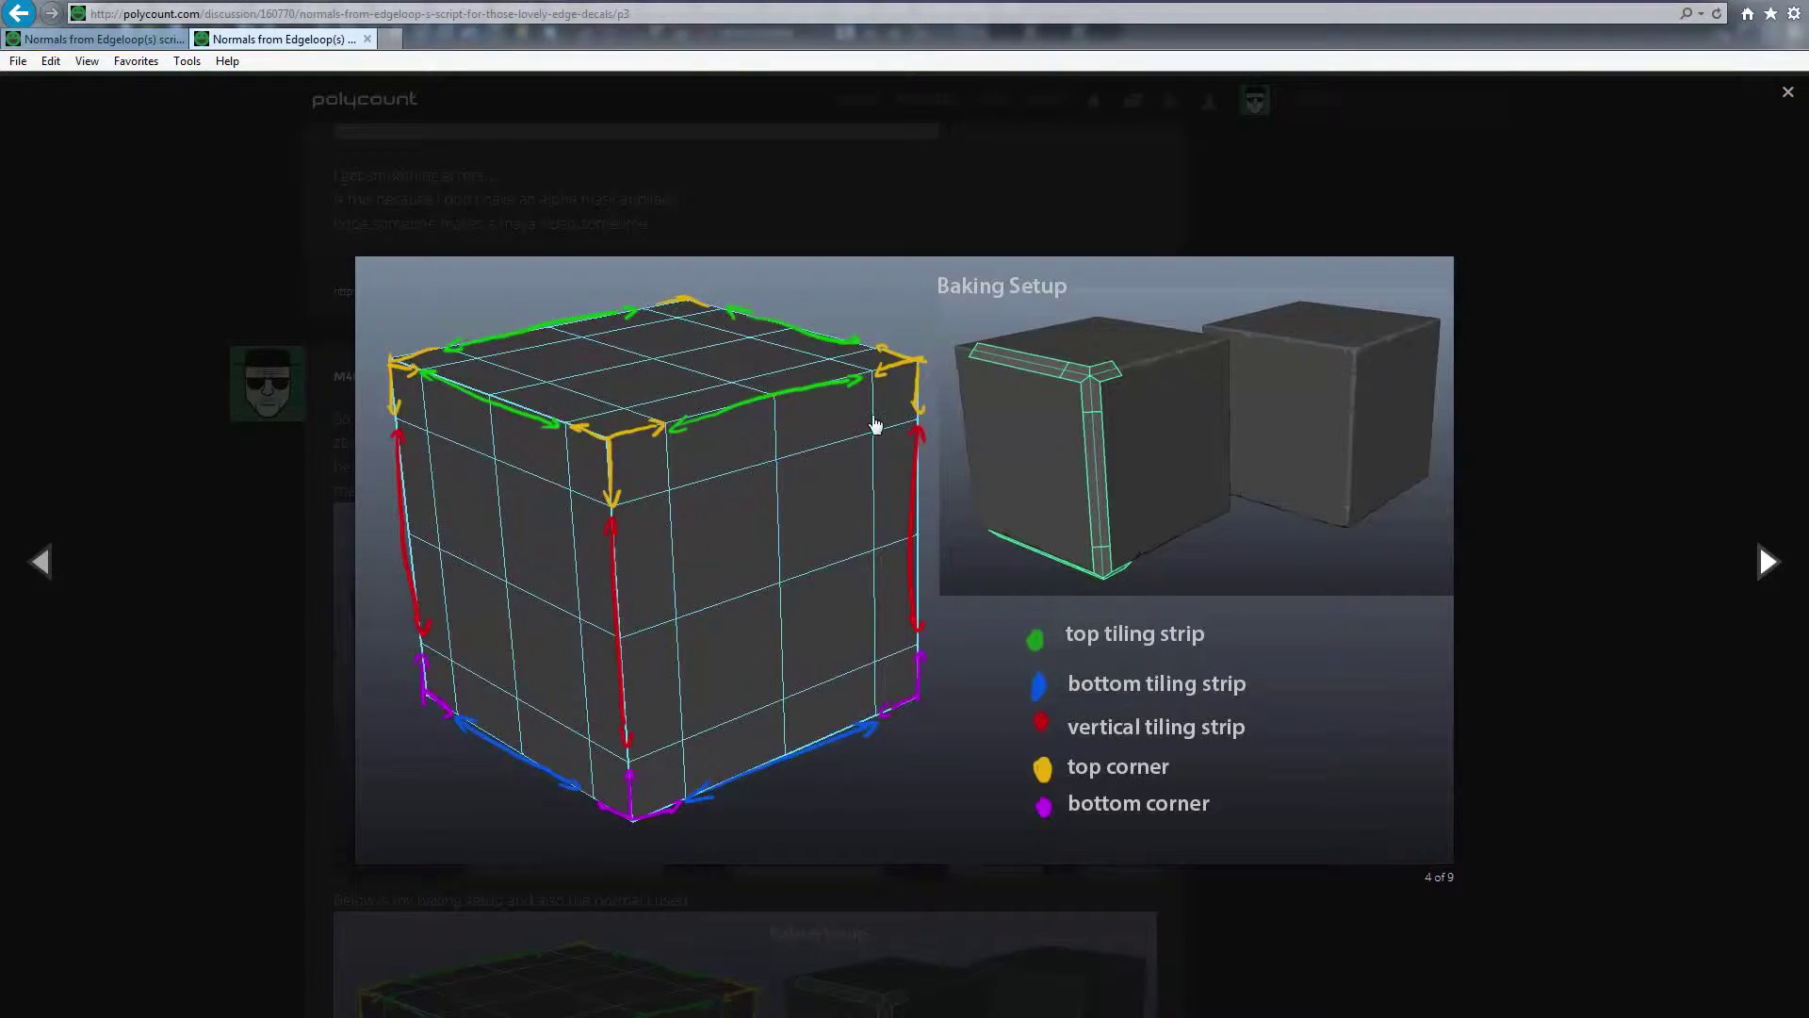
Close the forum image, switch to the untitled Maya scene and create a polygon cube
left_click(1788, 94)
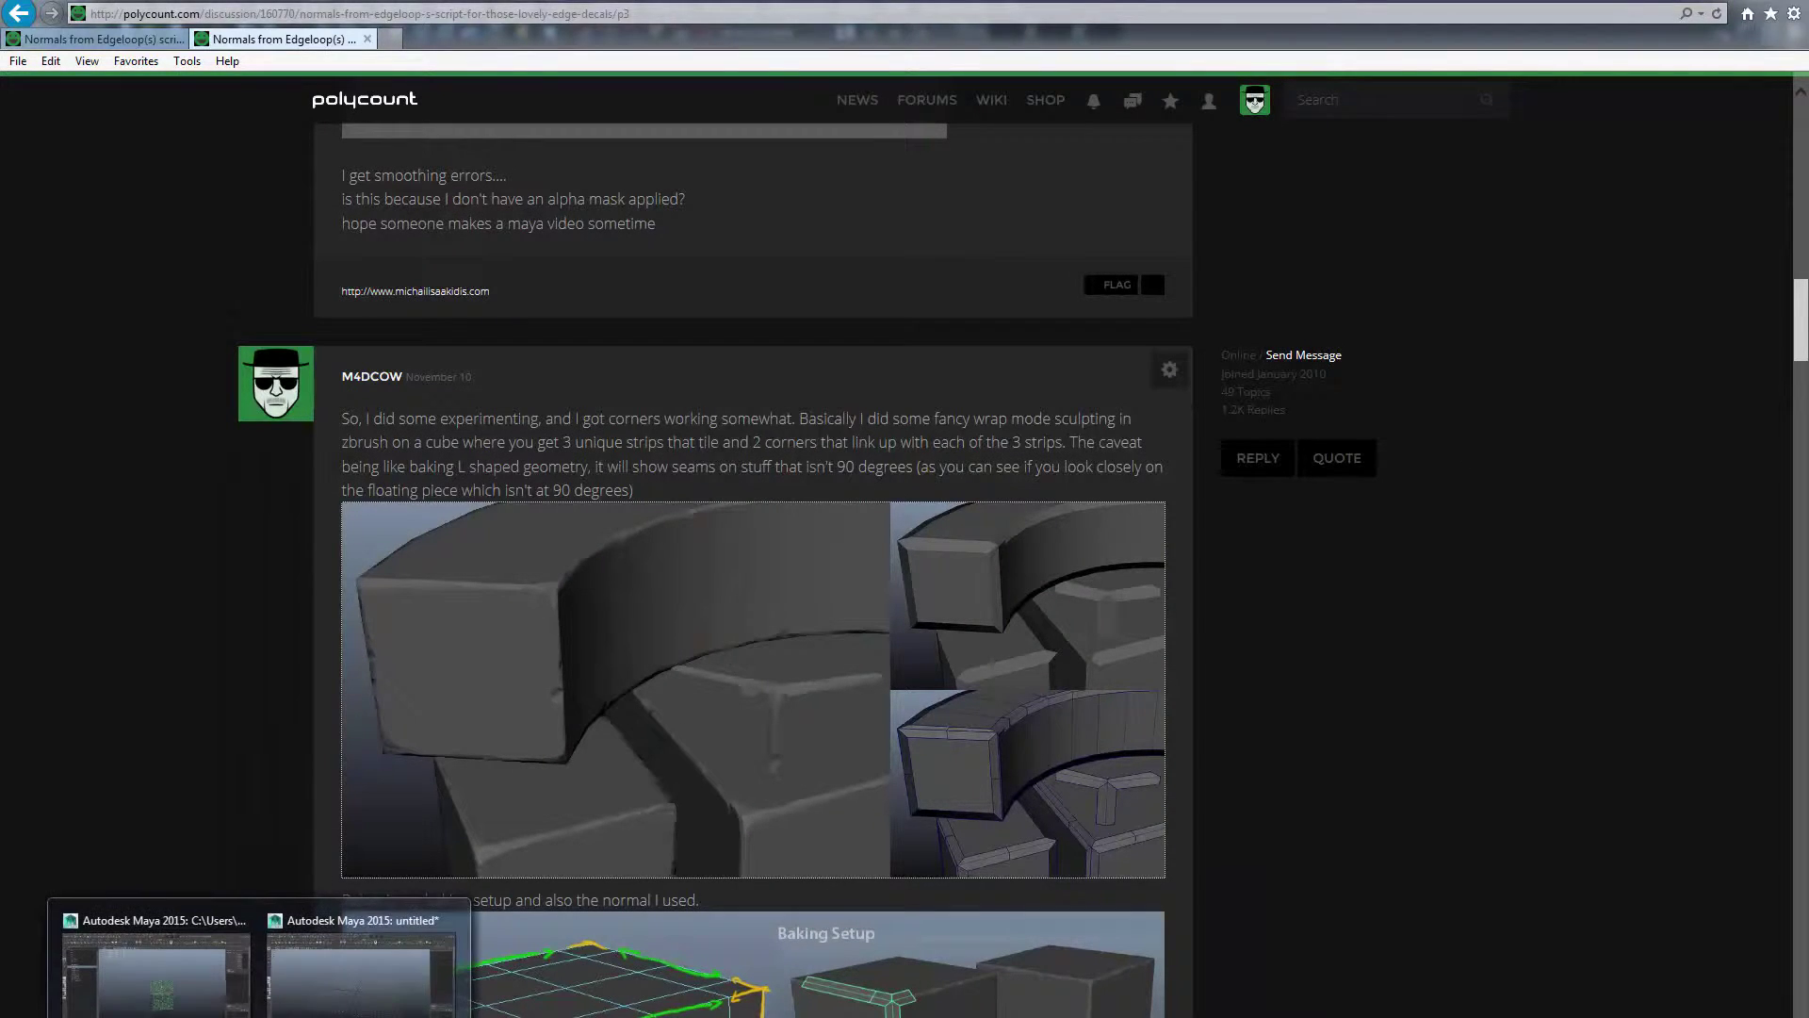
left_click(360, 964)
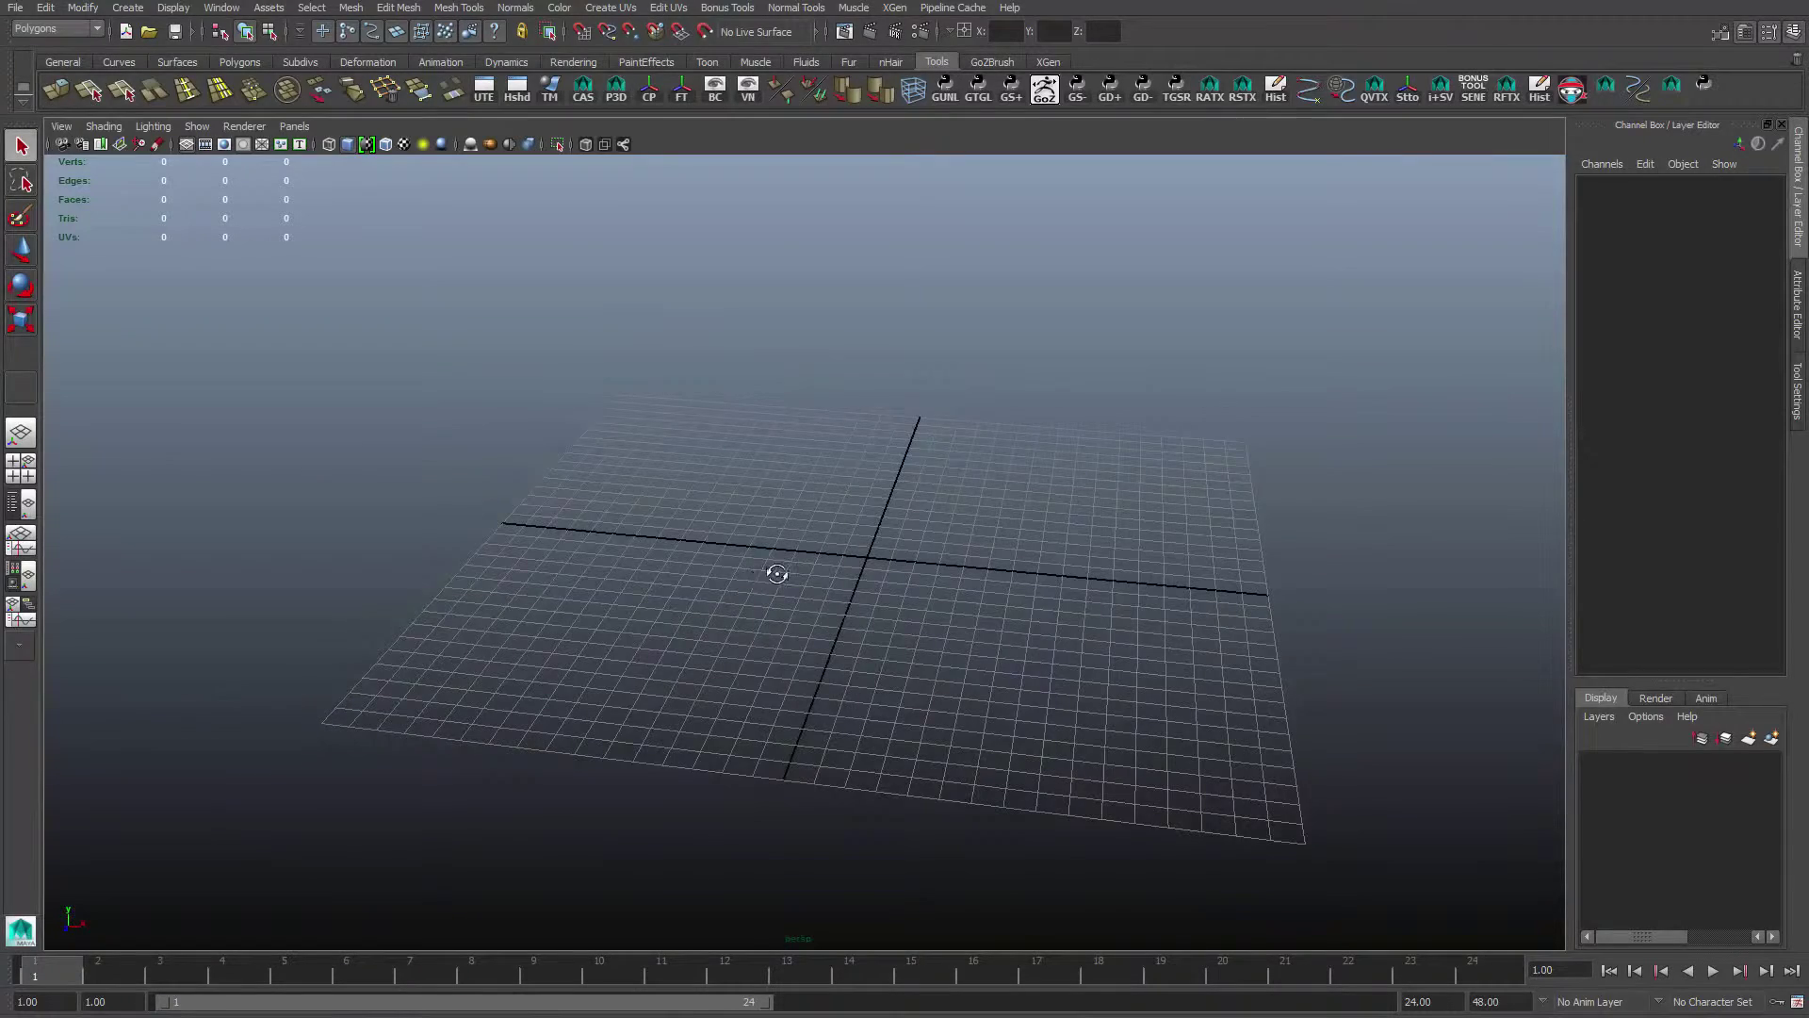
left_click_drag(777, 573, 704, 598, "alt")
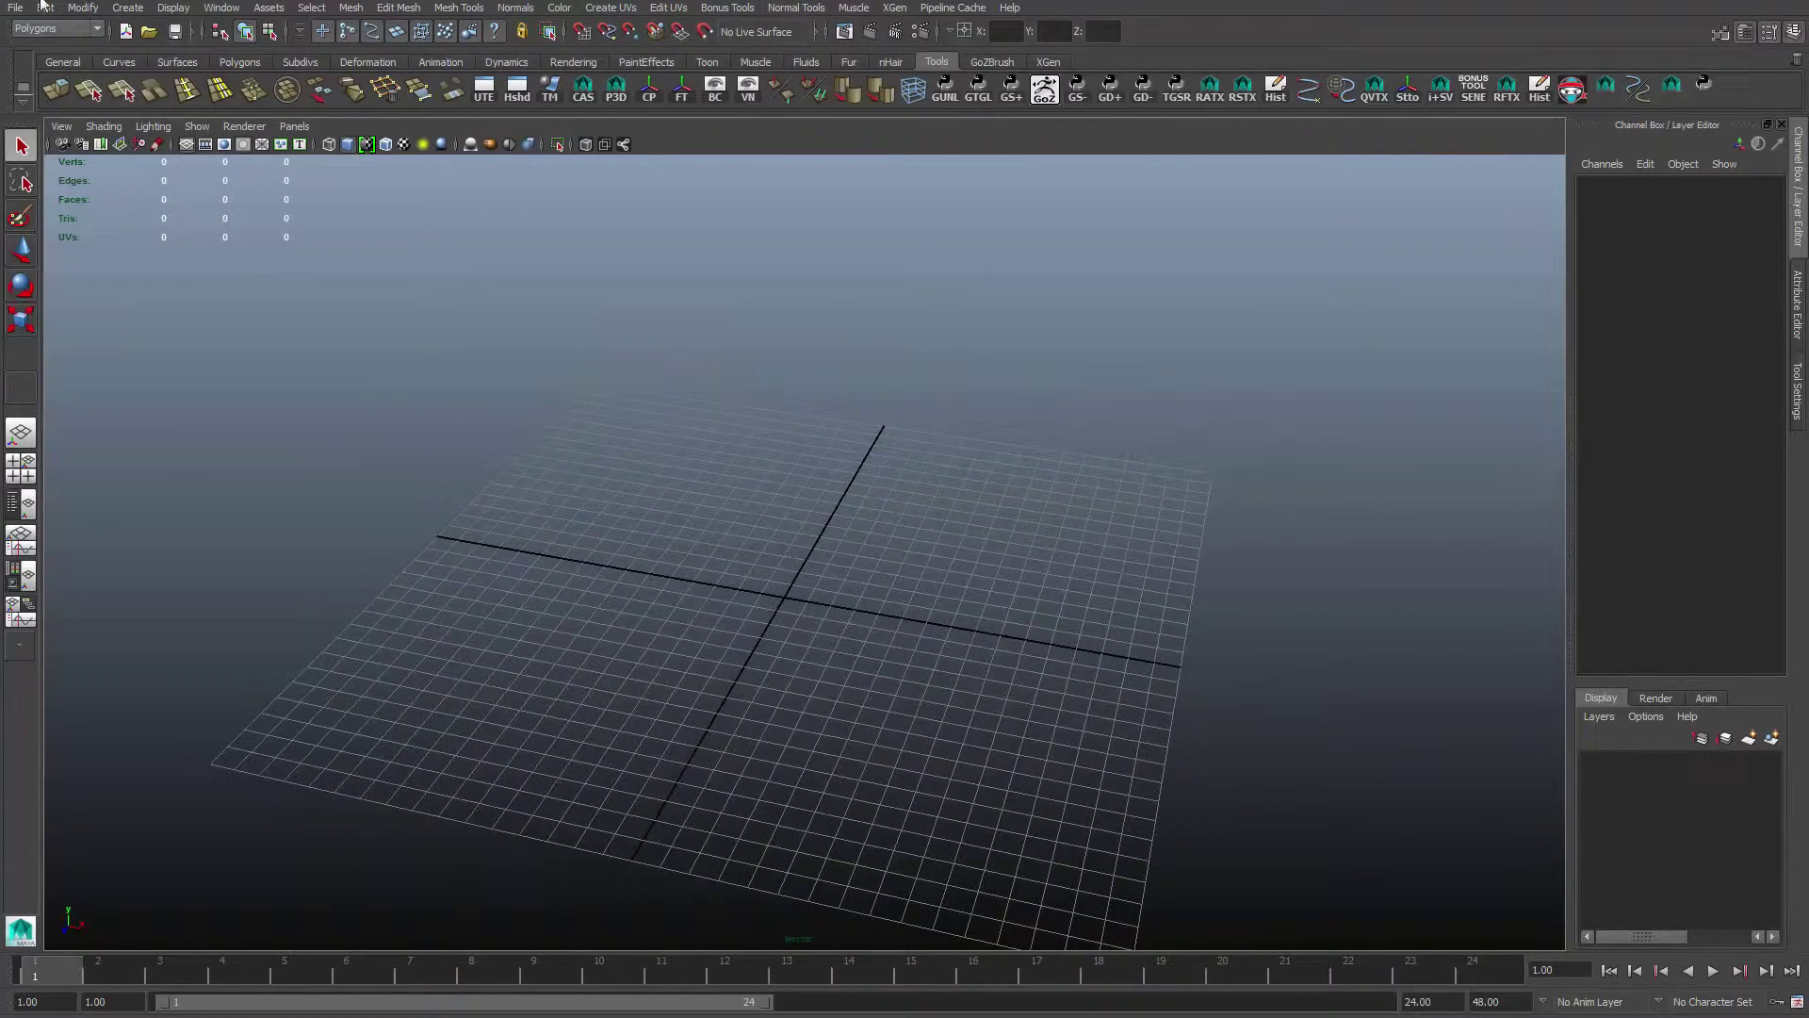
left_click(127, 7)
mouse_move(195, 57)
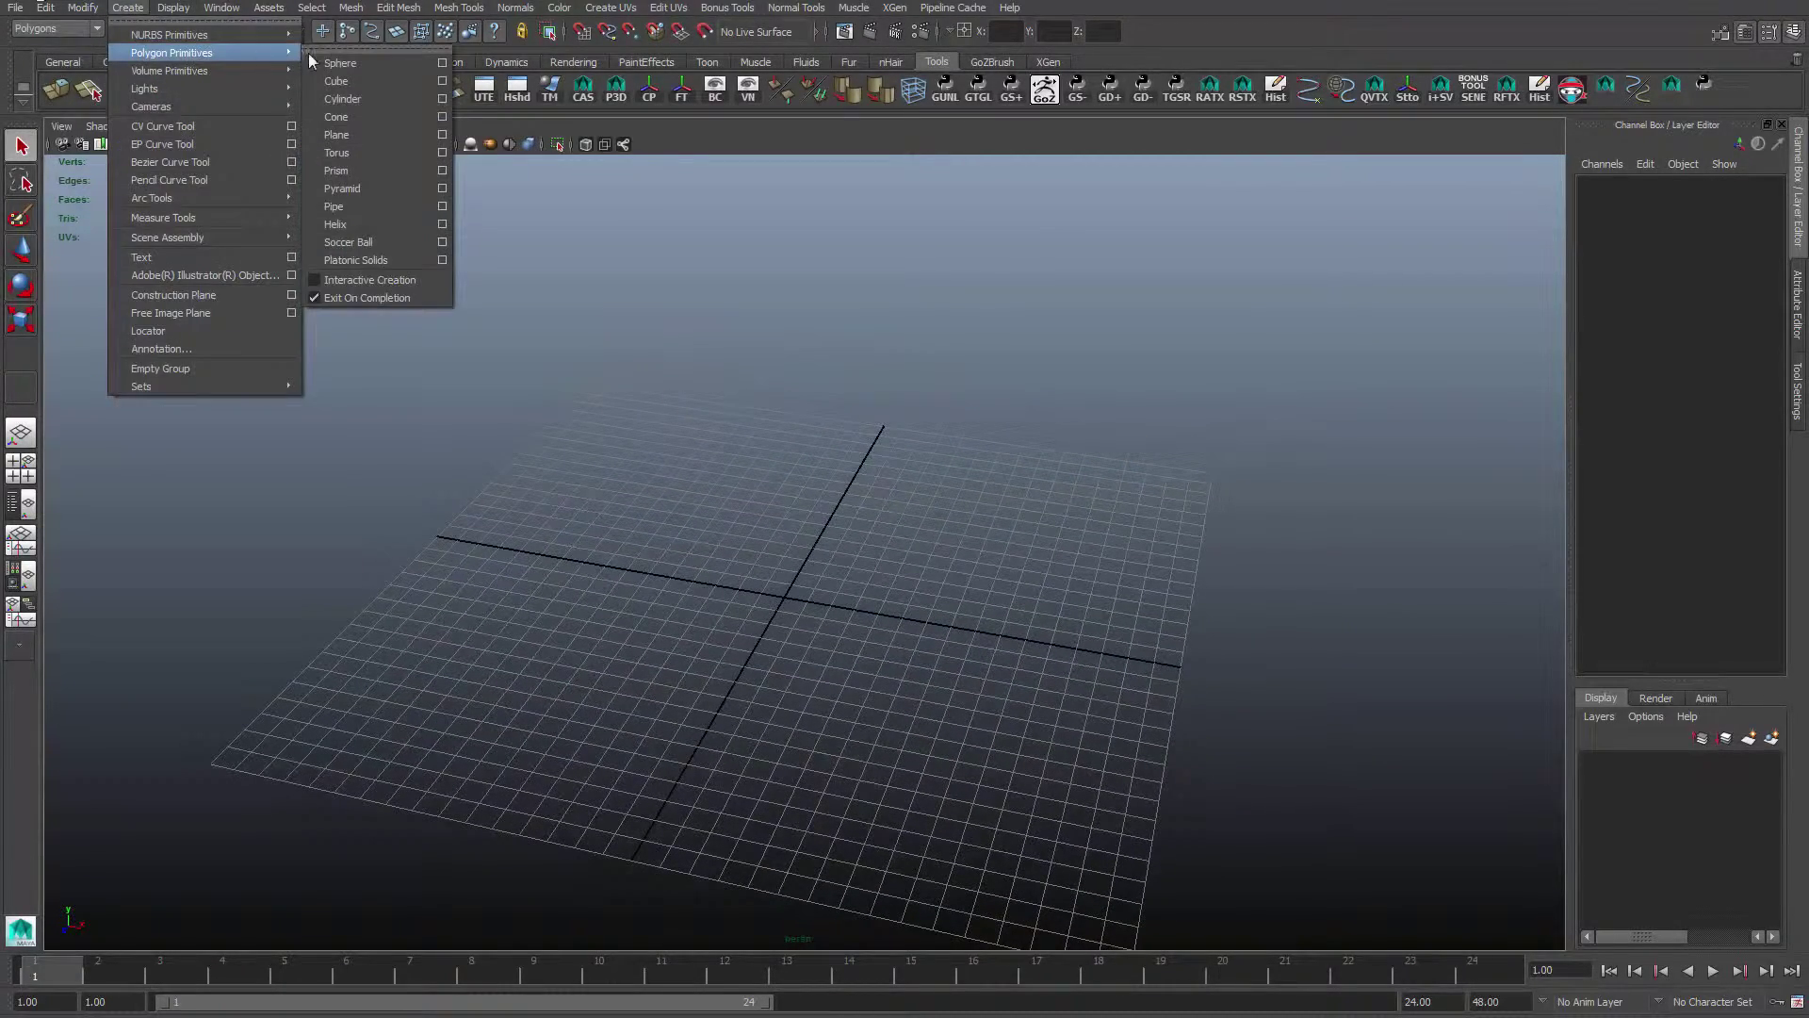
left_click(336, 81)
left_click_drag(811, 432, 820, 433, "alt")
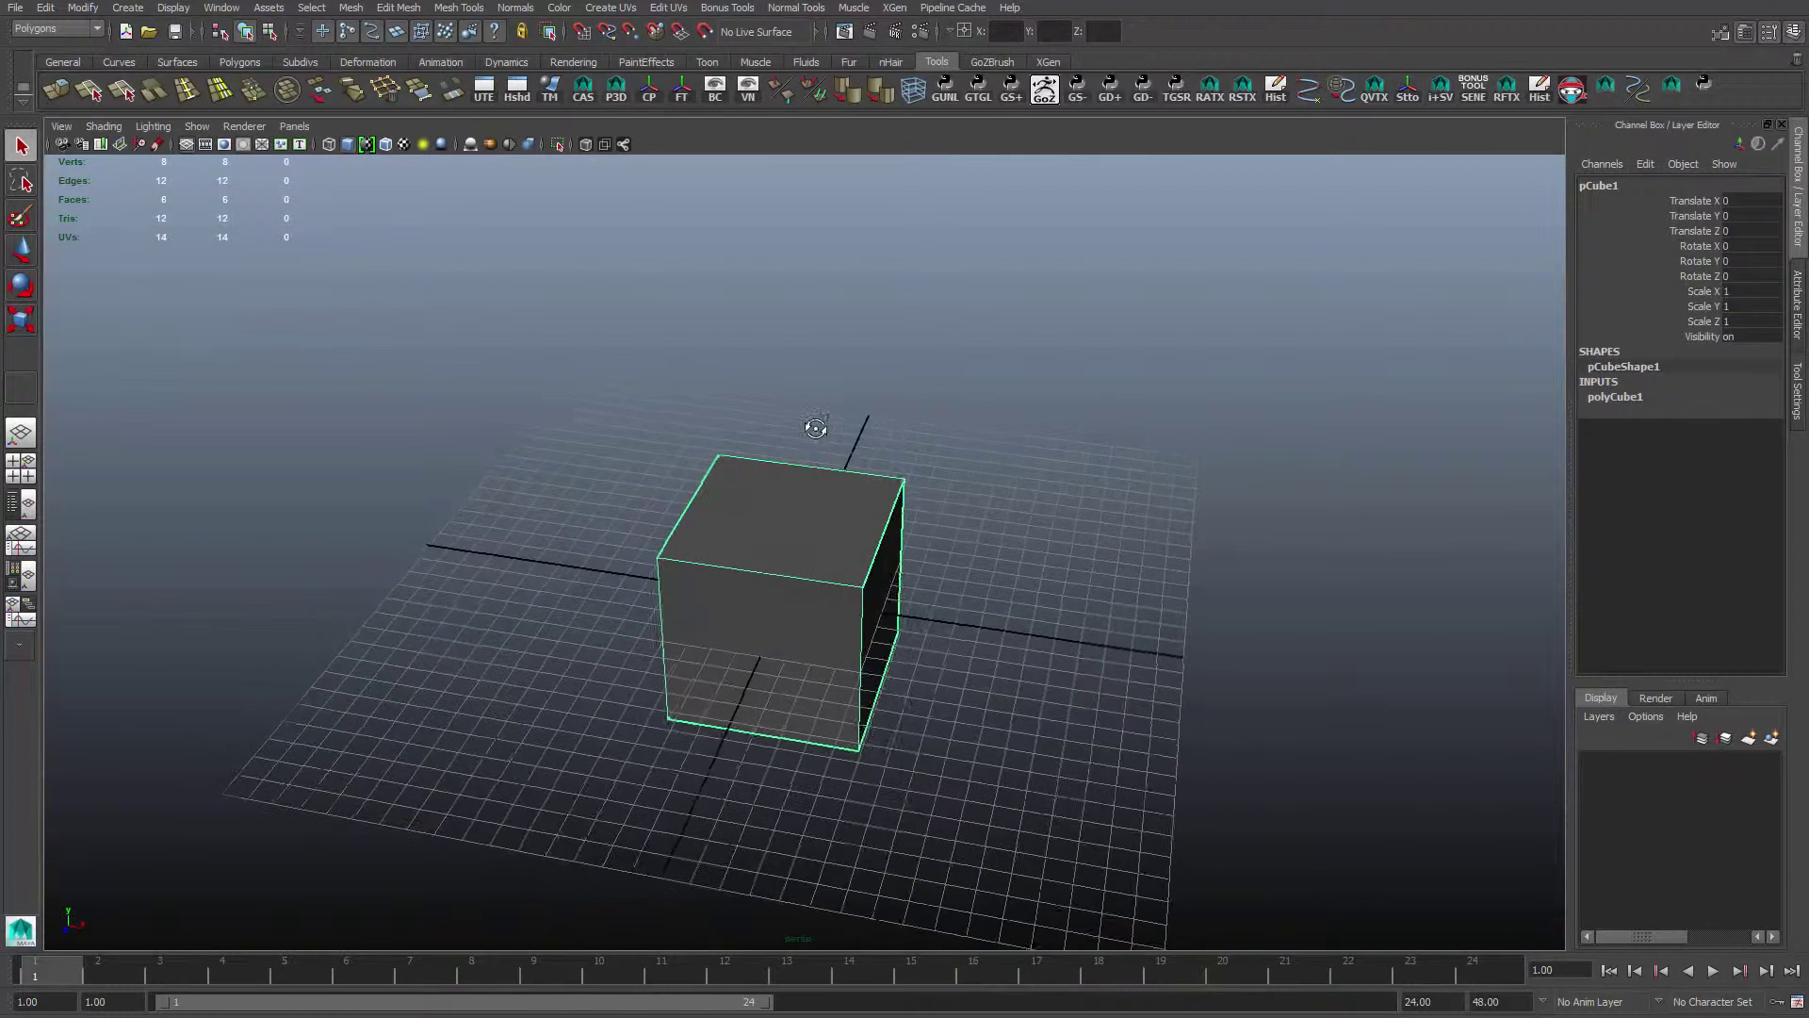
Show the cube's width, height and depth settings and rename the cube wrapBlock
left_click(1621, 401)
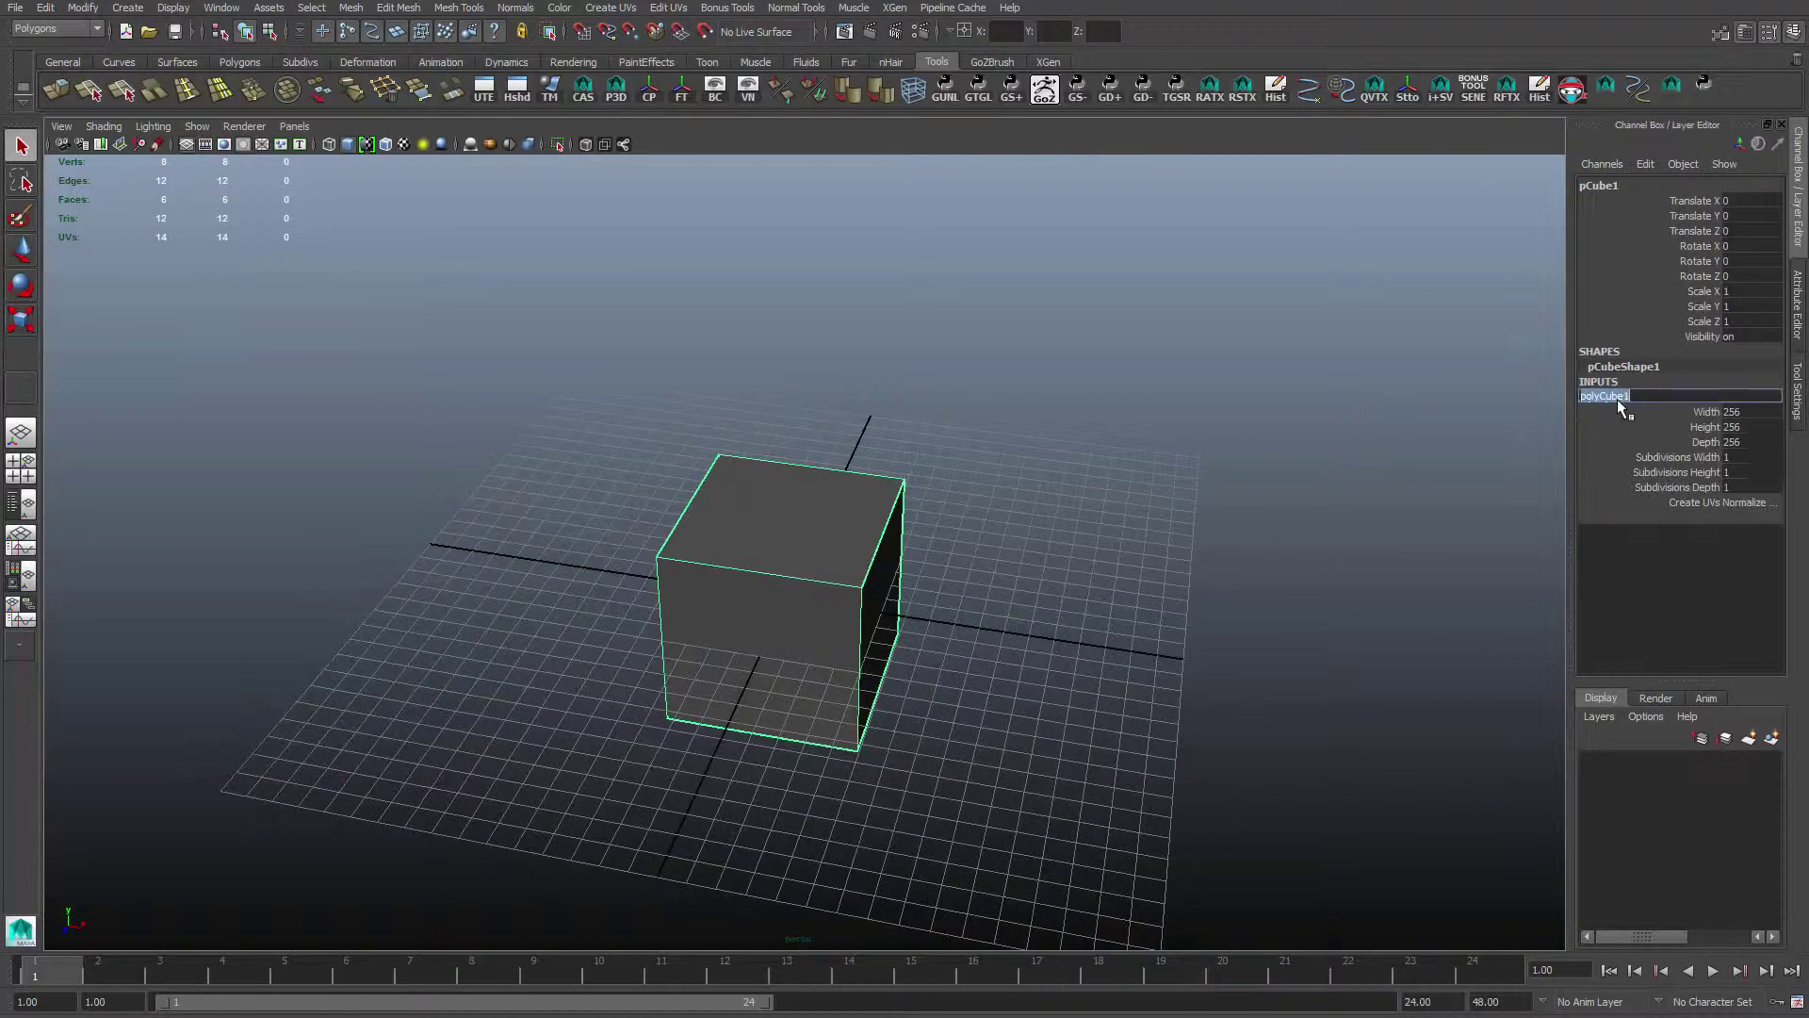
left_click(1745, 426)
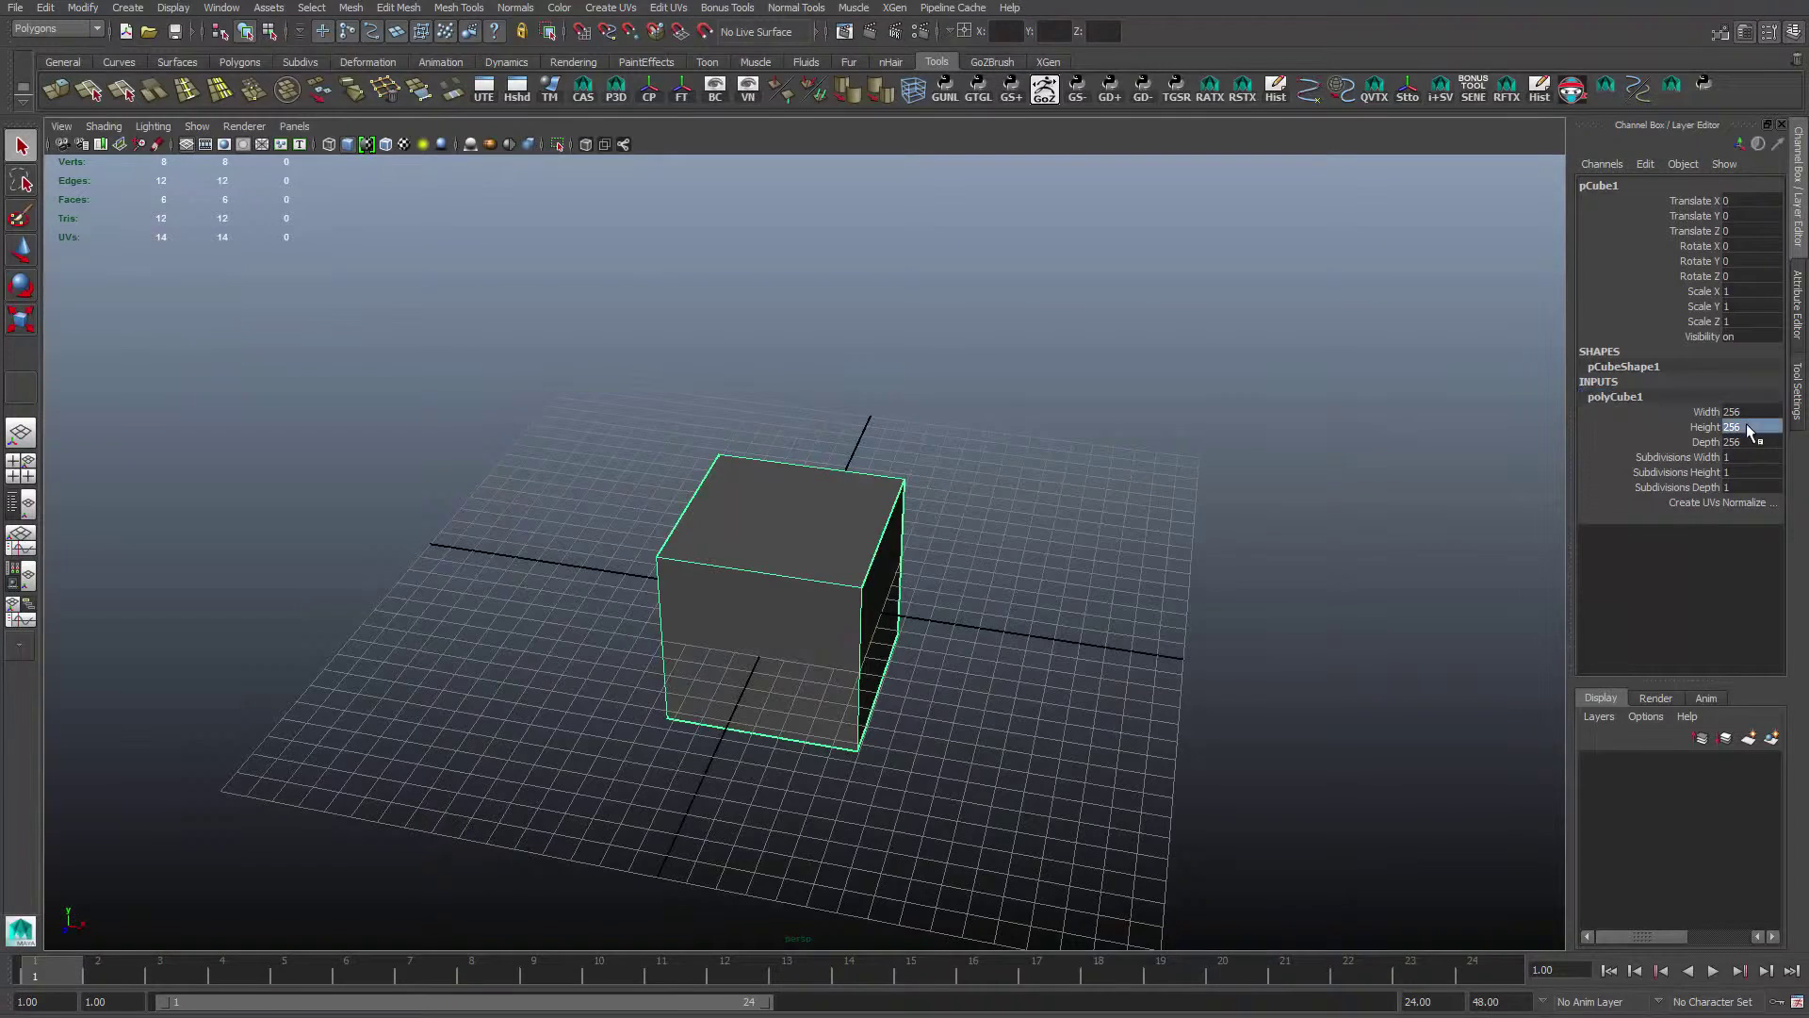
left_click(1749, 411)
left_click(1601, 187)
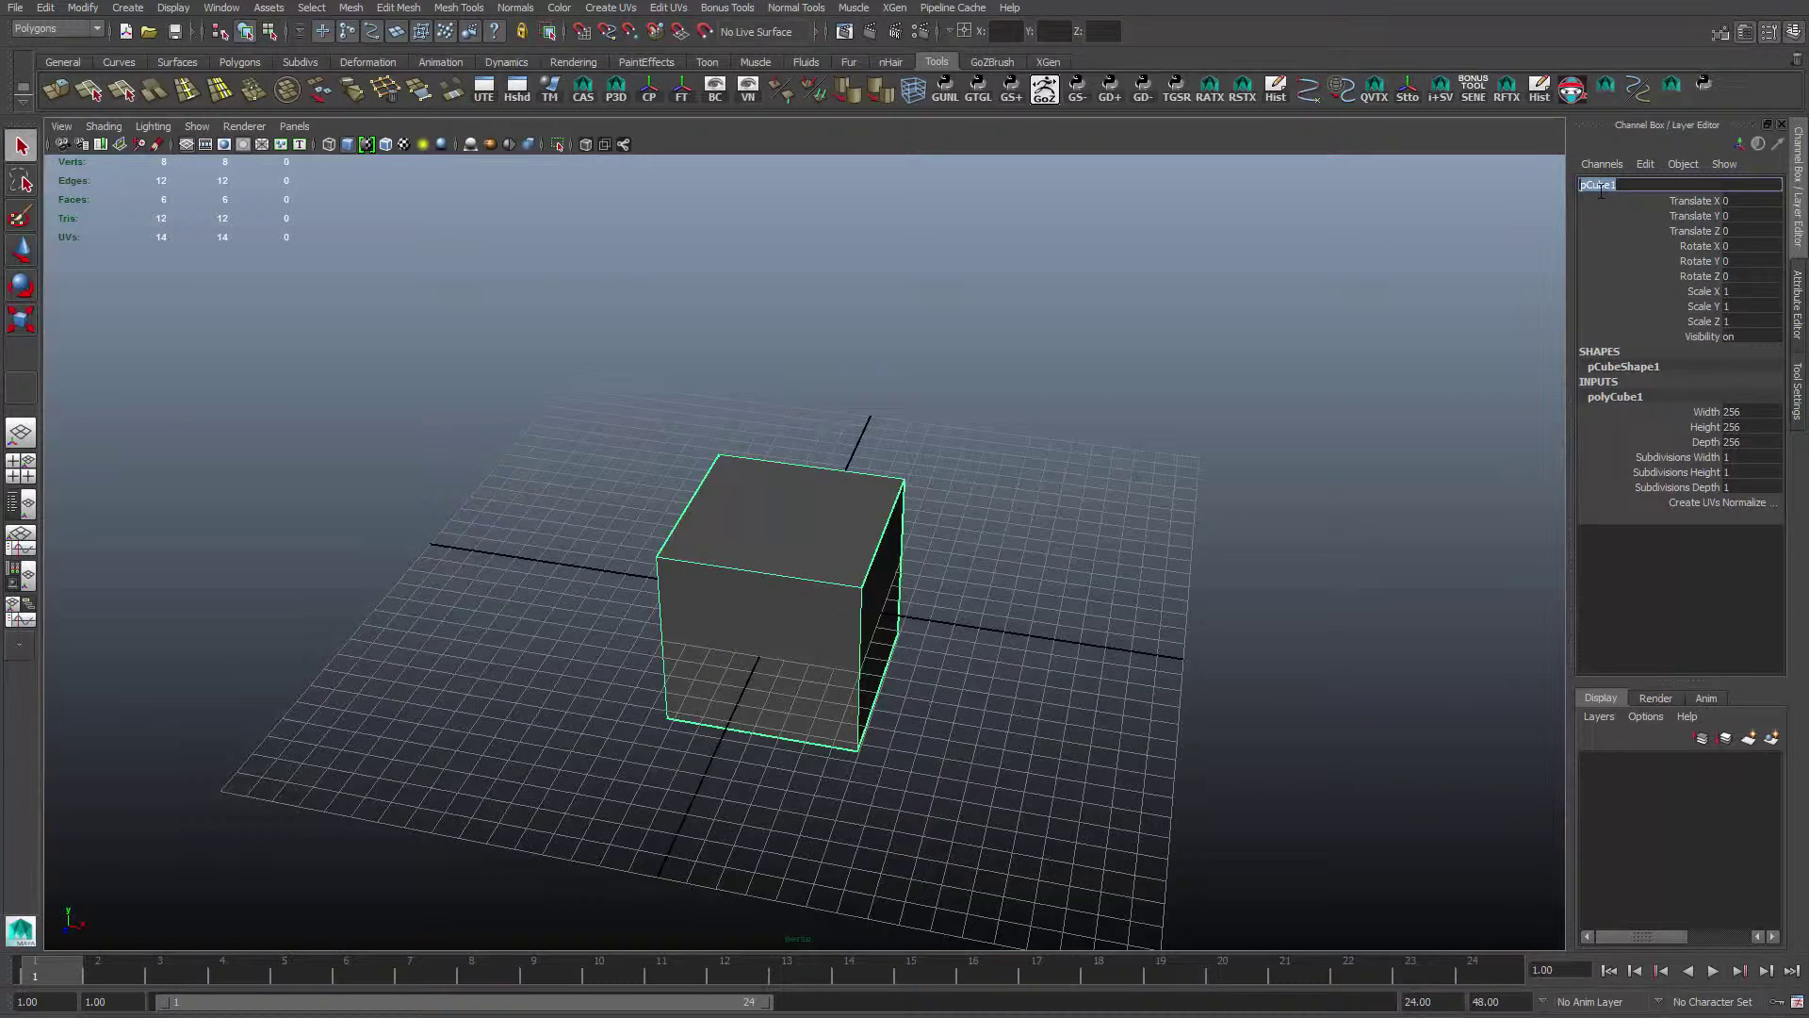
type("wi")
key("Return")
Export the selected wrapBlock as OBJ to wrapBlock.obj in the tutorial folder, replacing the existing file
left_click_drag(657, 504, 903, 512, "alt")
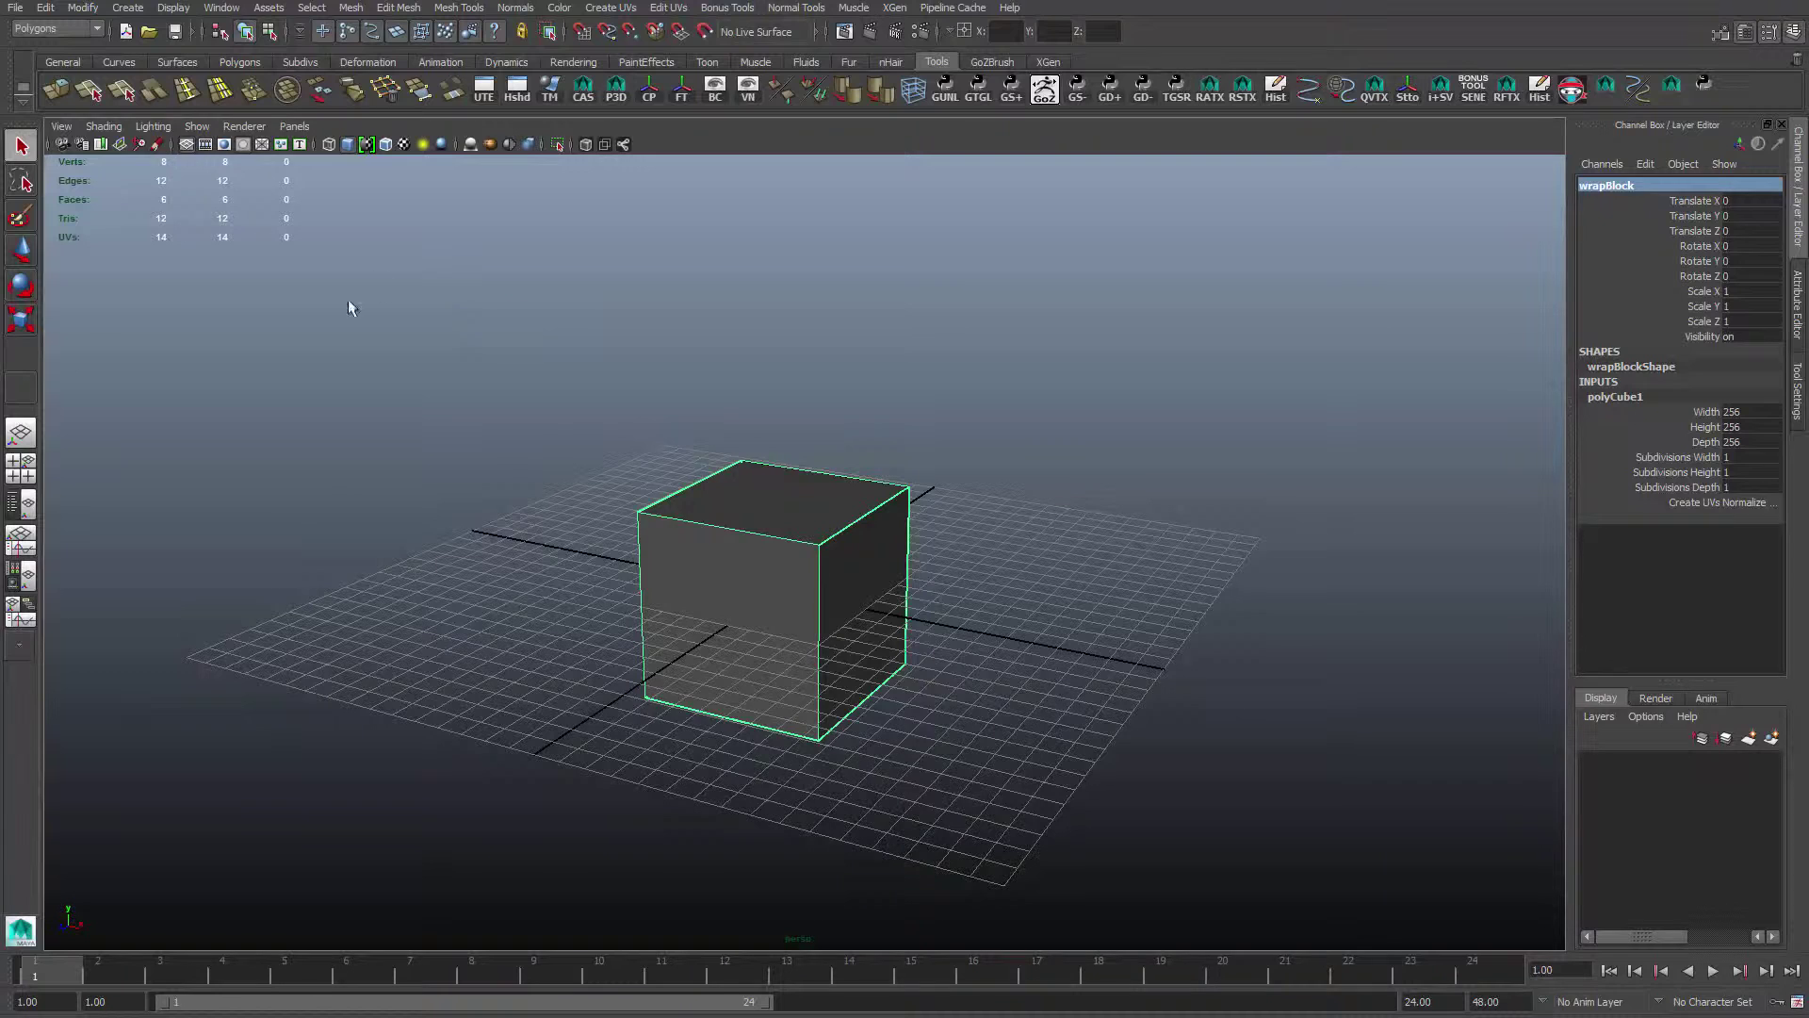
left_click_drag(701, 475, 744, 488, "alt")
left_click(16, 13)
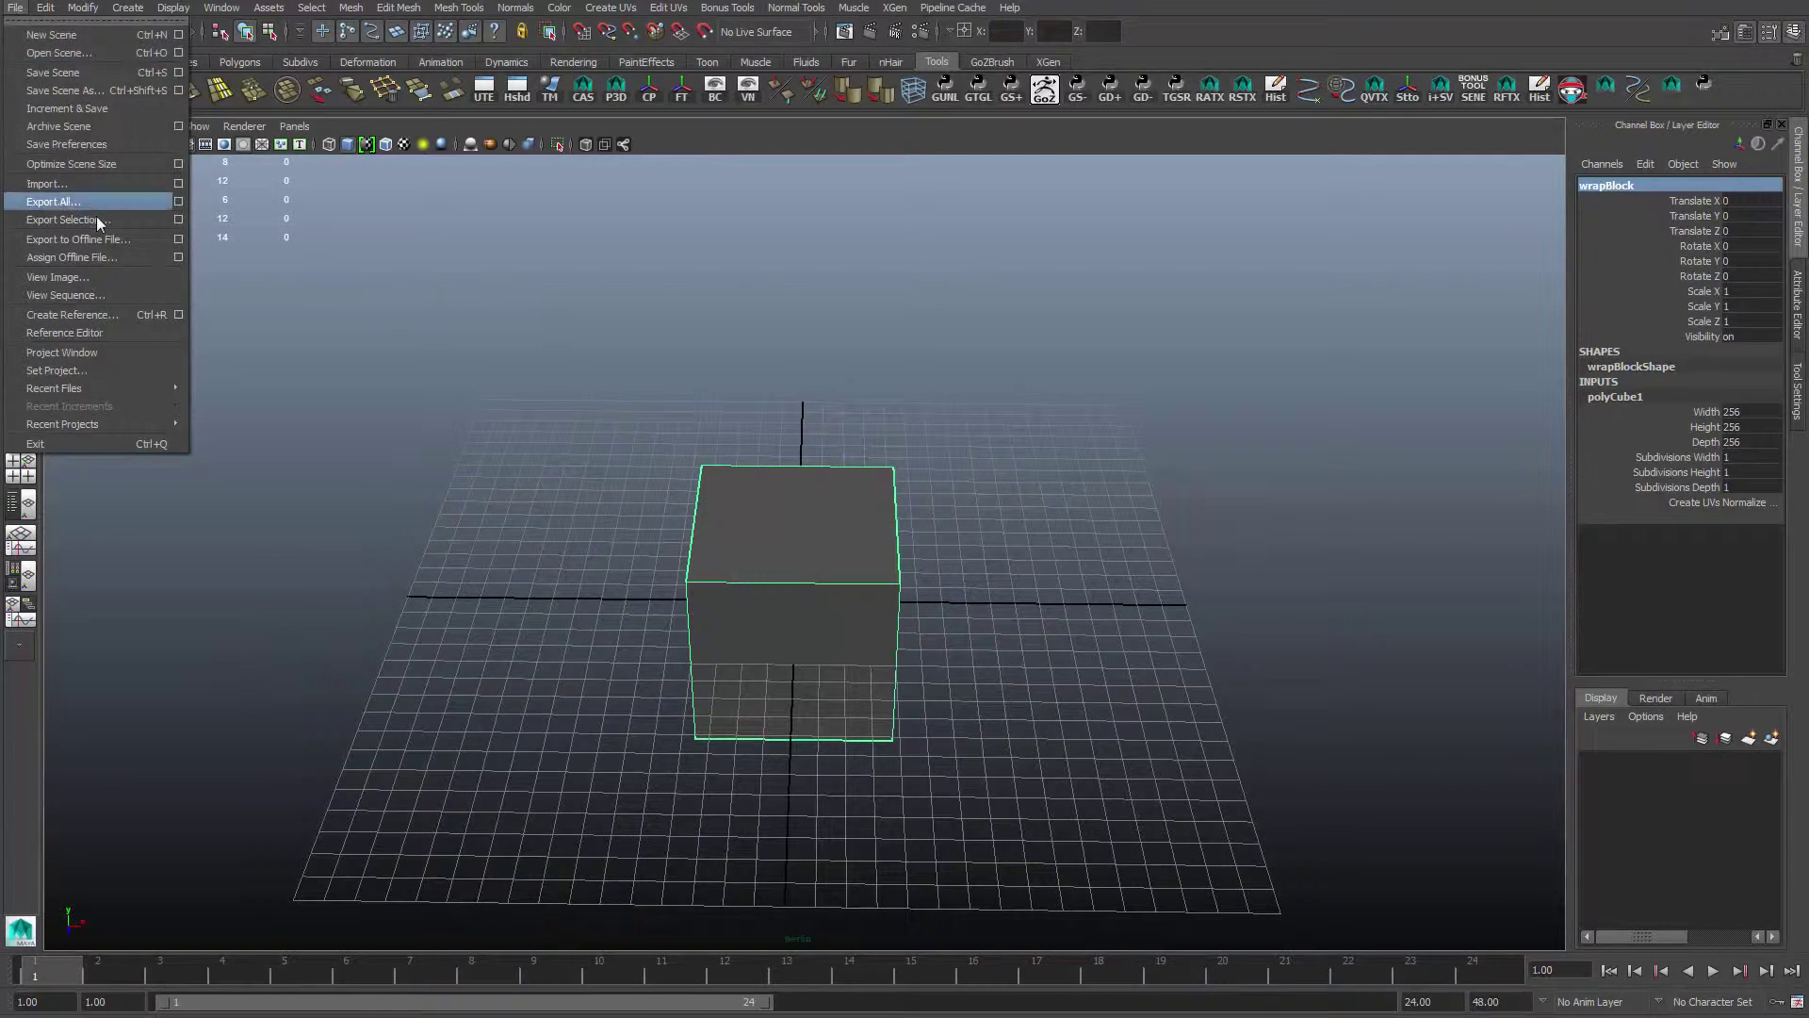
left_click(104, 221)
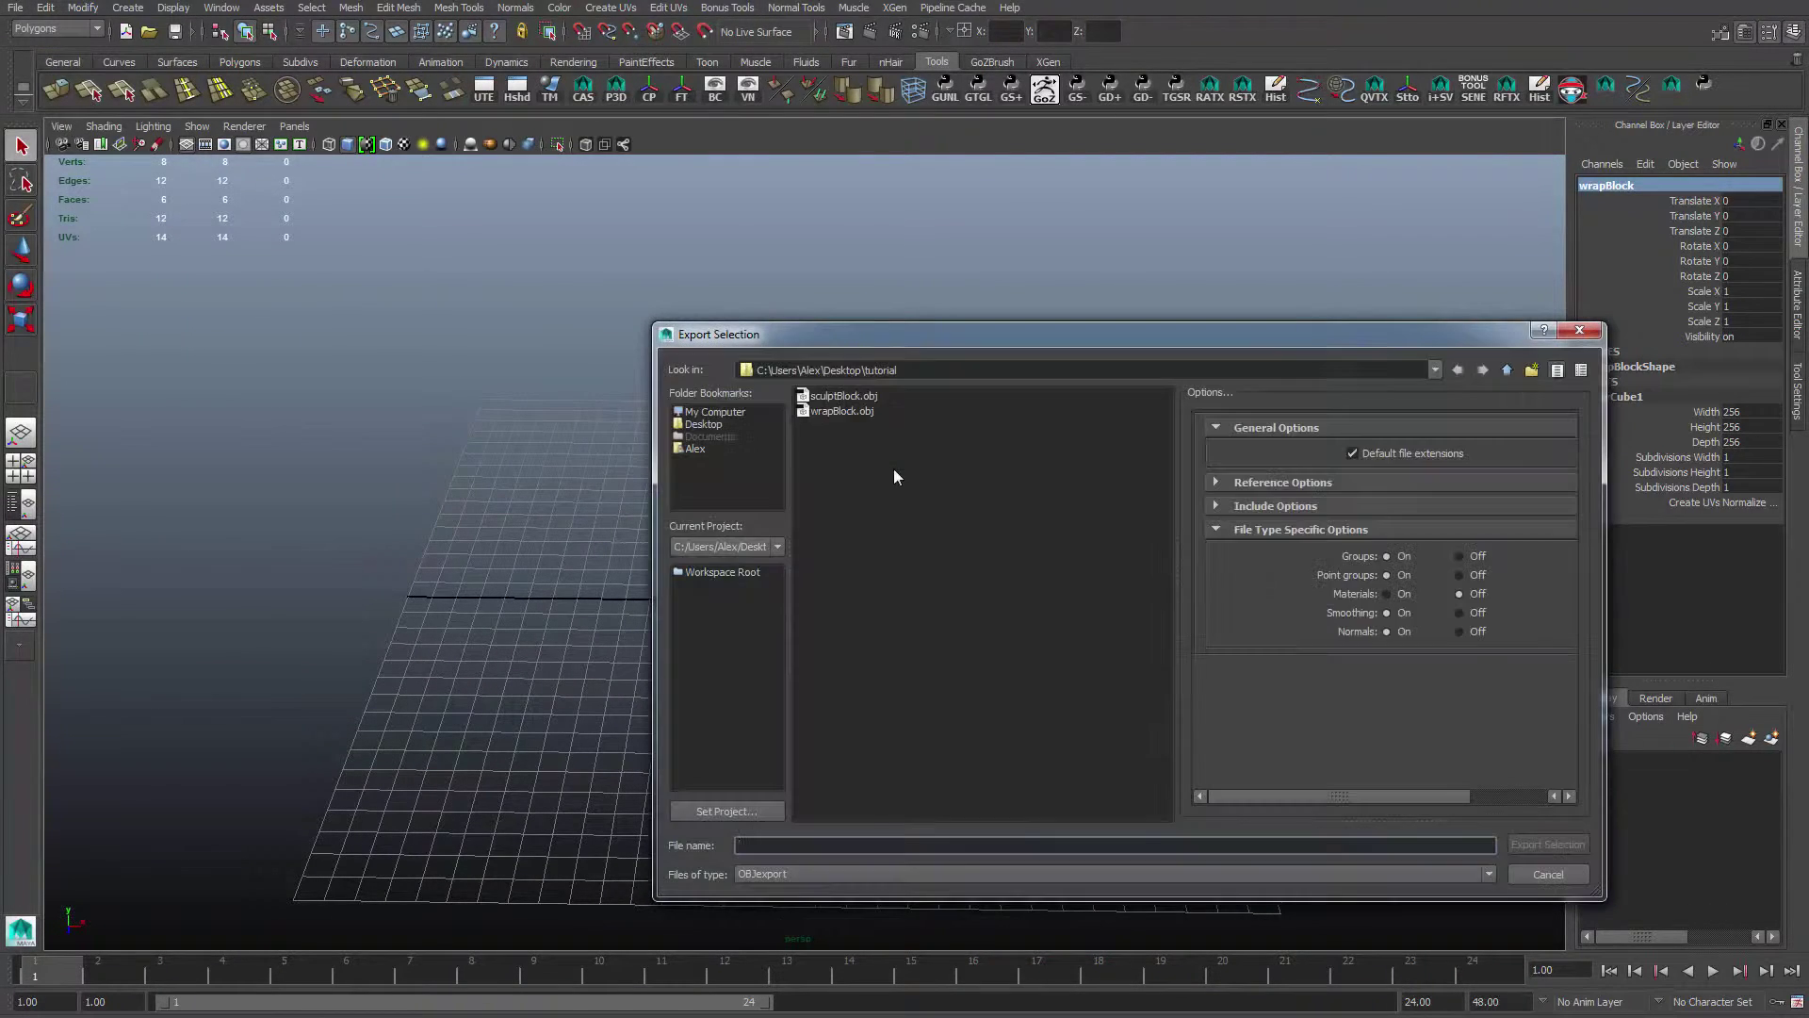
double_click(852, 411)
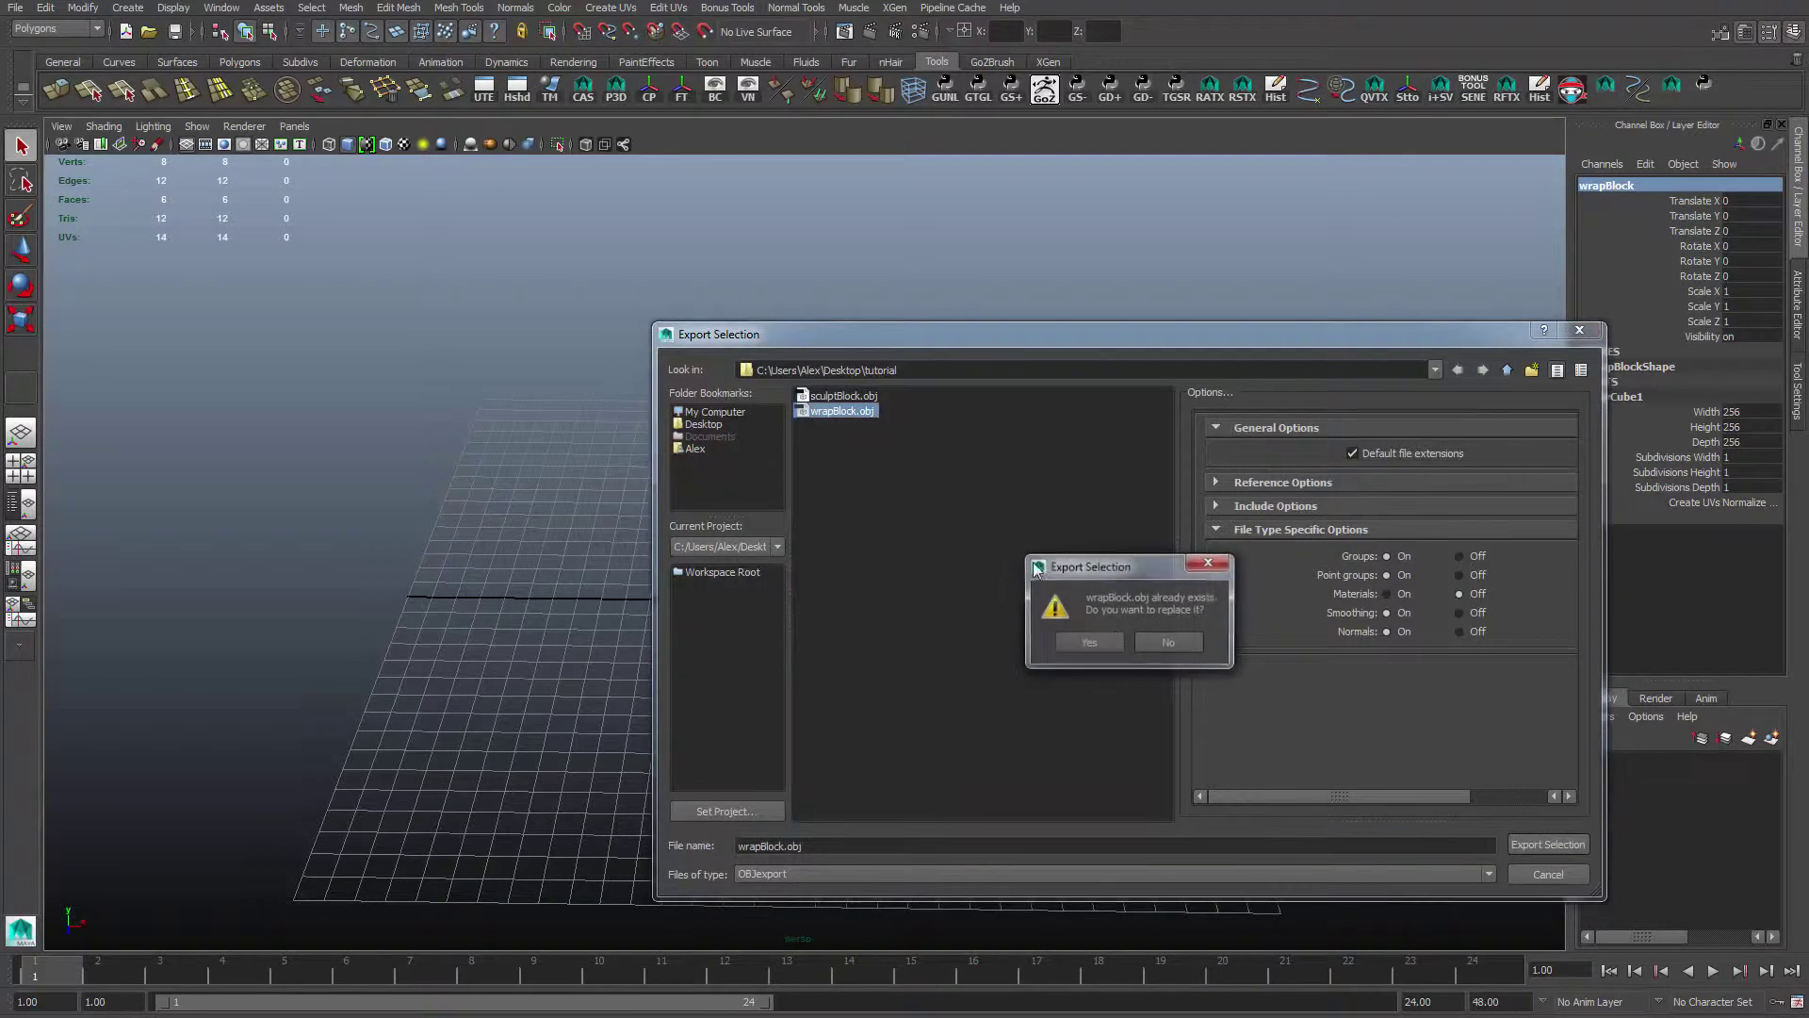
left_click(1106, 646)
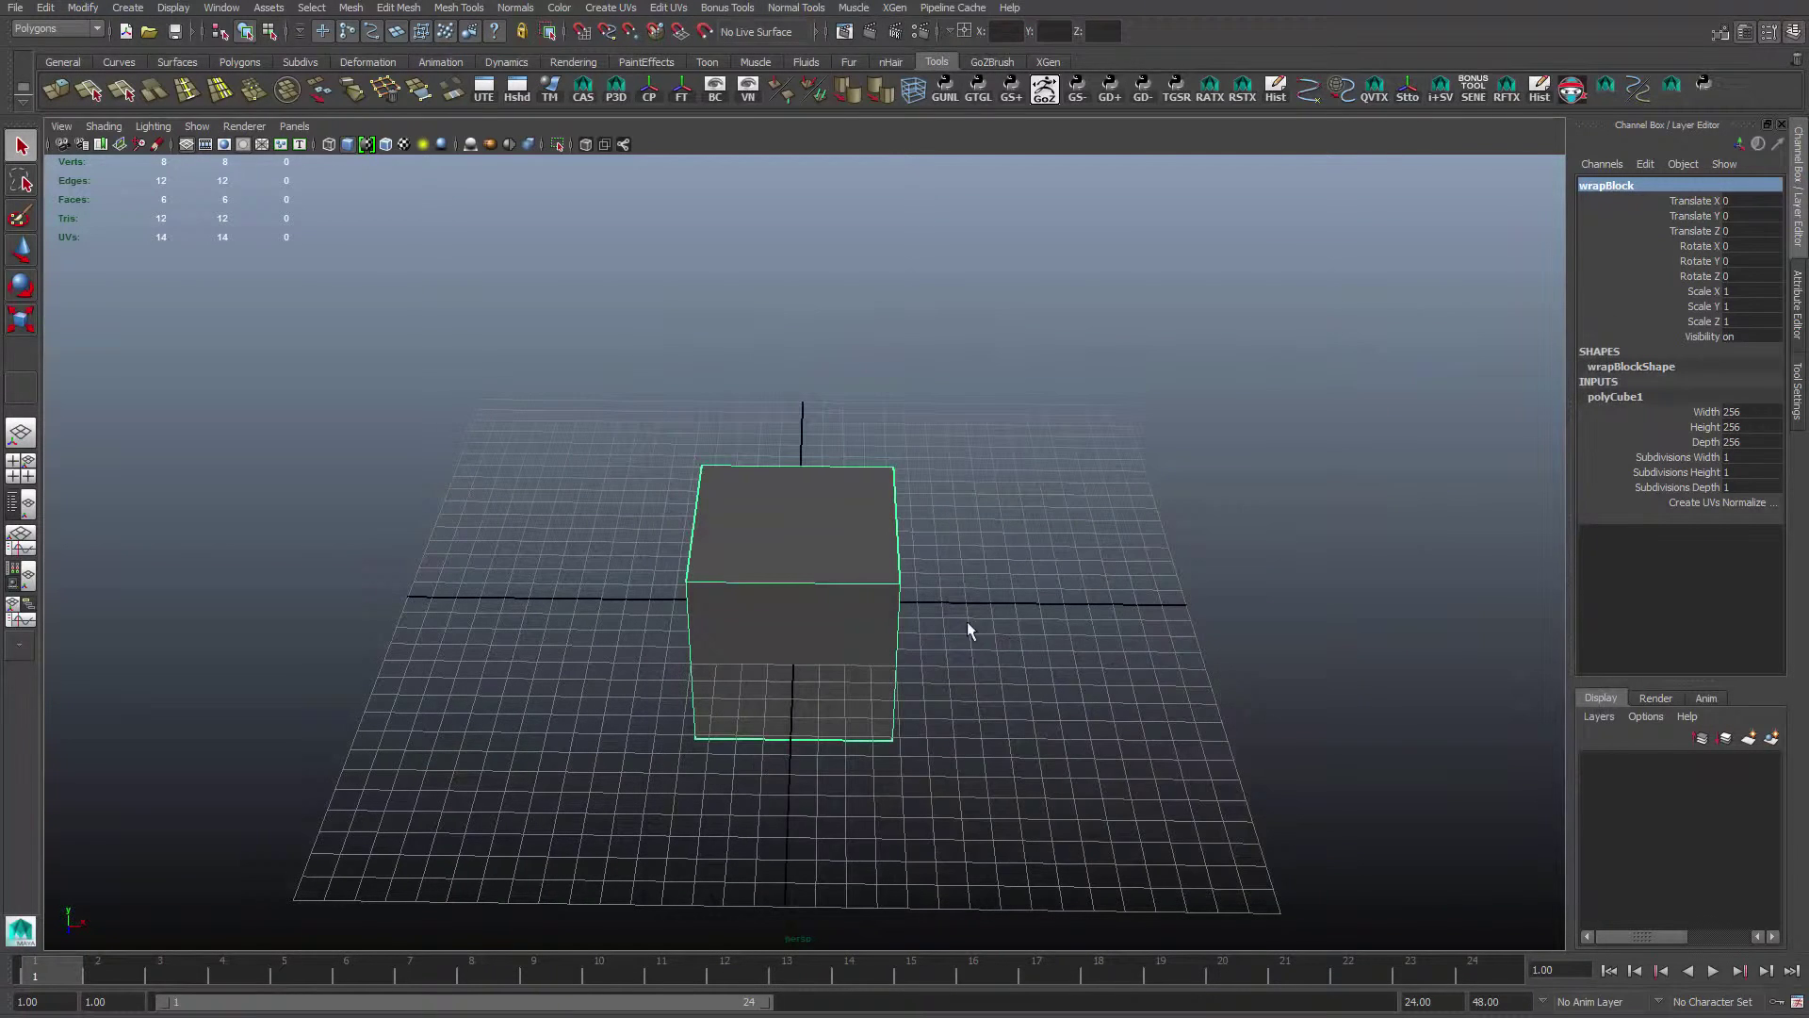
Create a second polygon cube with width, height and depth of 384 and 12 subdivisions in each direction
left_click(127, 8)
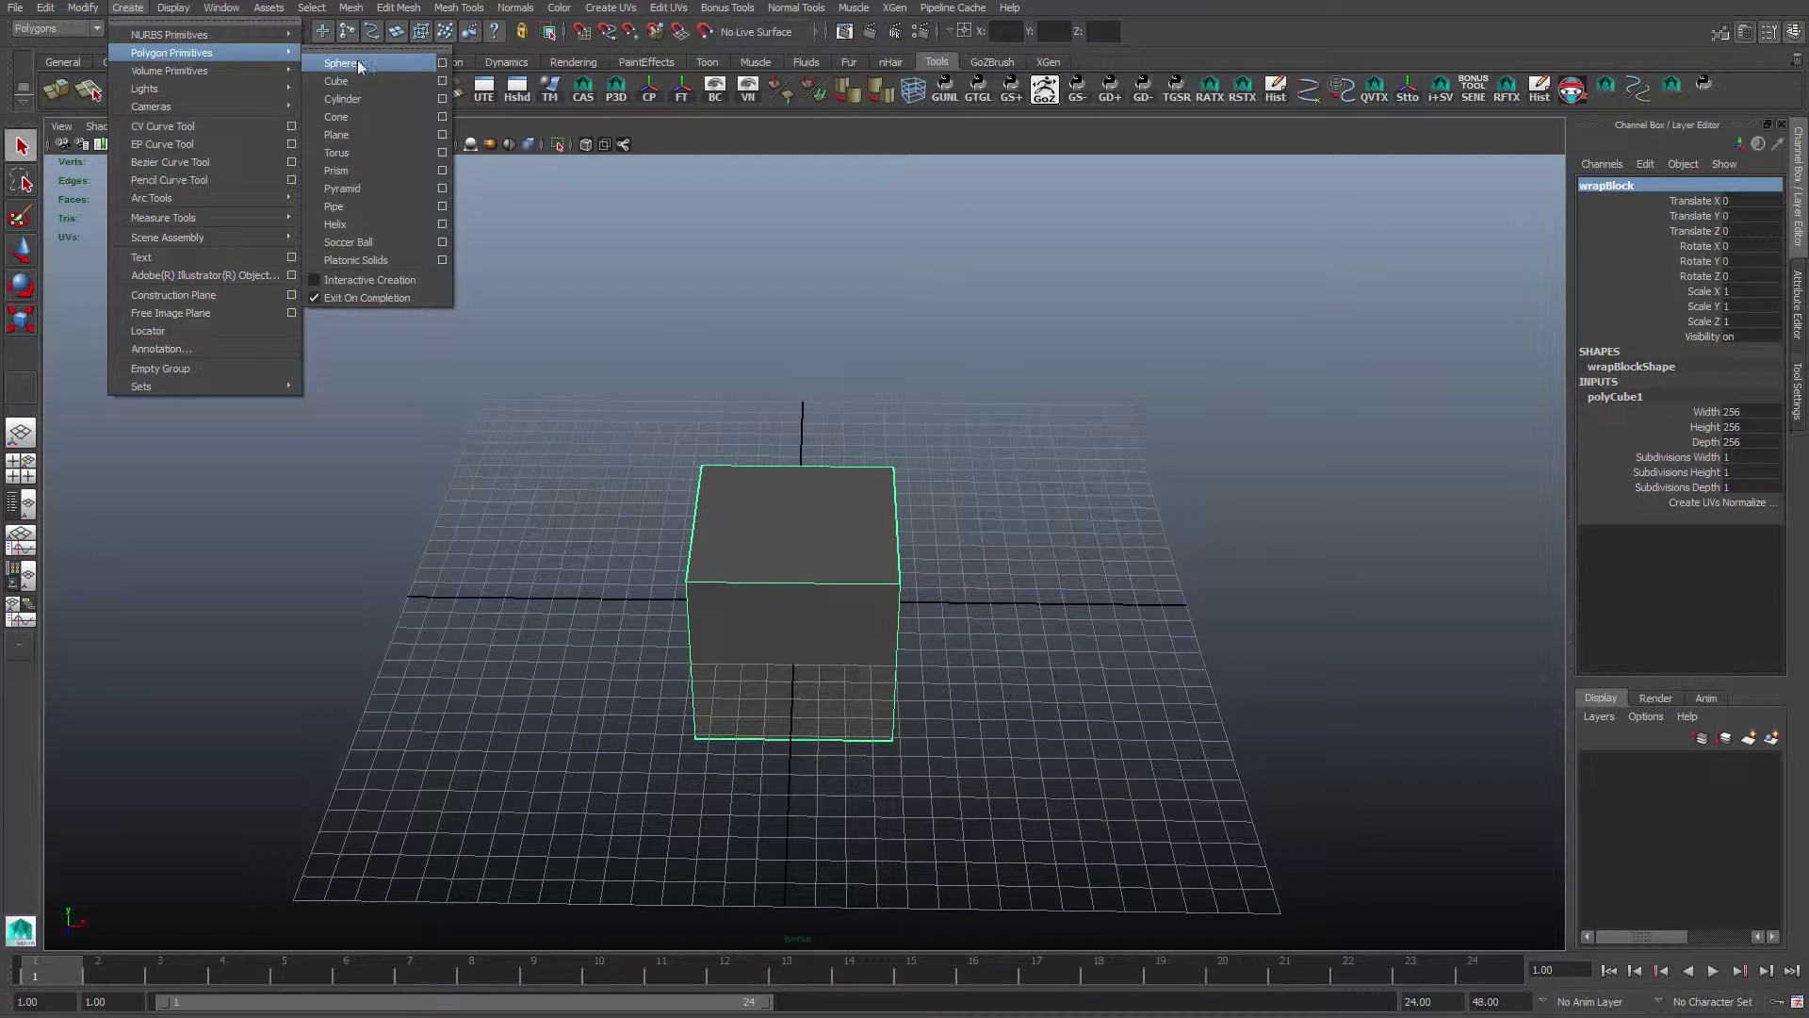
left_click(326, 70)
left_click(1617, 397)
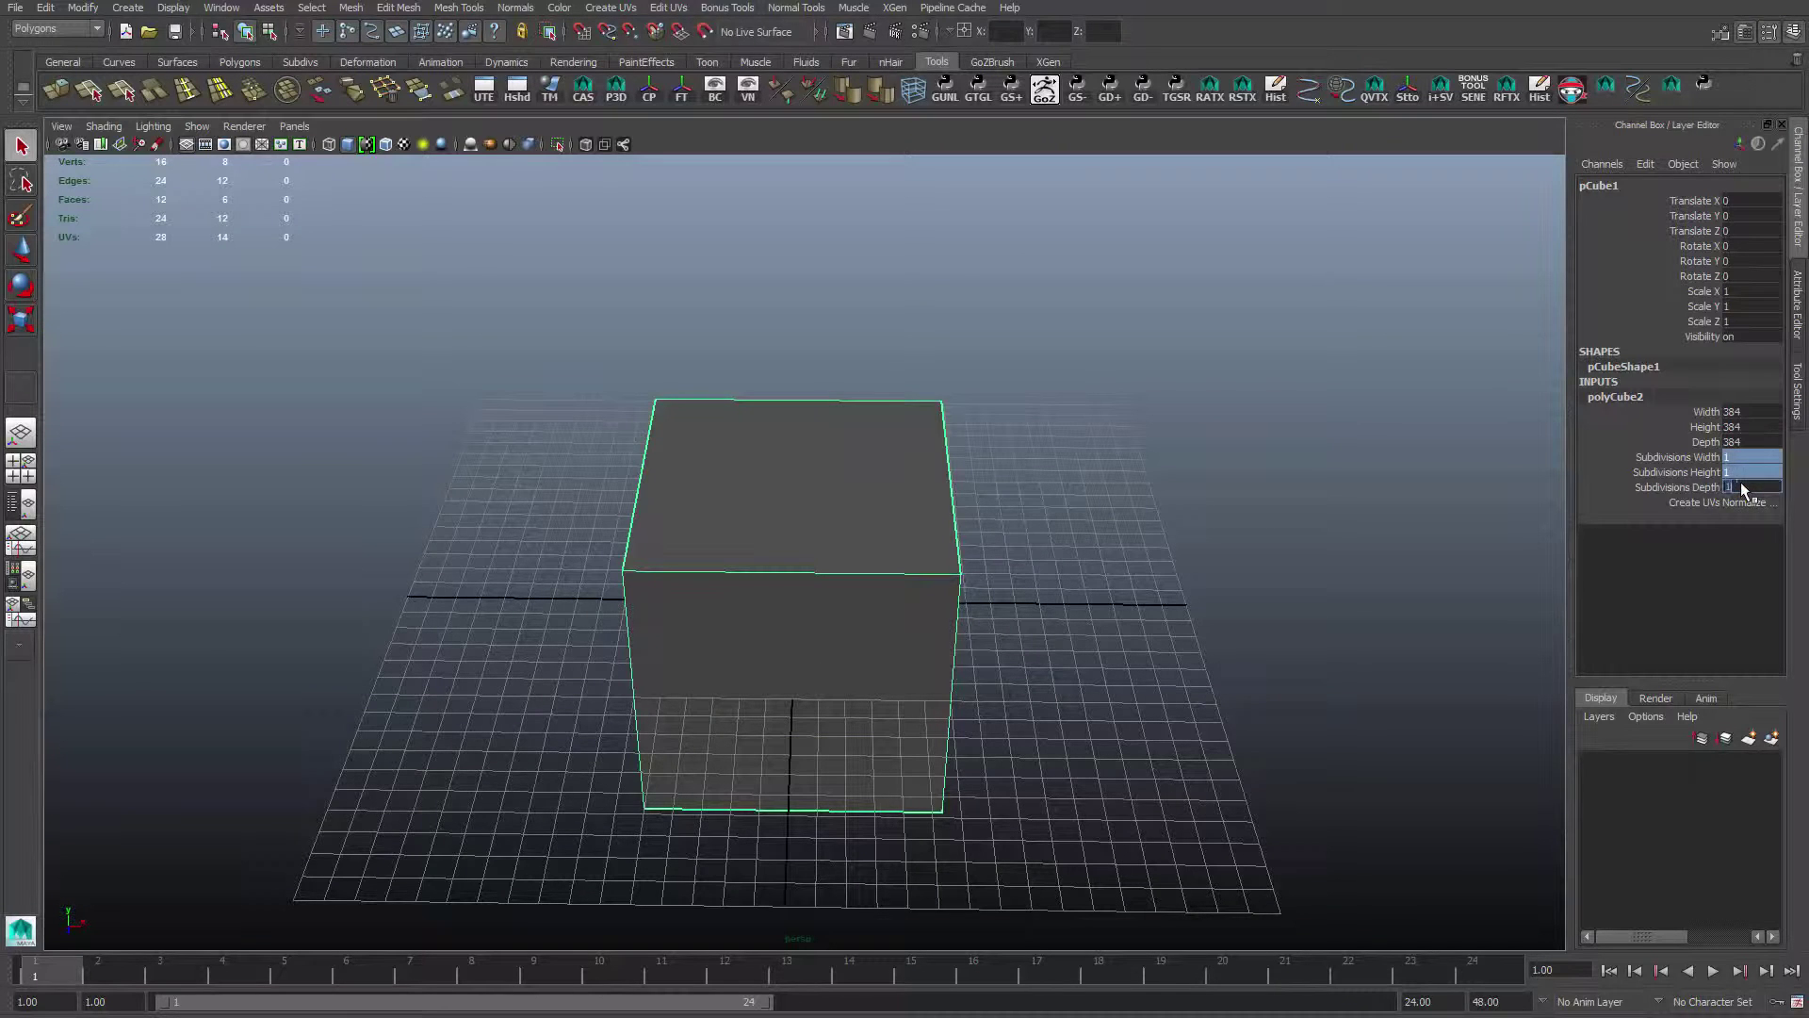
type("2")
key("Return")
left_click_drag(876, 504, 1052, 400, "alt")
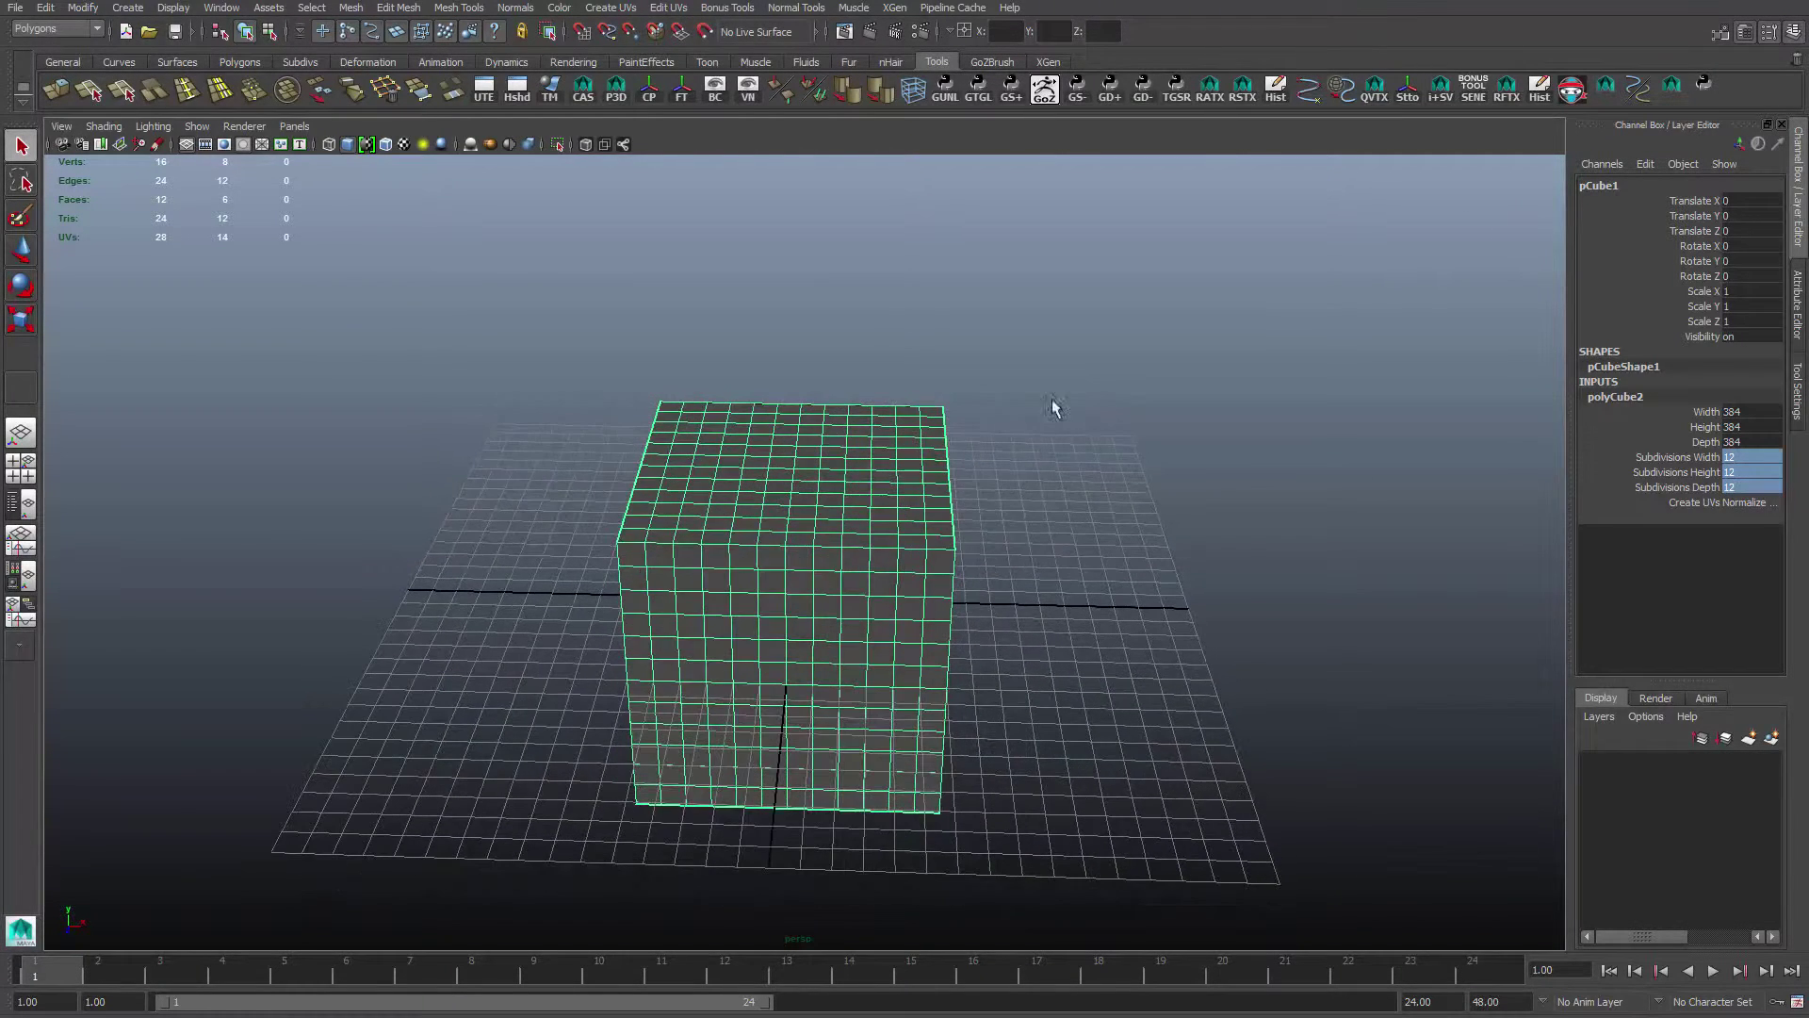
Rename the subdivided cube sculptBlock and move it to -320 on the X axis
double_click(1612, 185)
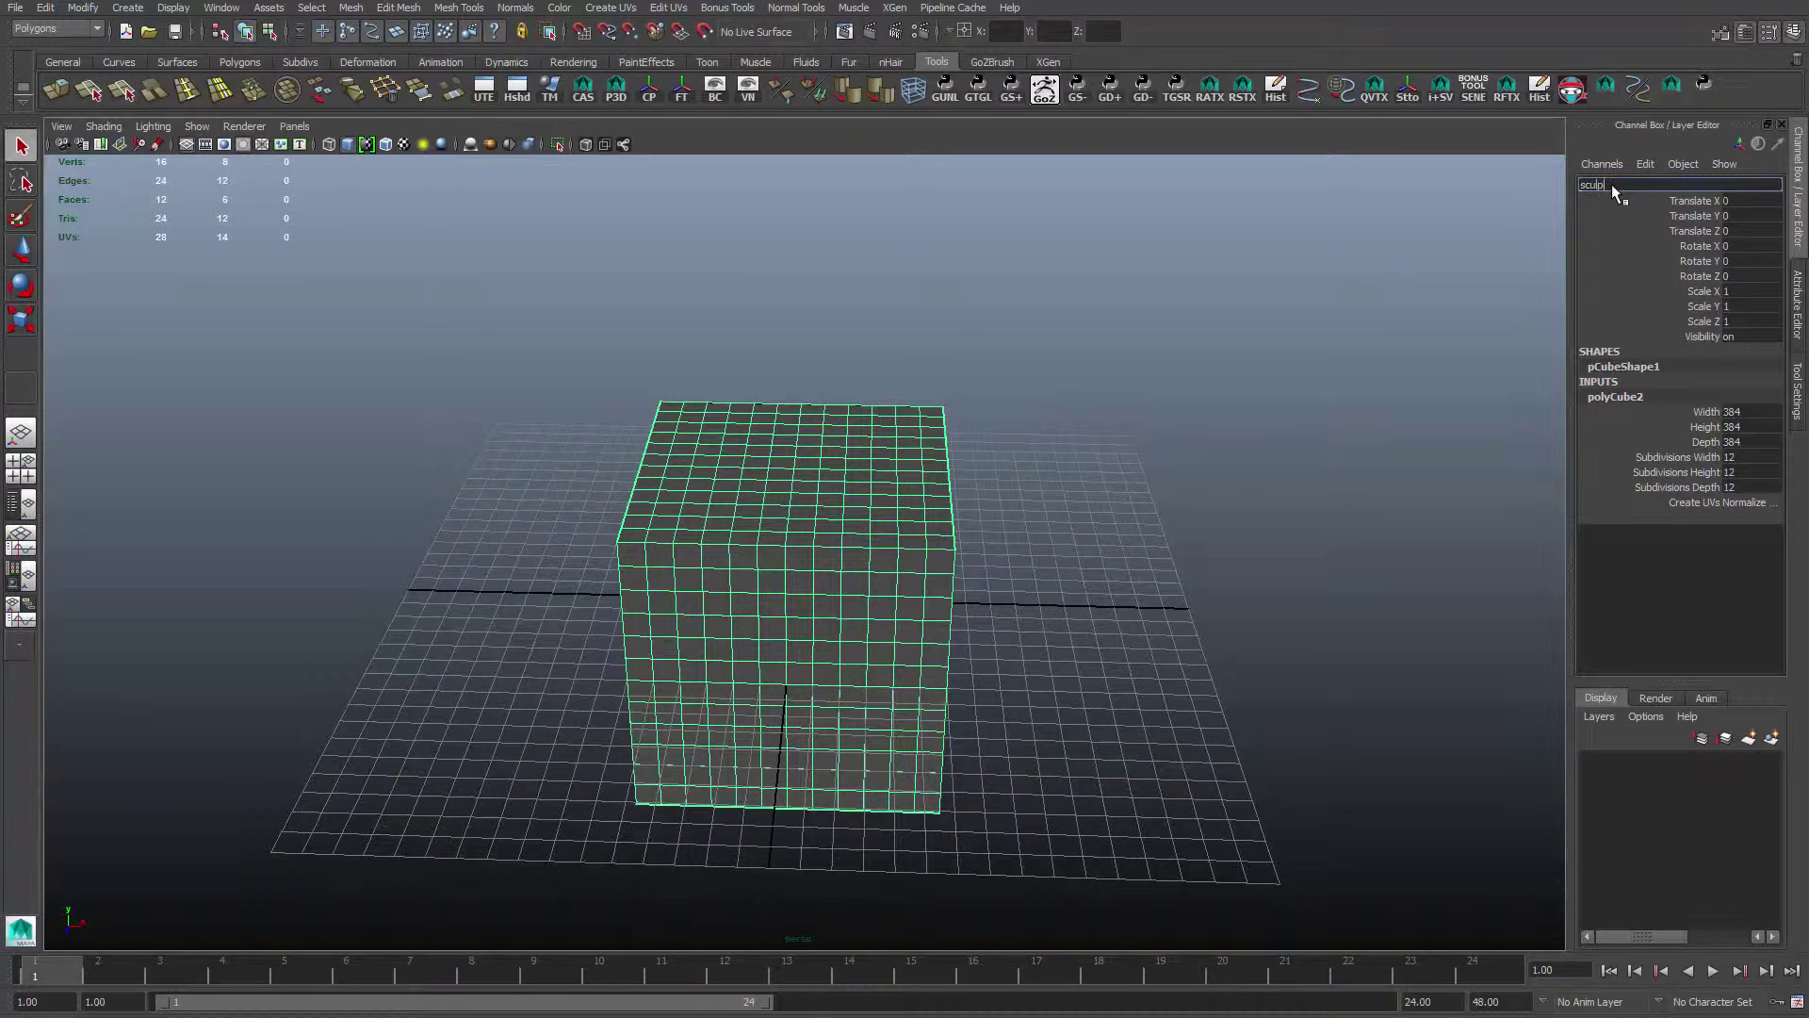
type("sculptBlock")
key("Return")
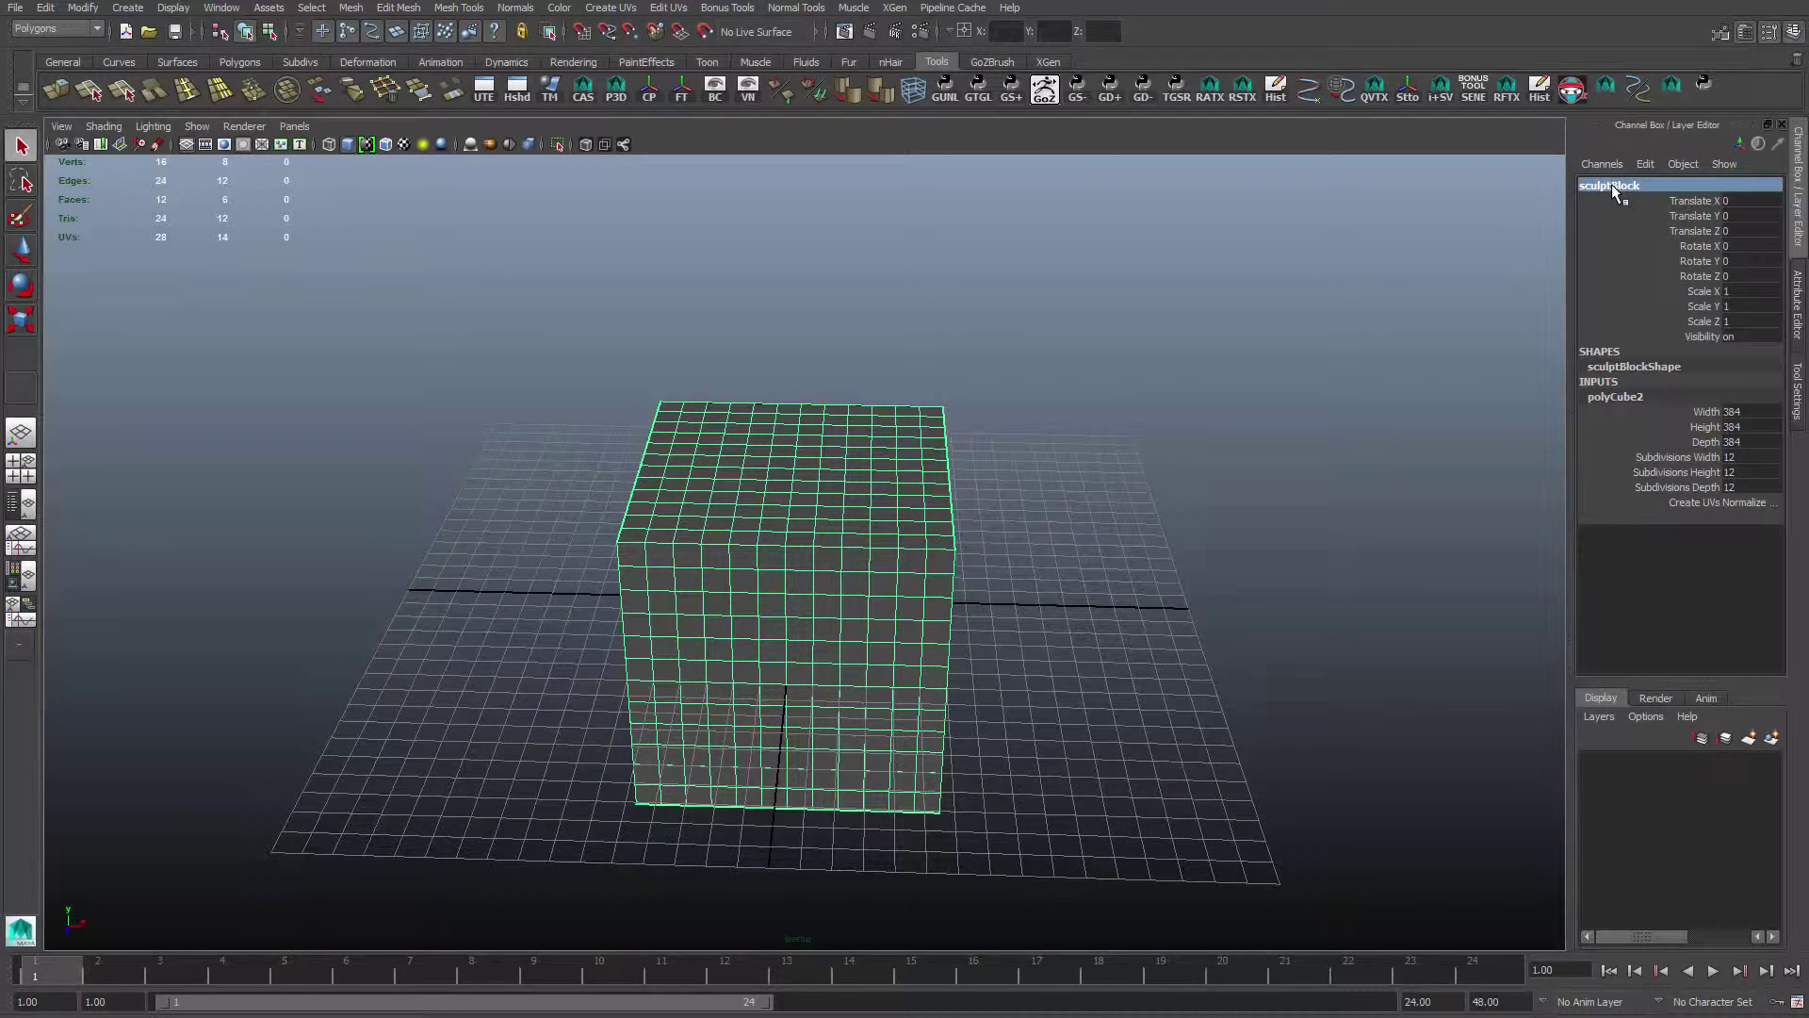
mouse_move(1272, 358)
left_mouse_down("alt")
mouse_move(1051, 415)
mouse_move(921, 503)
mouse_move(493, 517)
mouse_move(556, 518)
mouse_move(666, 464)
mouse_move(788, 509)
left_mouse_up("alt")
key("w")
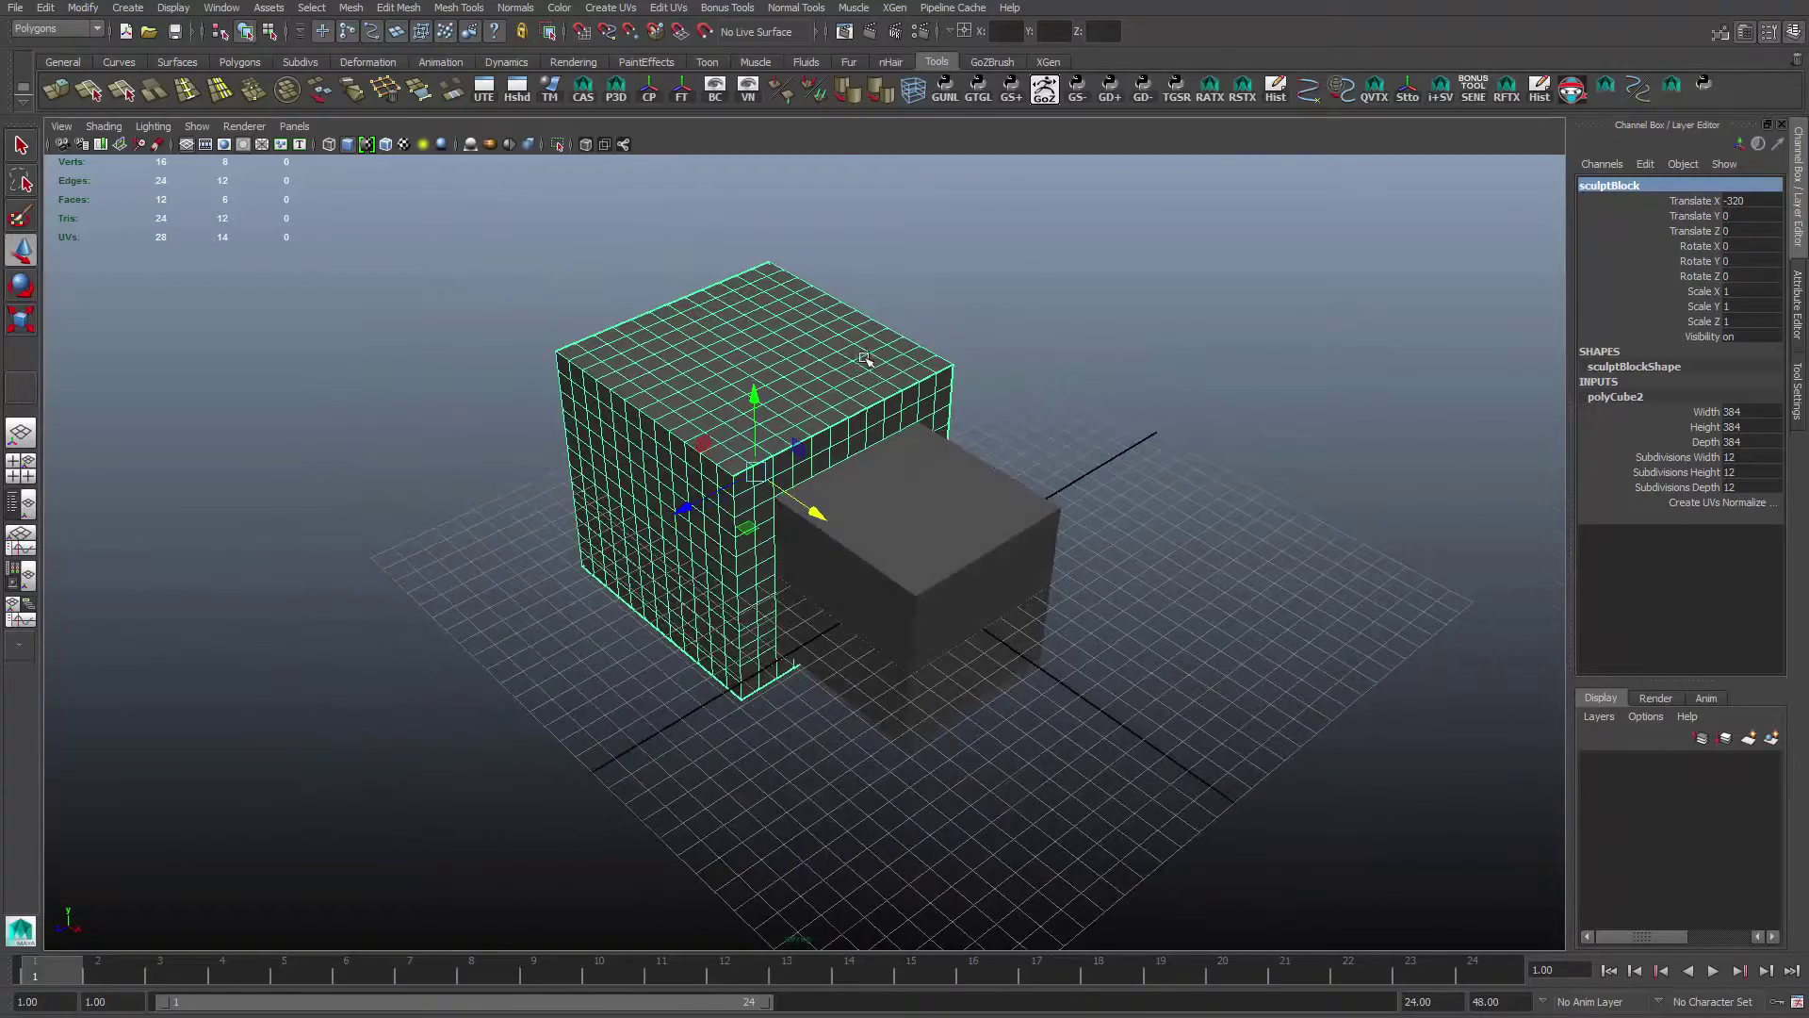
Select the edge runs along sculptBlock's upper side and vertical corner beside wrapBlock, leaving out two edges at each end
scroll(865, 361, "up", 6)
left_click_drag(865, 361, 797, 365, "alt")
right_click_drag(782, 358, 786, 323)
left_click(780, 356)
double_click(1082, 253)
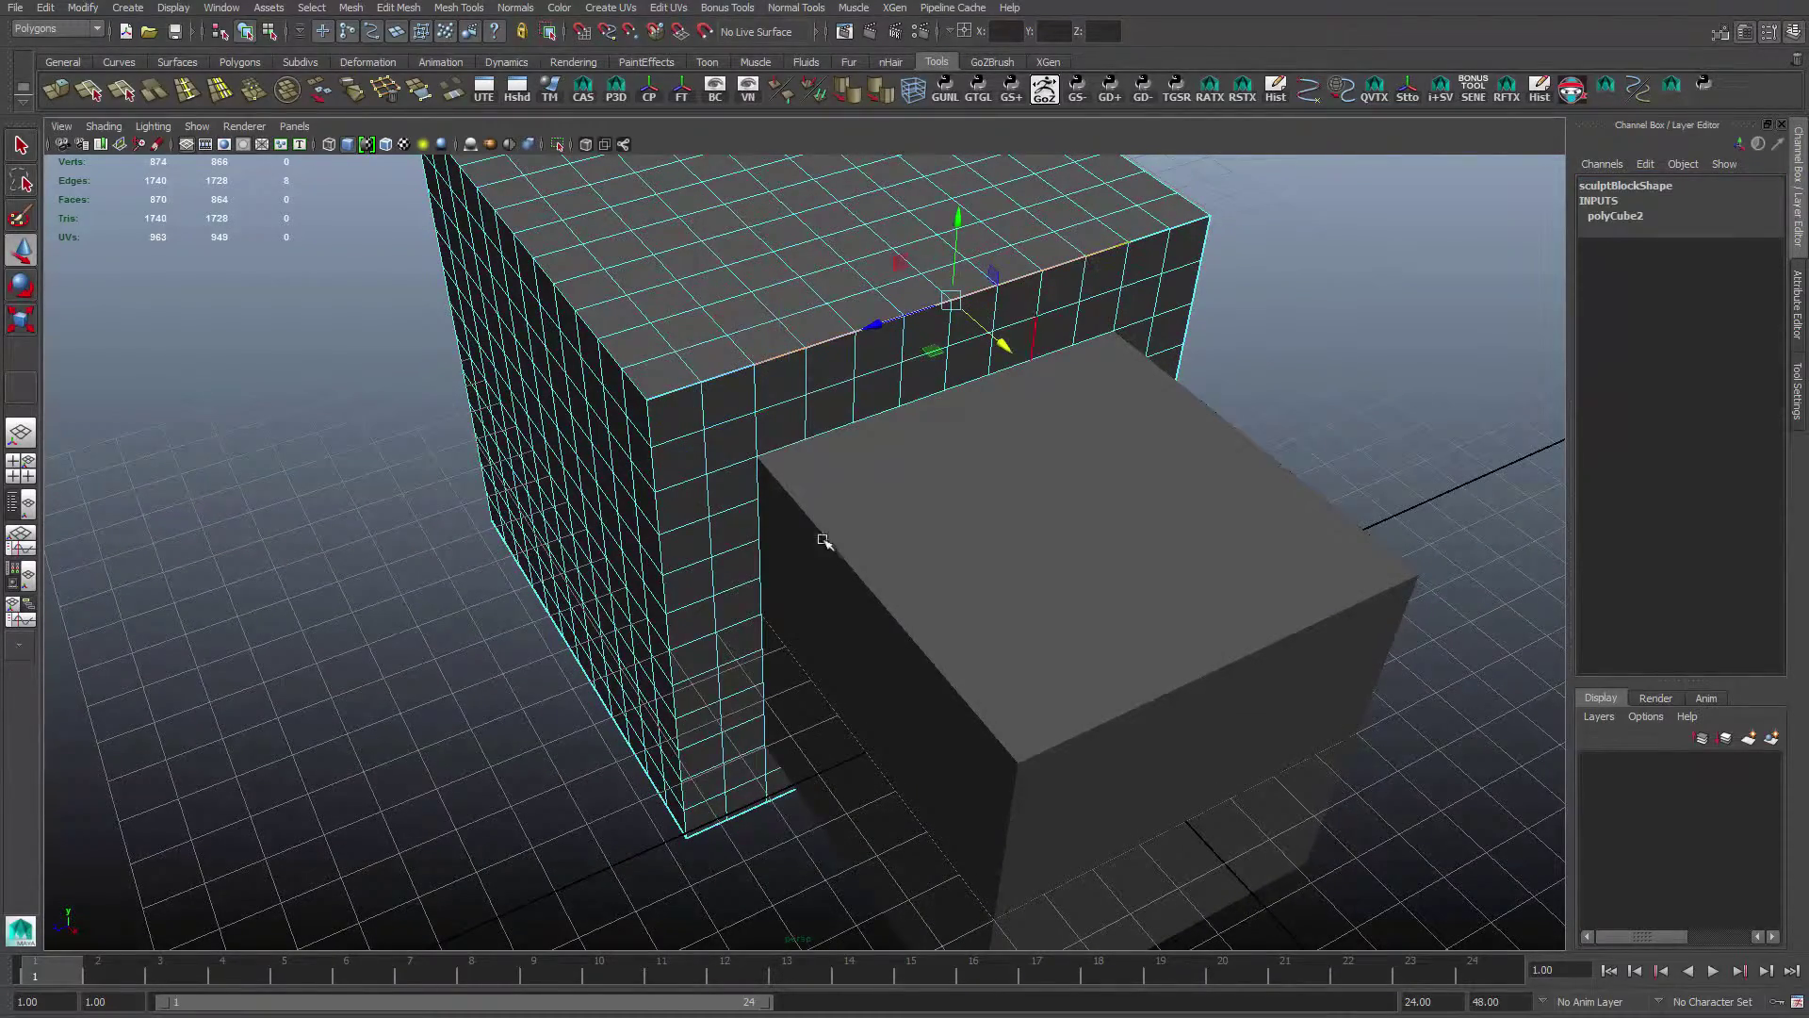
left_click_drag(820, 541, 800, 444, "alt")
left_click(722, 402, "shift")
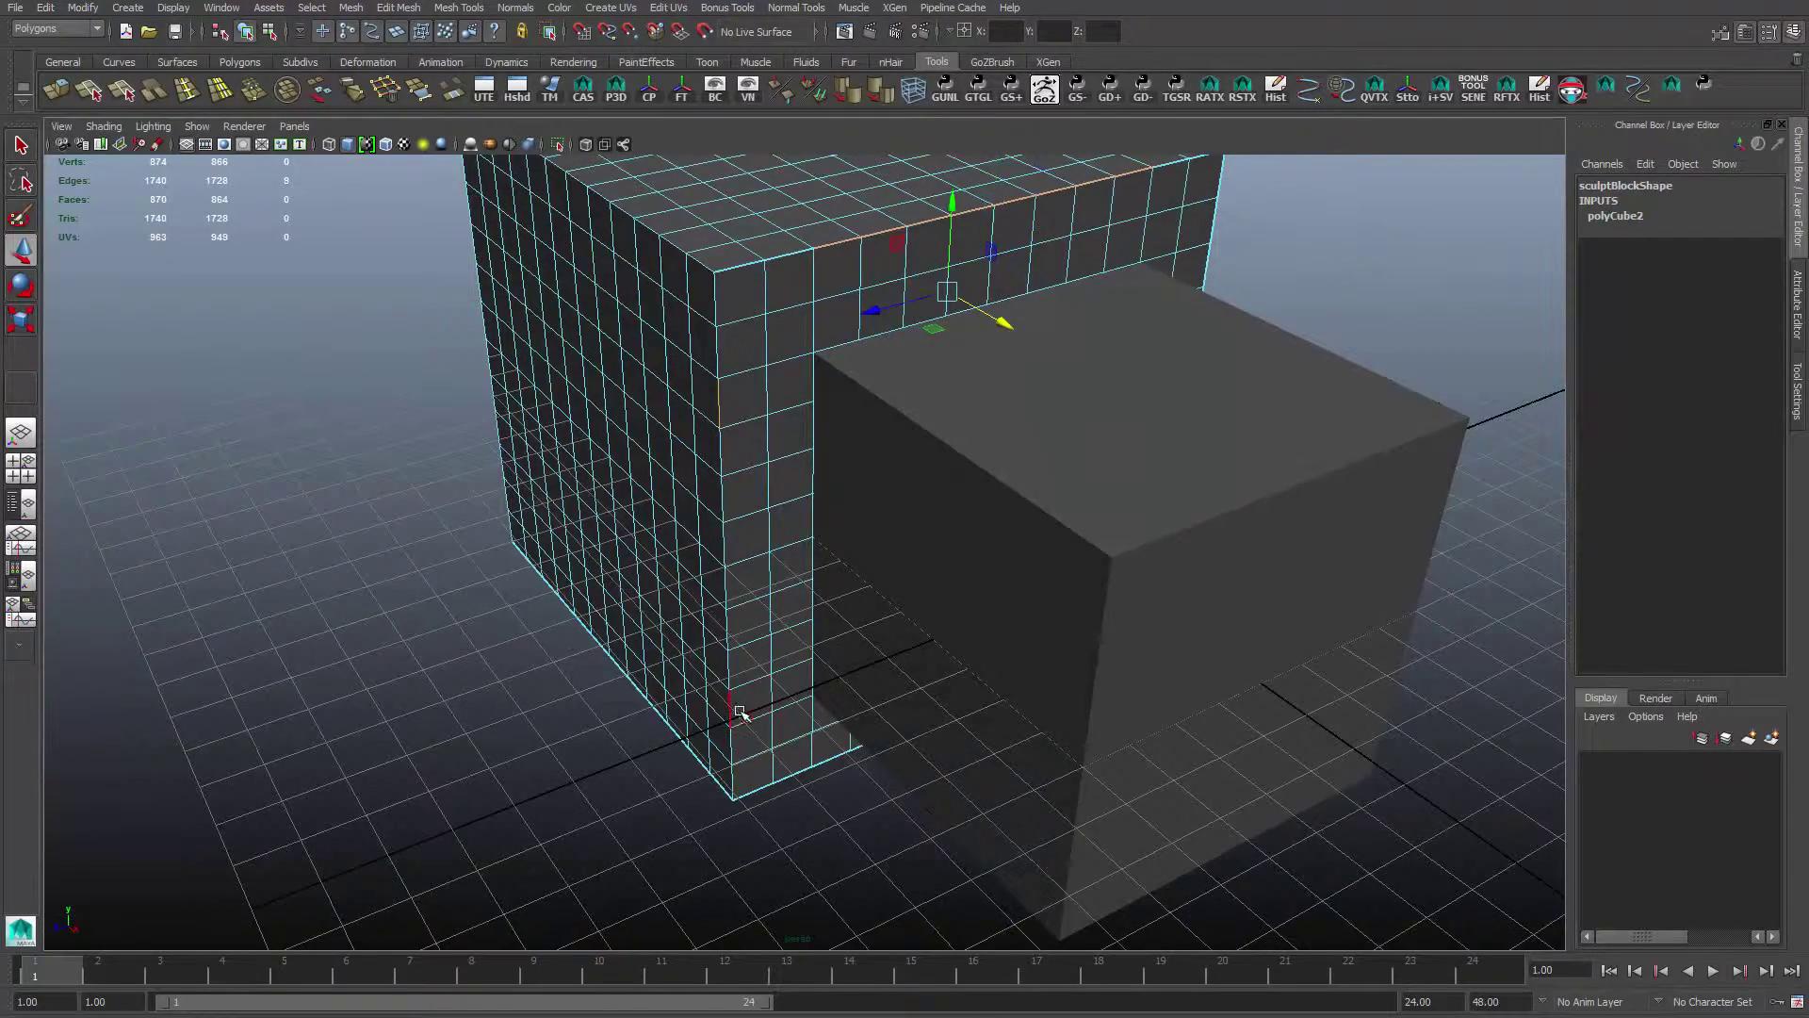
double_click(736, 709, "shift")
Add the matching run of edges along sculptBlock's lower side to the selection, leaving out two edges at each end
left_click_drag(941, 788, 928, 678, "alt")
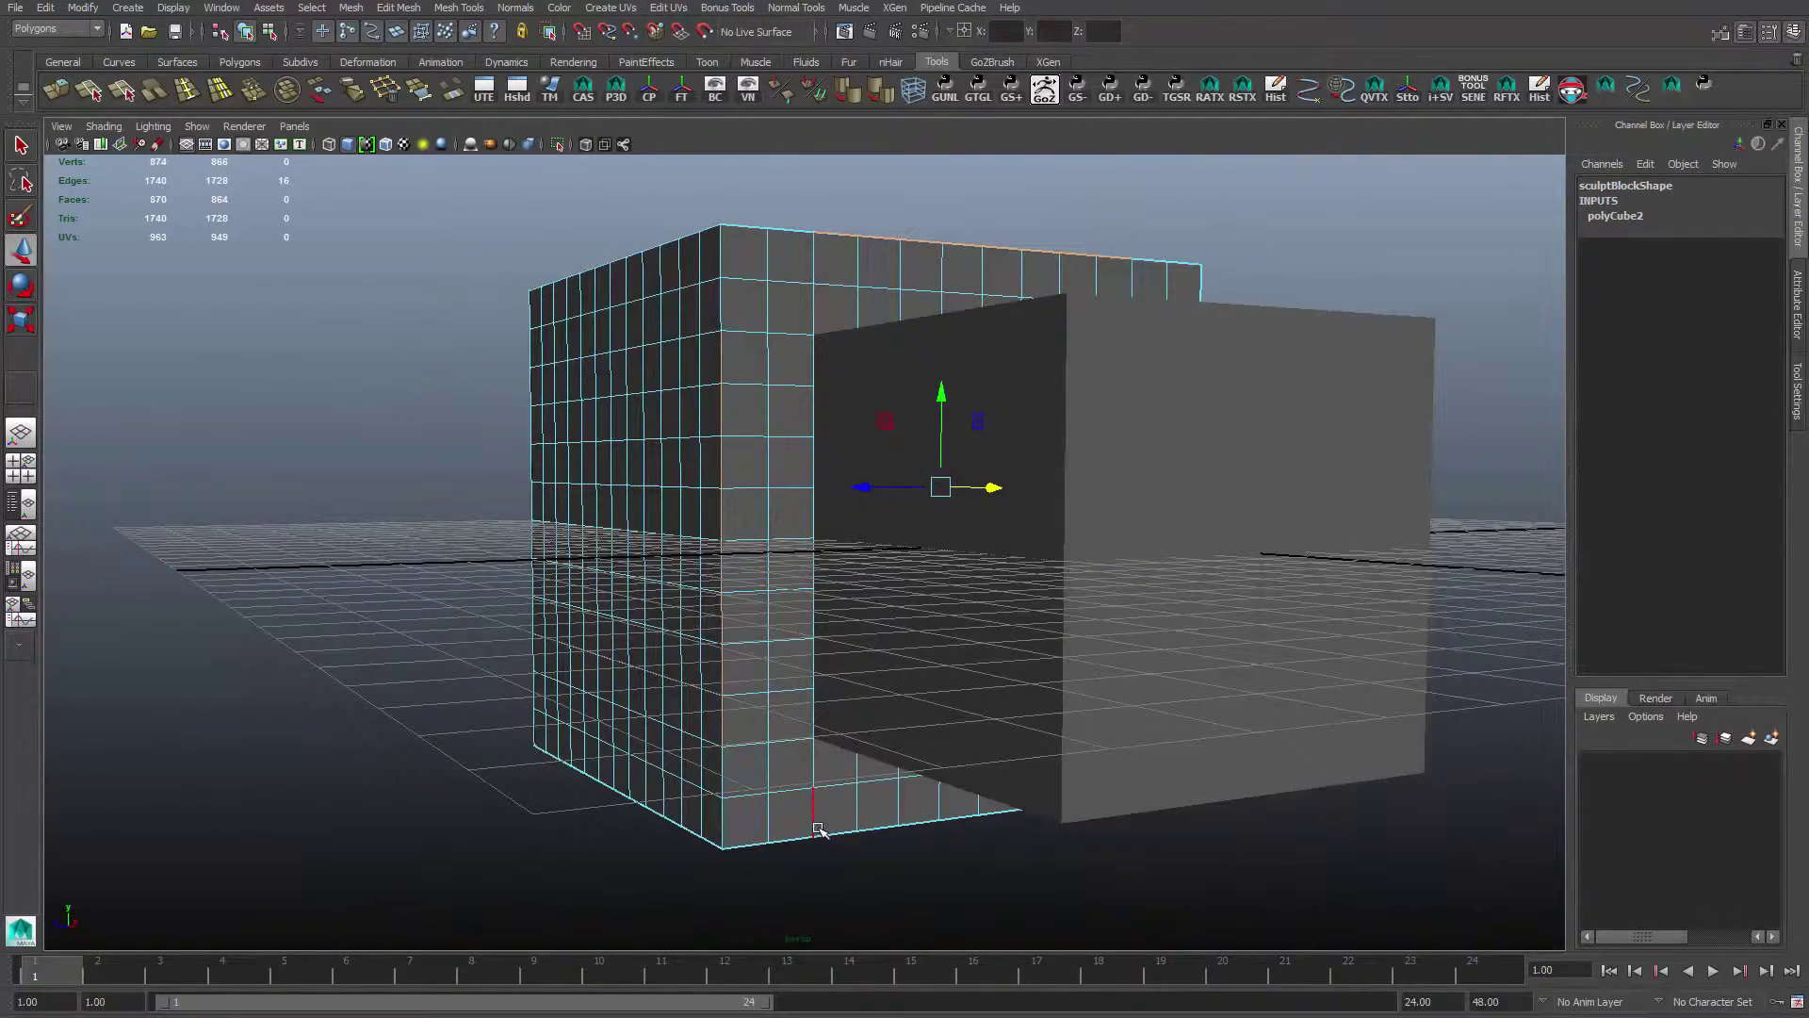
left_click(816, 825, "shift")
key("ctrl+z")
left_click(836, 832, "shift")
left_click_drag(1066, 812, 967, 667, "alt")
left_click(1131, 681, "shift")
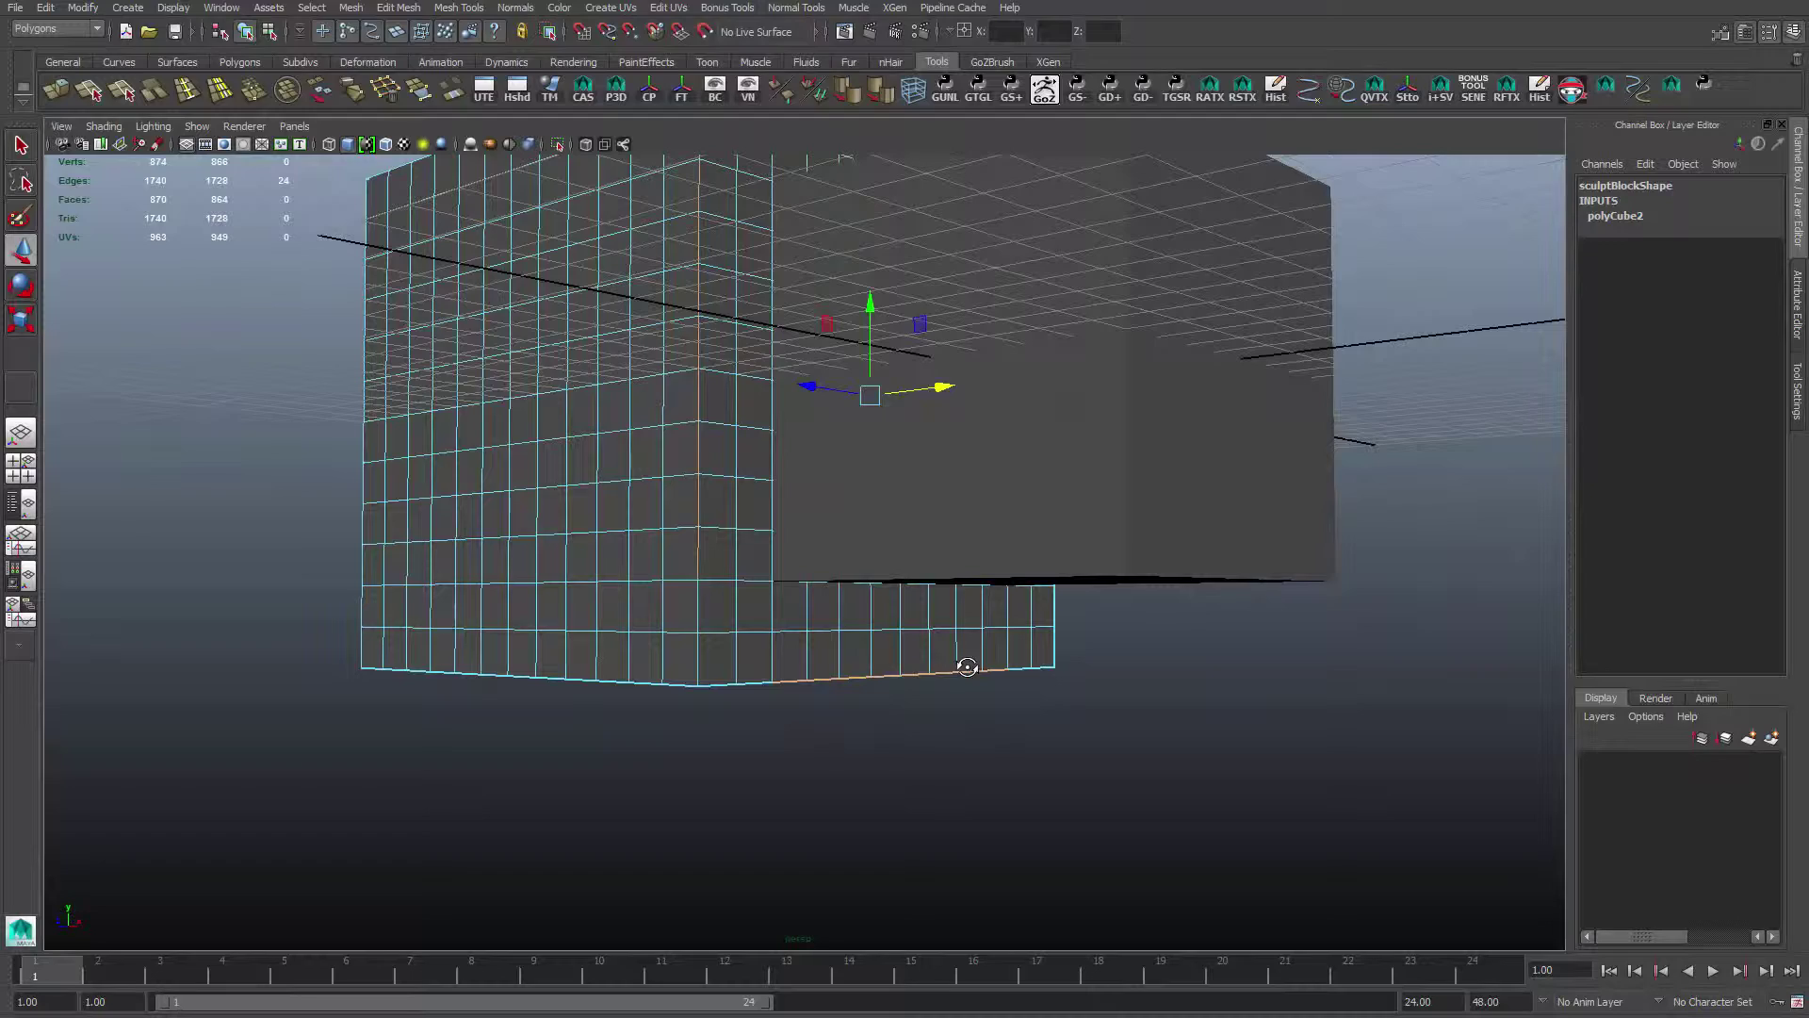
Convert the selected edges to their adjoining faces and examine the three strips on sculptBlock
key("ctrl+F11")
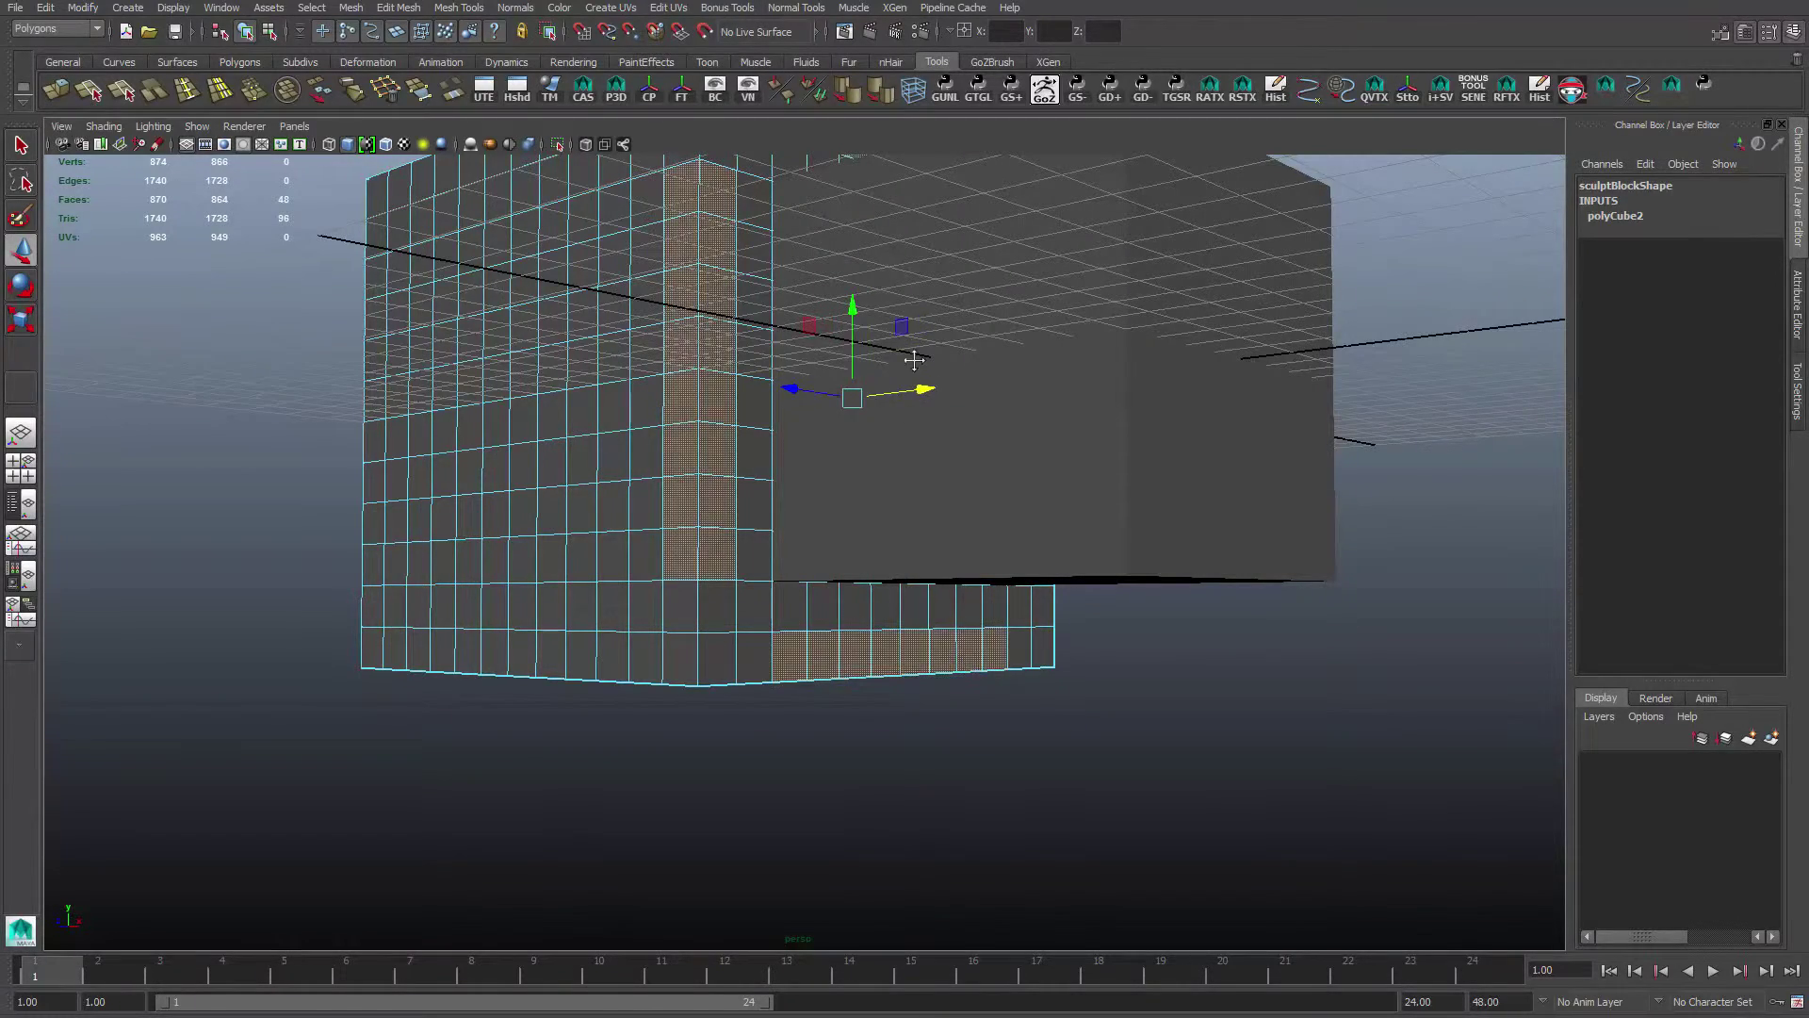
left_click_drag(914, 360, 964, 614, "alt")
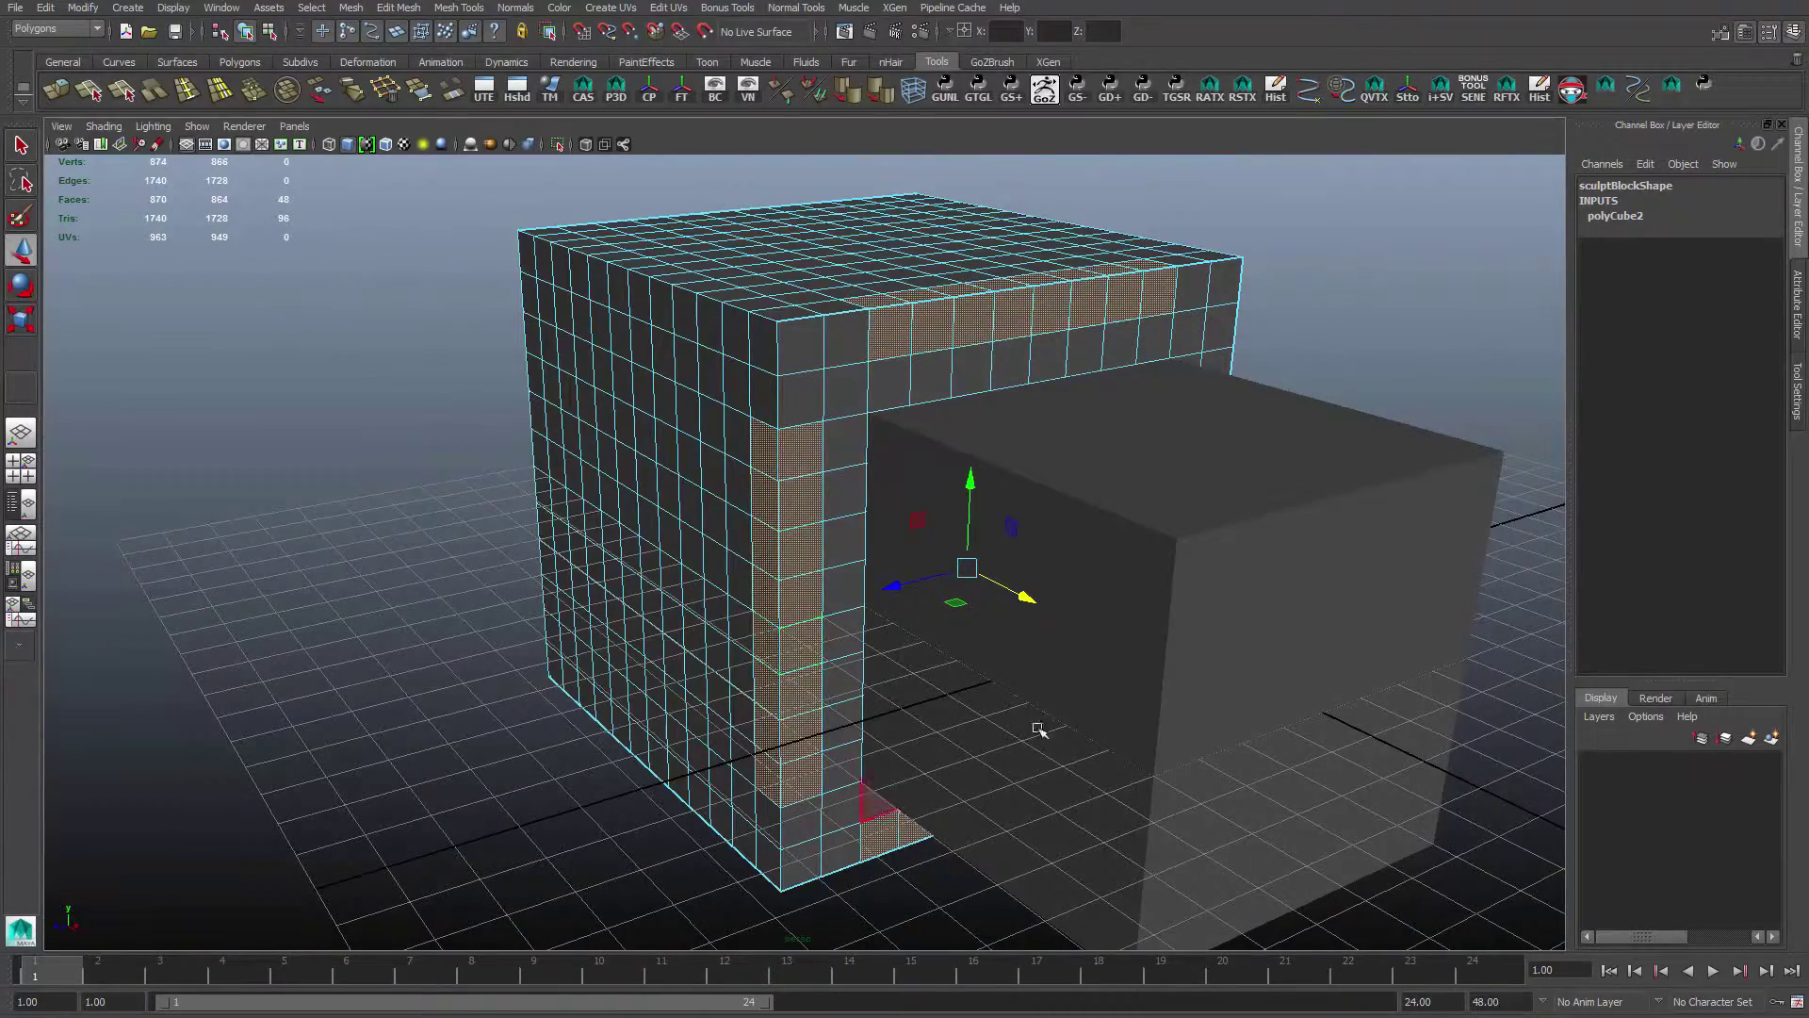
middle_click_drag(901, 795, 898, 691, "alt")
left_click_drag(1033, 574, 976, 641, "alt")
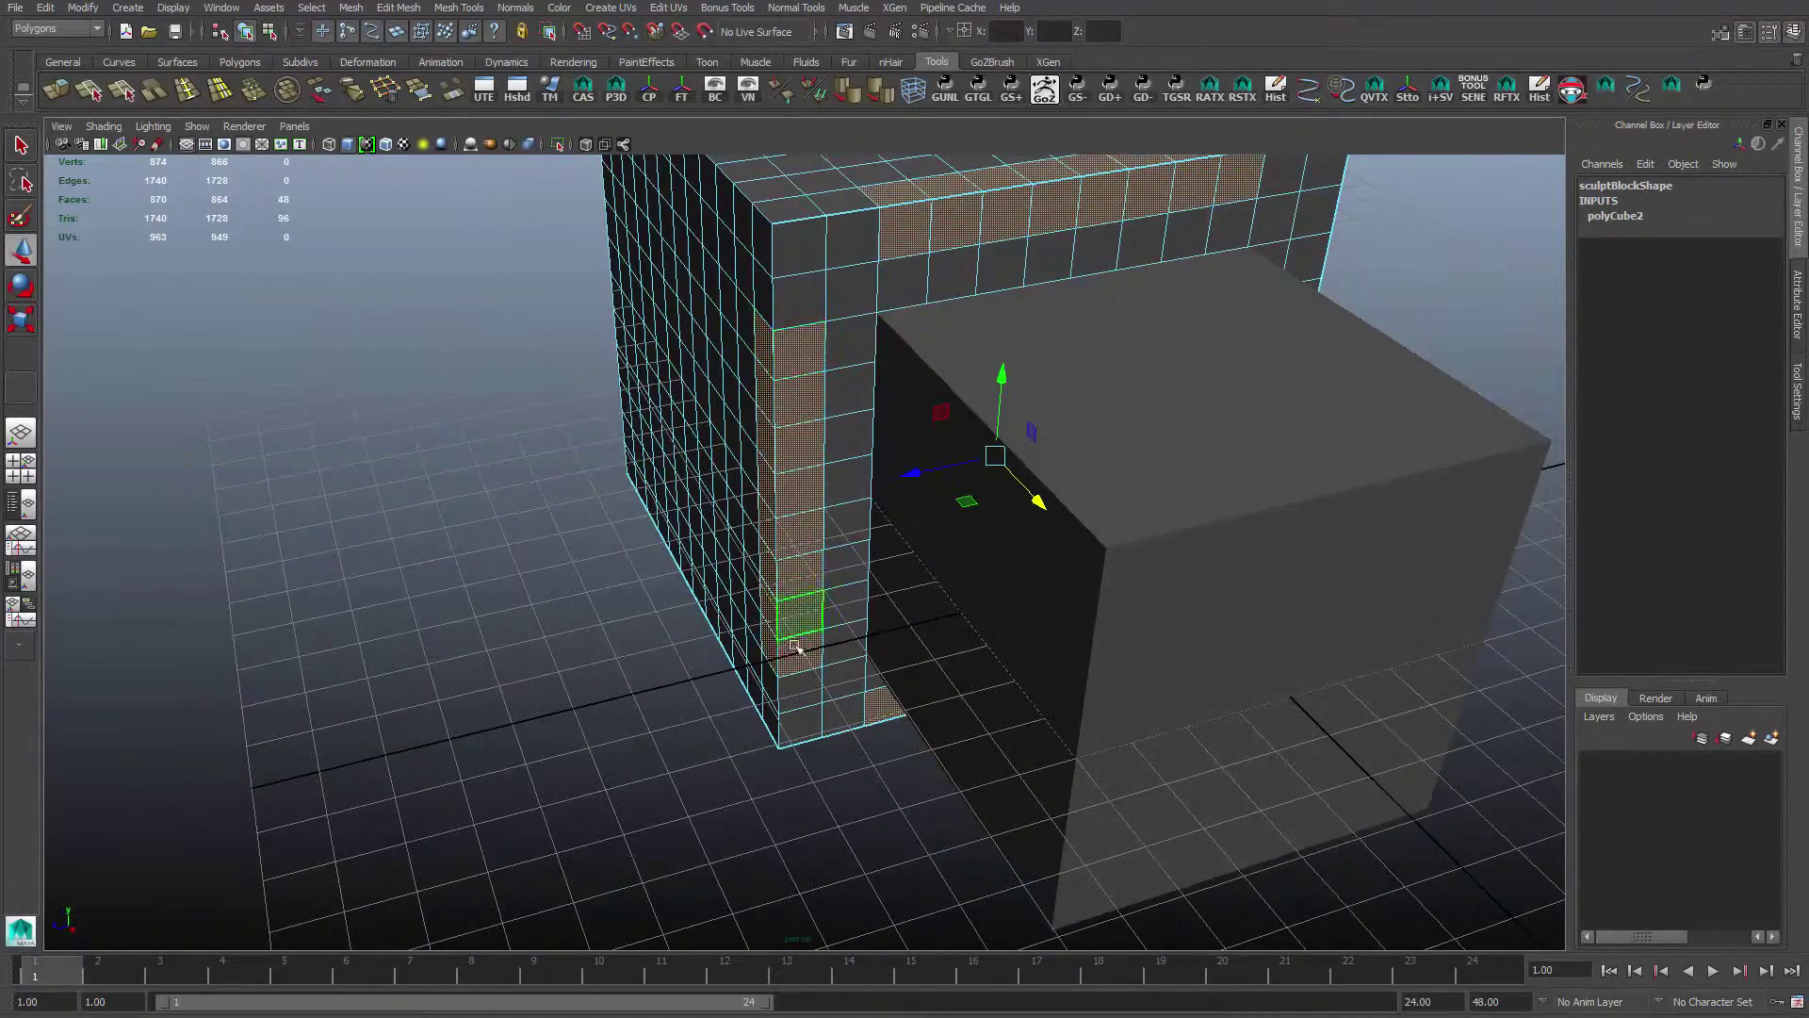
left_click_drag(1074, 659, 1240, 751, "alt")
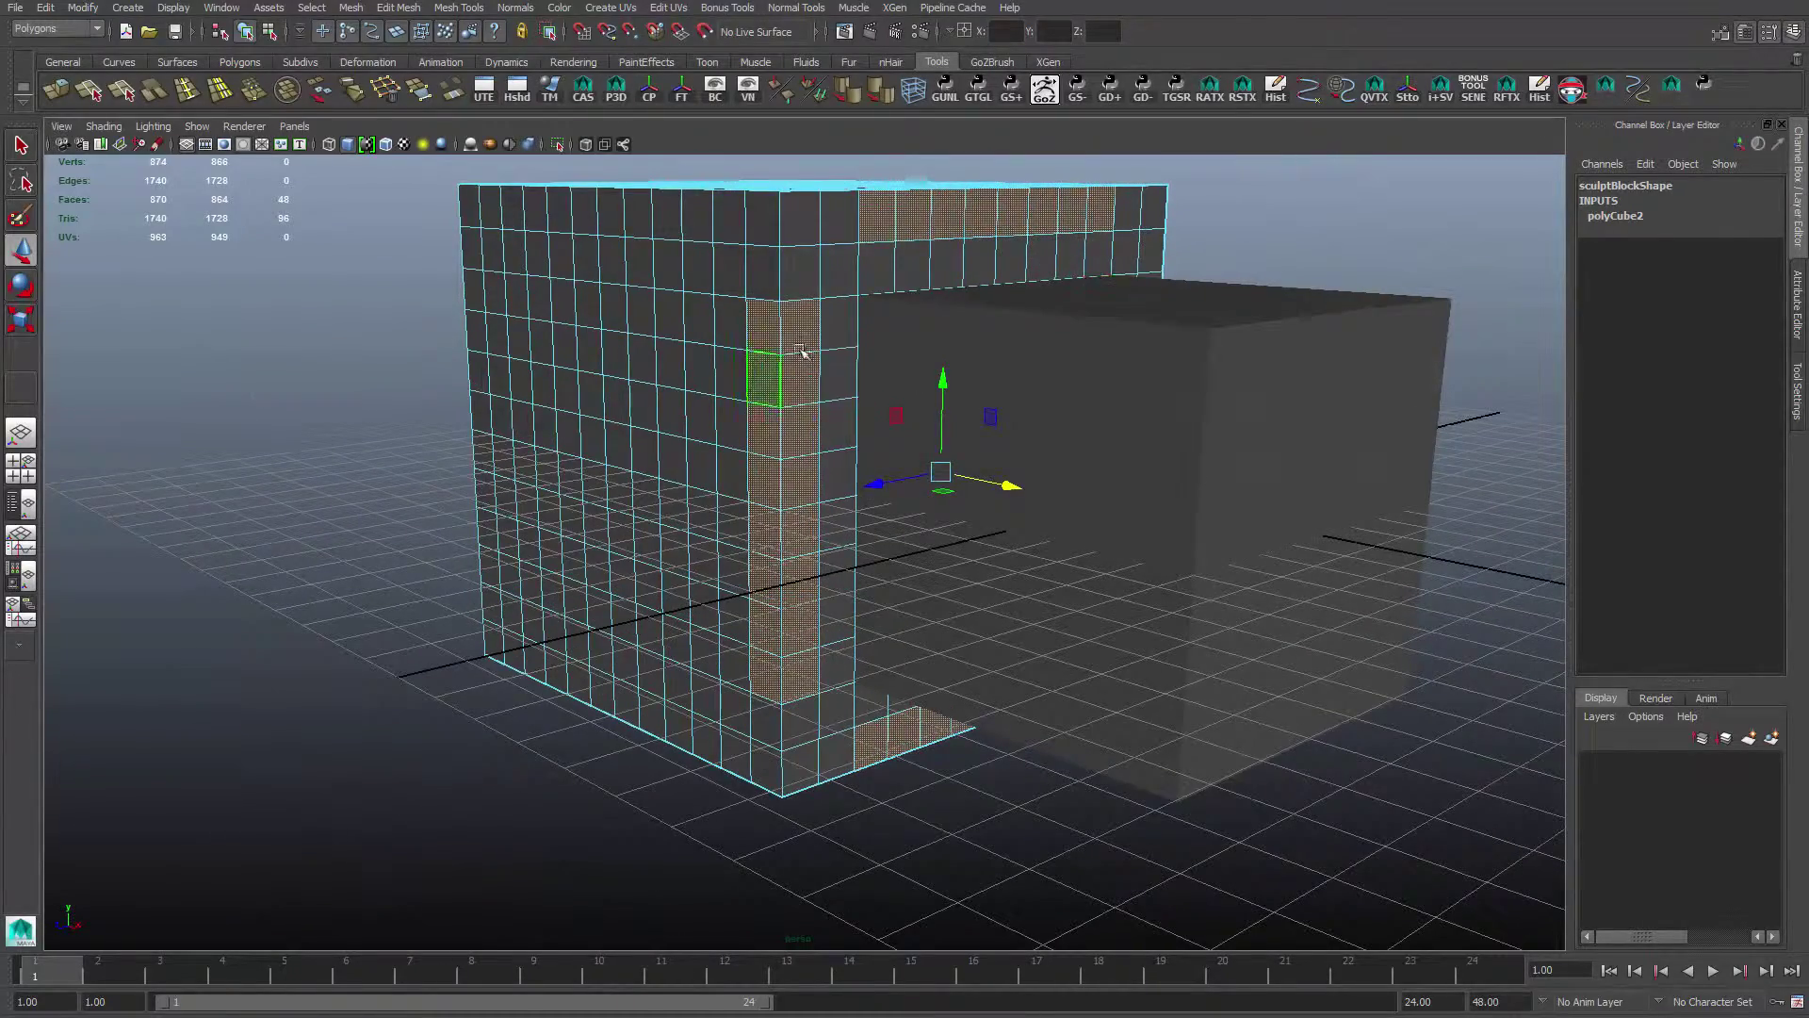
left_click_drag(1103, 392, 913, 545, "alt")
Return sculptBlock to object selection and snap it back to 0 on the X axis
right_click_drag(585, 484, 630, 459)
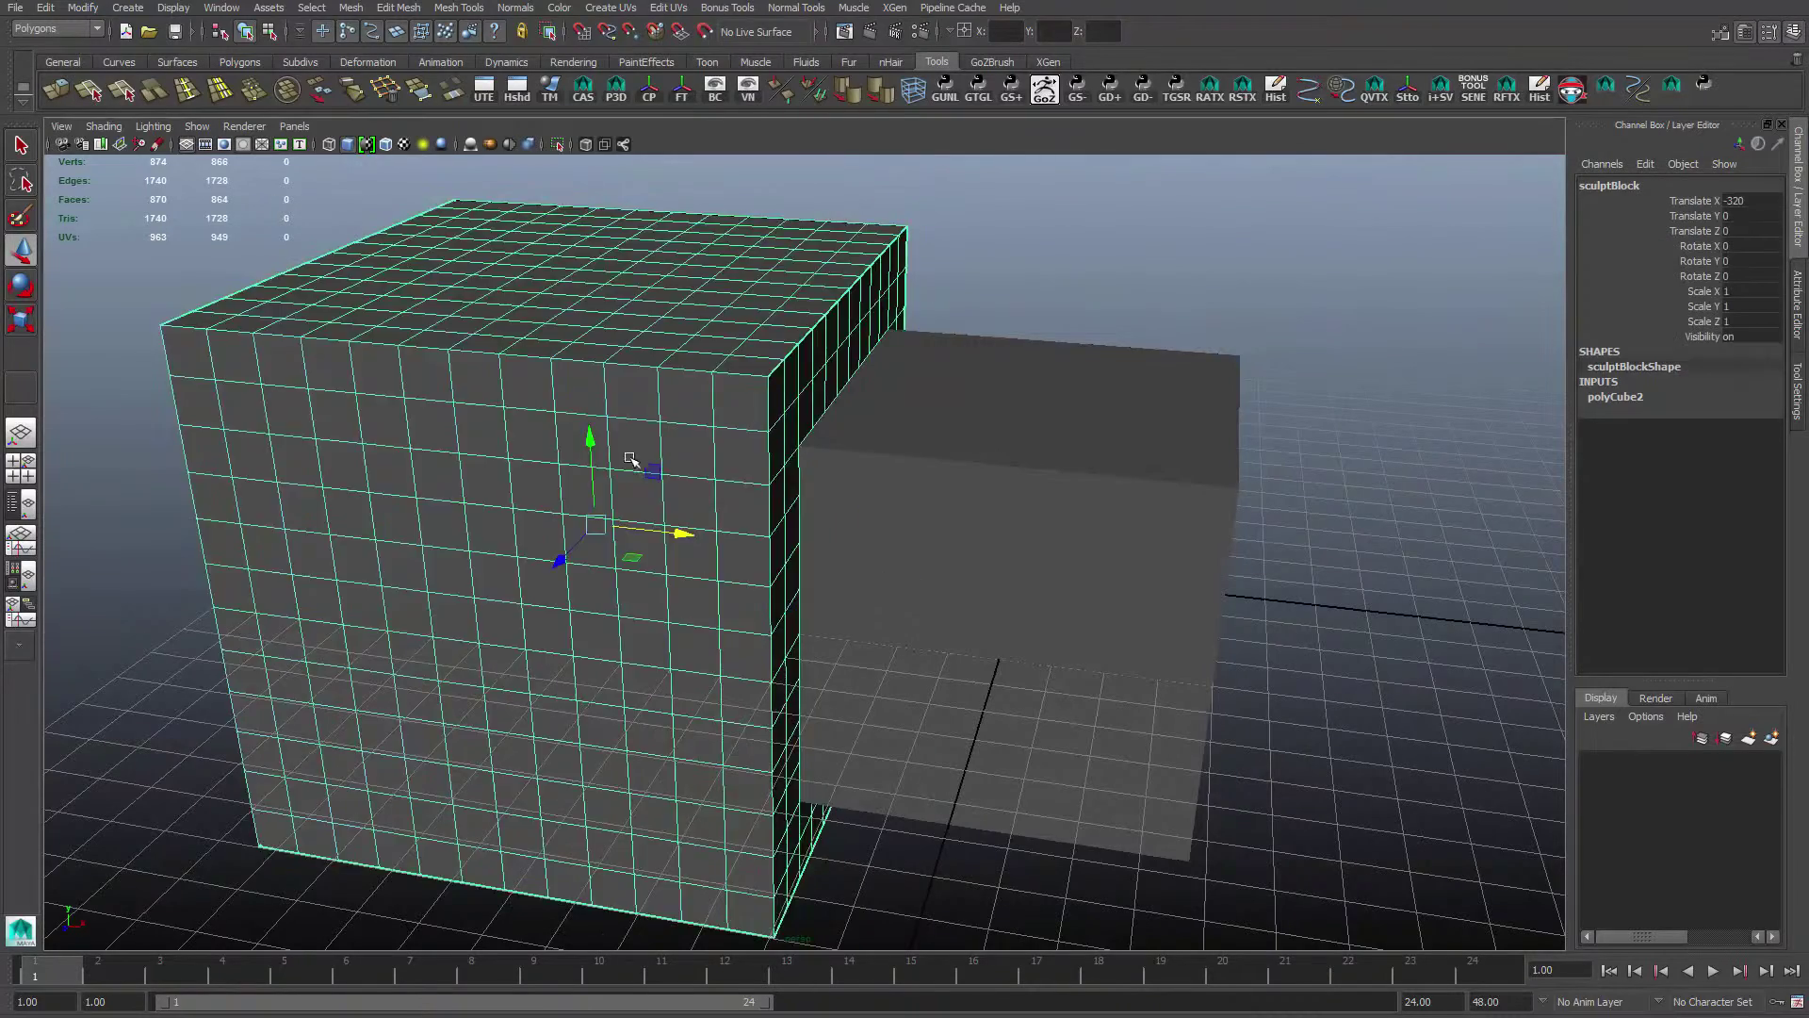
scroll(631, 459, "down", 5)
left_click_drag(723, 613, 778, 618, "alt")
key("x")
mouse_move(770, 531)
left_mouse_down()
mouse_move(924, 537)
mouse_move(898, 539)
left_mouse_up()
Export the selected sculptBlock as OBJ to sculptBlock.obj in the tutorial folder, replacing the existing file
left_click(17, 14)
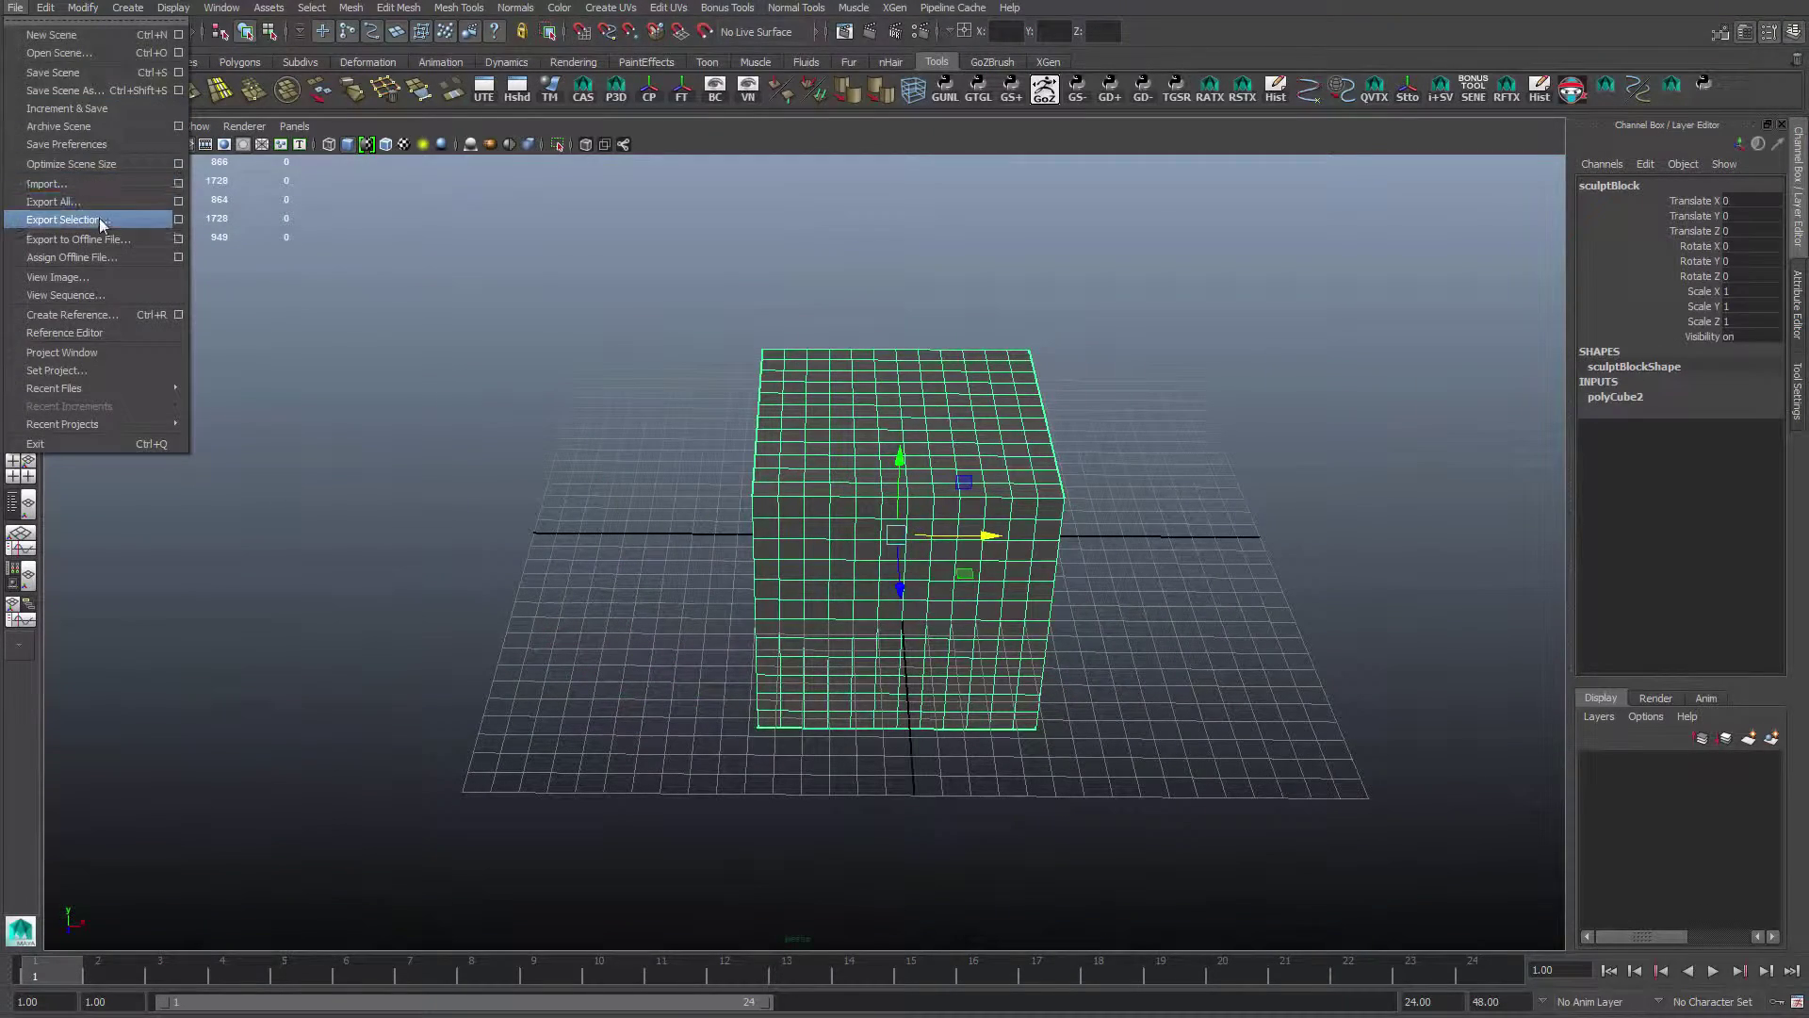
left_click(99, 218)
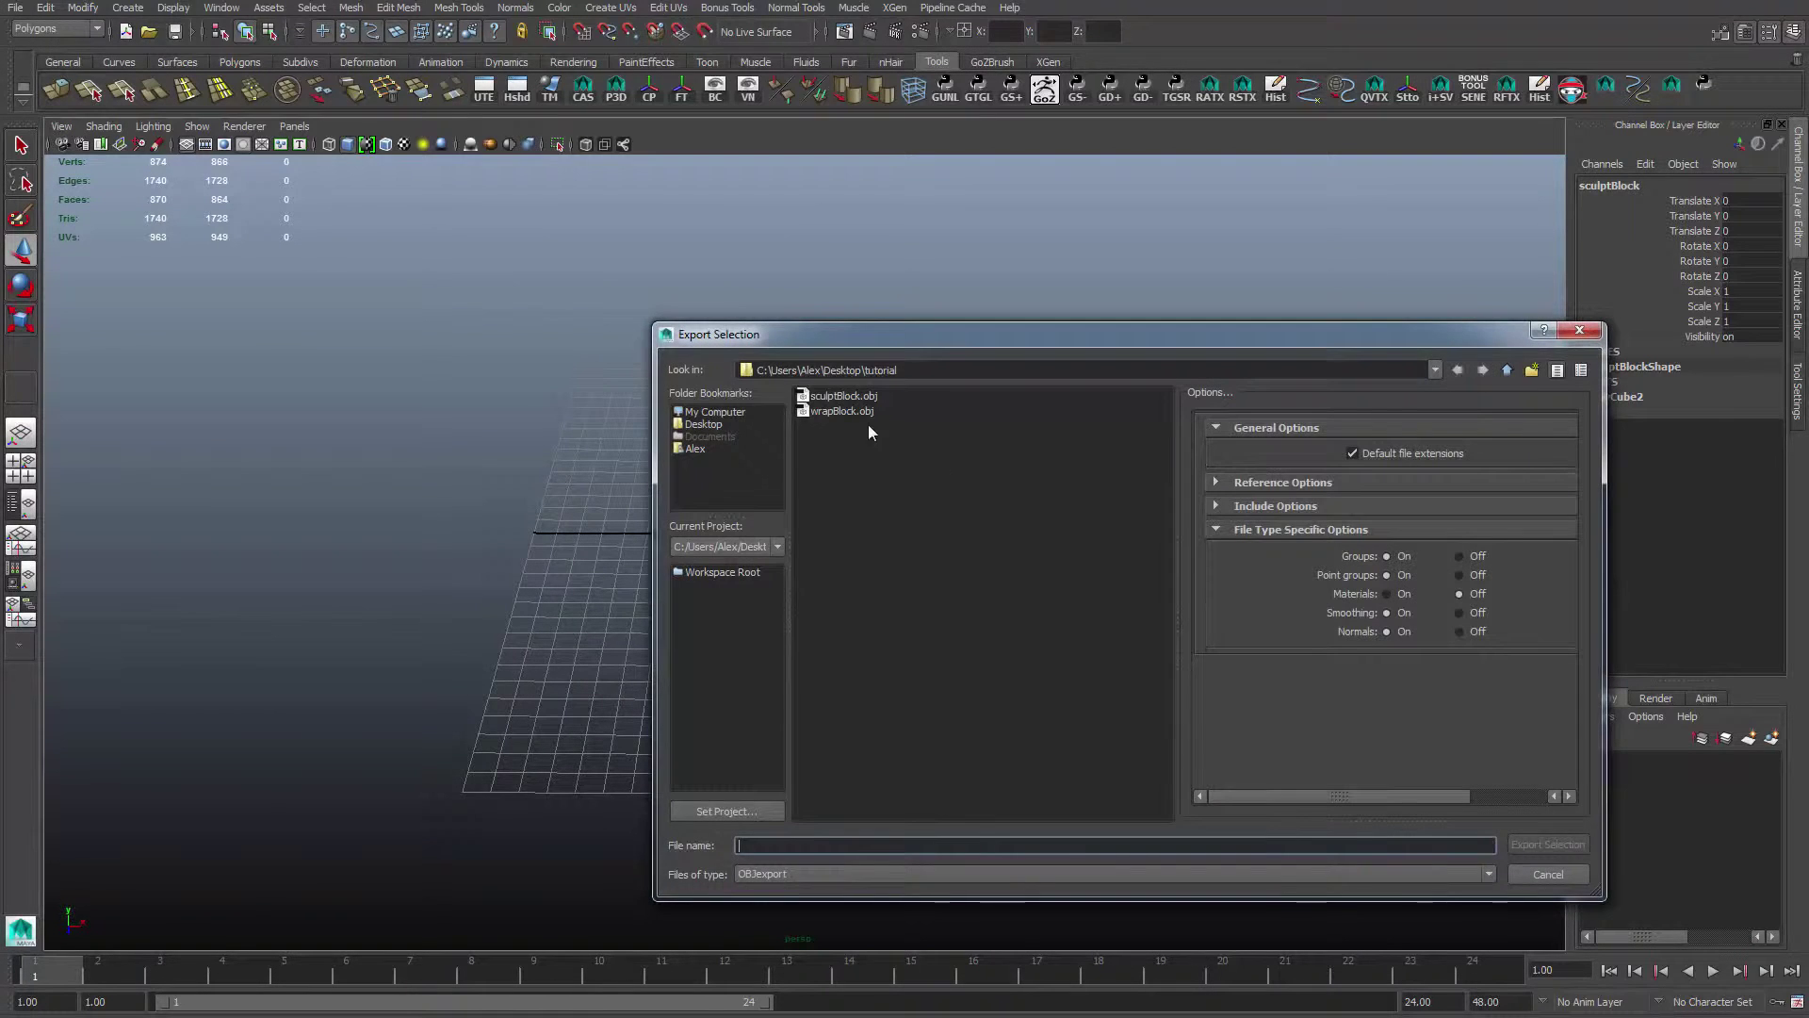
double_click(855, 399)
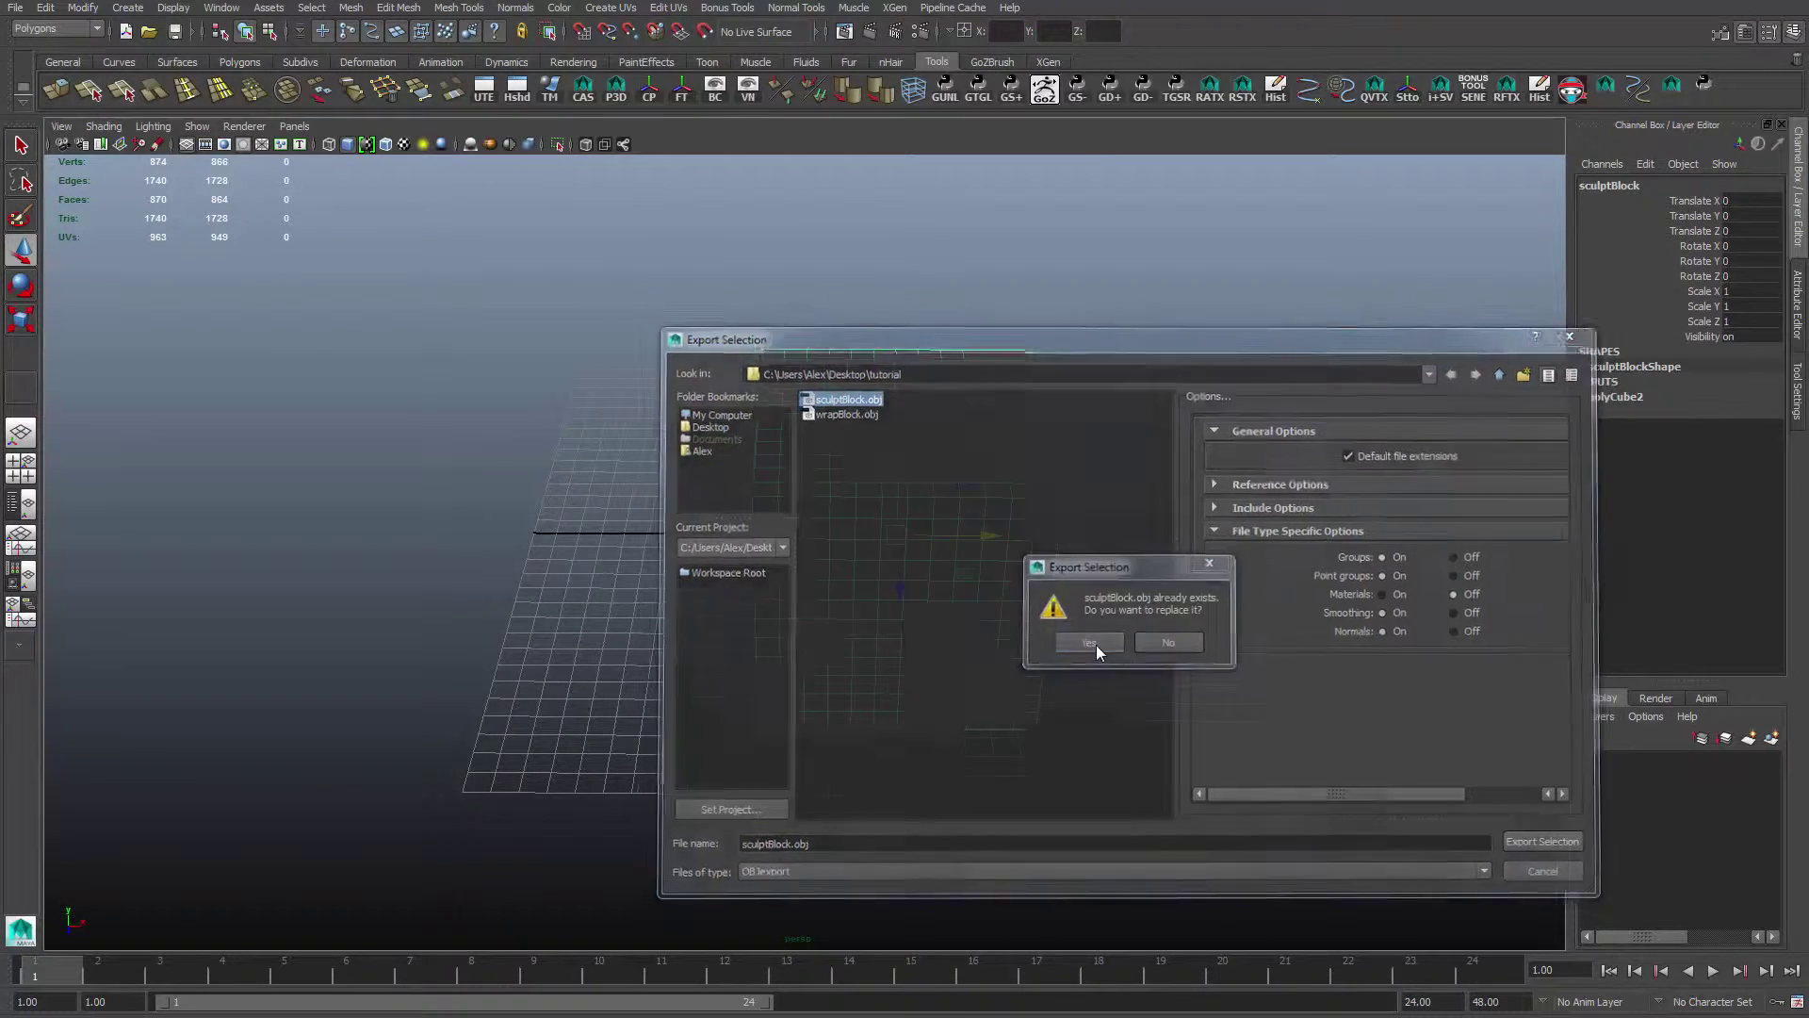
left_click(1095, 644)
Search the installed programs for zbrush and launch ZBrush 4R7 64-bit
key("super")
type("zbrush")
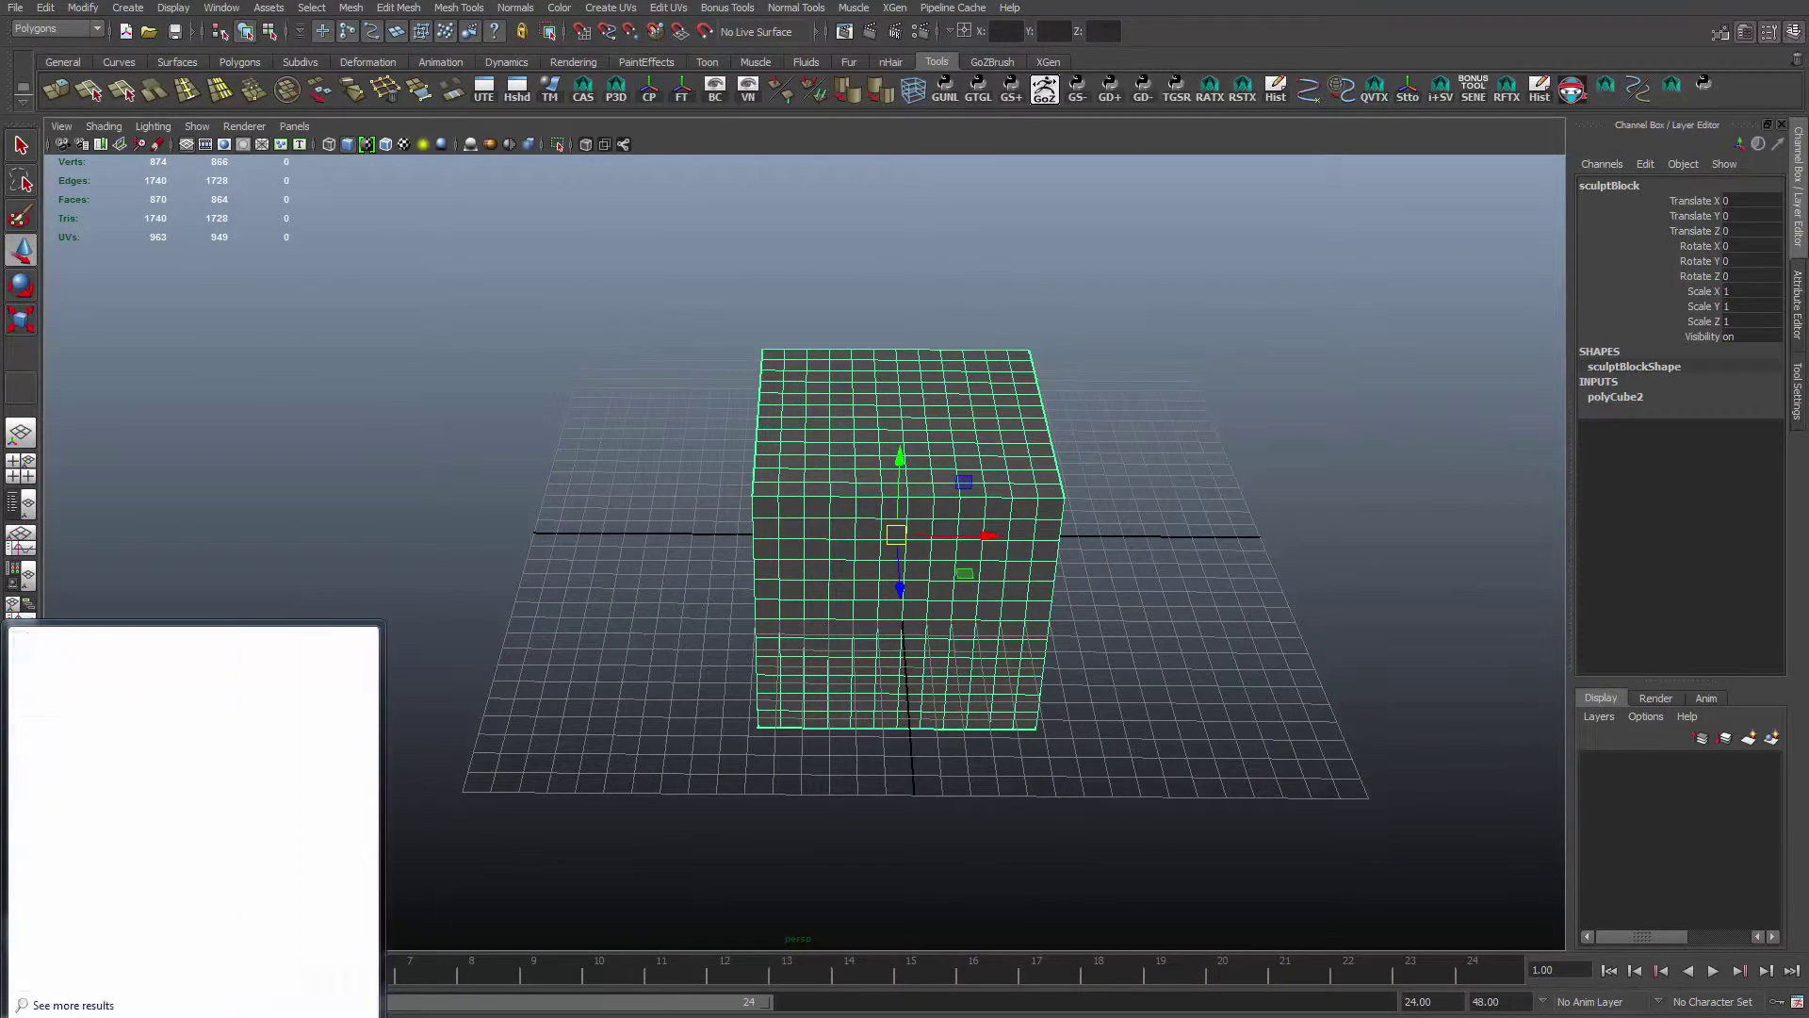
key("Down")
key("Down")
key("Down")
key("Down")
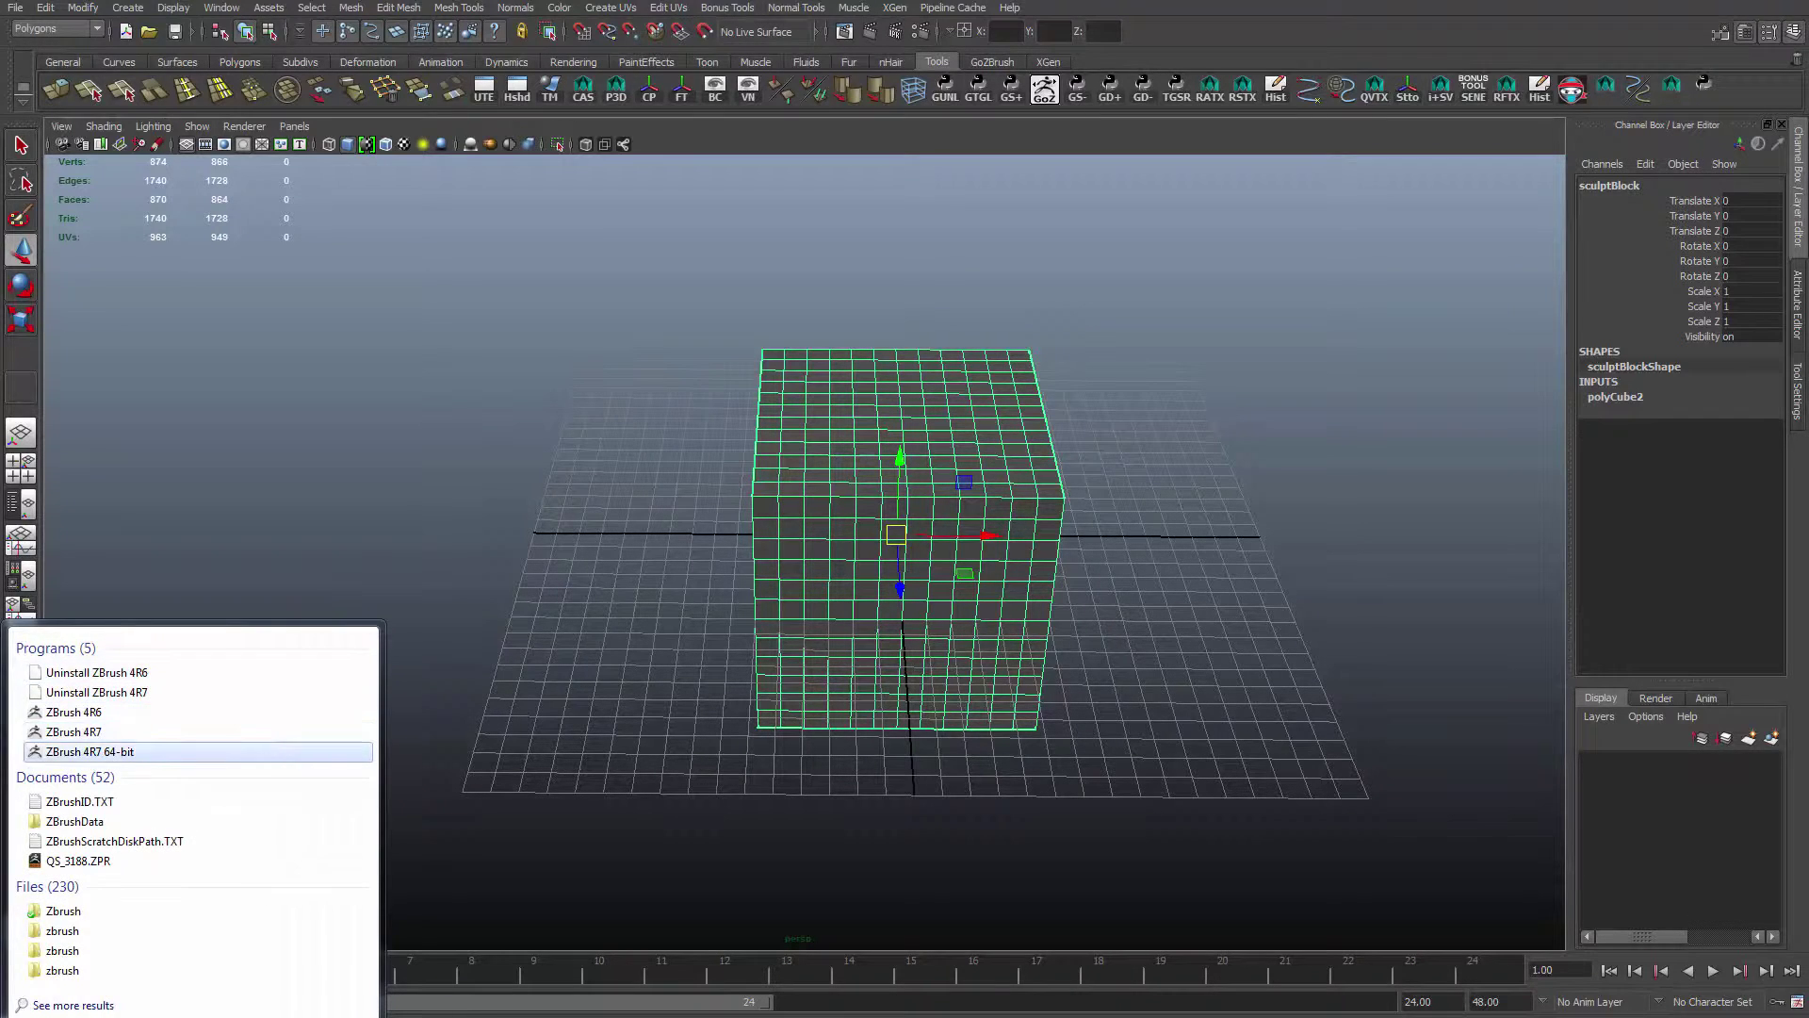
key("Return")
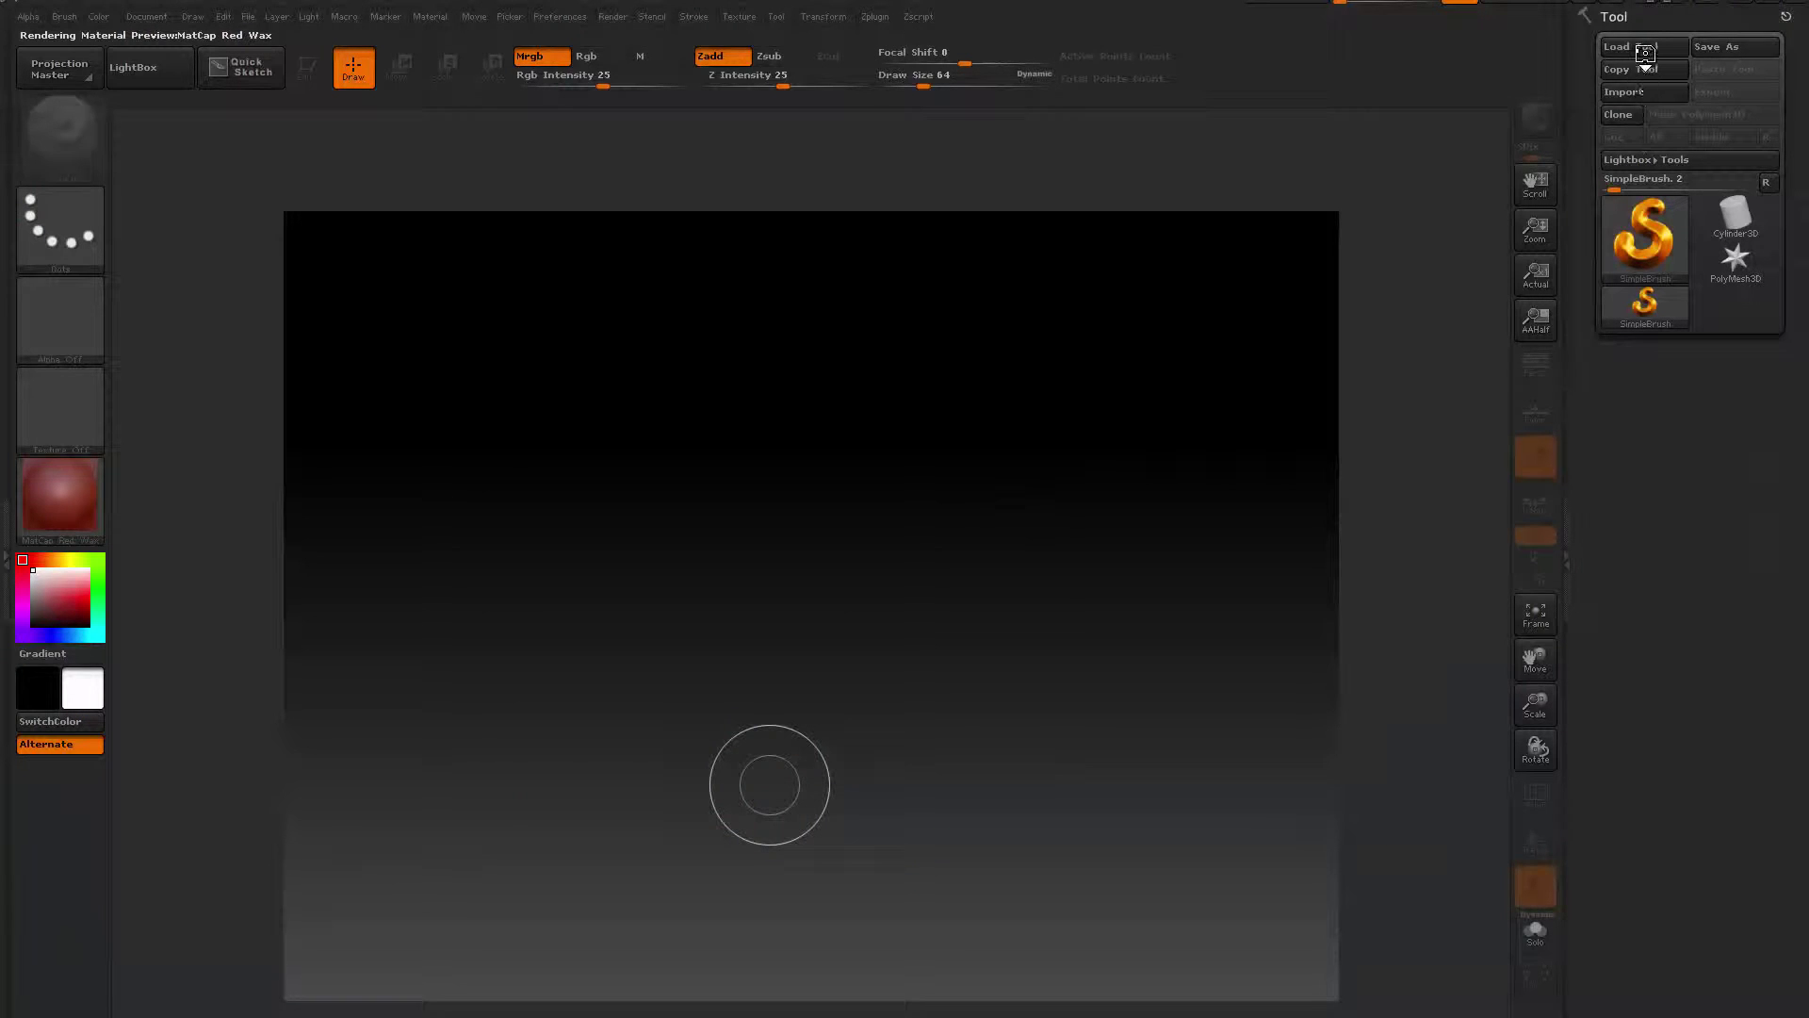
Import sculptBlock.obj from the tutorial folder on the Desktop as a new tool
left_click(1630, 92)
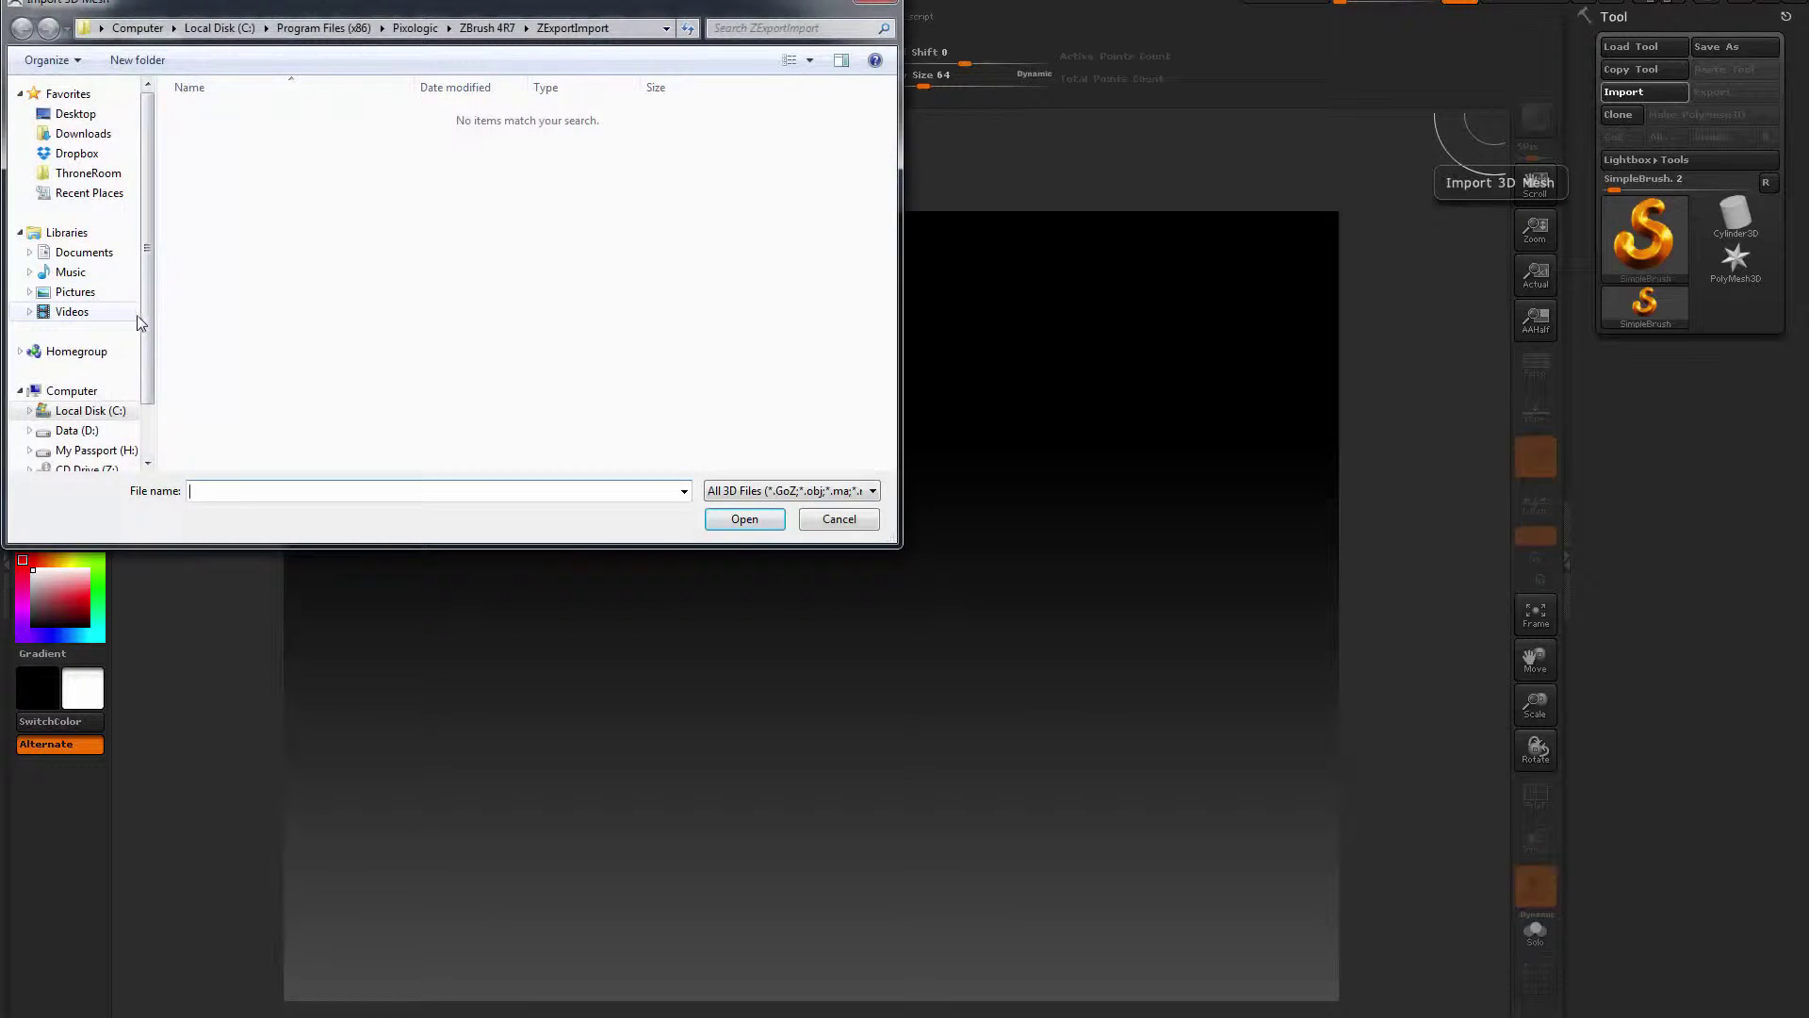
left_click(75, 114)
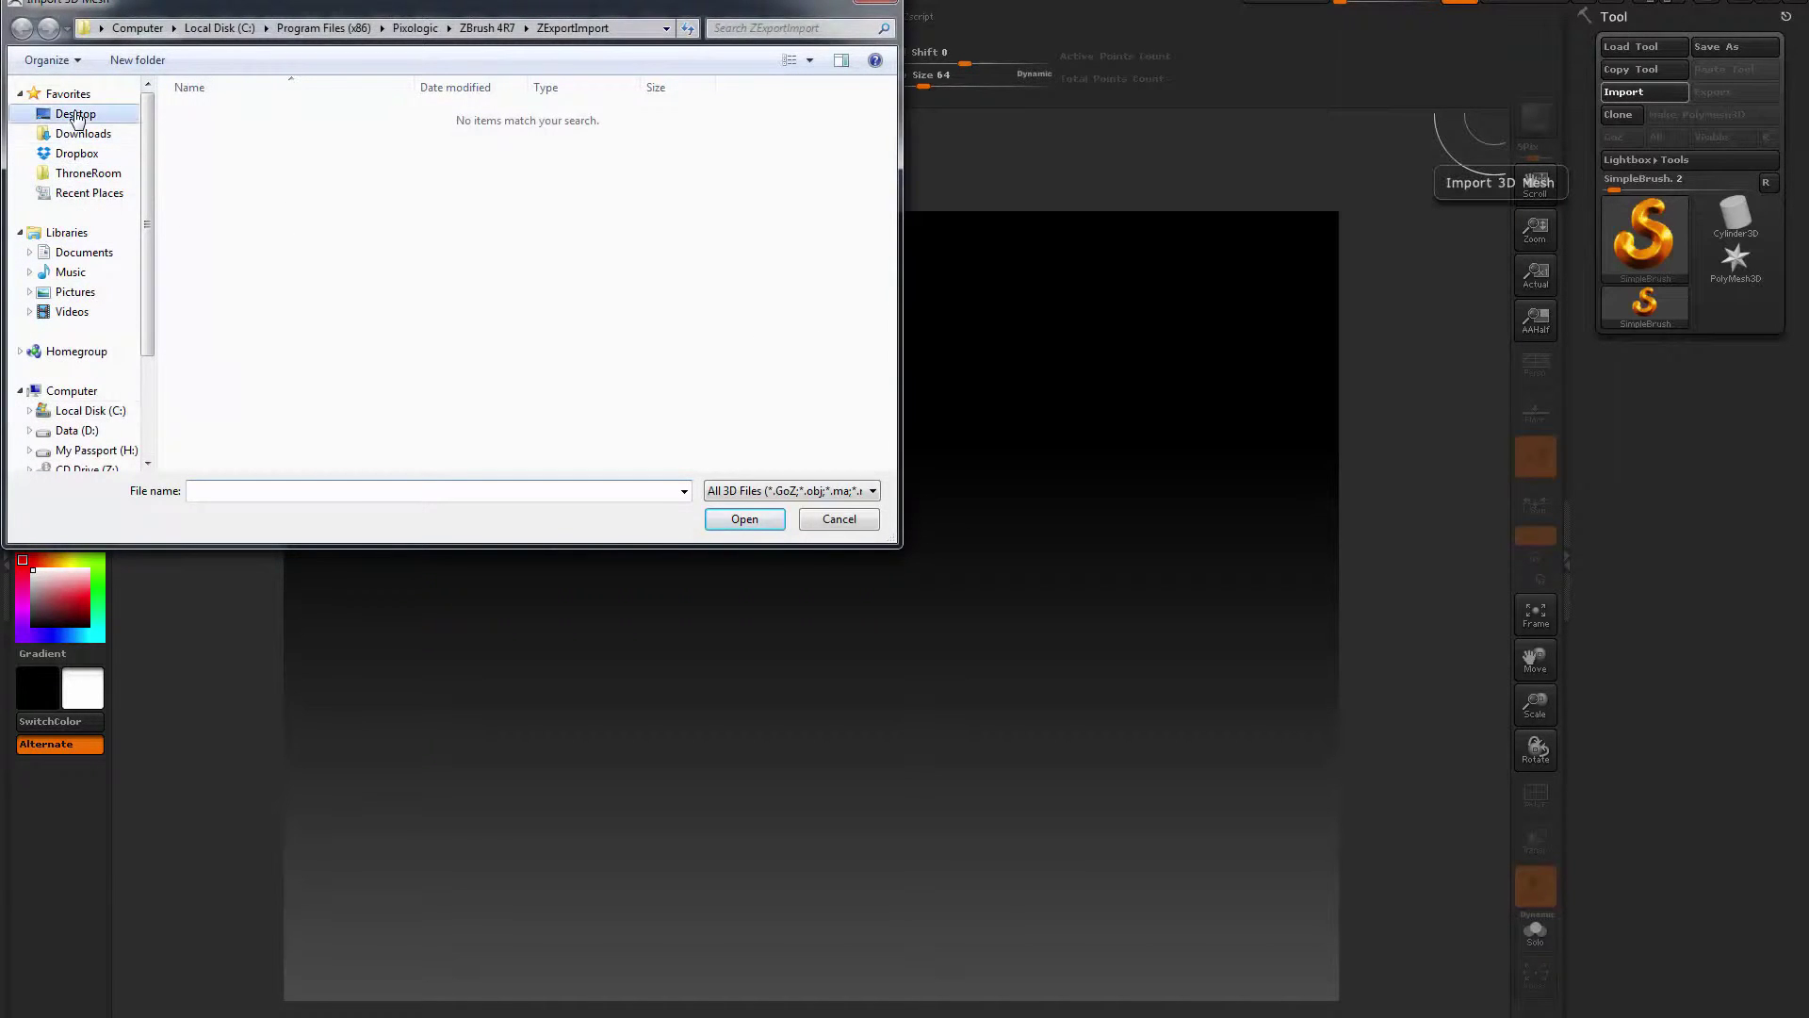
double_click(247, 319)
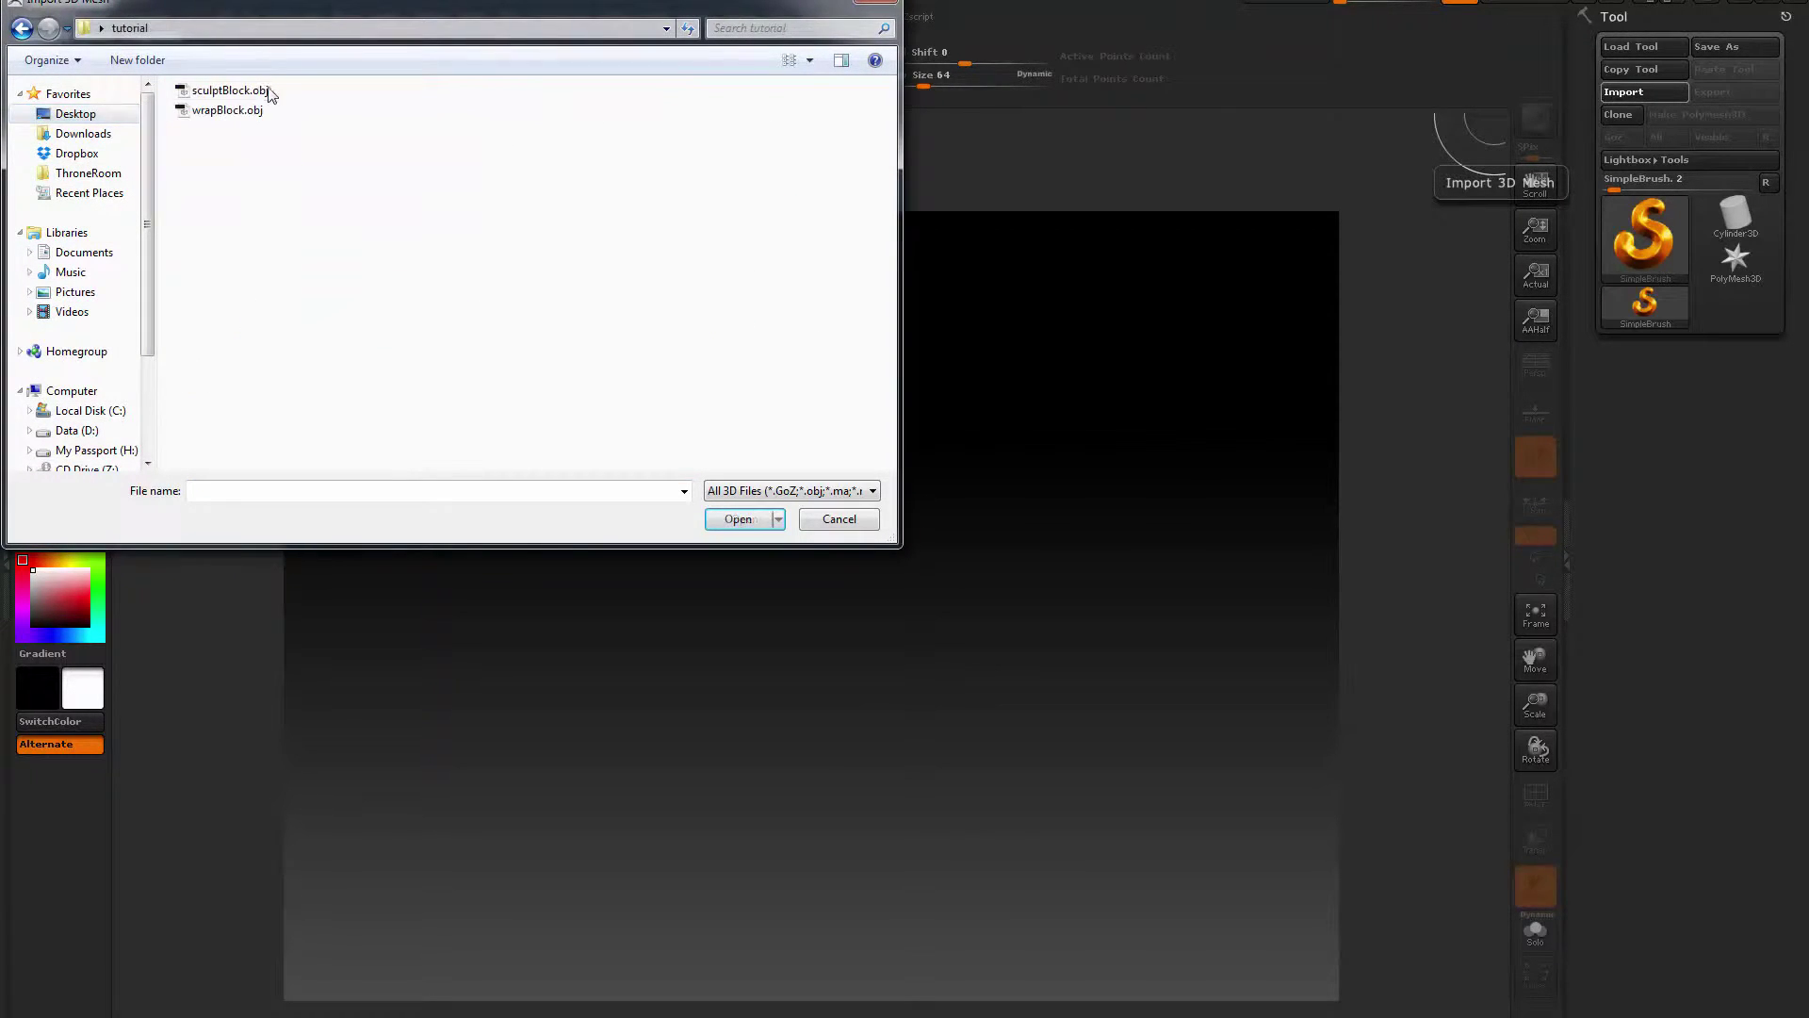
double_click(229, 91)
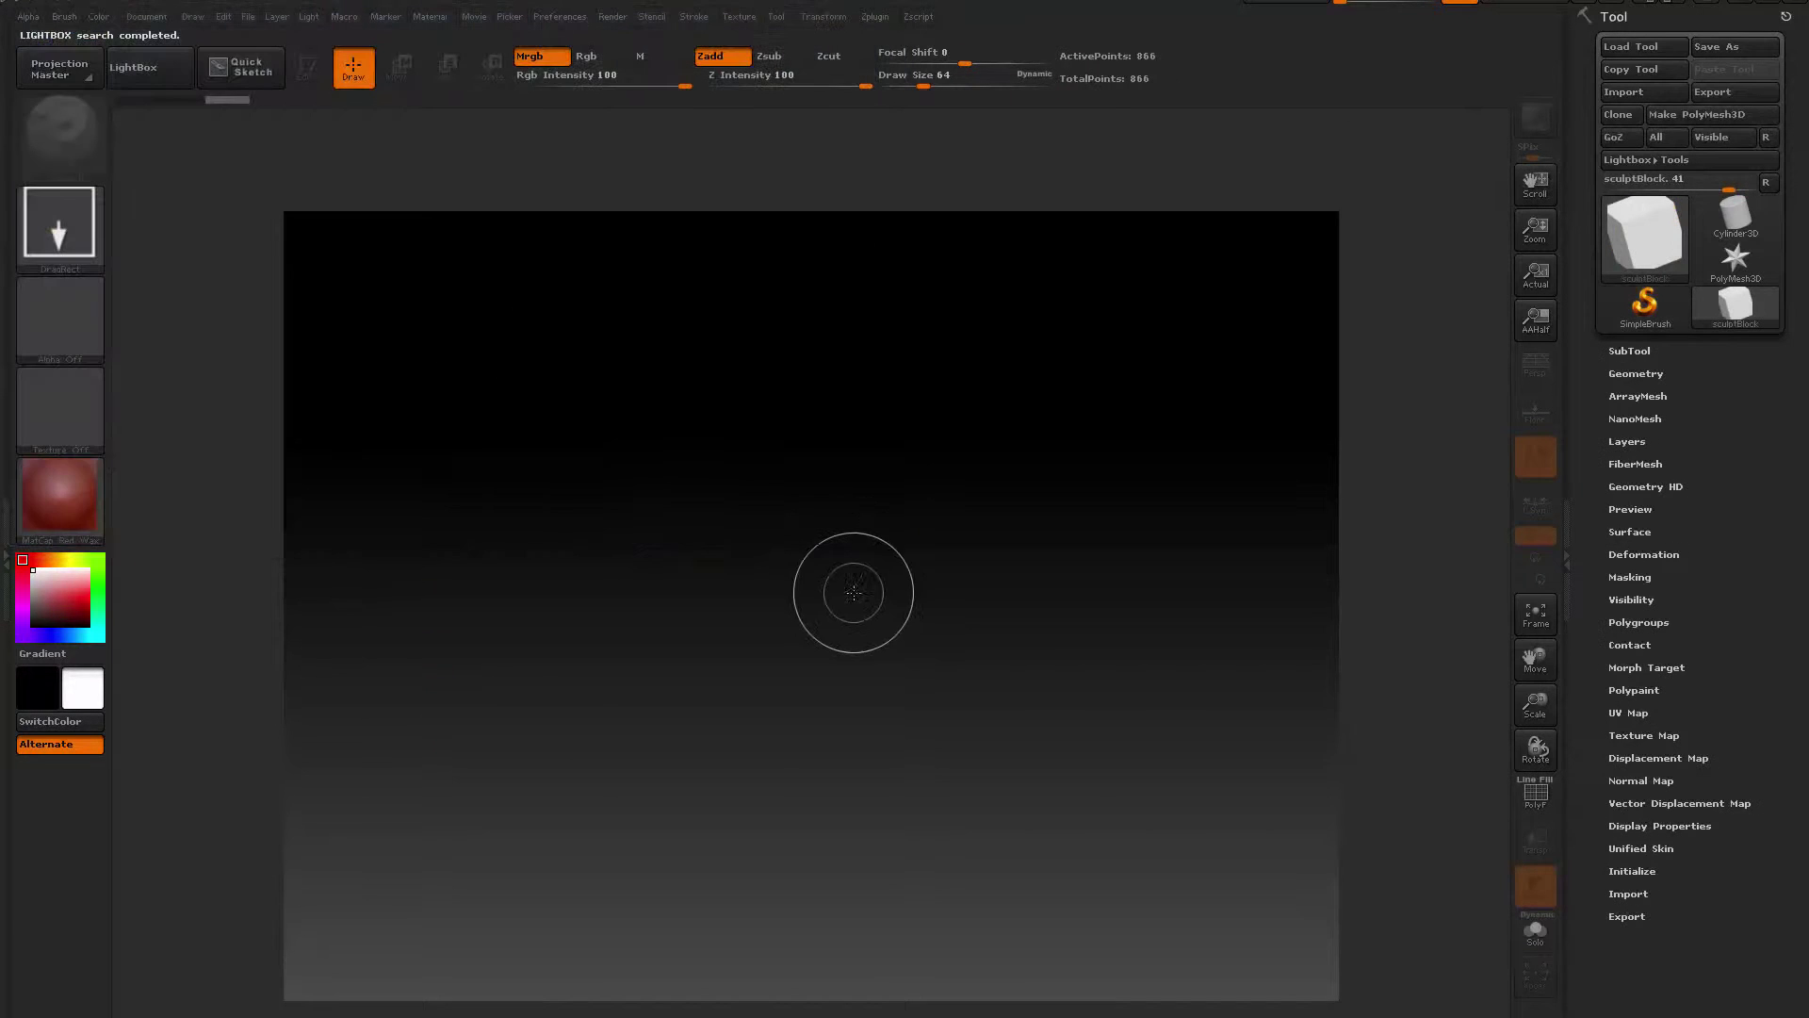
Draw sculptBlock on the canvas, enter edit mode and turn on the polyframe display to inspect its grid
left_click_drag(786, 582, 789, 761)
key("t")
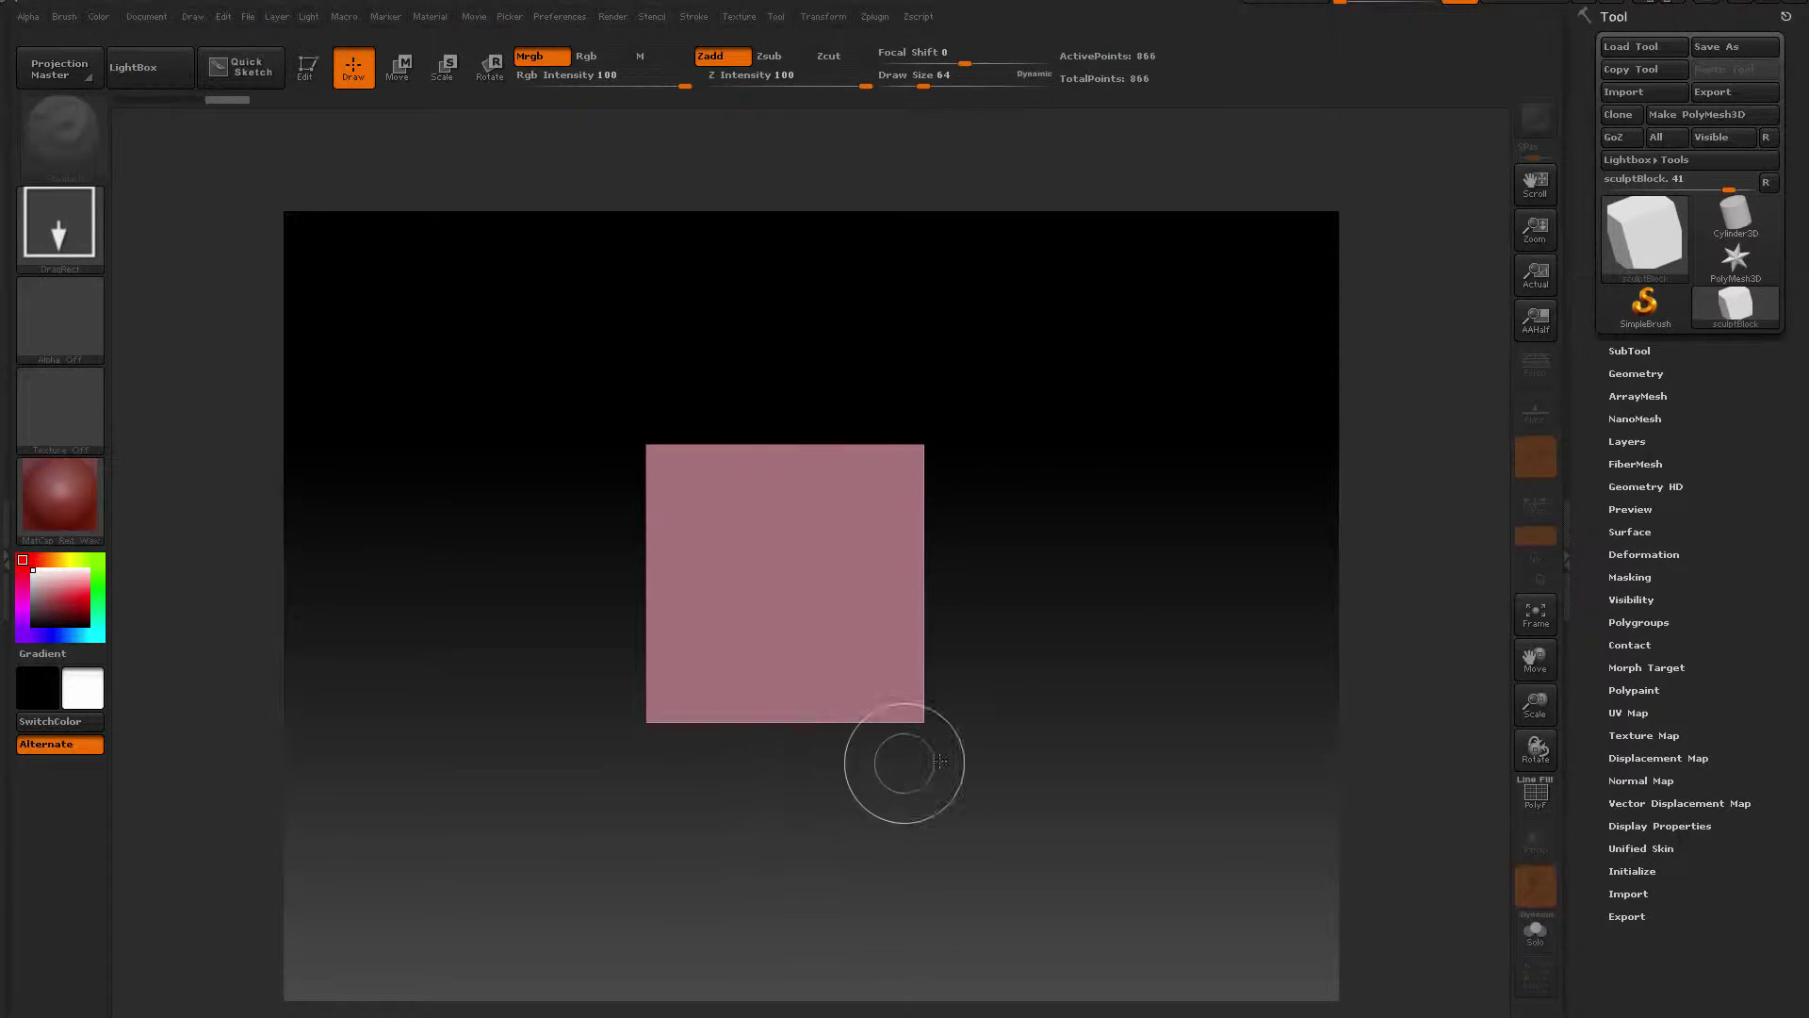
left_click(1540, 801)
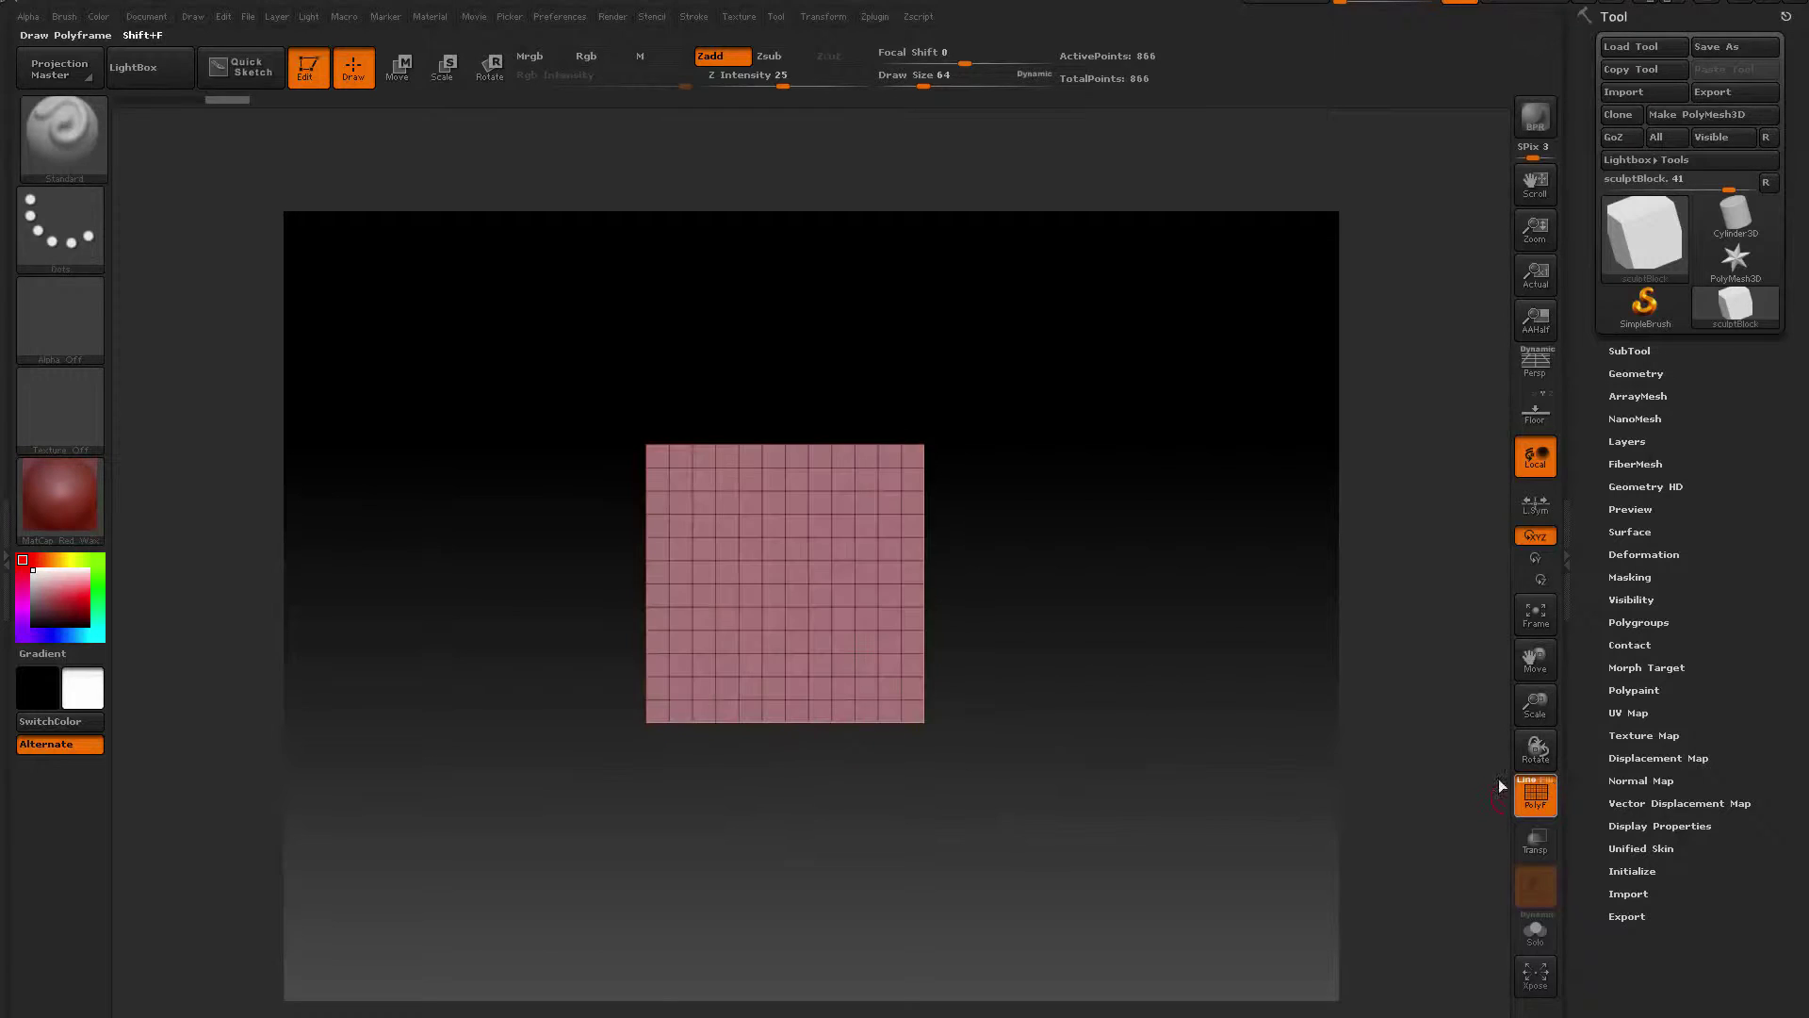
left_click_drag(1042, 481, 1144, 468)
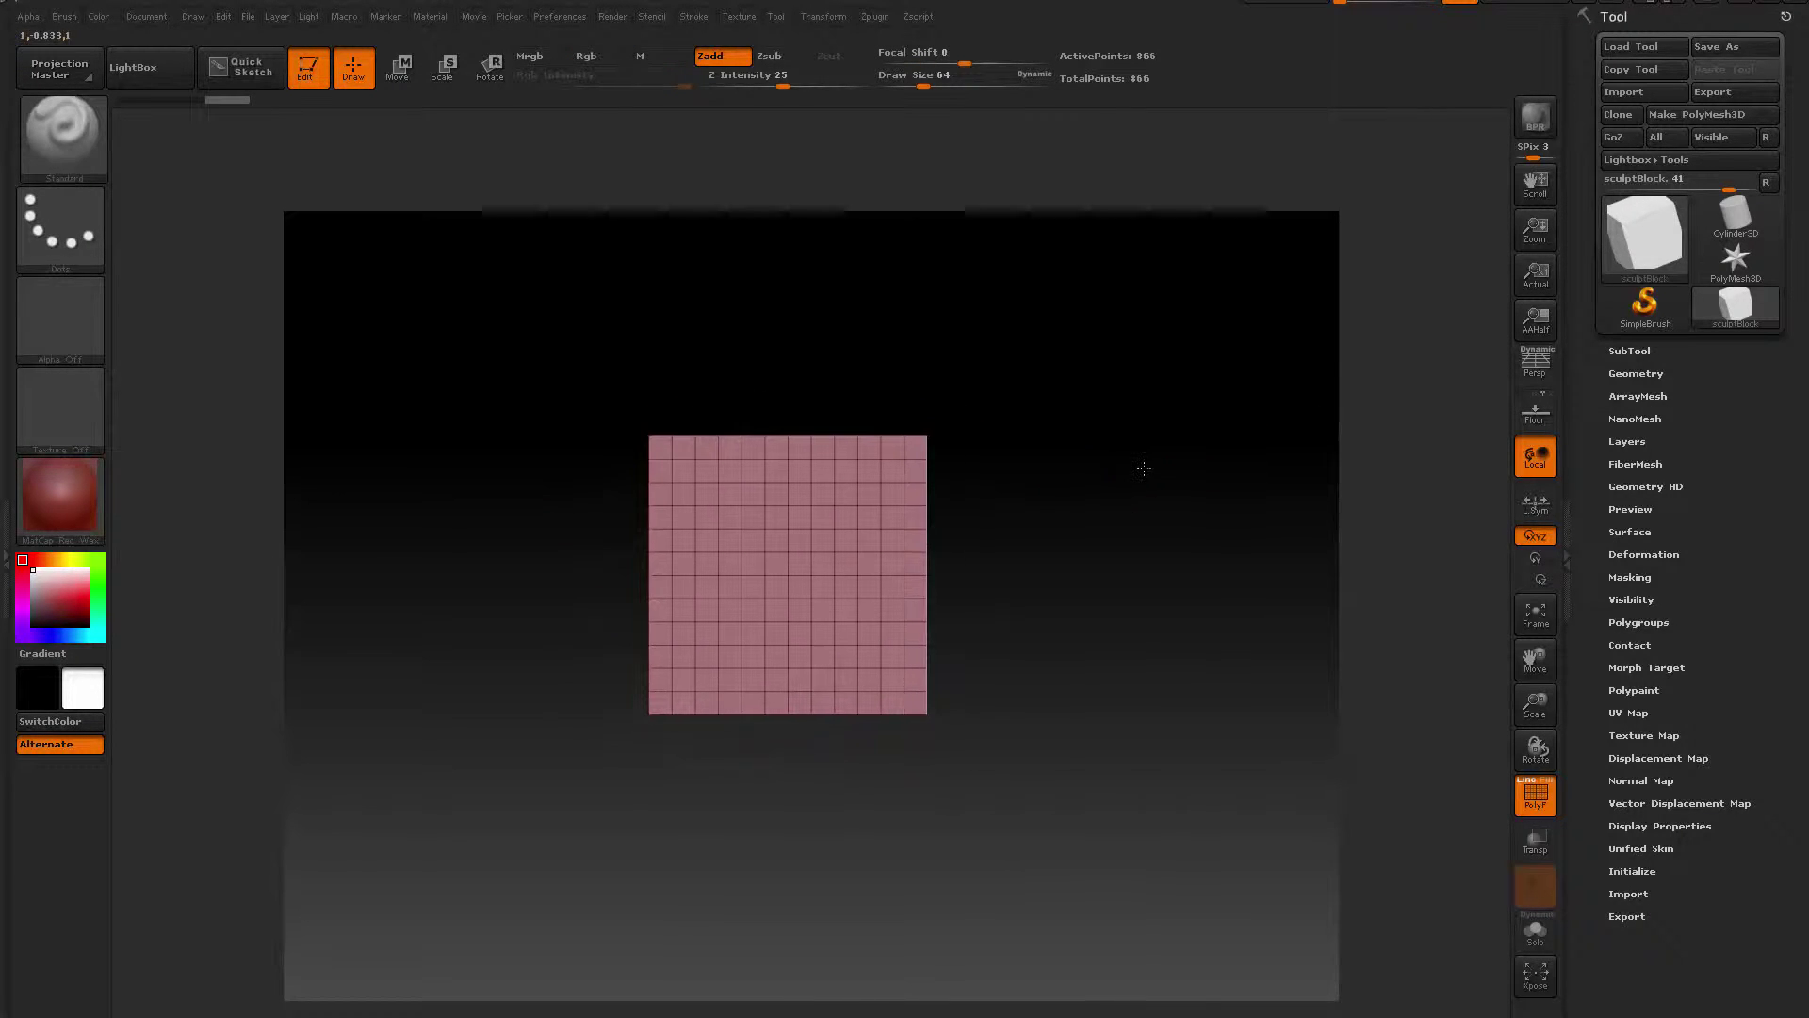
Switch the active tool to SimpleBrush, leaving edit mode, and clear the canvas
left_click(1648, 315)
left_click(744, 348)
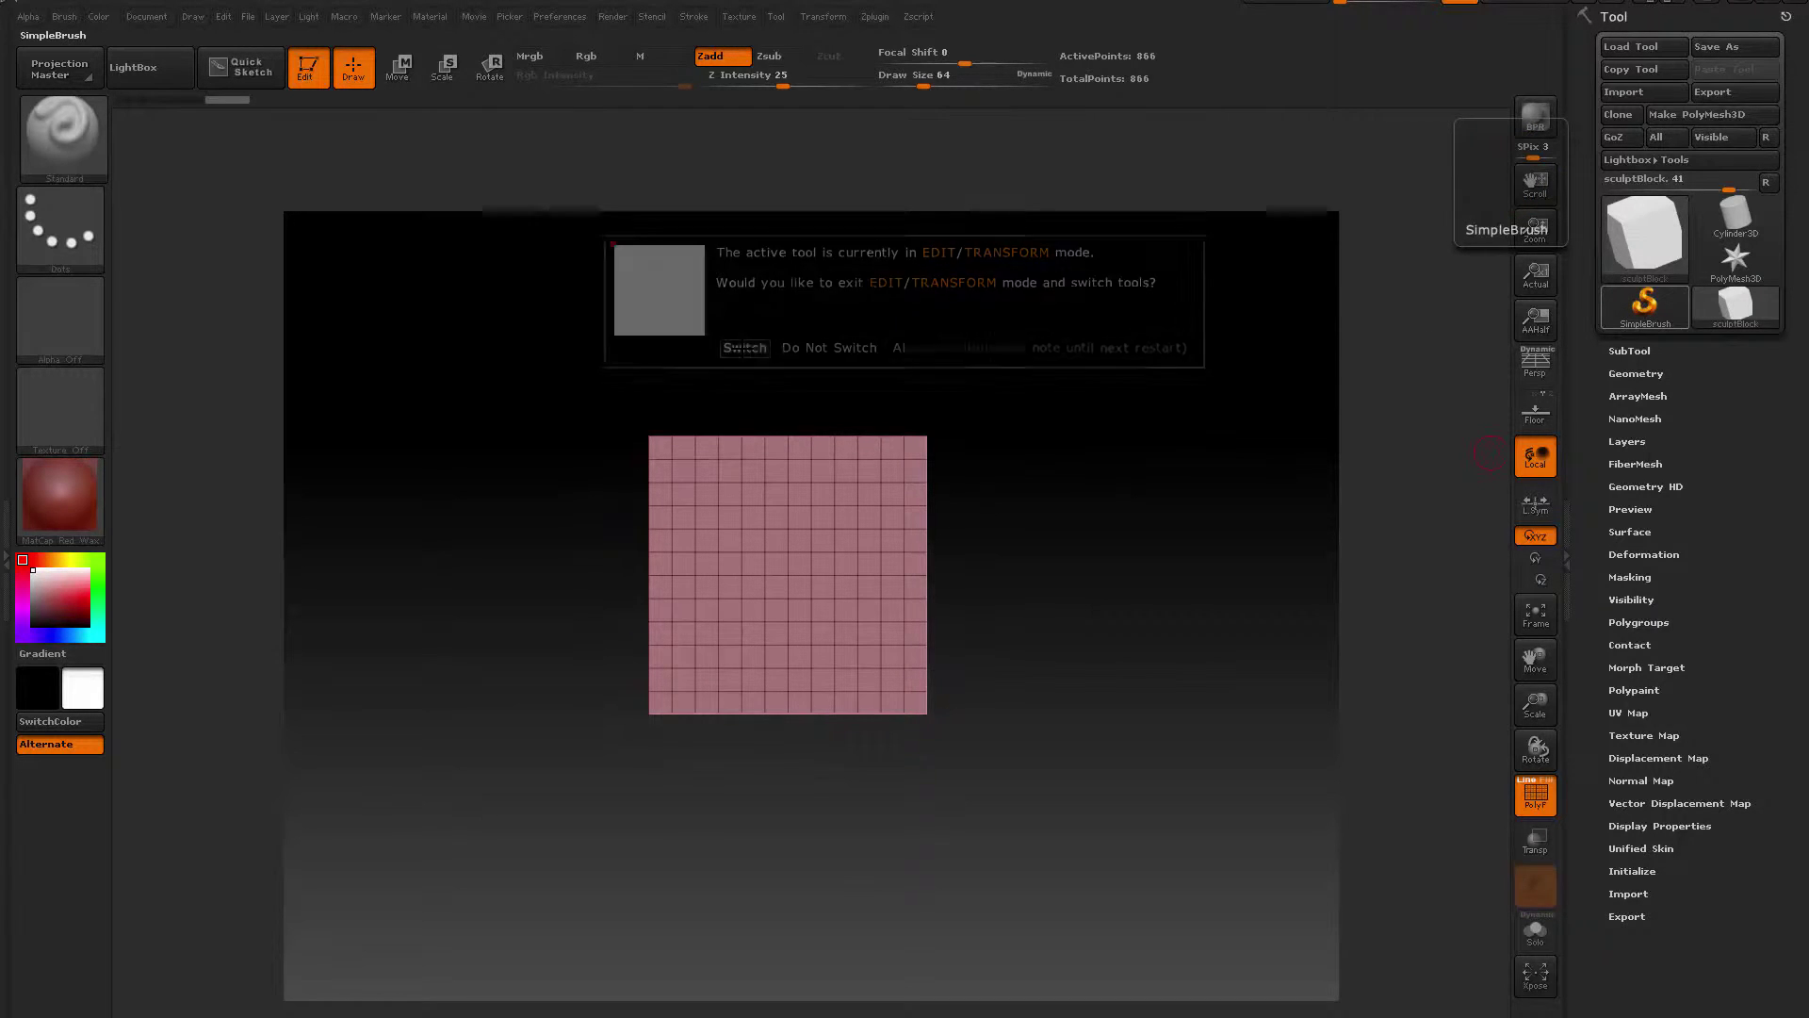
key("ctrl+n")
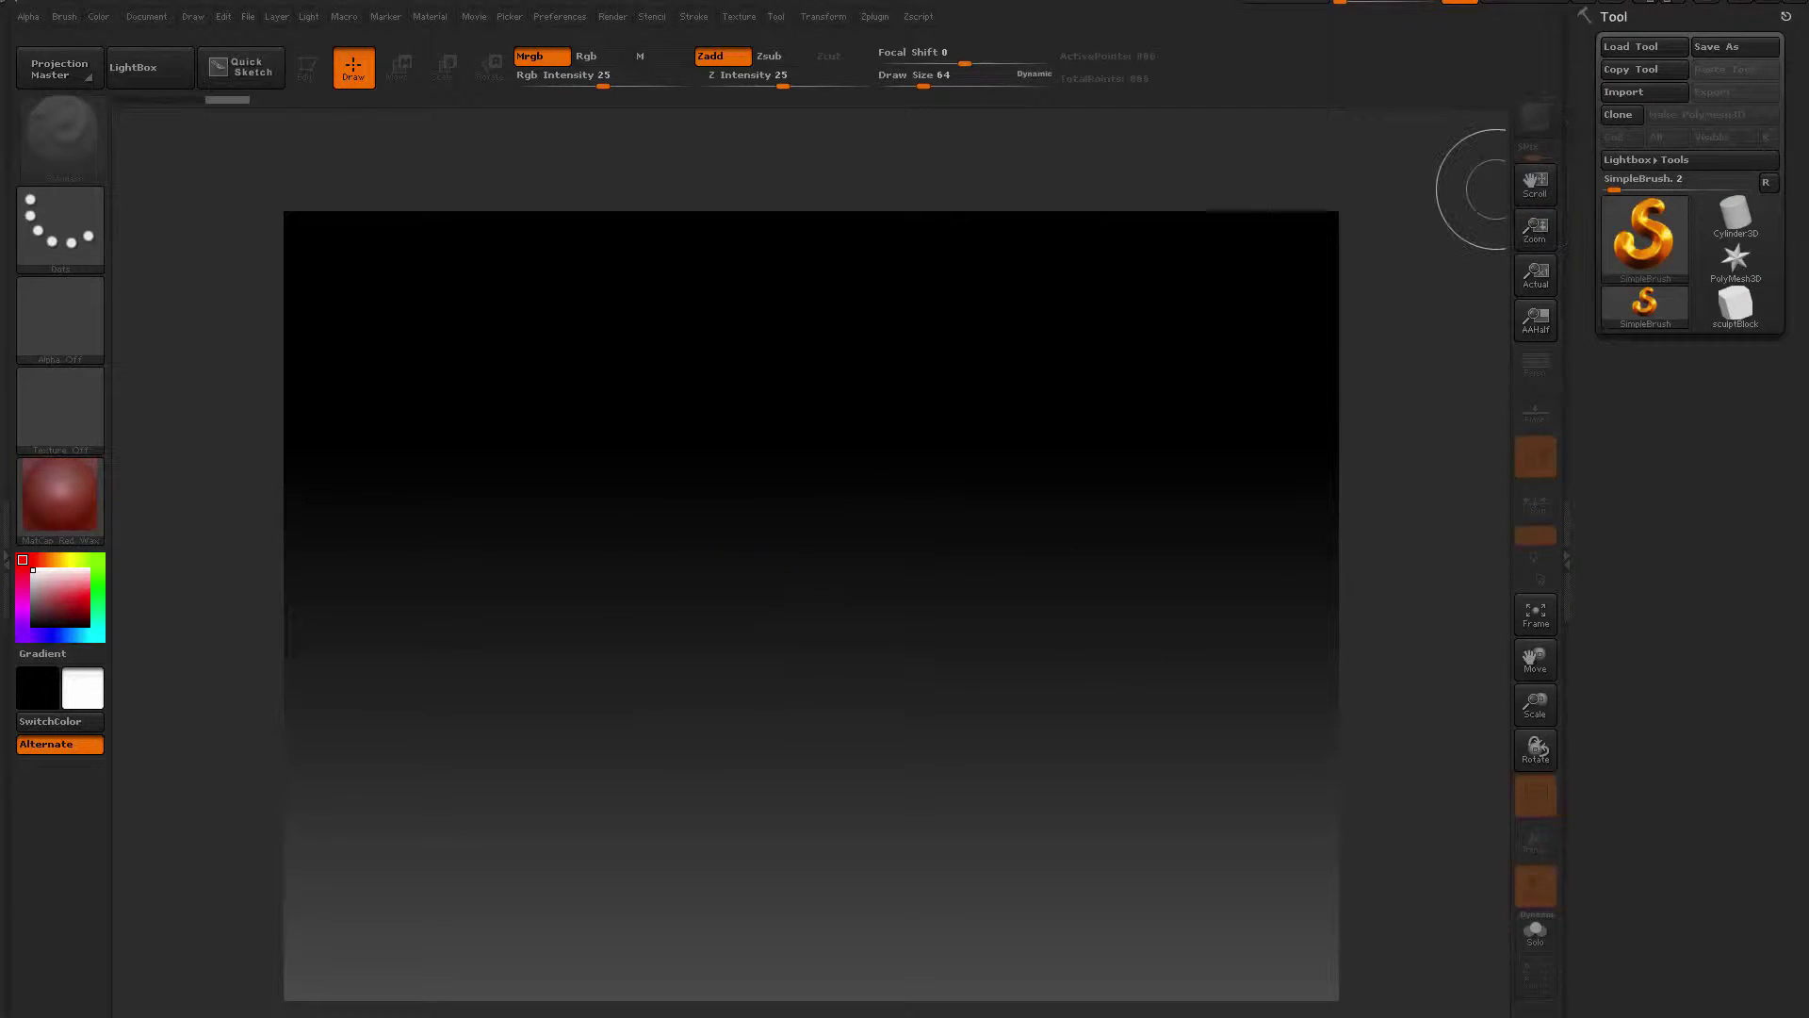
Import wrapBlock.obj from the tutorial folder, draw it on the canvas and make it editable
left_click(1626, 94)
left_click(224, 114)
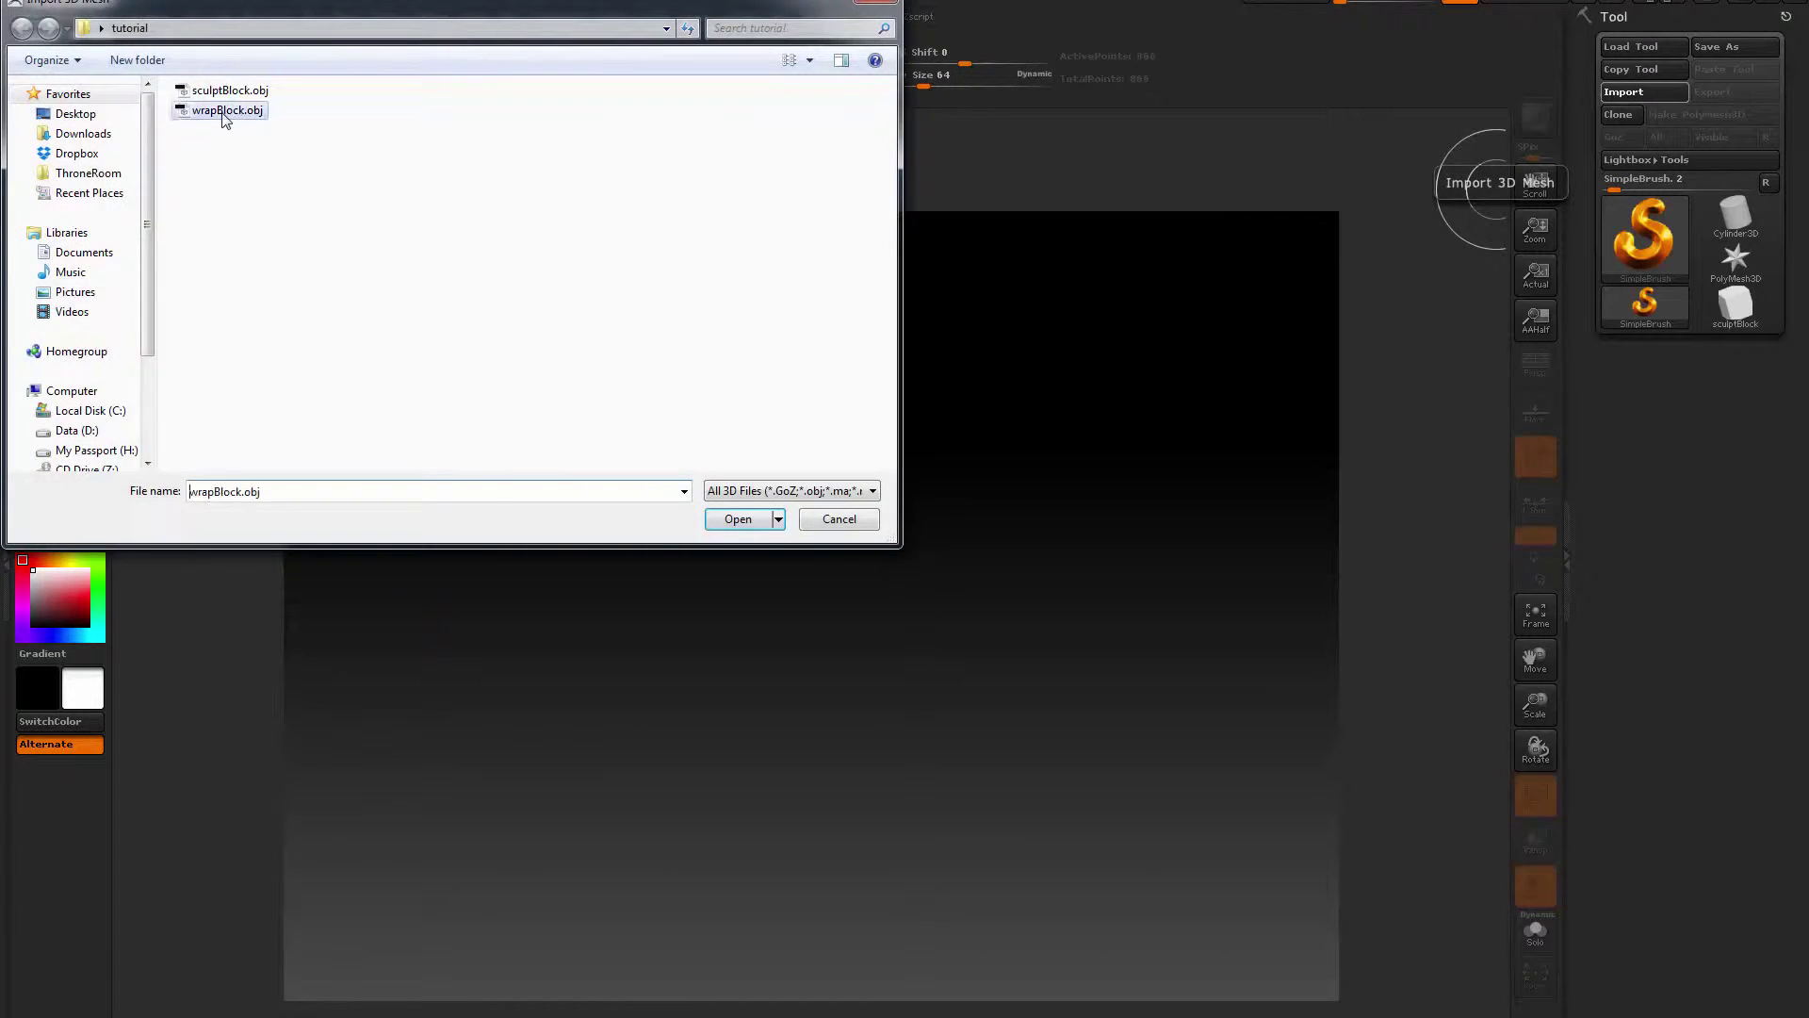
double_click(224, 113)
left_click_drag(789, 603, 1013, 566)
key("t")
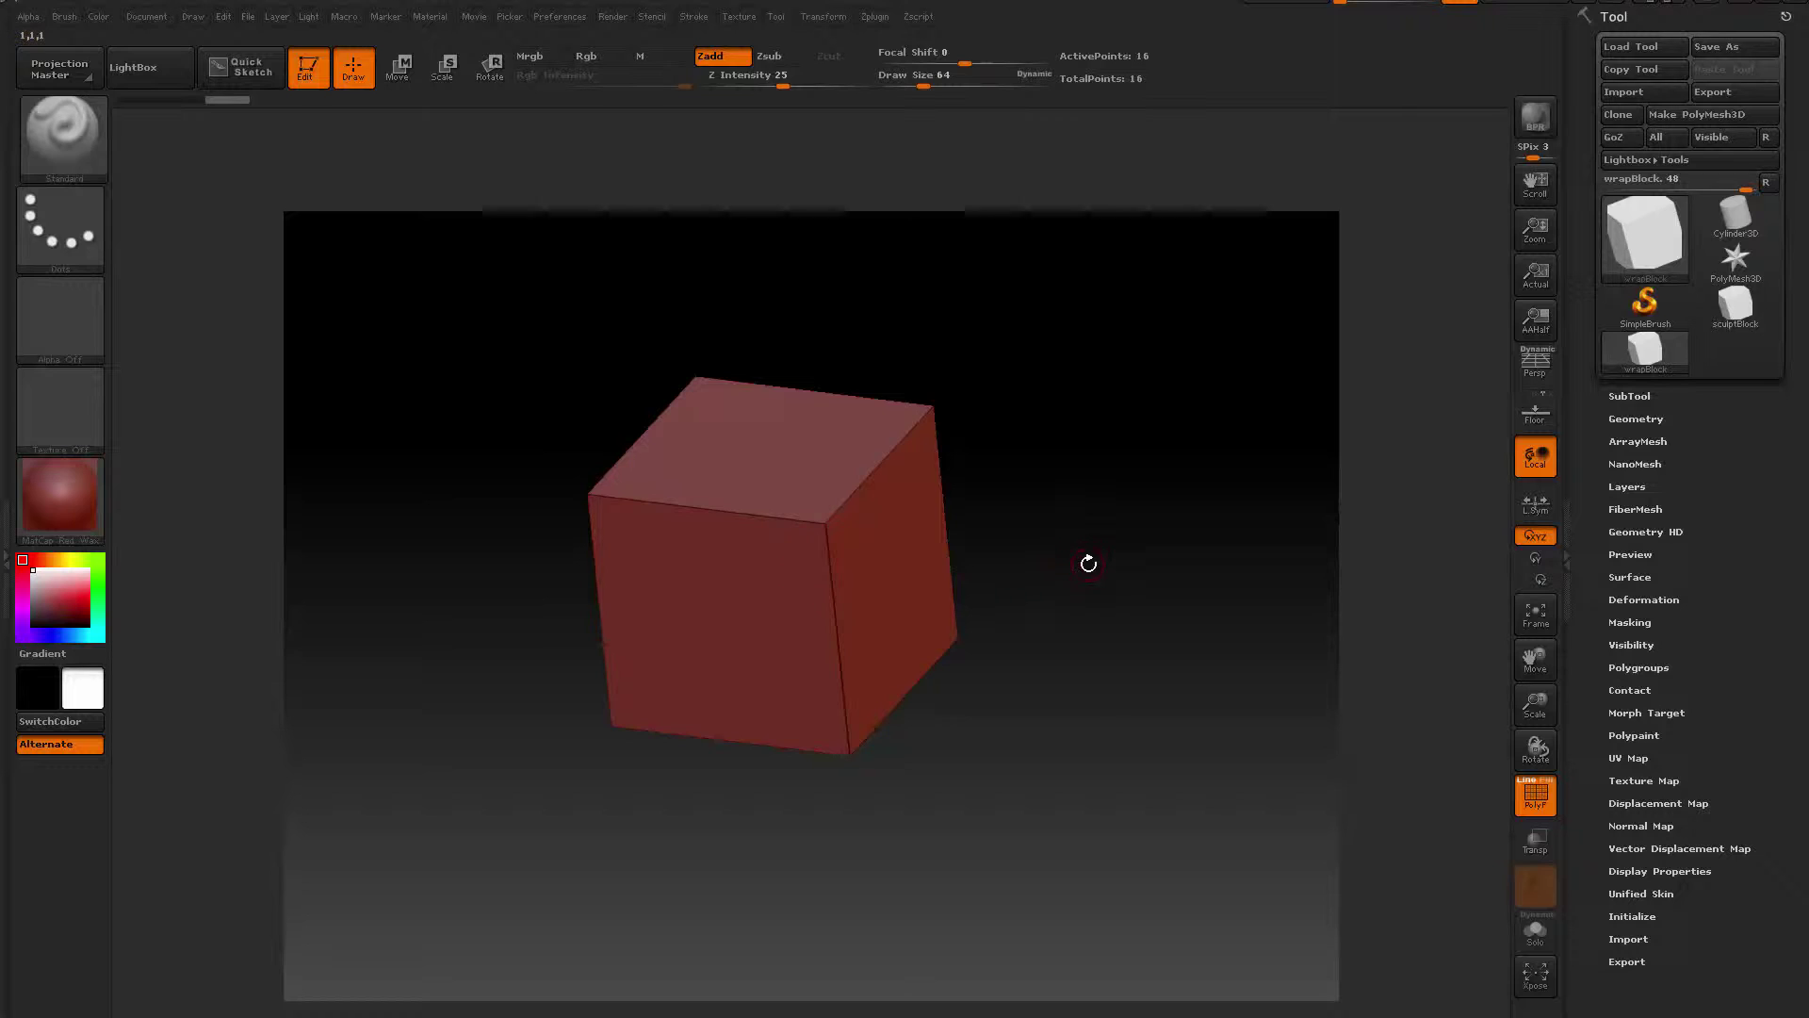
Examine the wrapBlock cube from several angles and return to a straight-on view of one face
mouse_move(1089, 560)
left_mouse_down()
mouse_move(1107, 534)
mouse_move(1079, 582)
left_mouse_up()
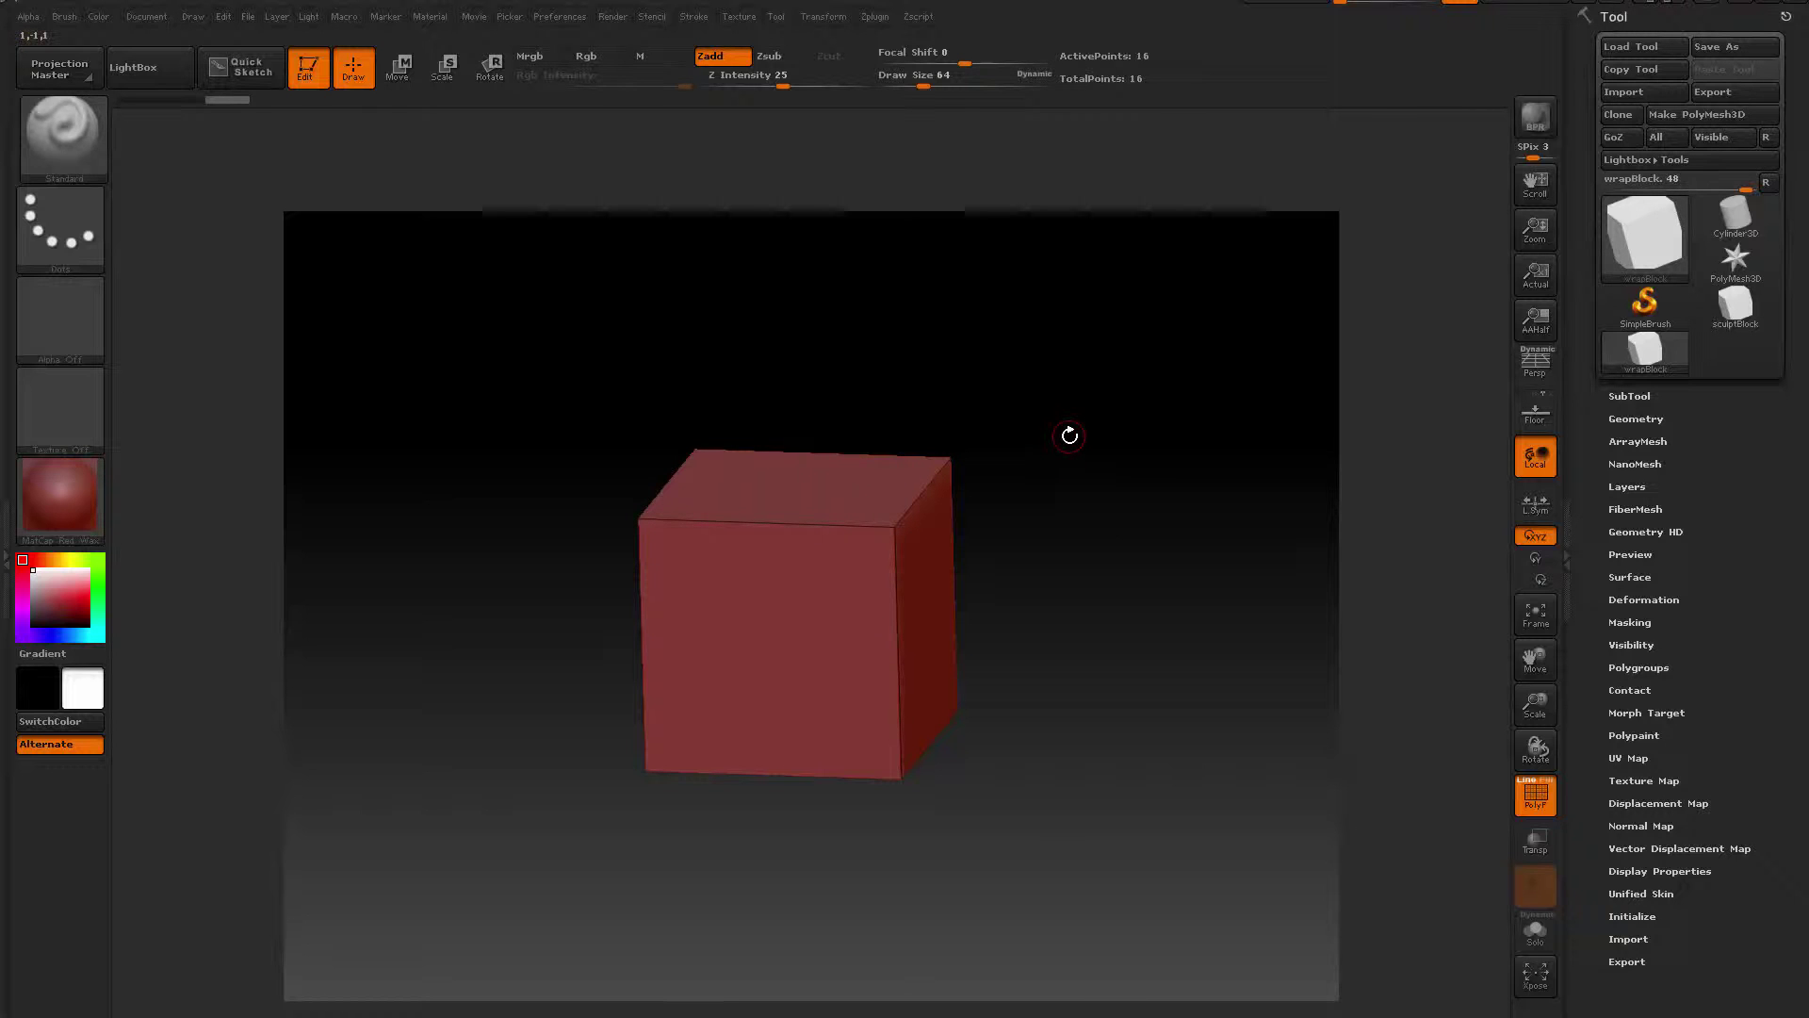
left_click_drag(1067, 446, 875, 579)
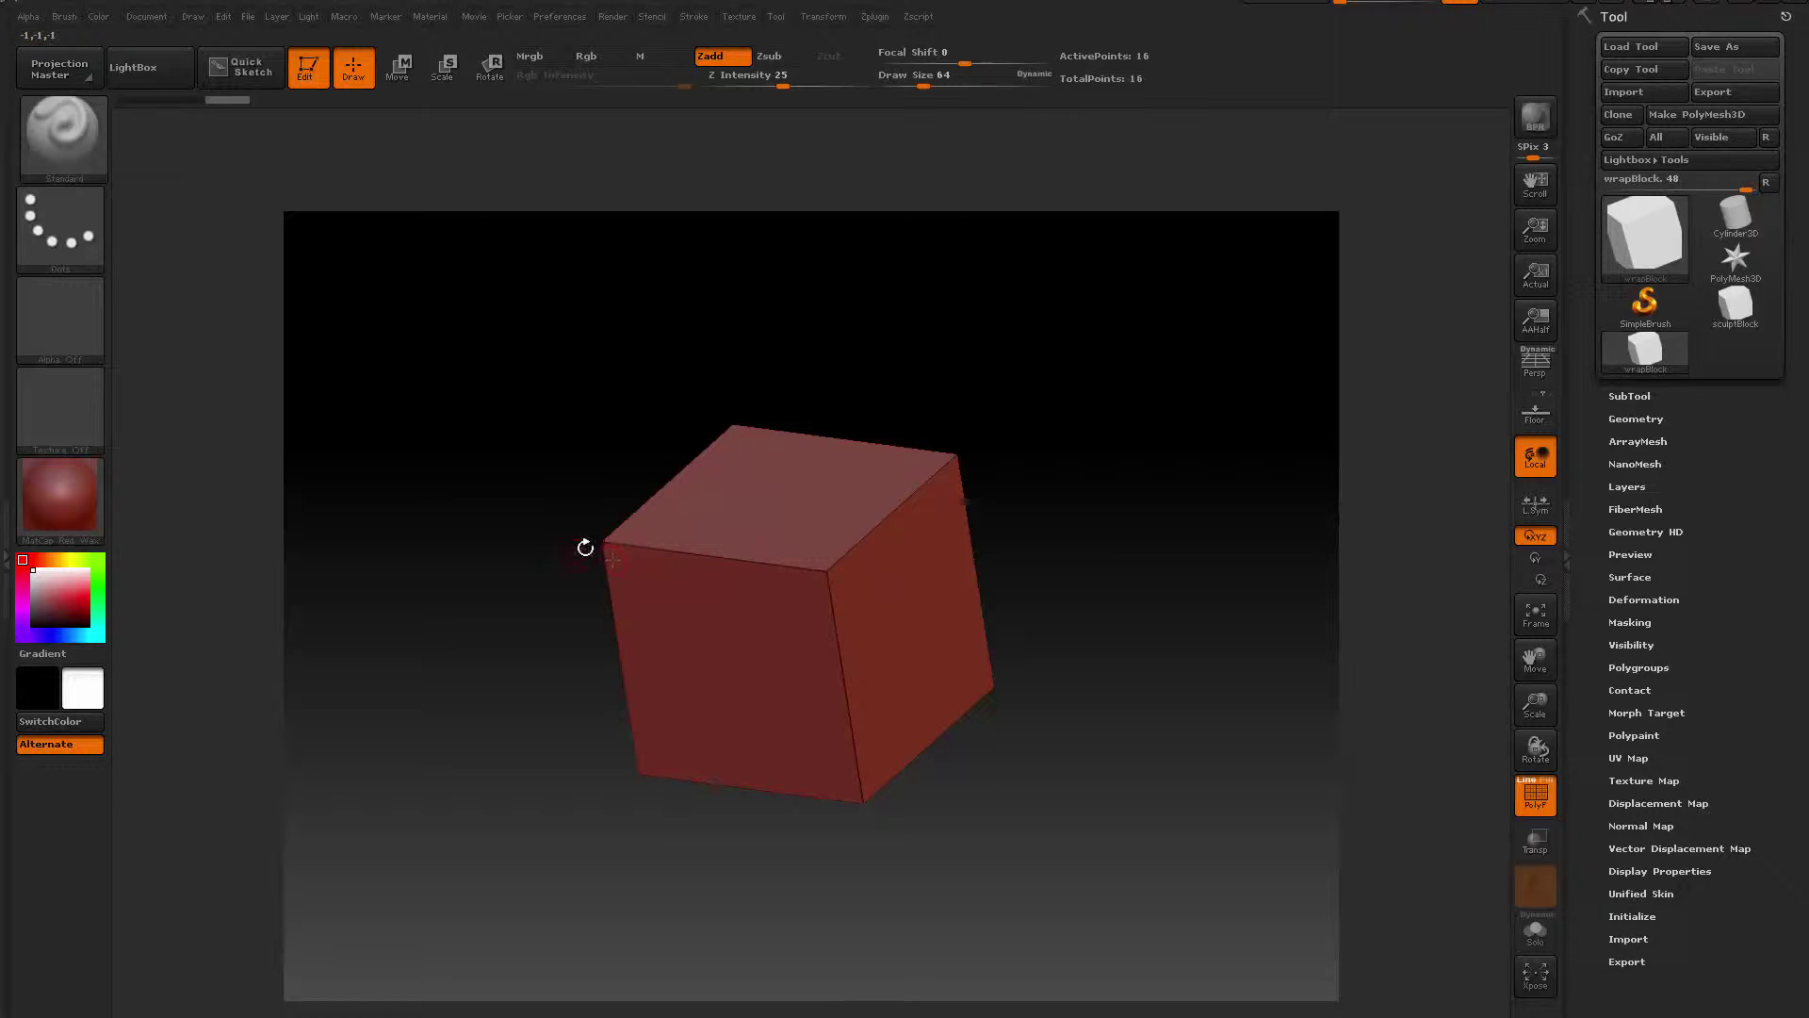
mouse_move(1179, 545)
left_mouse_down()
mouse_move(1183, 566)
mouse_move(1201, 517)
left_mouse_up()
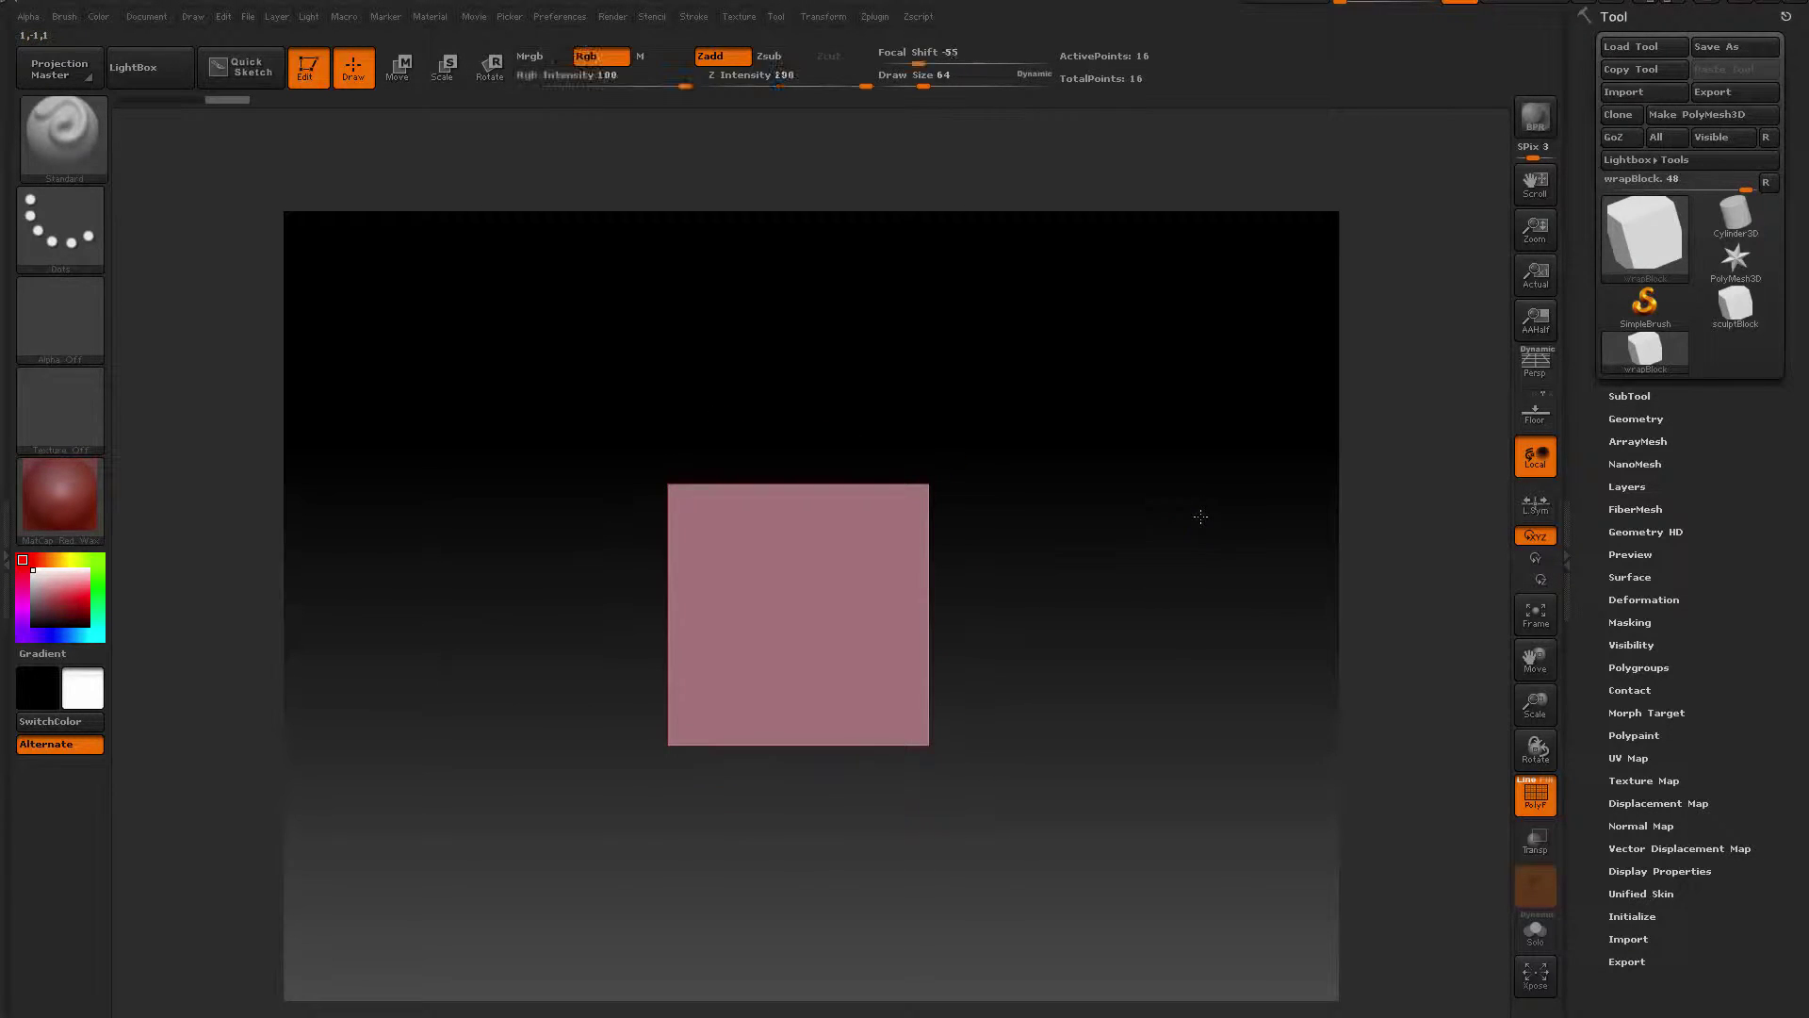
mouse_move(1078, 524)
left_mouse_down()
mouse_move(1118, 537)
mouse_move(1102, 496)
mouse_move(1102, 529)
left_mouse_up()
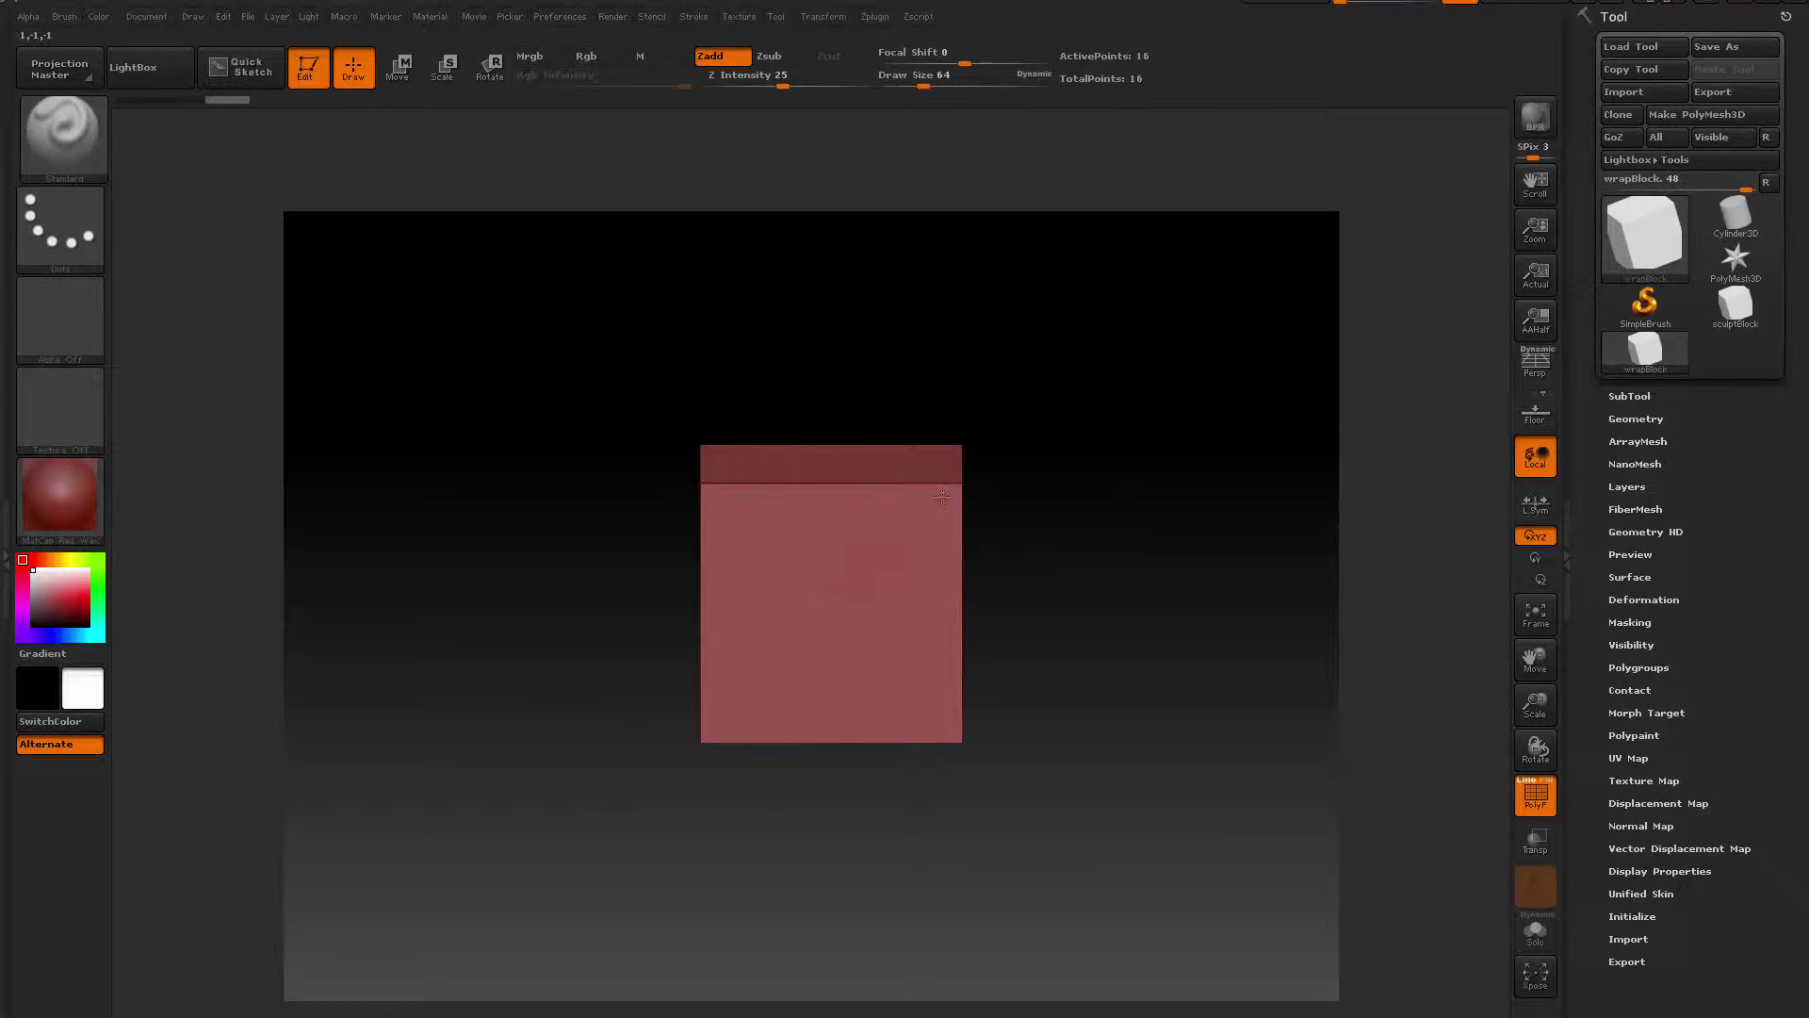
left_click_drag(993, 574, 1110, 586)
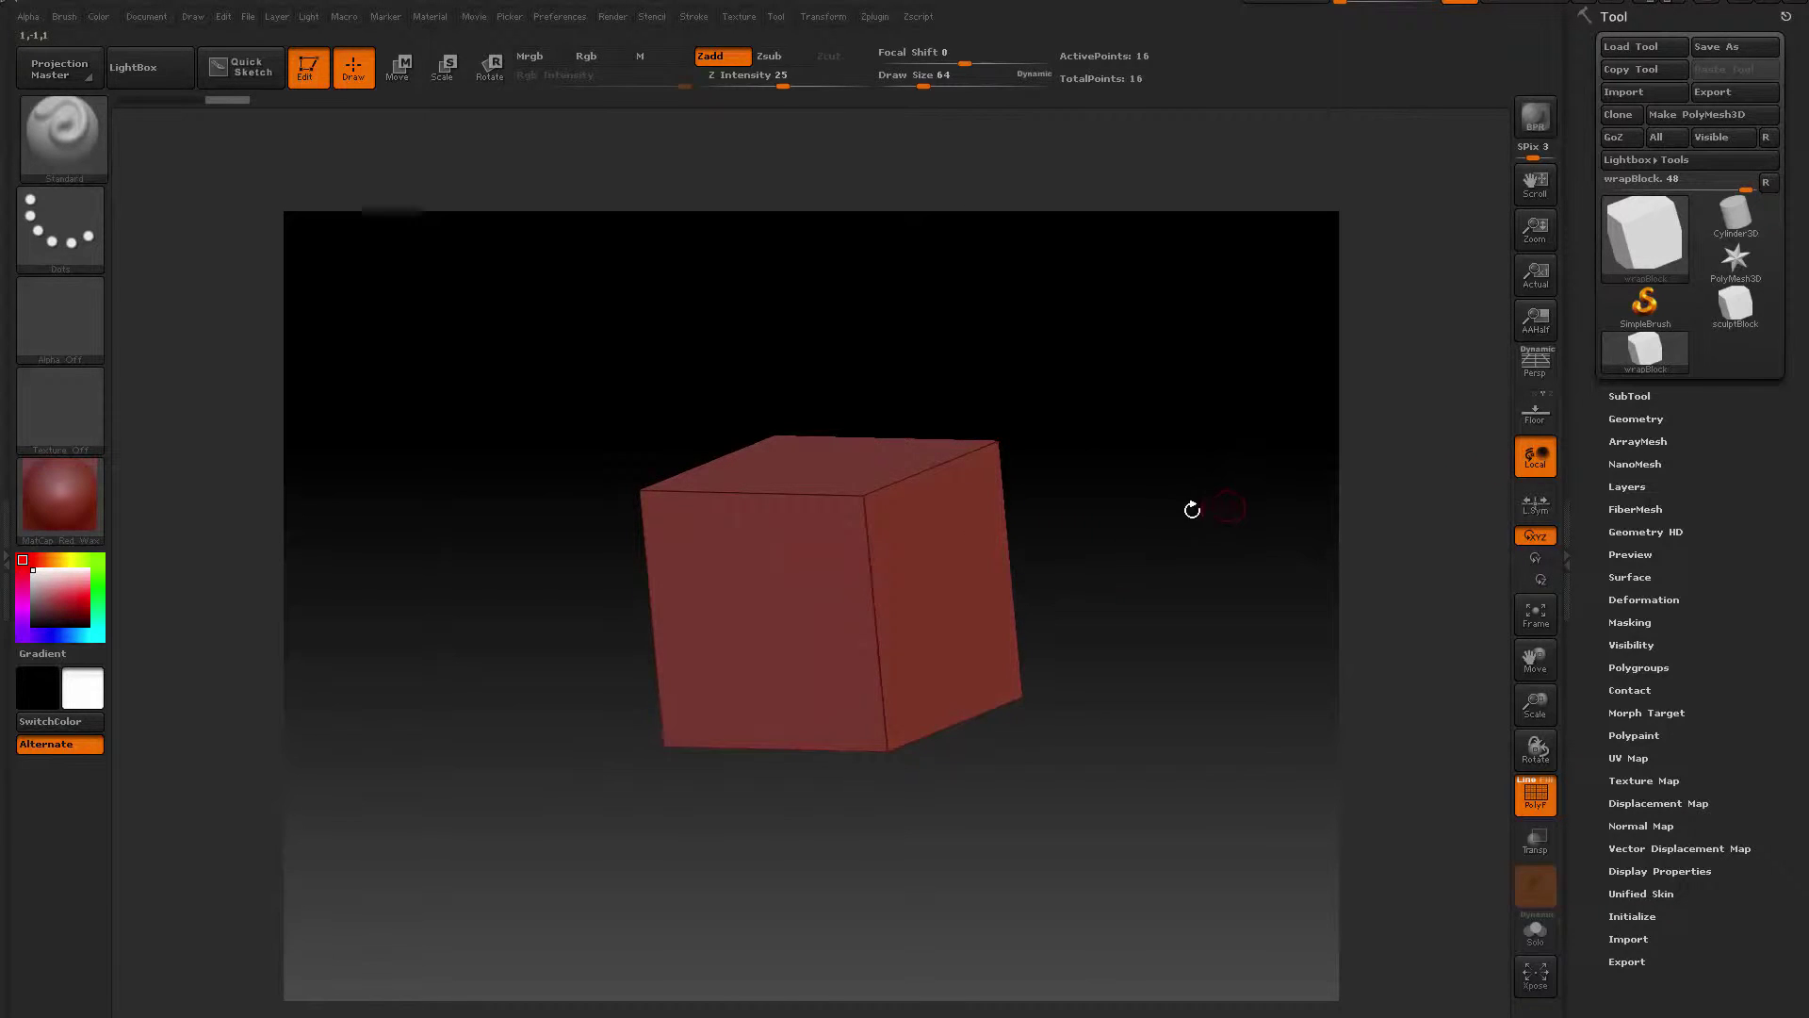
left_click_drag(1192, 509, 1013, 512)
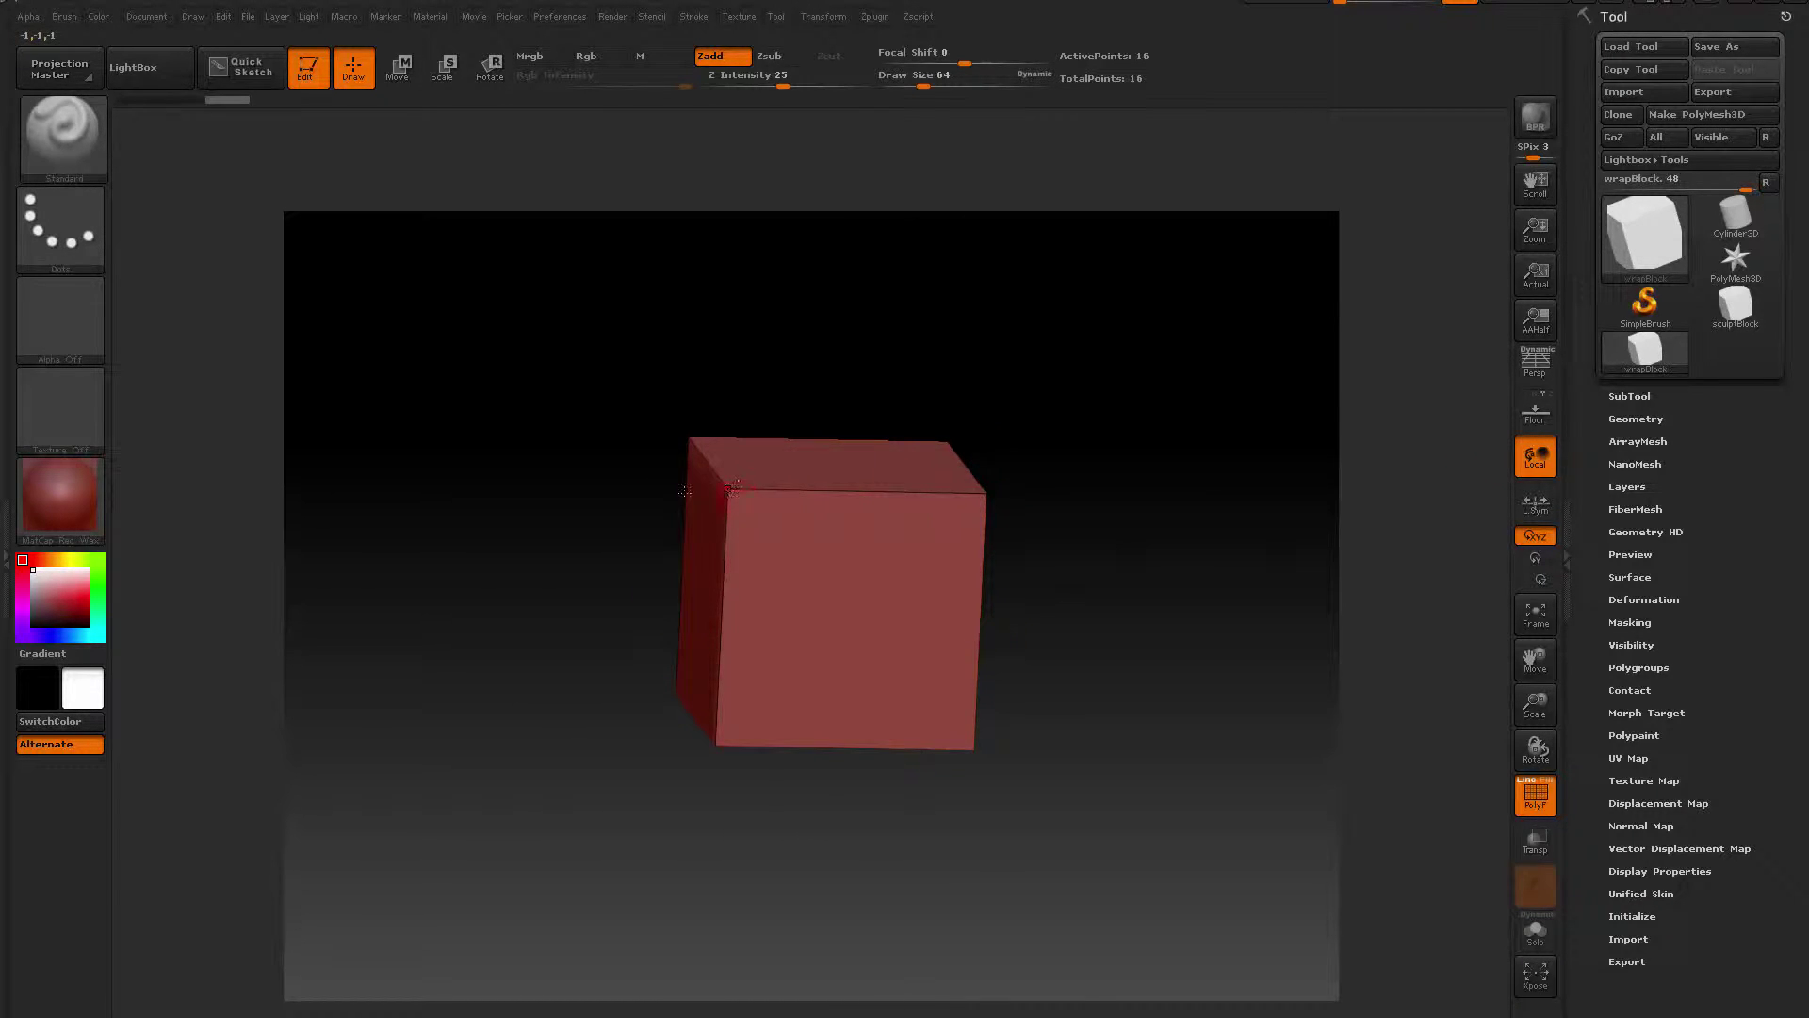
left_click_drag(1090, 531, 1123, 561, "shift")
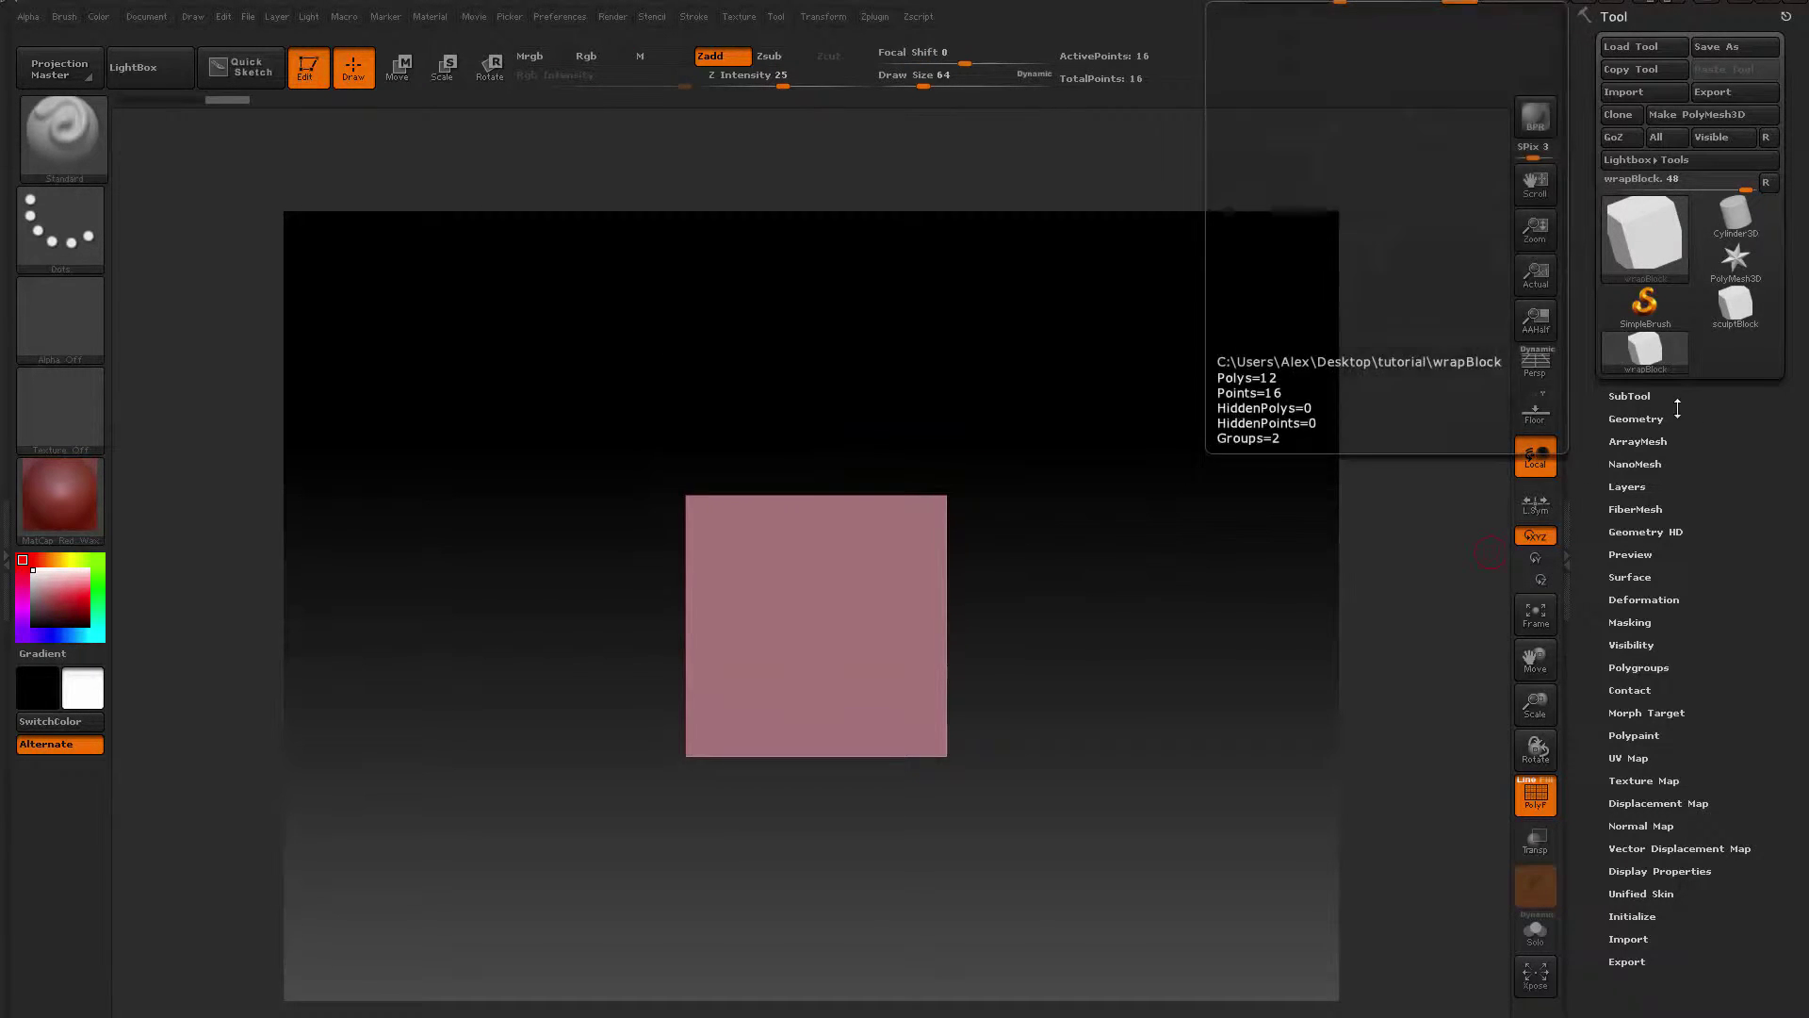
Insert sculptBlock as a subtool alongside wrapBlock and isolate it as the active subtool by hiding wrapBlock
left_click(1639, 396)
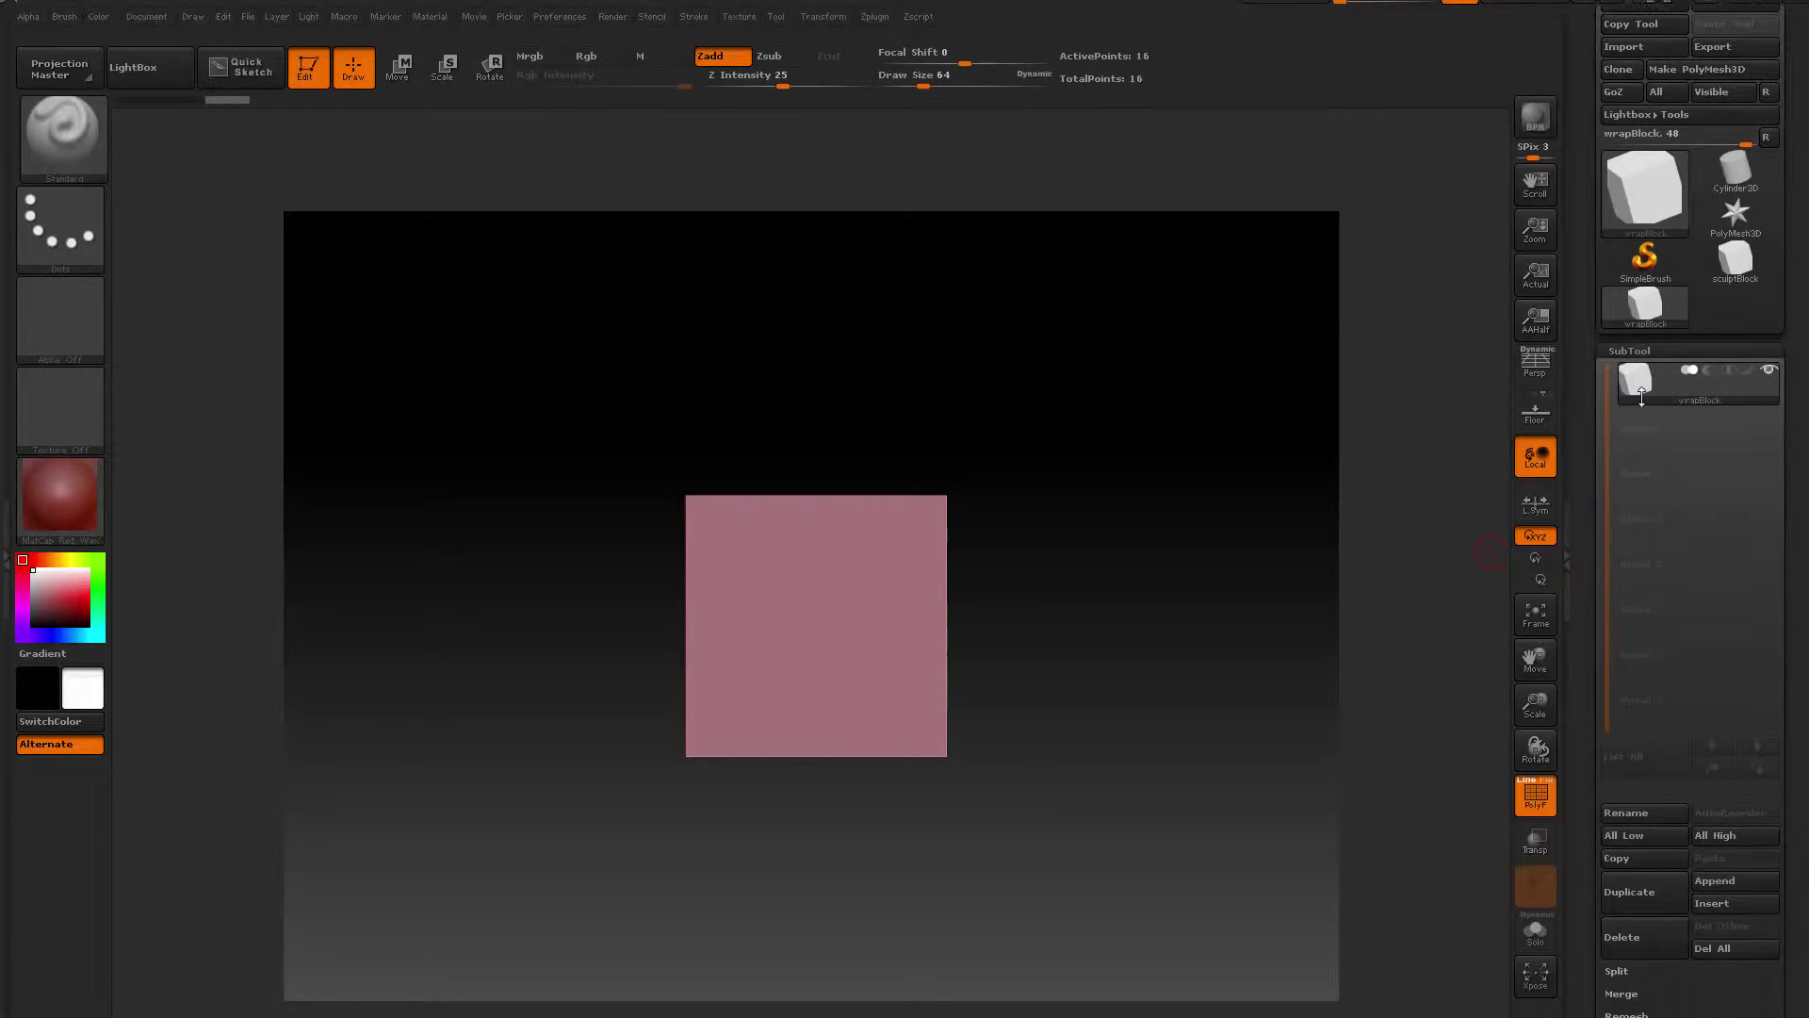
left_click(1715, 903)
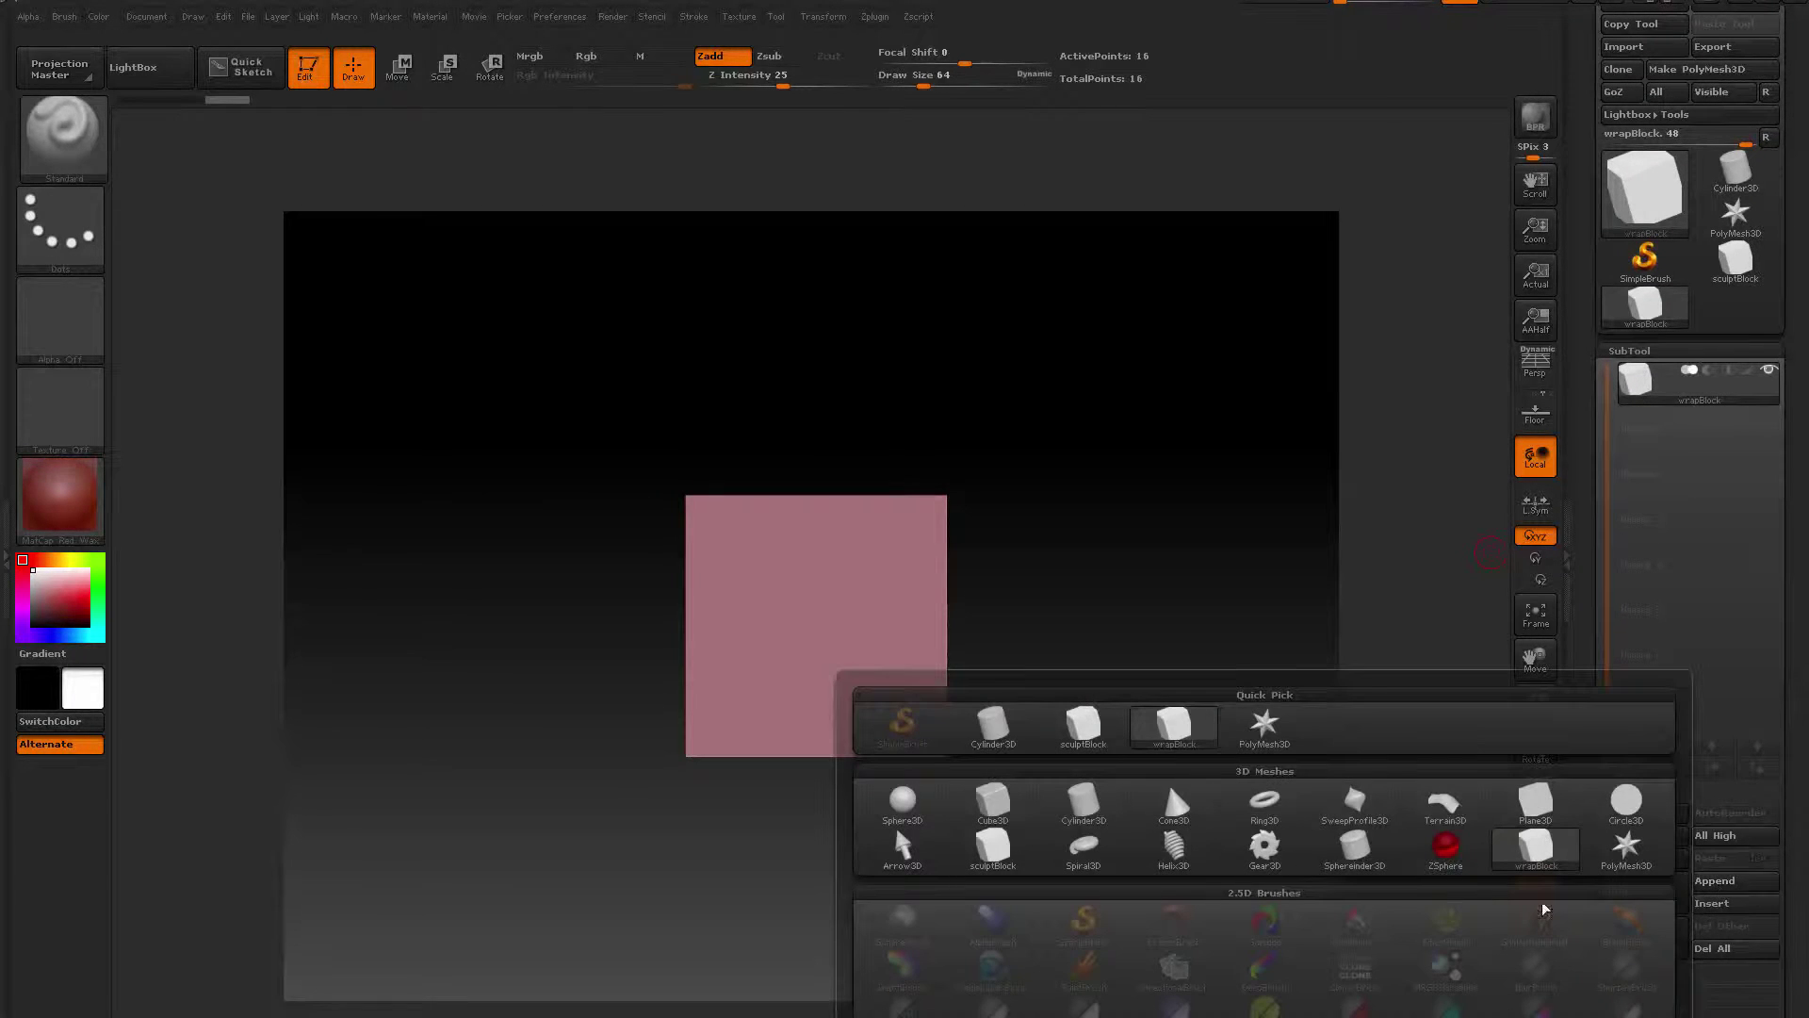
left_click(1089, 732)
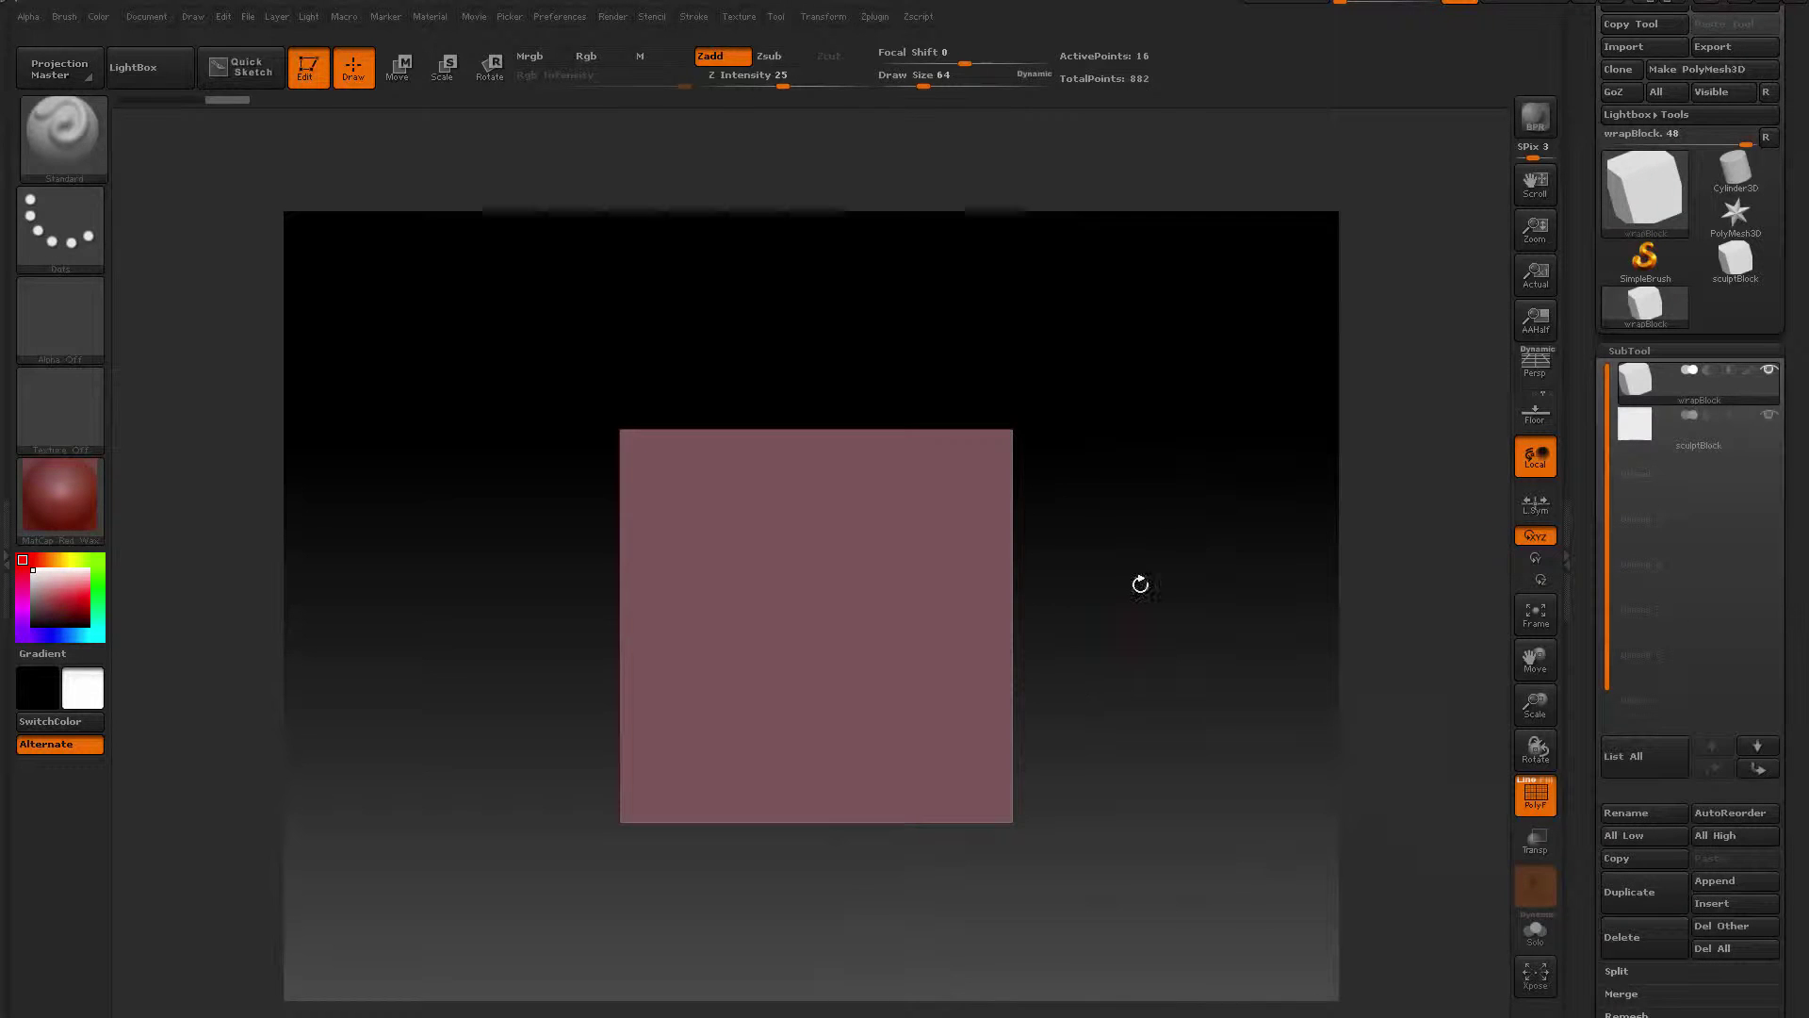
left_click(1767, 370)
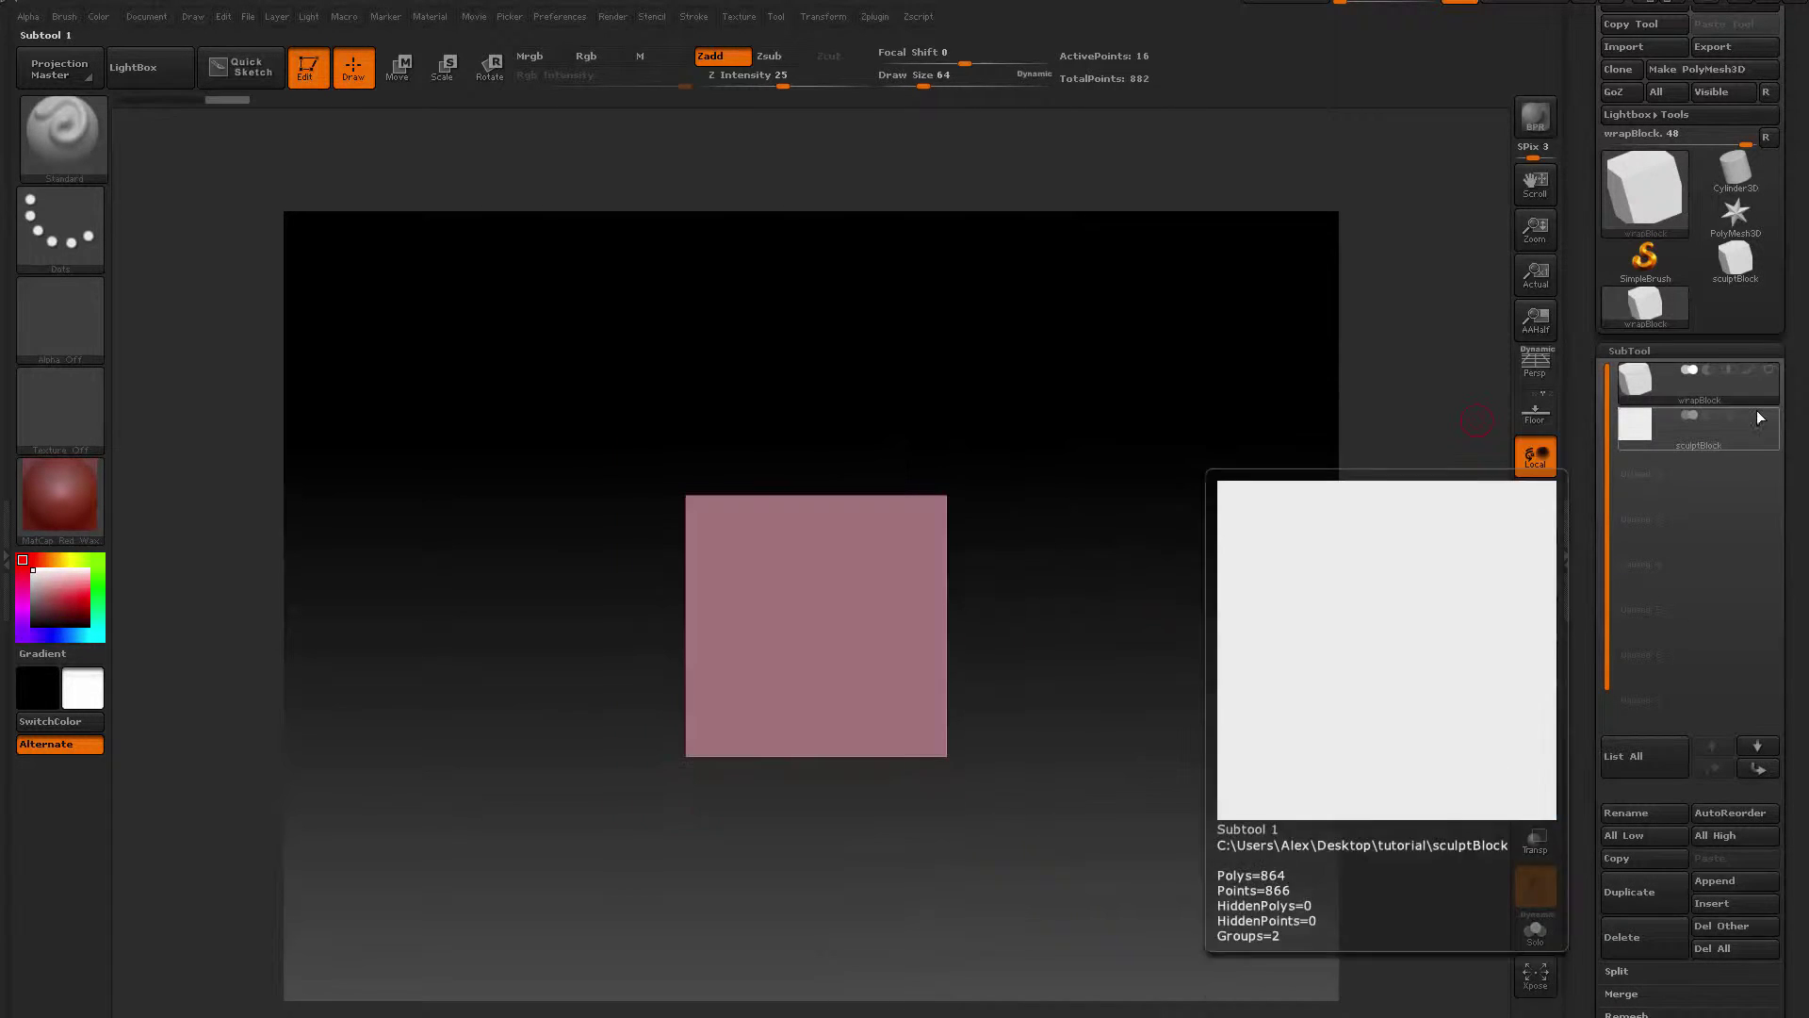
left_click(1758, 418)
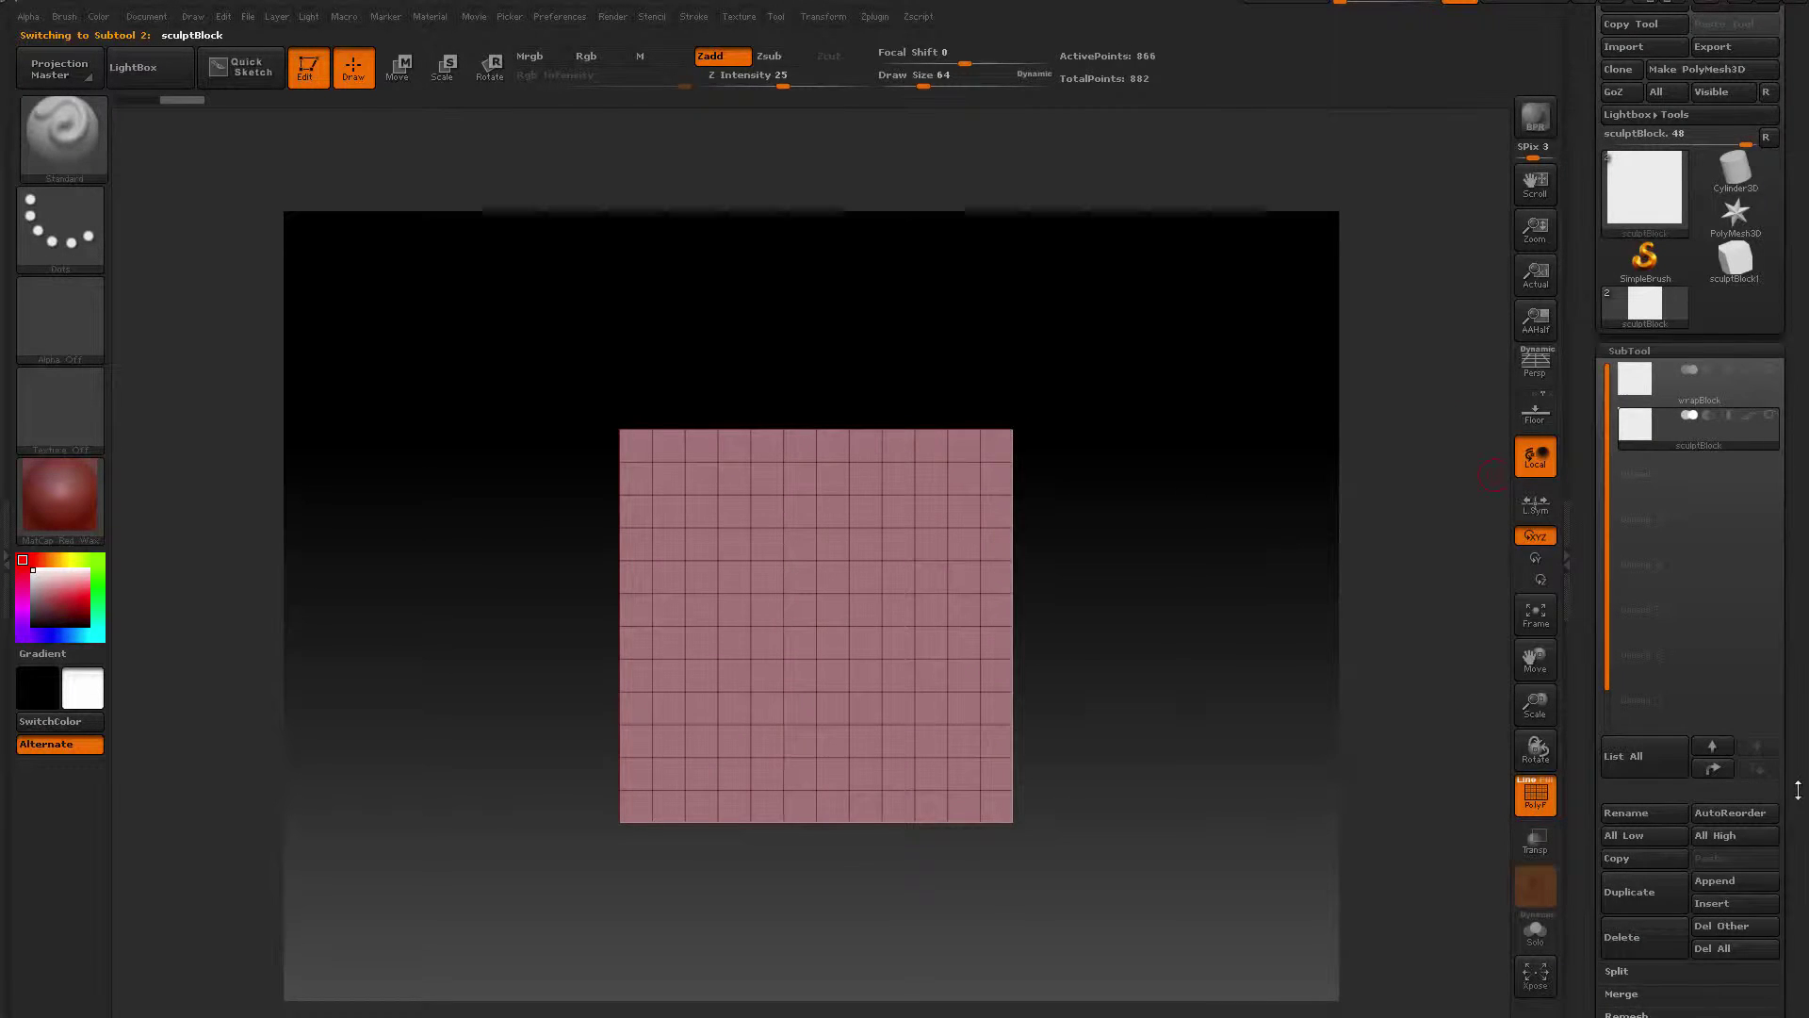
Subdivide sculptBlock to level 6, with smoothing (Smt) off for the first divisions and on for the last ones
scroll(1778, 631, "down", 5)
left_click(1635, 670)
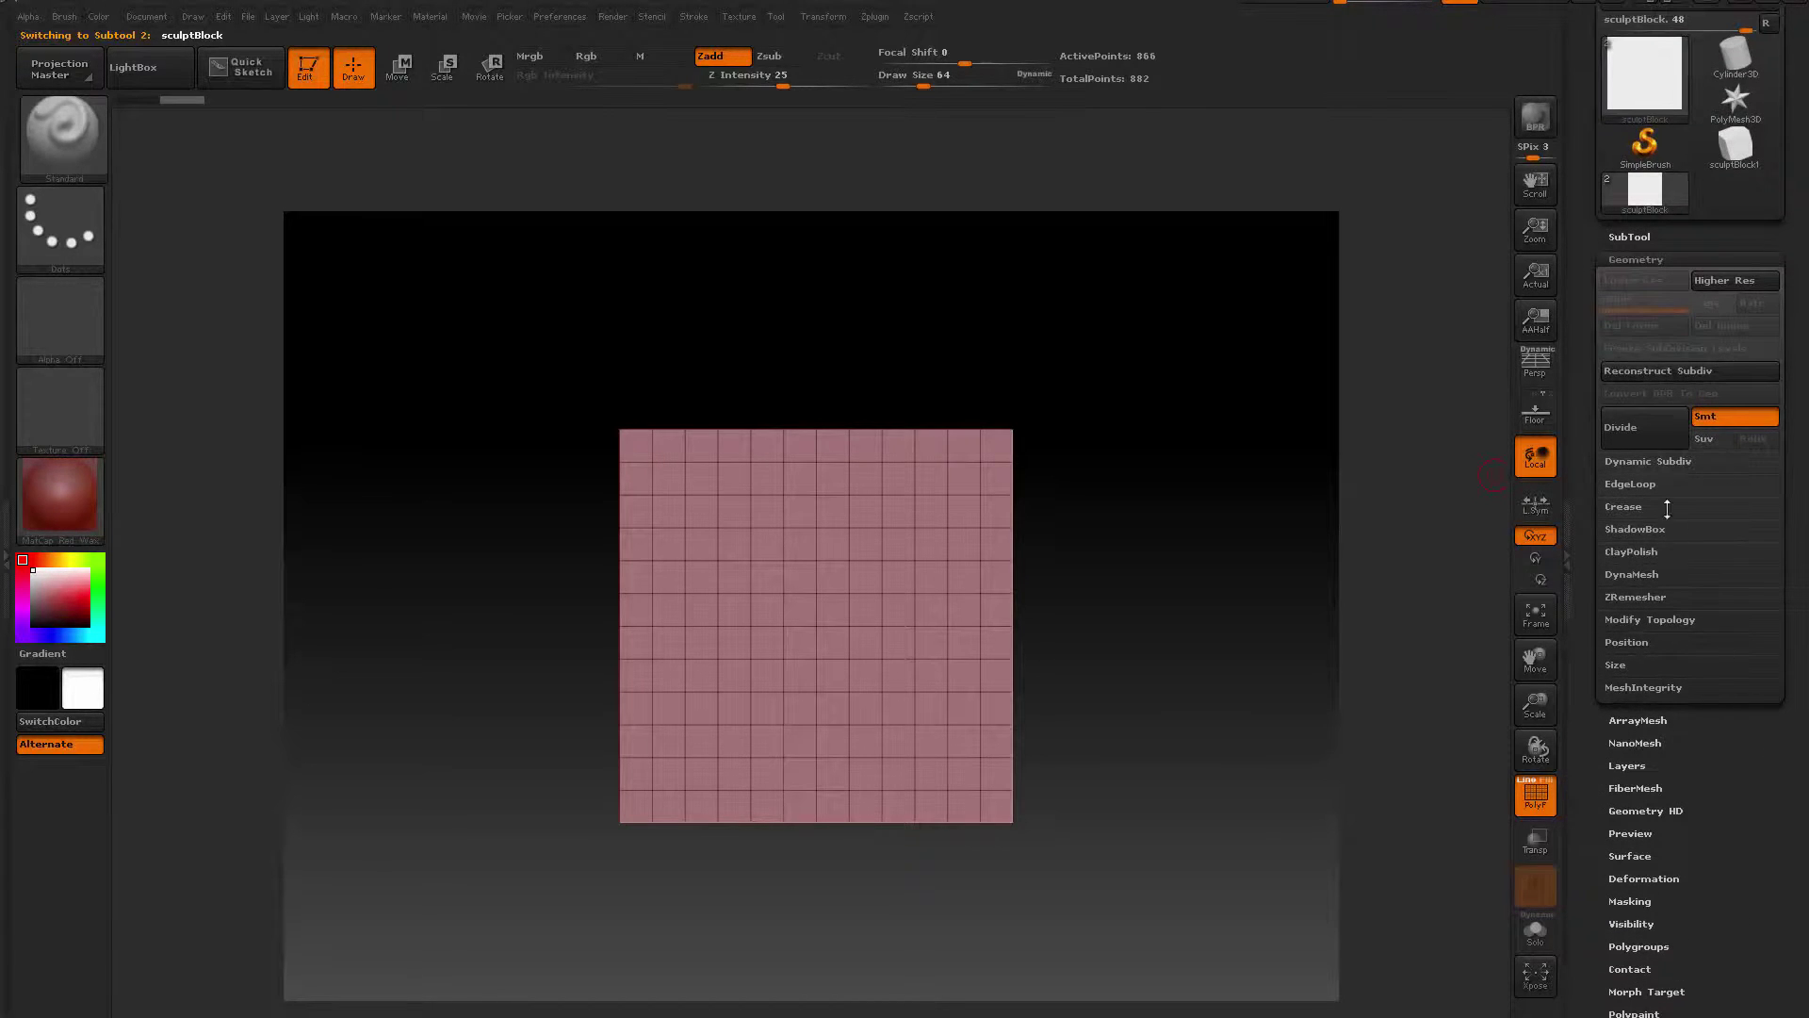
left_click(1735, 416)
left_click(1625, 426)
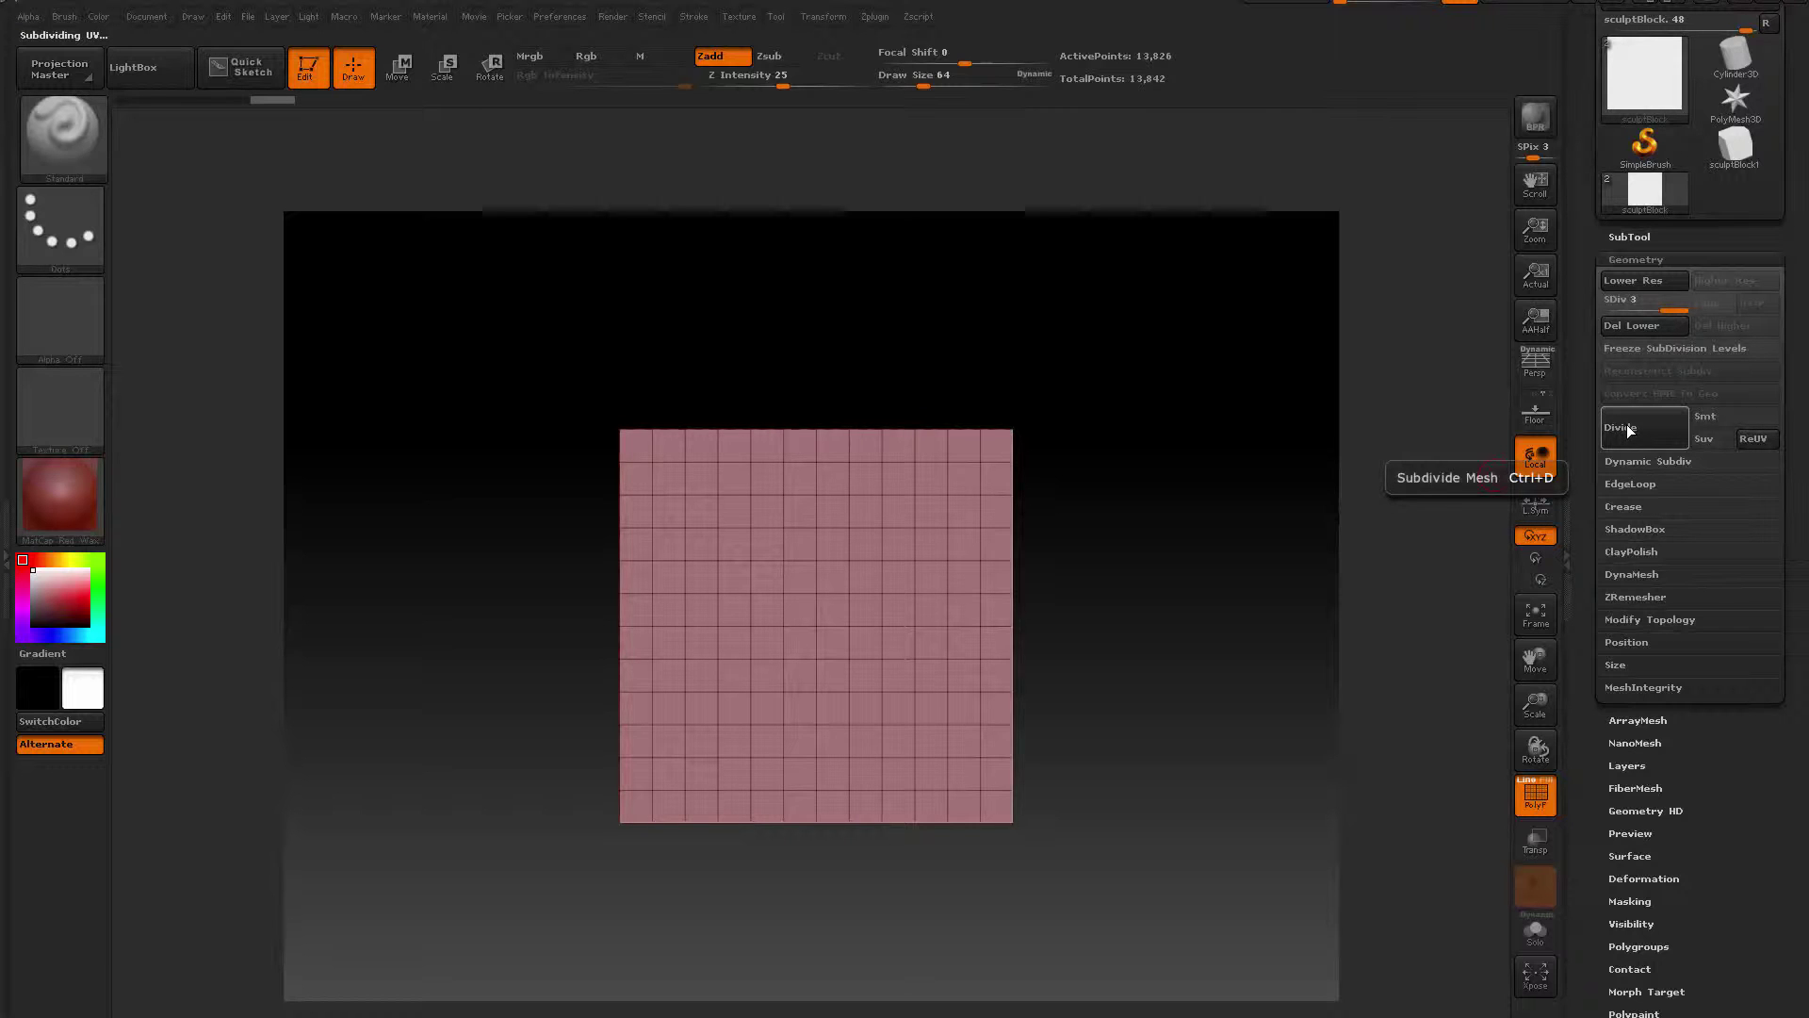
left_click(1626, 426)
left_click(1704, 416)
left_click(1637, 425)
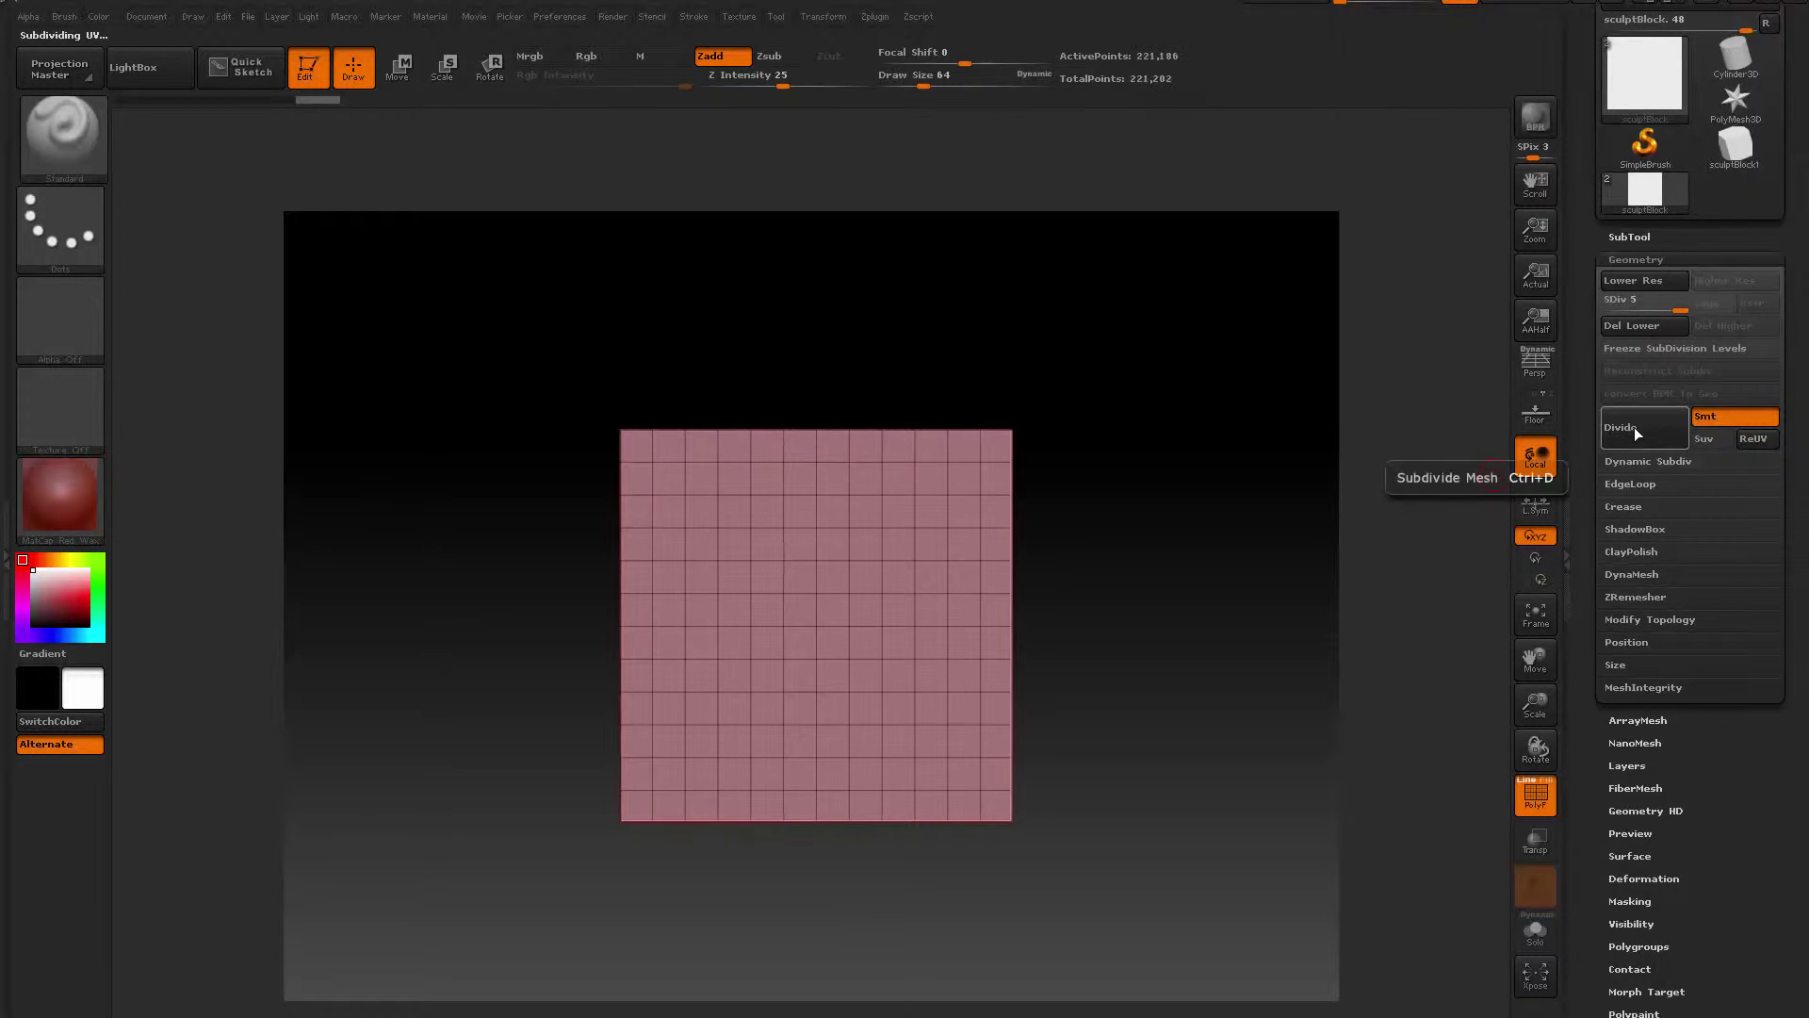
left_click(1632, 427)
Store a morph target for sculptBlock at its highest subdivision level
left_click_drag(1220, 437, 1279, 460)
left_click_drag(1796, 468, 1796, 595)
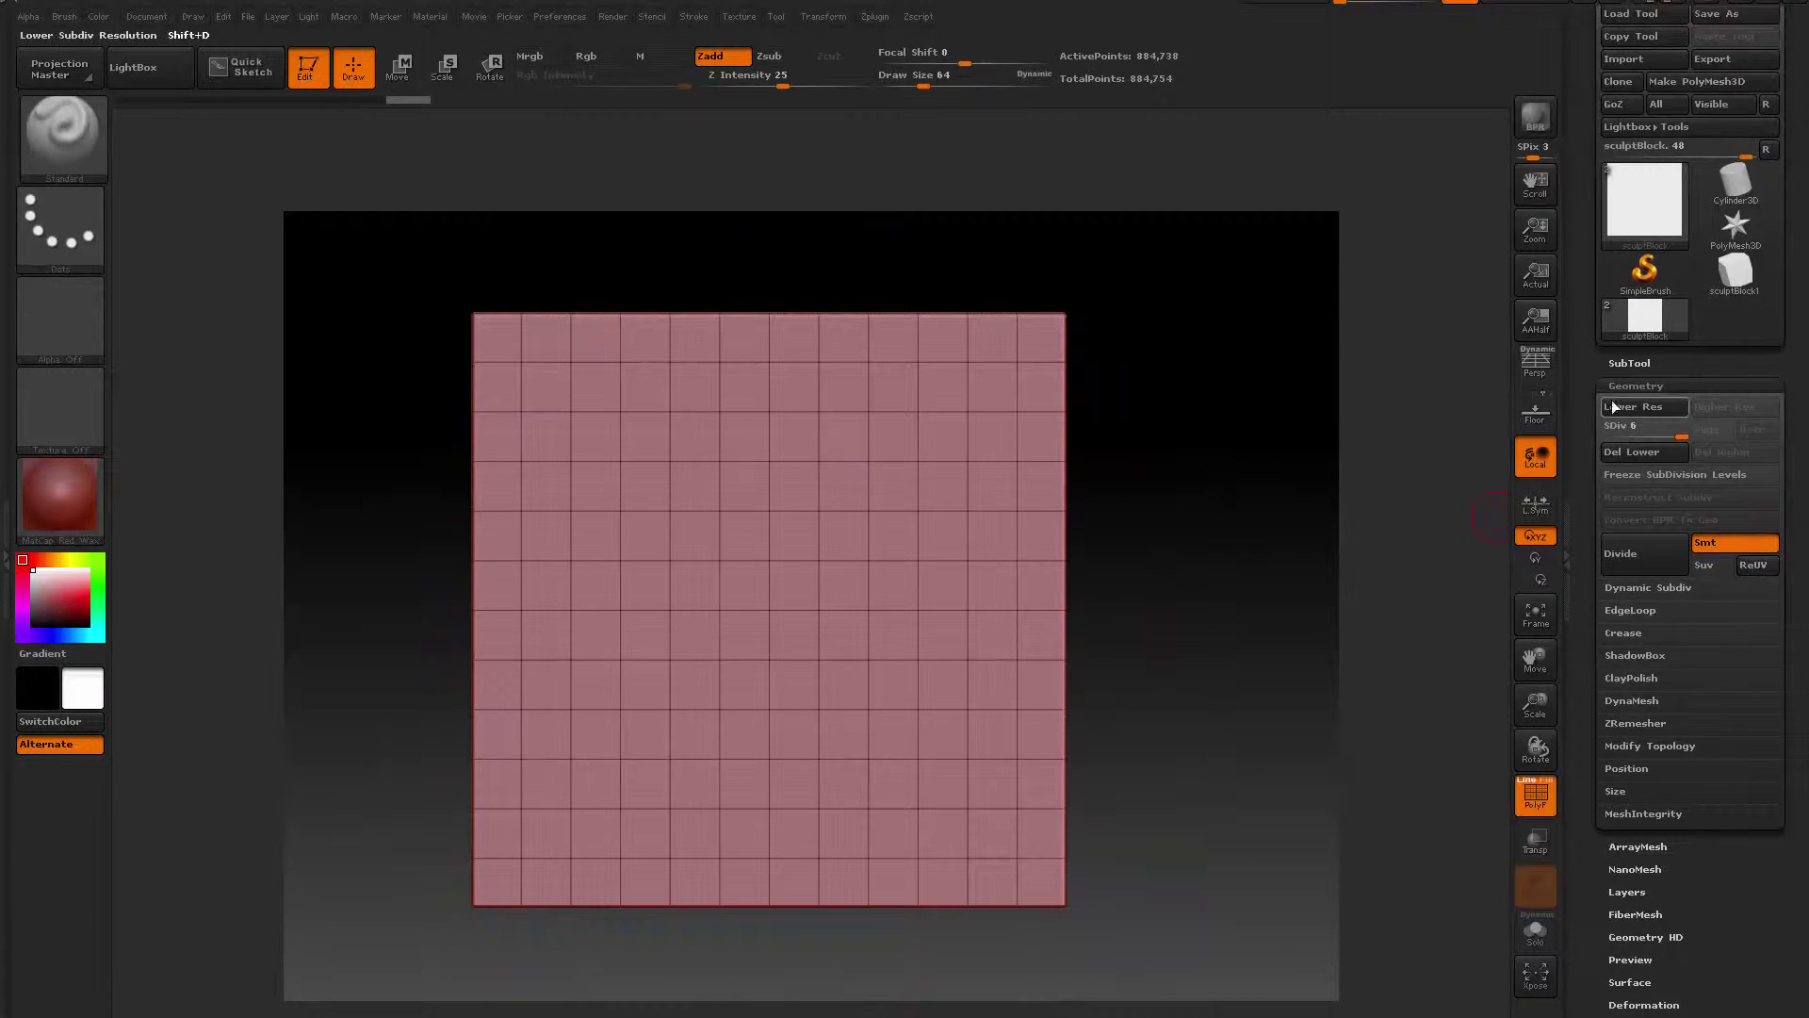
left_click(1628, 363)
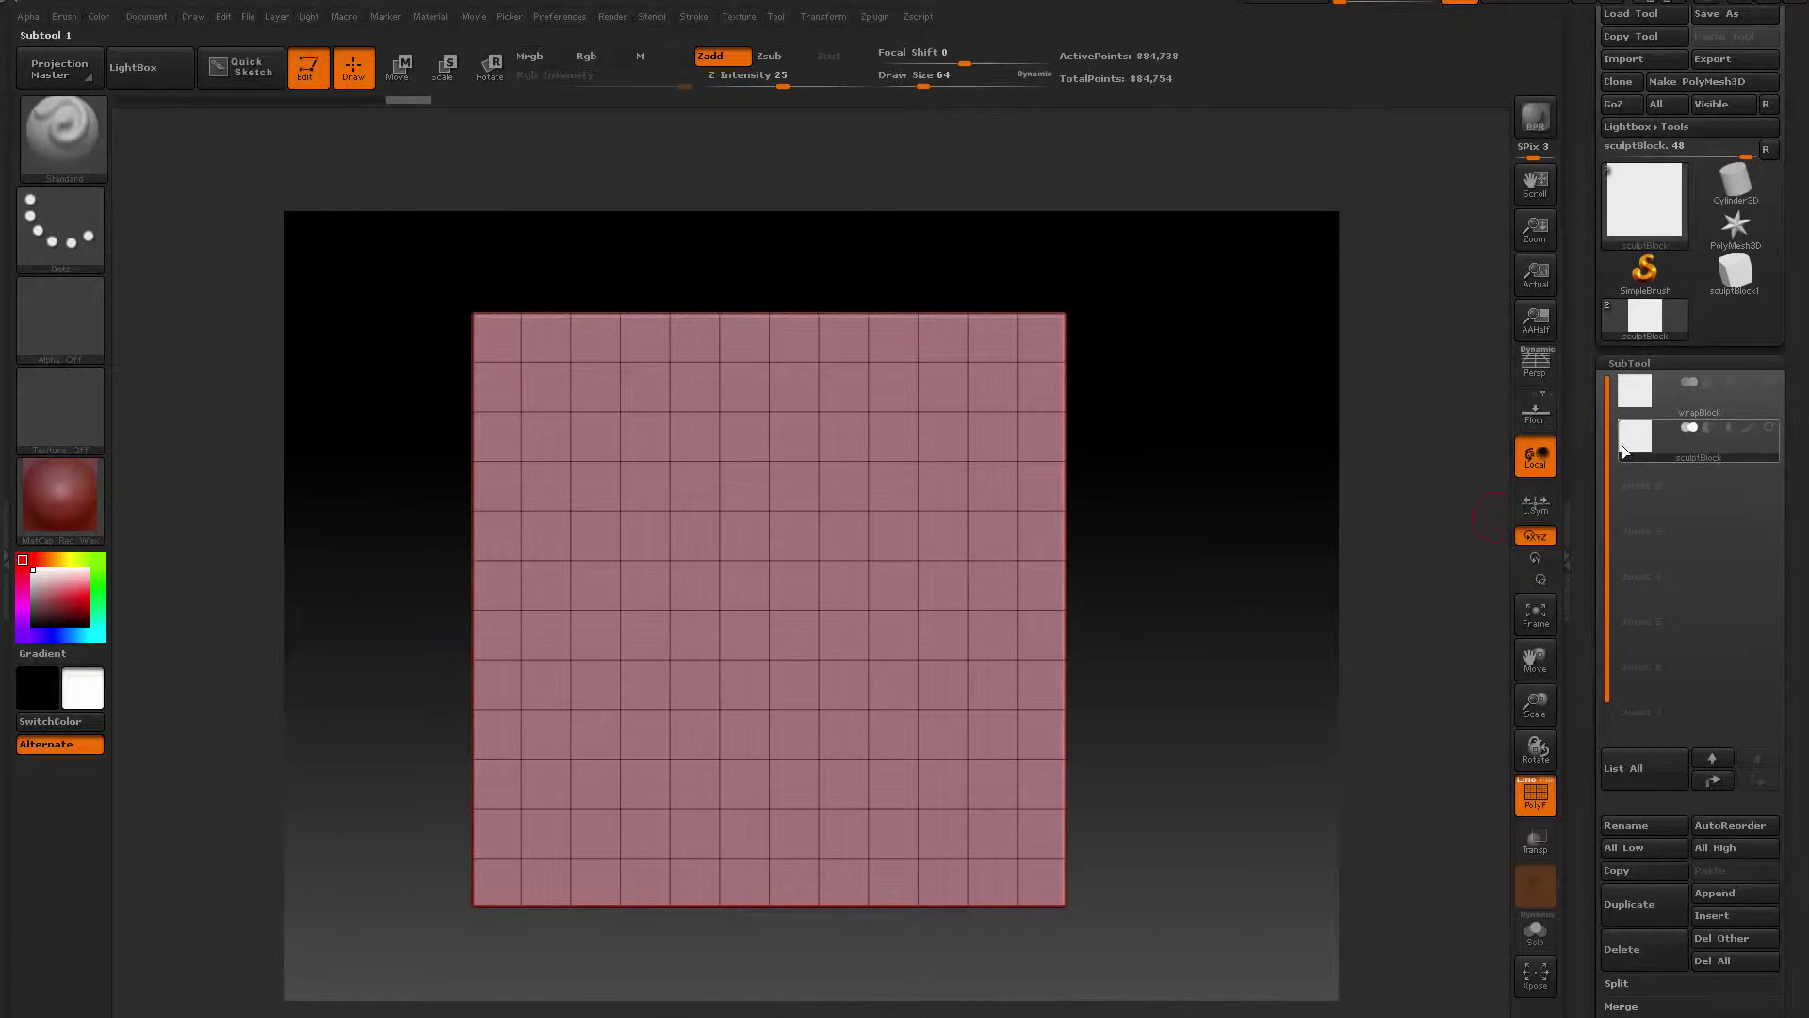
scroll(1787, 681, "down", 5)
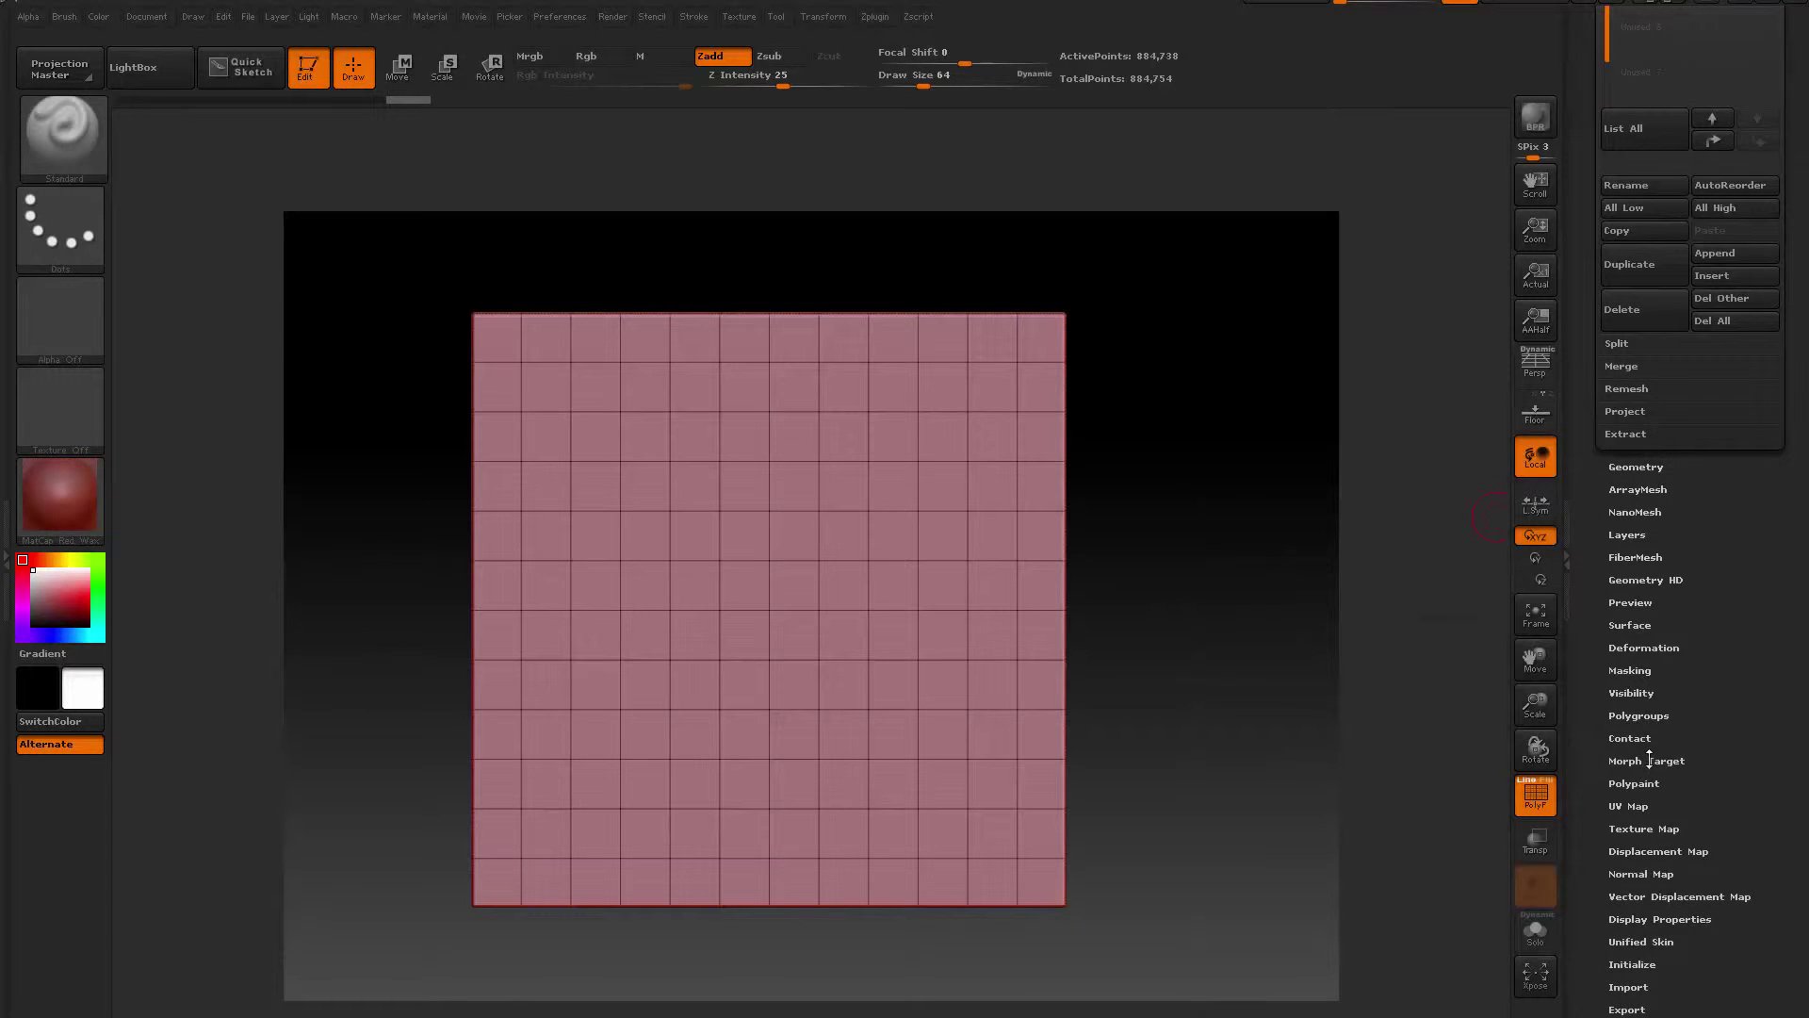
left_click(1649, 759)
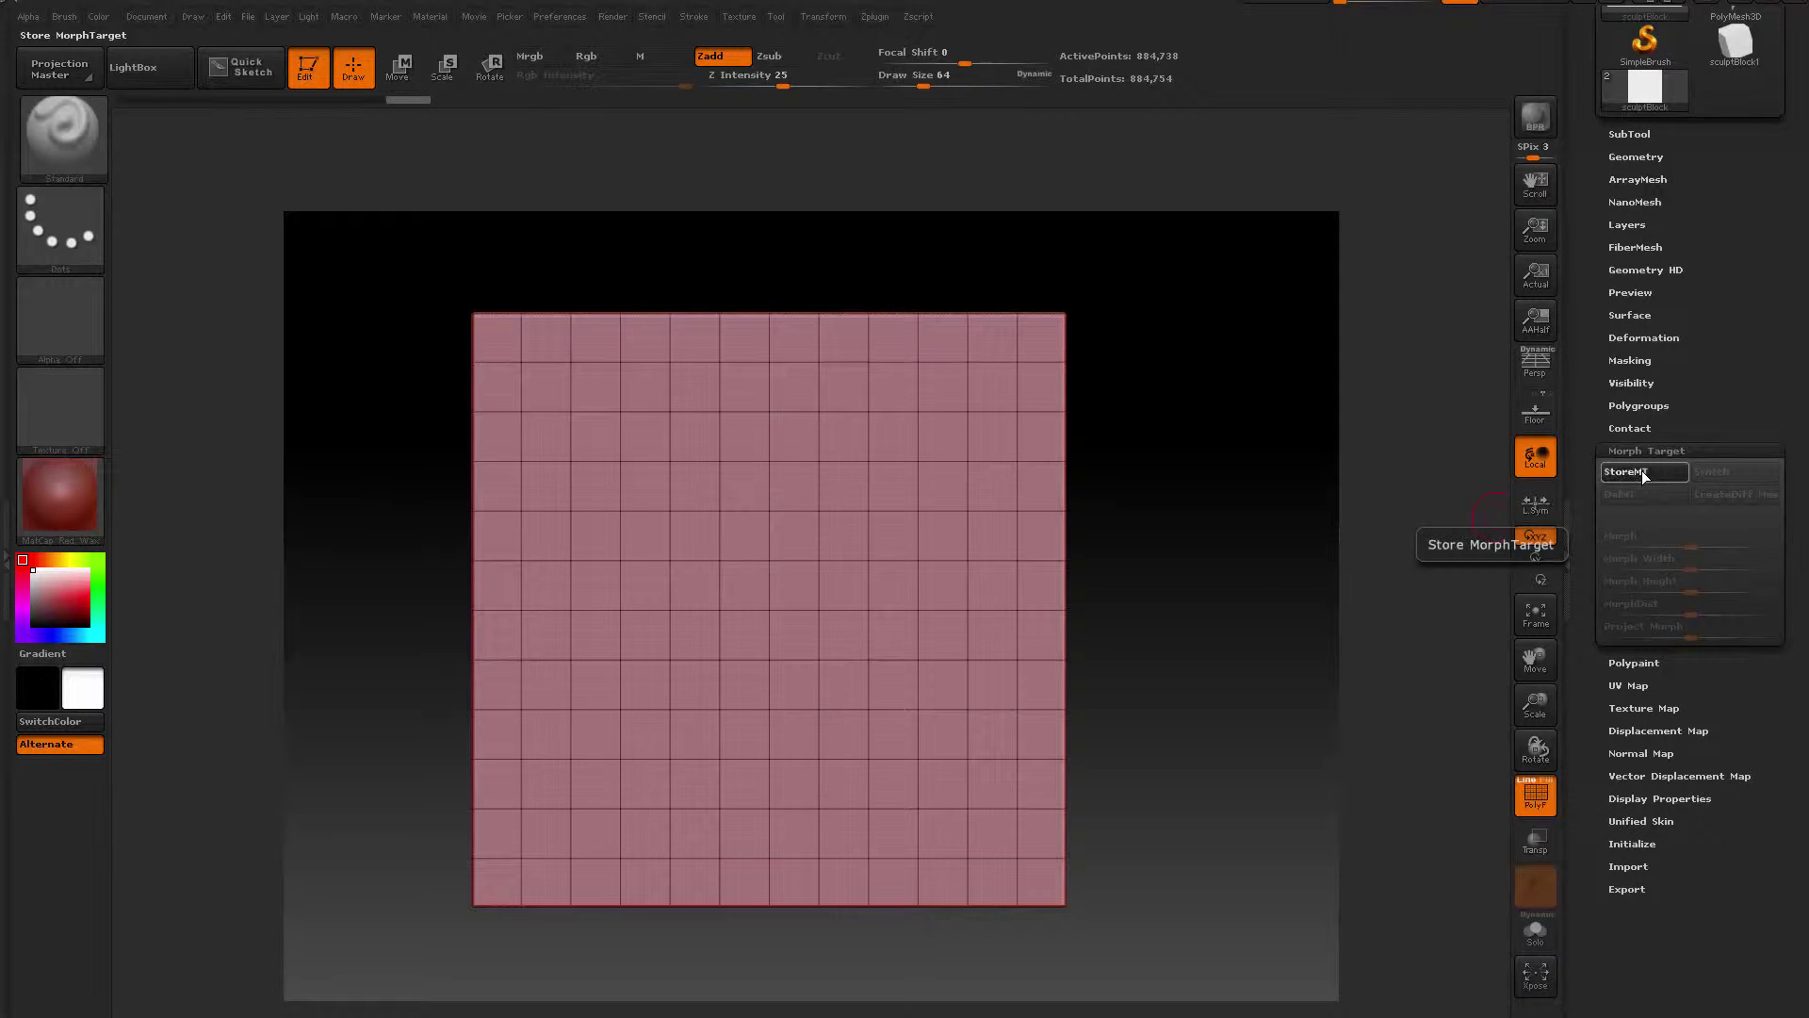
left_click(1644, 473)
Duplicate the sculptBlock subtool and rename the copy Original
left_click_drag(1799, 388, 1803, 622)
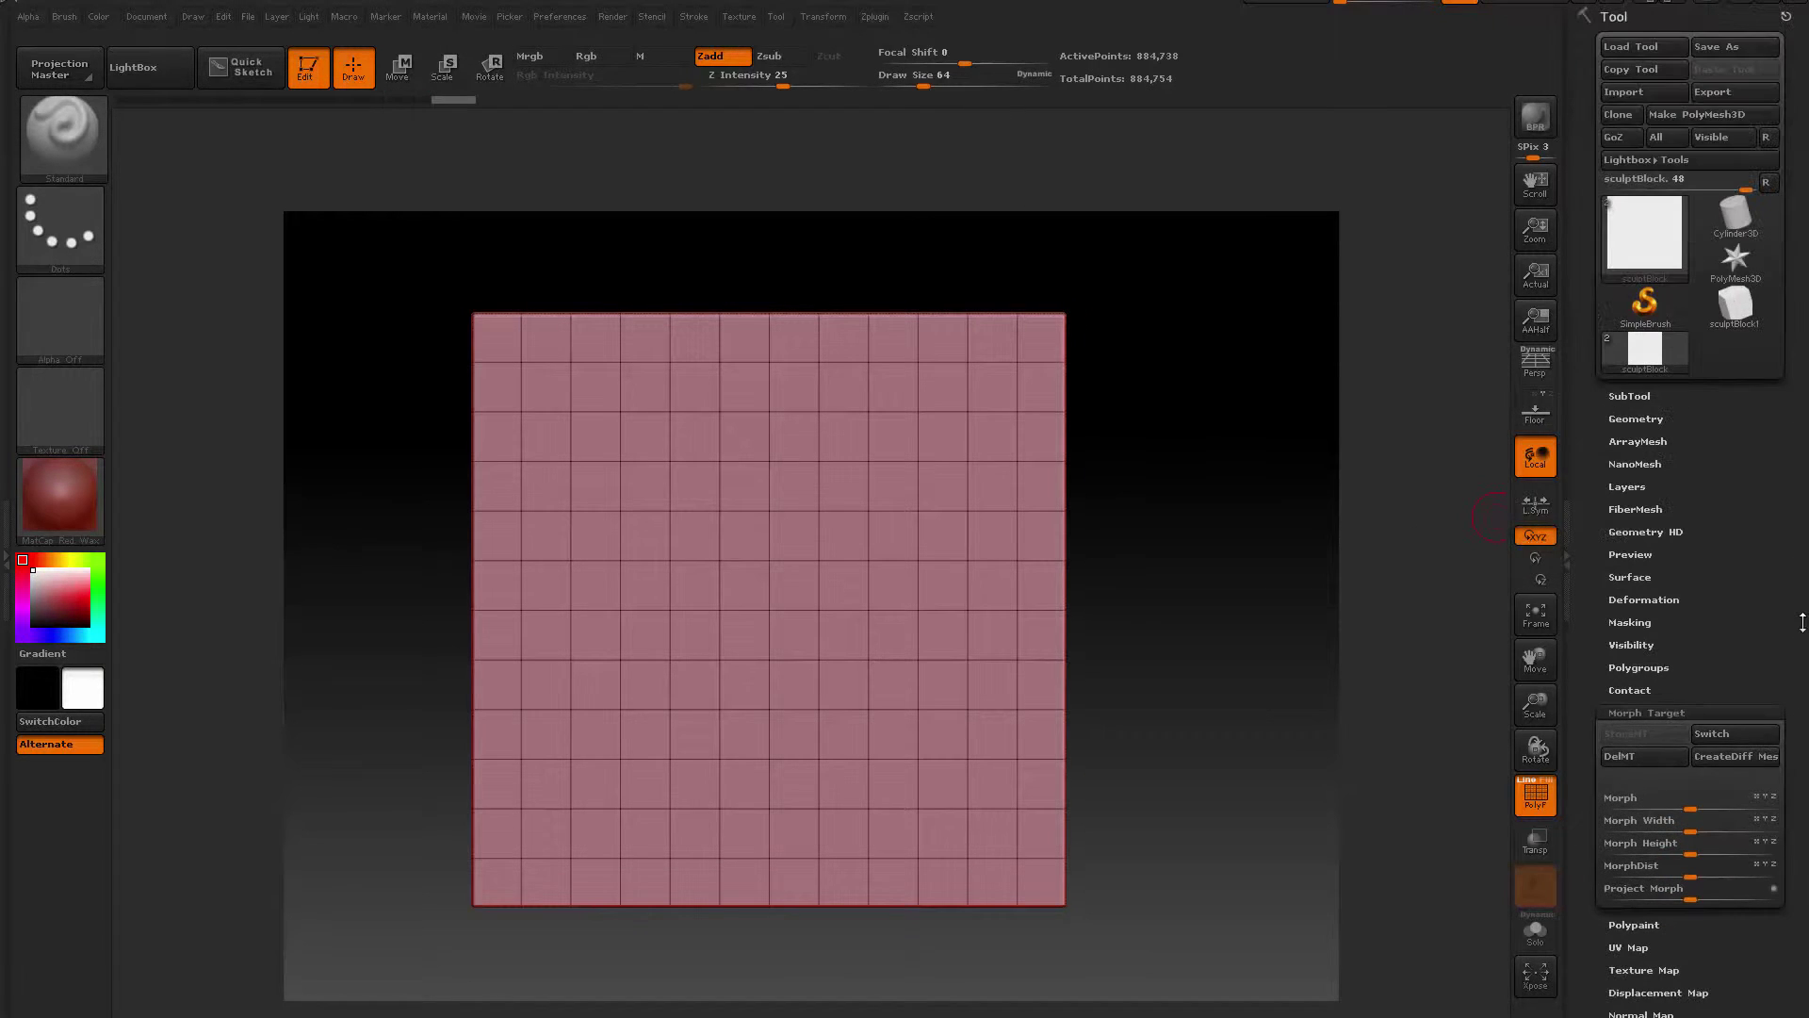
left_click(1629, 395)
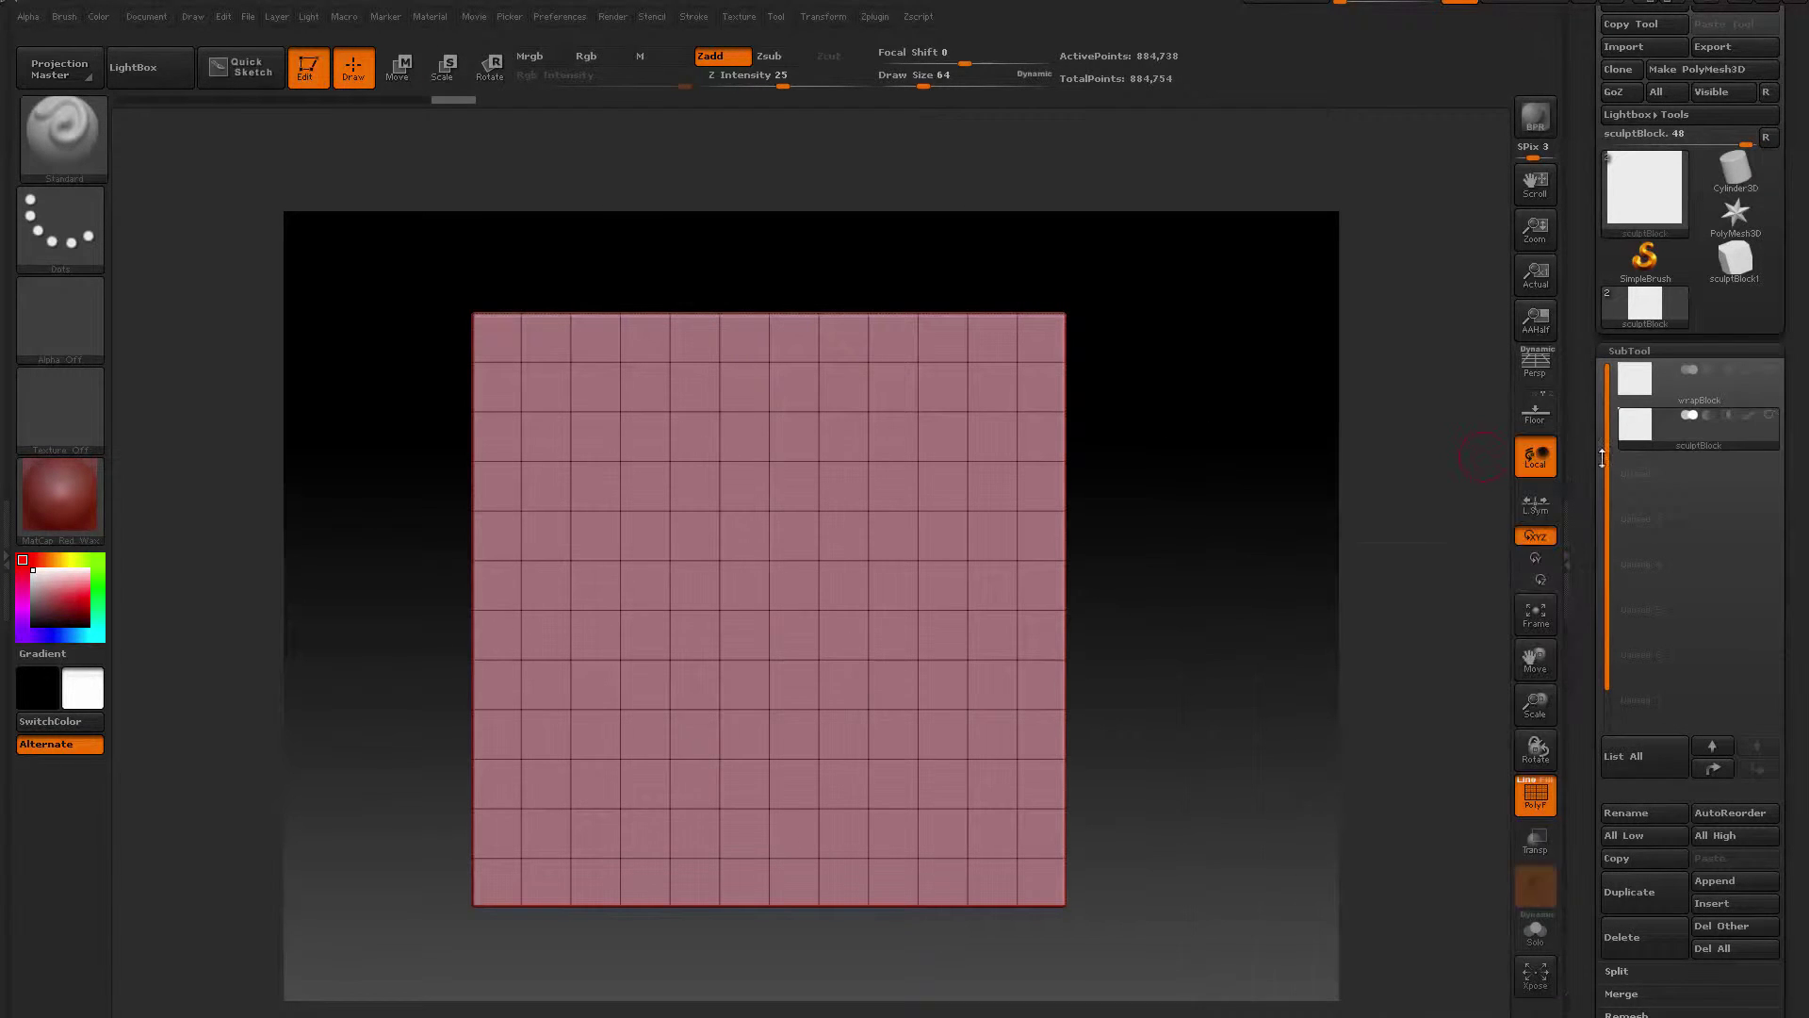
mouse_move(1688, 438)
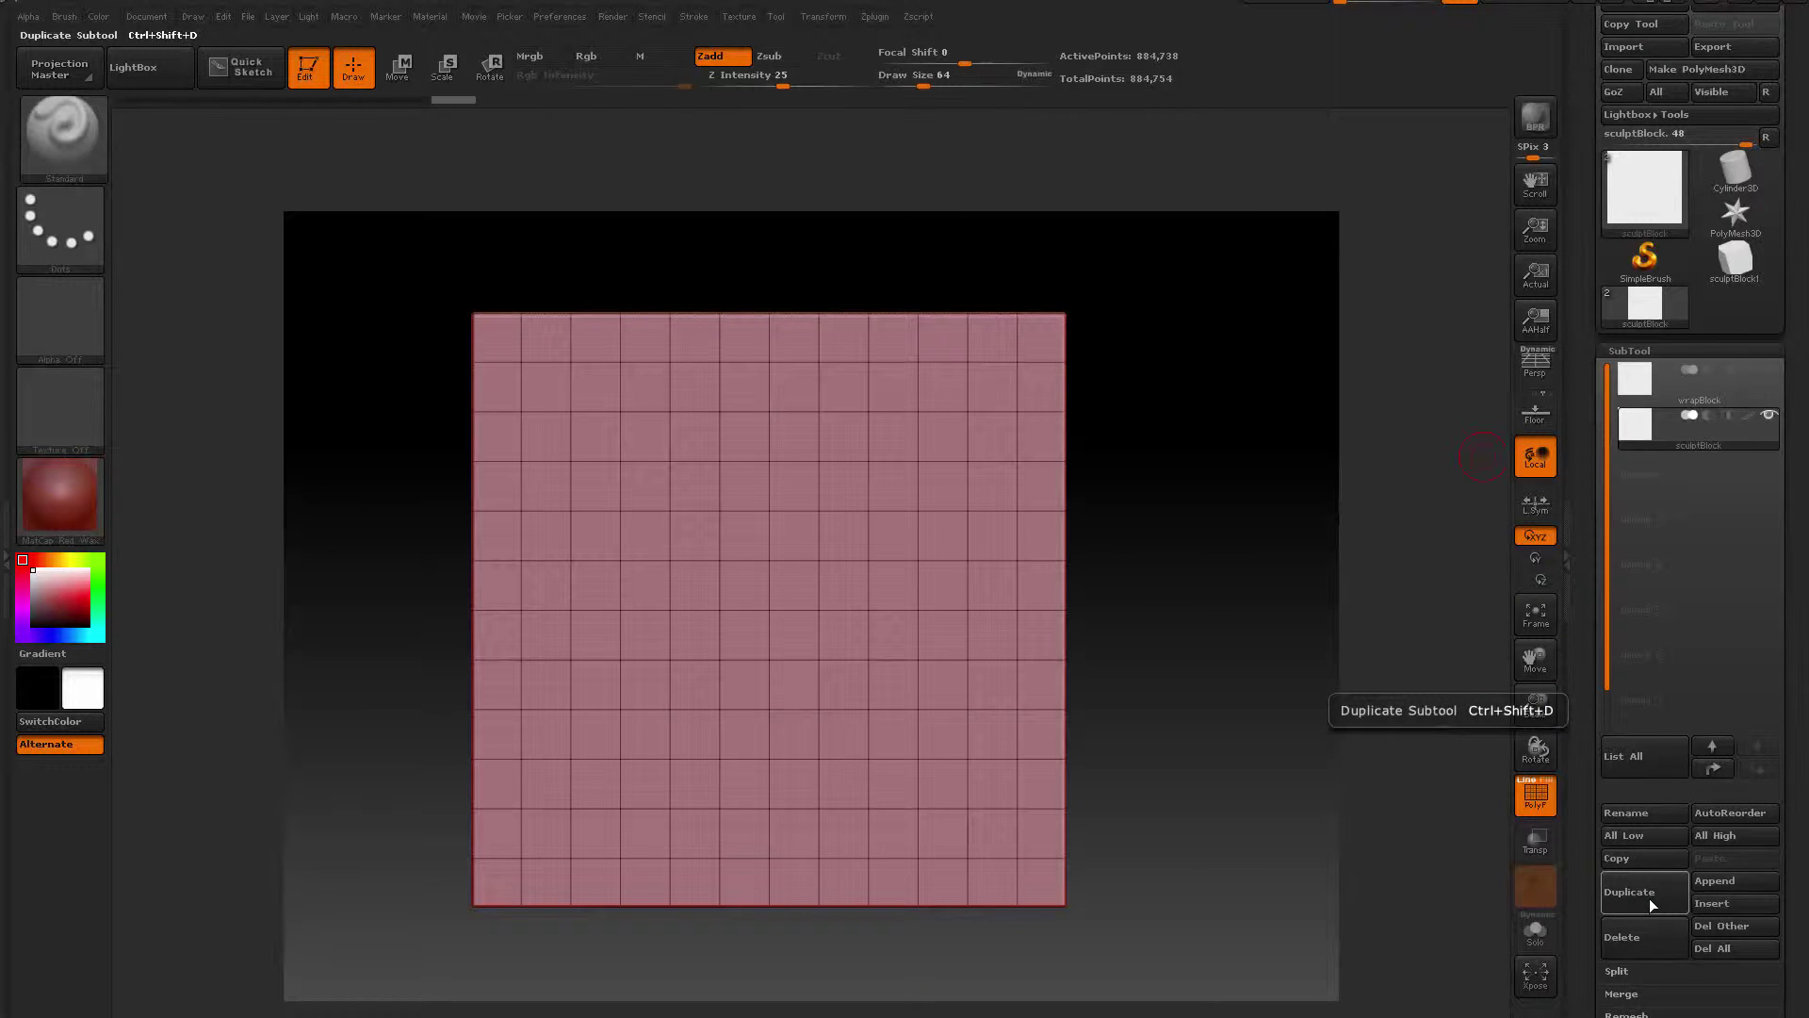
left_click(1649, 903)
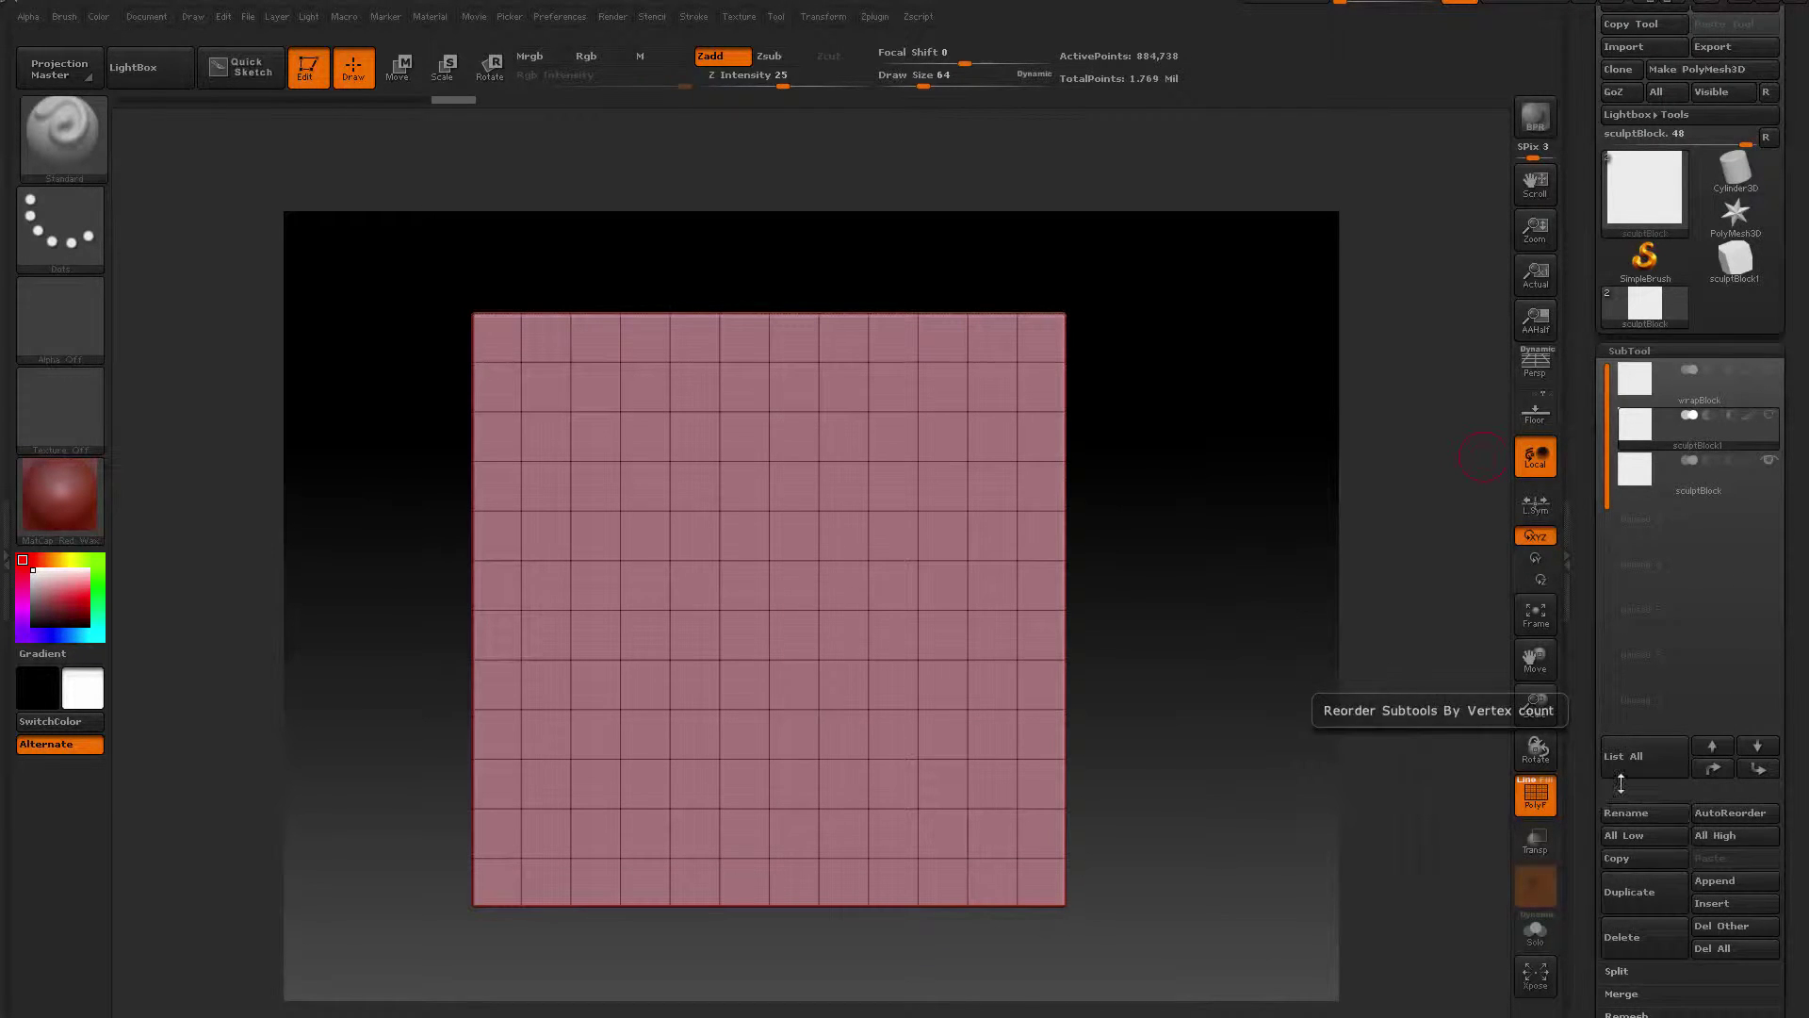
left_click(1627, 812)
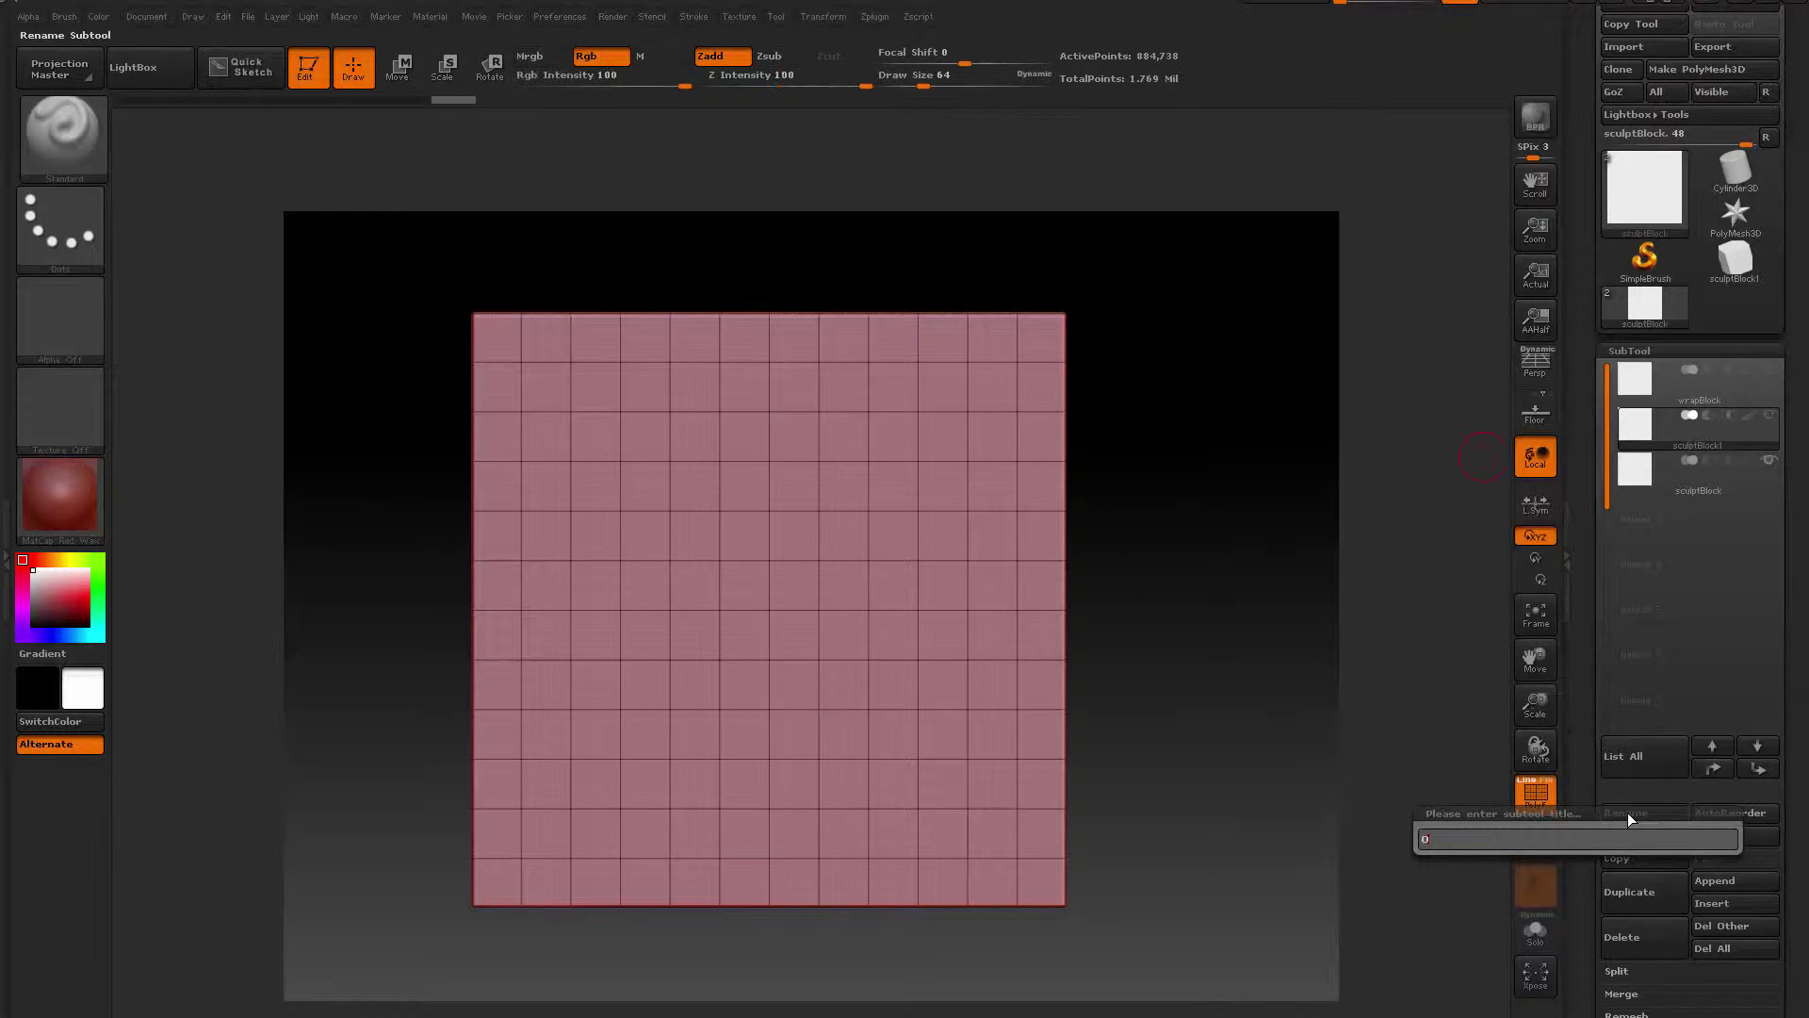
type("Original")
key("Return")
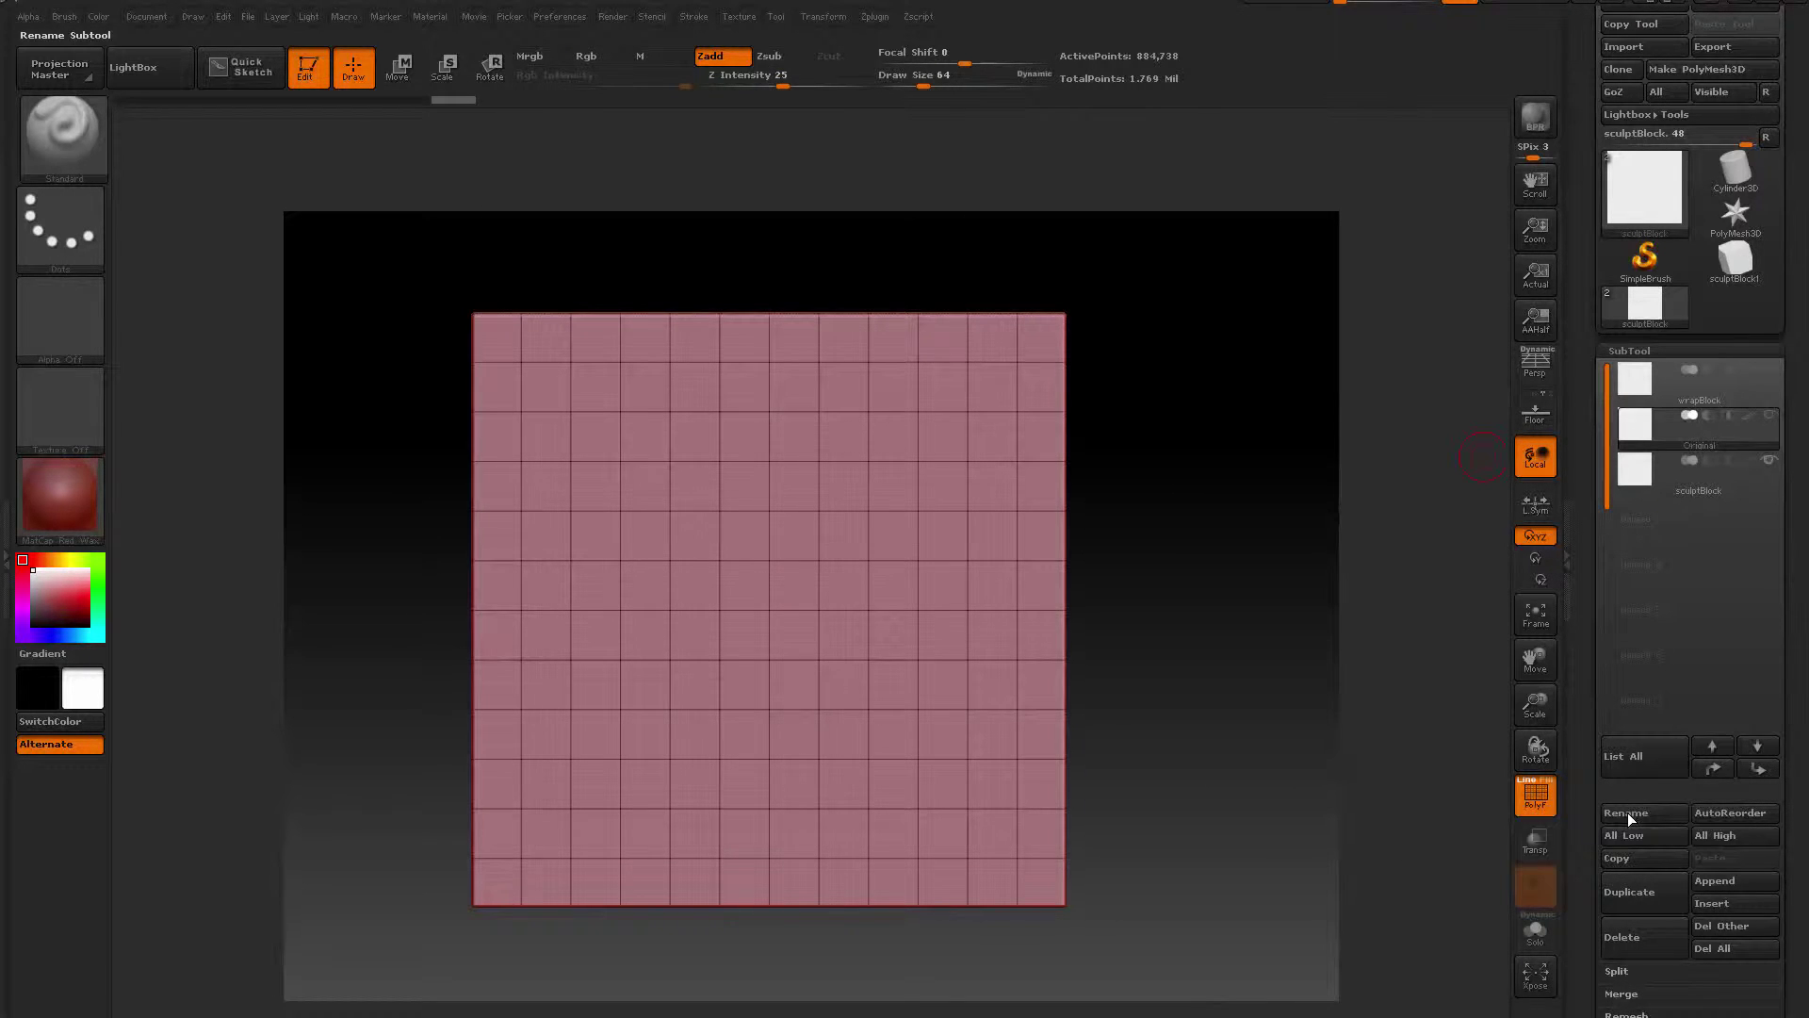
Make the sculptBlock subtool active again and hide its polyframe wireframe
left_click(1641, 469)
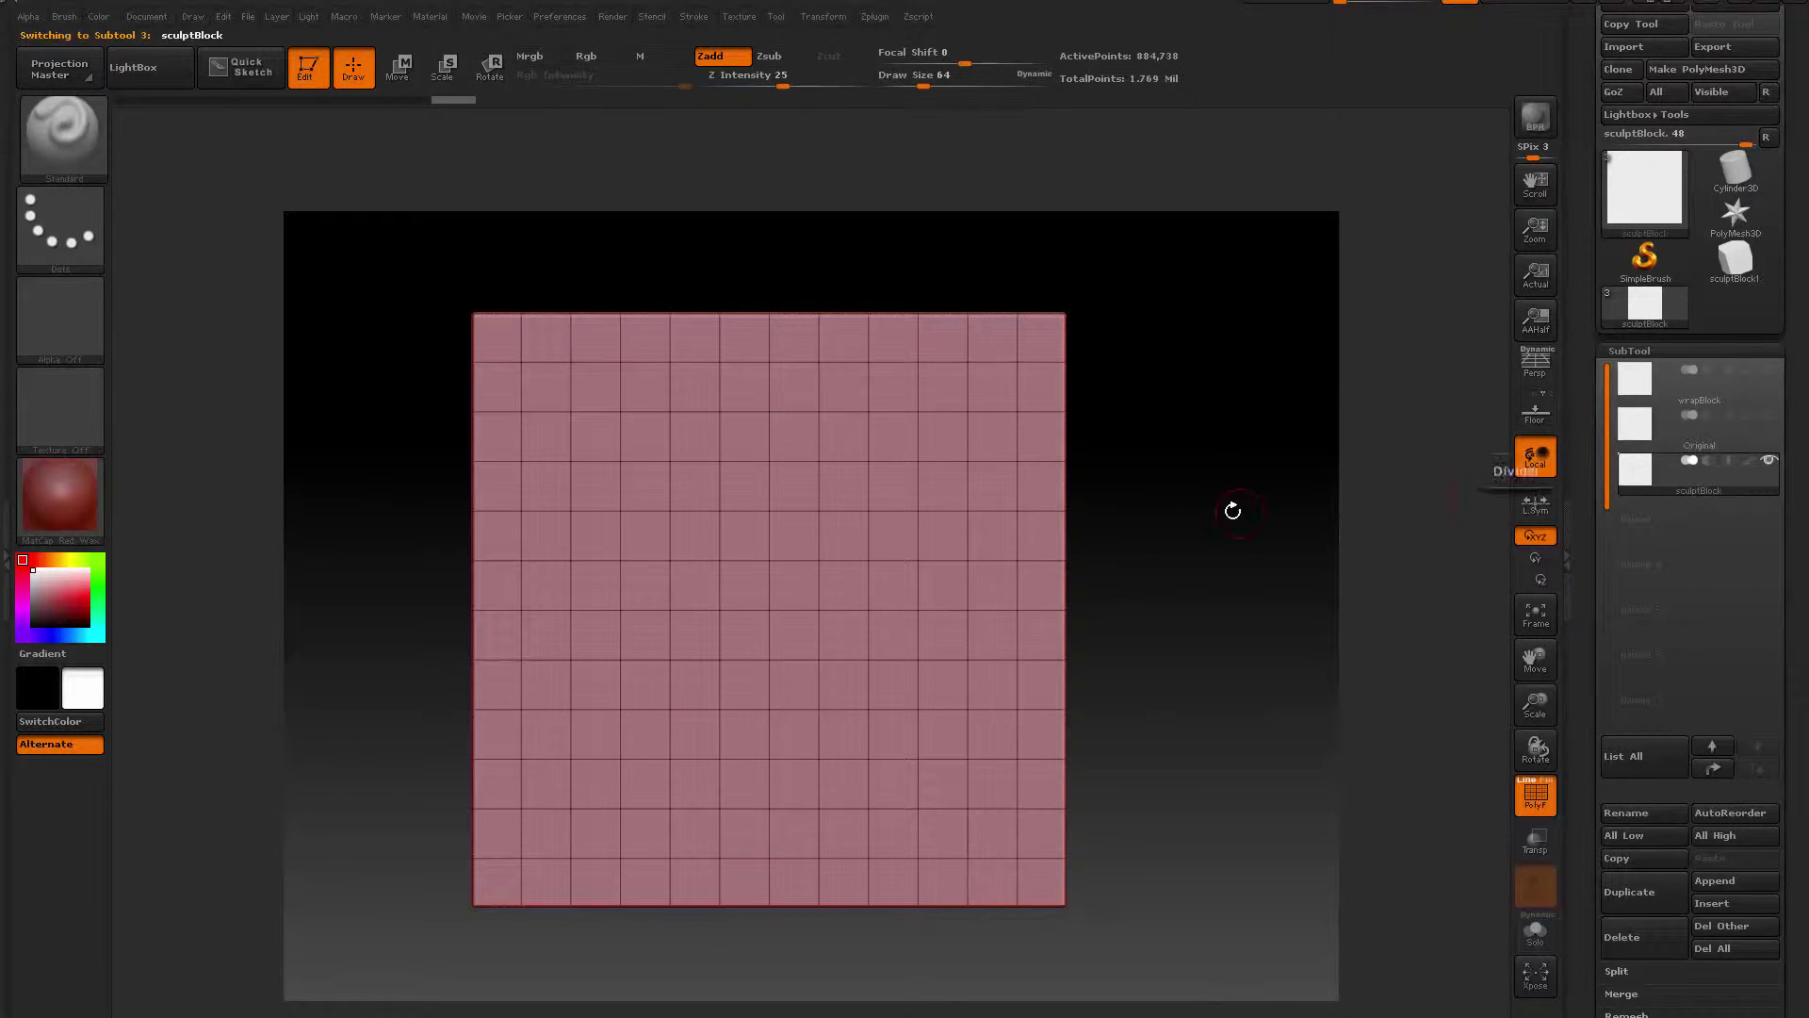
left_click_drag(1176, 469, 1175, 615)
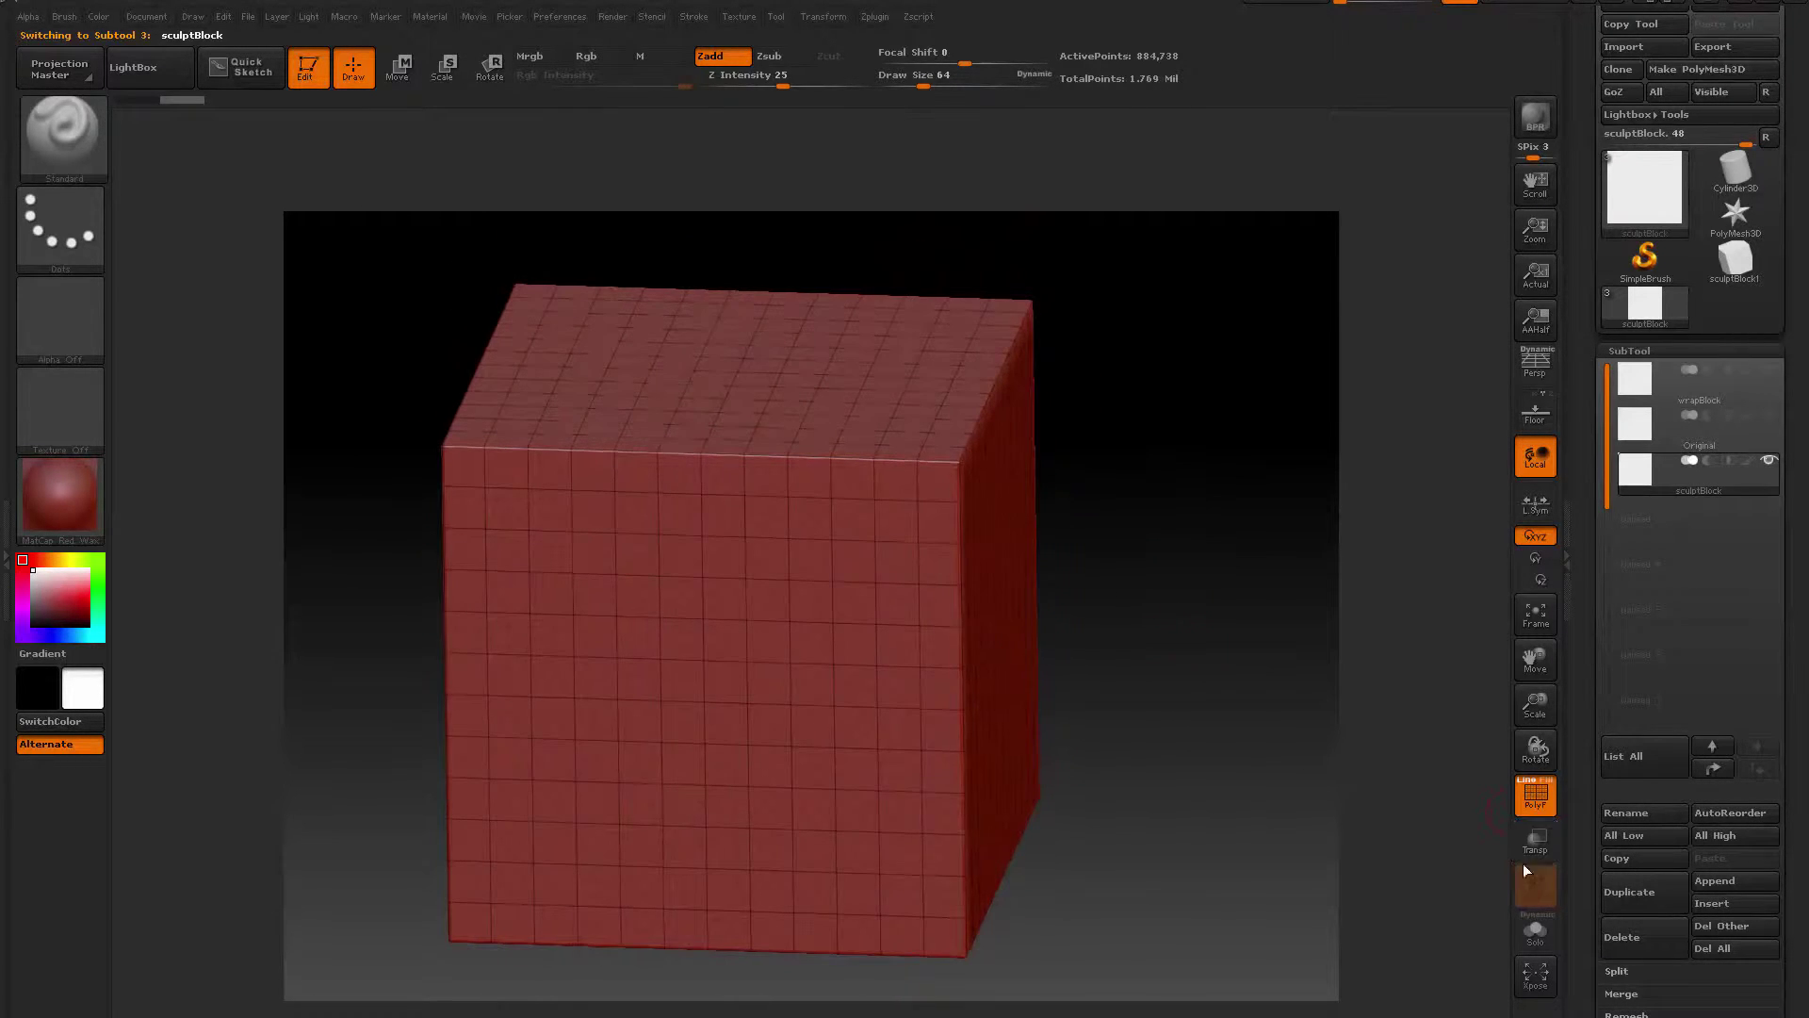
left_click(1533, 797)
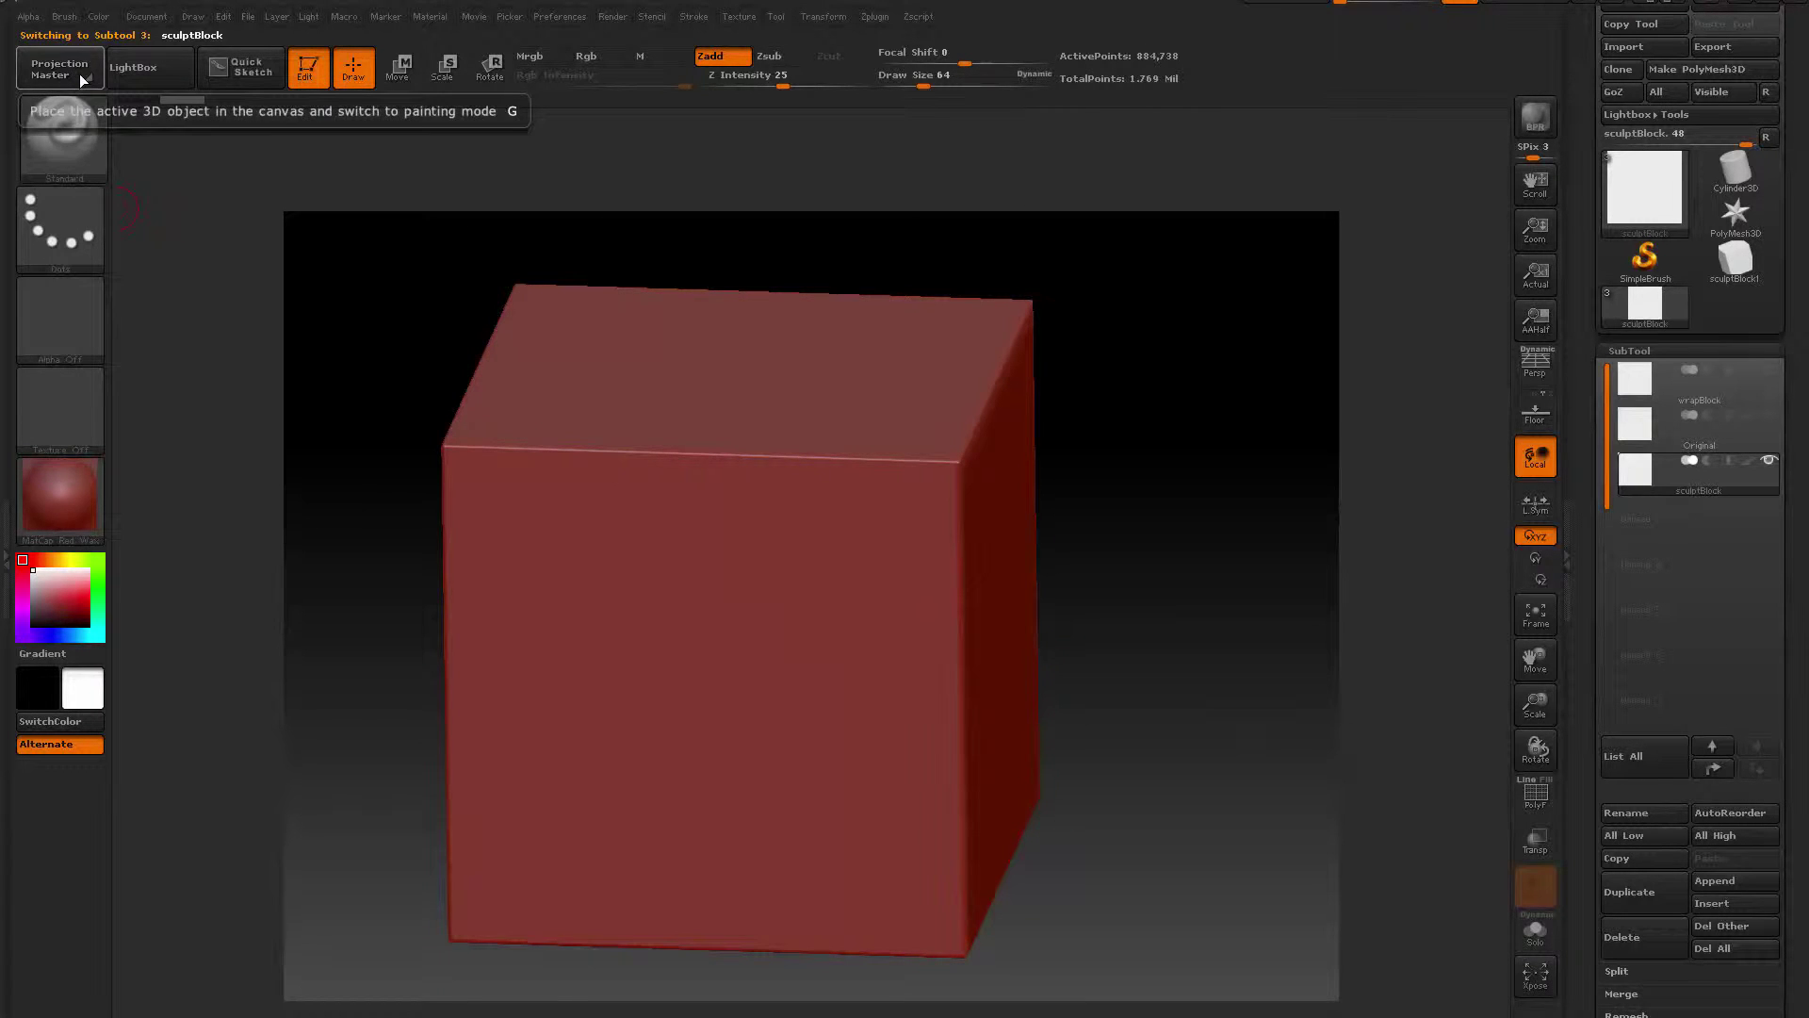
Choose the TrimSmoothBorder brush and open its Curve settings
left_click(33, 132)
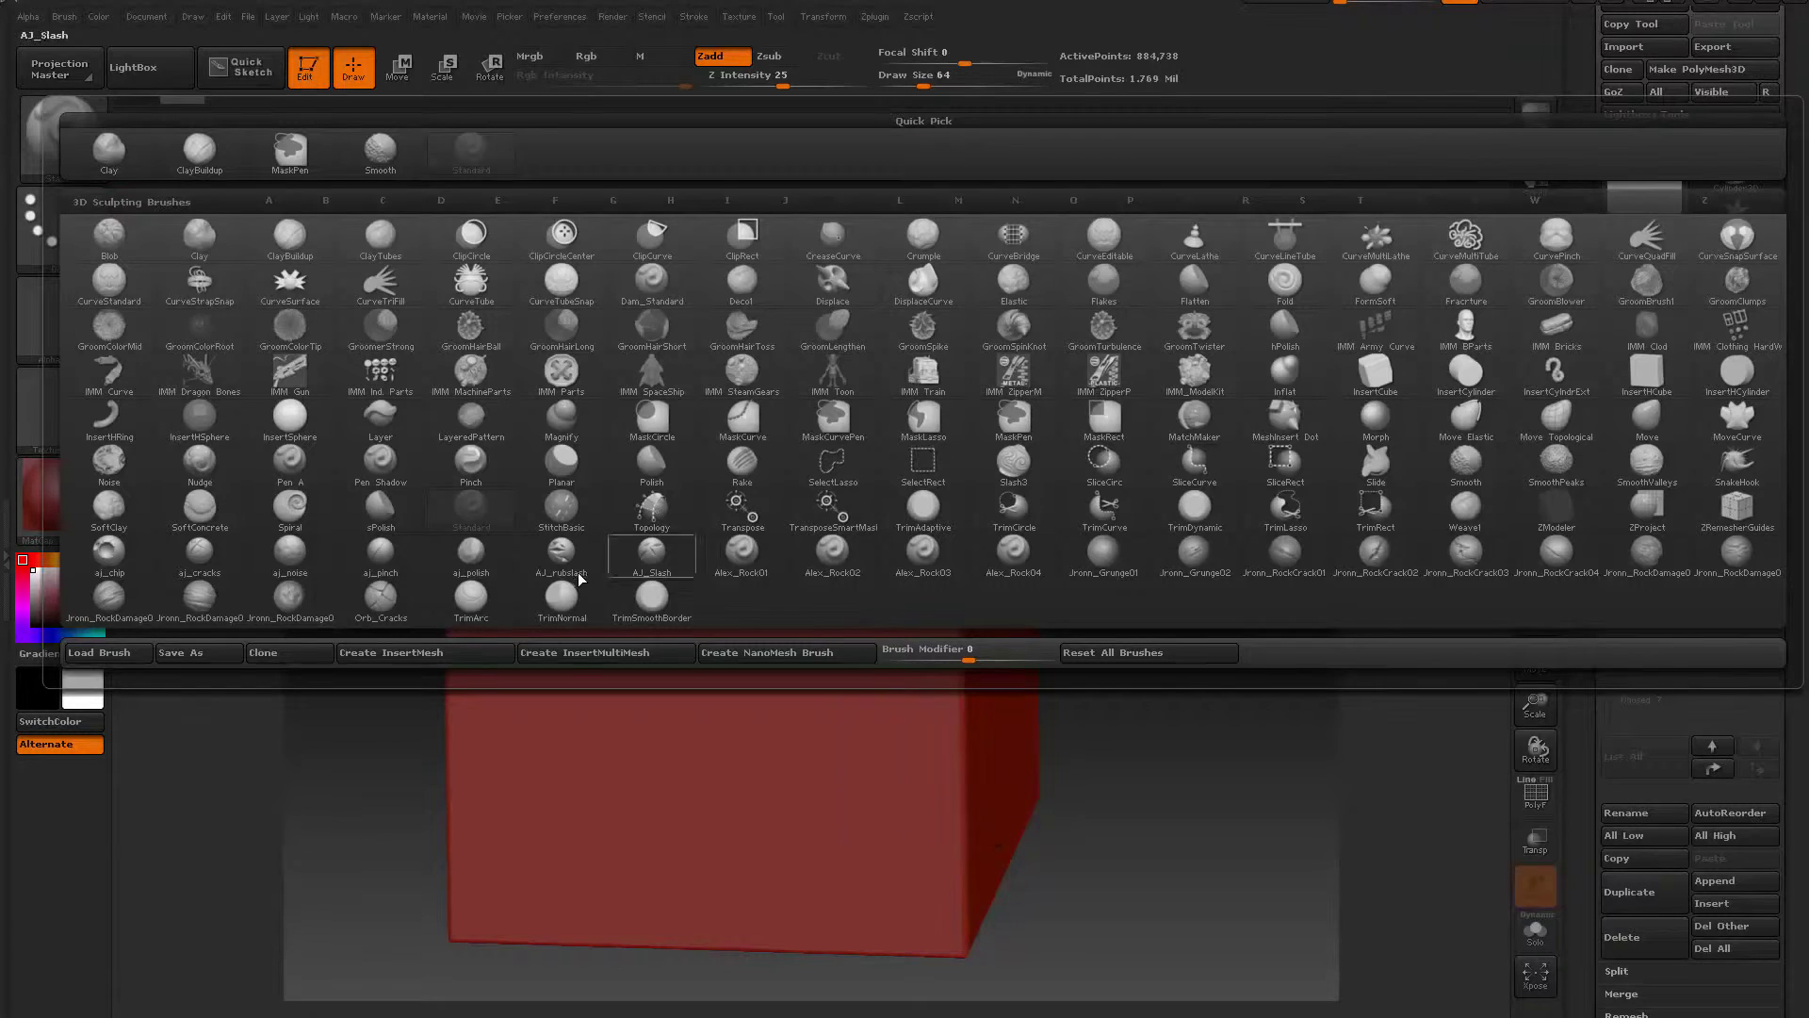
key("t")
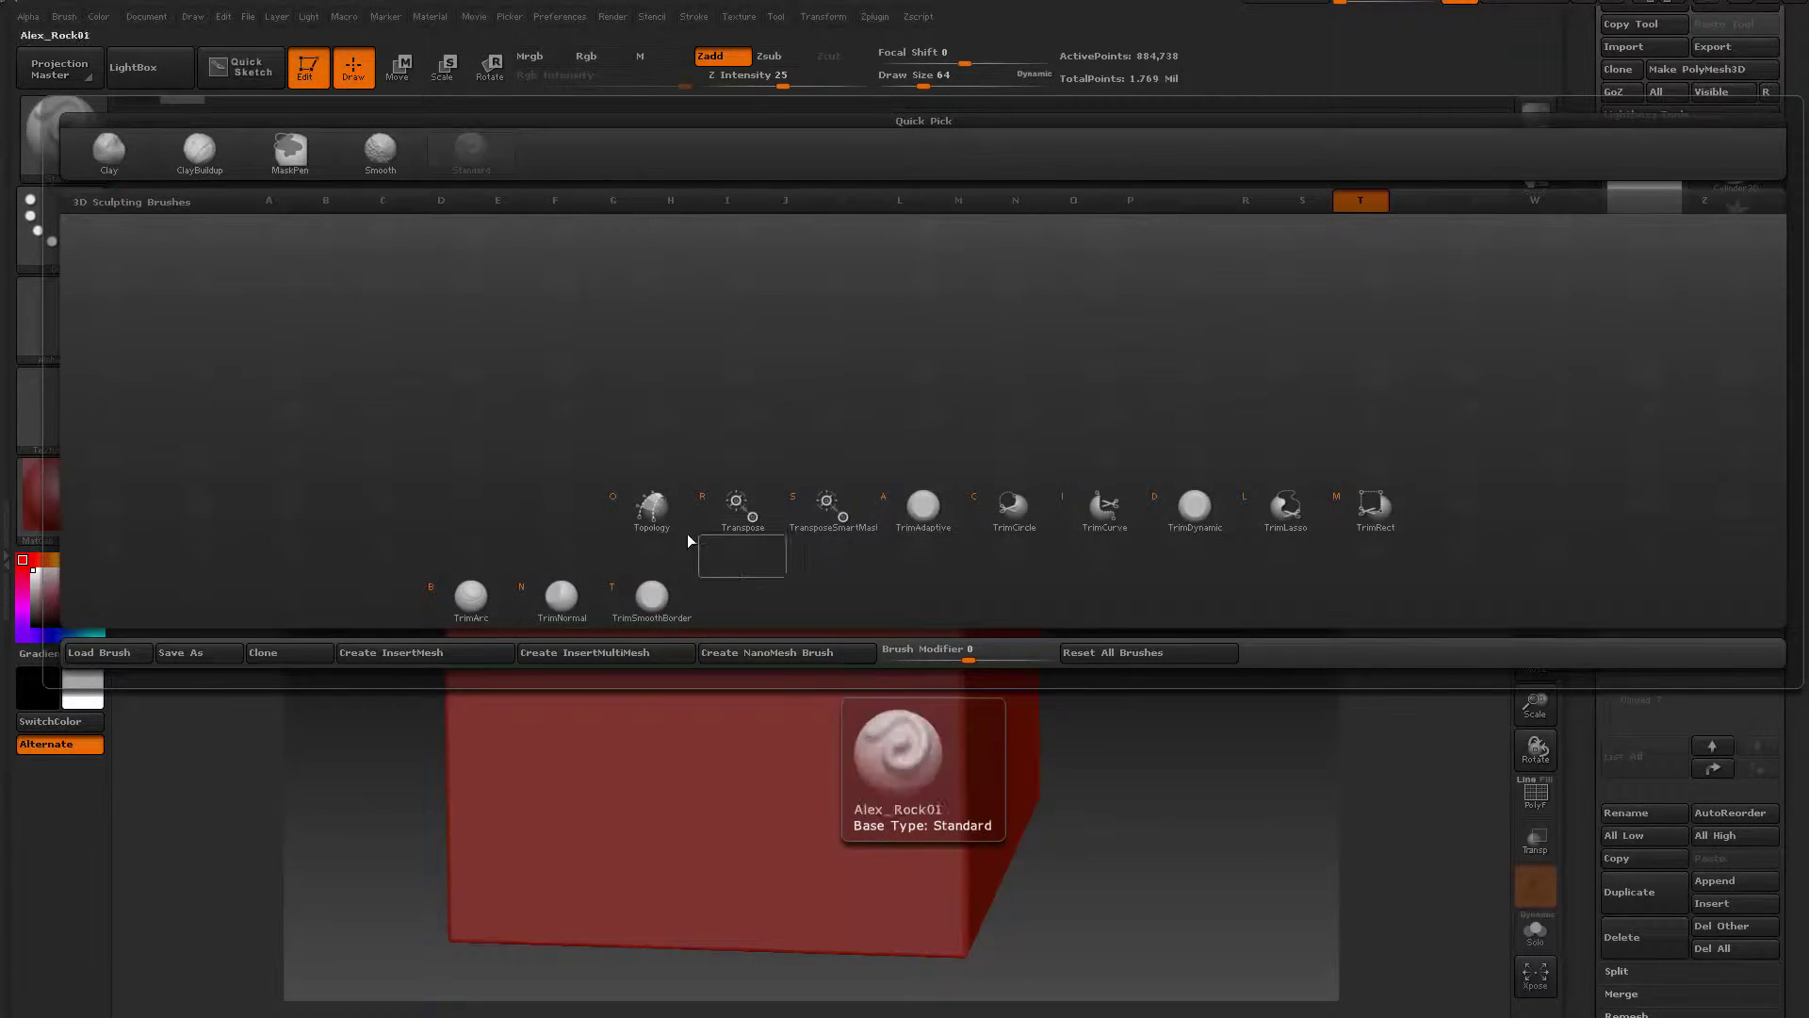
left_click(670, 594)
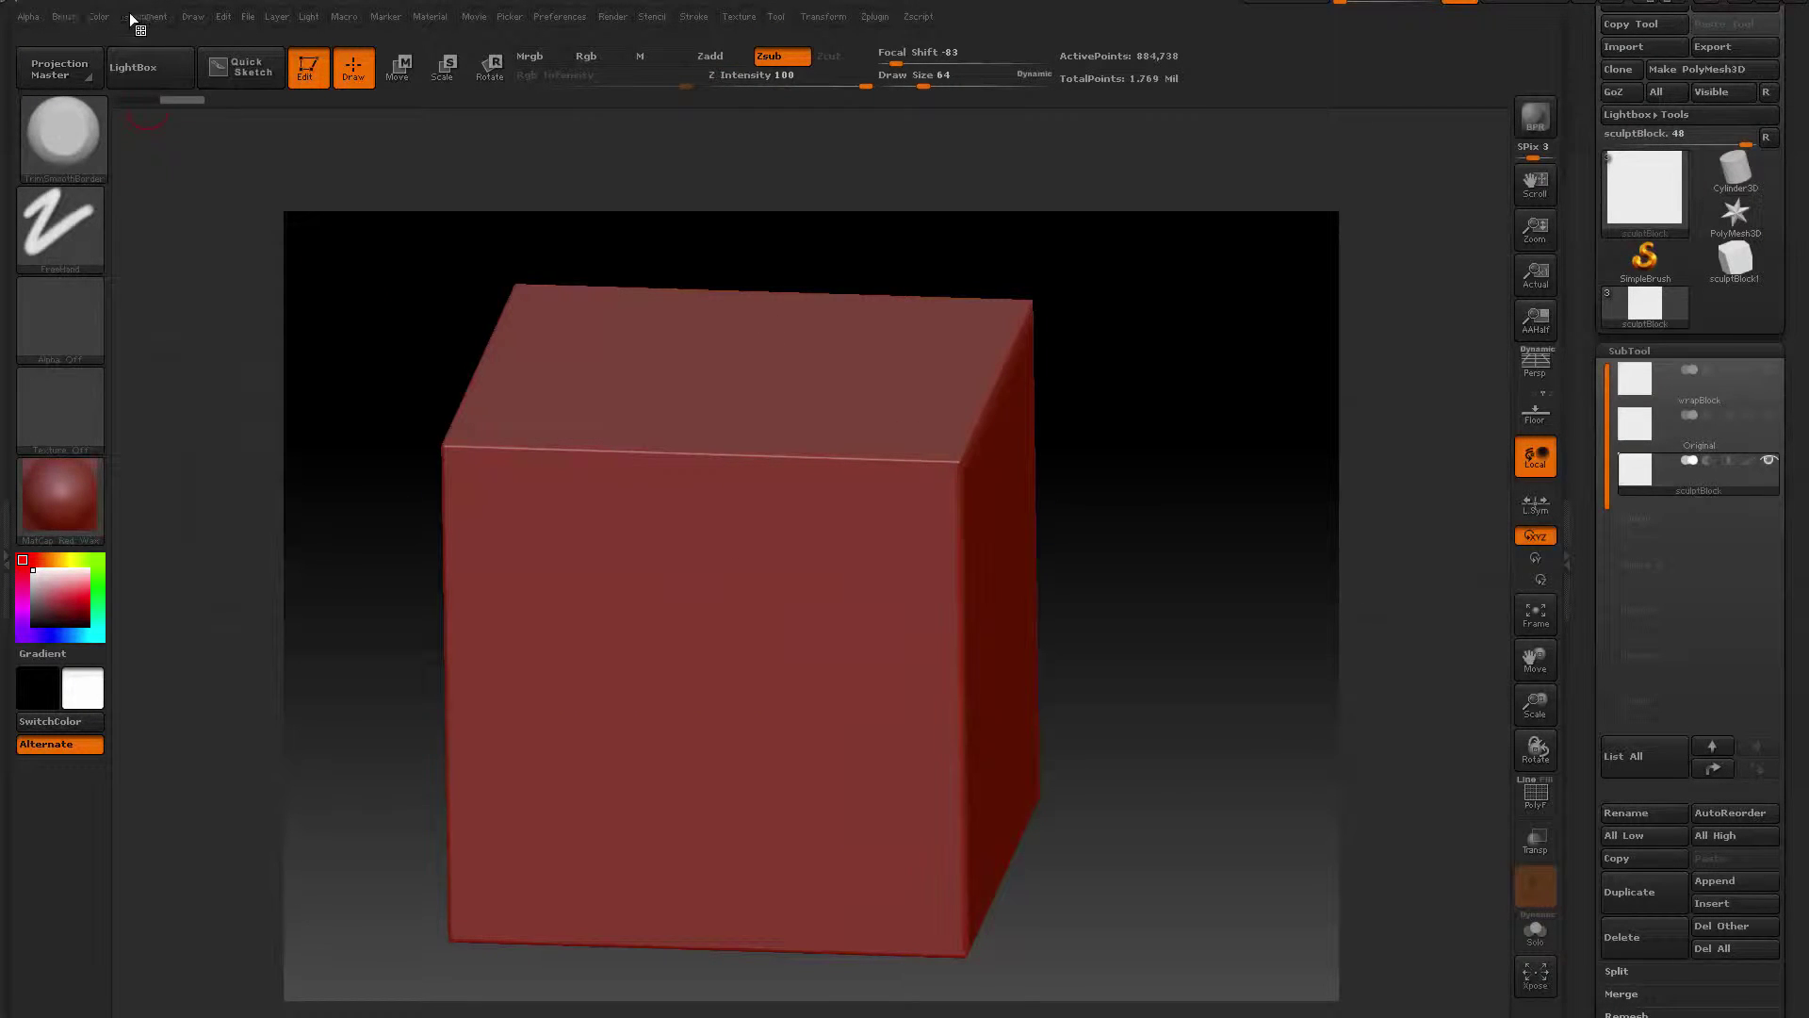
left_click(65, 17)
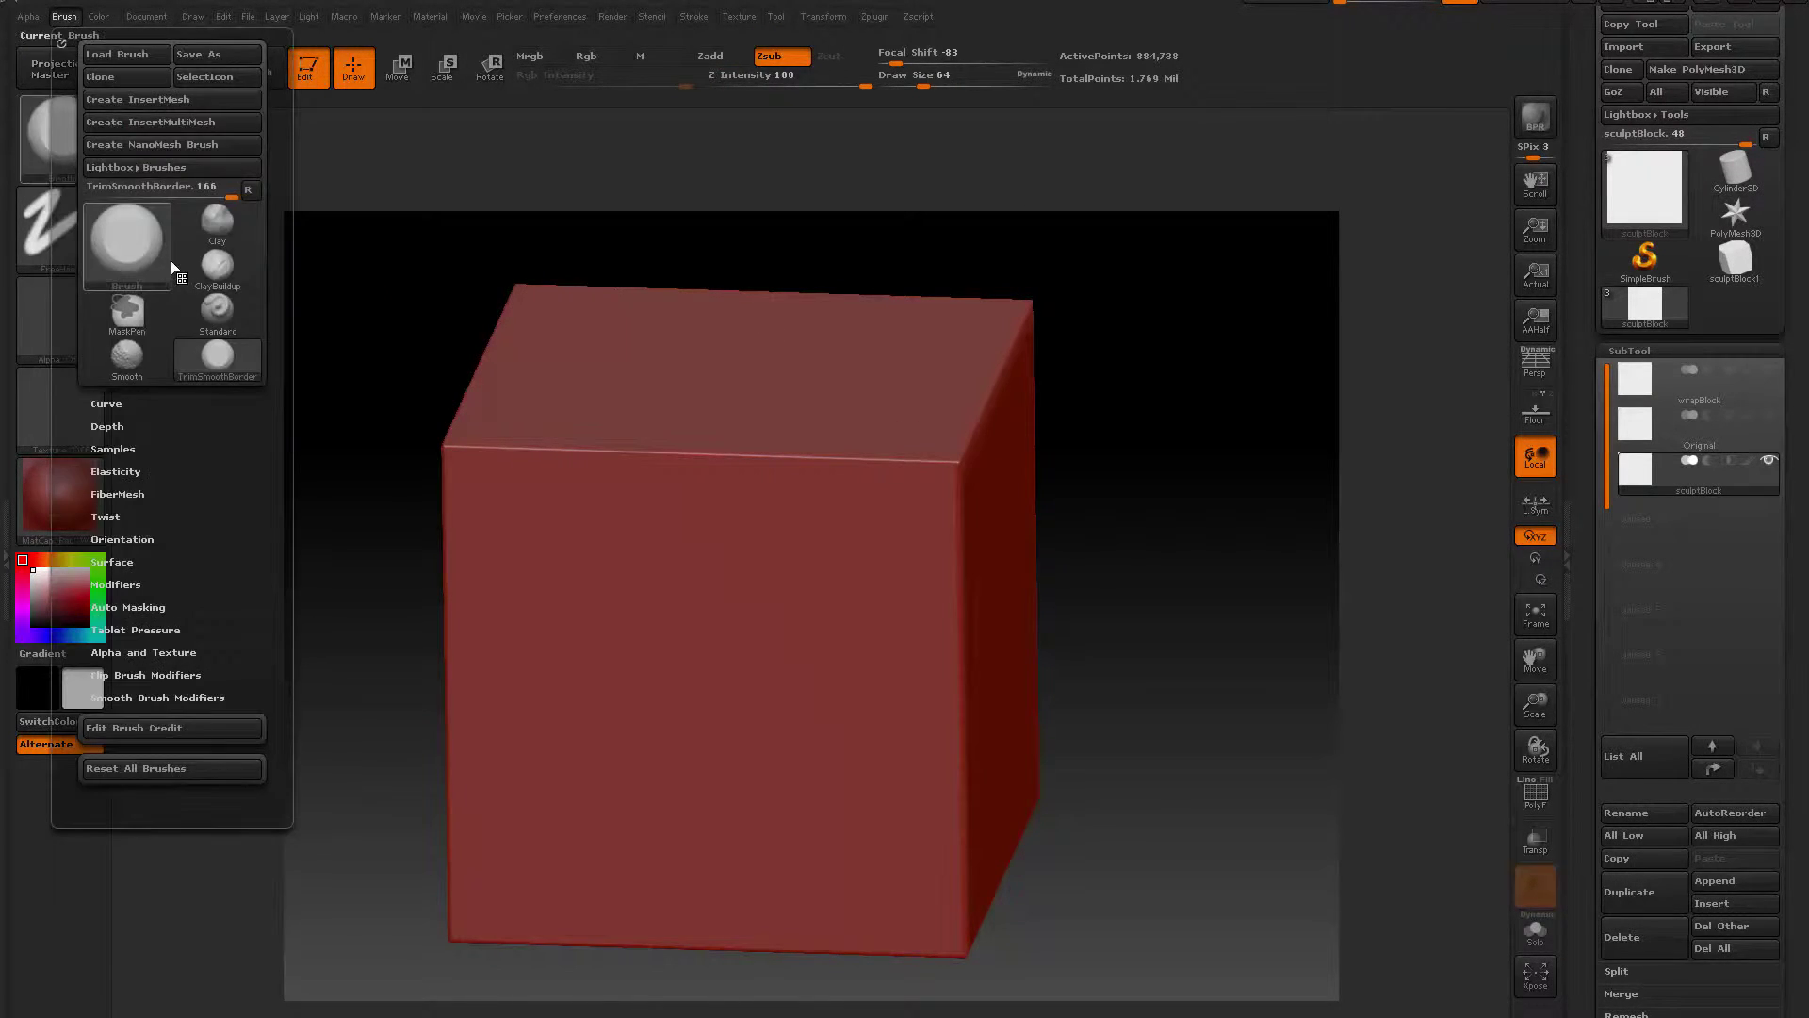
left_click(103, 426)
left_click(105, 426)
left_click(110, 405)
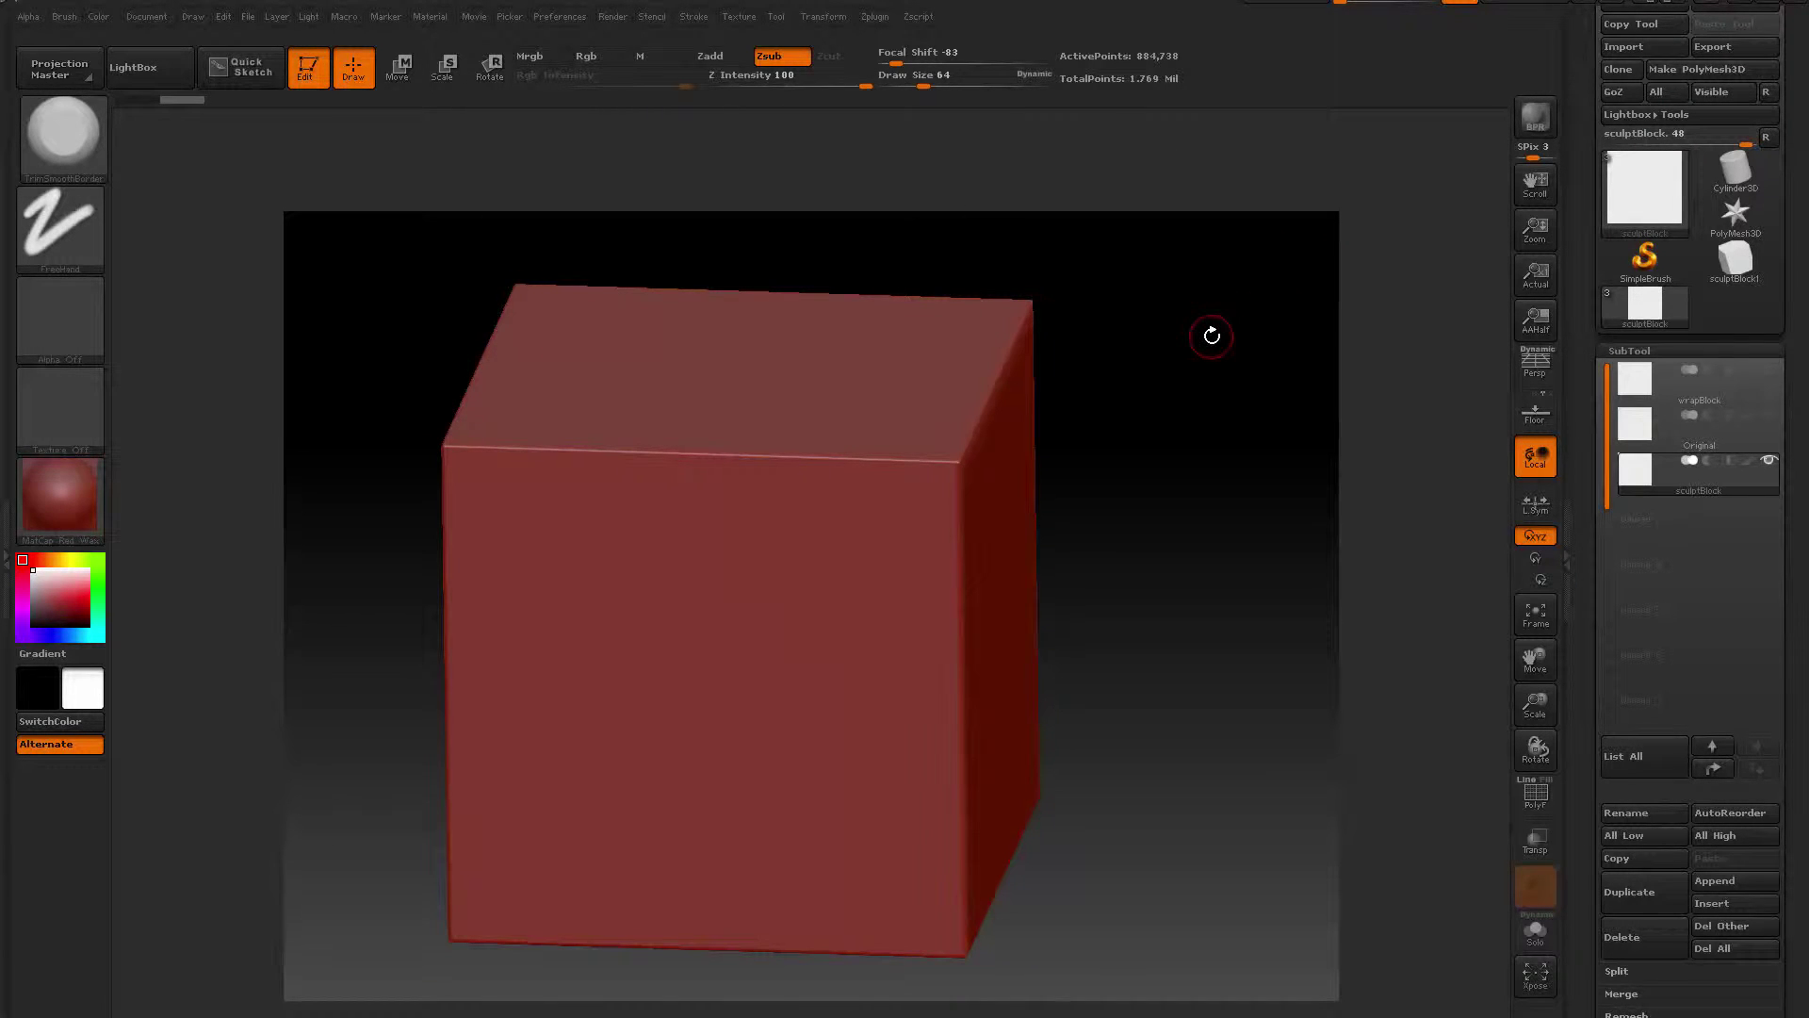
Try a short TrimSmoothBorder stroke at the upper end of the cube's vertical edge and undo it
left_click_drag(1164, 377, 1103, 457)
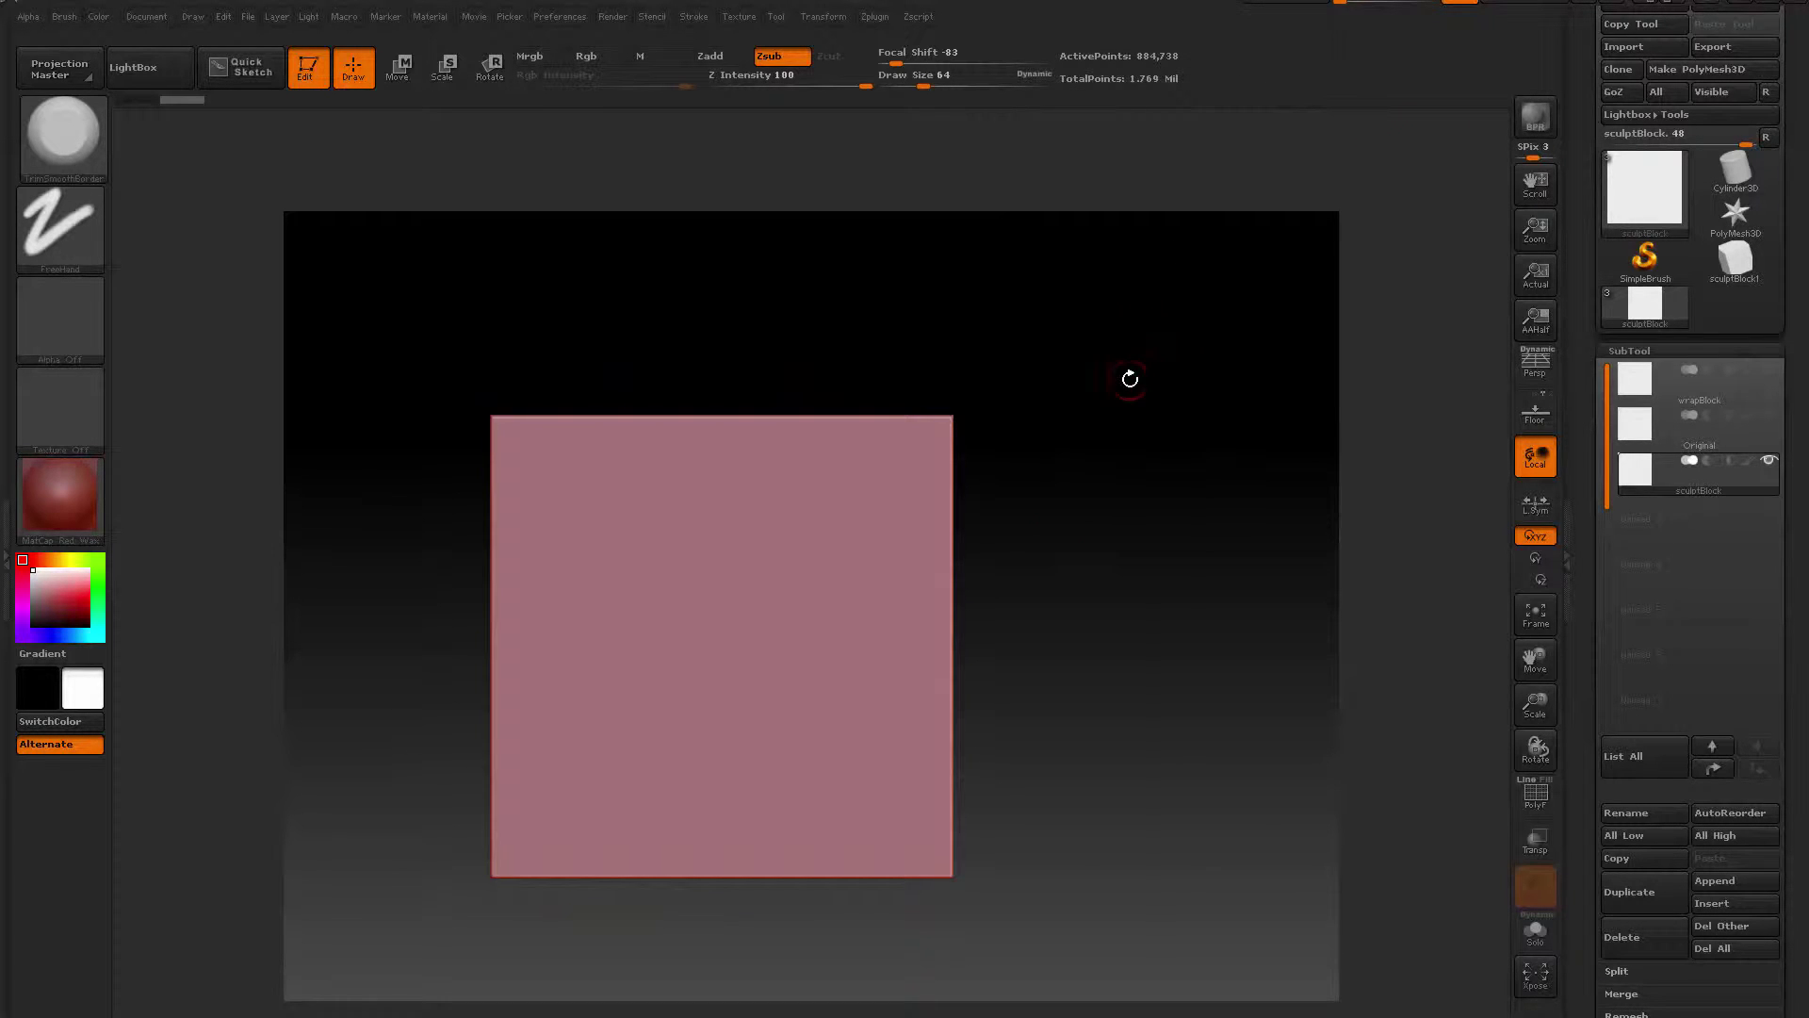
left_click_drag(1130, 379, 1086, 442)
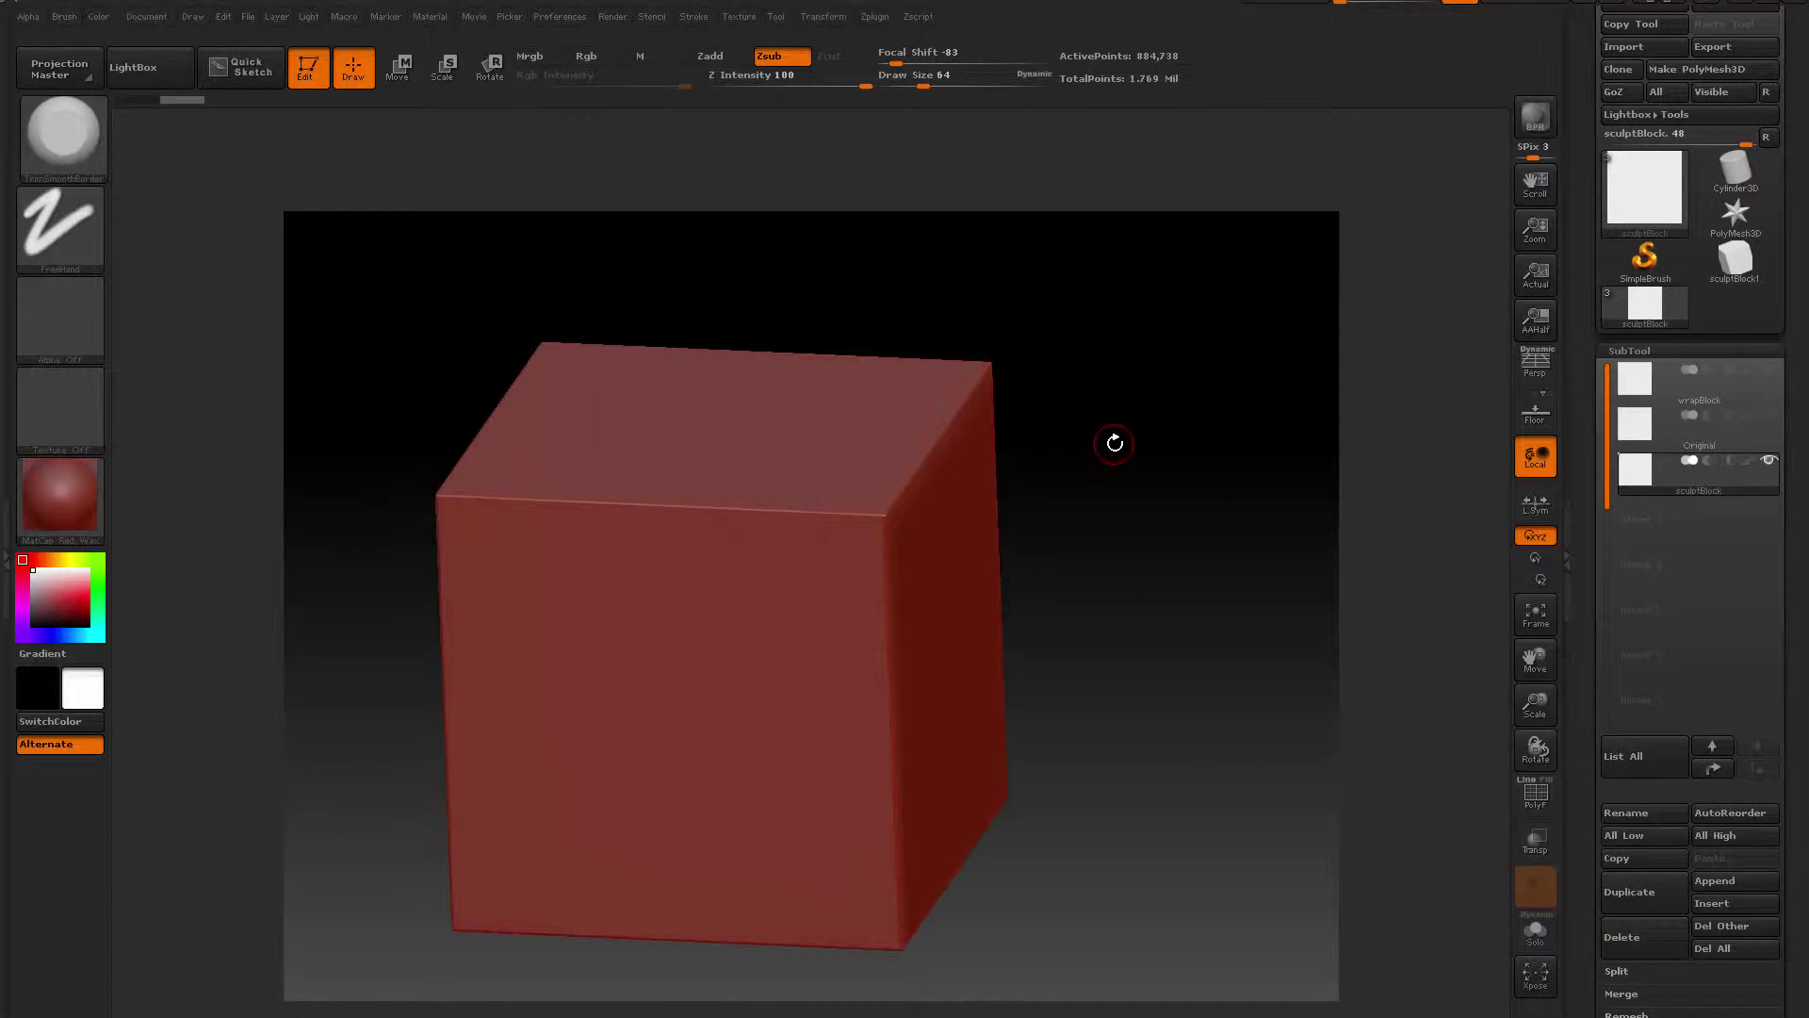
left_click_drag(1121, 500, 1075, 509)
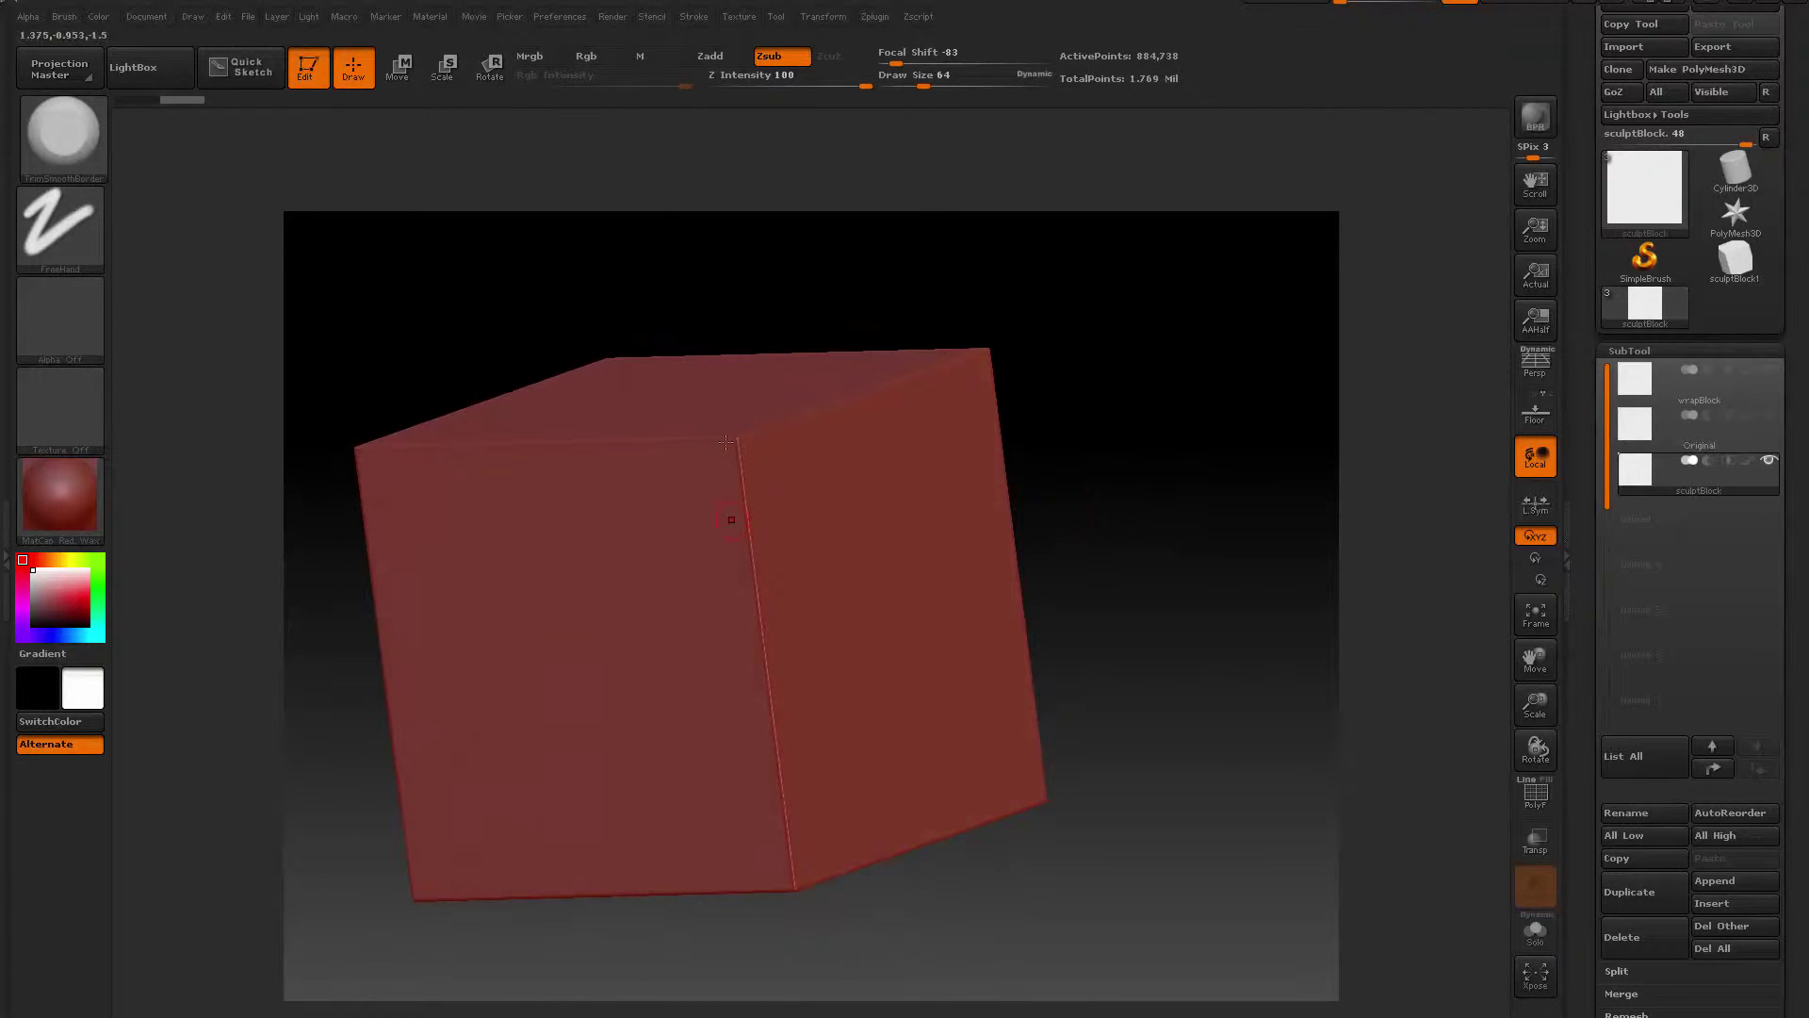
left_click(742, 486)
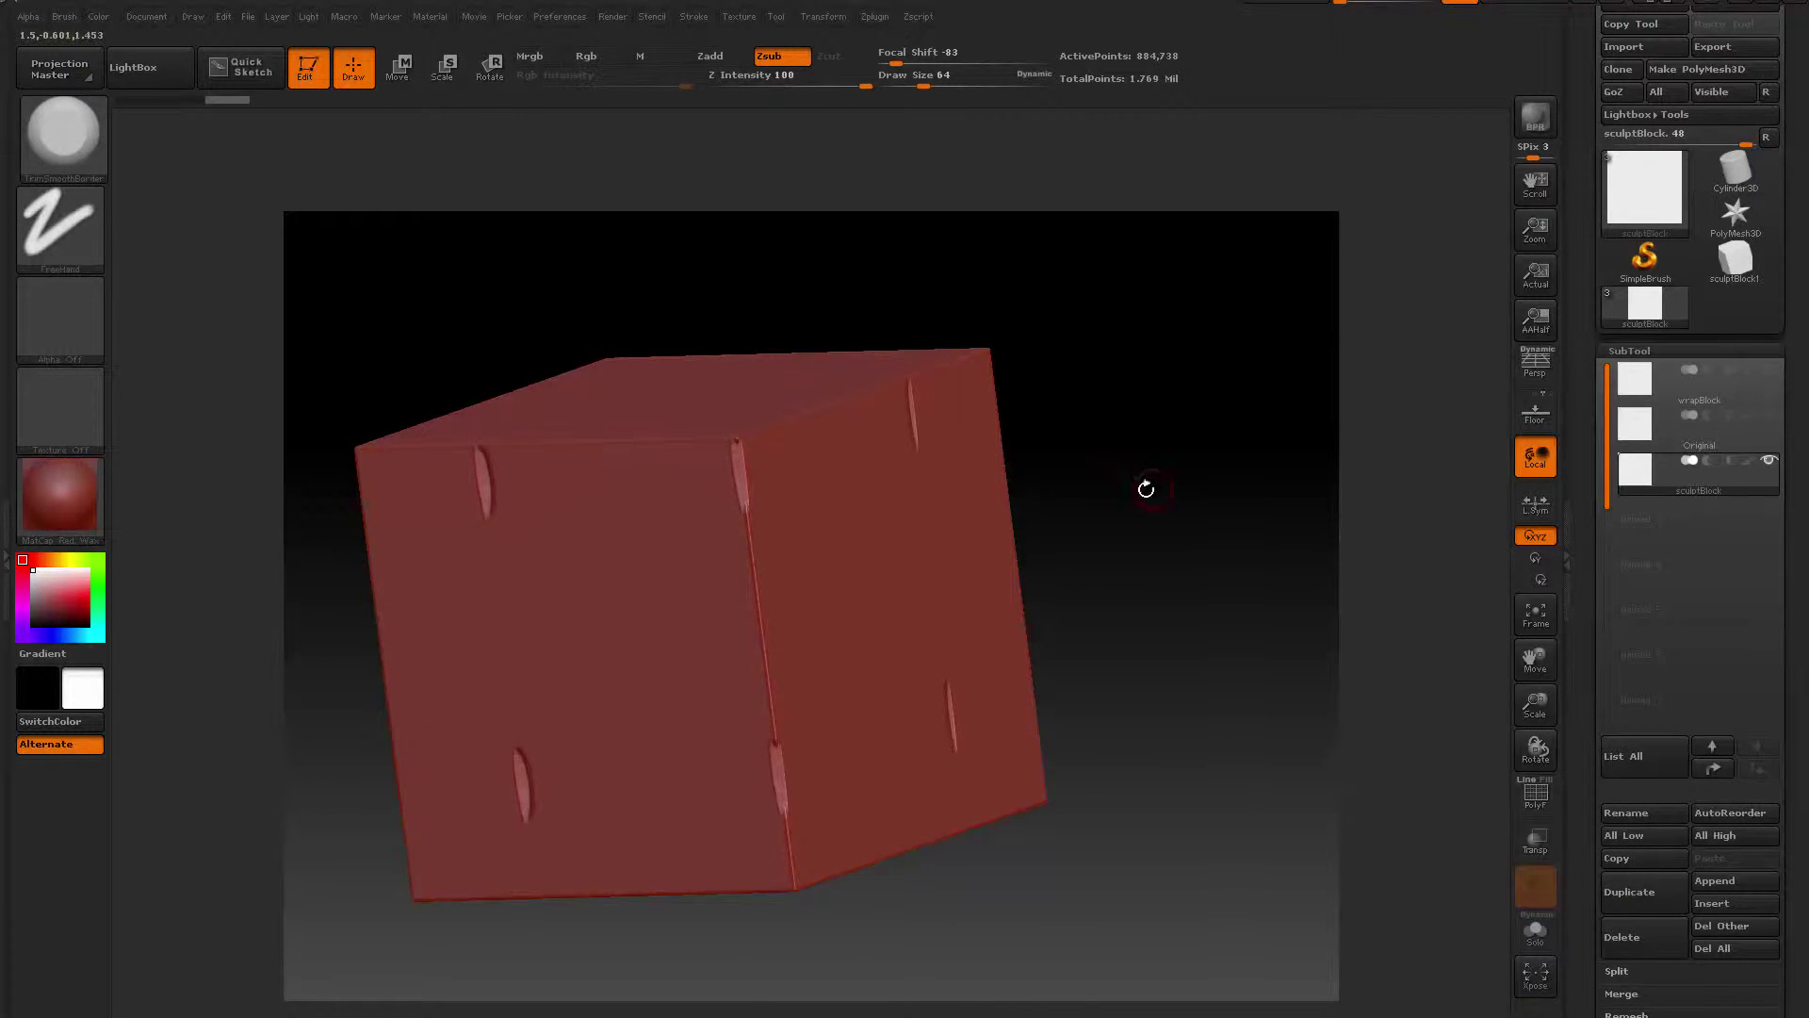
key("ctrl")
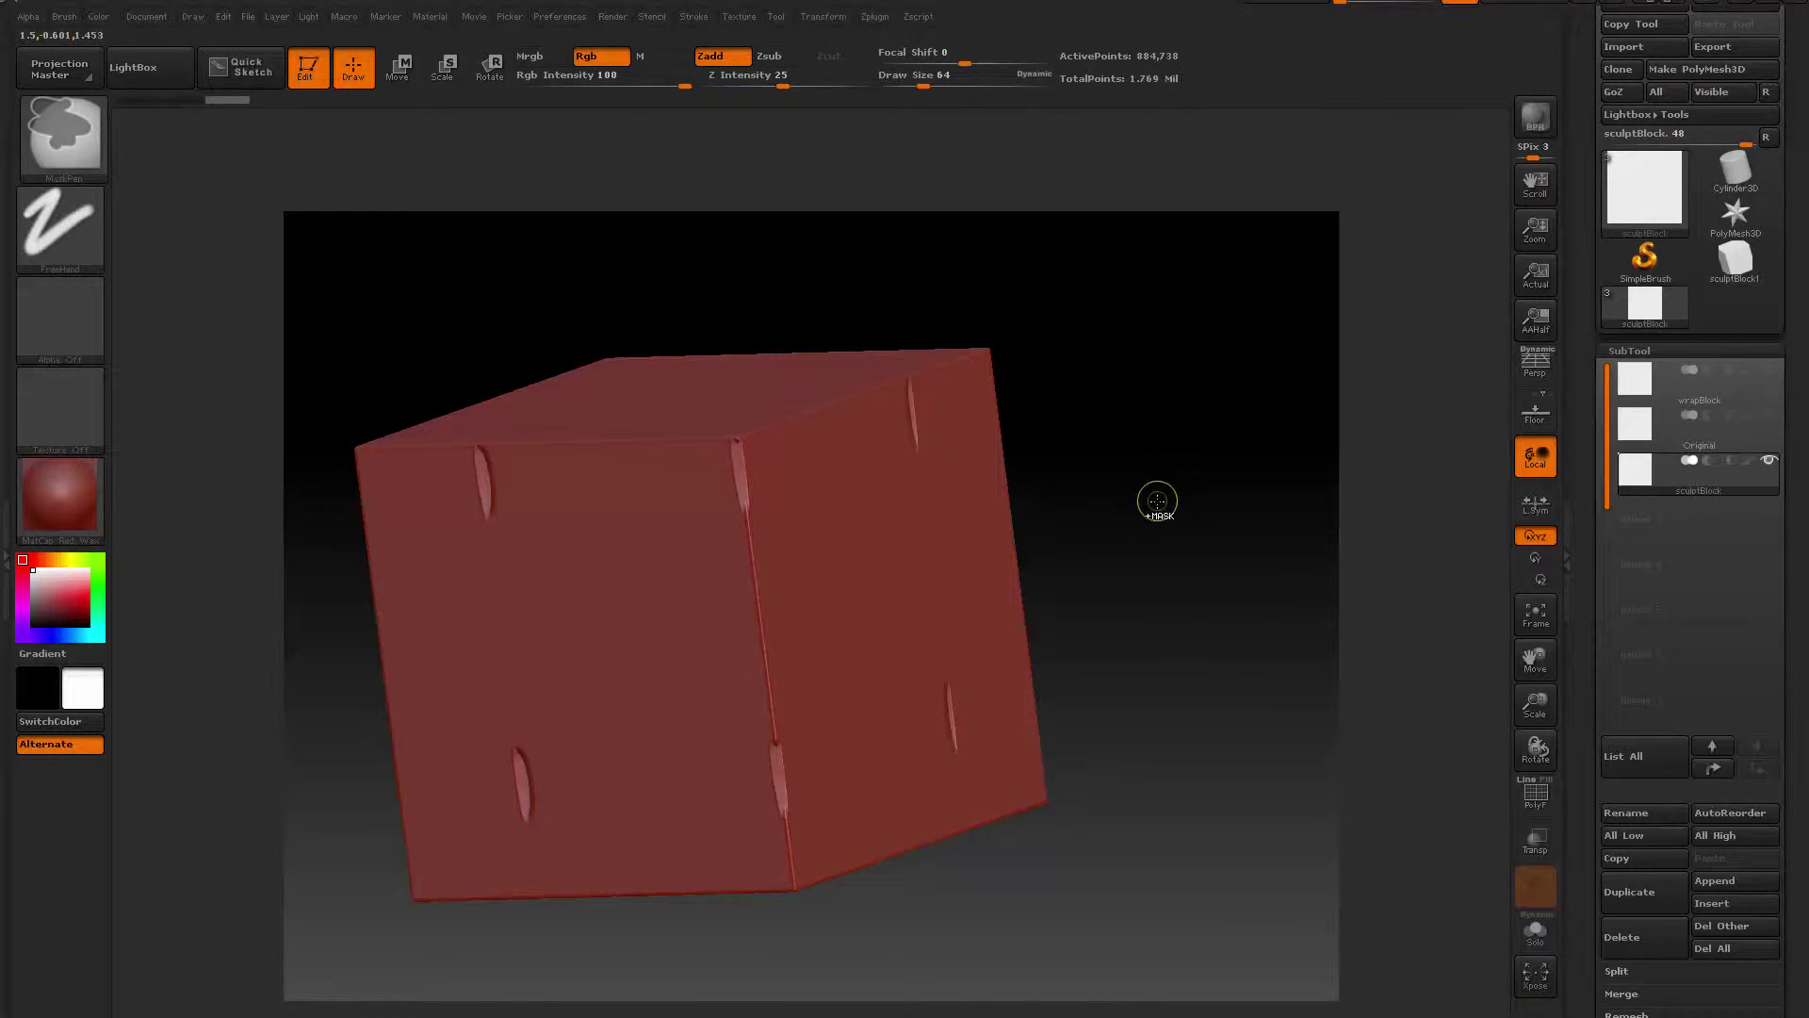
key("ctrl+z")
Try repeated TrimSmoothBorder strokes along the full length of the cube's vertical edge, and undo them all
left_click_drag(1162, 460, 1195, 449, "shift")
left_click_drag(1009, 517, 1108, 434, "alt")
mouse_move(1108, 433)
left_mouse_down()
mouse_move(834, 445)
mouse_move(859, 523)
mouse_move(863, 716)
left_mouse_up()
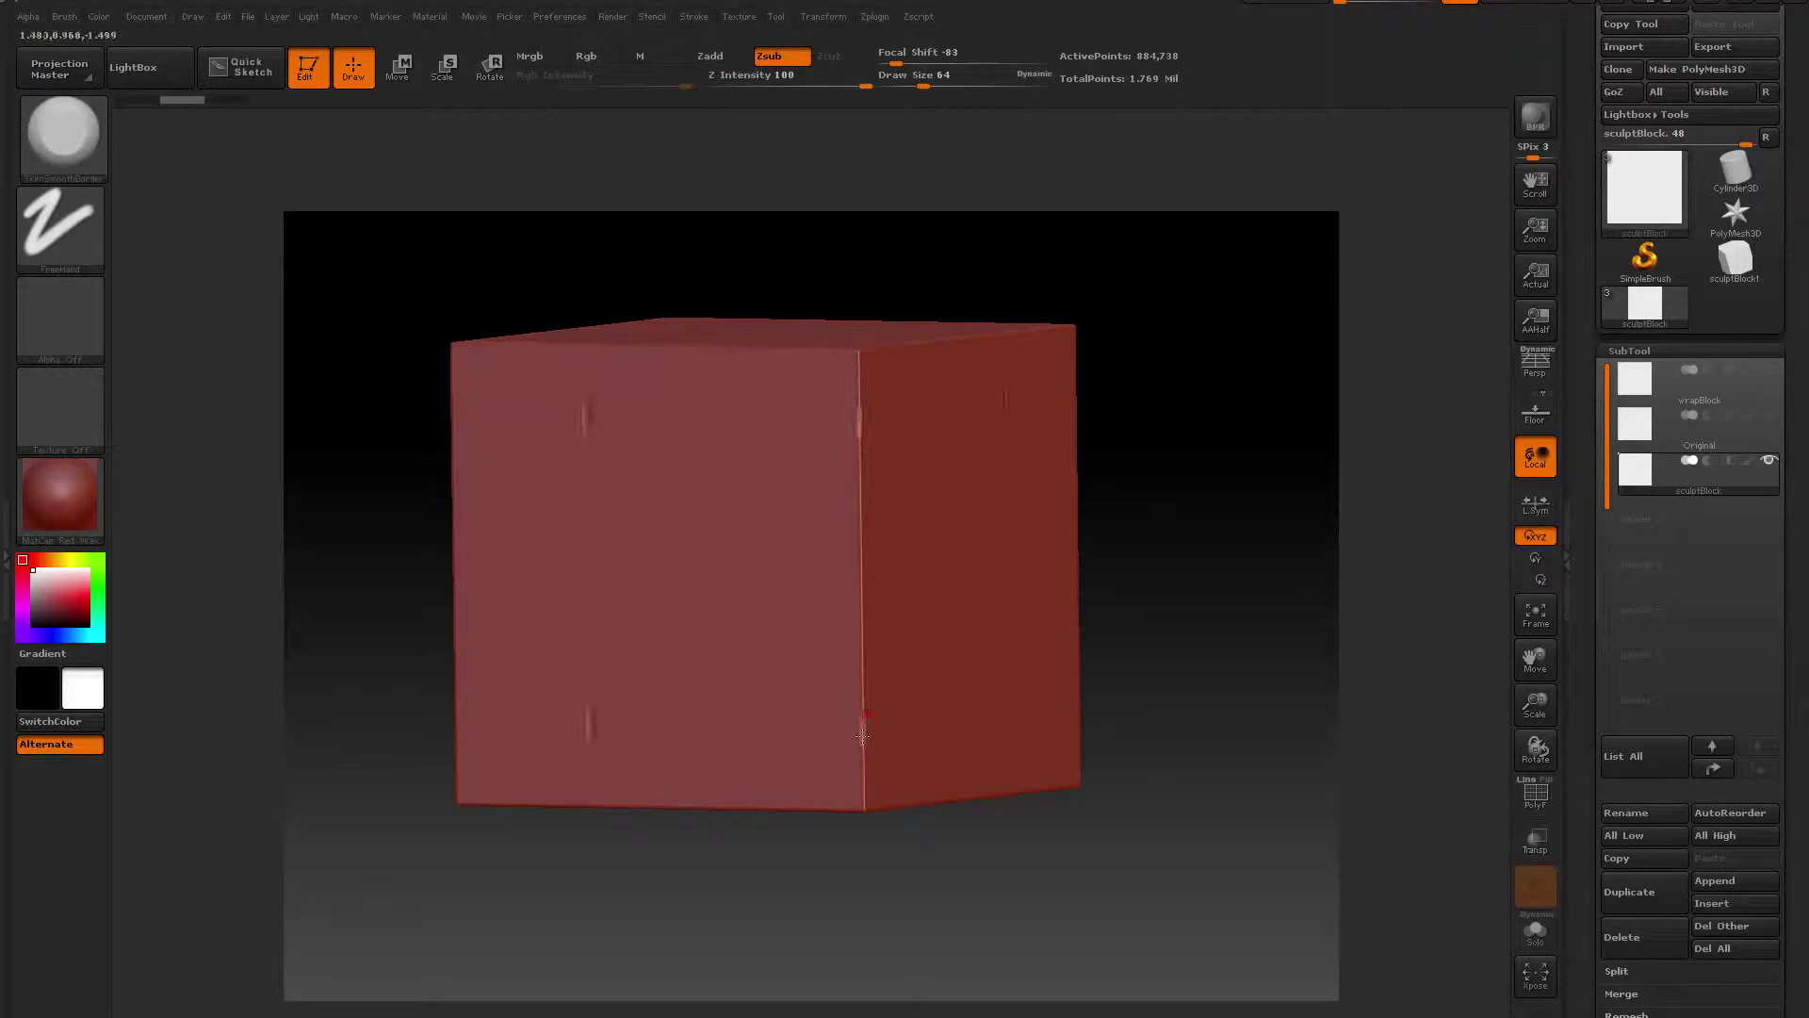
left_click_drag(862, 736, 859, 731)
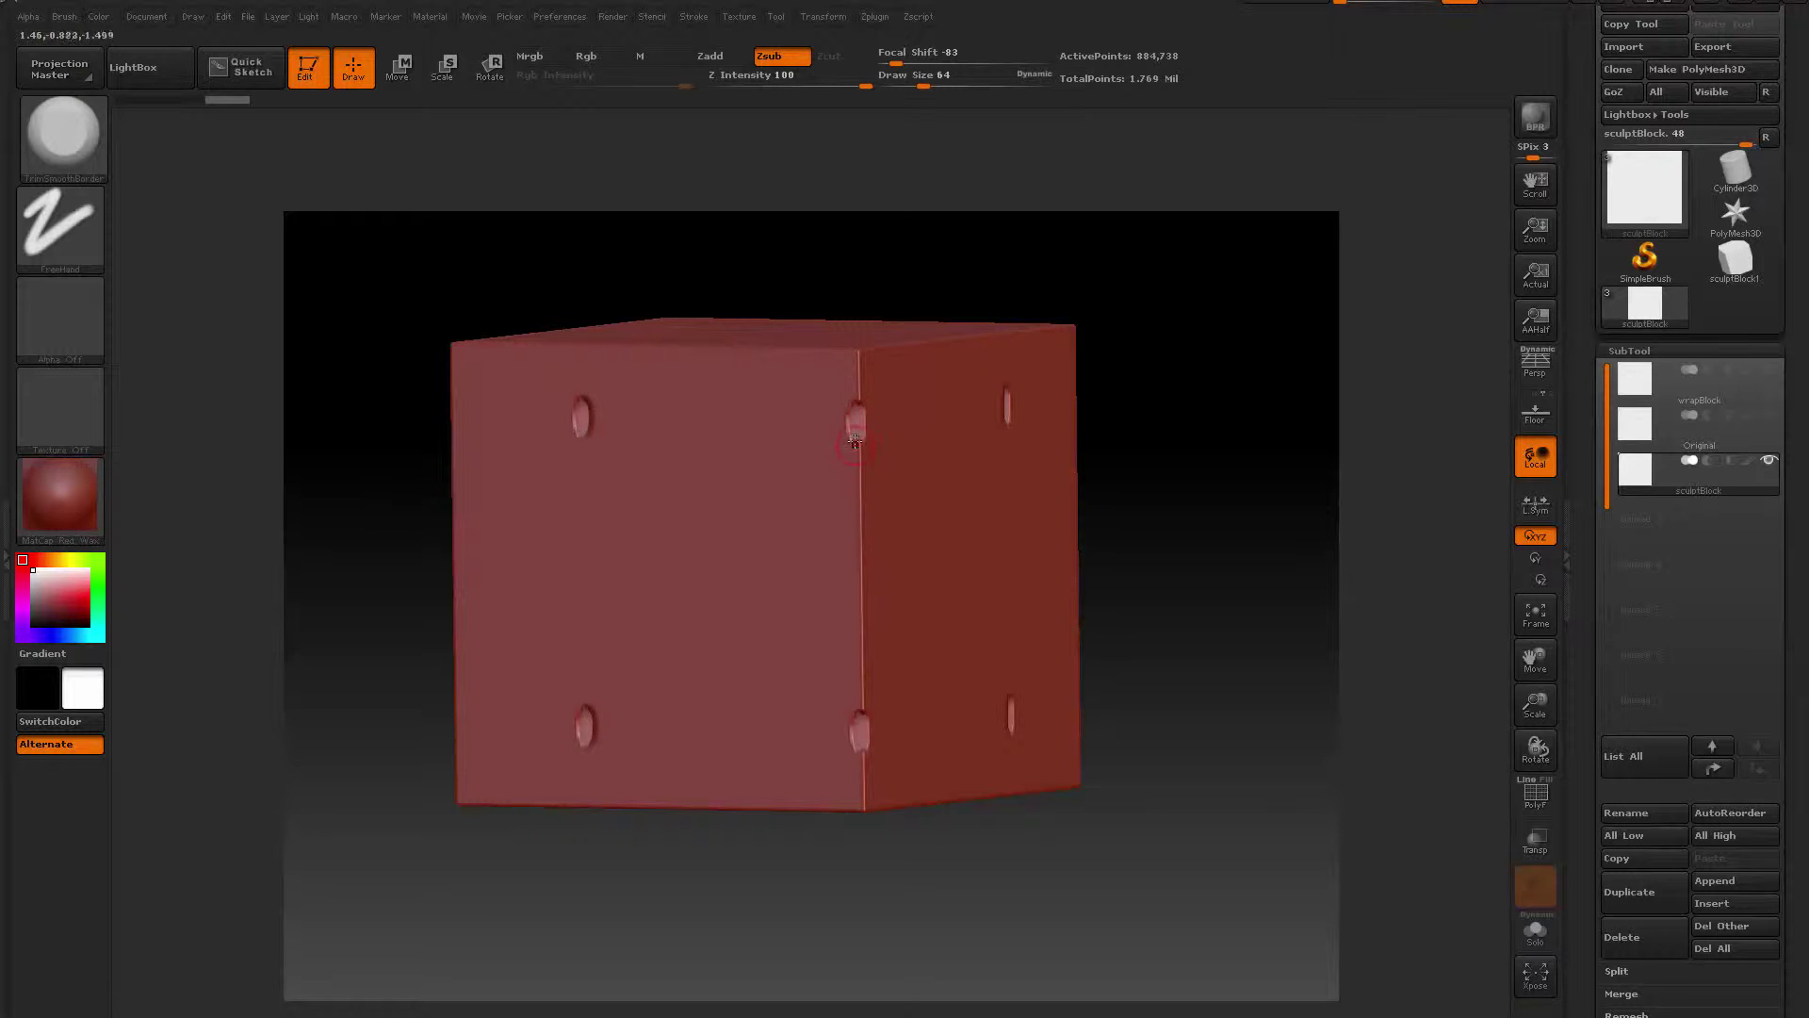
left_click_drag(860, 460, 864, 726)
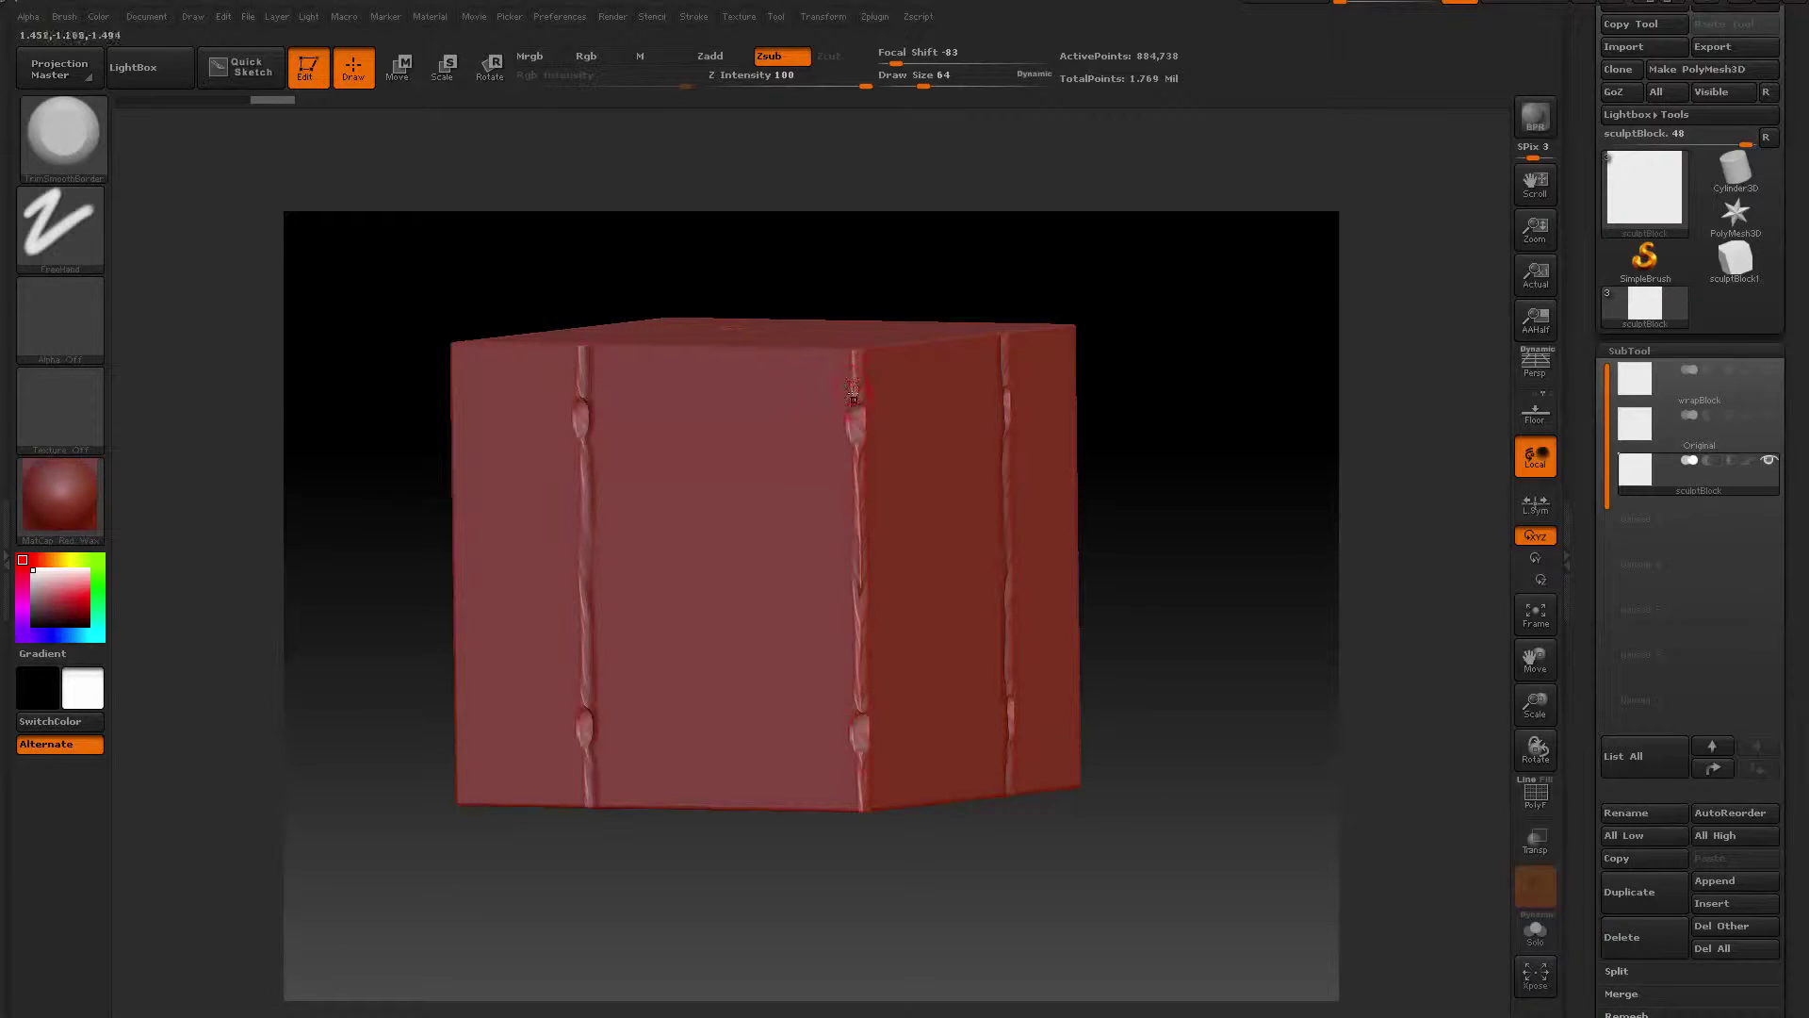
mouse_move(1204, 350)
left_mouse_down()
mouse_move(1171, 383)
mouse_move(1197, 414)
left_mouse_up()
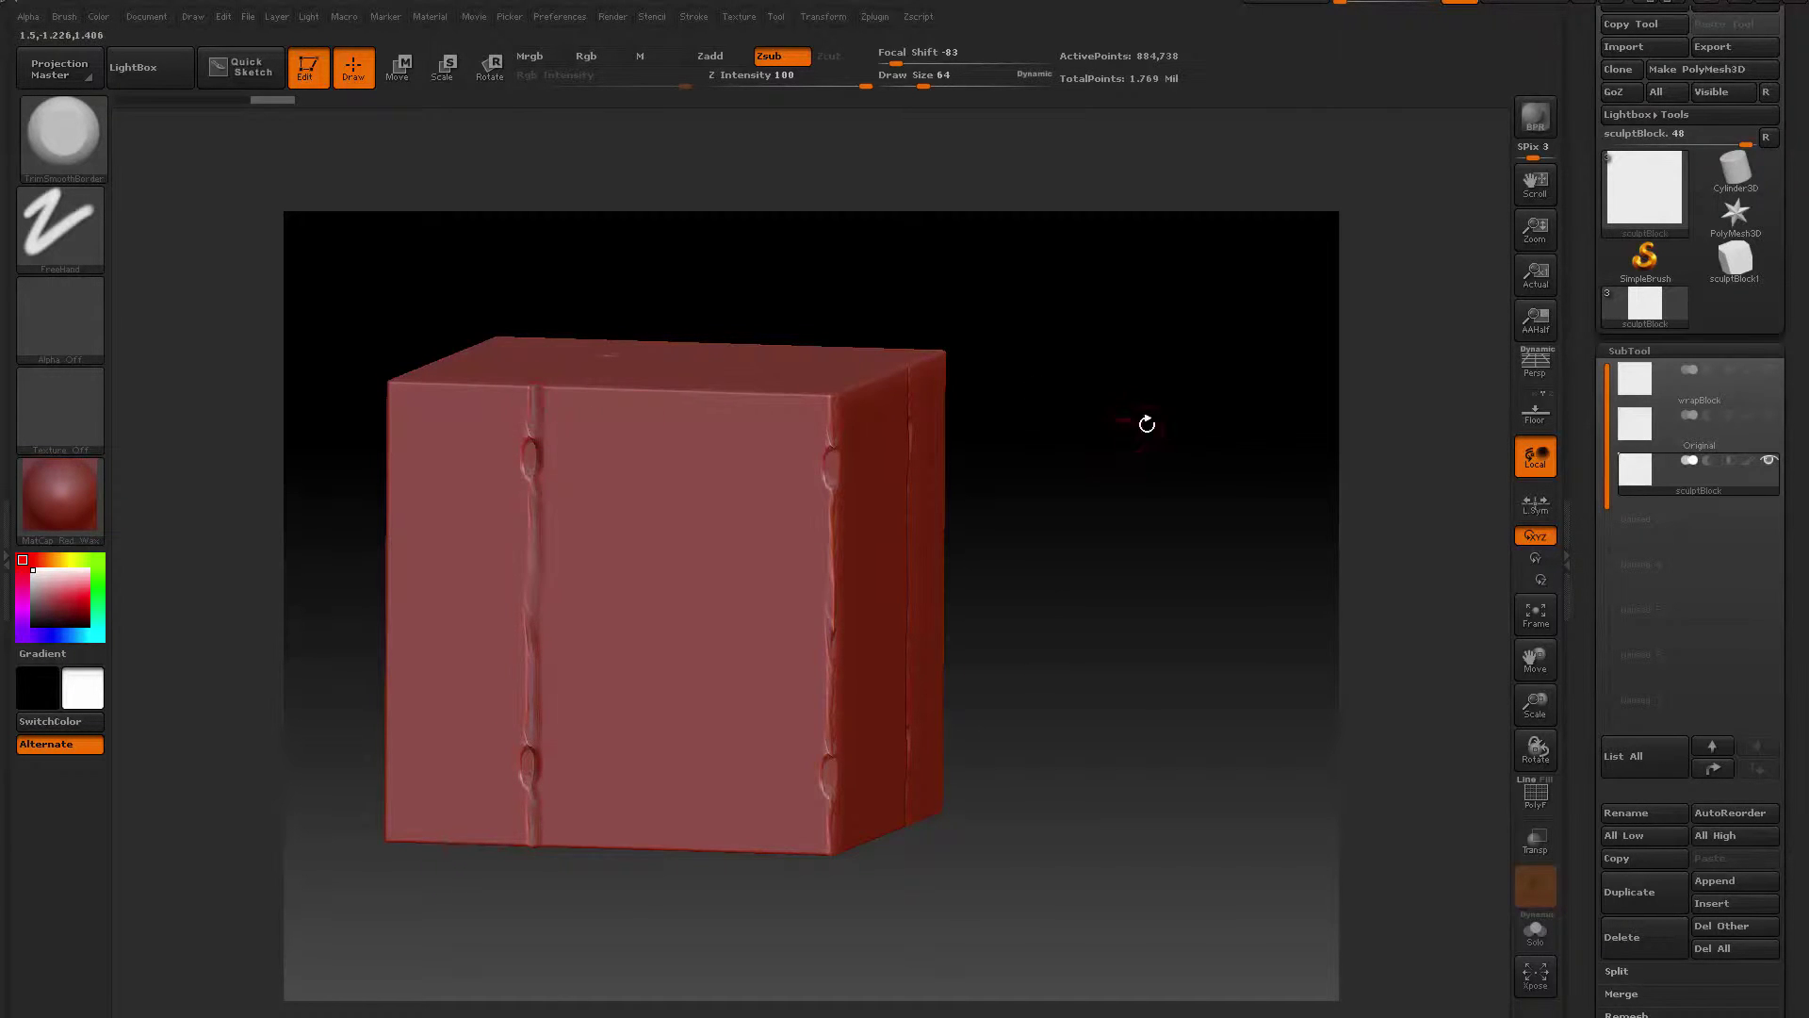
mouse_move(1143, 420)
left_mouse_down()
mouse_move(1143, 465)
mouse_move(1140, 428)
mouse_move(1140, 445)
mouse_move(1324, 452)
left_mouse_up()
key("ctrl+z")
key("ctrl+z")
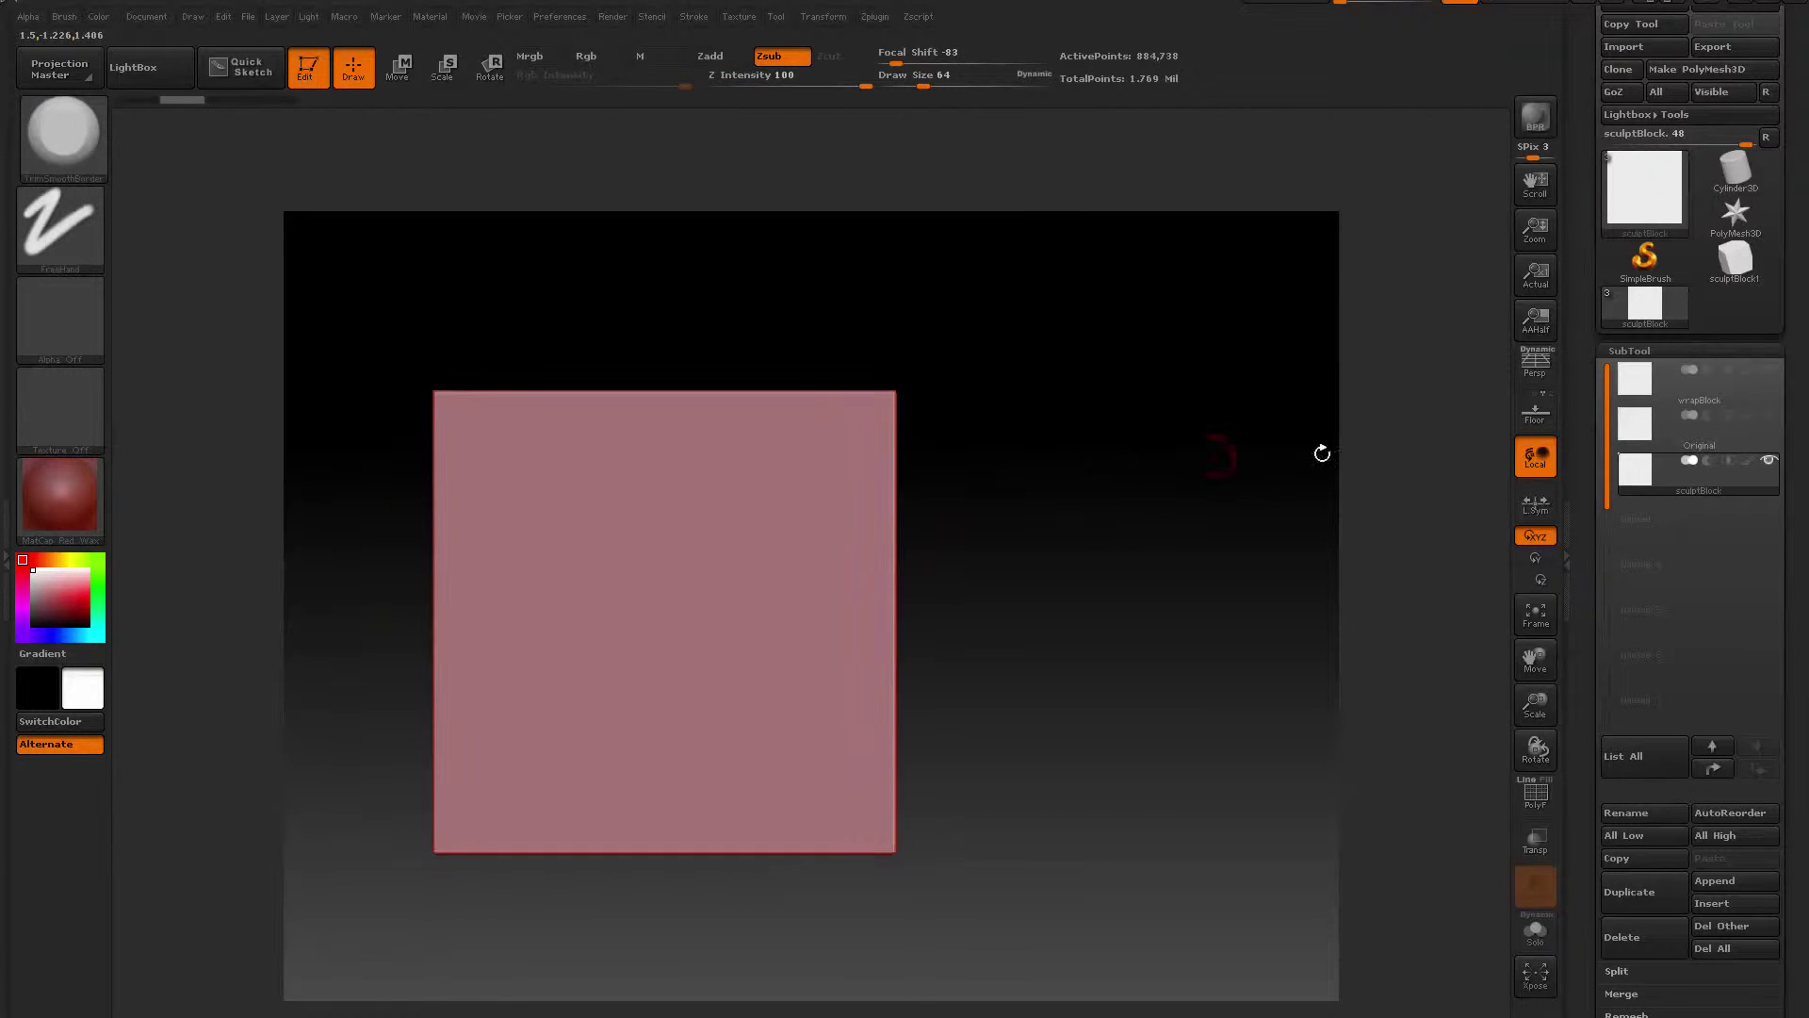
Mask a corner column two grid squares wide through the cube and invert the mask to leave only that vertical edge strip editable
left_click(1540, 799)
left_click_drag(1131, 456, 1142, 534)
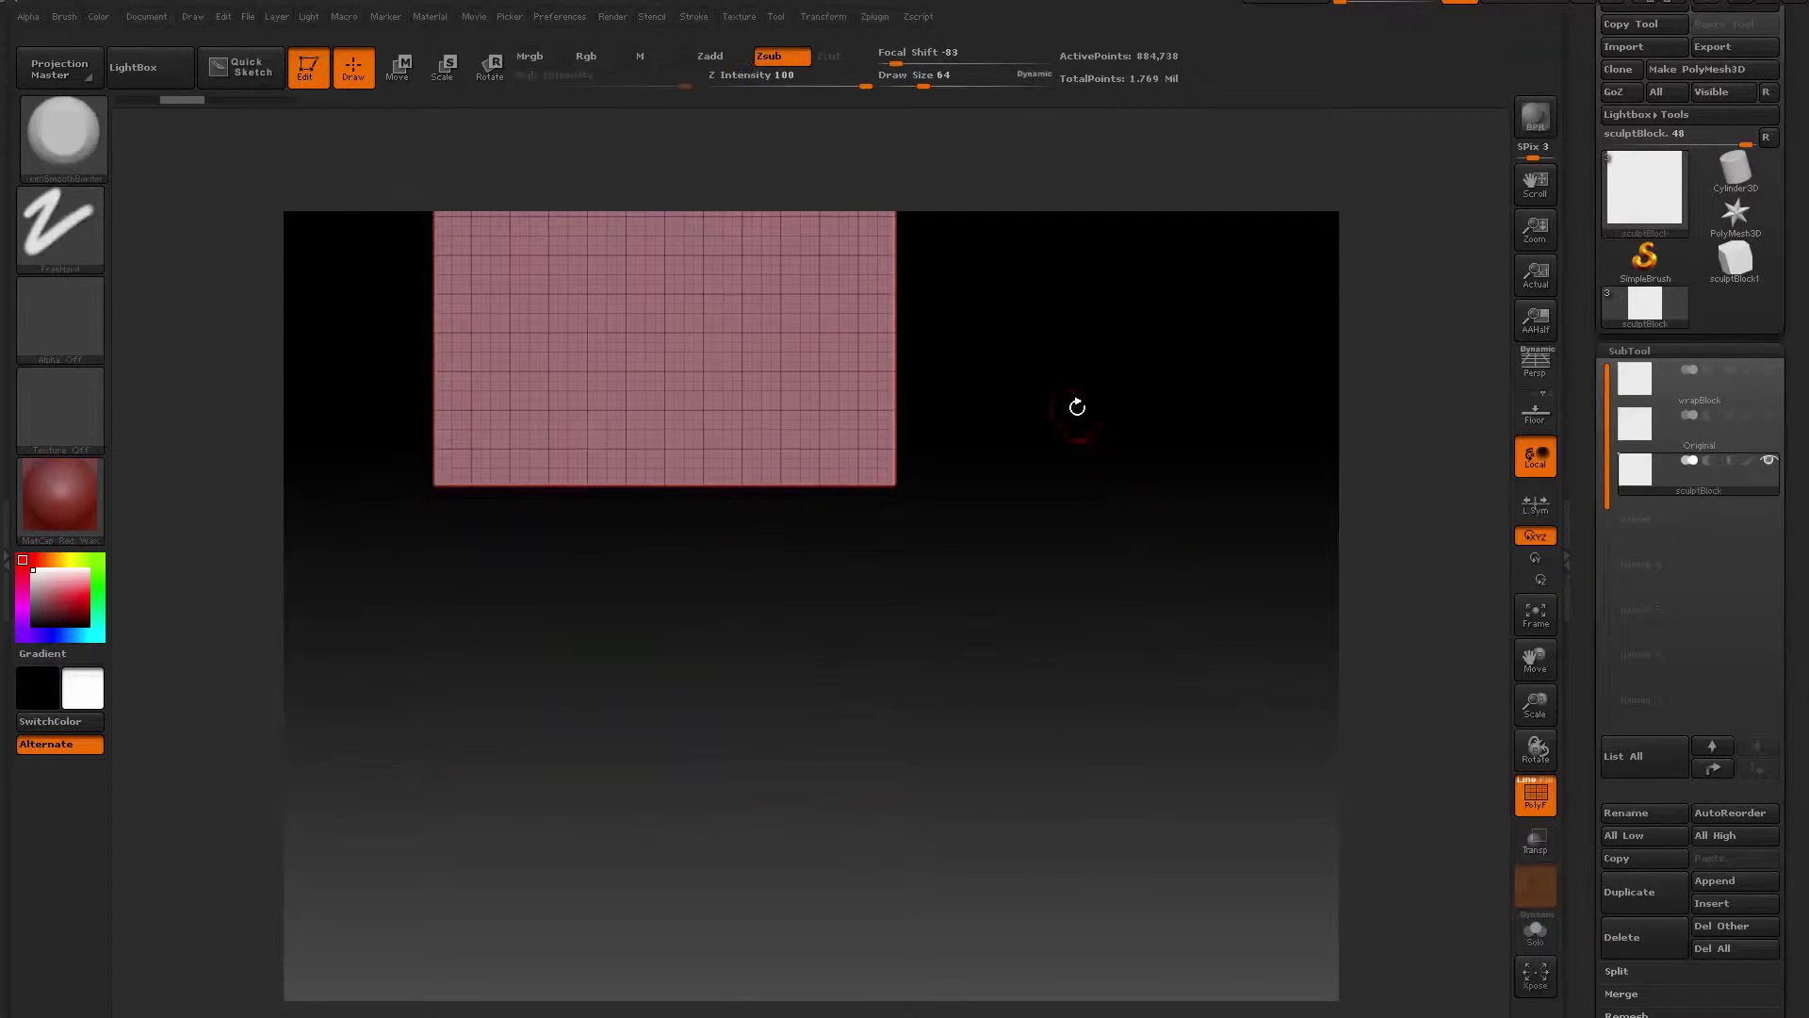
left_click_drag(1078, 404, 1082, 439)
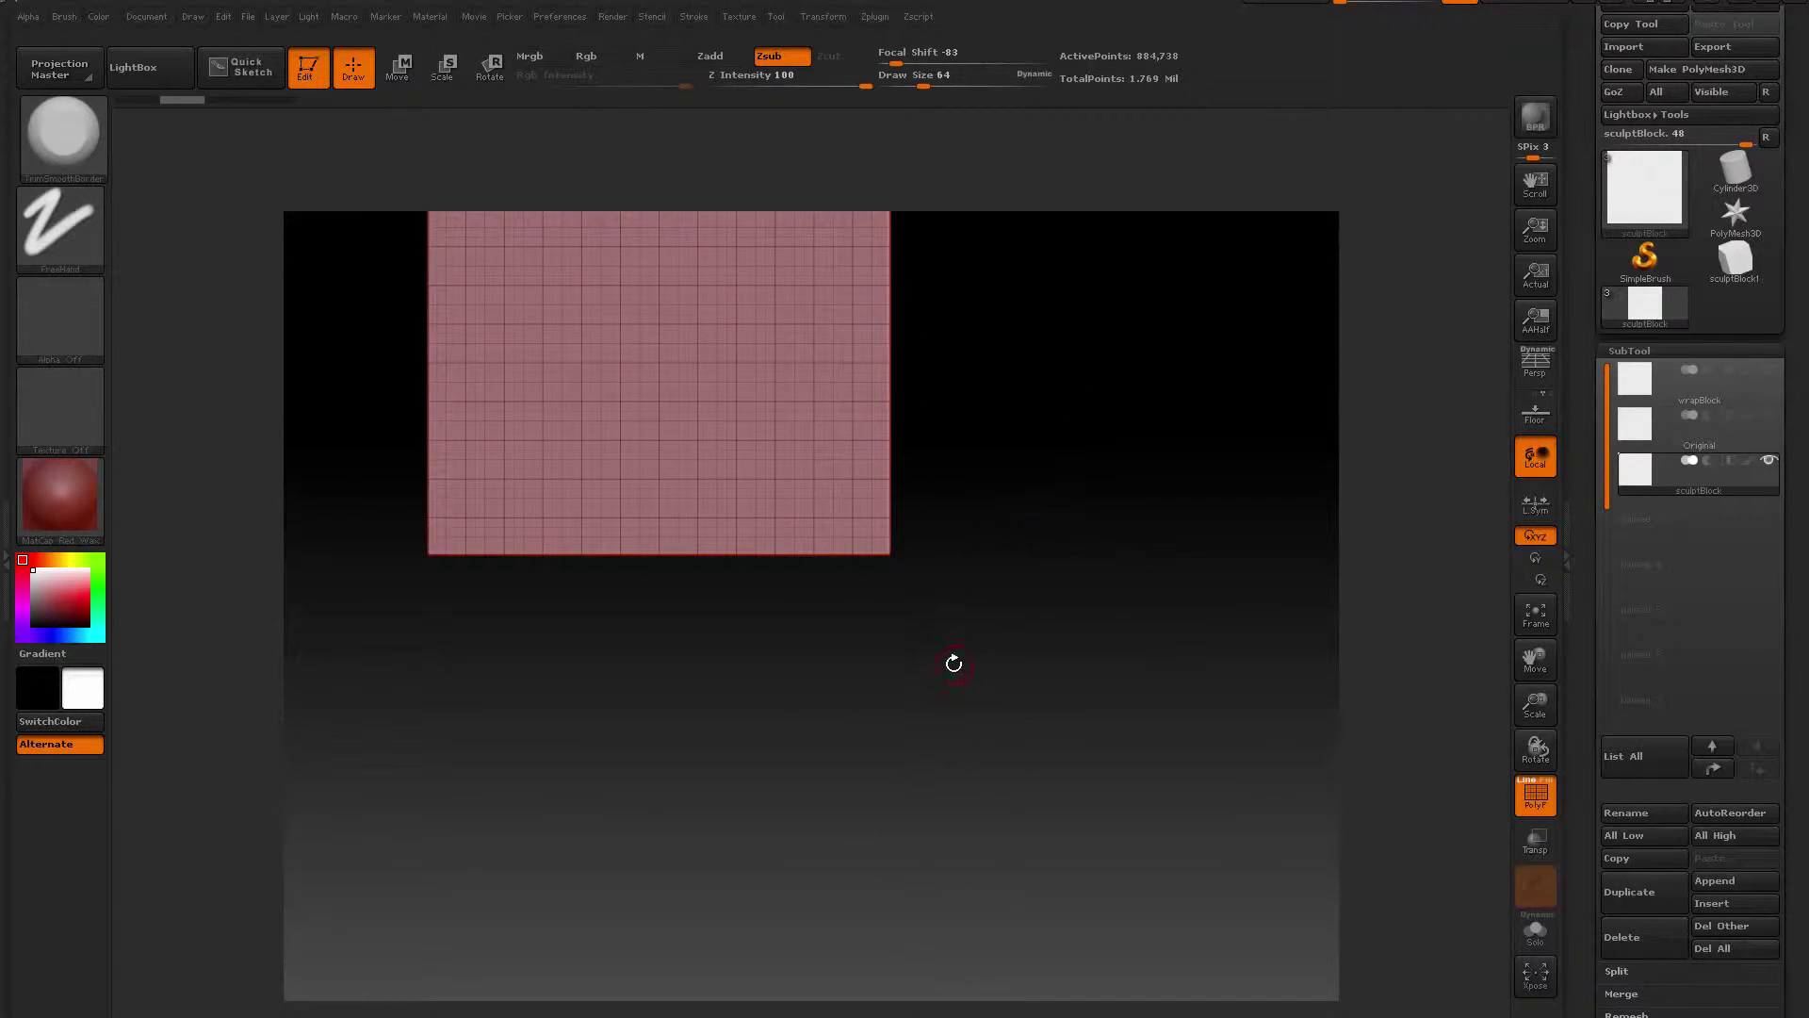
mouse_move(948, 548)
left_mouse_down()
mouse_move(993, 578)
mouse_move(1009, 645)
mouse_move(901, 594)
mouse_move(830, 531)
left_mouse_up()
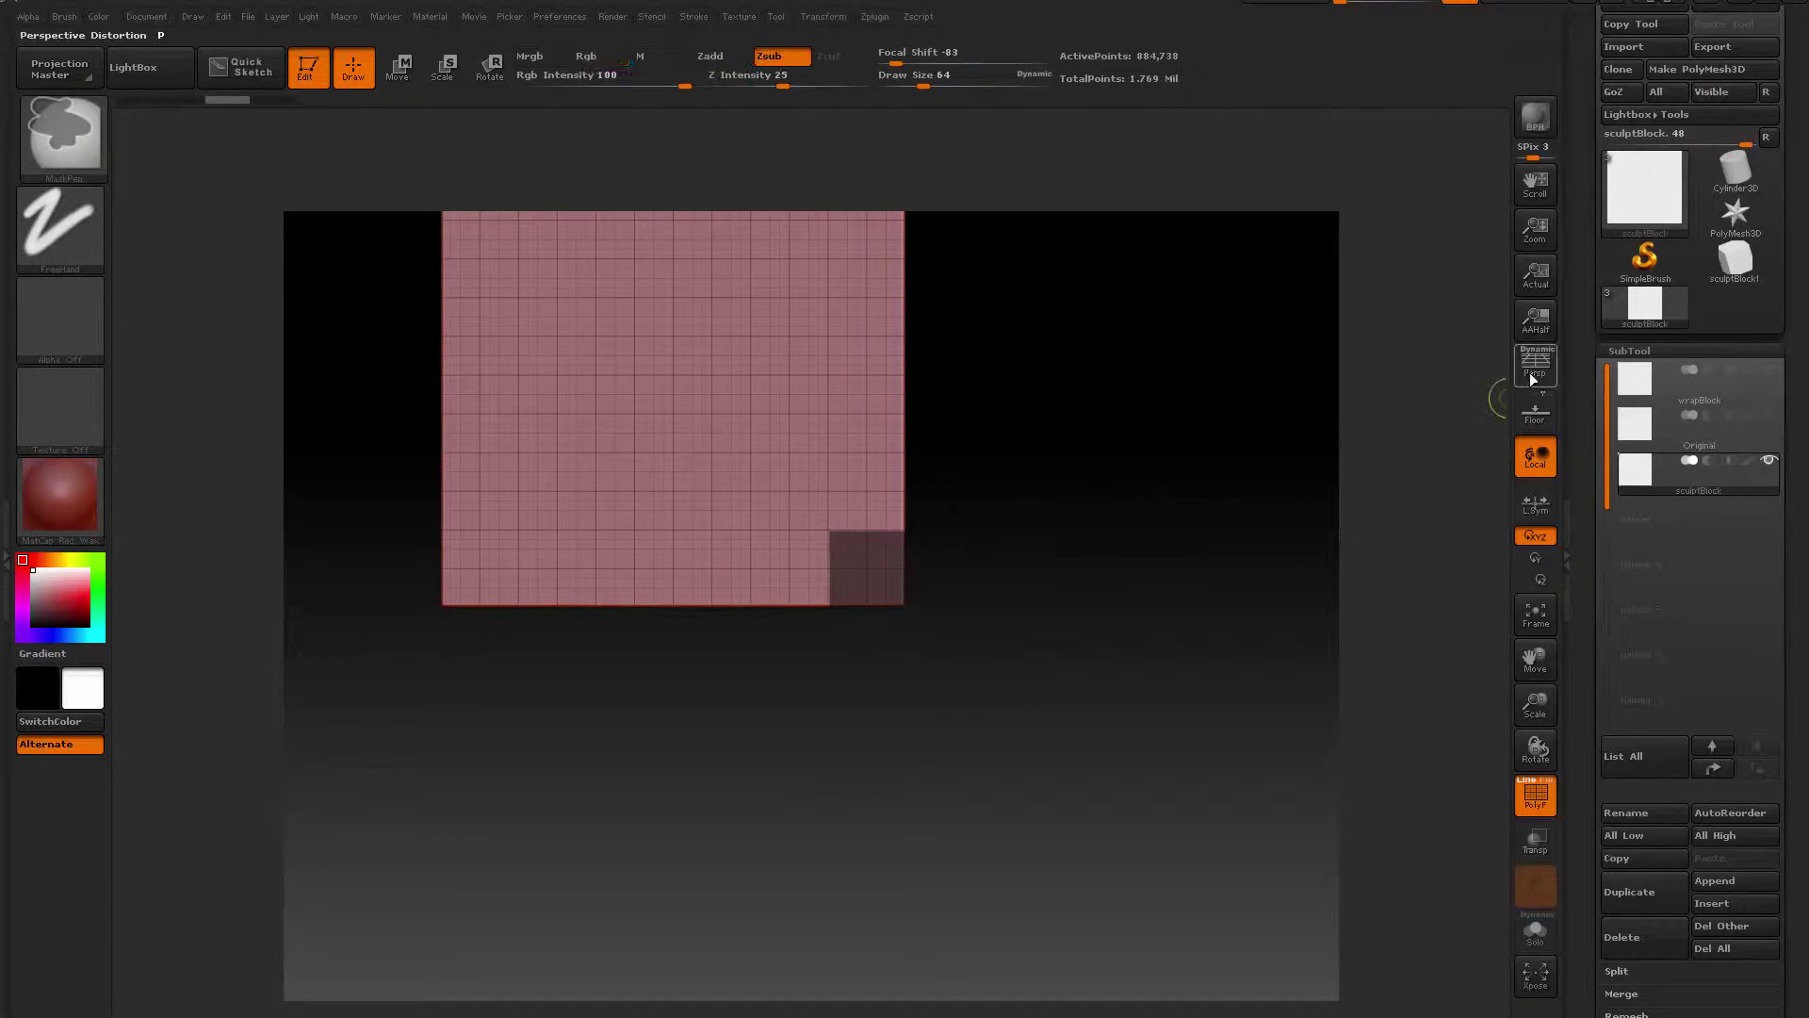
left_click(1536, 411)
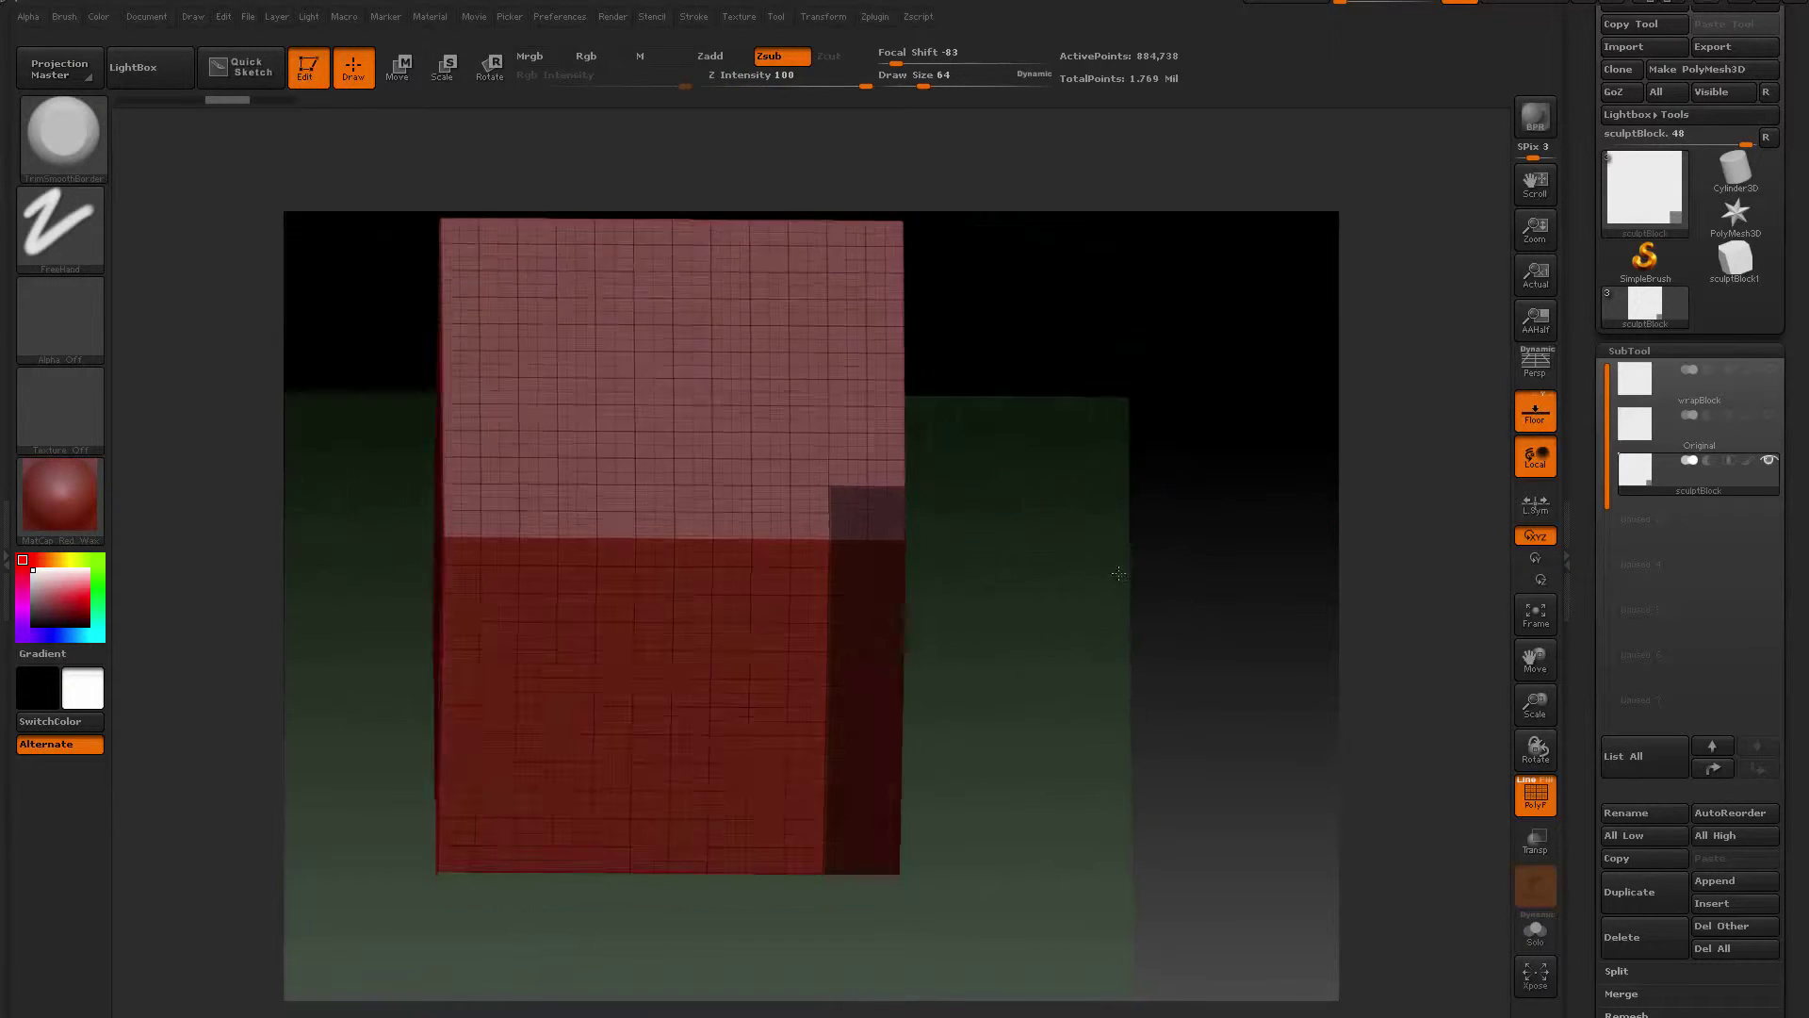
mouse_move(1064, 646)
left_mouse_down()
mouse_move(1099, 513)
mouse_move(1083, 484)
left_mouse_up()
key("ctrl")
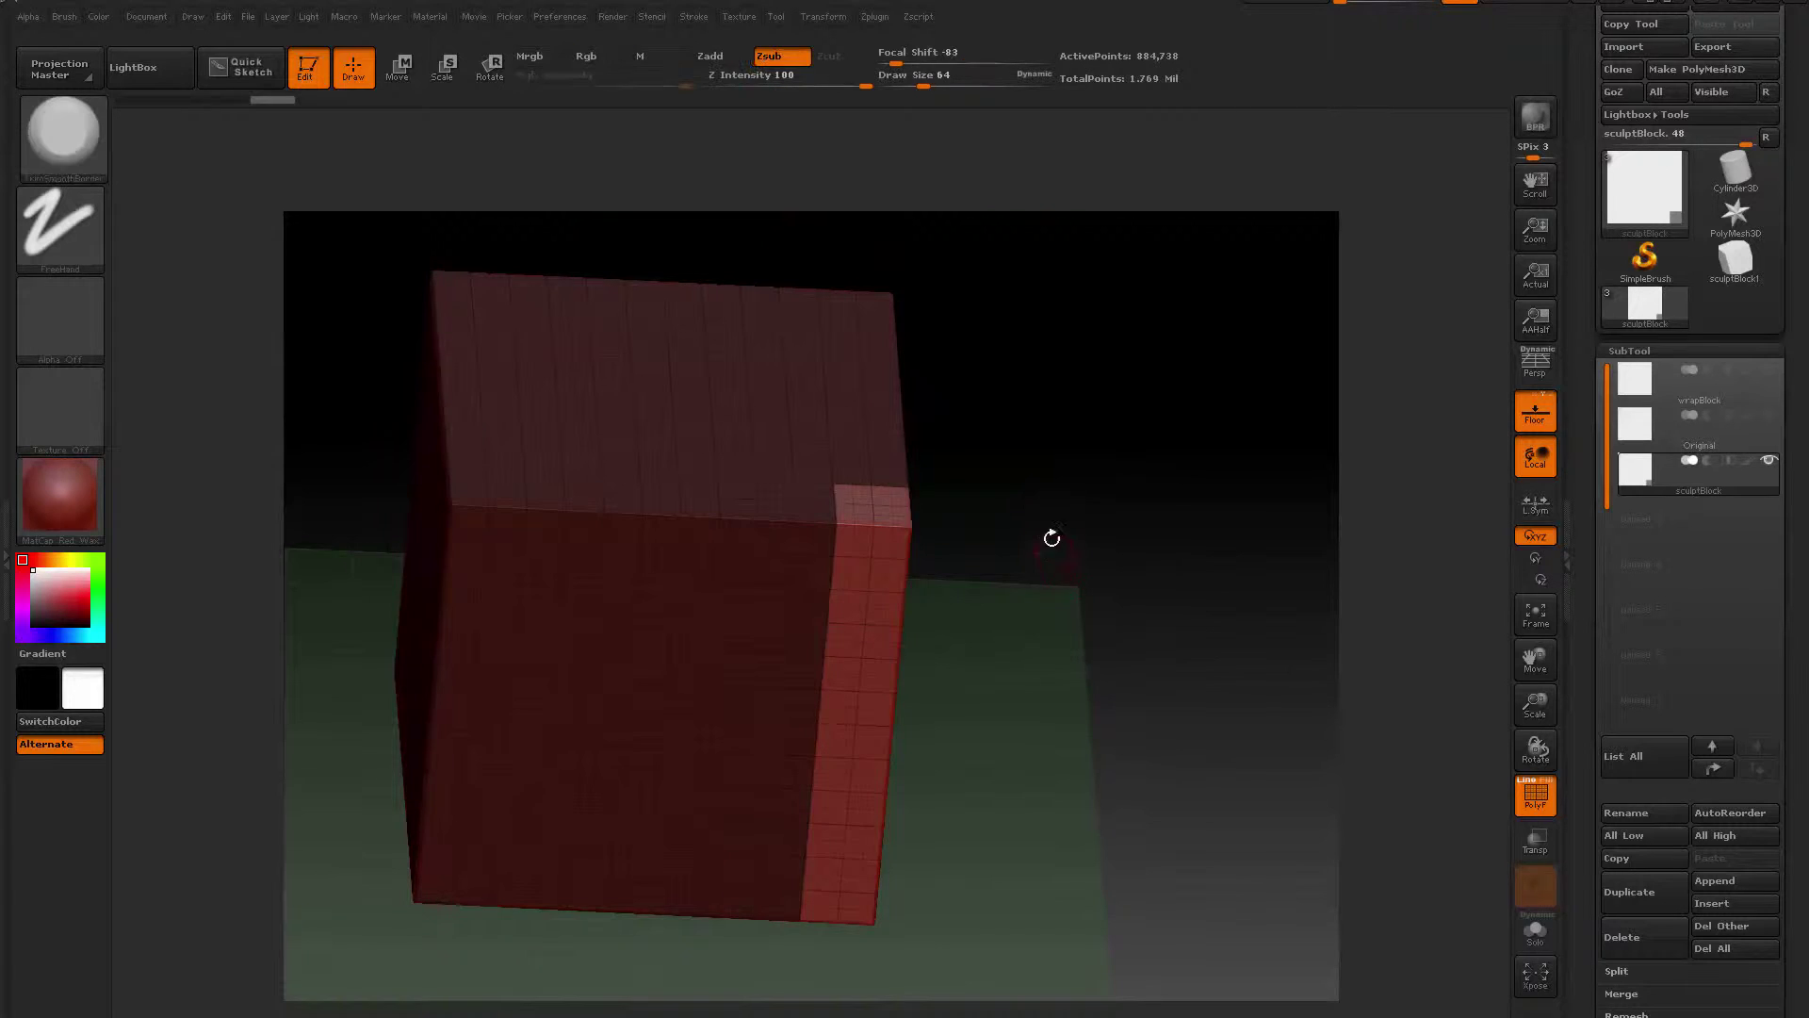
left_click_drag(1050, 537, 1048, 464)
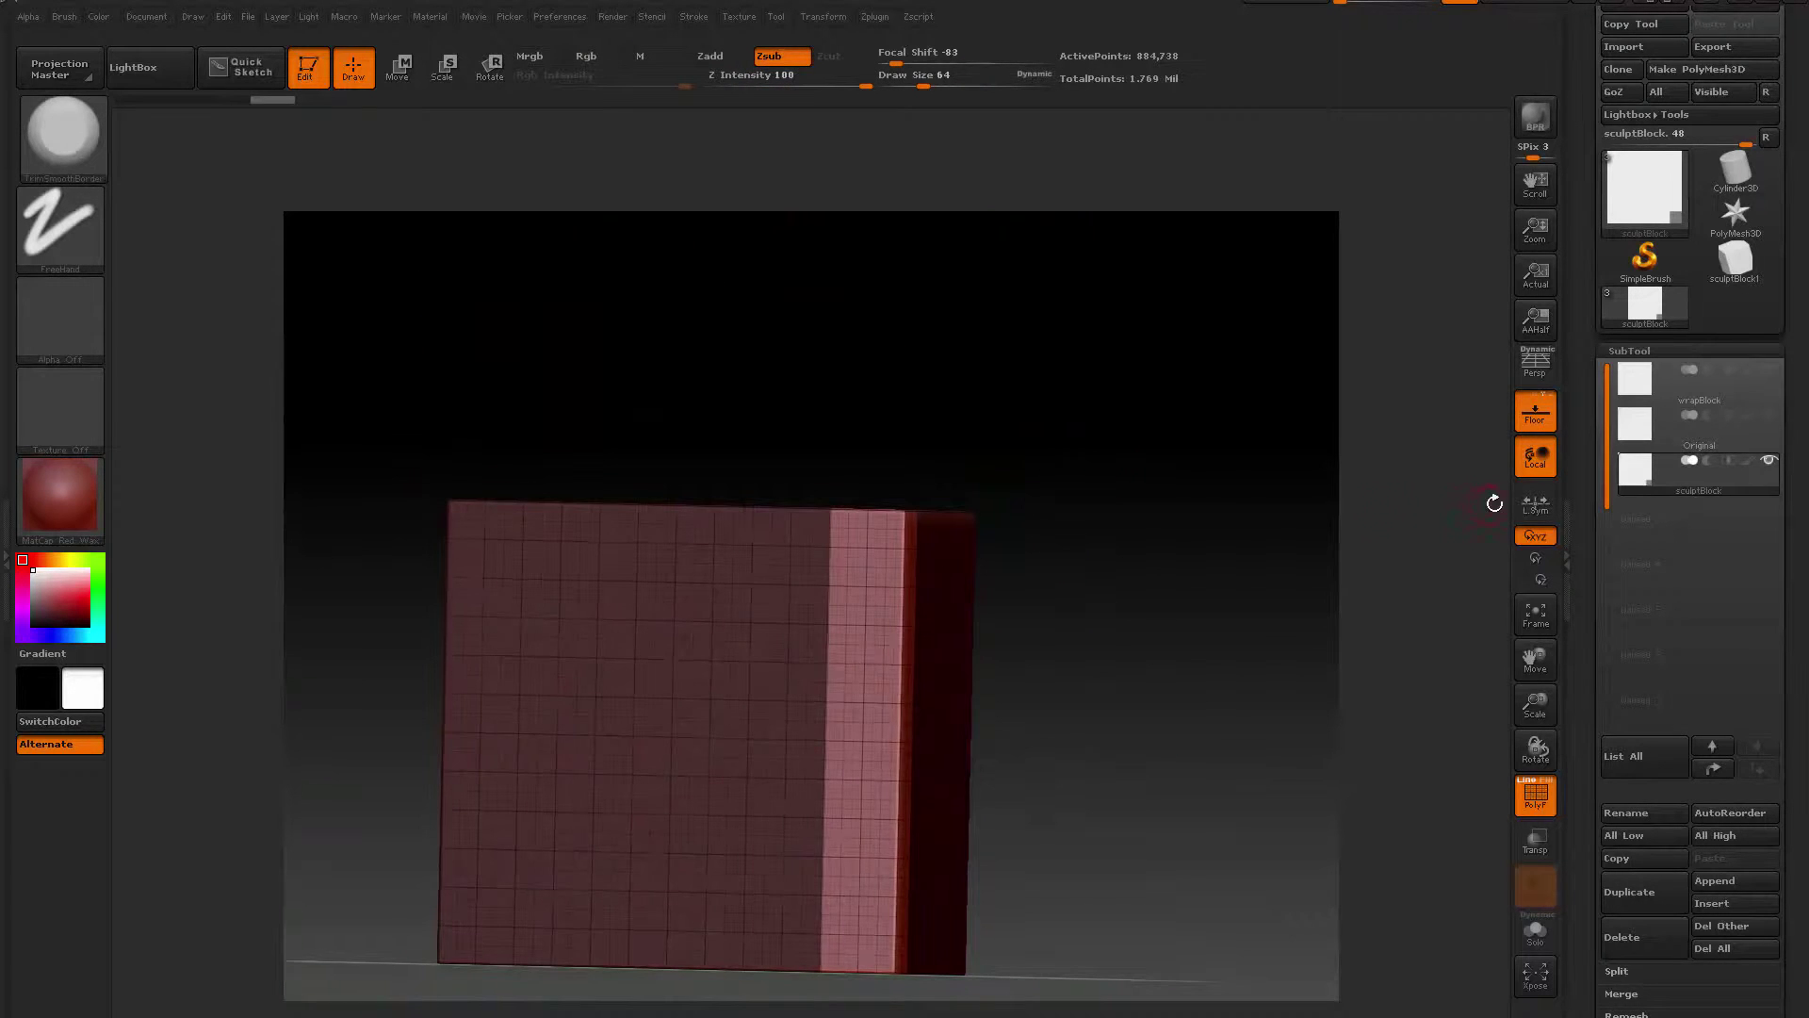
Turn off the floor grid and the polyframe wireframe around the masked block
left_click(1535, 412)
left_click_drag(1413, 471, 1159, 537)
left_click(1538, 801)
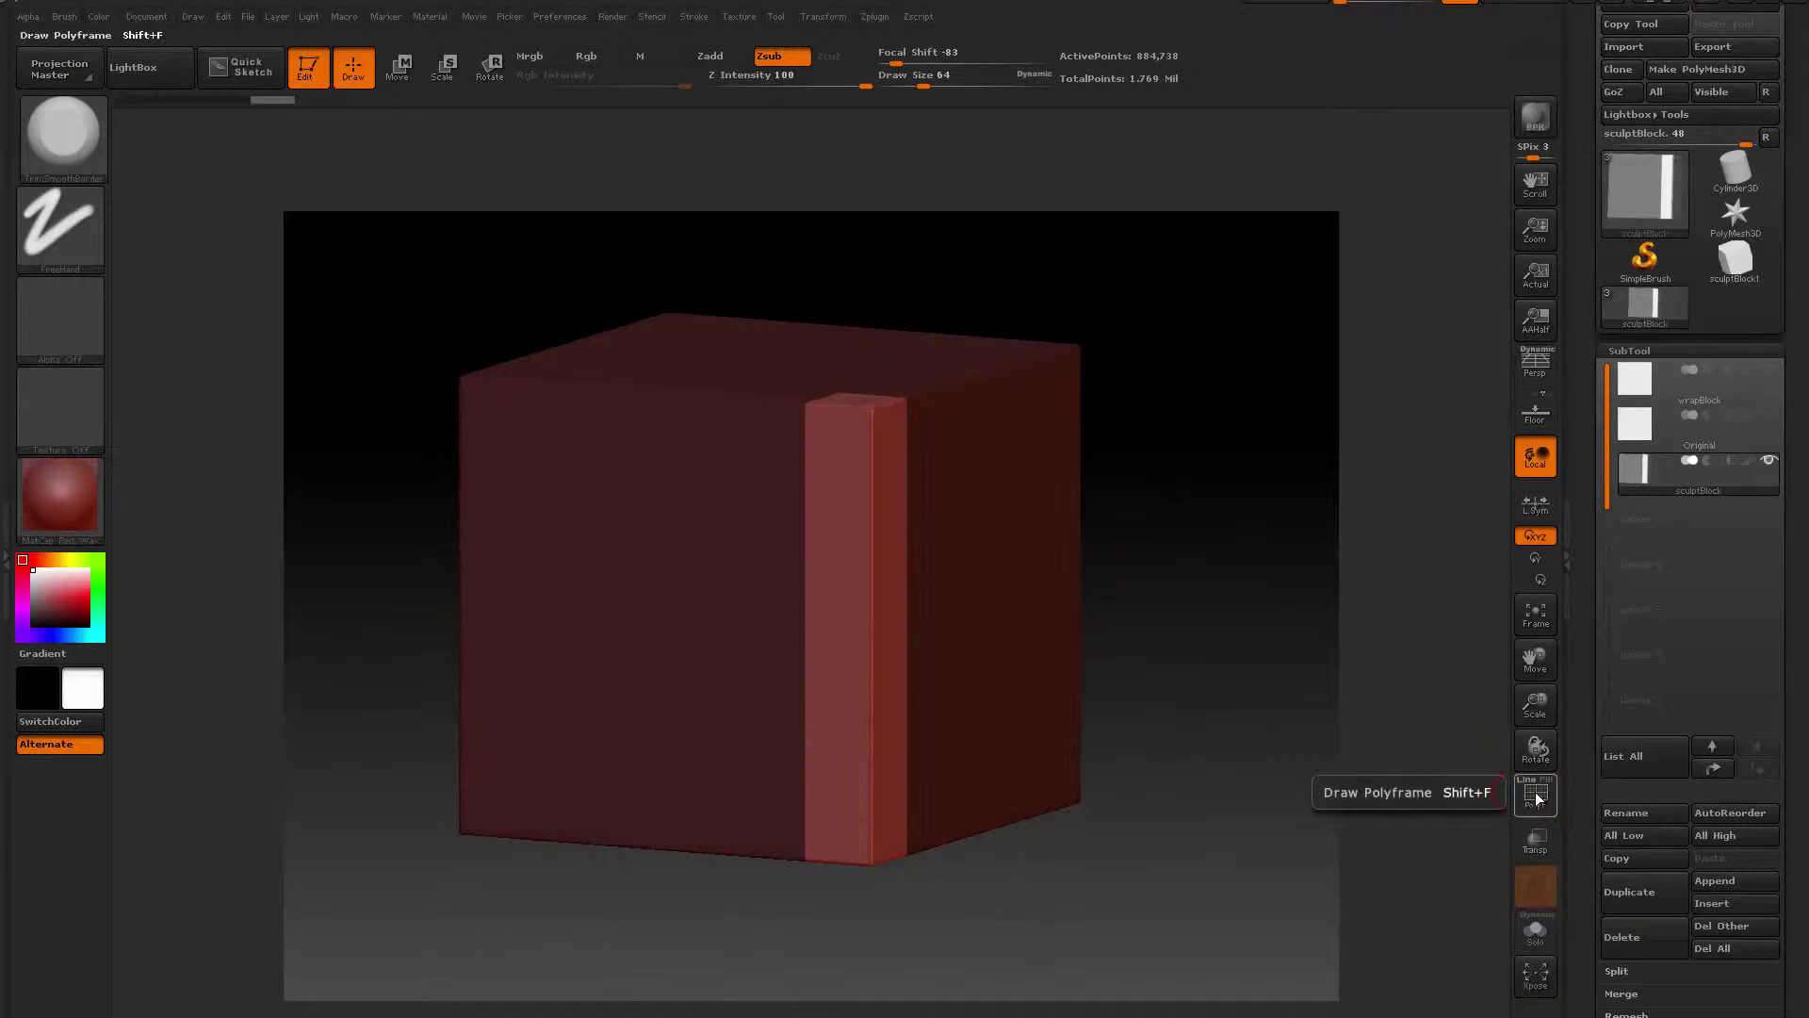
Carve the unmasked vertical edge strip along its length with TrimSmoothBorder strokes to break up the straight corner
left_click_drag(1196, 468, 1225, 545)
left_click_drag(1100, 518, 1037, 546, "alt")
left_click_drag(943, 449, 940, 609)
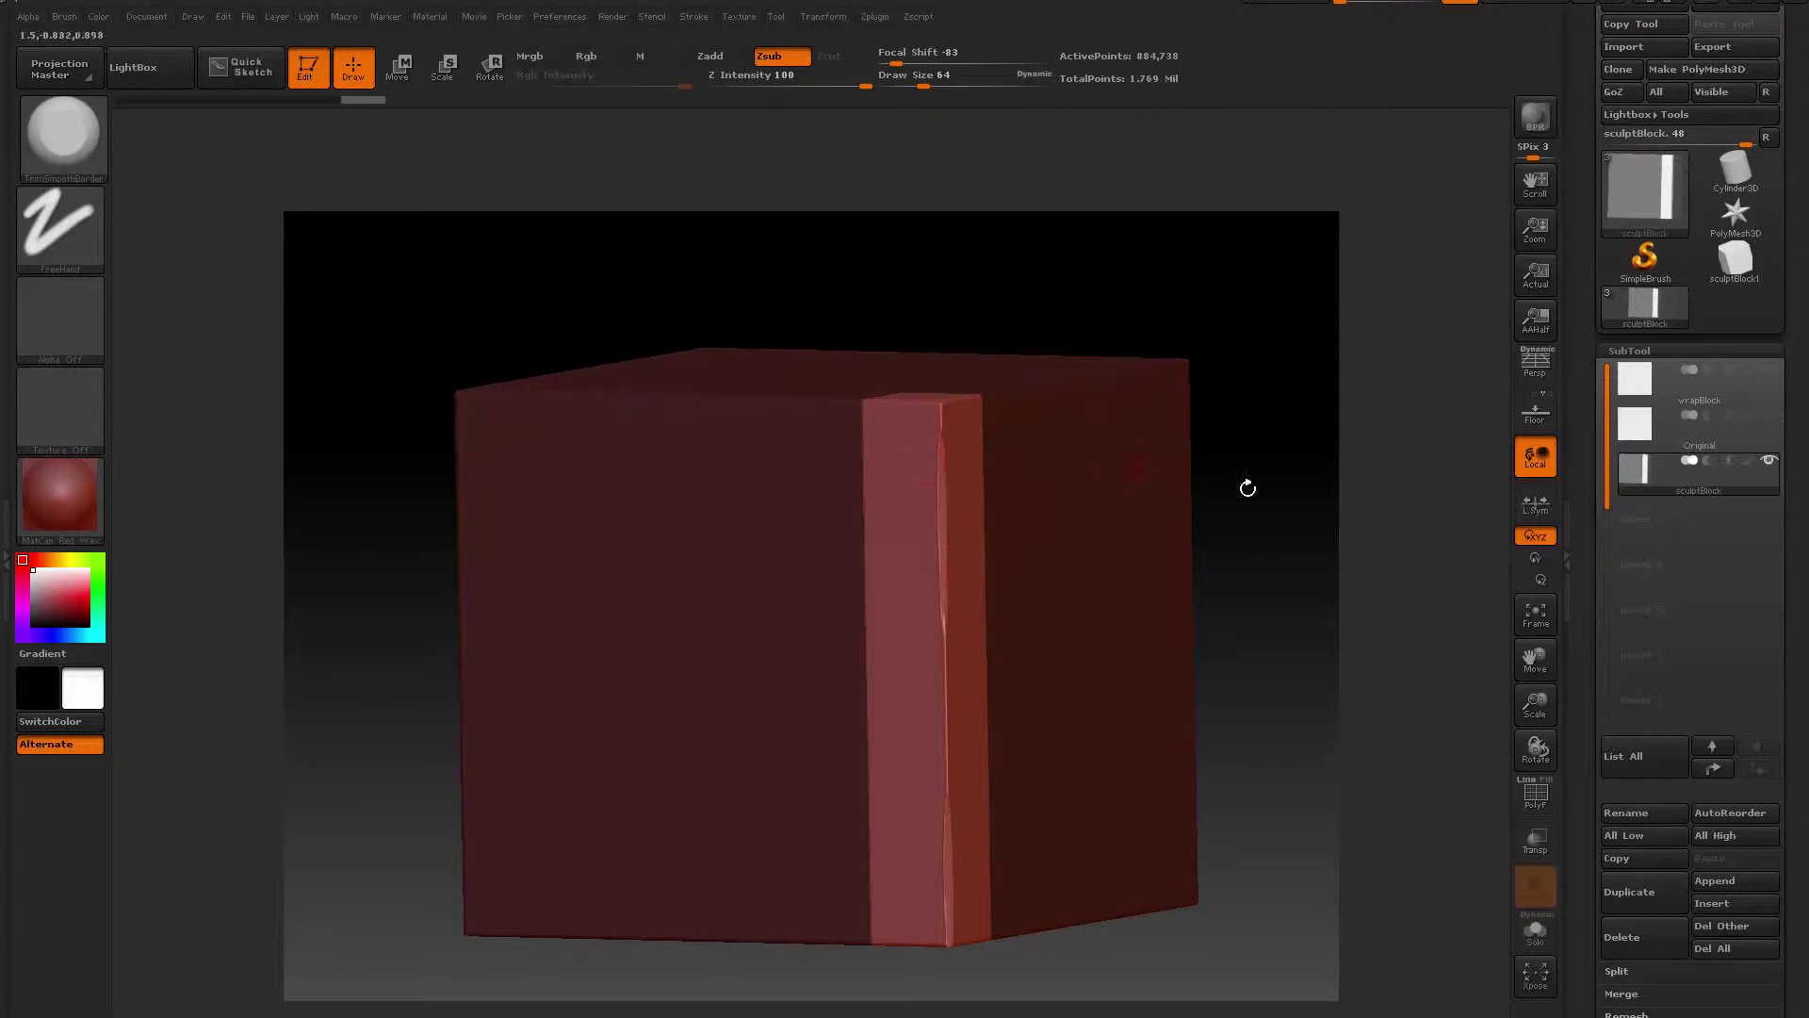
left_click_drag(1355, 493, 1277, 287, "alt")
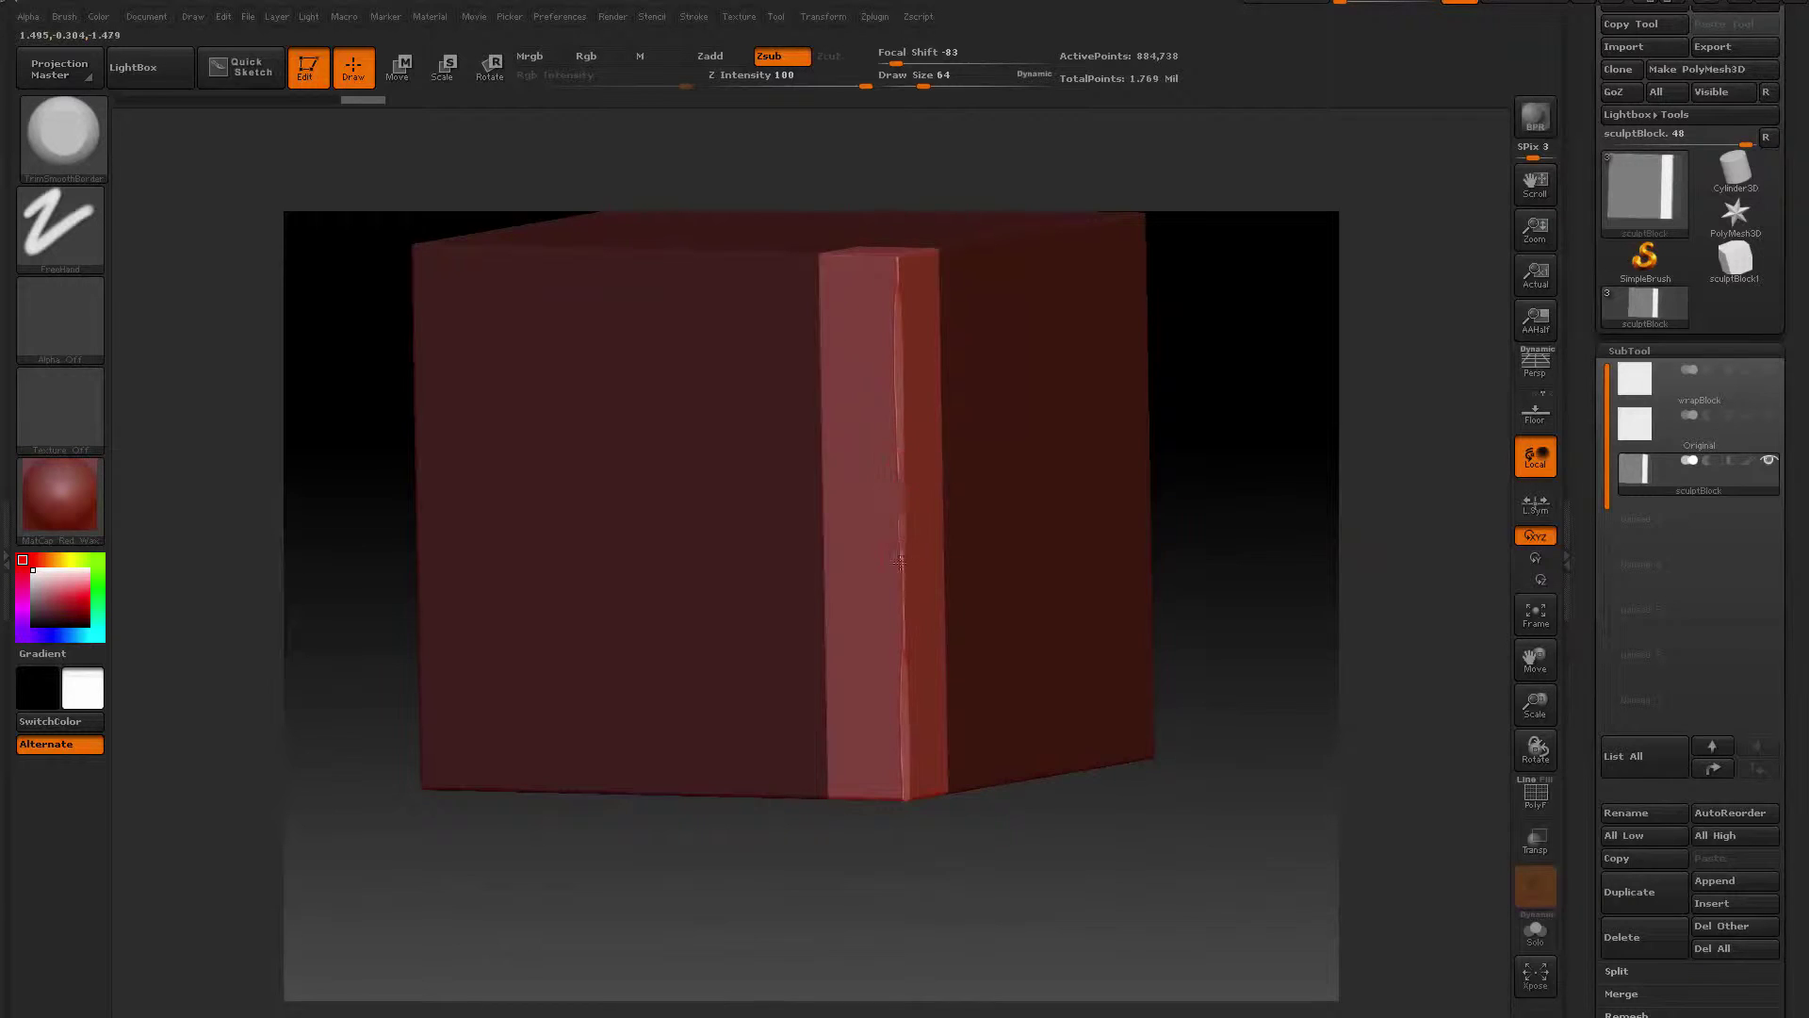
mouse_move(900, 563)
left_mouse_down()
mouse_move(898, 665)
mouse_move(898, 619)
left_mouse_up()
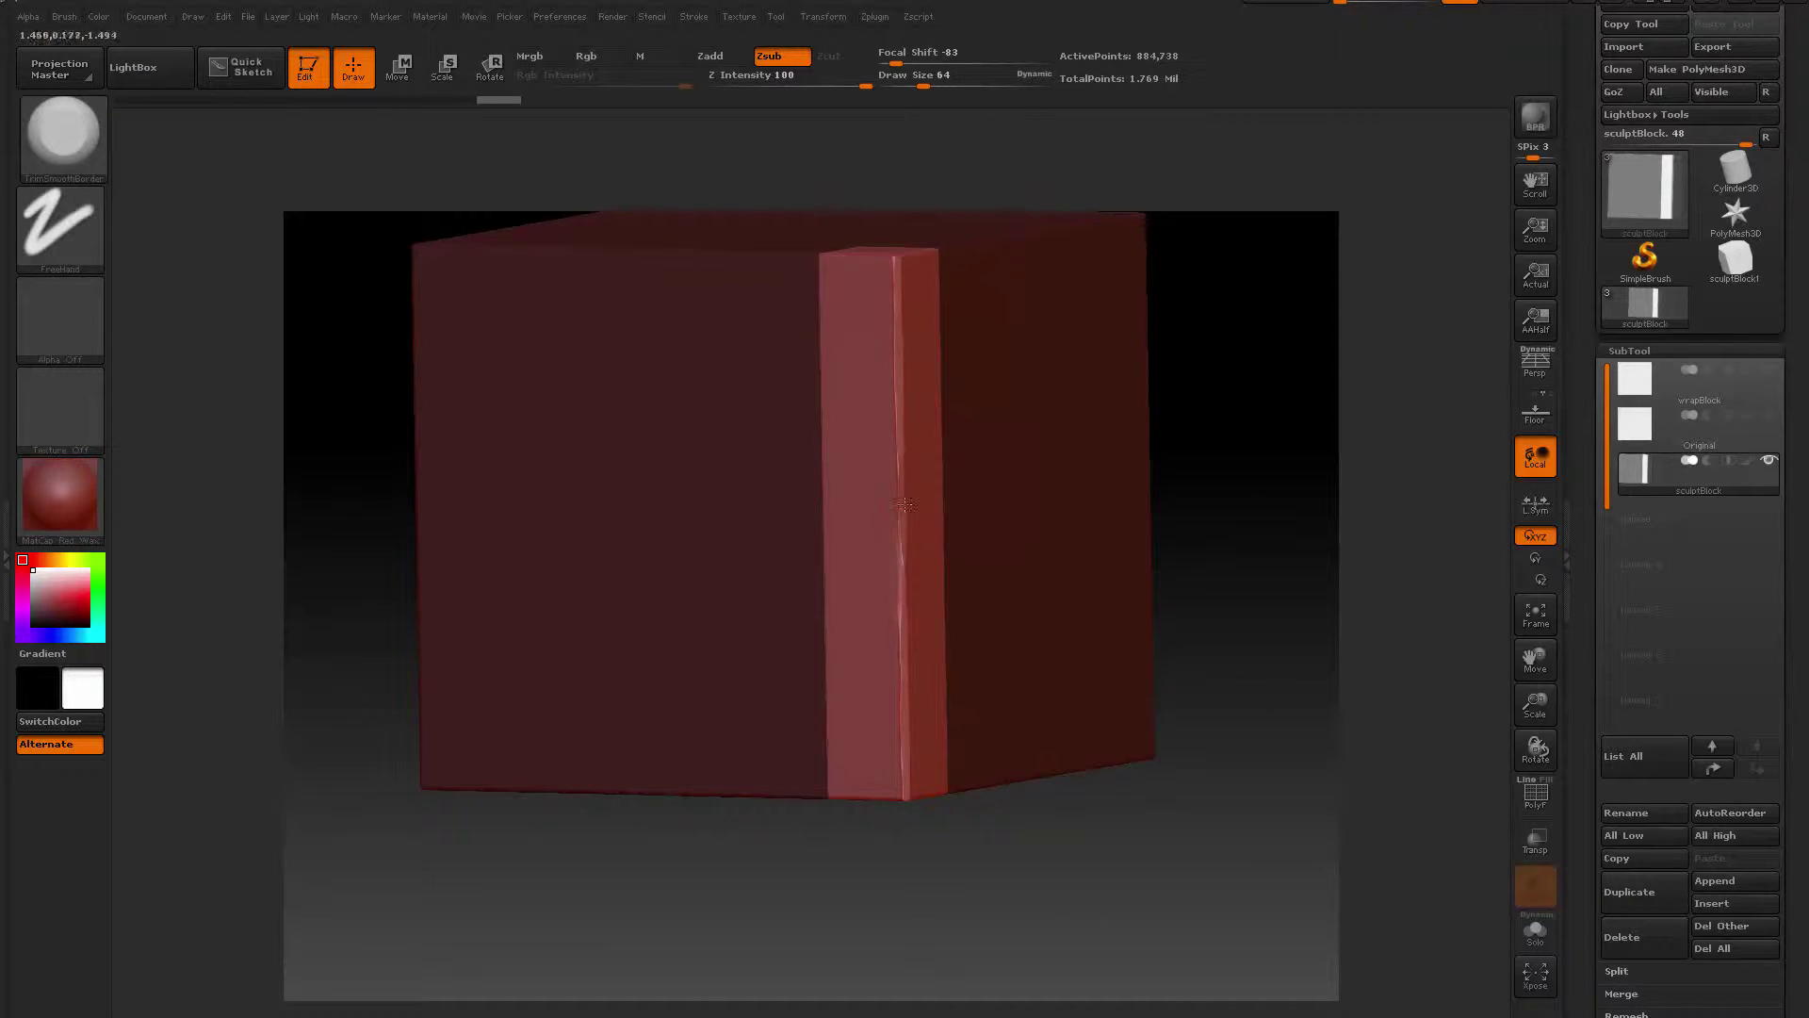
Cut a deeper chip around the middle of the vertical edge and trim the edge just above it with TrimSmoothBorder
left_click_drag(1264, 428, 1282, 454, "alt")
left_click_drag(1282, 454, 1190, 427)
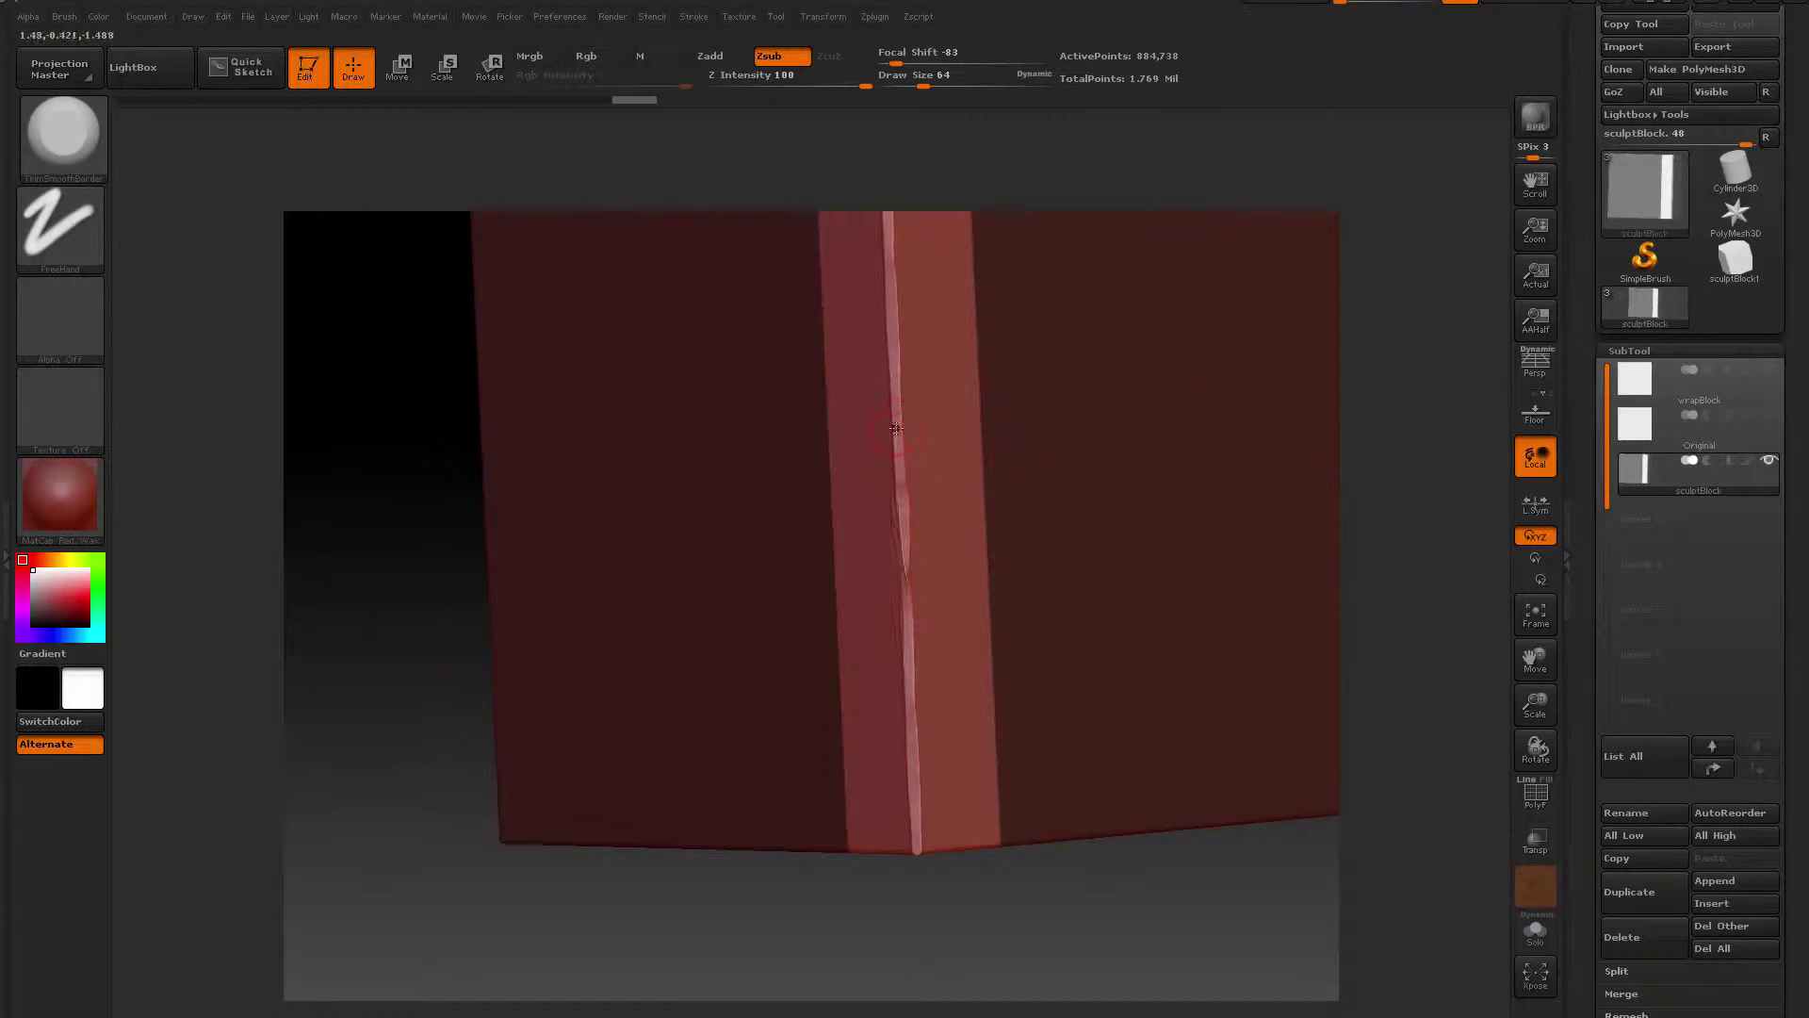
mouse_move(893, 429)
left_mouse_down()
mouse_move(900, 509)
mouse_move(895, 387)
mouse_move(895, 417)
left_mouse_up()
left_click_drag(1364, 383, 1259, 388)
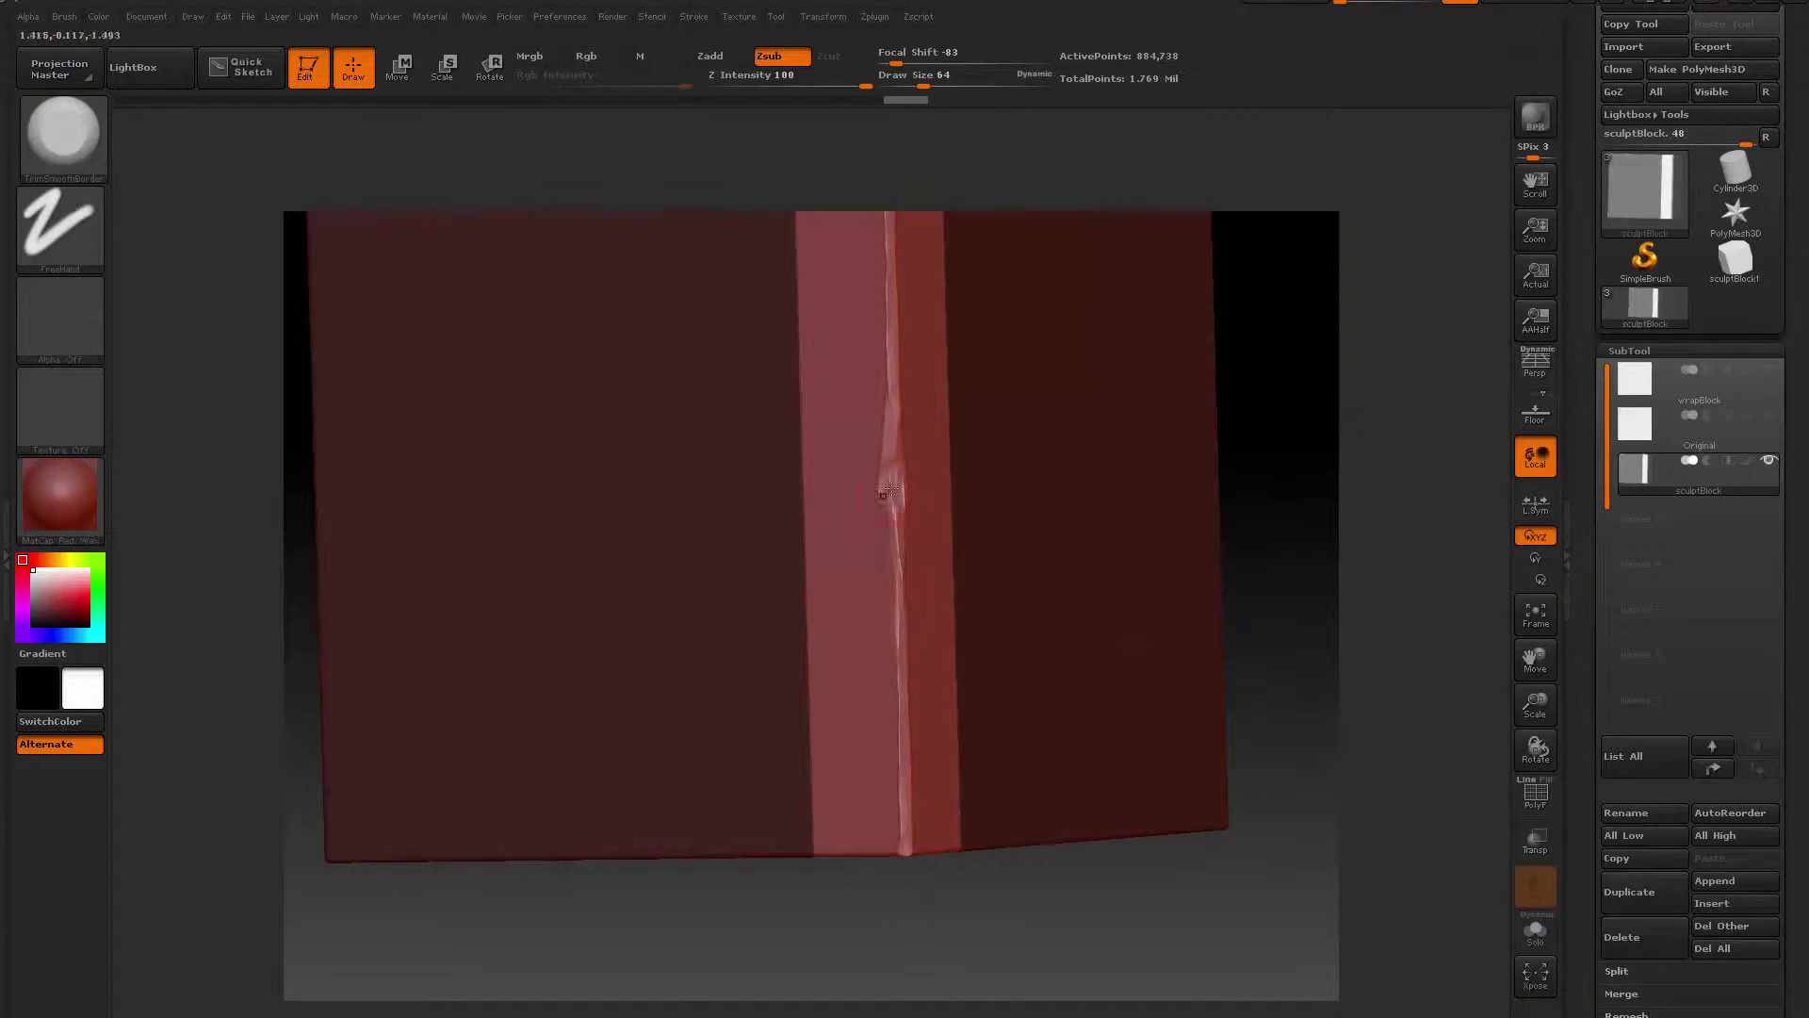
left_click_drag(890, 489, 892, 414)
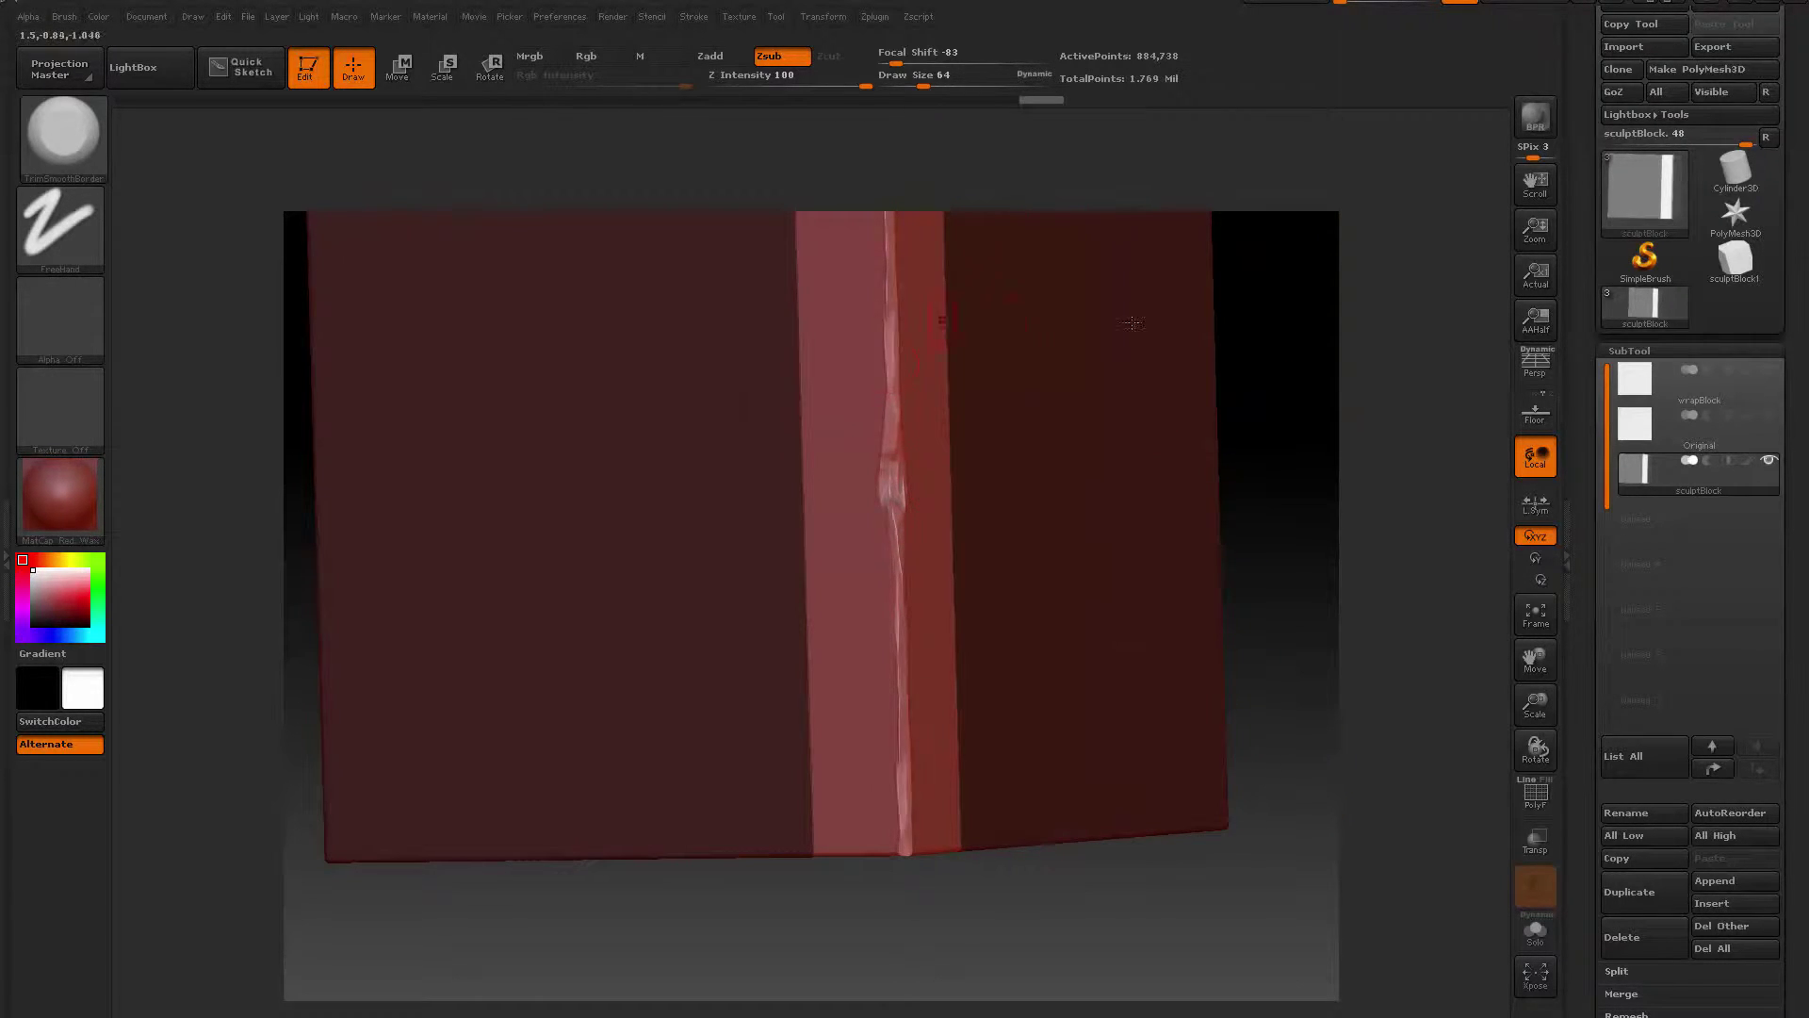
Trim small irregularities into the edge section above the middle chip
left_click_drag(1345, 340, 1361, 516, "alt")
left_click_drag(1249, 341, 1140, 400)
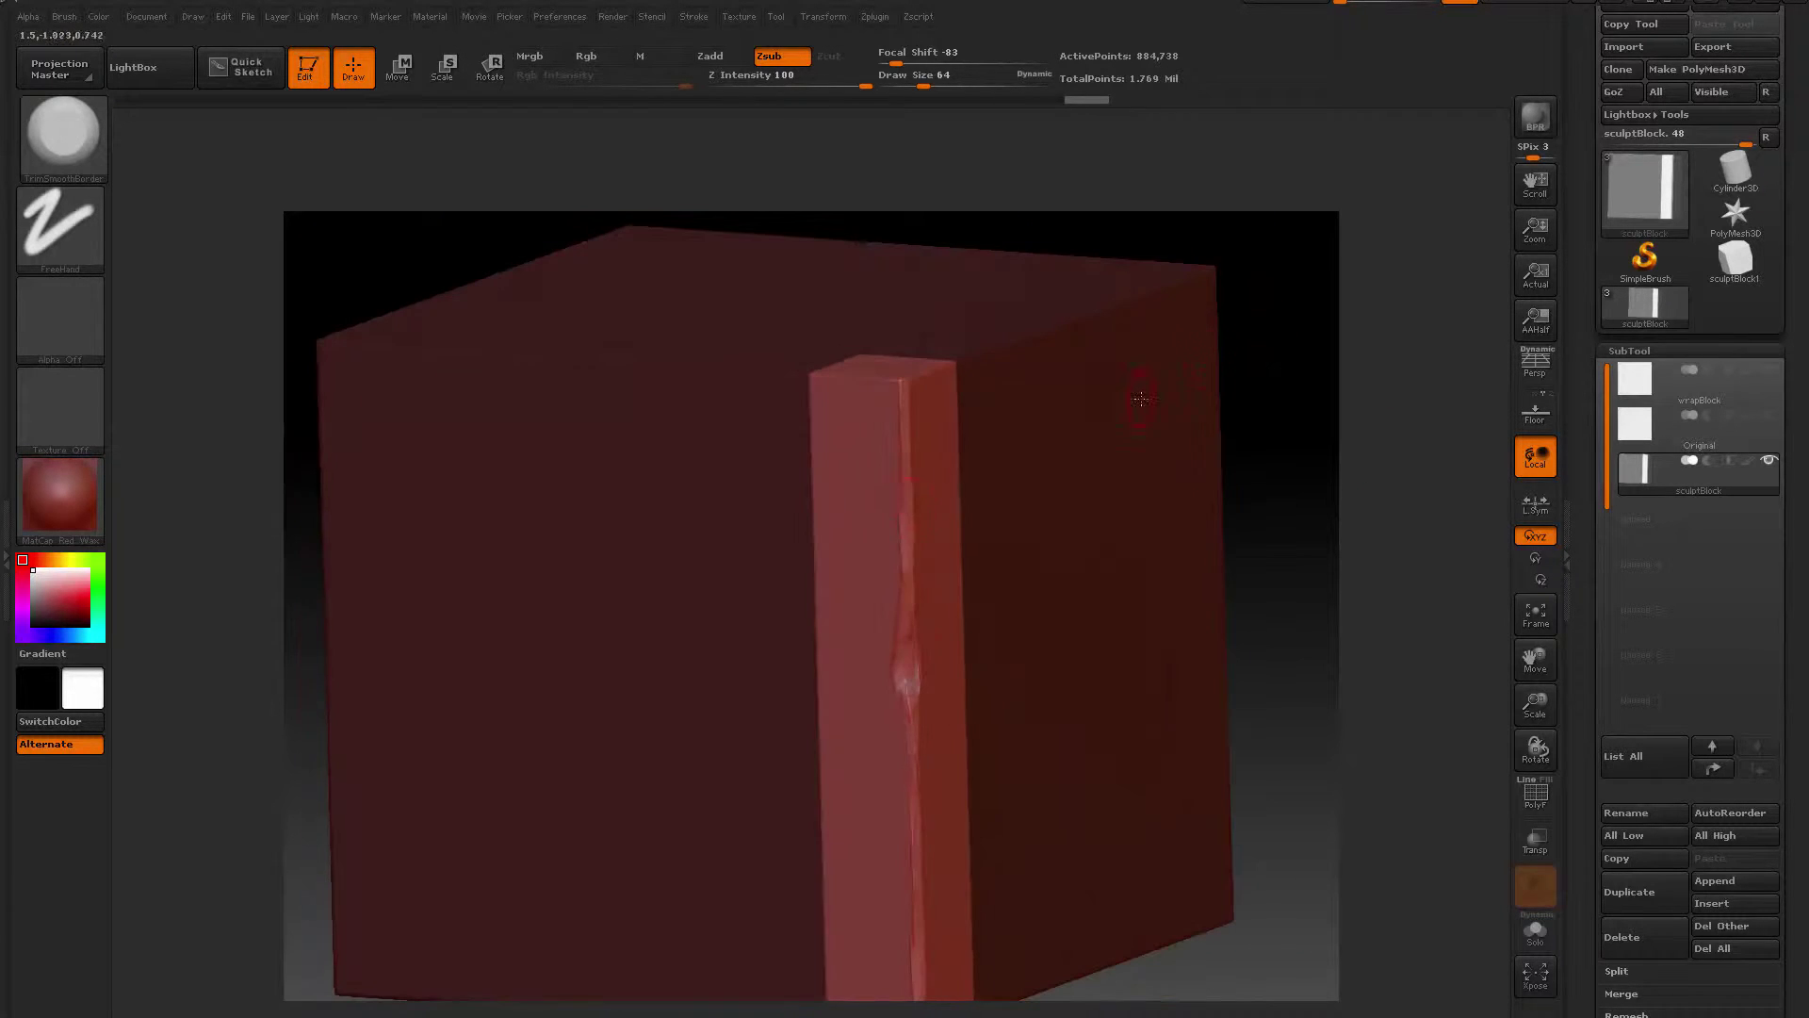
mouse_move(897, 500)
left_mouse_down()
mouse_move(899, 413)
mouse_move(900, 476)
left_mouse_up()
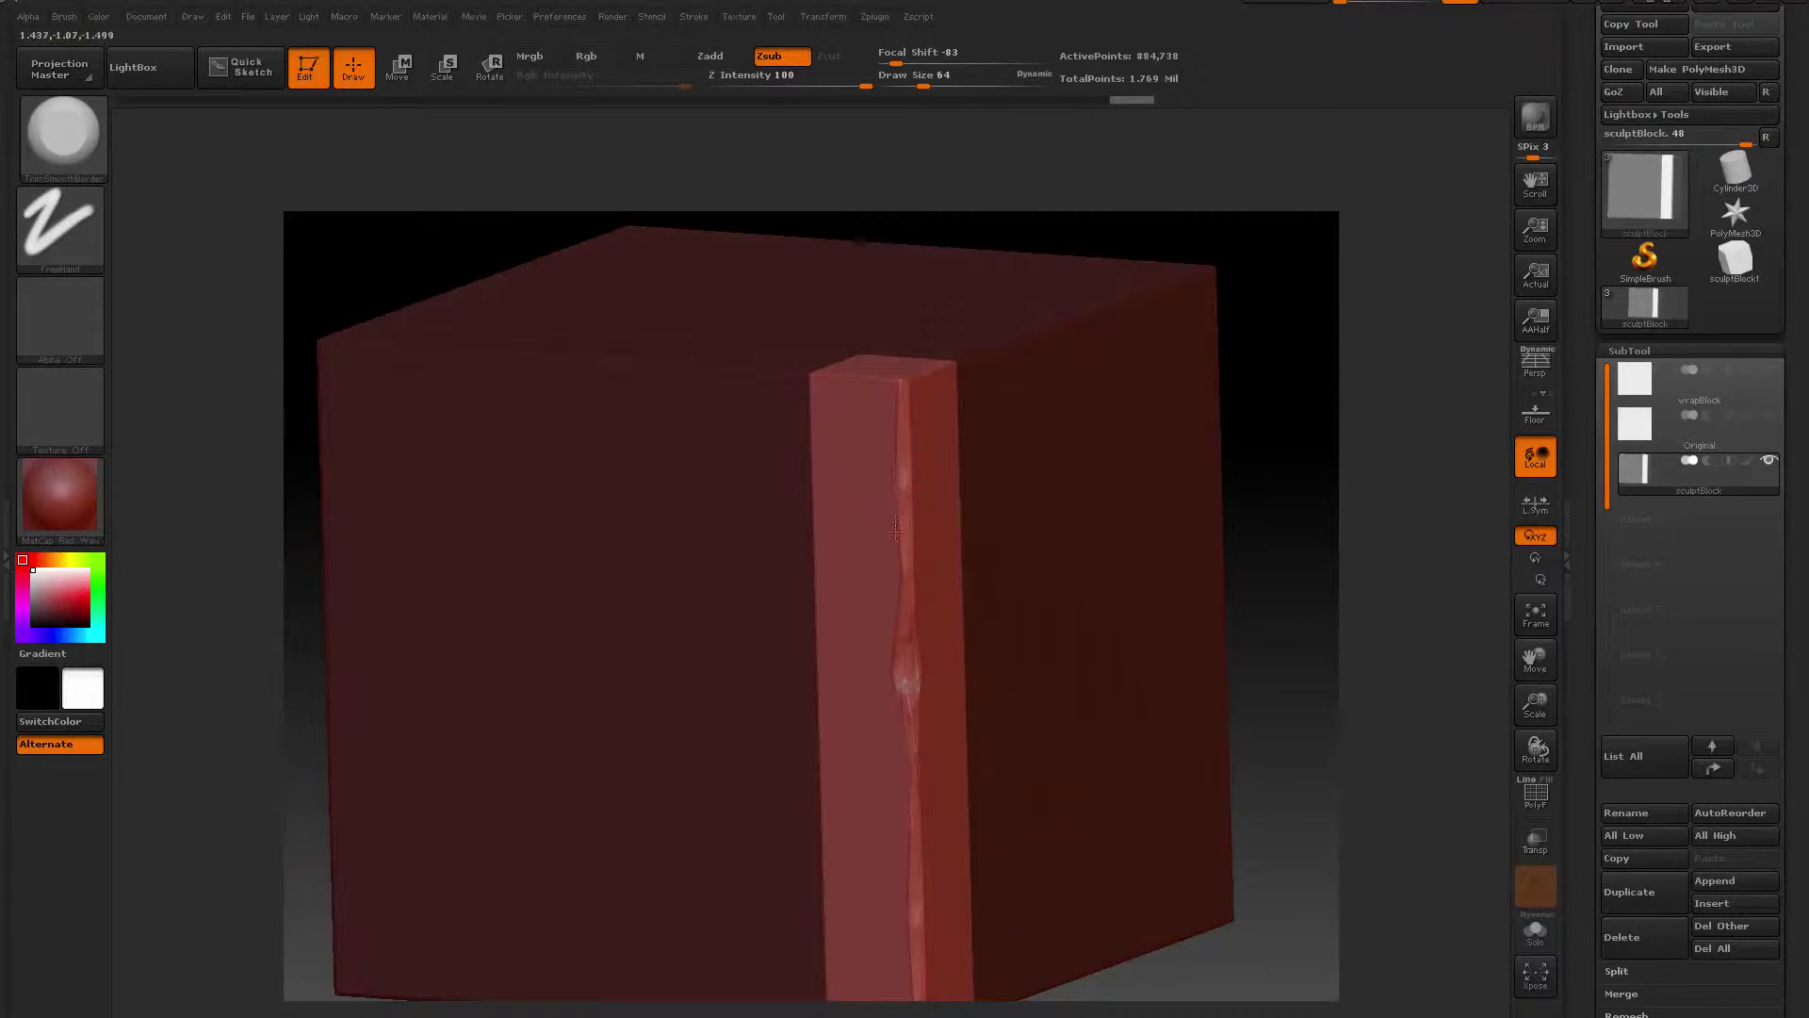
mouse_move(1255, 381)
left_mouse_down()
mouse_move(916, 480)
mouse_move(935, 650)
left_mouse_up()
Roughen the edge from its other face, working around the chip, down the lower half and up to the upper end
left_click_drag(1456, 543, 1037, 448)
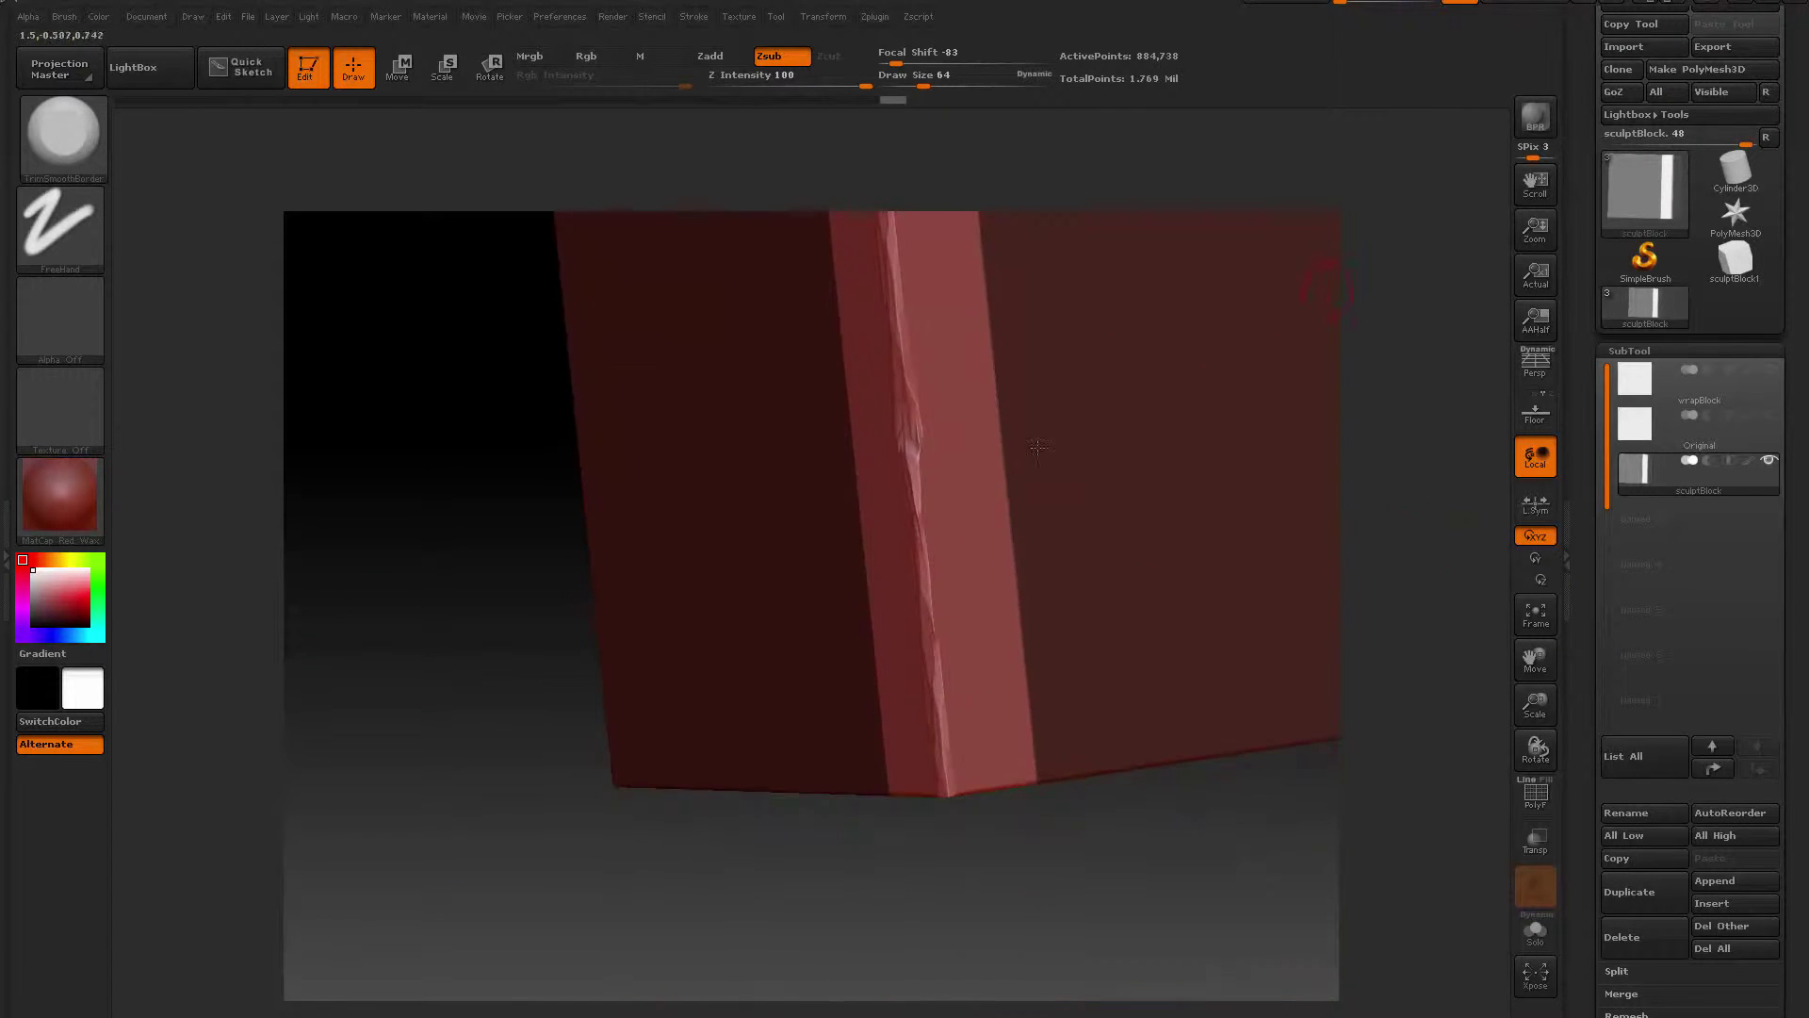
left_click_drag(919, 446, 915, 496)
left_click_drag(935, 610, 958, 669)
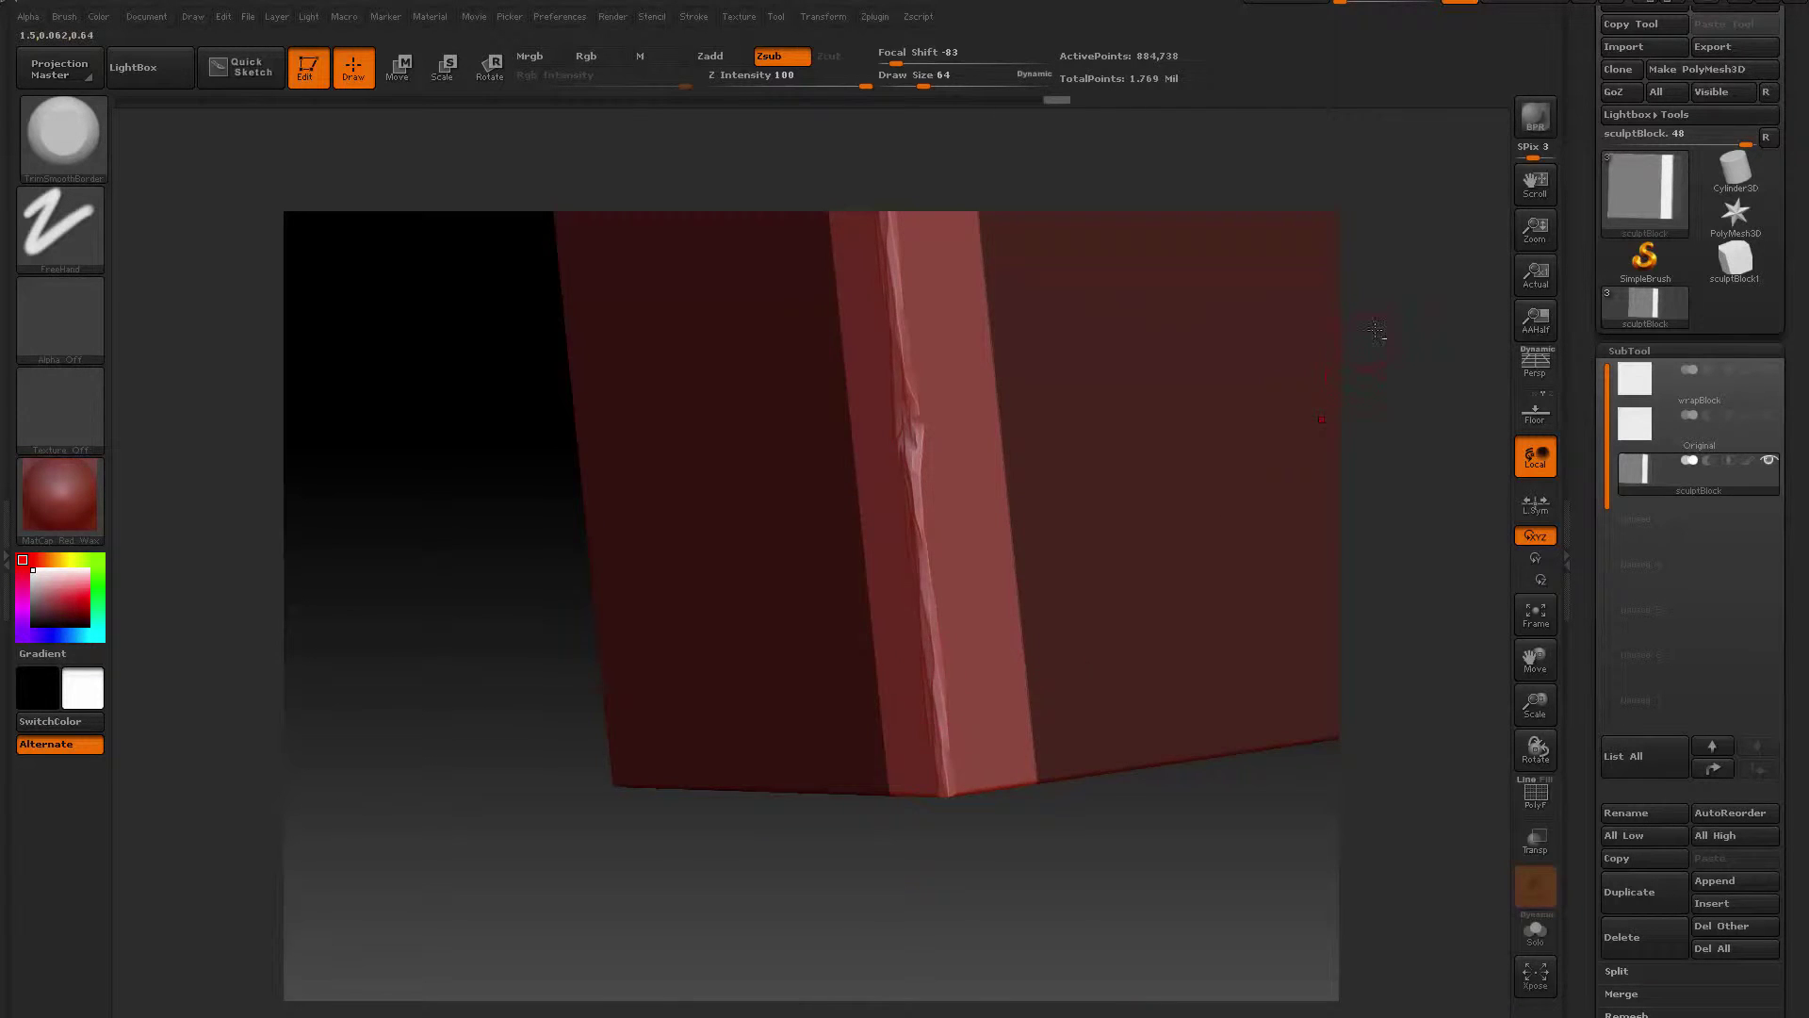
left_click_drag(1376, 331, 1201, 499)
left_click_drag(898, 443, 880, 349)
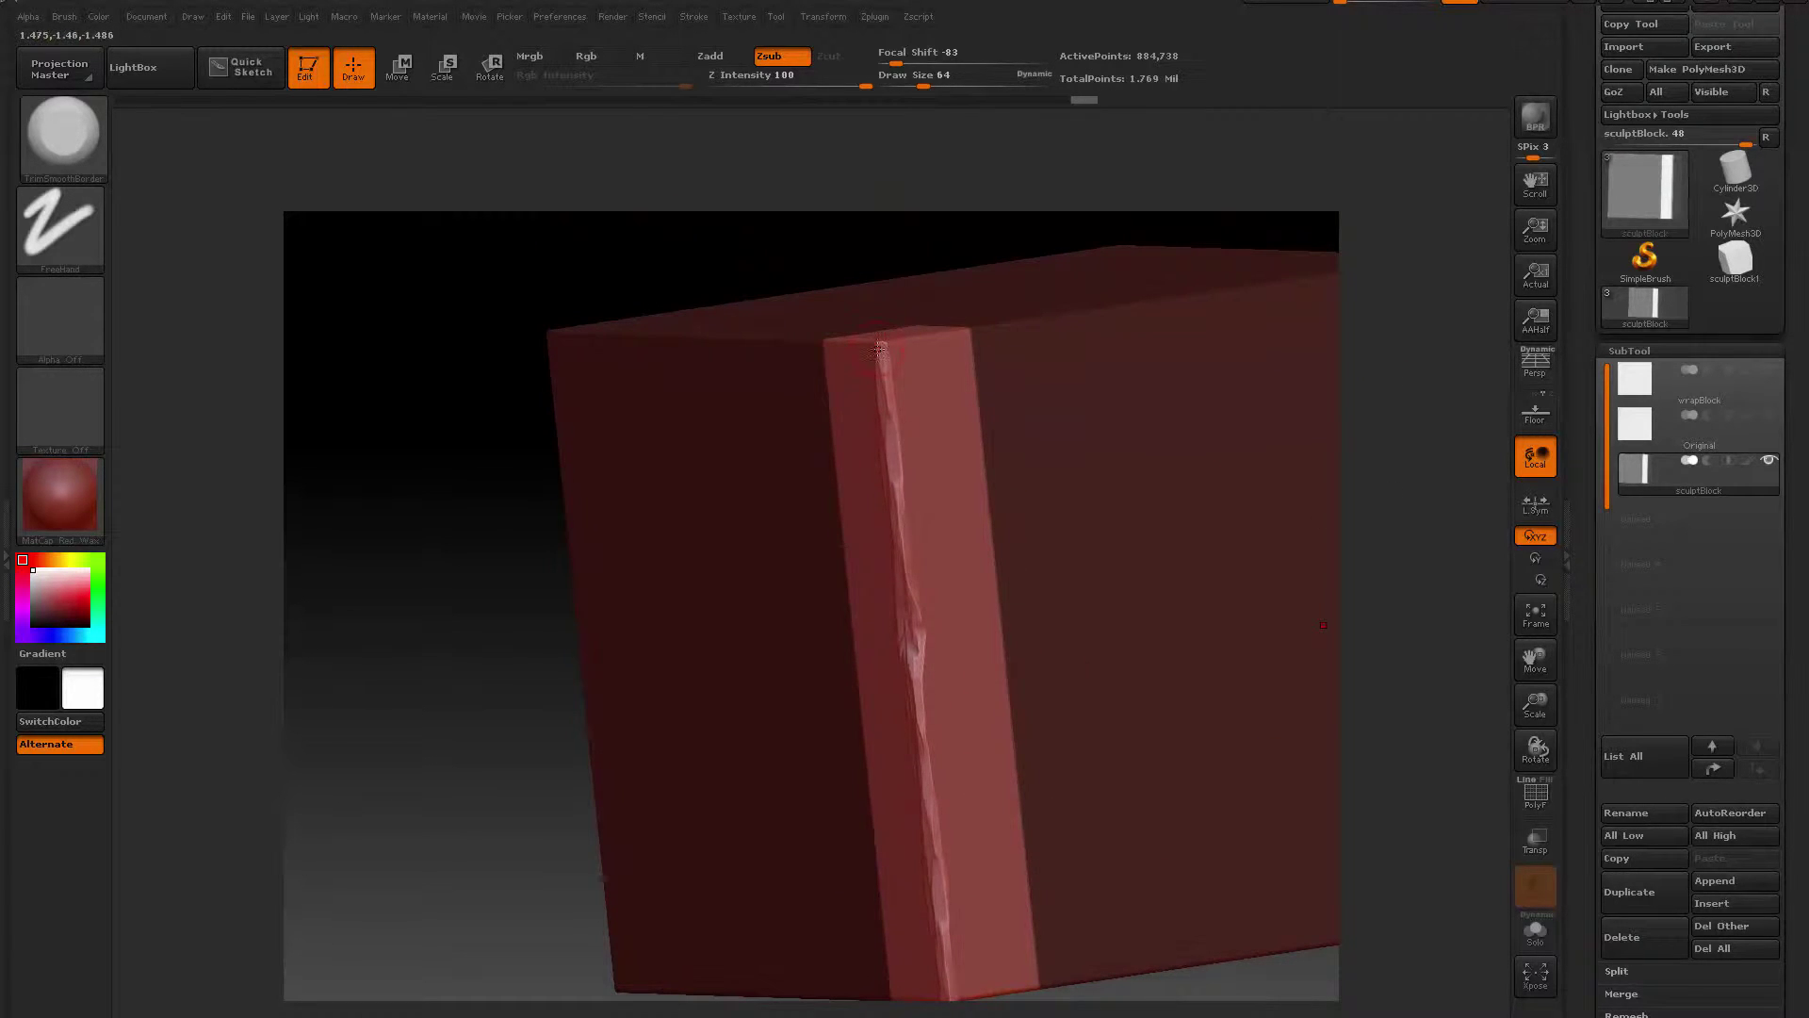
Touch up the edge above the chip with short TrimSmoothBorder strokes, and undo the stroke made near its lower end
left_click_drag(1405, 456, 874, 483)
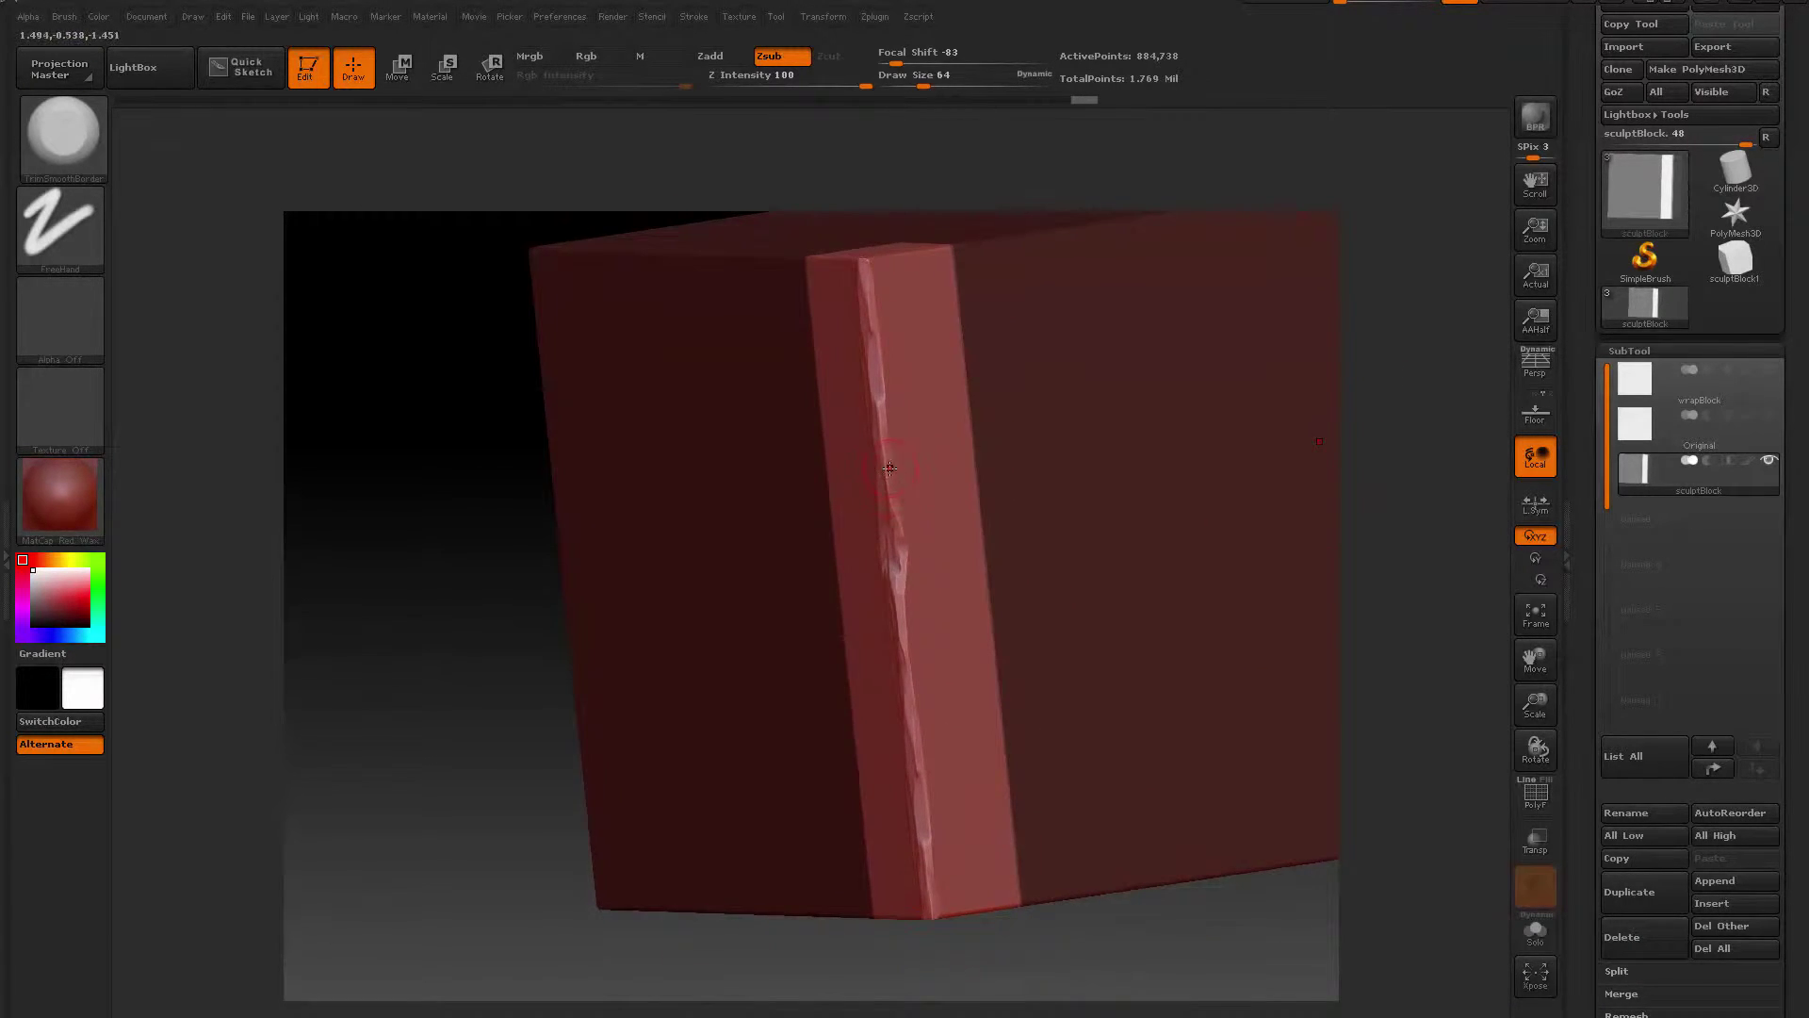
left_click_drag(928, 862, 924, 808)
key("ctrl+z")
left_click_drag(889, 434, 882, 379)
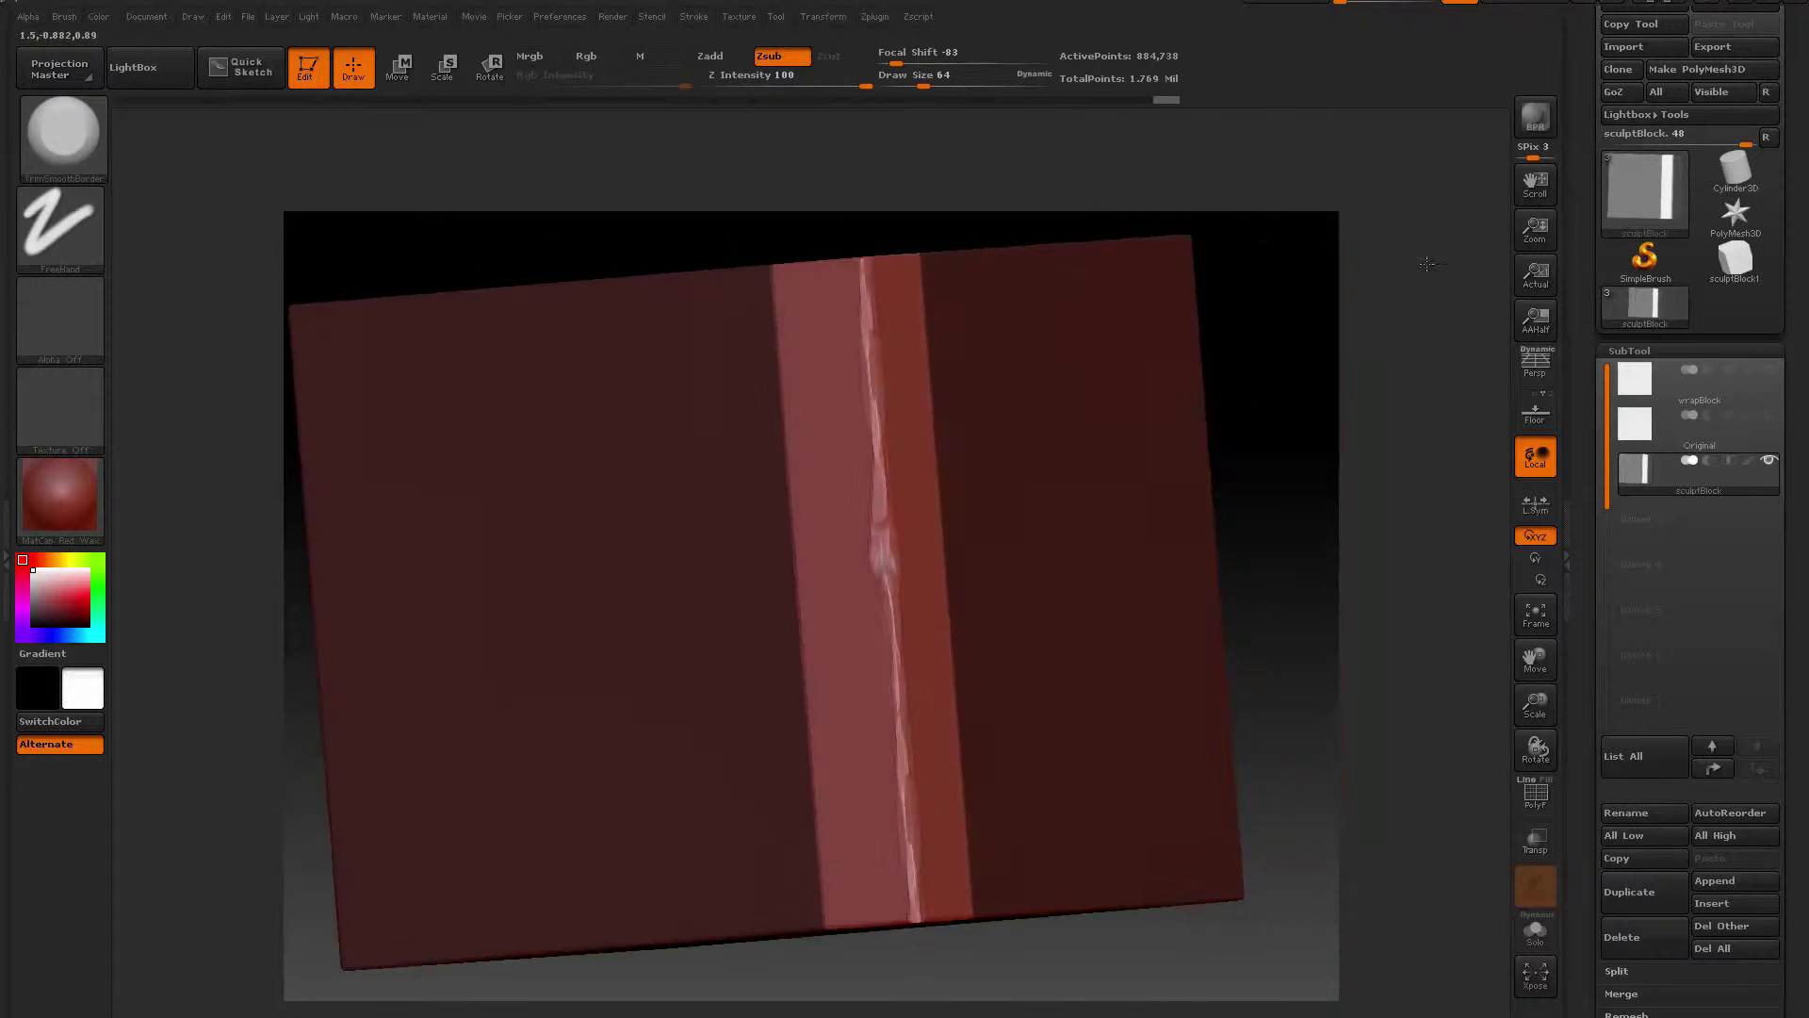
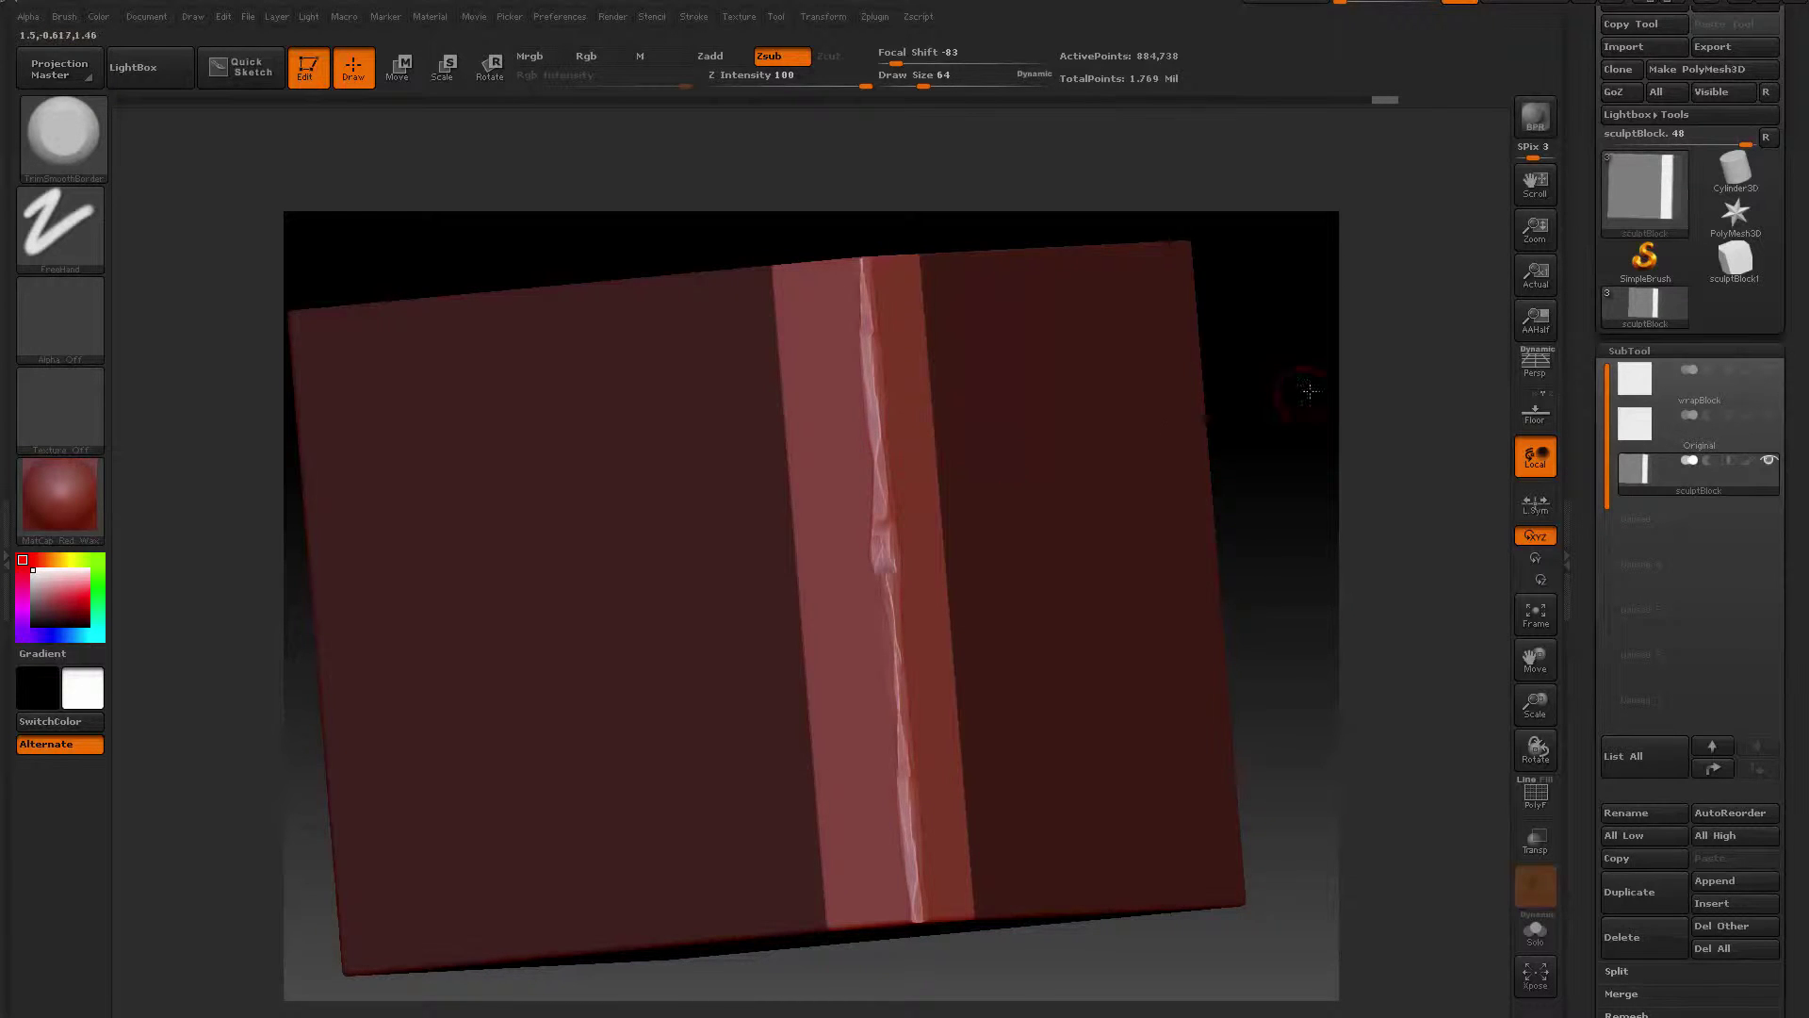
Clear the mask from the block and show its polyframe wireframe with the floor grid off, viewed straight on
mouse_move(1147, 410)
left_mouse_down("alt")
mouse_move(1208, 471)
mouse_move(1196, 525)
mouse_move(1215, 533)
left_mouse_up("alt")
left_click(1543, 413)
mouse_move(1137, 581)
left_mouse_down("alt")
mouse_move(1059, 552)
mouse_move(1064, 506)
mouse_move(1127, 550)
left_mouse_up("alt")
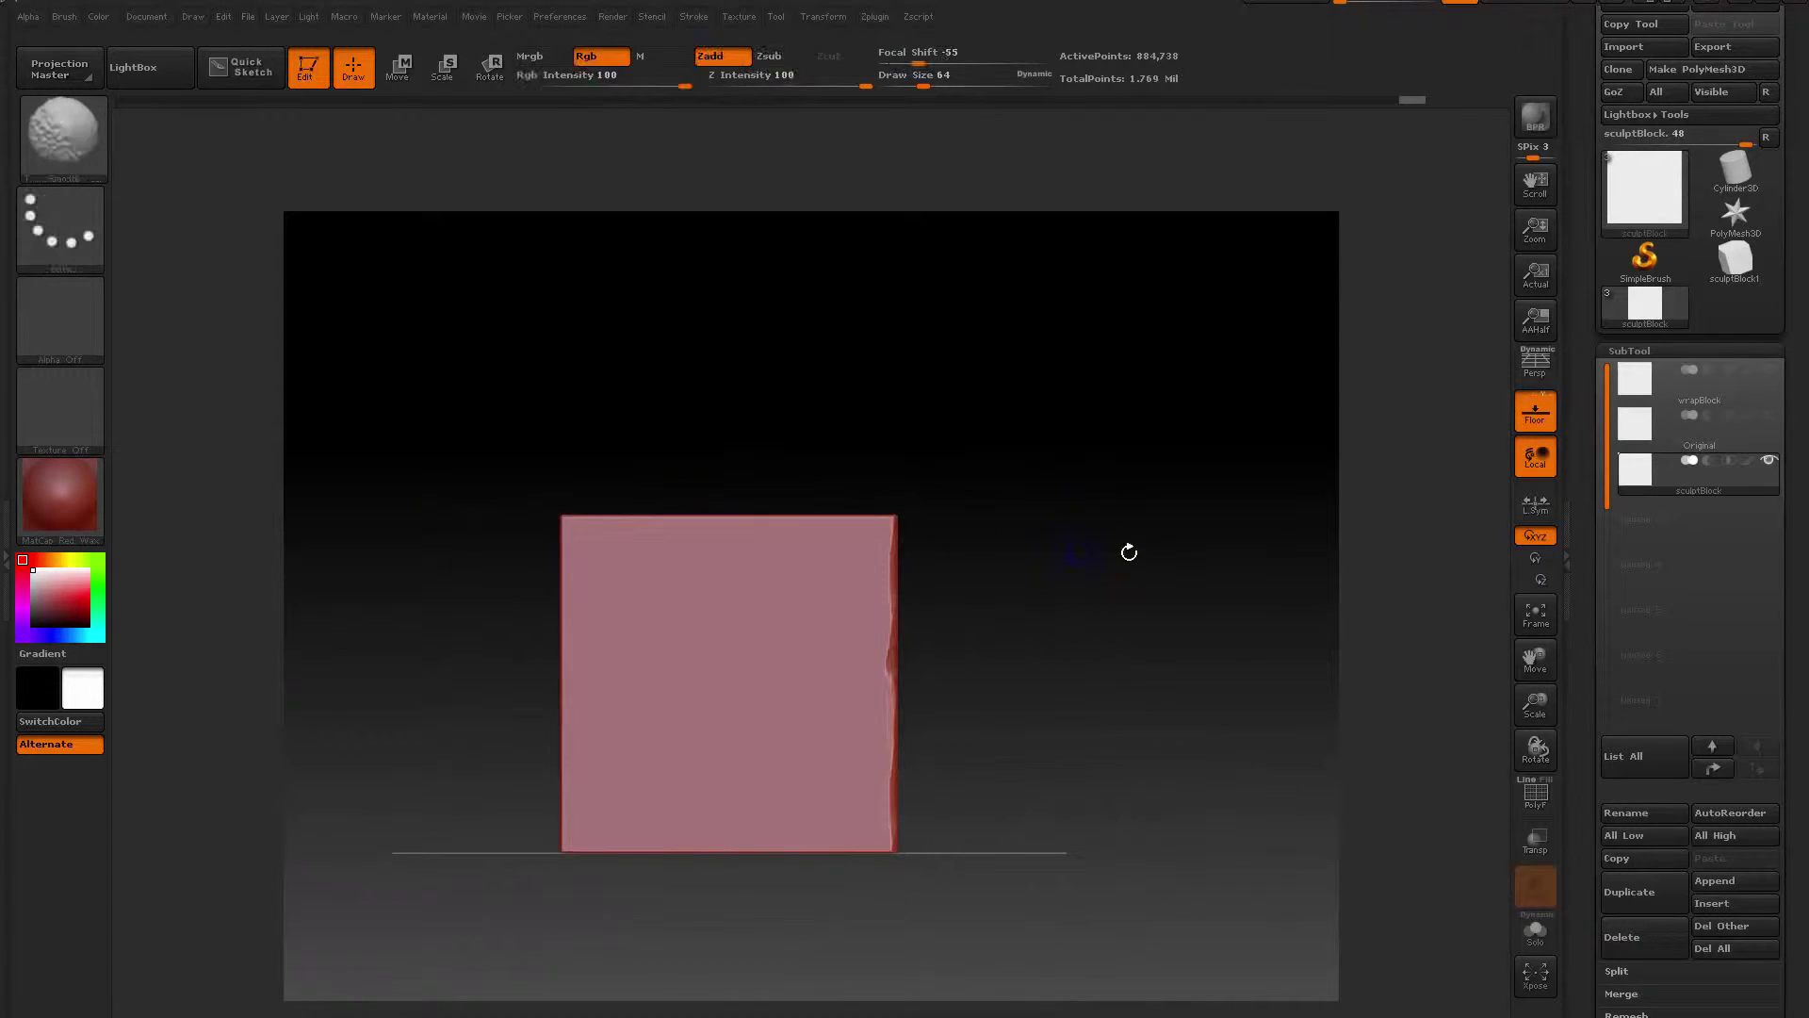
left_click(1535, 412)
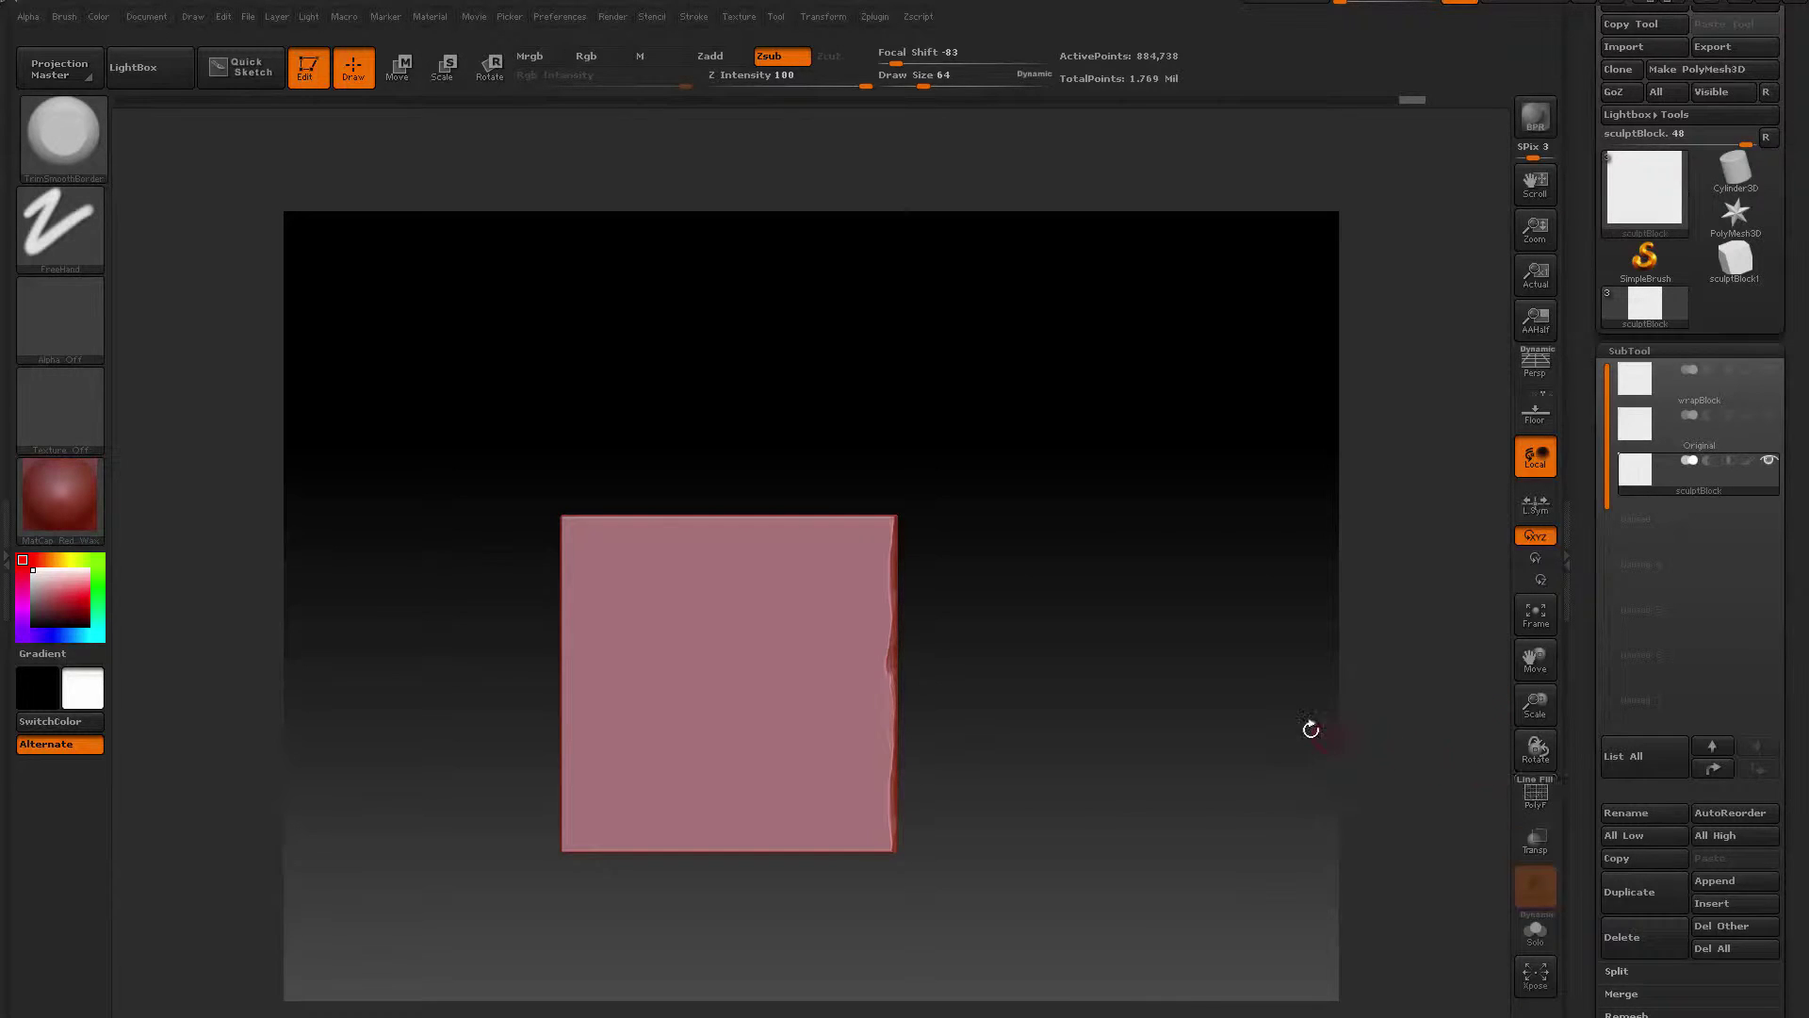
left_click(1535, 796)
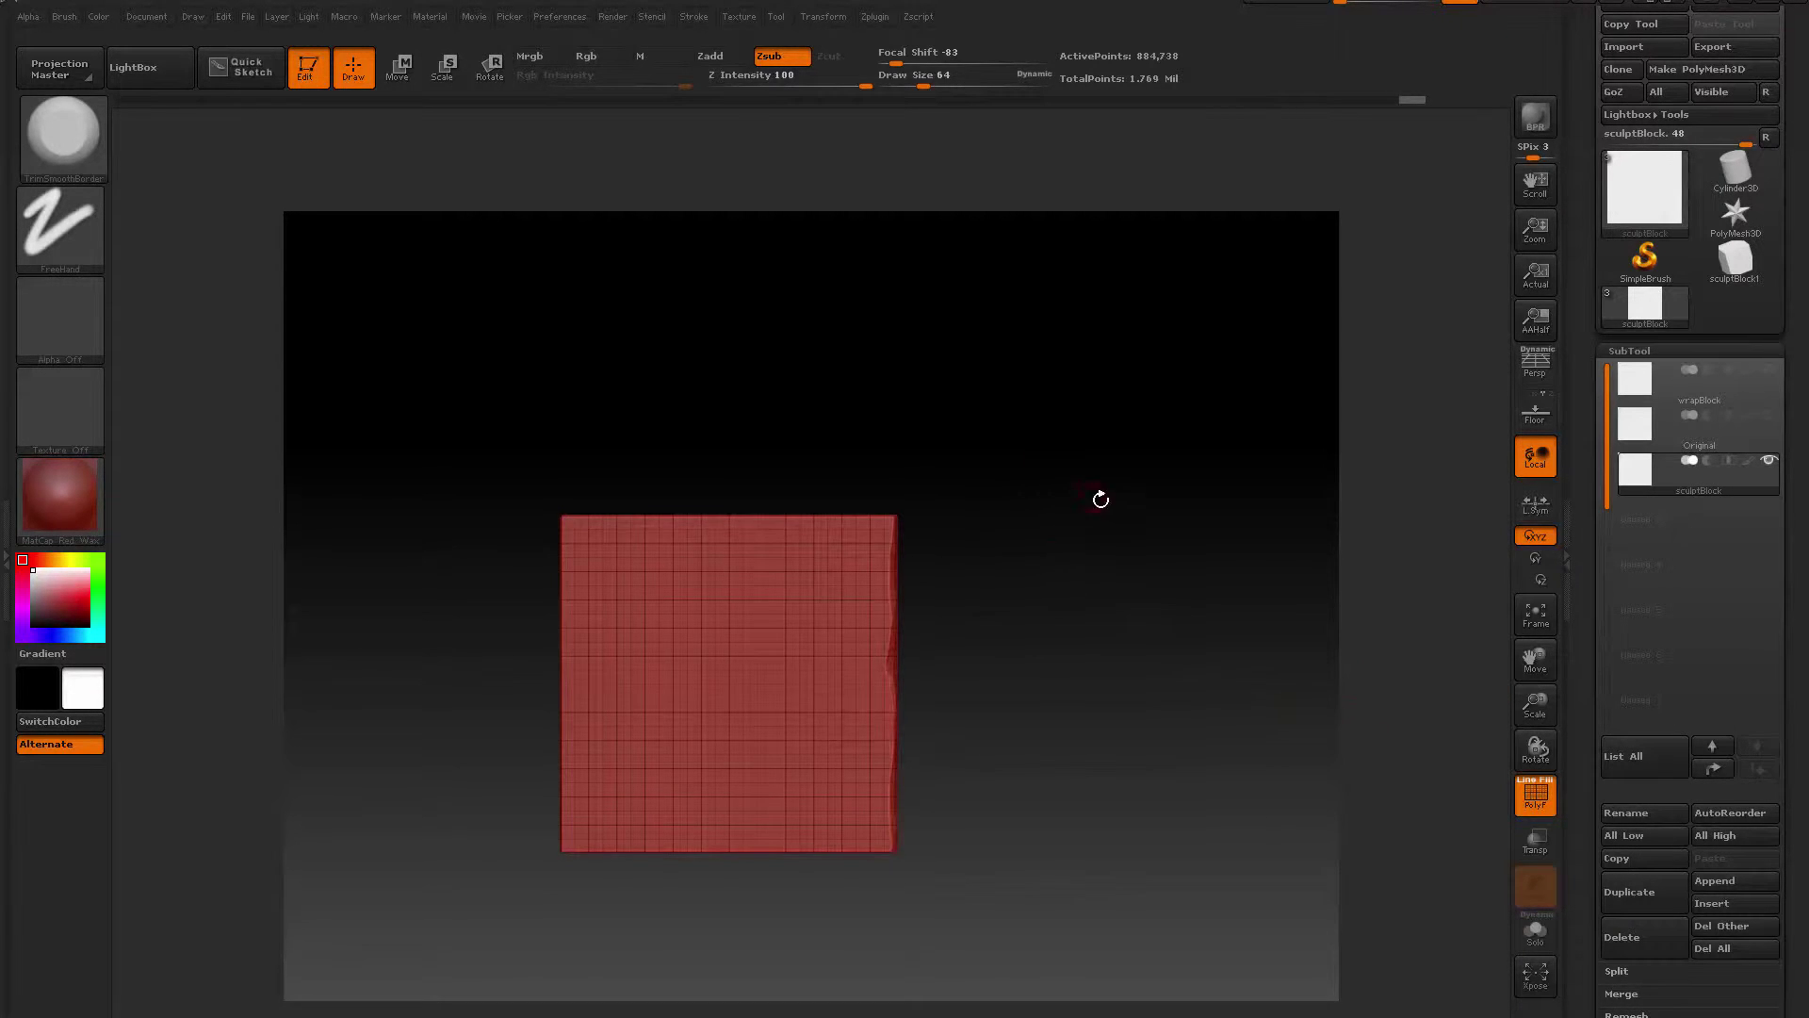
Mask a two-by-two grid square corner column at the sculpted edge's upper end, invert the mask, and hide the wireframe
left_click_drag(1099, 497, 1162, 567, "alt")
left_click_drag(1008, 343, 800, 532, "ctrl")
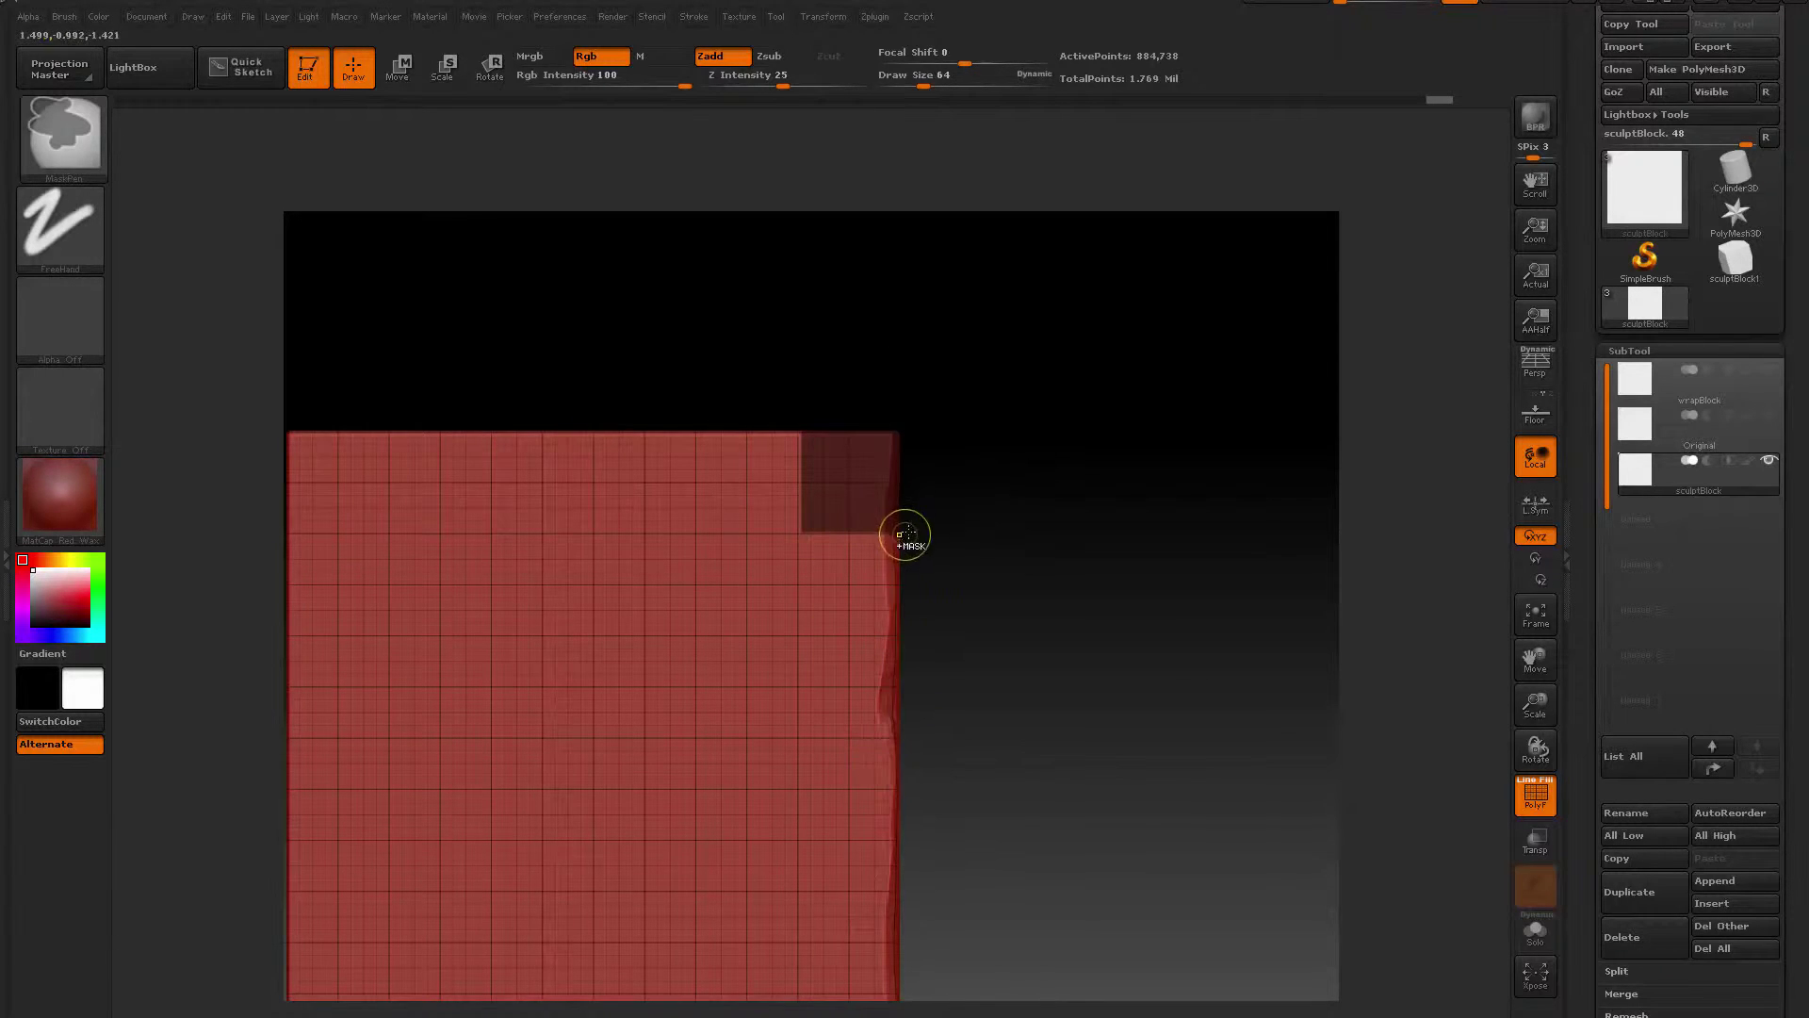
left_click_drag(939, 593, 788, 531, "ctrl")
left_click_drag(953, 591, 782, 528, "ctrl")
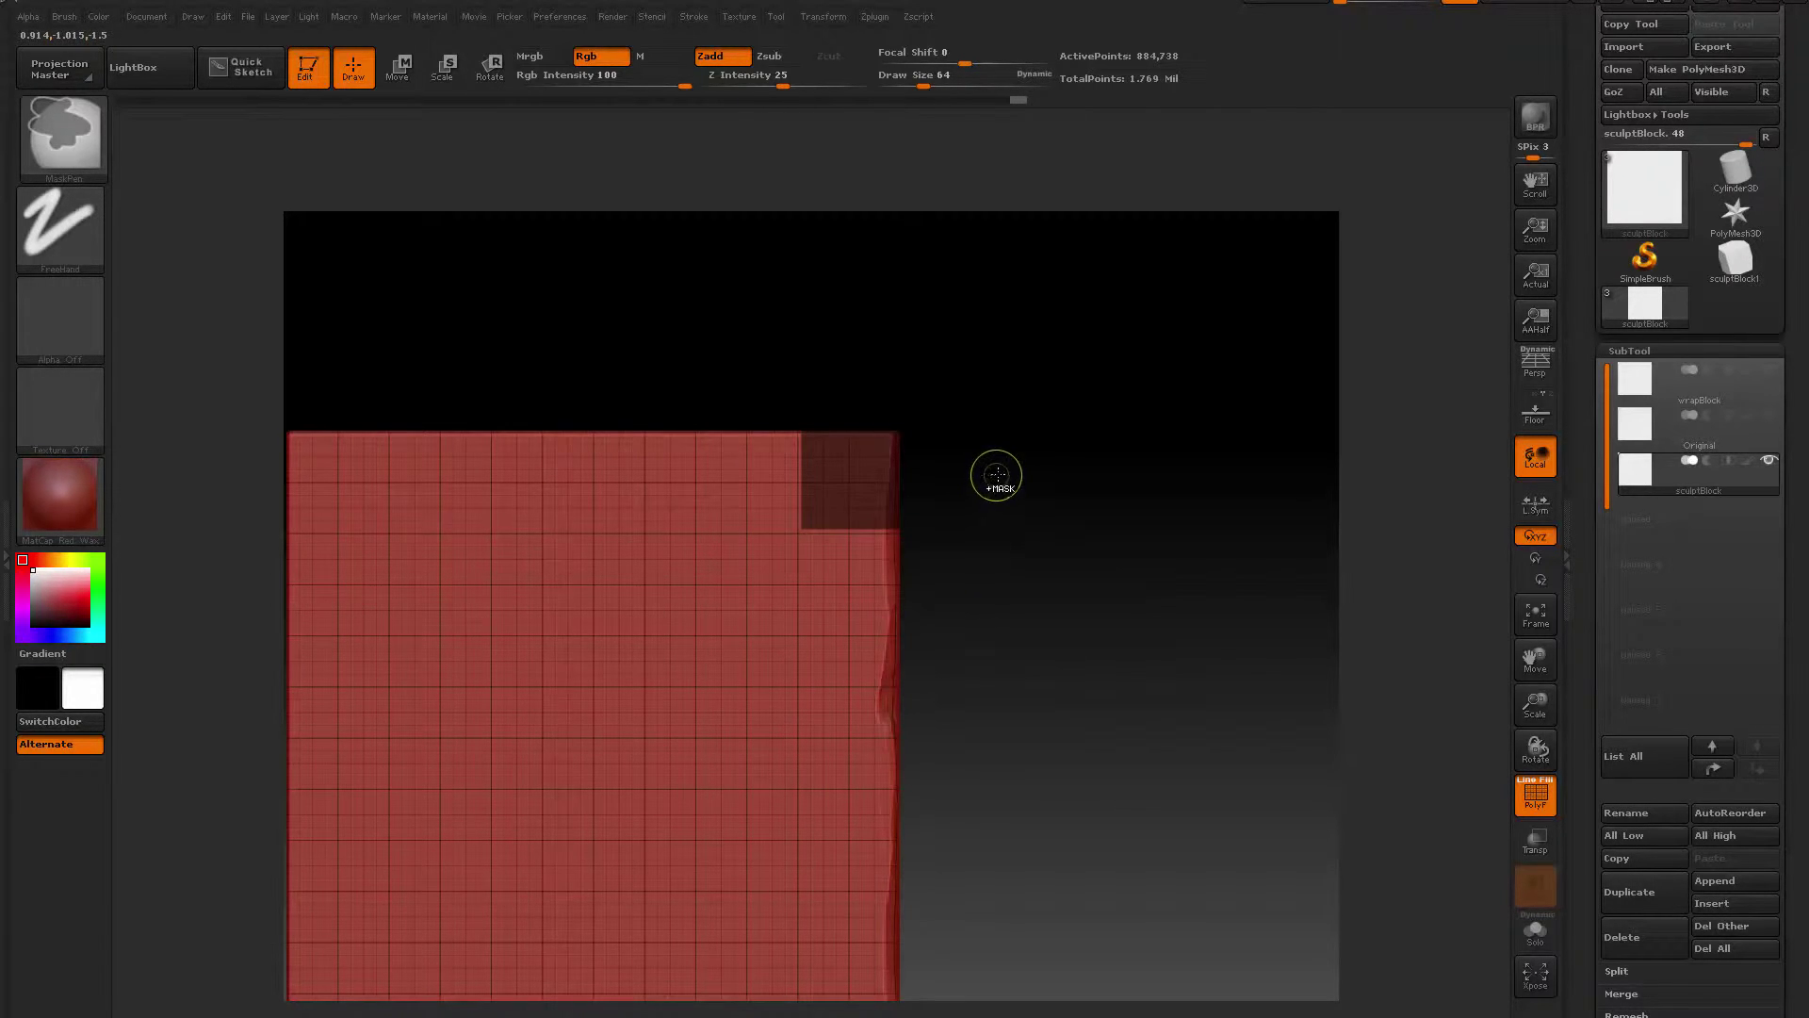
left_click(994, 478, "ctrl")
mouse_move(1149, 472)
left_mouse_down()
mouse_move(1135, 613)
mouse_move(1369, 529)
left_mouse_up()
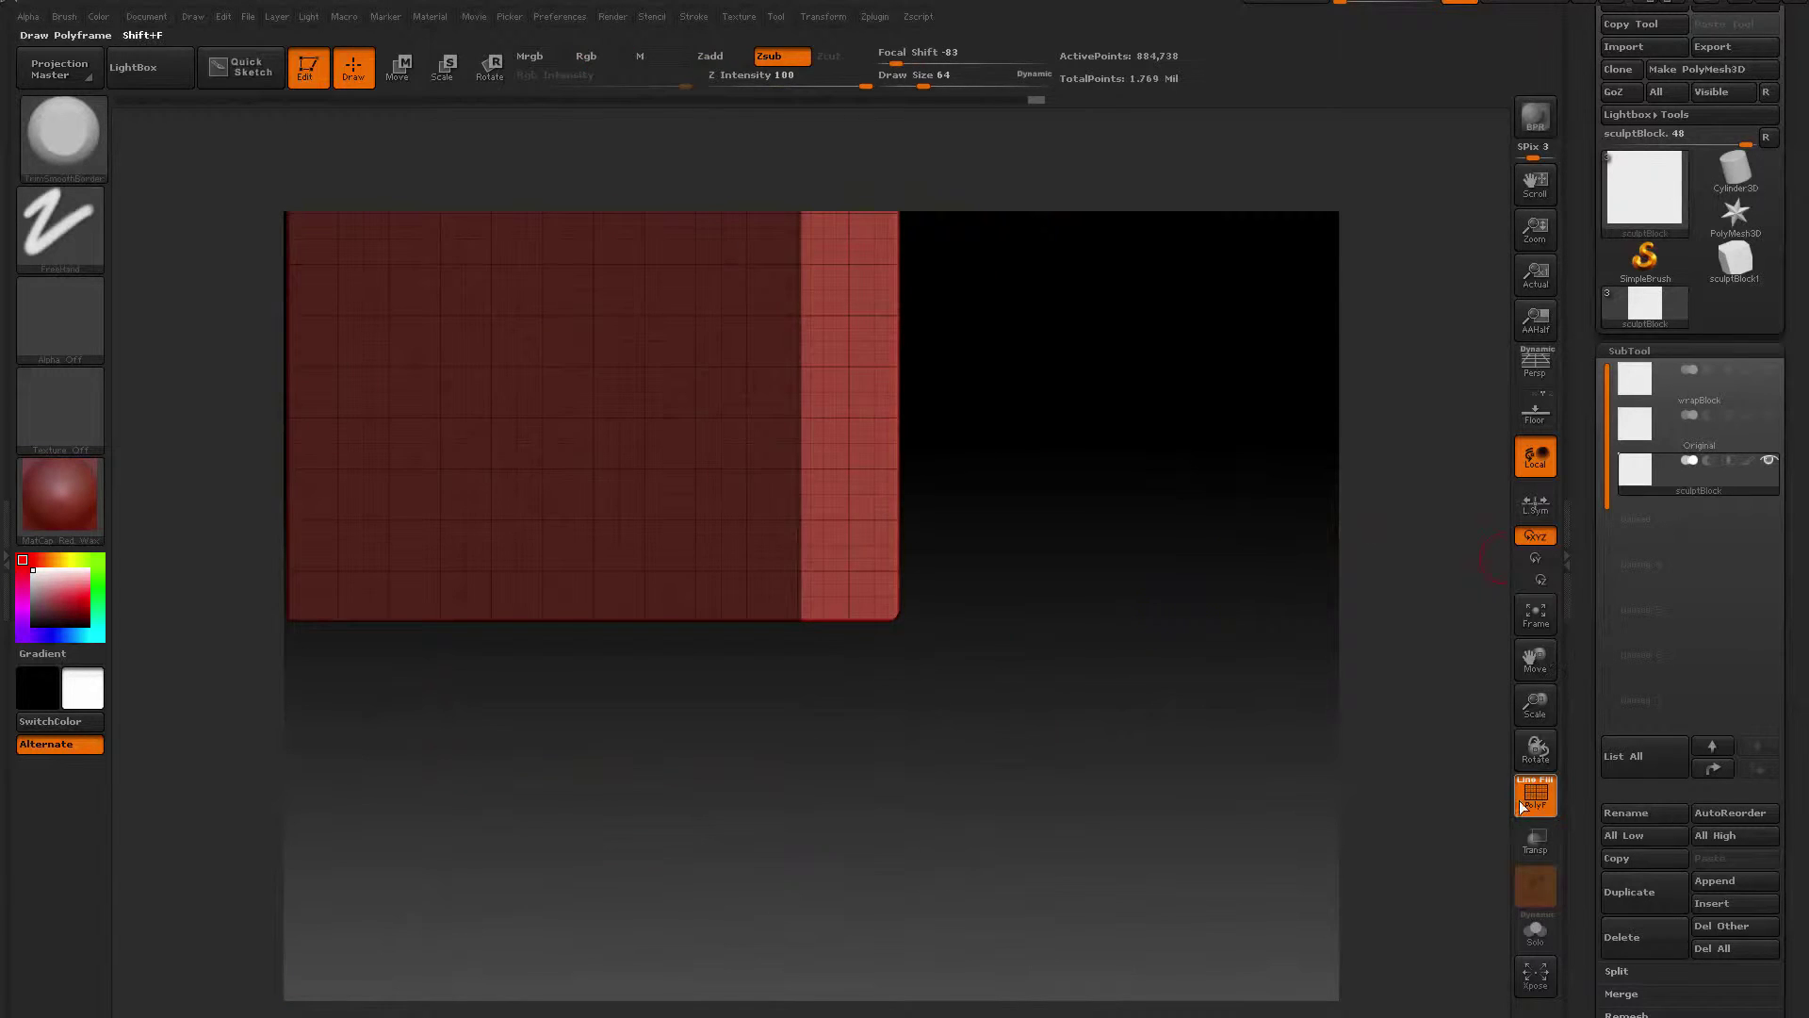
left_click(1545, 809)
Sculpt the second unmasked edge strip along its full length with TrimSmoothBorder strokes, making uneven worn facets
left_click_drag(1078, 569, 1111, 594)
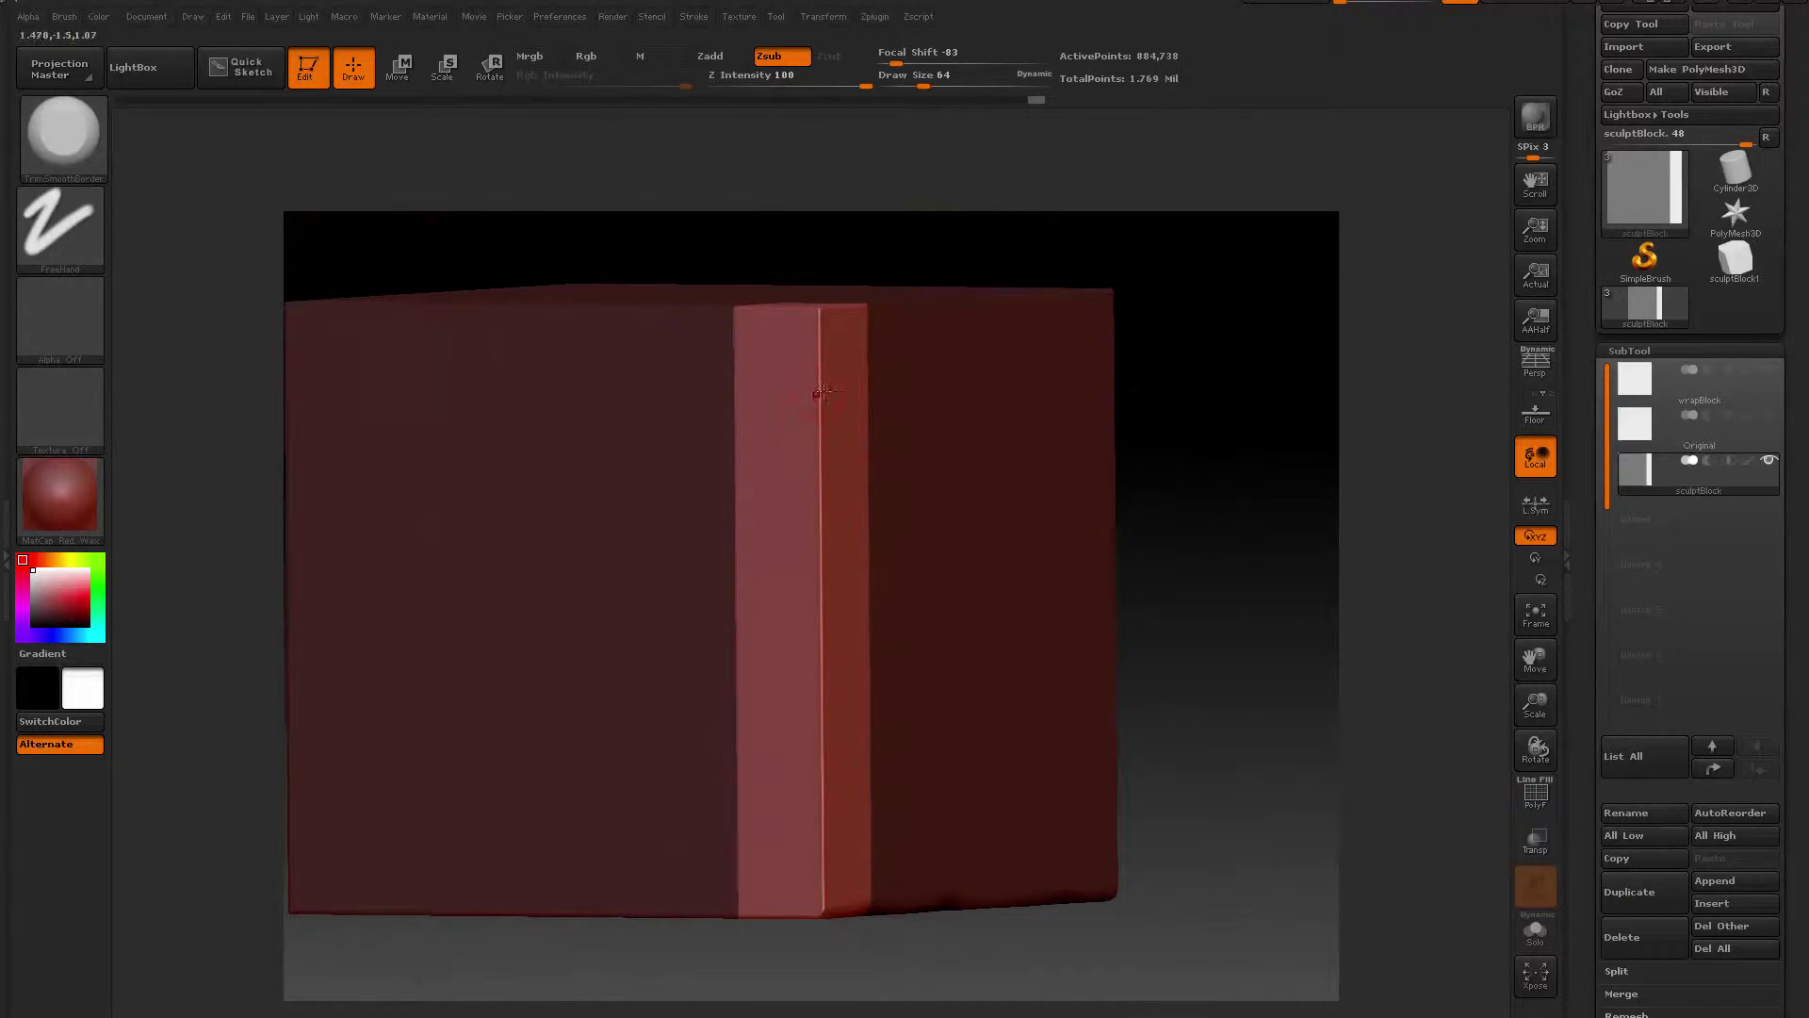
left_click_drag(821, 404, 823, 757)
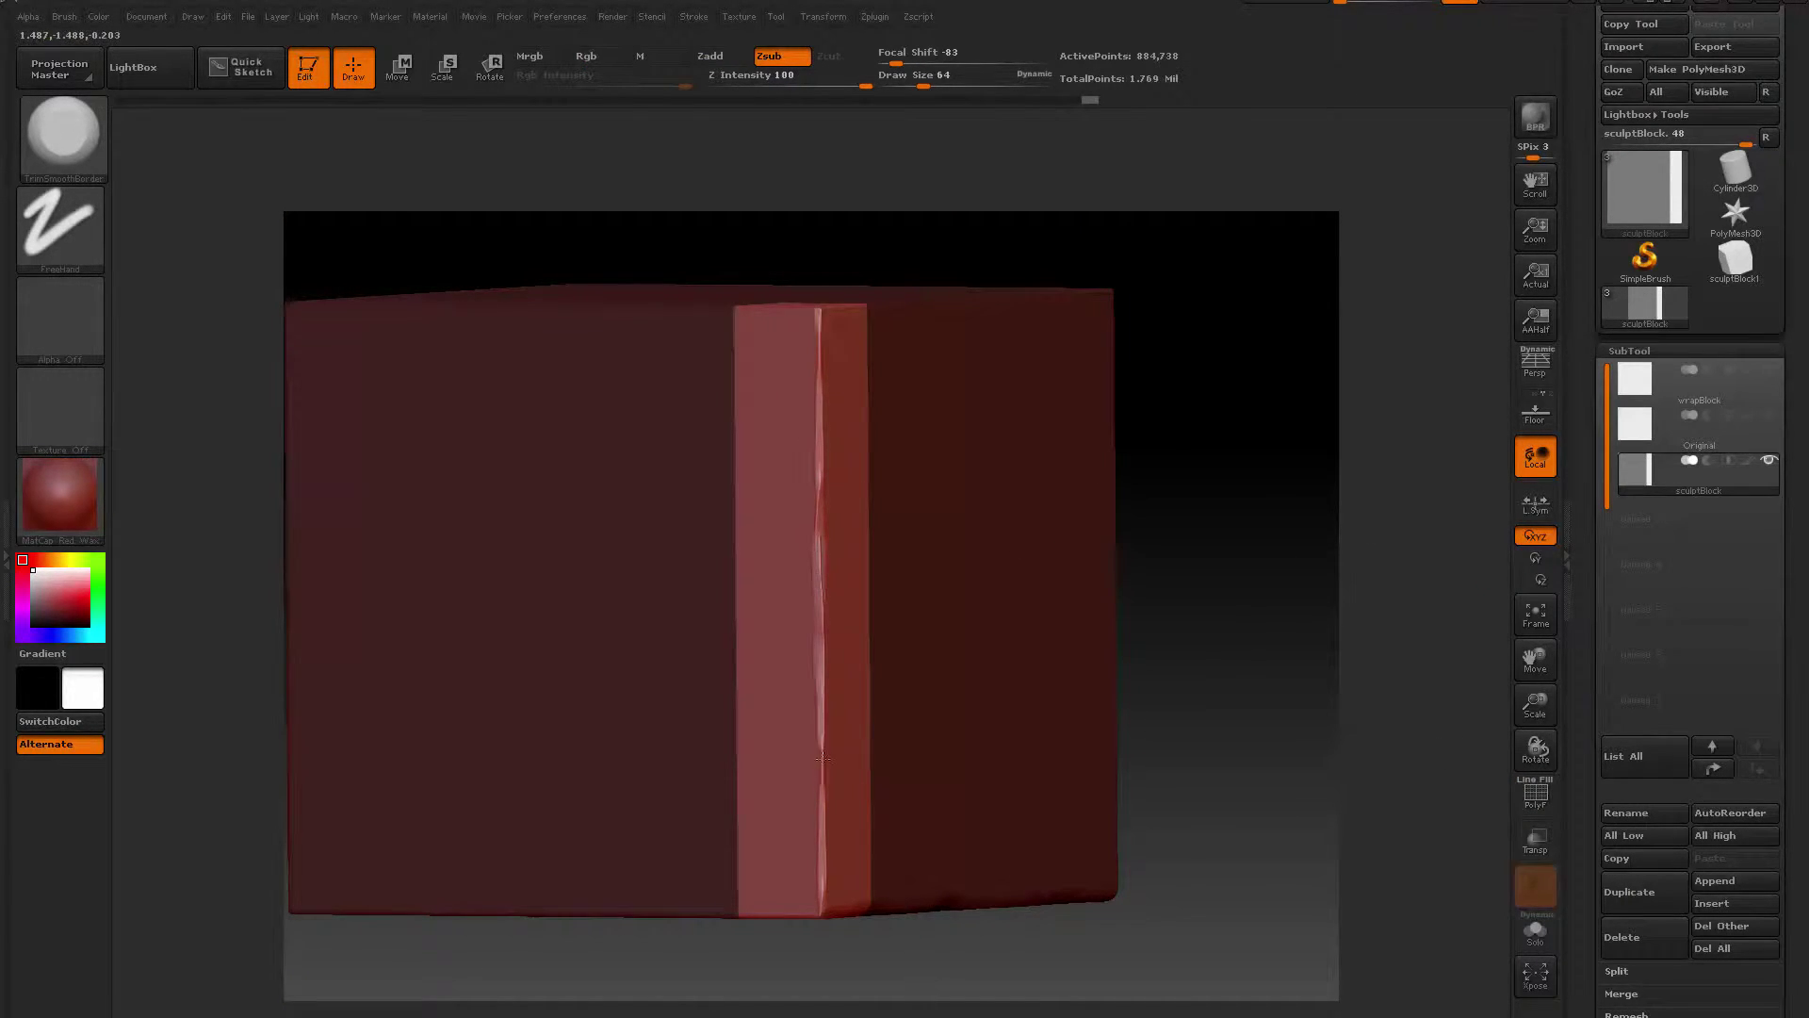
mouse_move(812, 502)
left_mouse_down()
mouse_move(819, 370)
mouse_move(811, 560)
left_mouse_up()
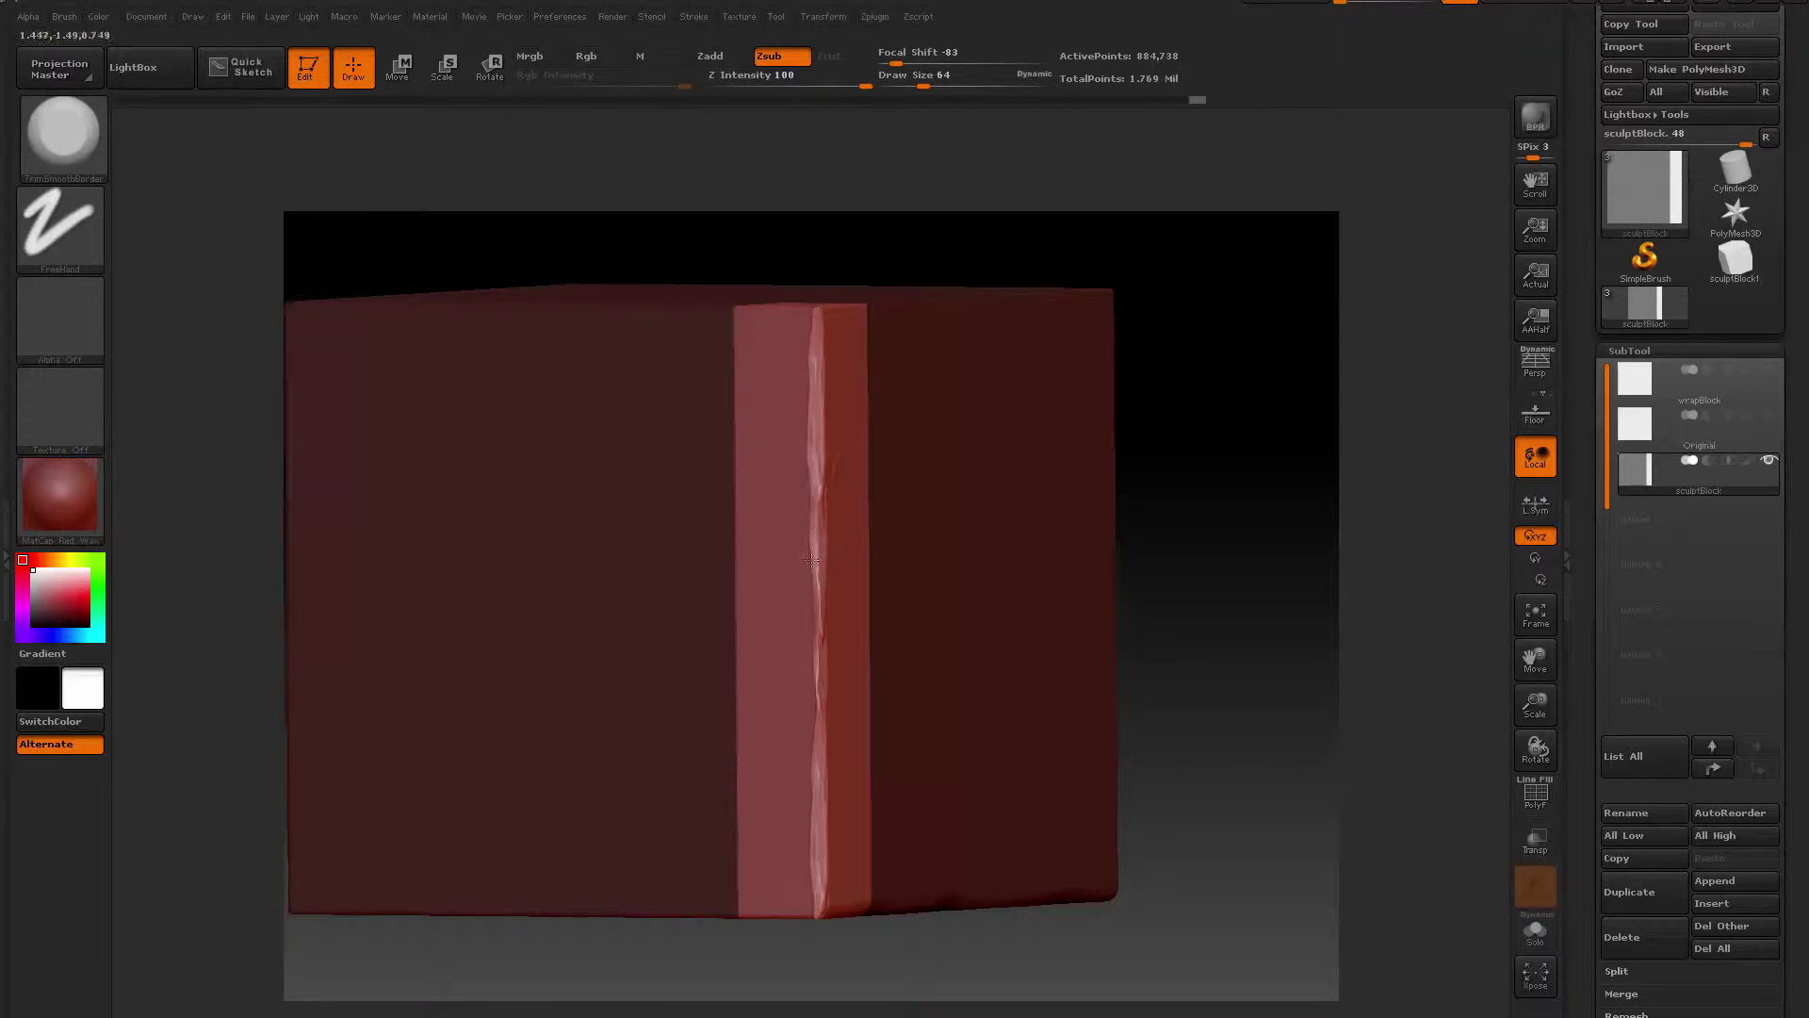
mouse_move(1249, 510)
left_mouse_down()
mouse_move(778, 509)
mouse_move(823, 524)
mouse_move(824, 635)
left_mouse_up()
left_click_drag(826, 766, 829, 788)
Square the view to the face showing the first edge's profile, clear the mask, and turn on the polyframe wireframe
left_click_drag(1416, 454, 1456, 439, "shift")
left_click_drag(1053, 726, 1066, 428, "alt")
mouse_move(1164, 567)
left_mouse_down("alt")
mouse_move(1150, 525)
mouse_move(1171, 294)
left_mouse_up("alt")
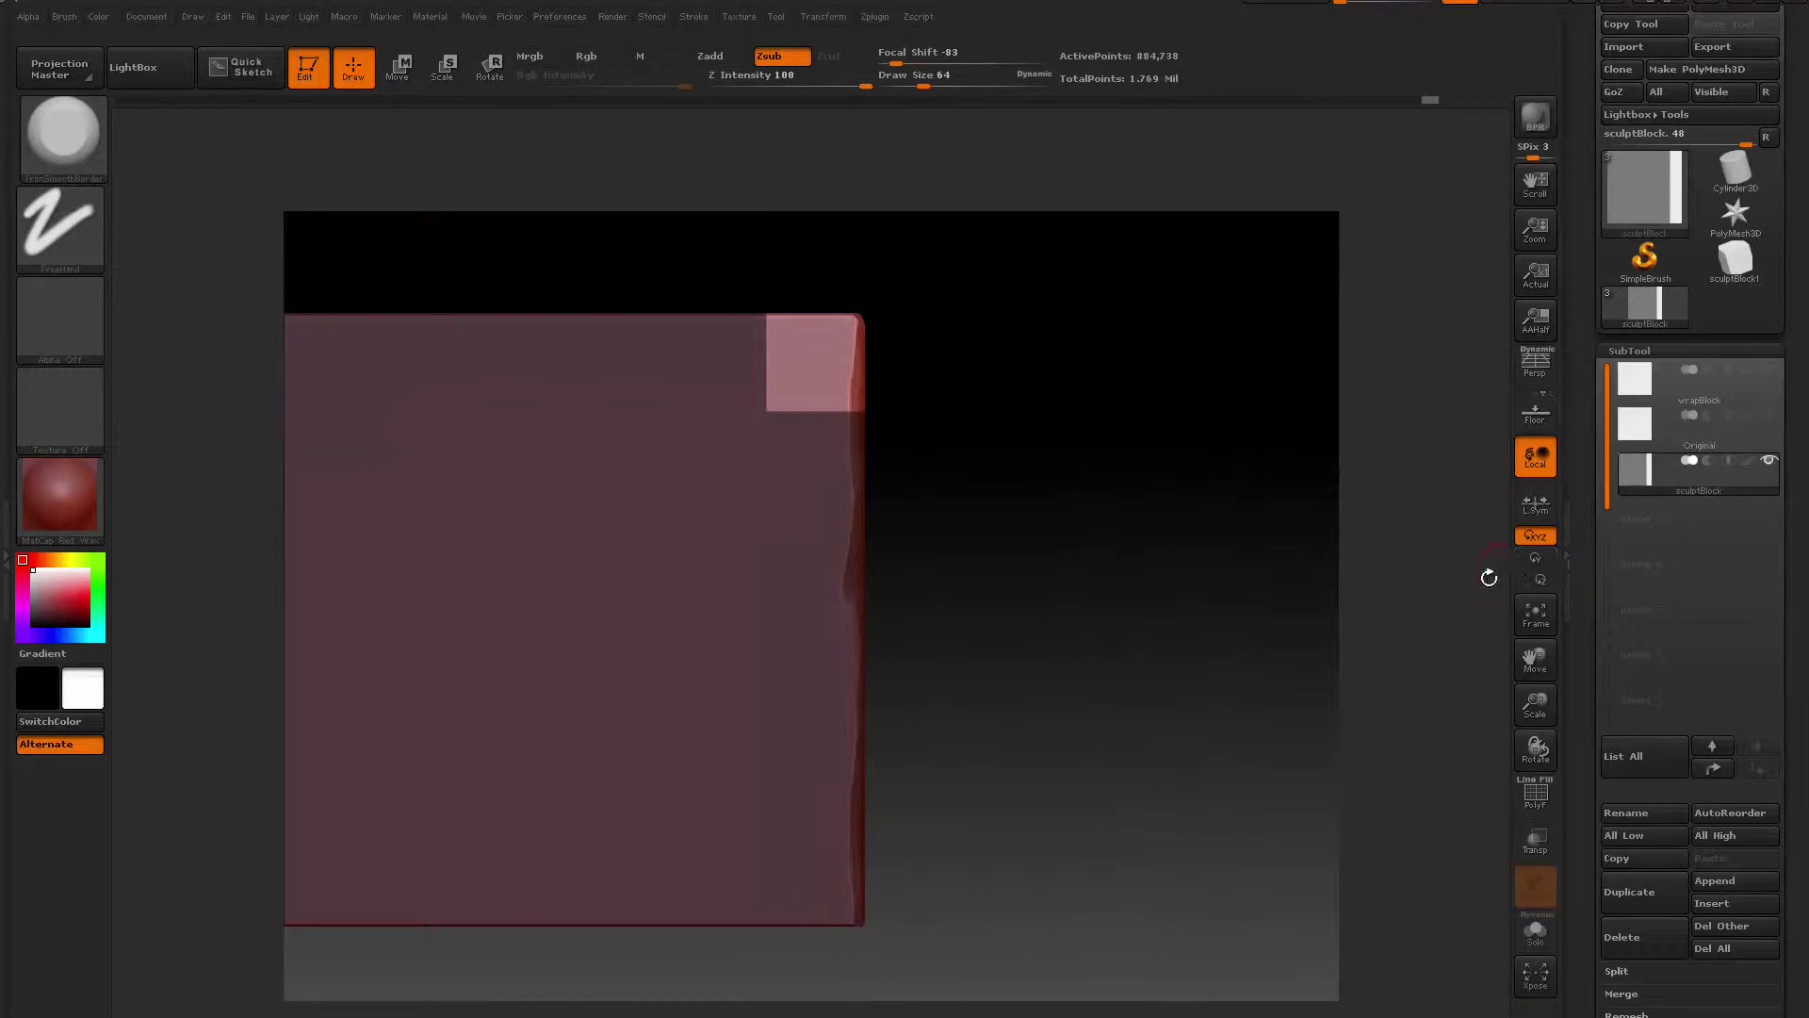
key("ctrl")
mouse_move(995, 699)
left_mouse_down("ctrl")
mouse_move(1059, 788)
mouse_move(1018, 525)
mouse_move(1031, 498)
left_mouse_up("ctrl")
left_click(1535, 796)
Mask a two-by-two grid square corner column at the first sculpted edge's lower end, invert the mask, and hide the wireframe
left_click_drag(991, 780, 782, 622, "ctrl")
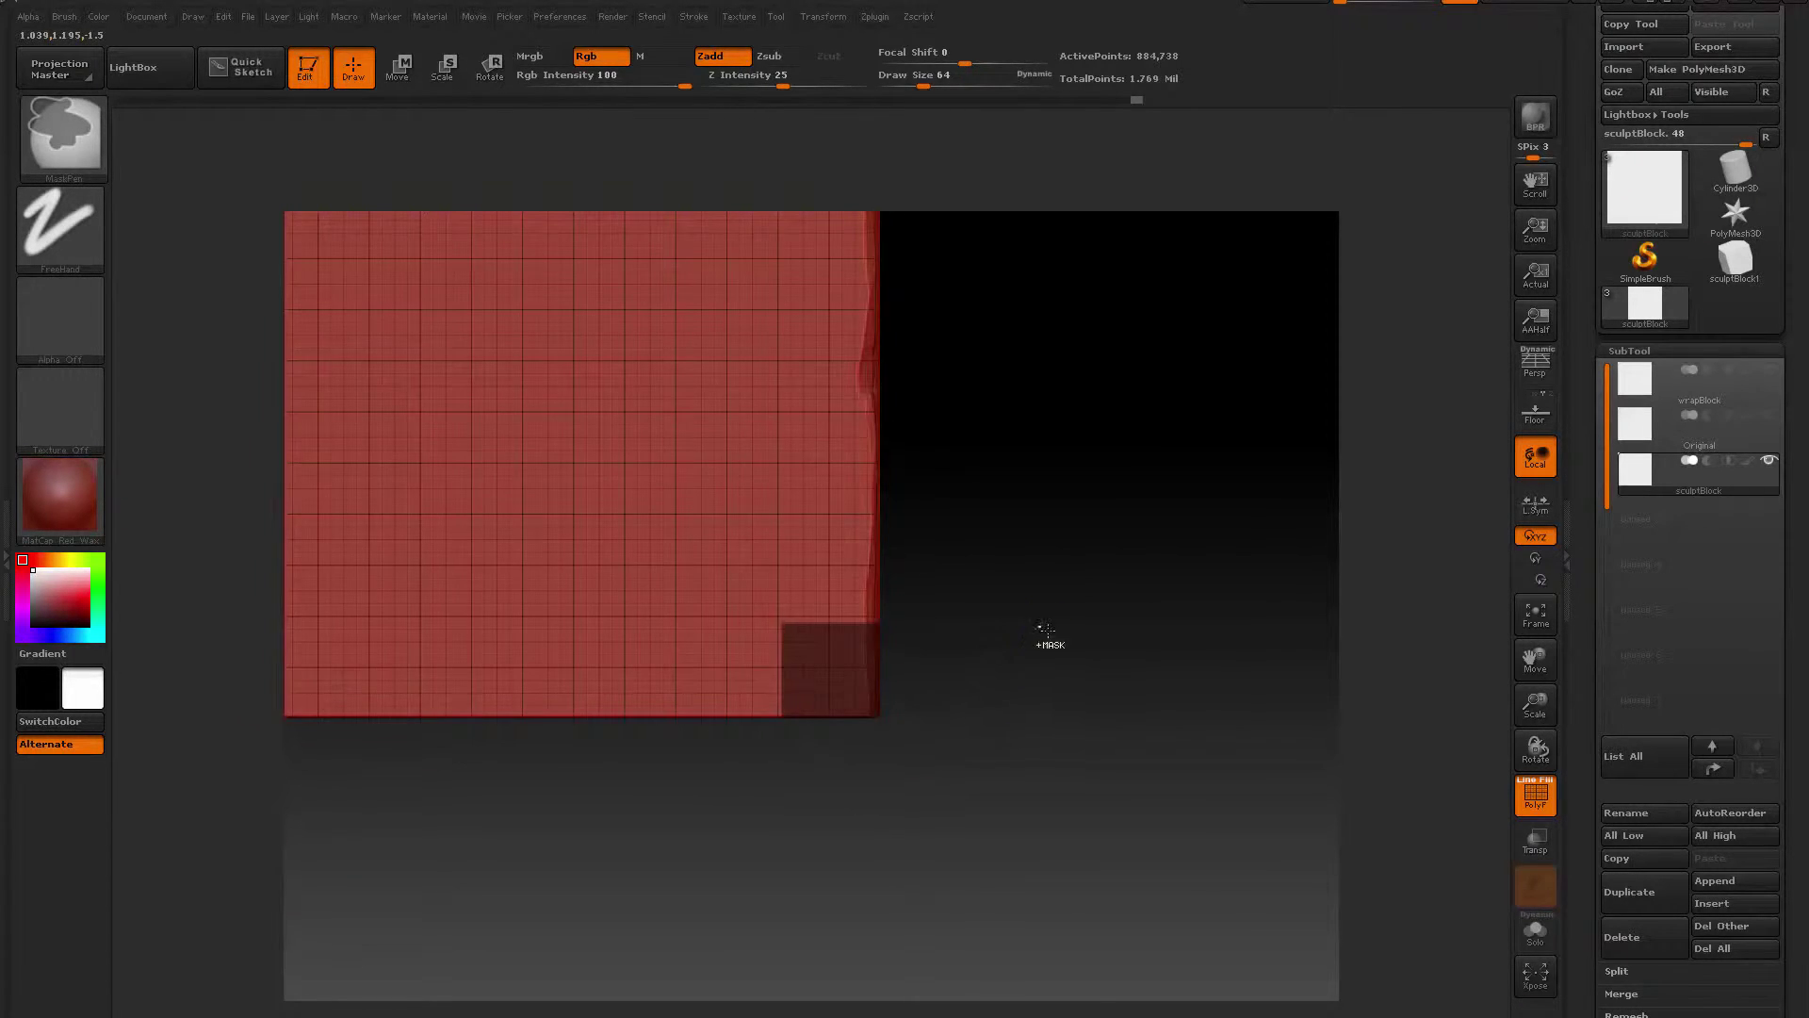
left_click(1044, 641, "ctrl")
left_click(1536, 797)
Rough in wear along the third unmasked edge with TrimSmoothBorder strokes on its upper, middle and lower sections
left_click_drag(993, 767, 682, 485)
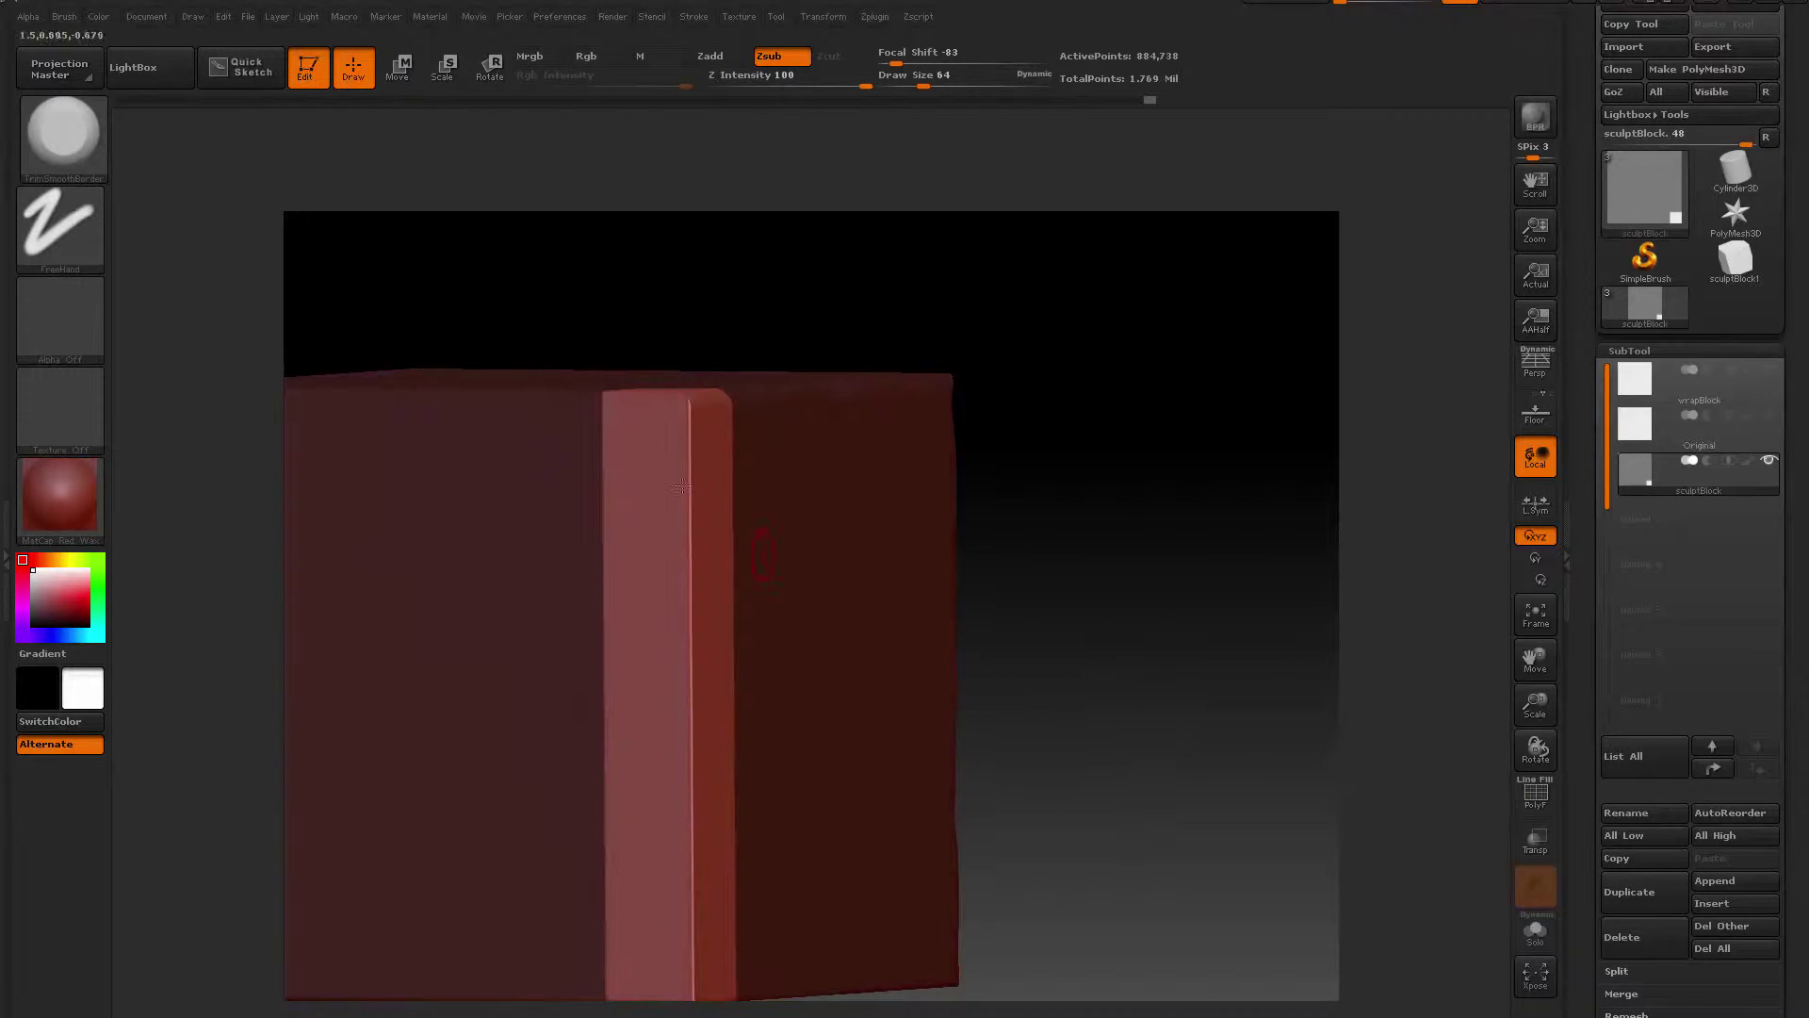
left_click_drag(689, 417, 686, 540)
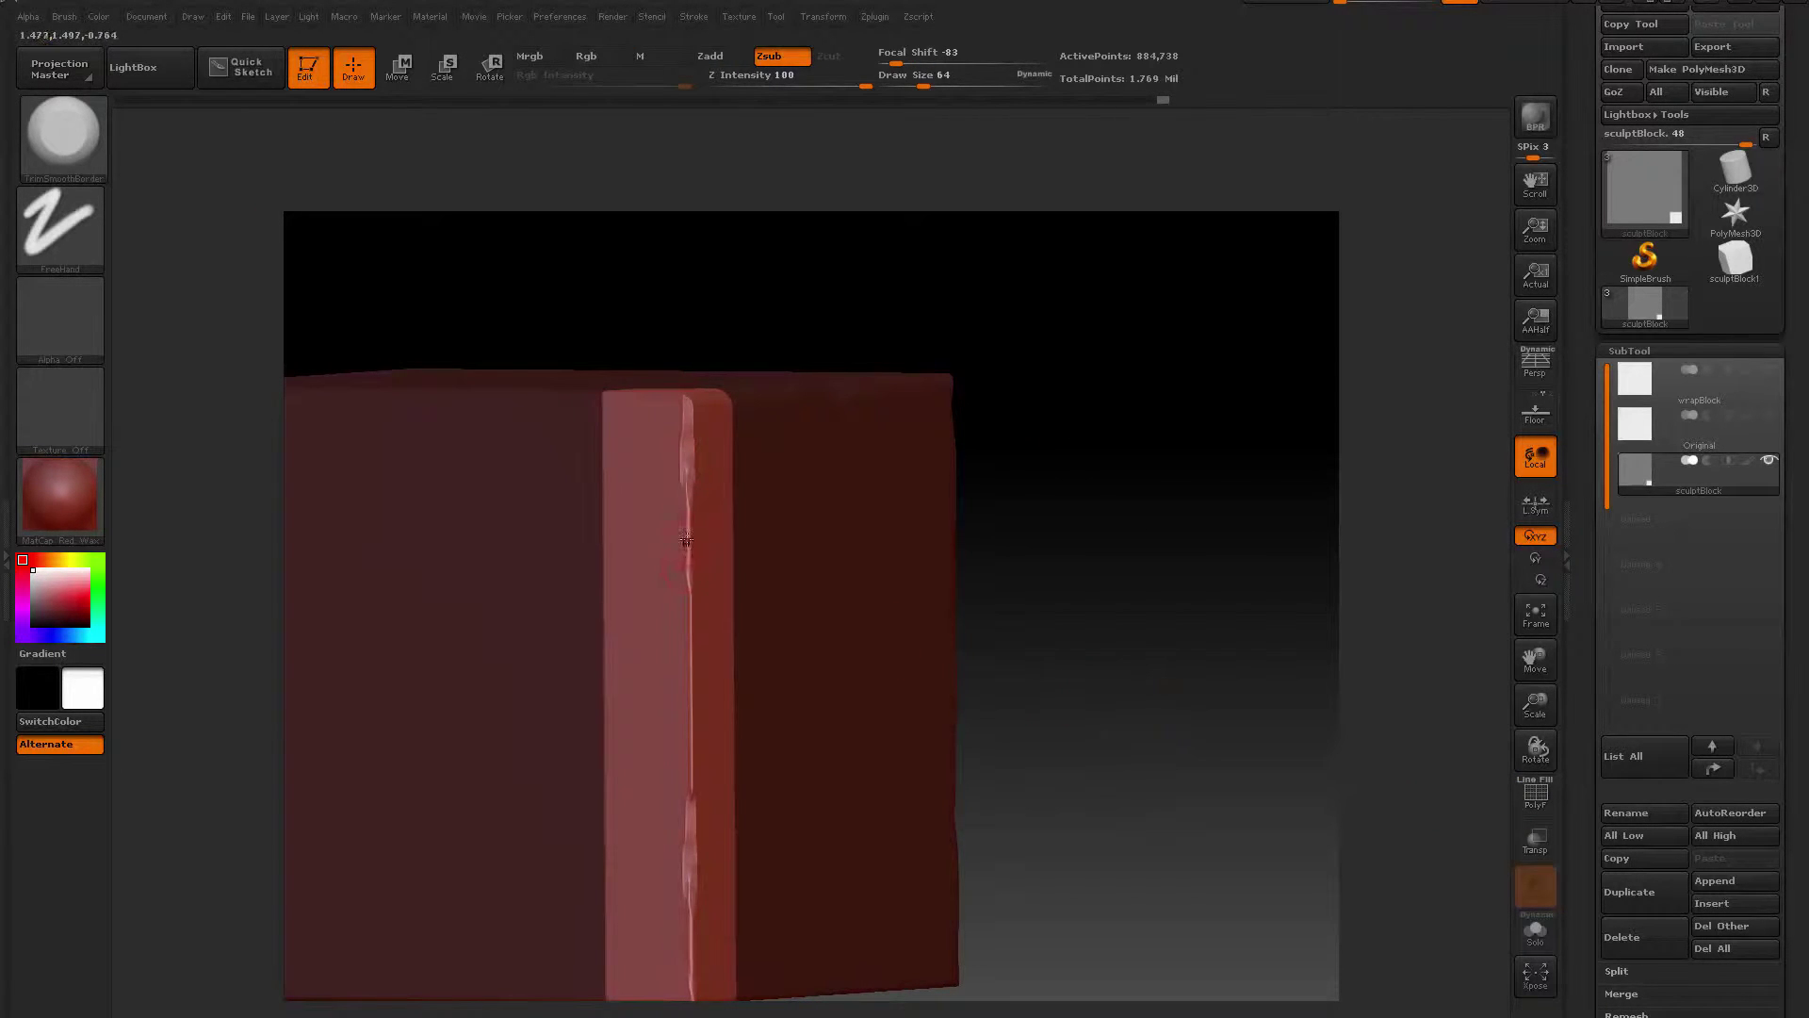
left_click_drag(693, 667, 691, 787)
left_click_drag(1006, 666, 895, 484)
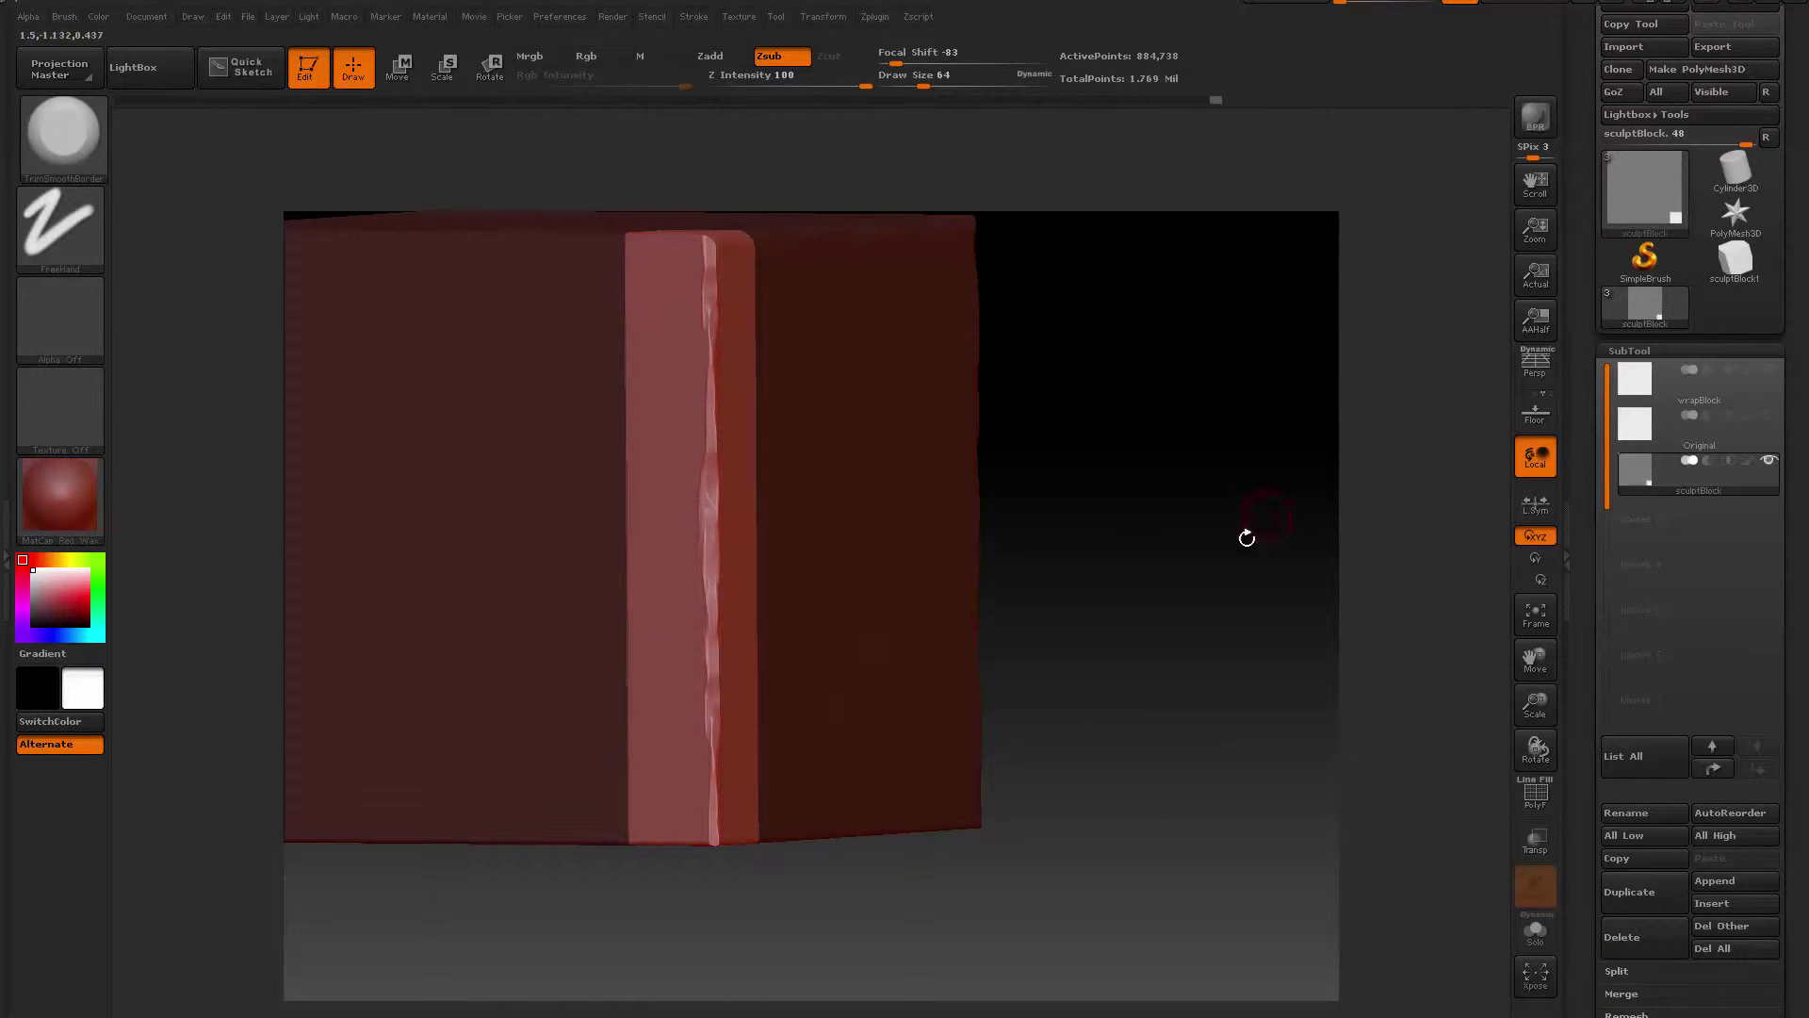
Trim wider flat facets into the third edge near its upper end and just below its middle
left_click_drag(1247, 537, 1180, 528)
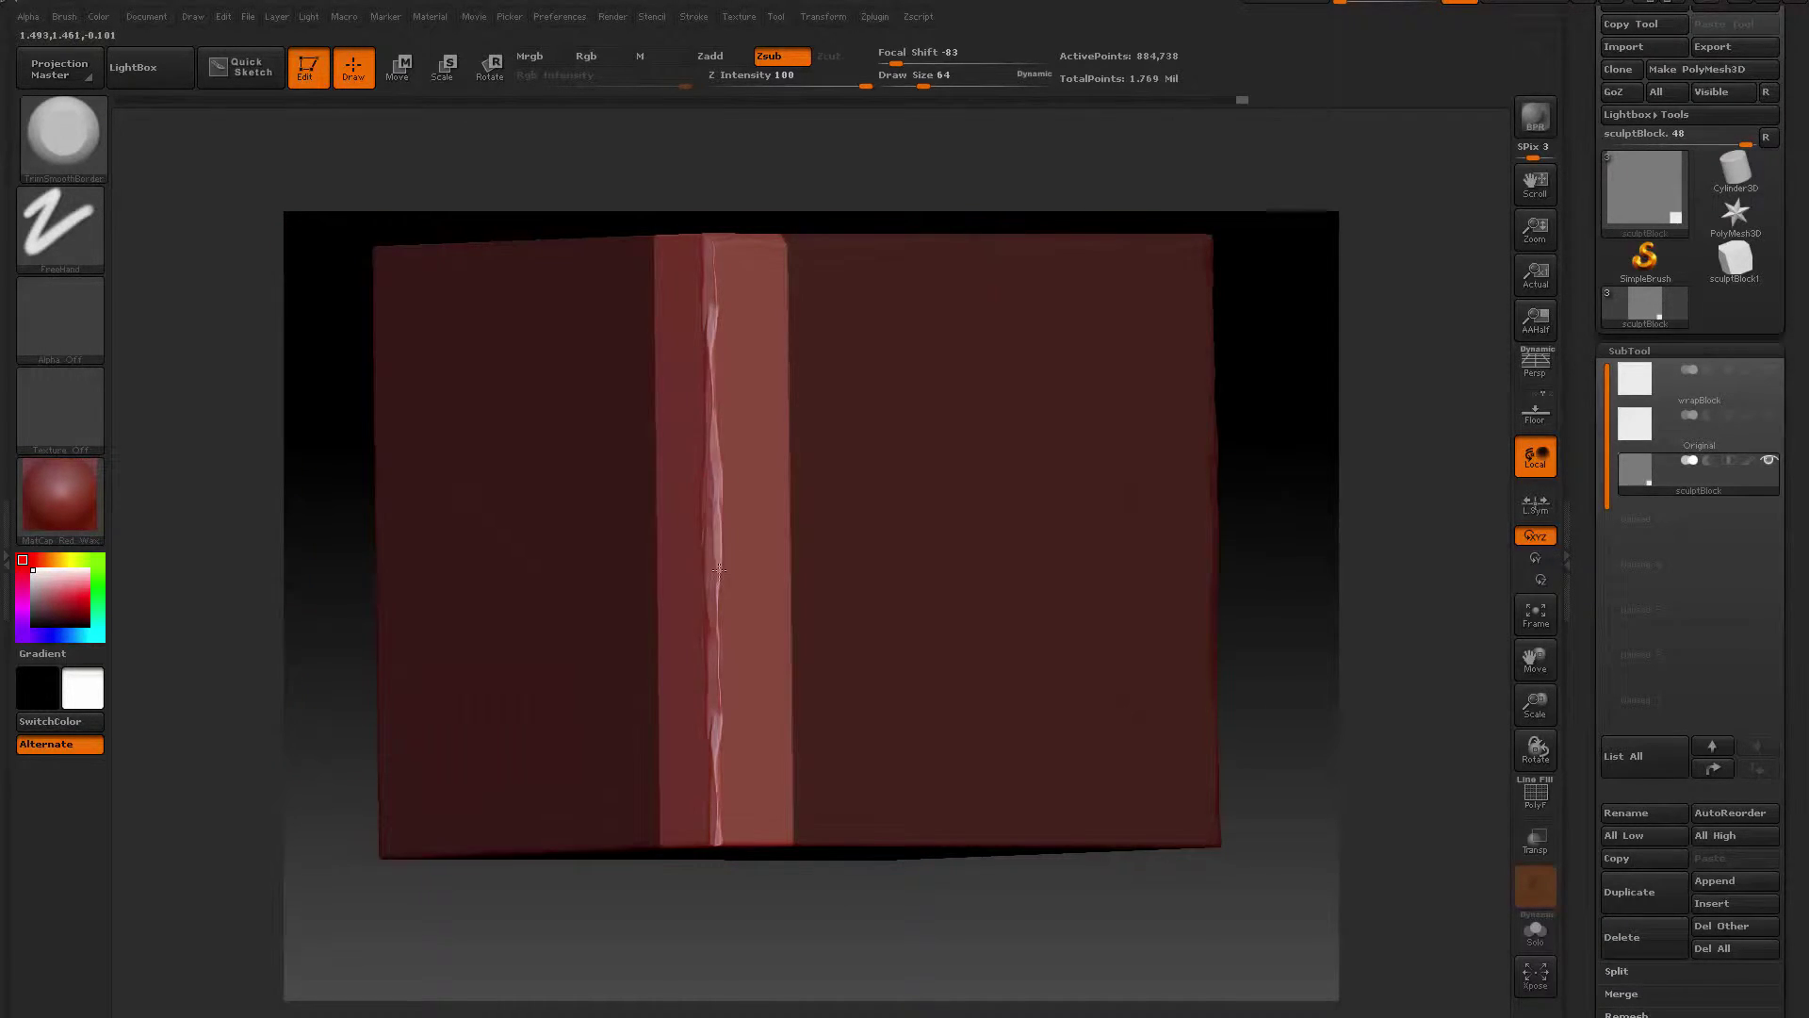
left_click_drag(718, 708, 740, 636)
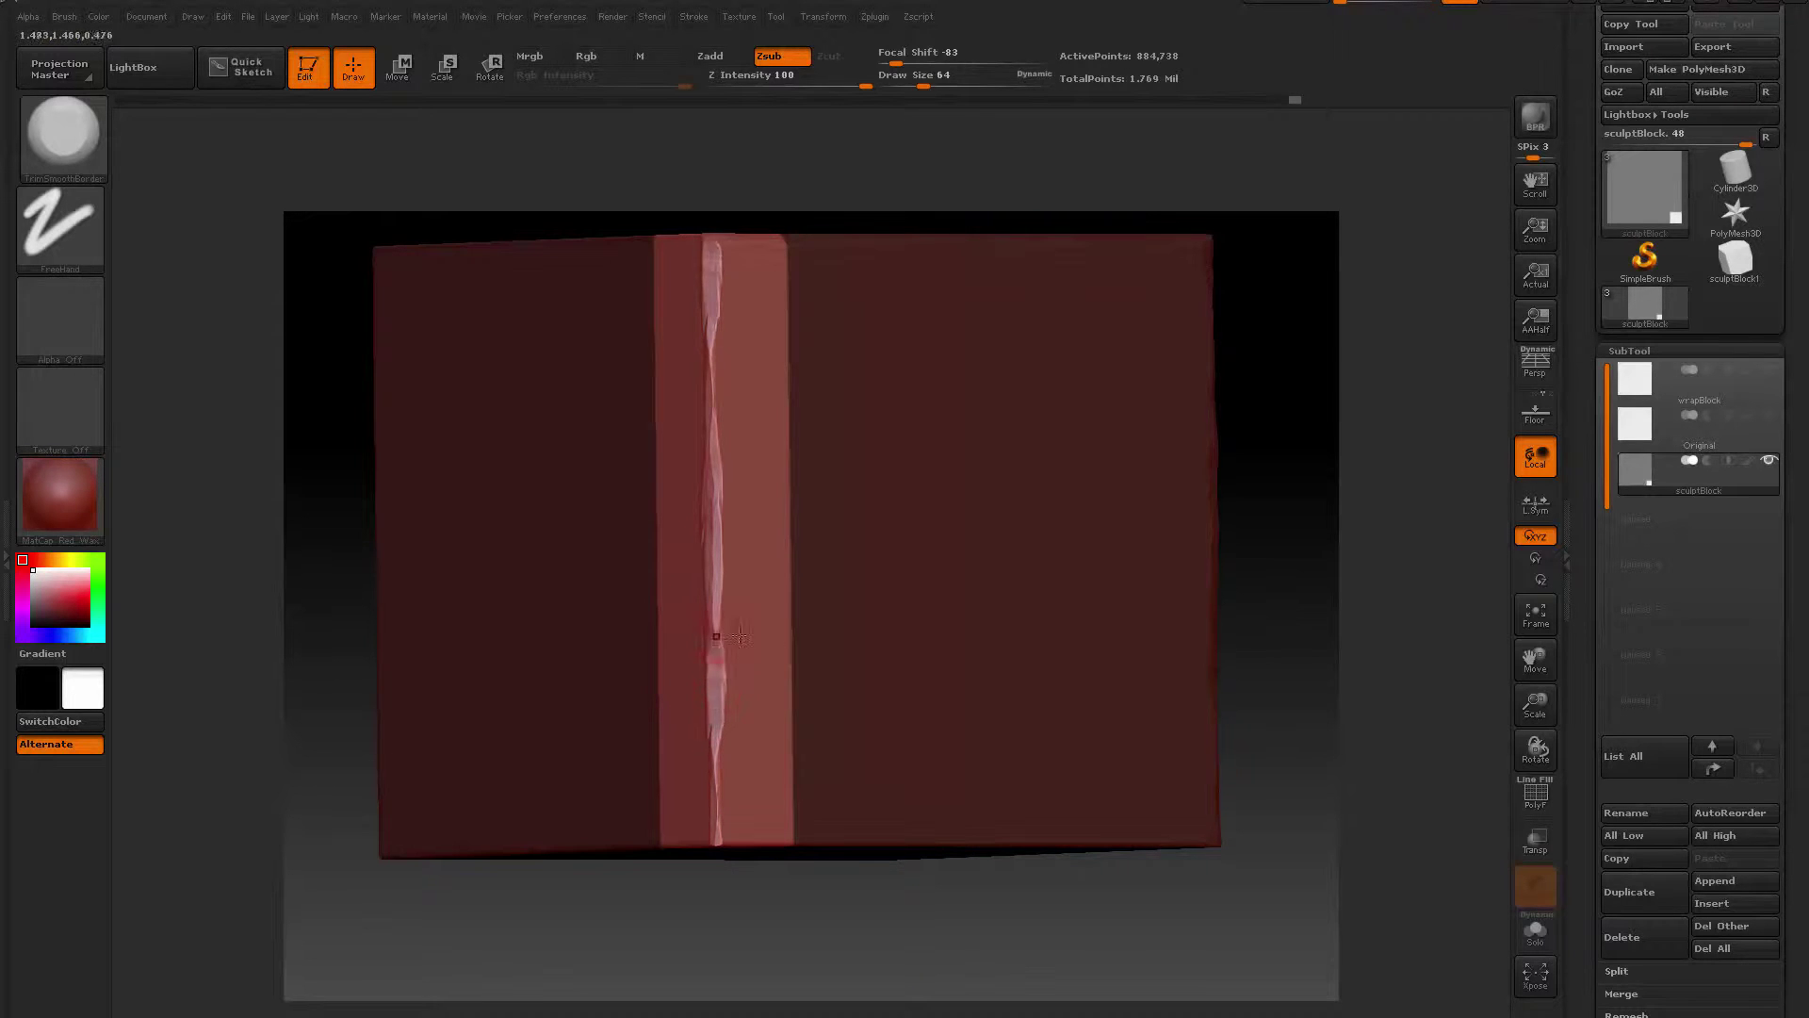
left_click_drag(1288, 433, 714, 579)
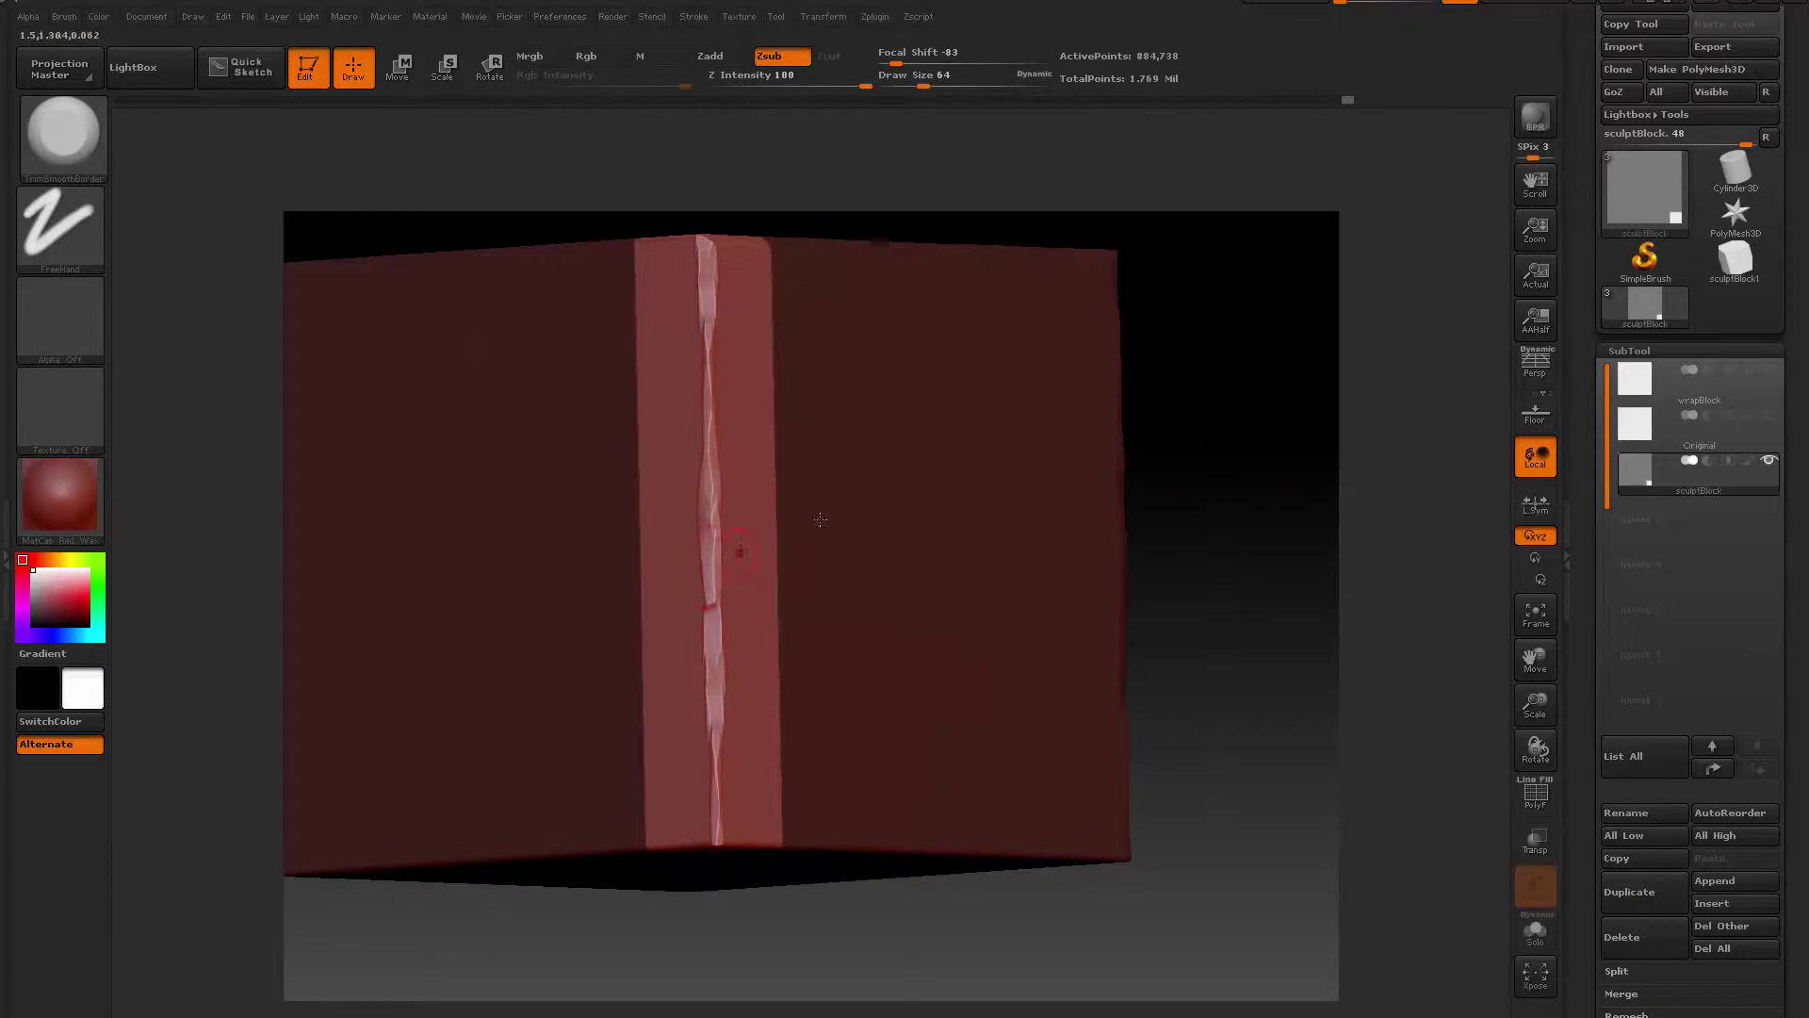
Extend the TrimSmoothBorder wear along the third unmasked edge from its upper section down to its lower end
left_click_drag(1284, 390, 713, 358)
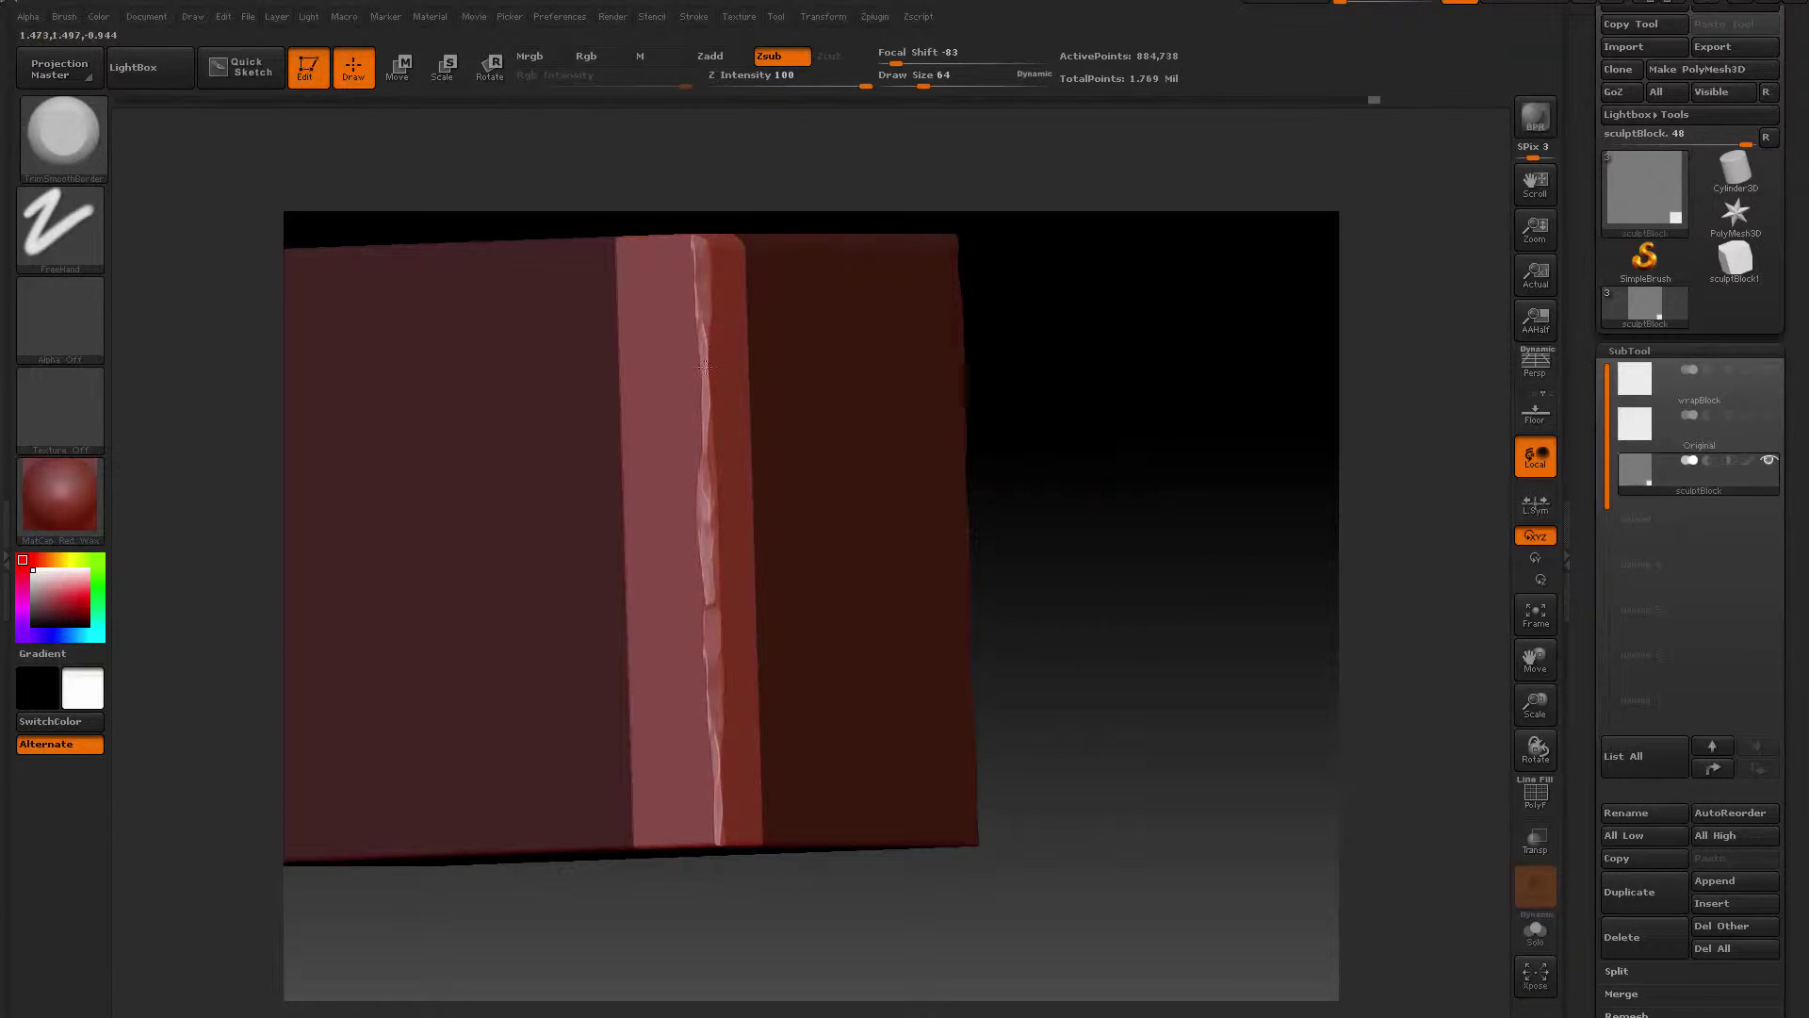
left_click_drag(1169, 439, 674, 439)
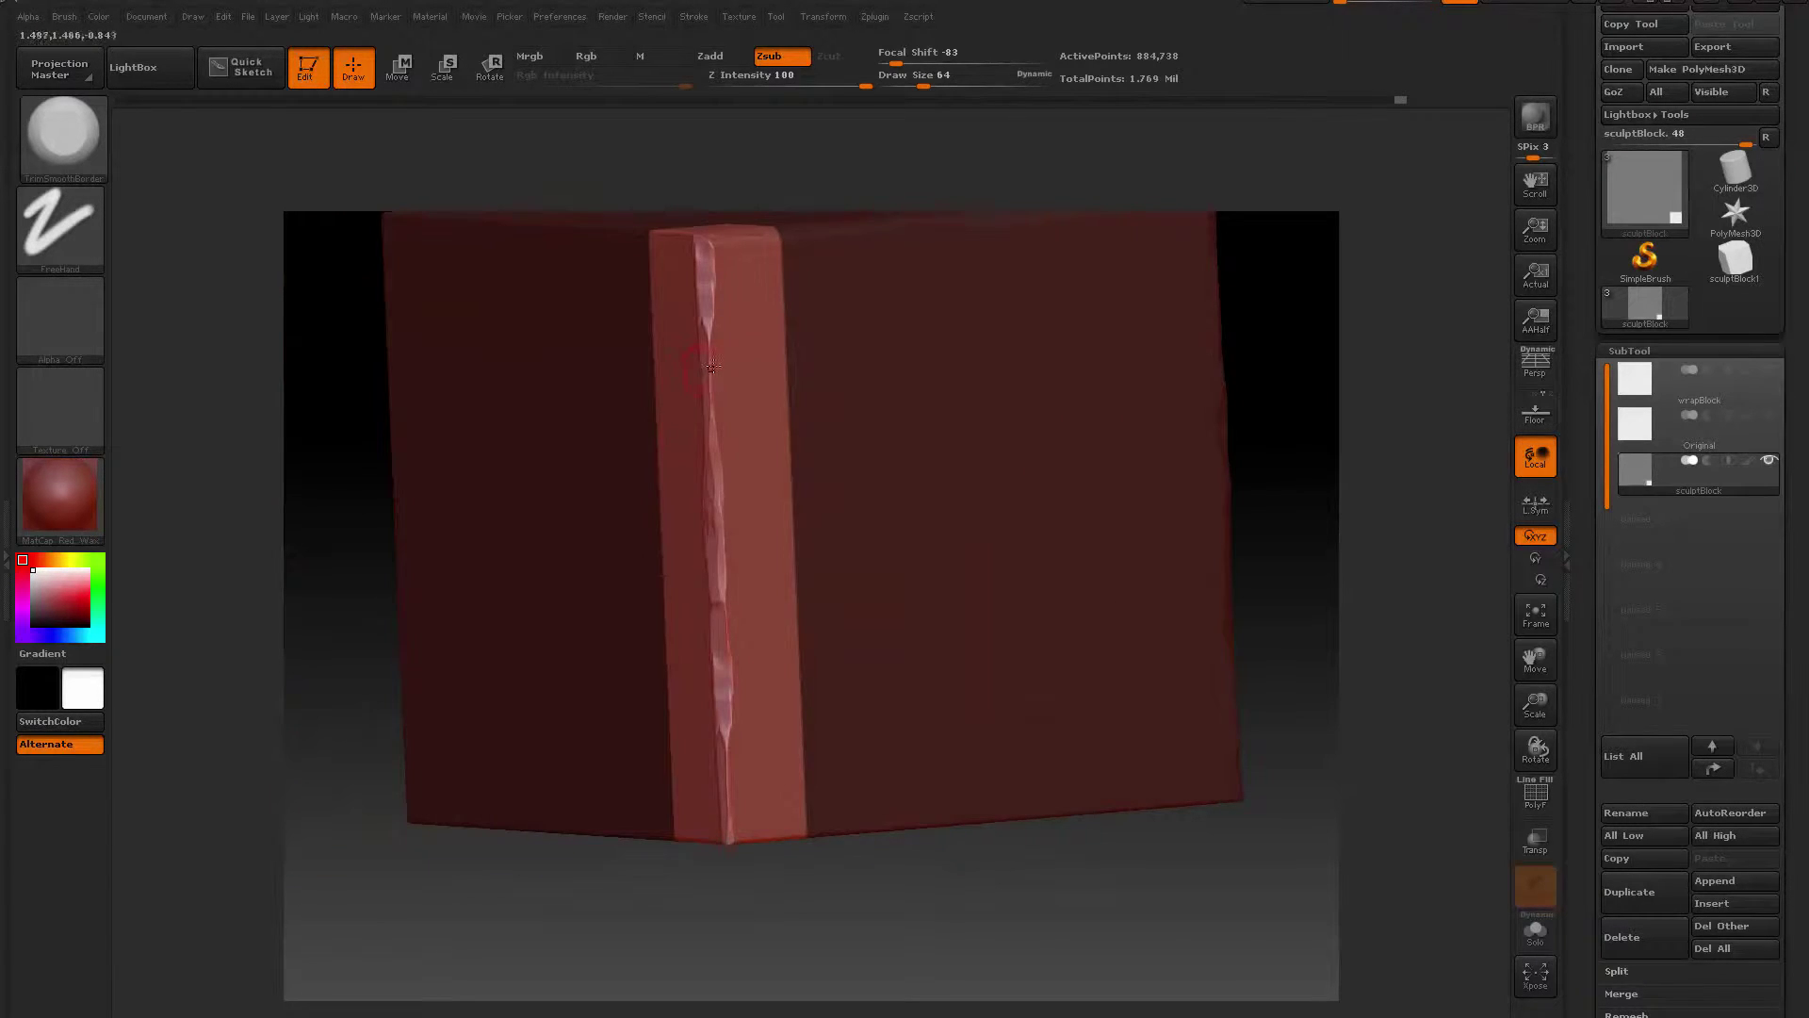
left_click_drag(712, 353, 709, 358)
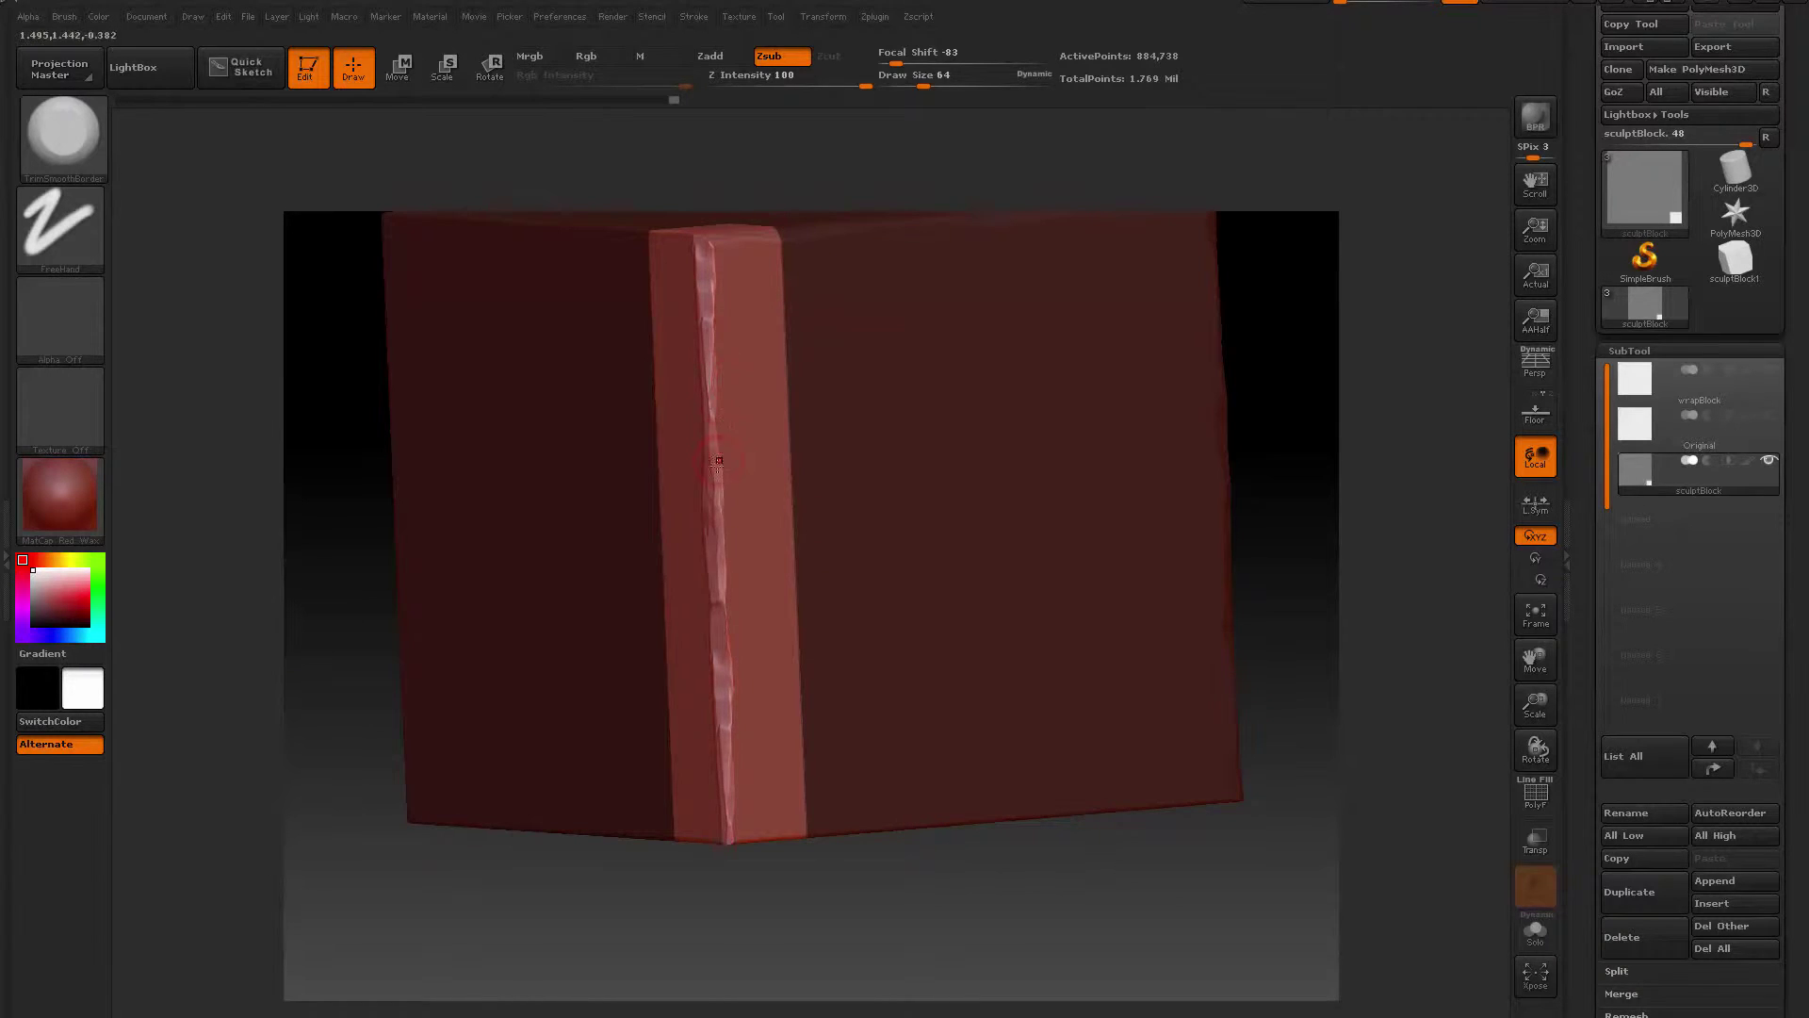
left_click_drag(1253, 468, 1253, 356)
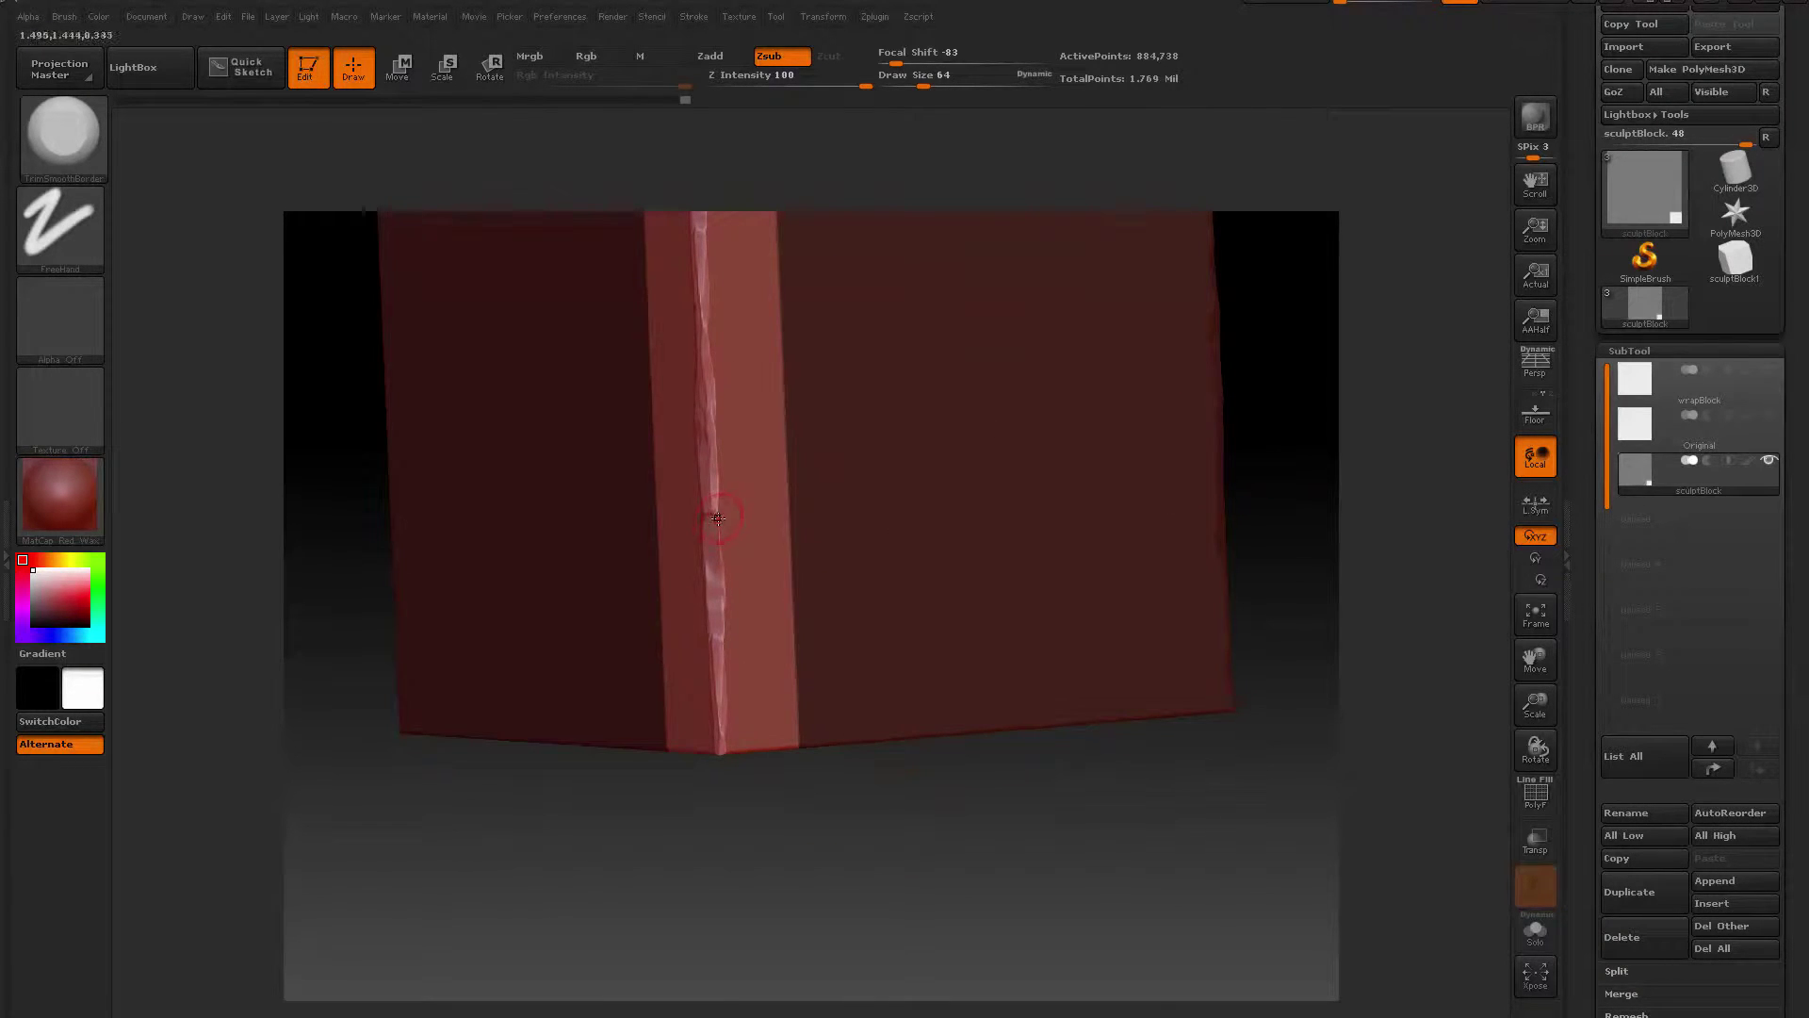
left_click_drag(775, 836, 905, 829)
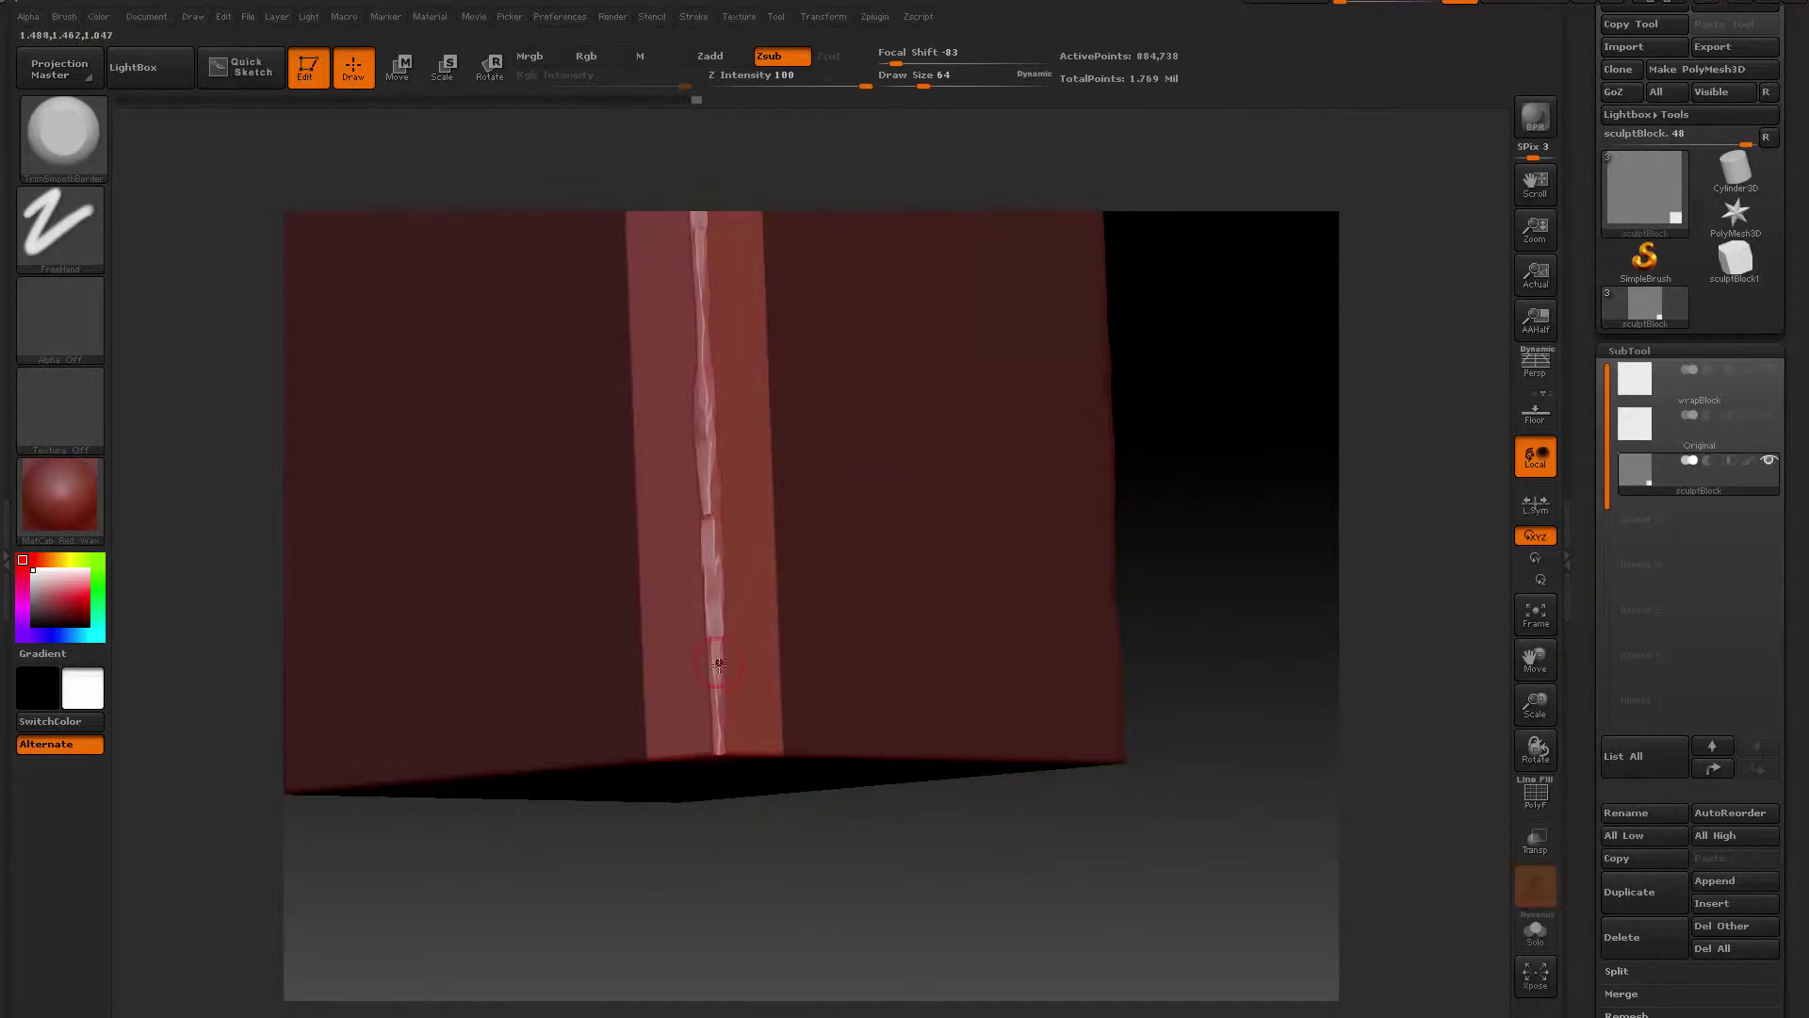
Refine the chipped facets on the third edge's middle and upper sections with more TrimSmoothBorder strokes
left_click_drag(1228, 467, 763, 471)
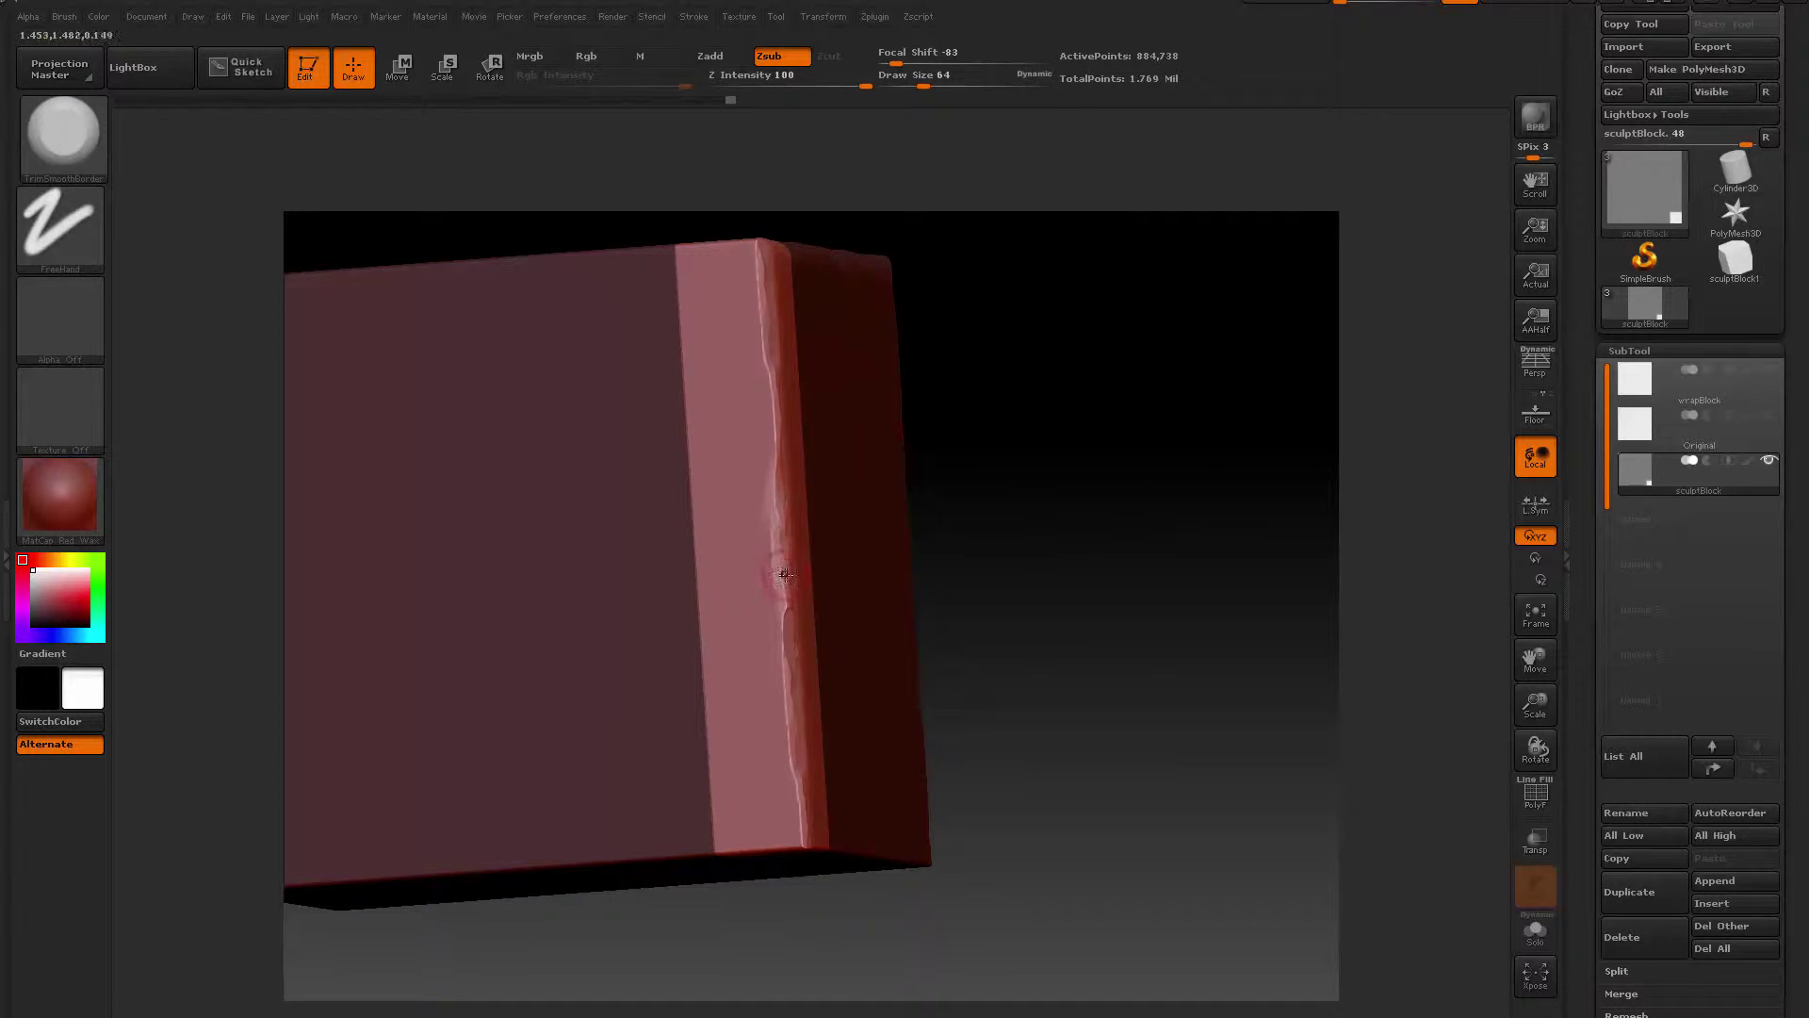
left_click_drag(983, 389, 1113, 479)
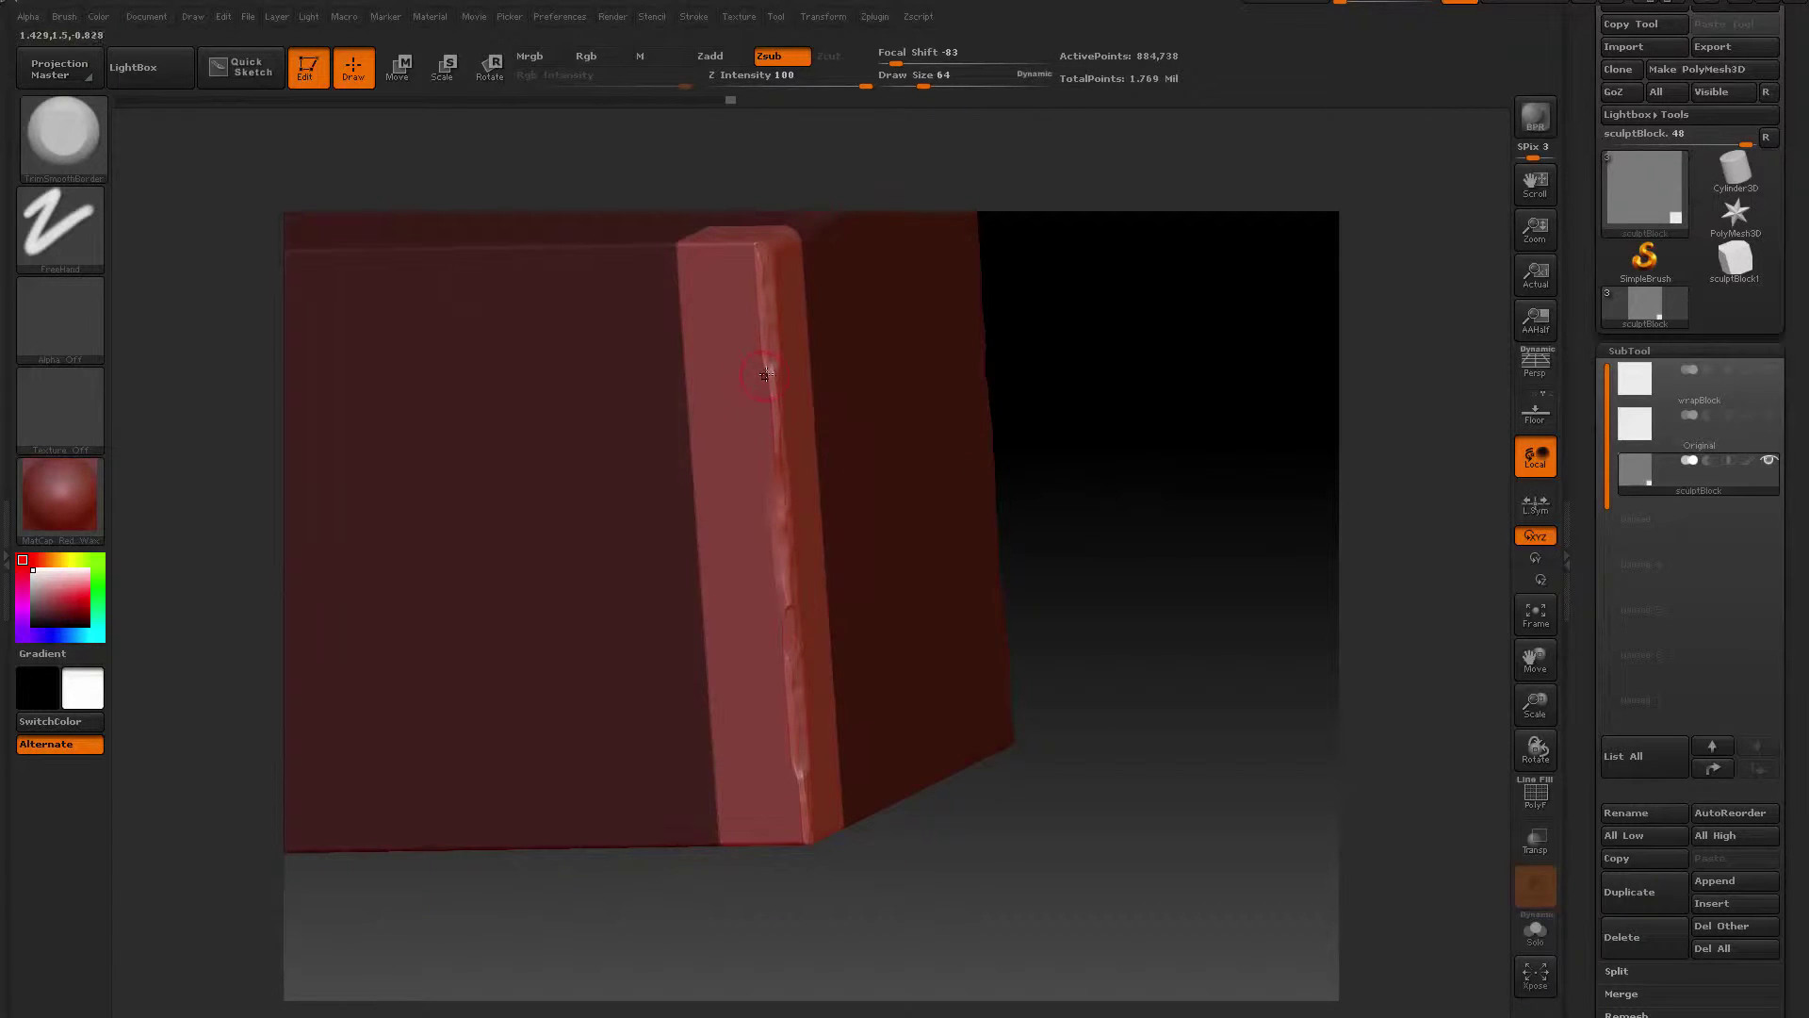
left_click_drag(1194, 429, 1112, 377)
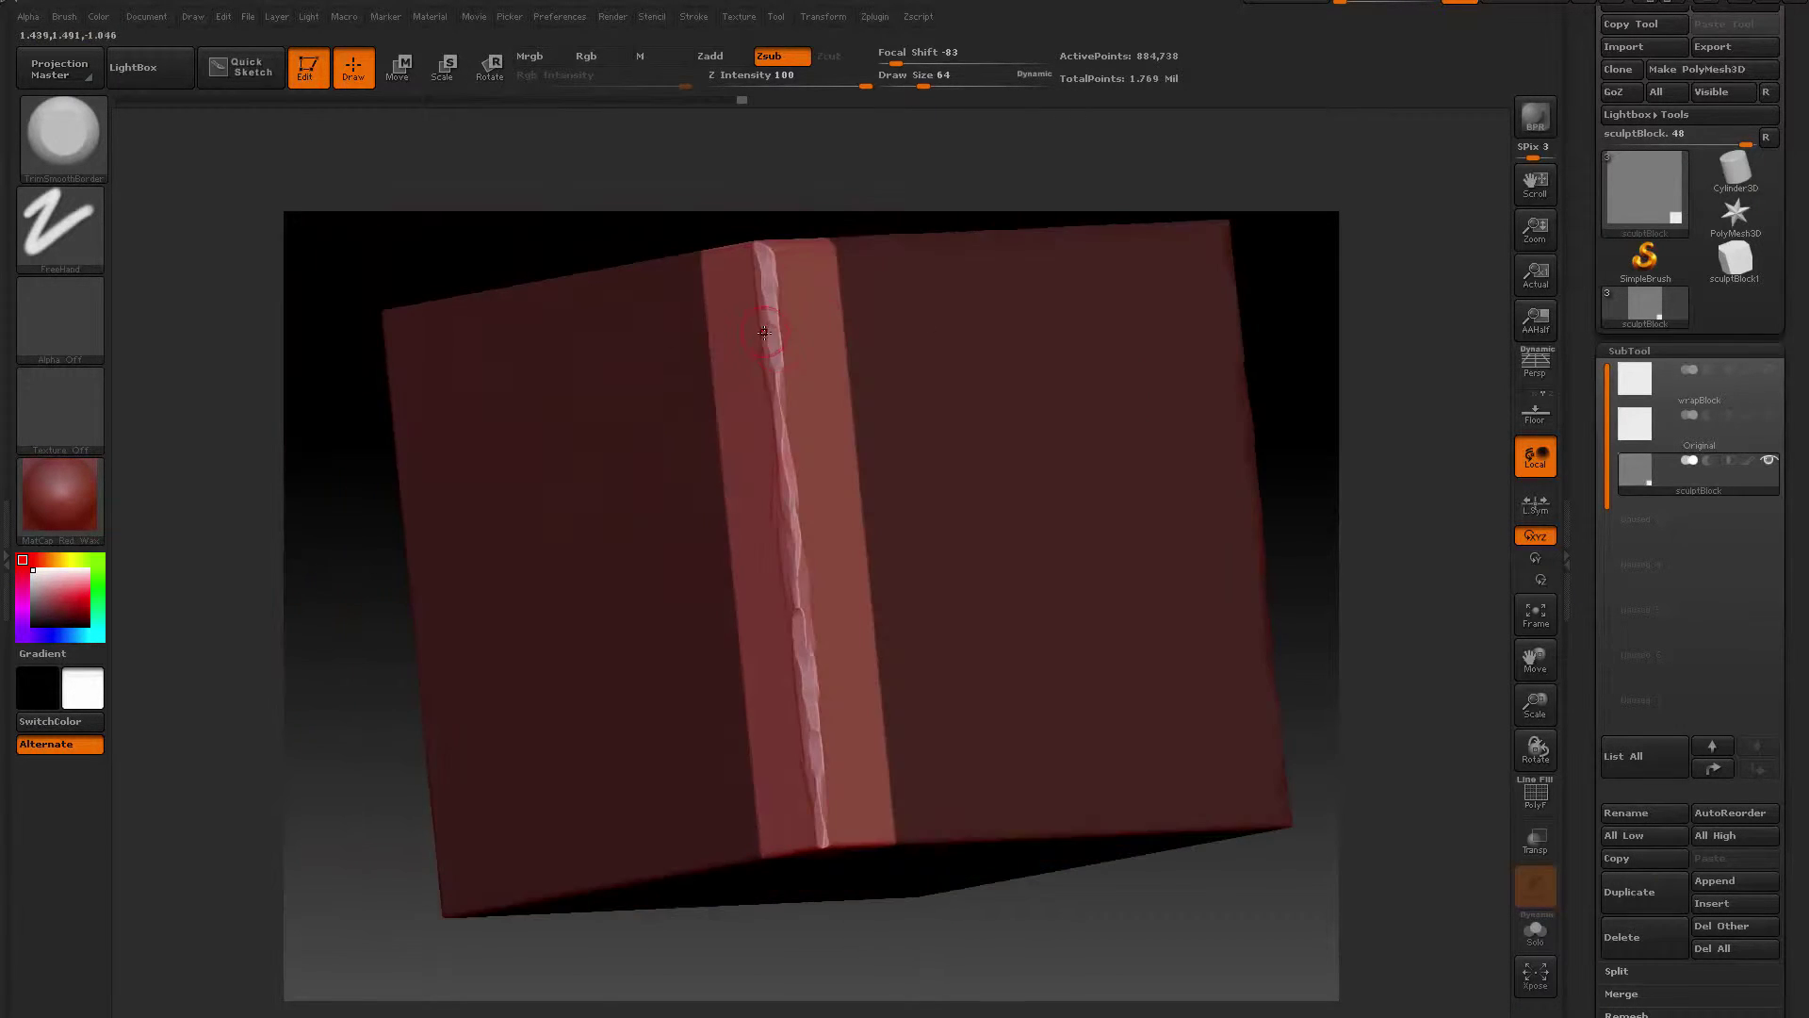
mouse_move(1310, 403)
left_mouse_down()
mouse_move(1240, 355)
mouse_move(1279, 390)
left_mouse_up()
left_click_drag(604, 528, 1192, 532)
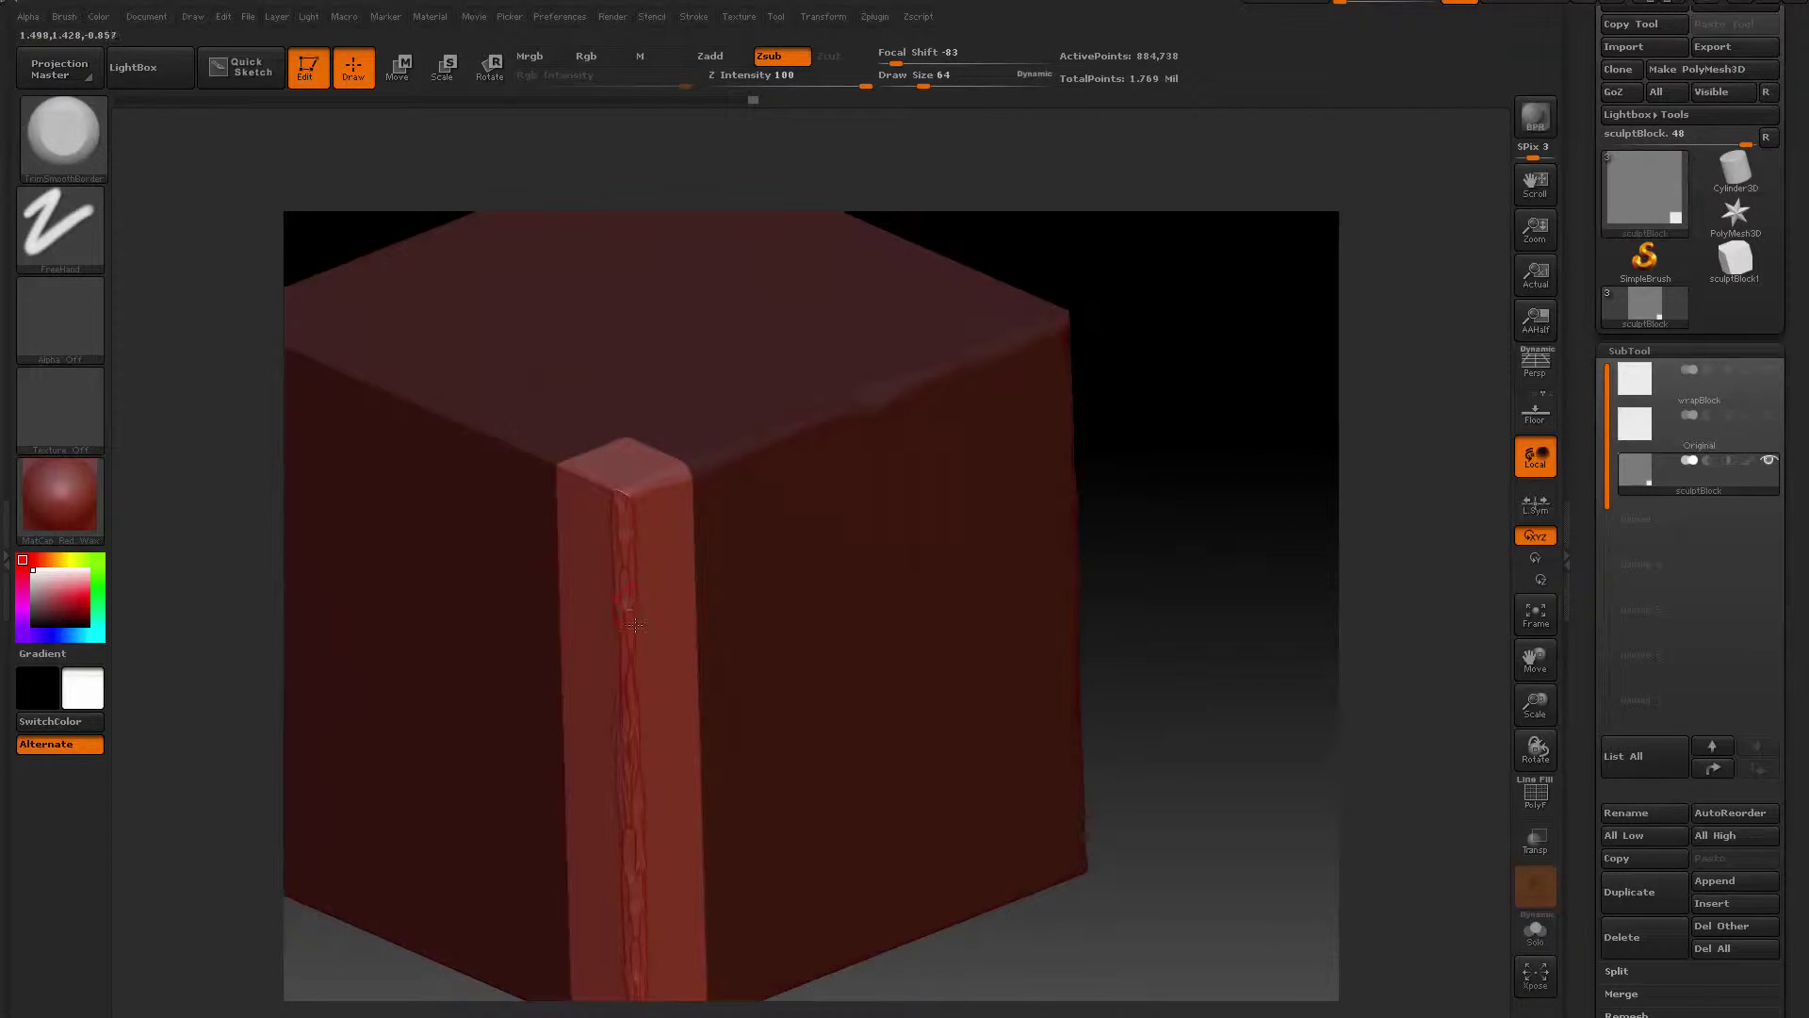
left_click_drag(1190, 449, 980, 283)
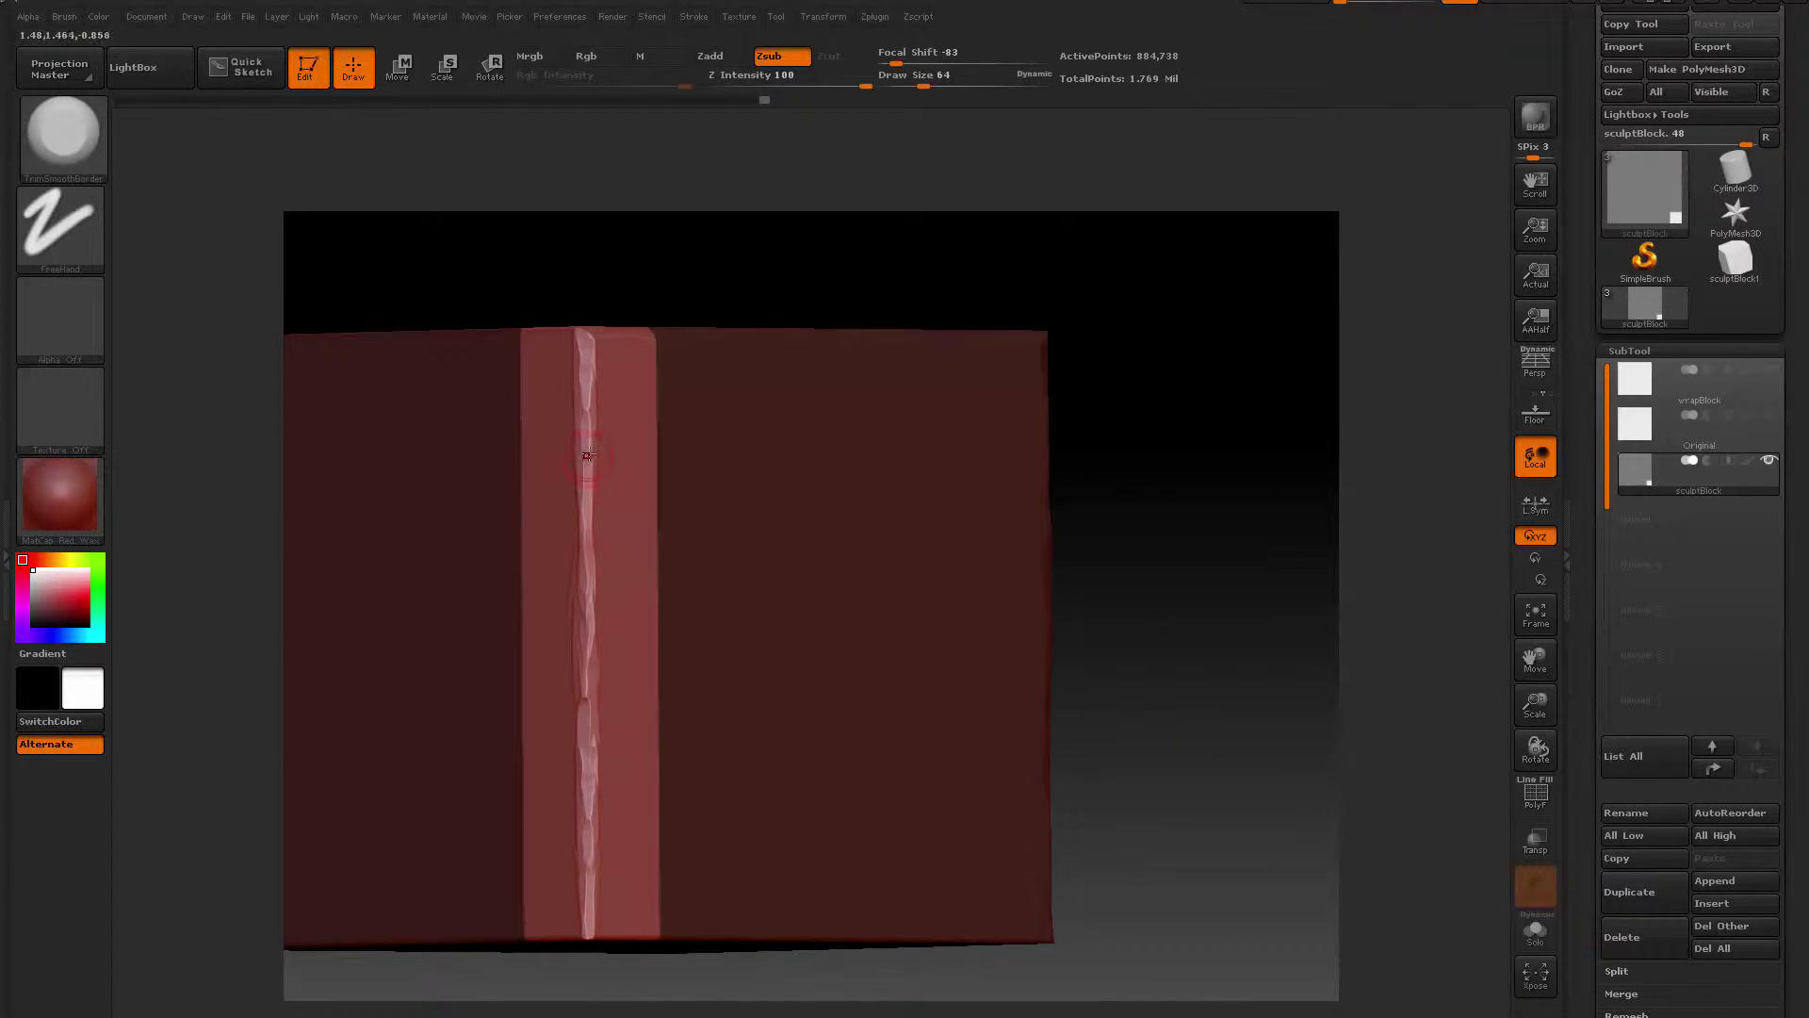
Clear the mask from the sculpted block, turn on the floor grid, and view the block from an angle
left_click_drag(1182, 459, 1215, 452, "shift")
mouse_move(1061, 471)
left_mouse_down("alt")
mouse_move(1131, 477)
mouse_move(1126, 593)
mouse_move(1147, 484)
mouse_move(1202, 532)
mouse_move(1065, 500)
mouse_move(1249, 351)
mouse_move(1244, 472)
mouse_move(1224, 464)
mouse_move(1222, 500)
mouse_move(1256, 432)
mouse_move(1240, 444)
left_mouse_up("alt")
left_click(1535, 412)
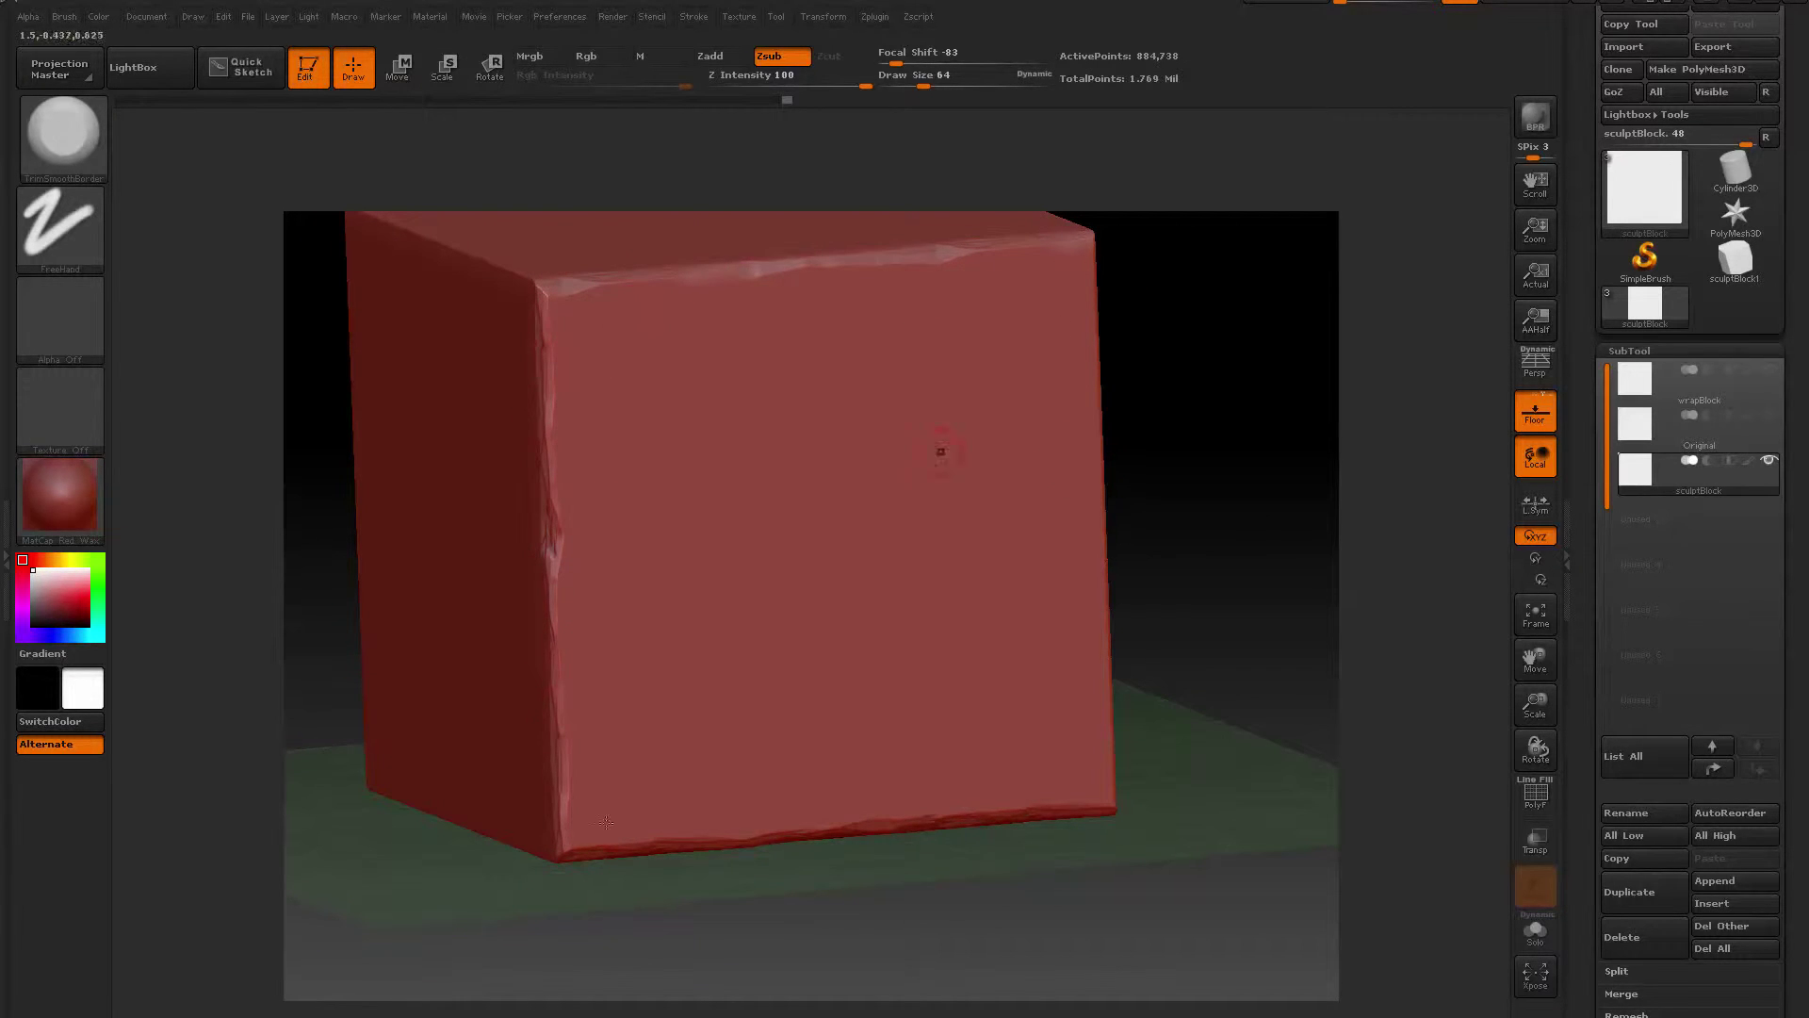
left_click_drag(1216, 529, 1020, 519)
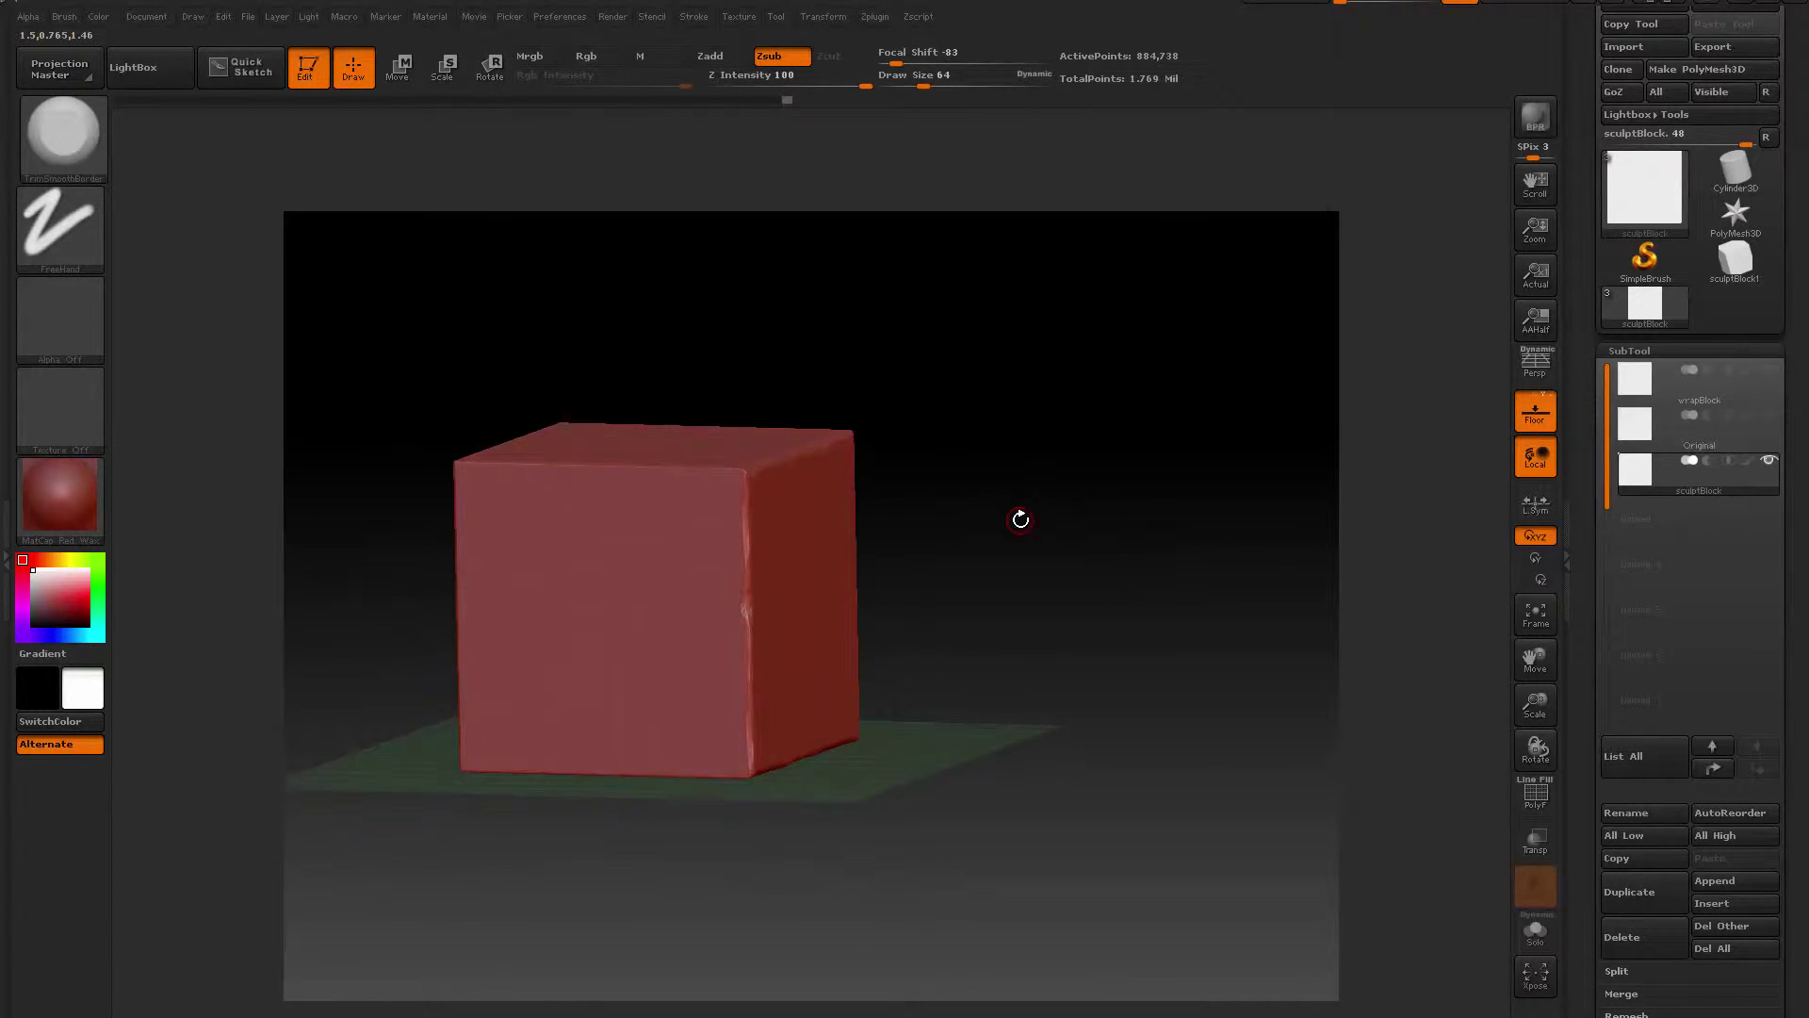
left_click_drag(1017, 484, 1014, 516)
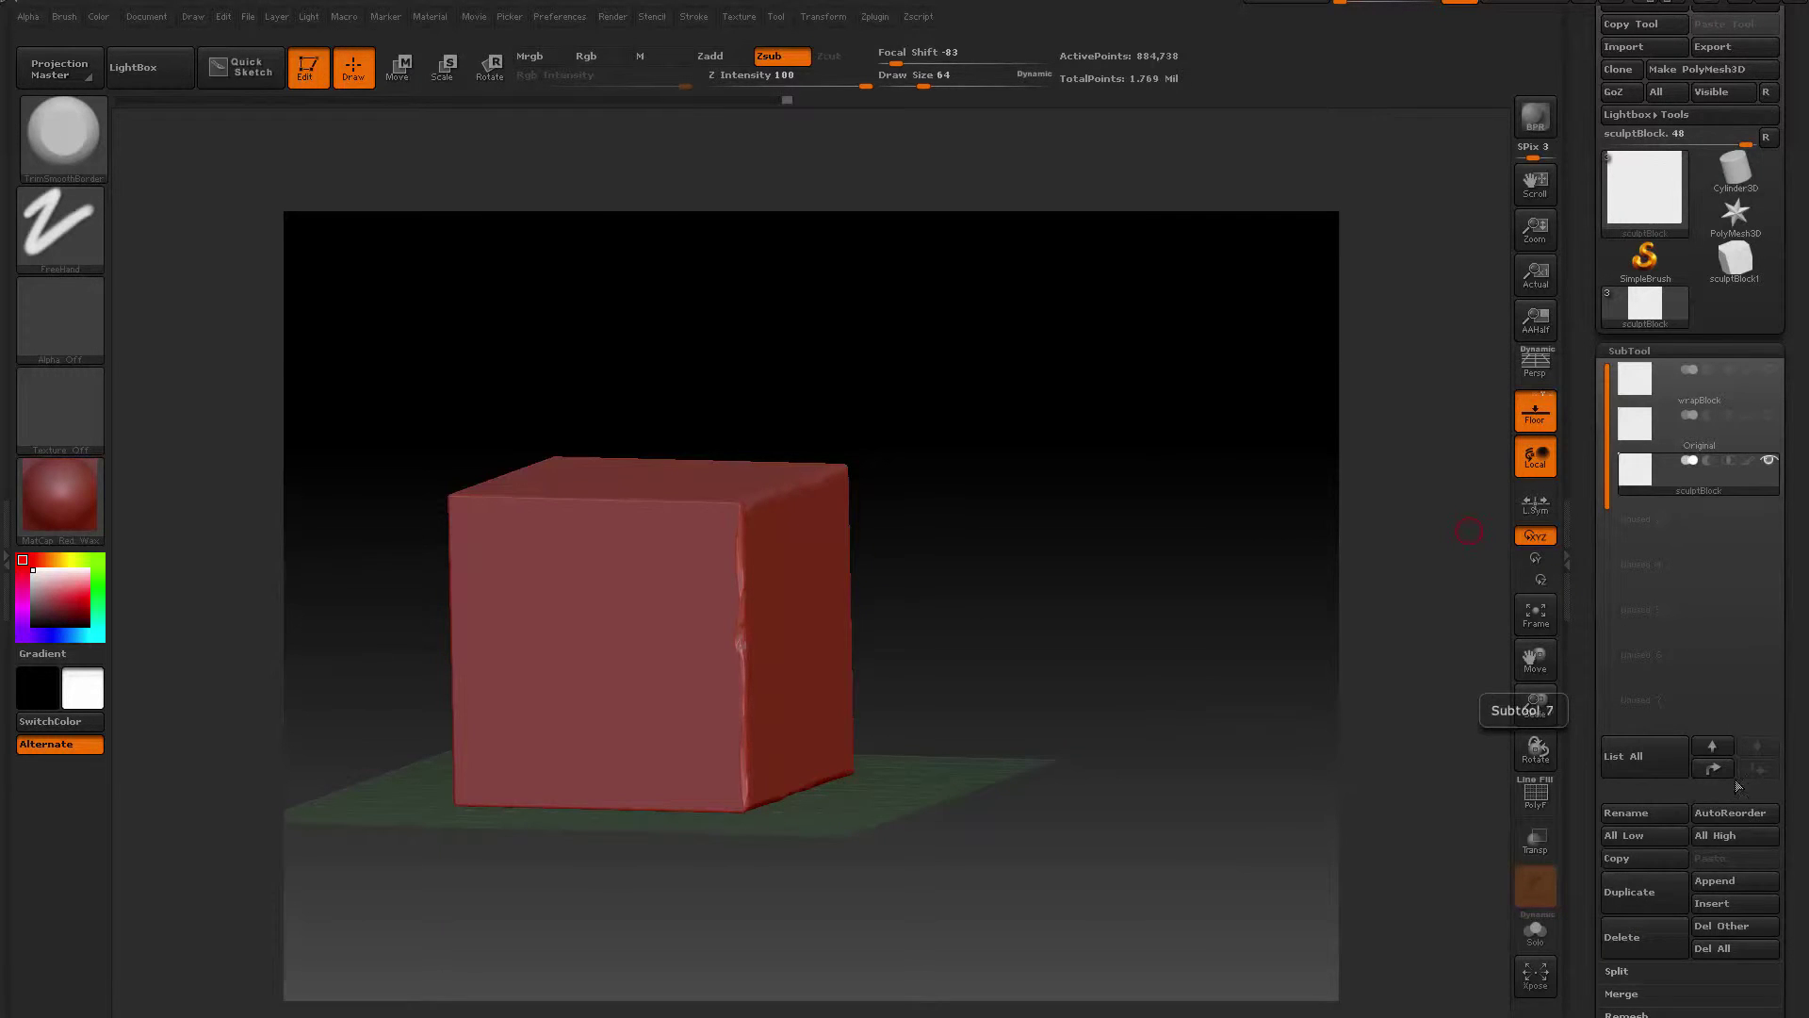
Restrict the Rotate deformation to the Y axis
left_click_drag(1801, 717, 1801, 473)
scroll(1790, 509, "up", 10)
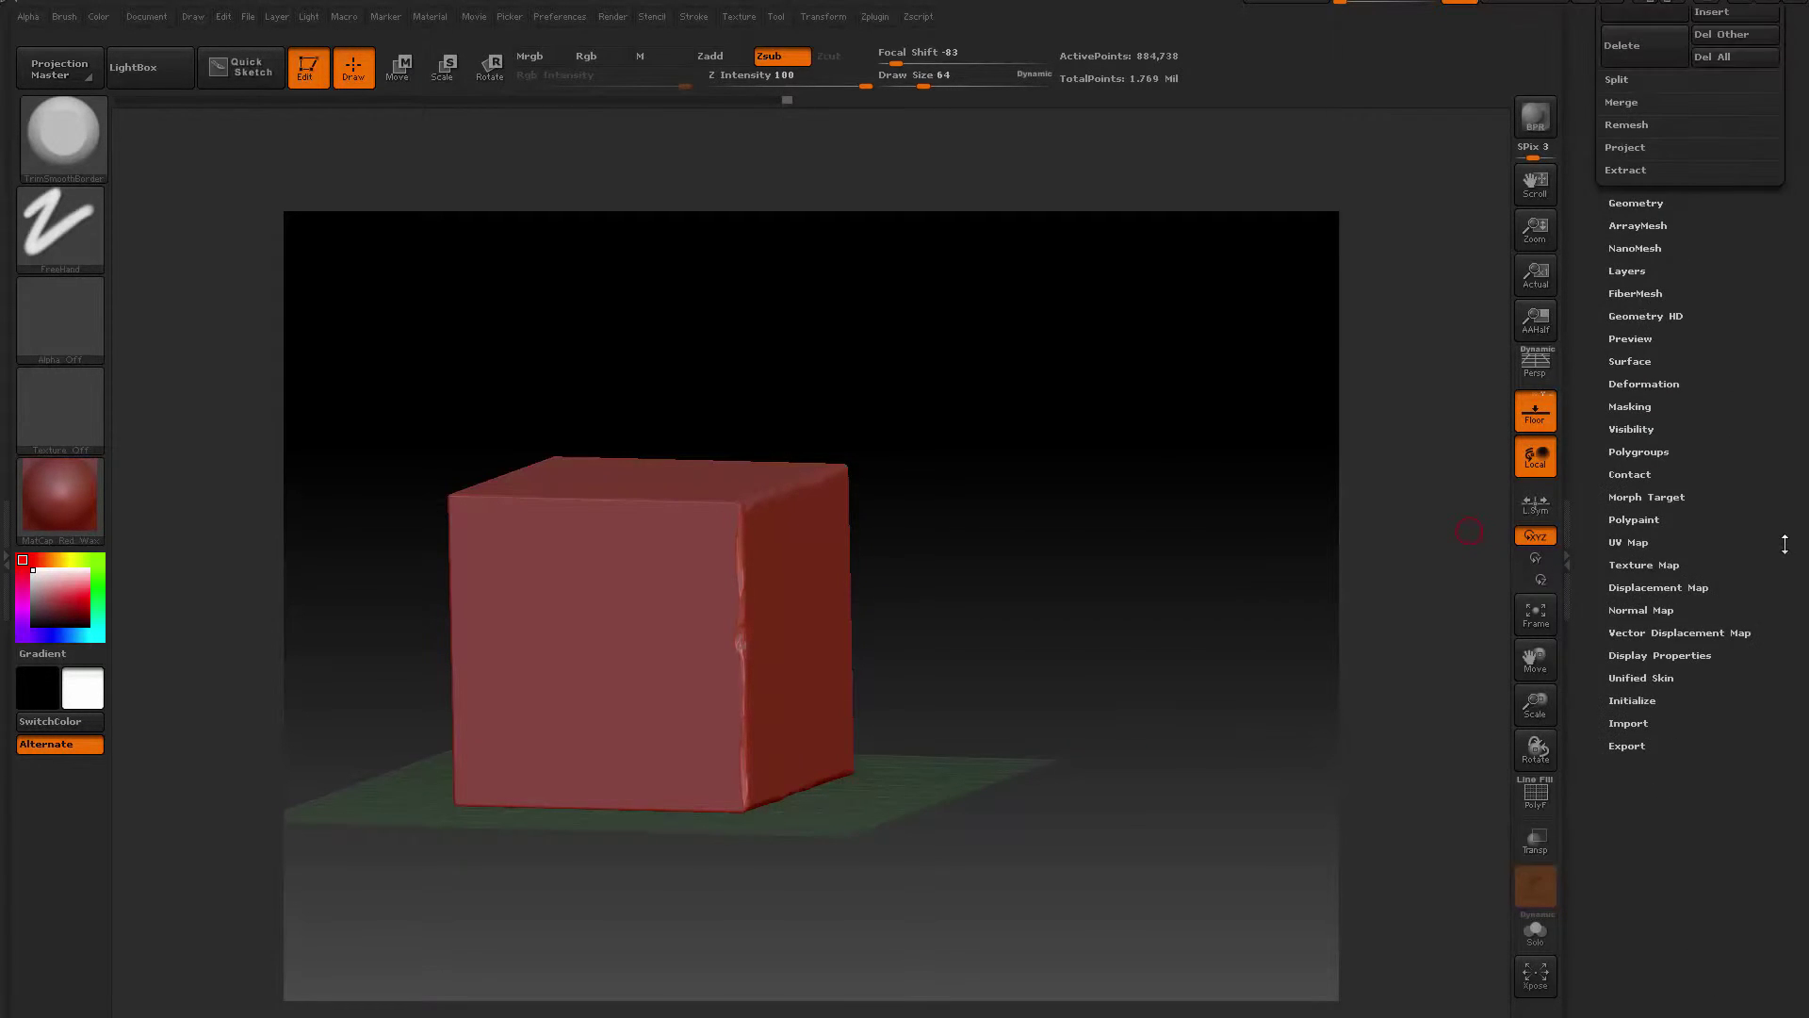
left_click(1657, 385)
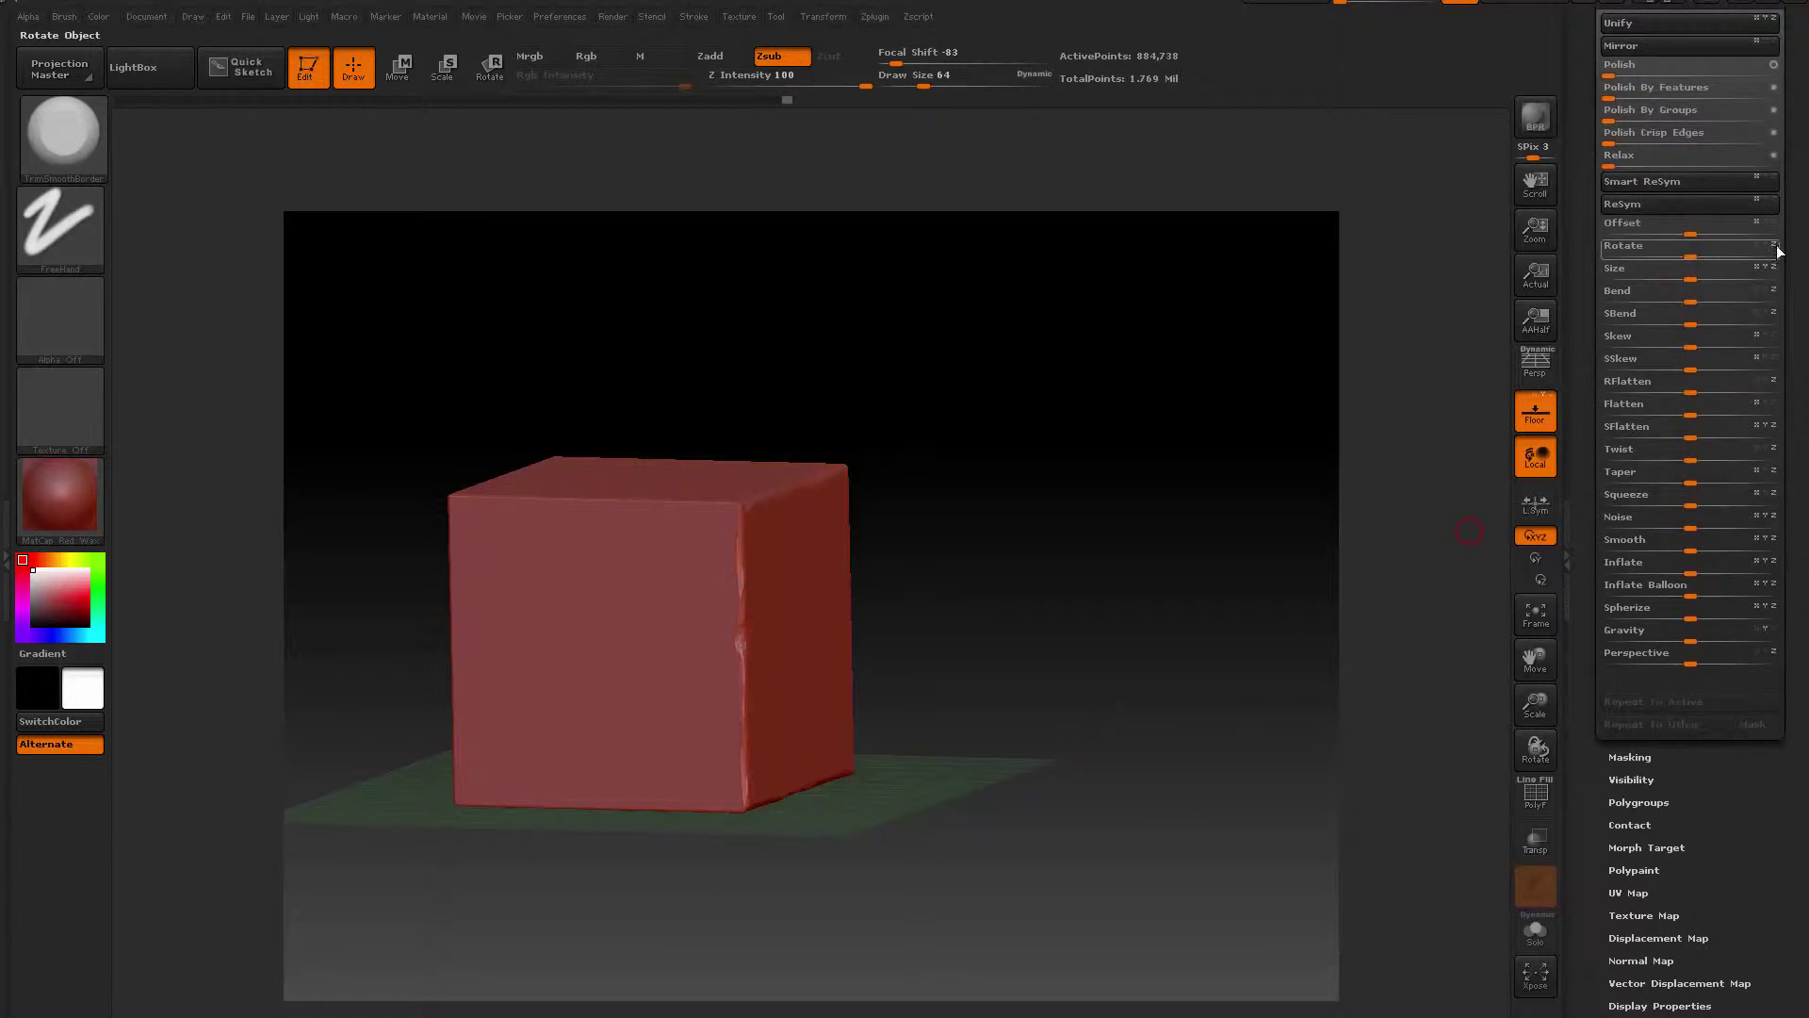
scroll(1806, 416, "up", 10)
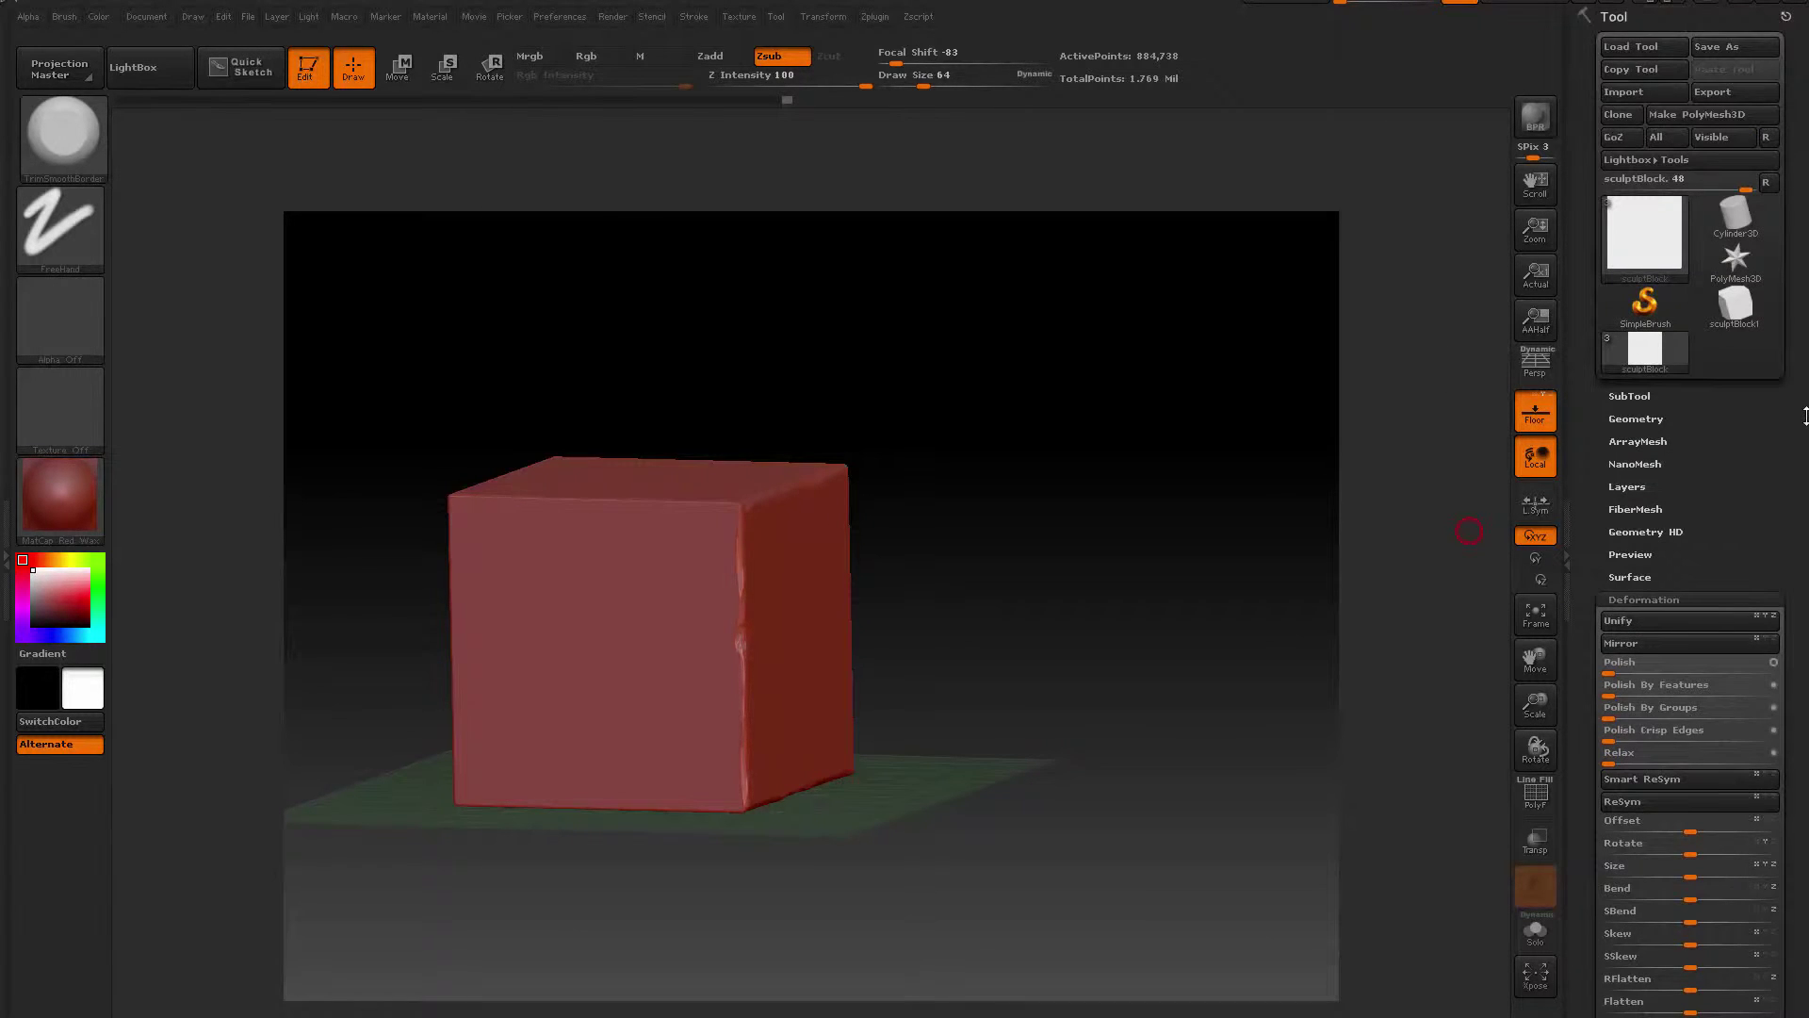
Duplicate the sculptBlock subtool three times
left_click(1630, 395)
scroll(1798, 507, "down", 1)
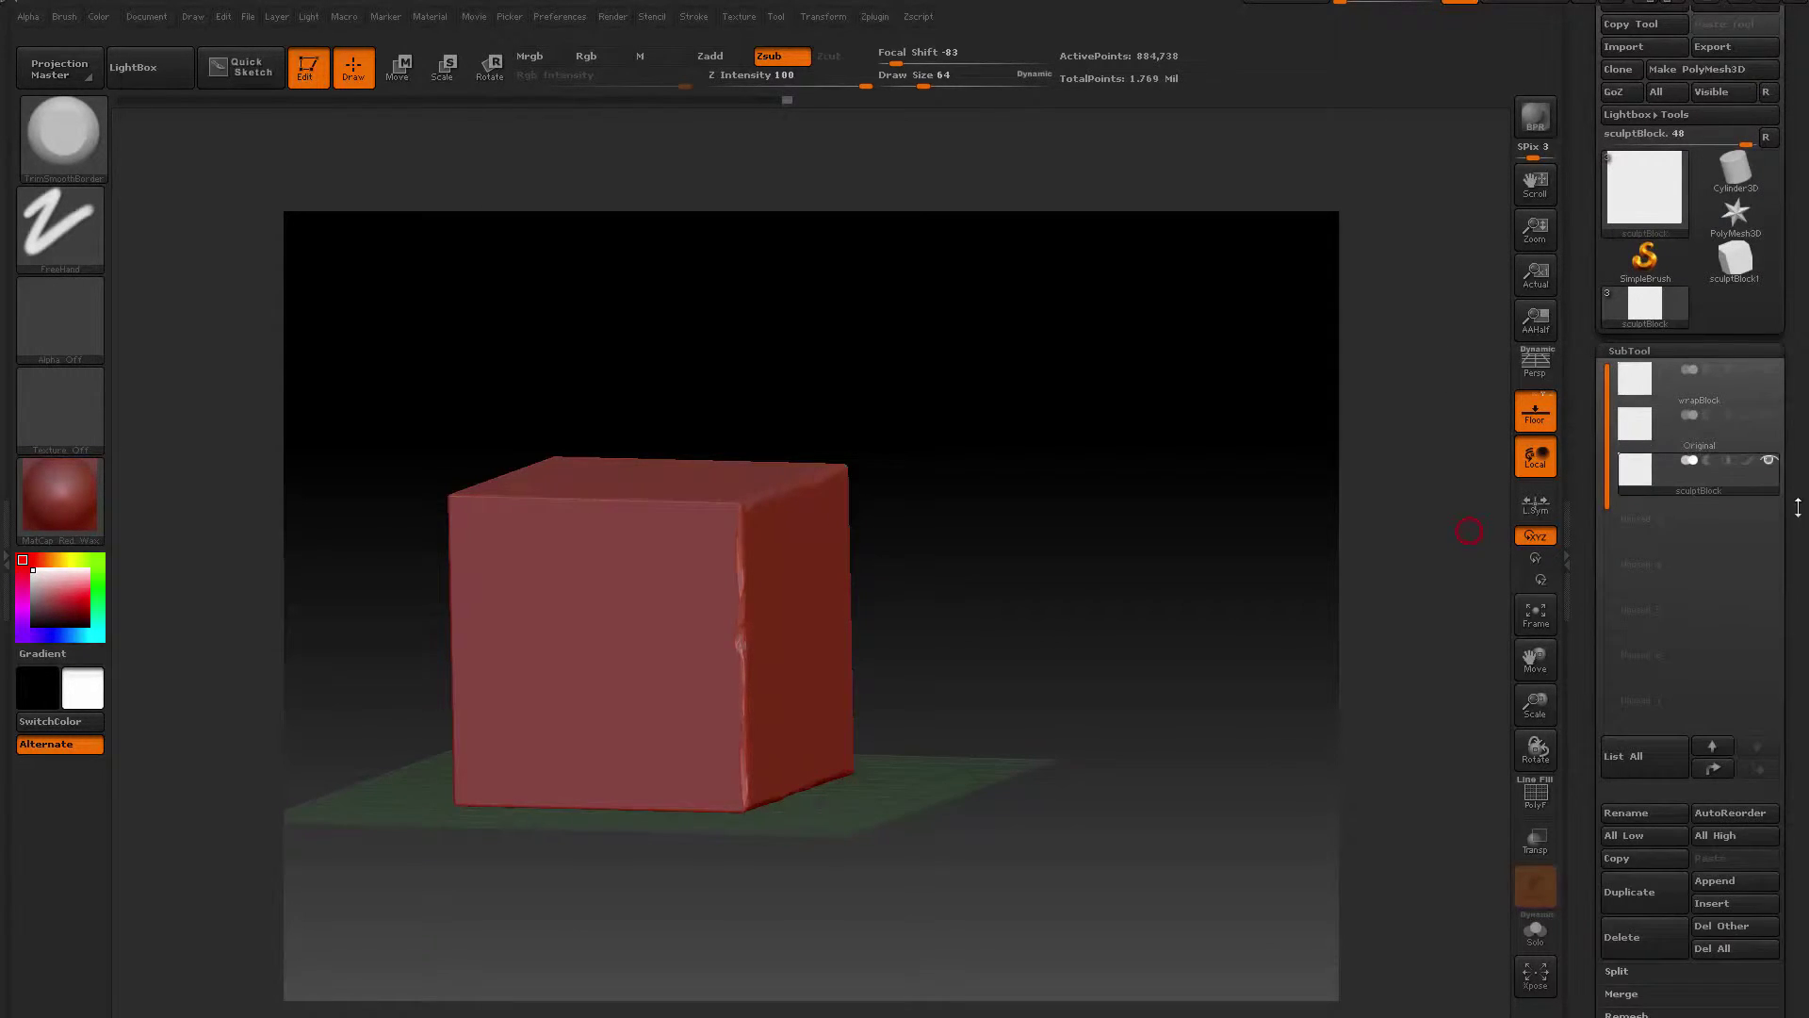
left_click(1666, 896)
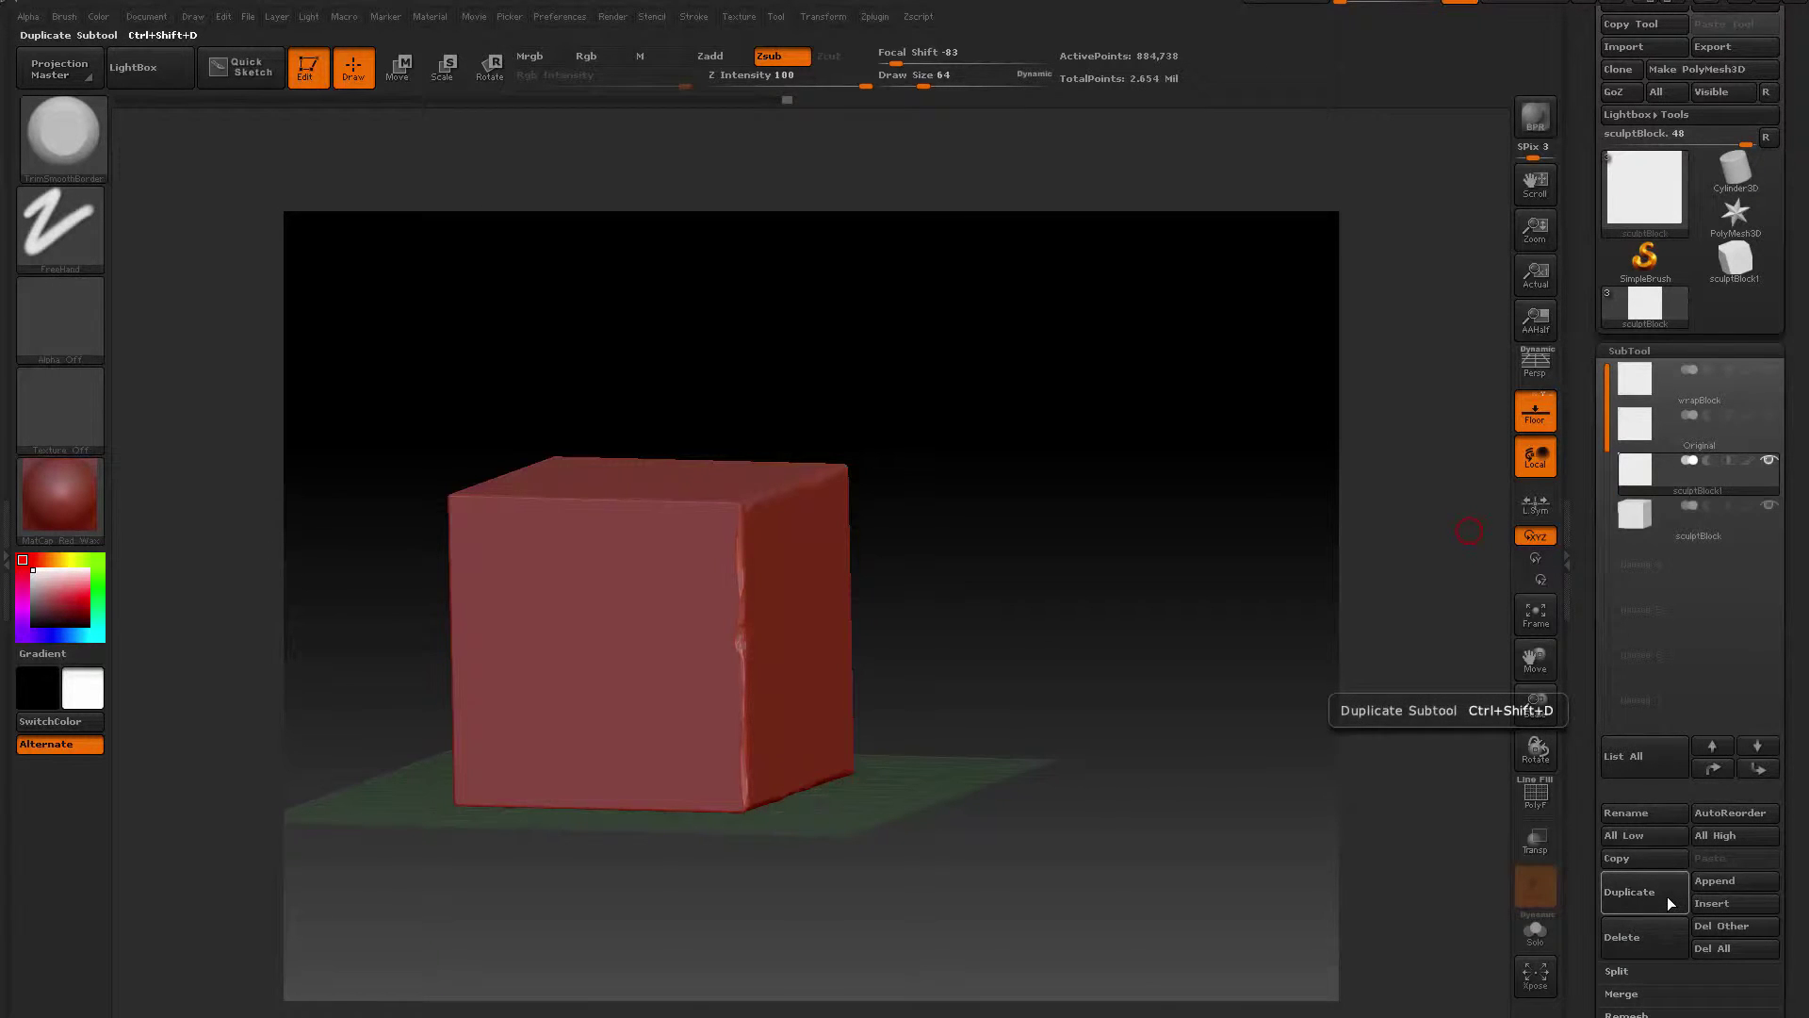
left_click(1666, 896)
left_click(1666, 896)
mouse_move(1656, 571)
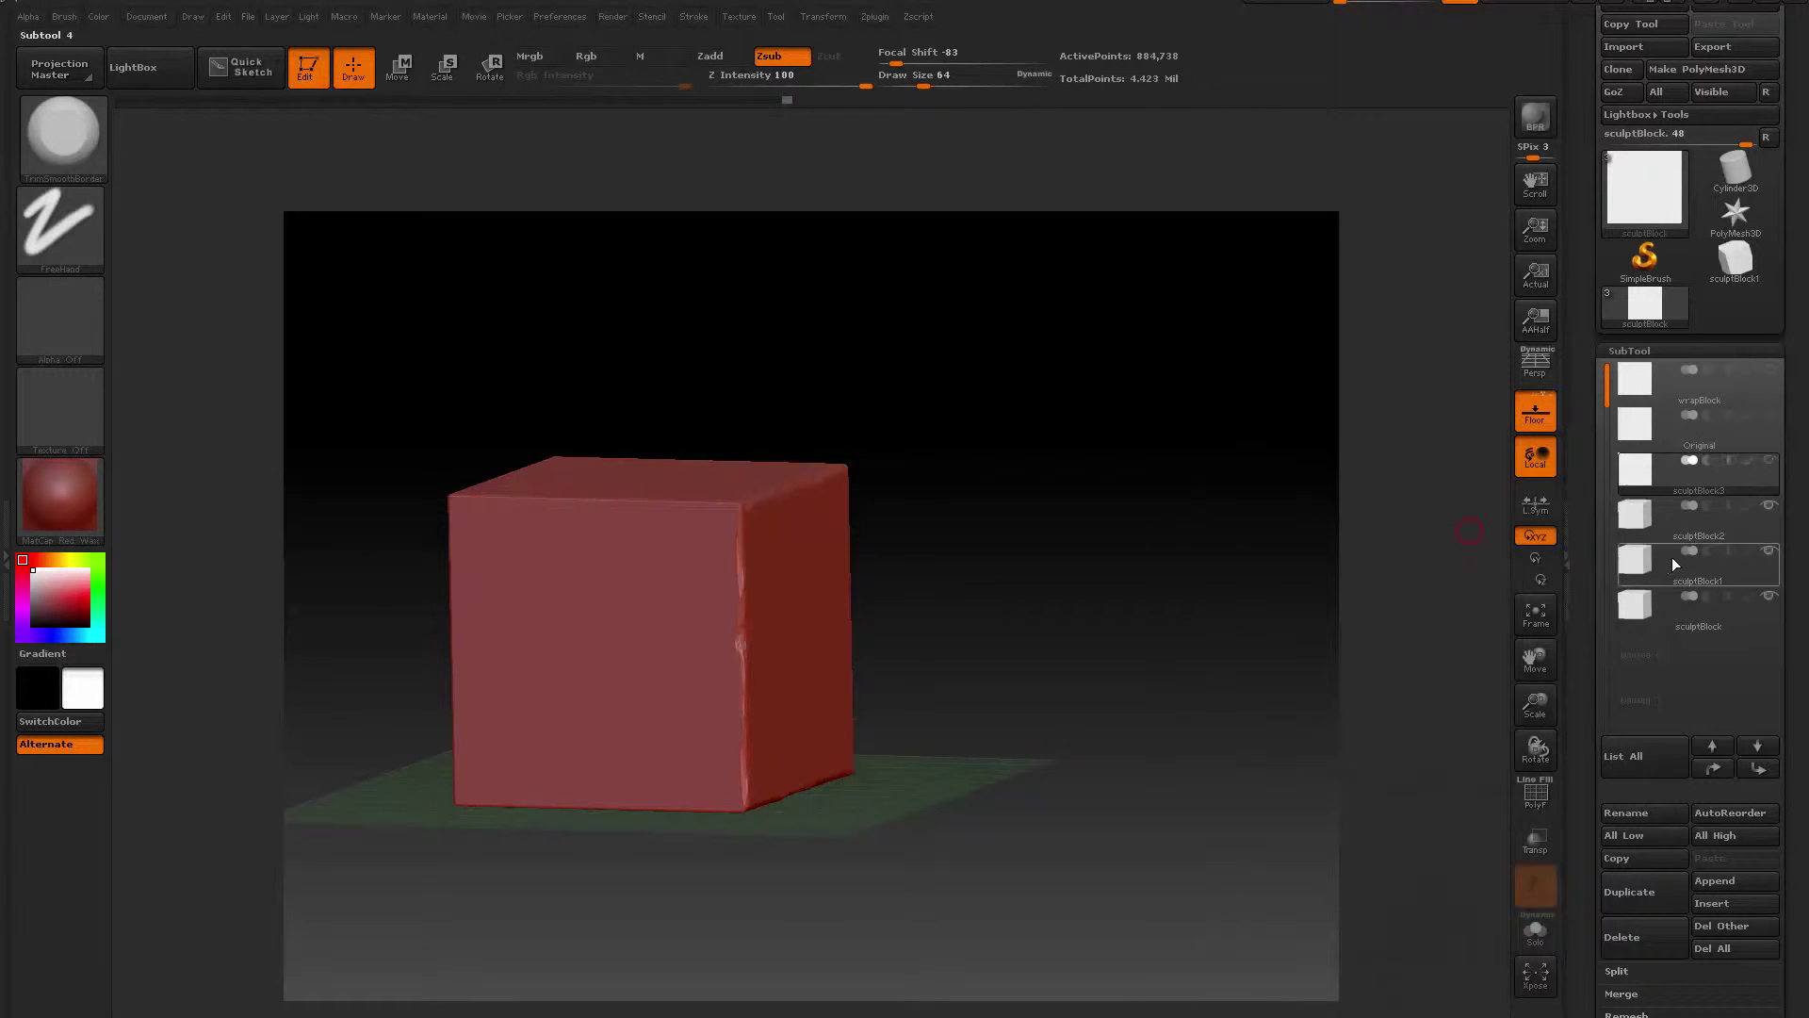
Select the sculptBlock1 copy and turn it a quarter turn about the Y axis with the Rotate deformation
left_click(1706, 558)
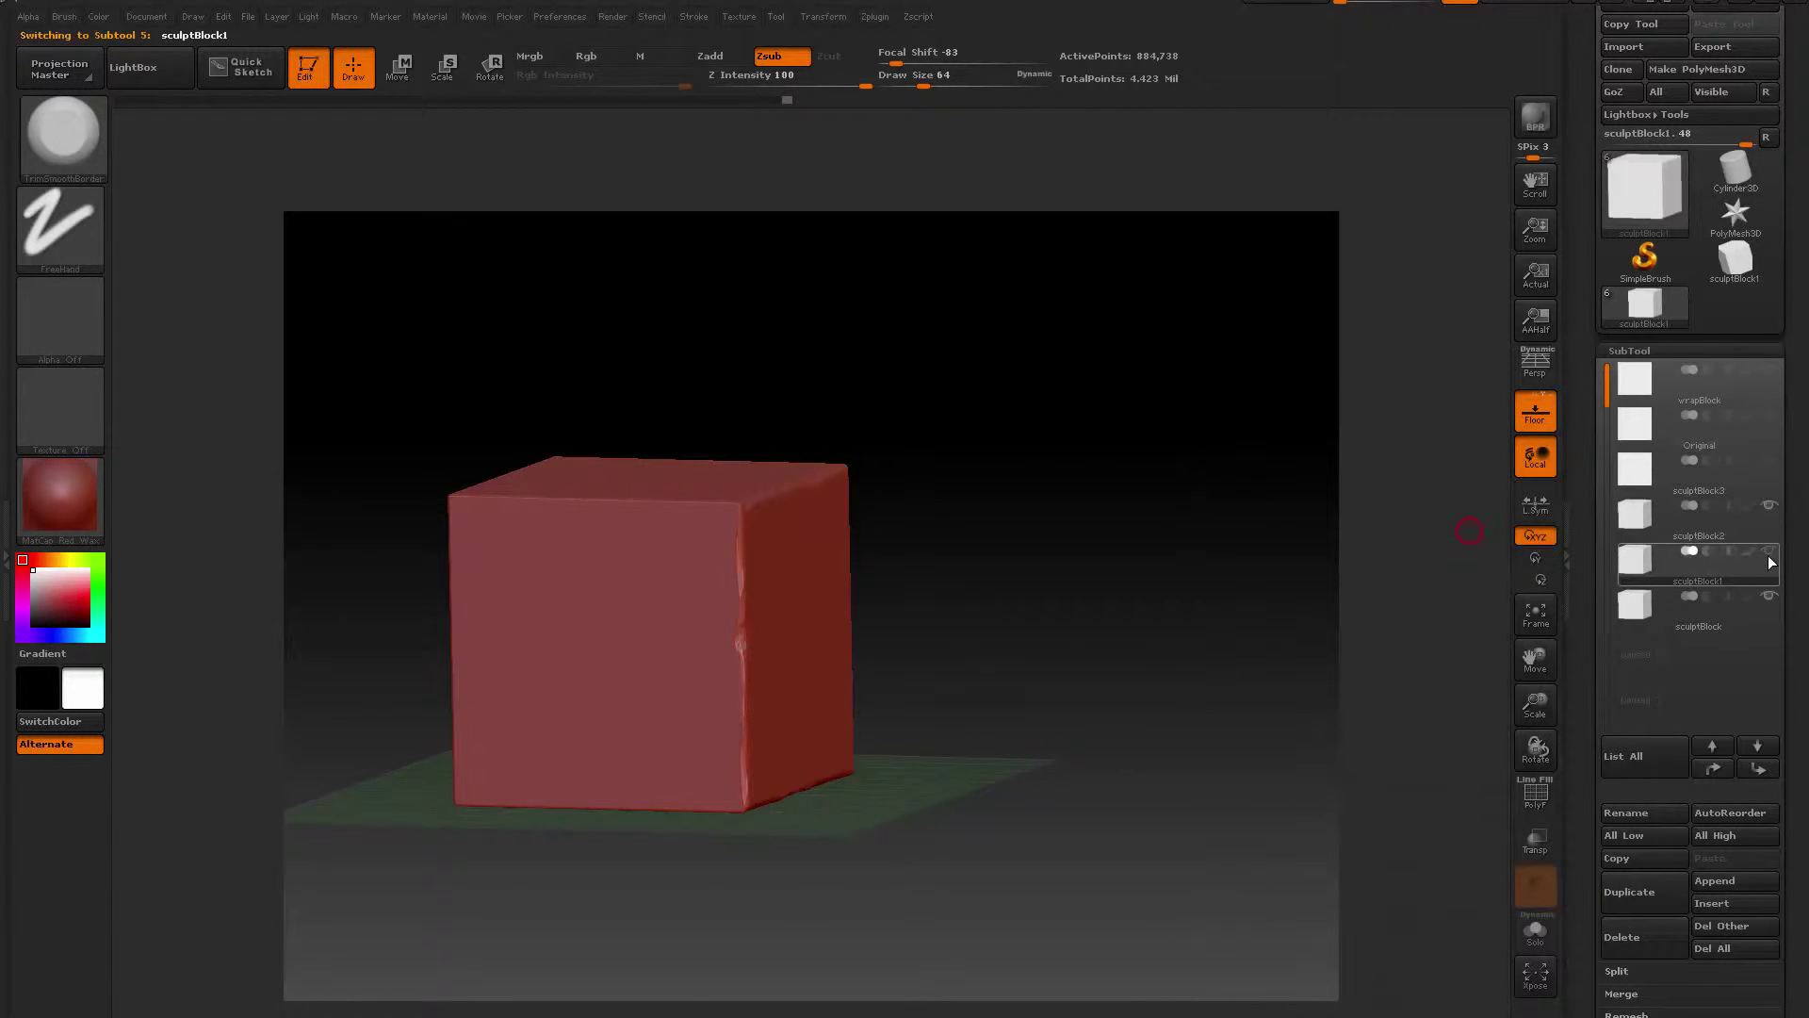
mouse_move(1632, 573)
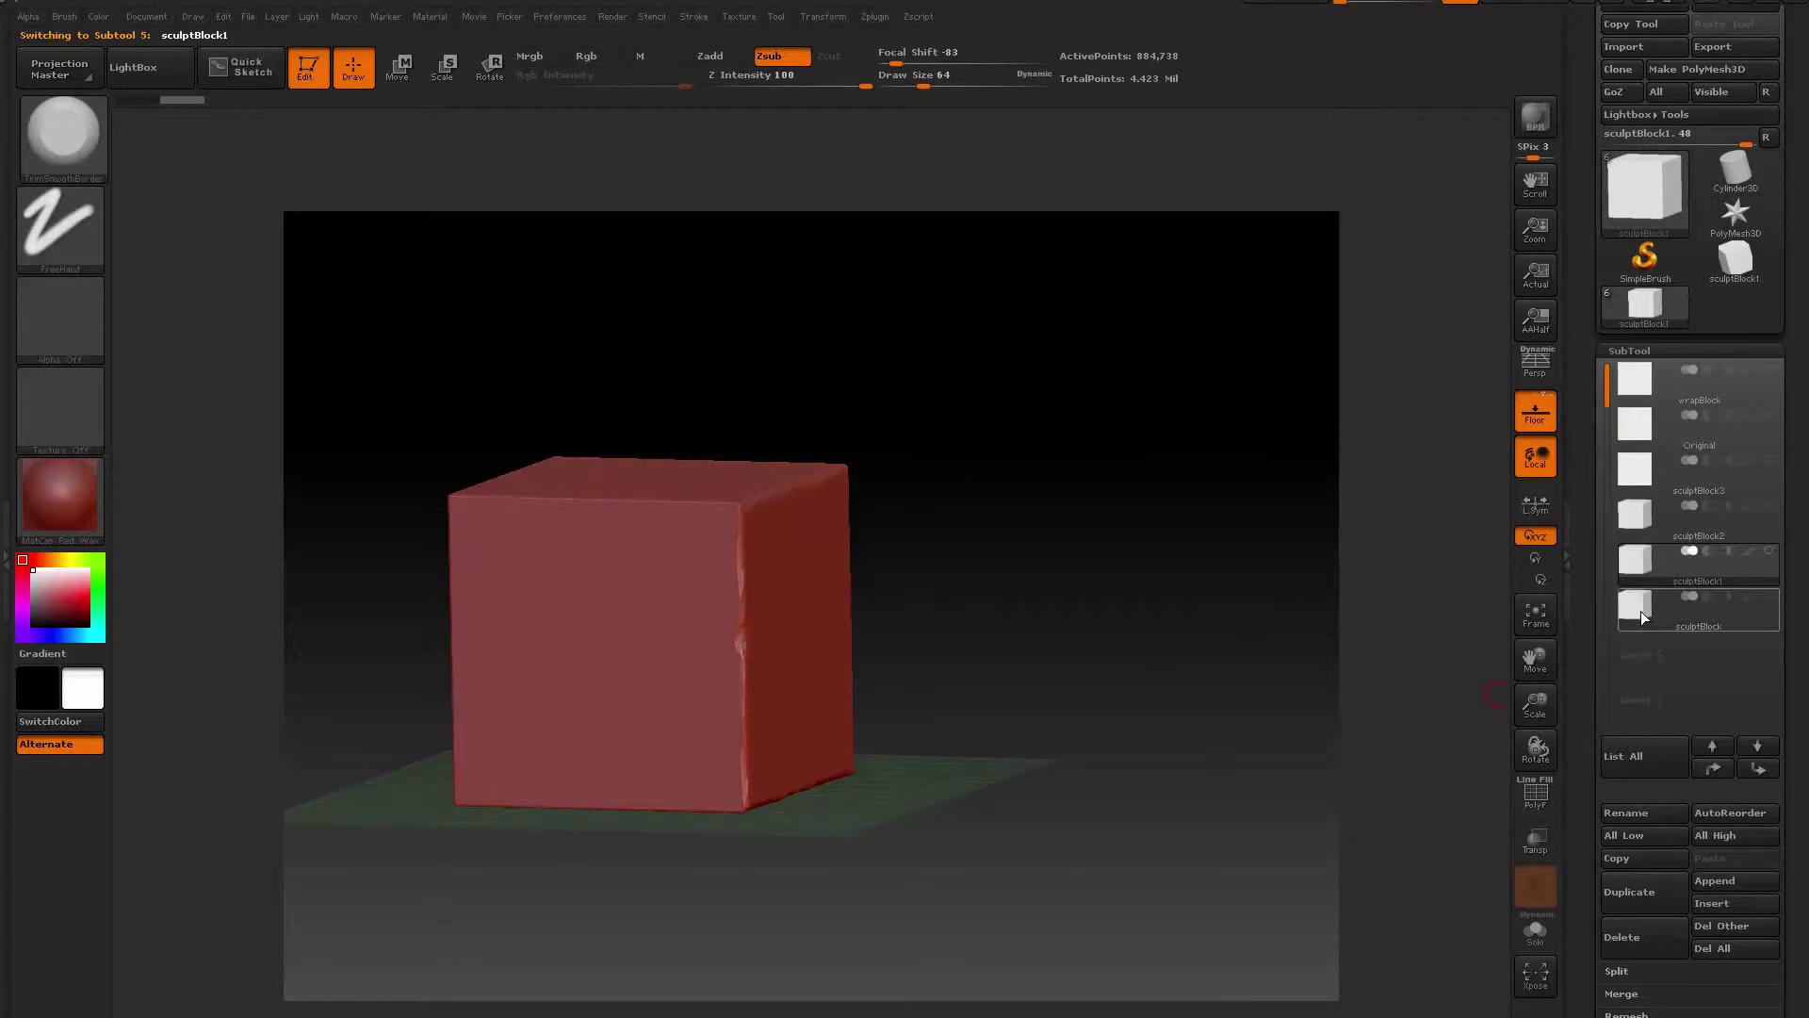
mouse_move(1654, 616)
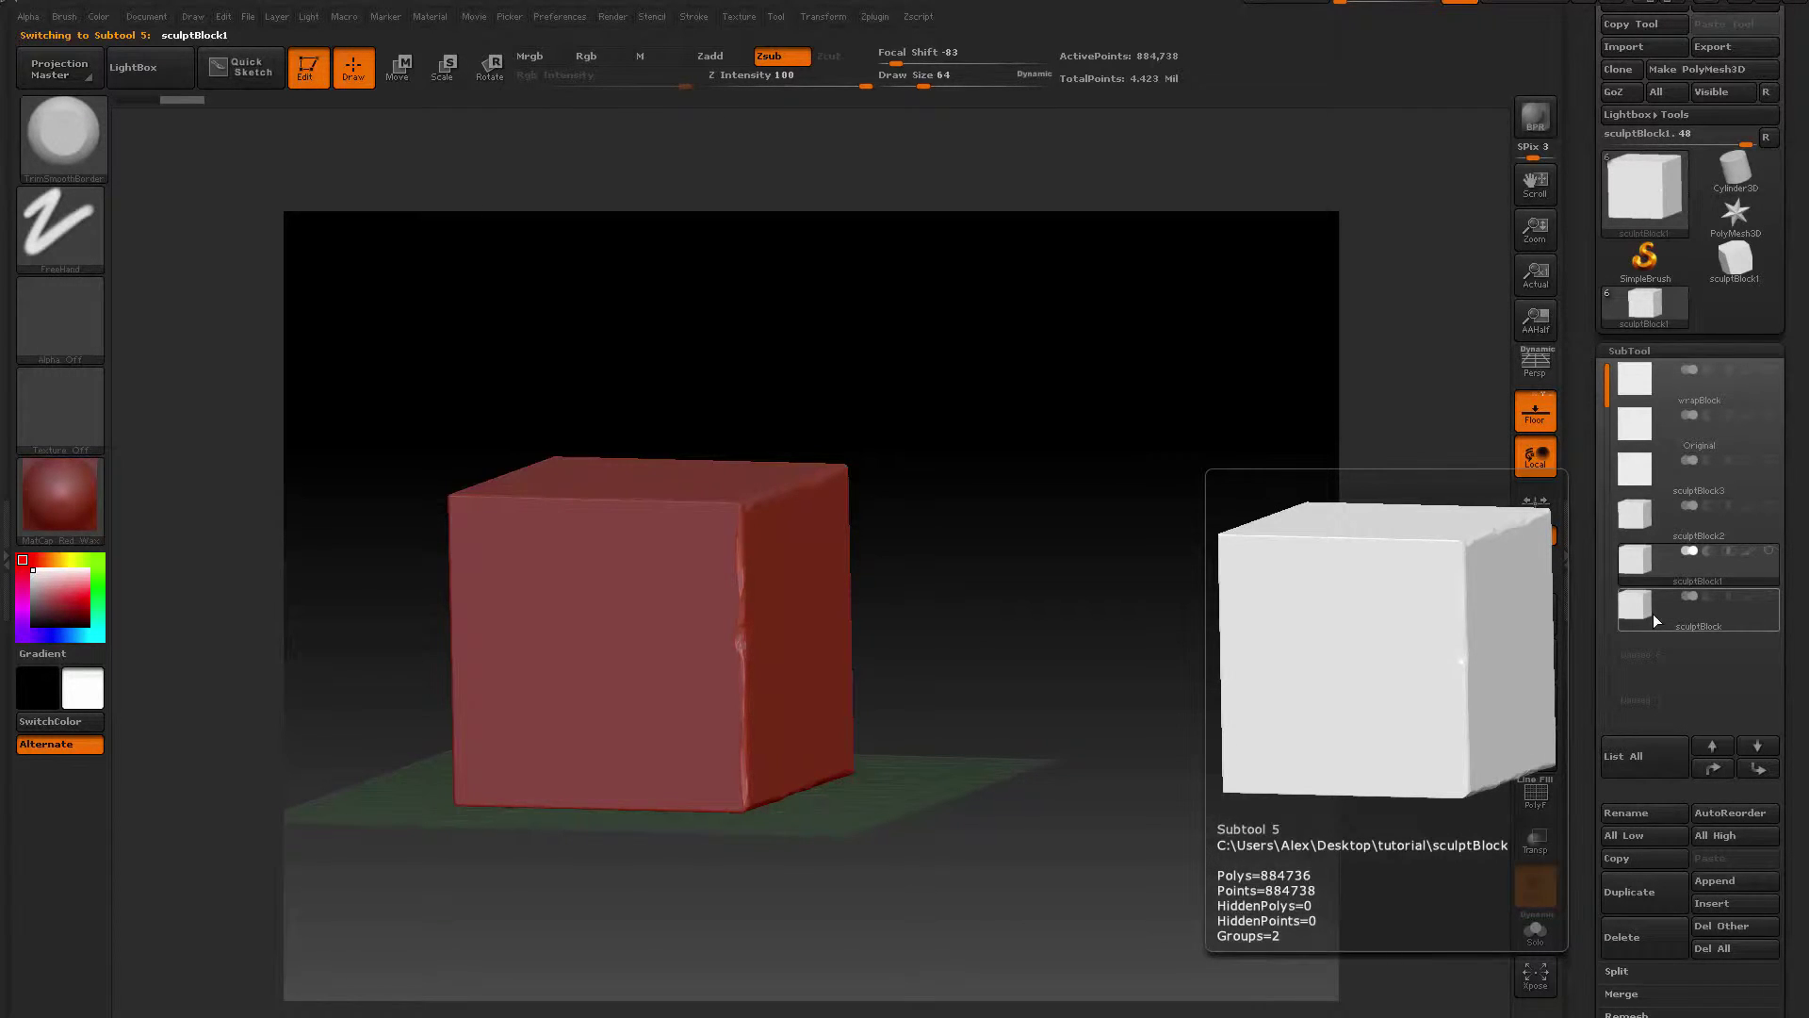
left_click_drag(1800, 834, 1782, 686)
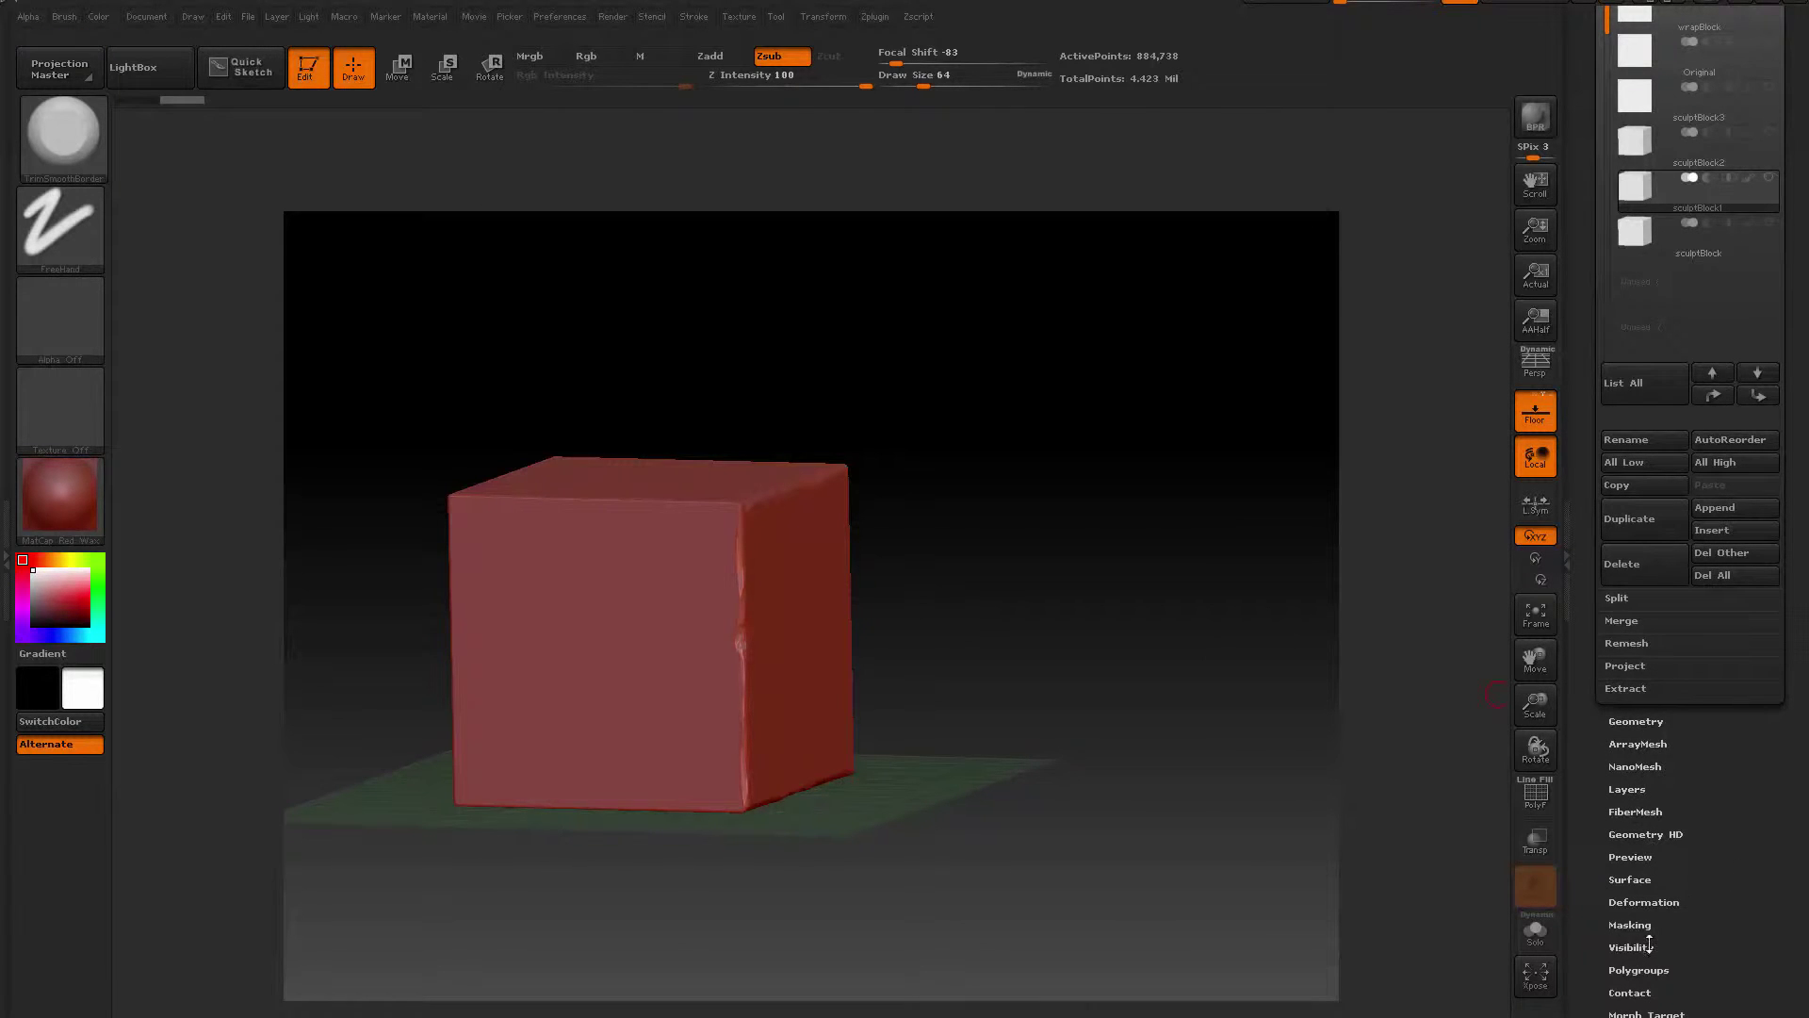
left_click(1643, 902)
left_click_drag(1687, 434, 1637, 425)
left_click_drag(1044, 576, 1171, 528)
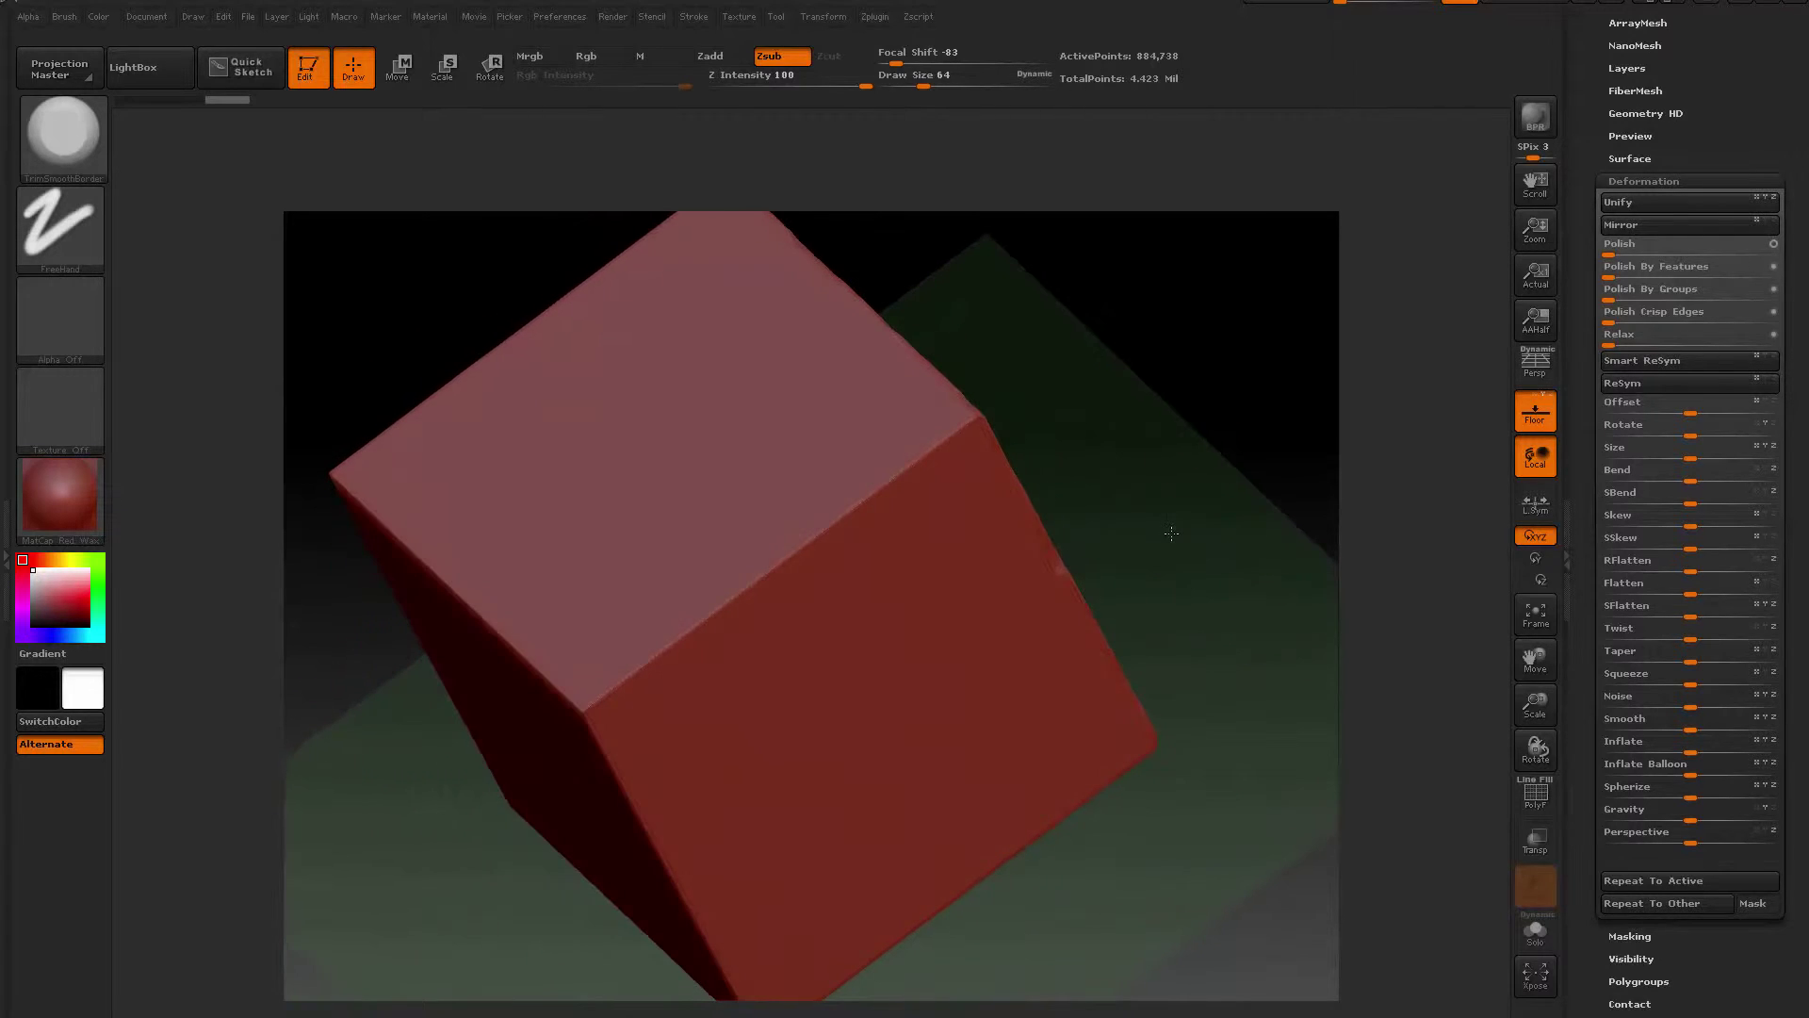
Select the sculptBlock2 copy and open its Deformation settings
left_click_drag(1803, 338, 1803, 595)
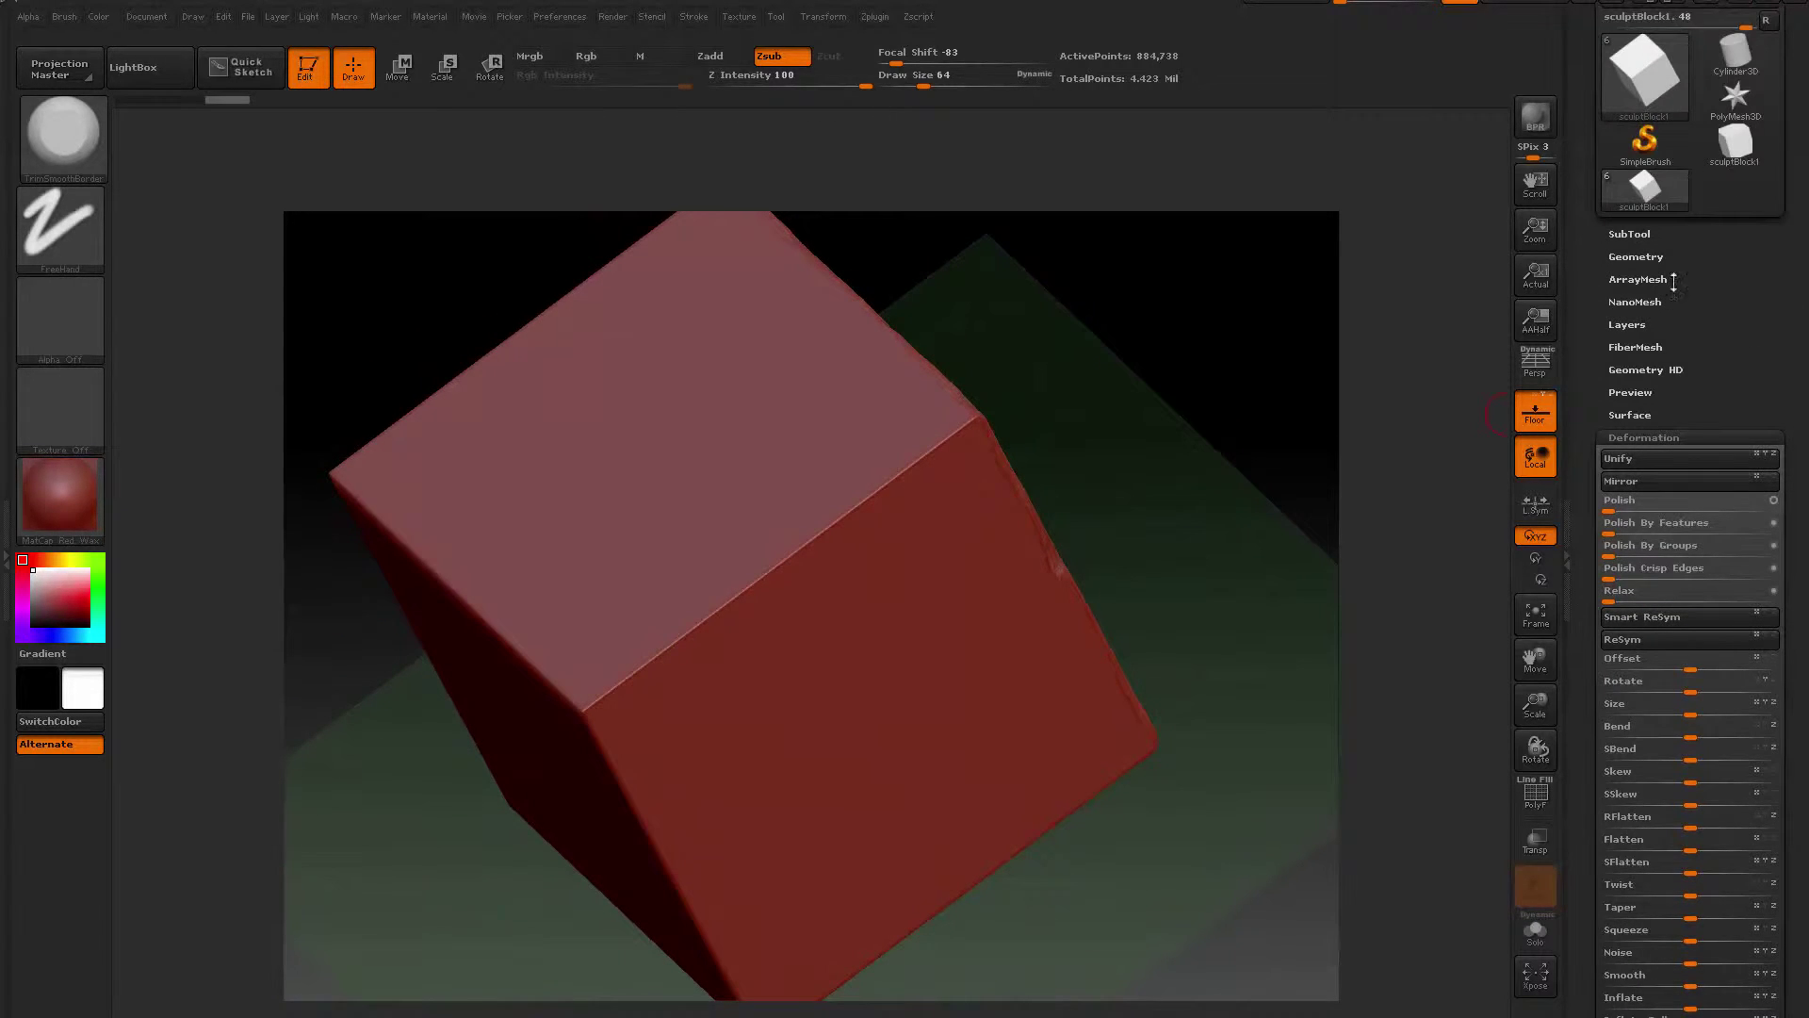
left_click(1635, 235)
left_click(1641, 415)
left_click_drag(1803, 627, 1795, 254)
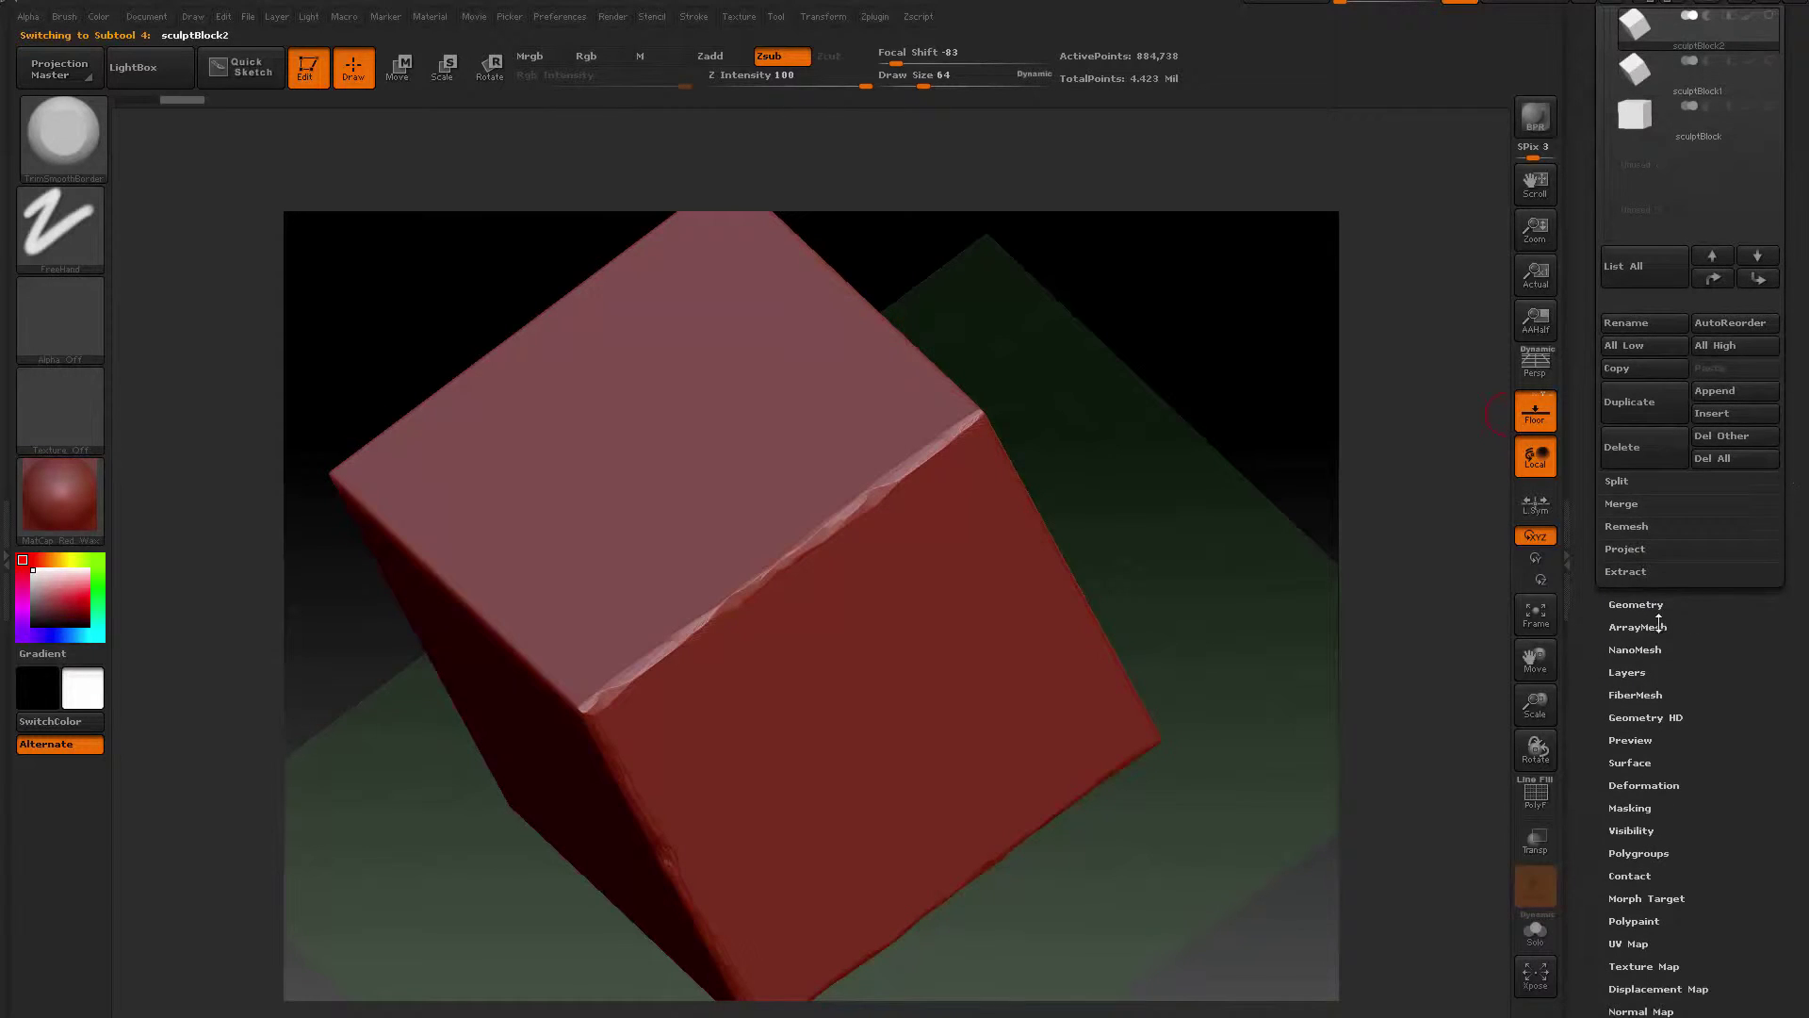
left_click(1641, 783)
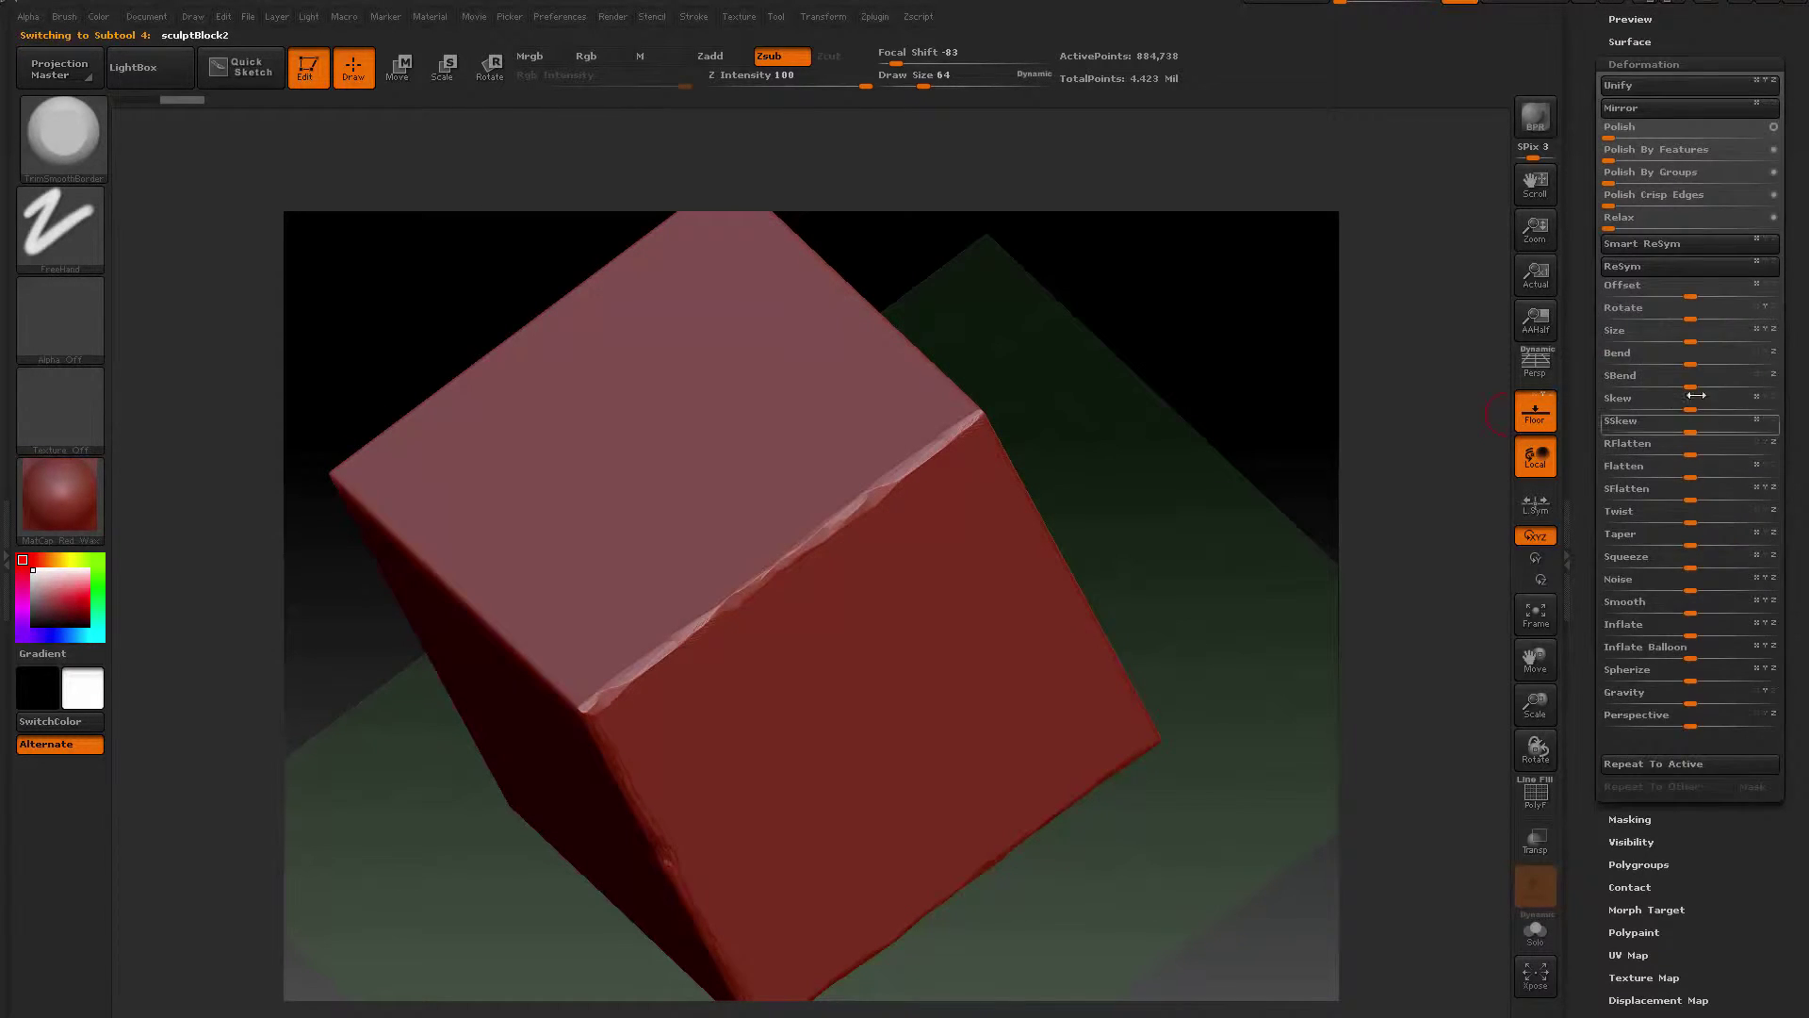
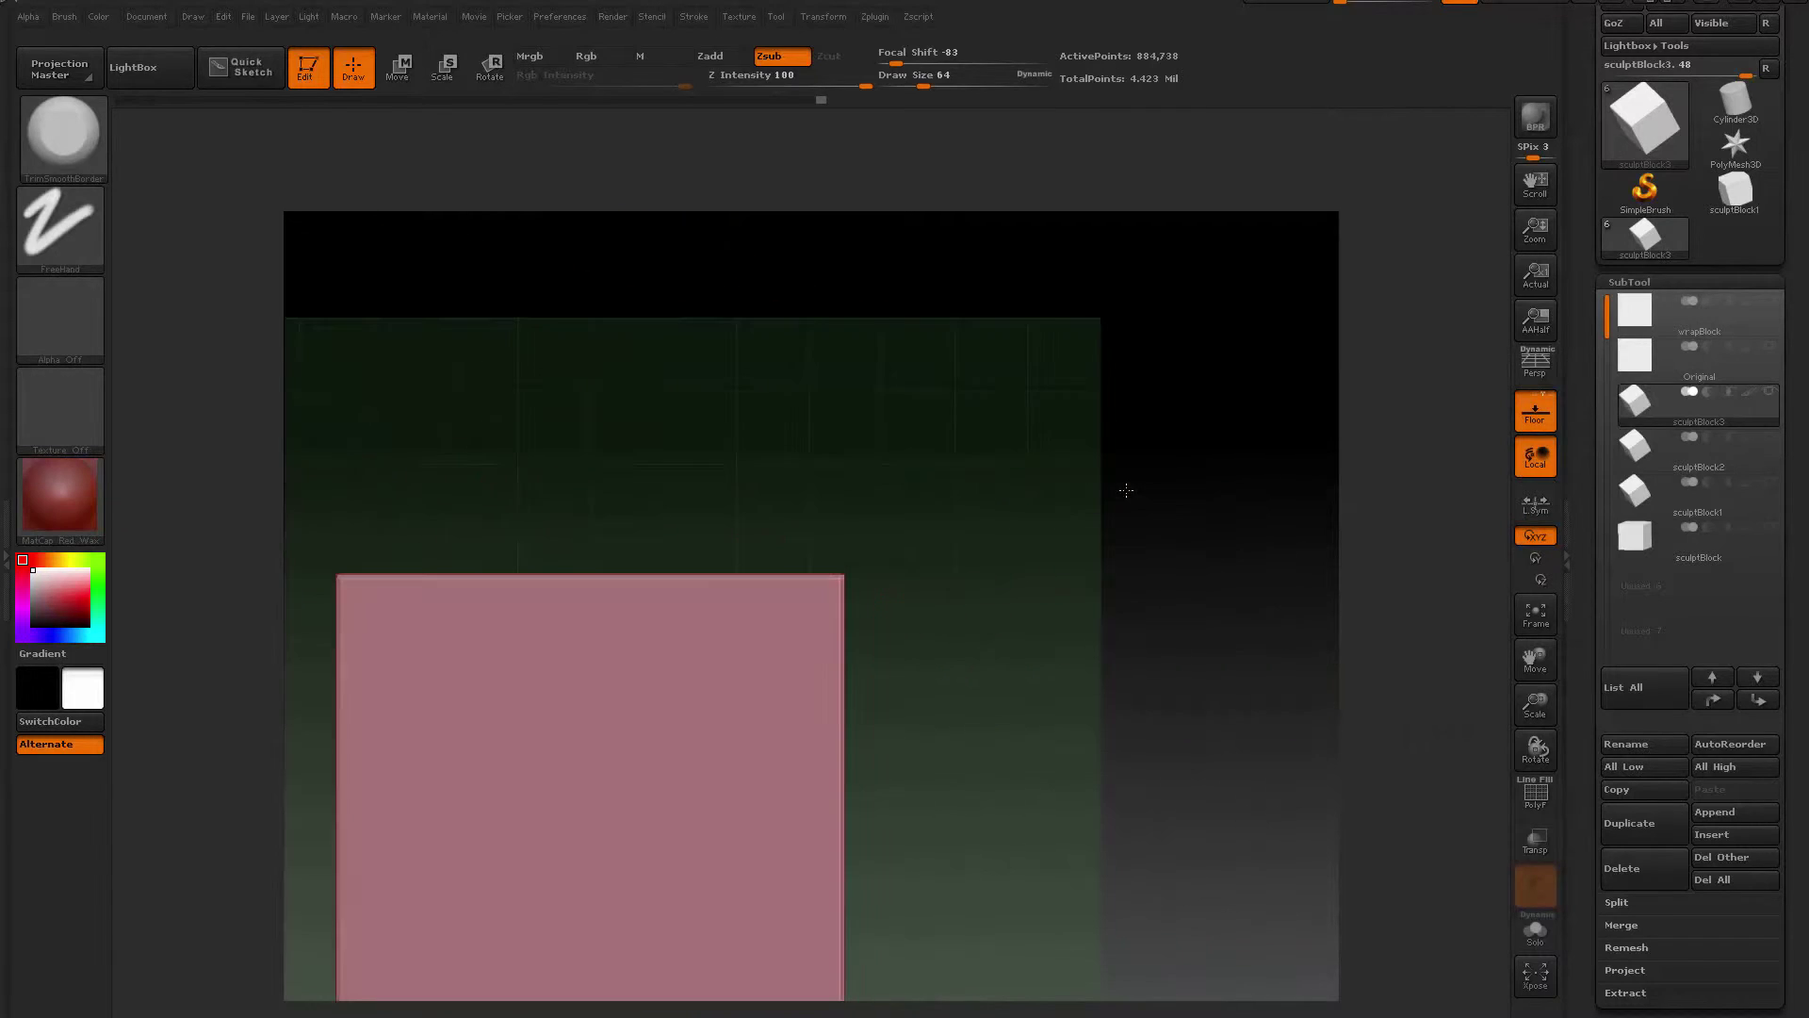
Frame the block from above and select each sculptBlock copy in turn to check which side its worn edge faces
key("f")
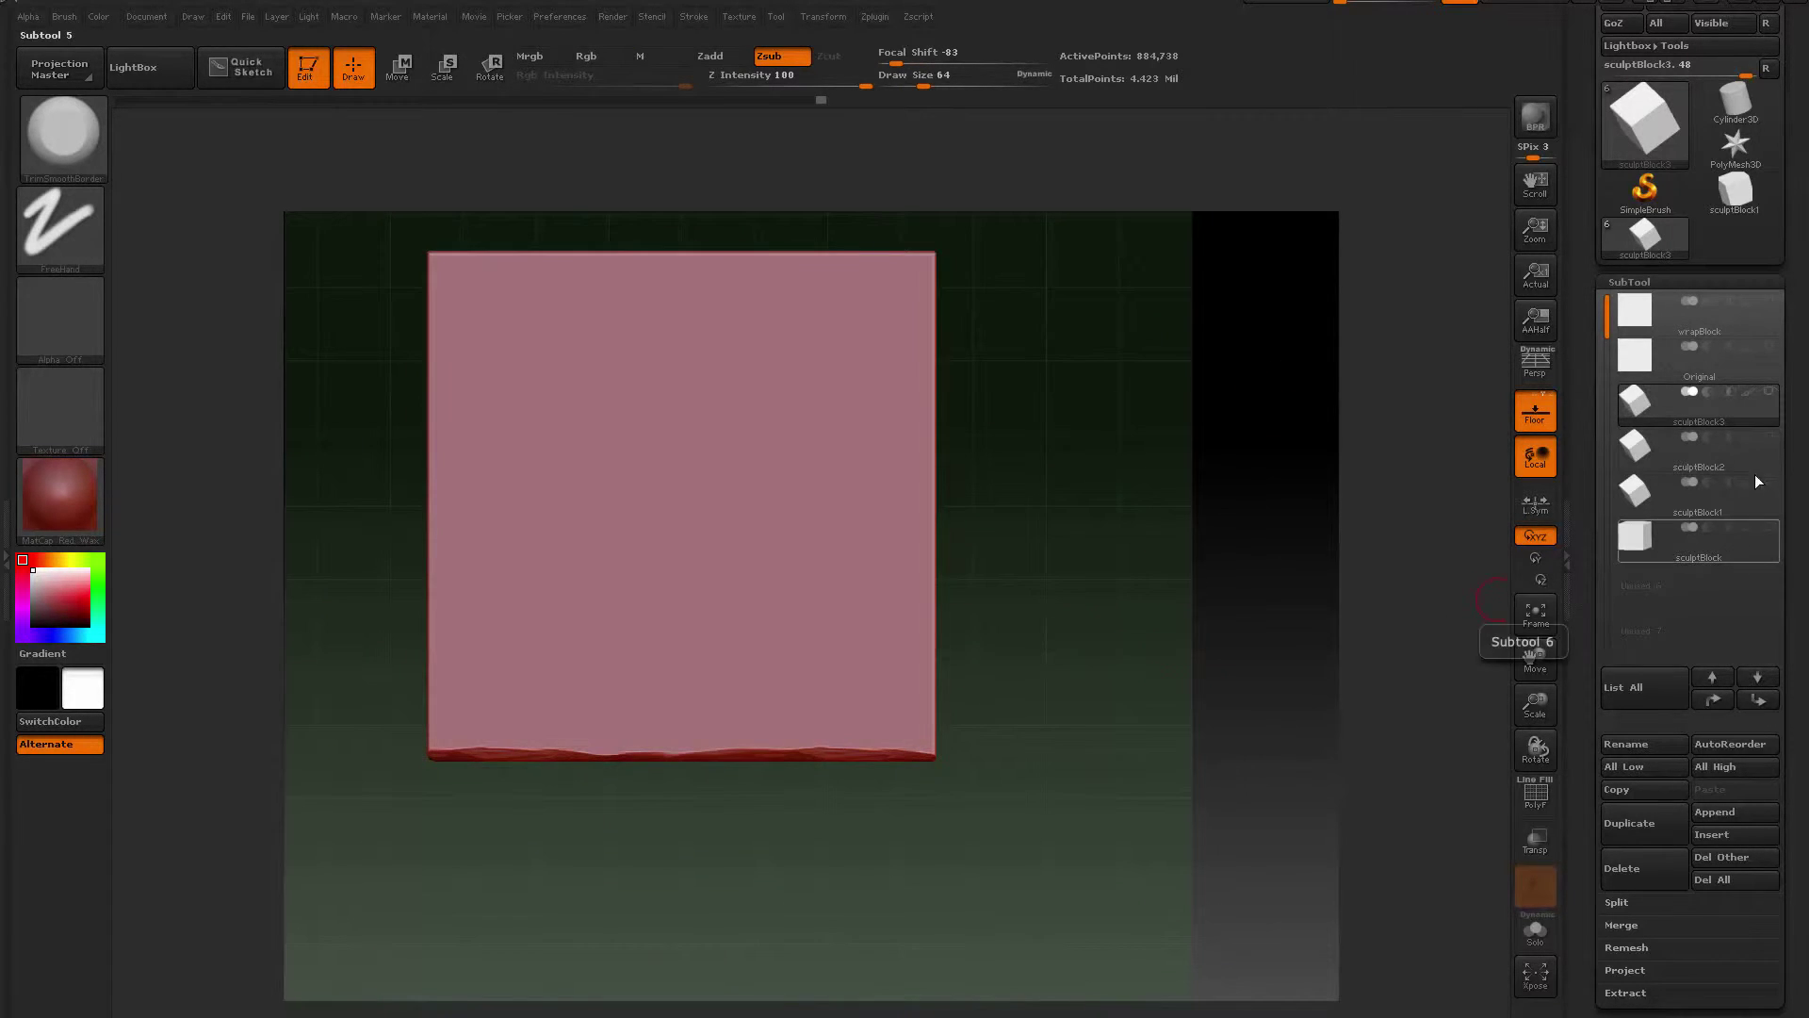
mouse_move(1696, 450)
left_click(1634, 449)
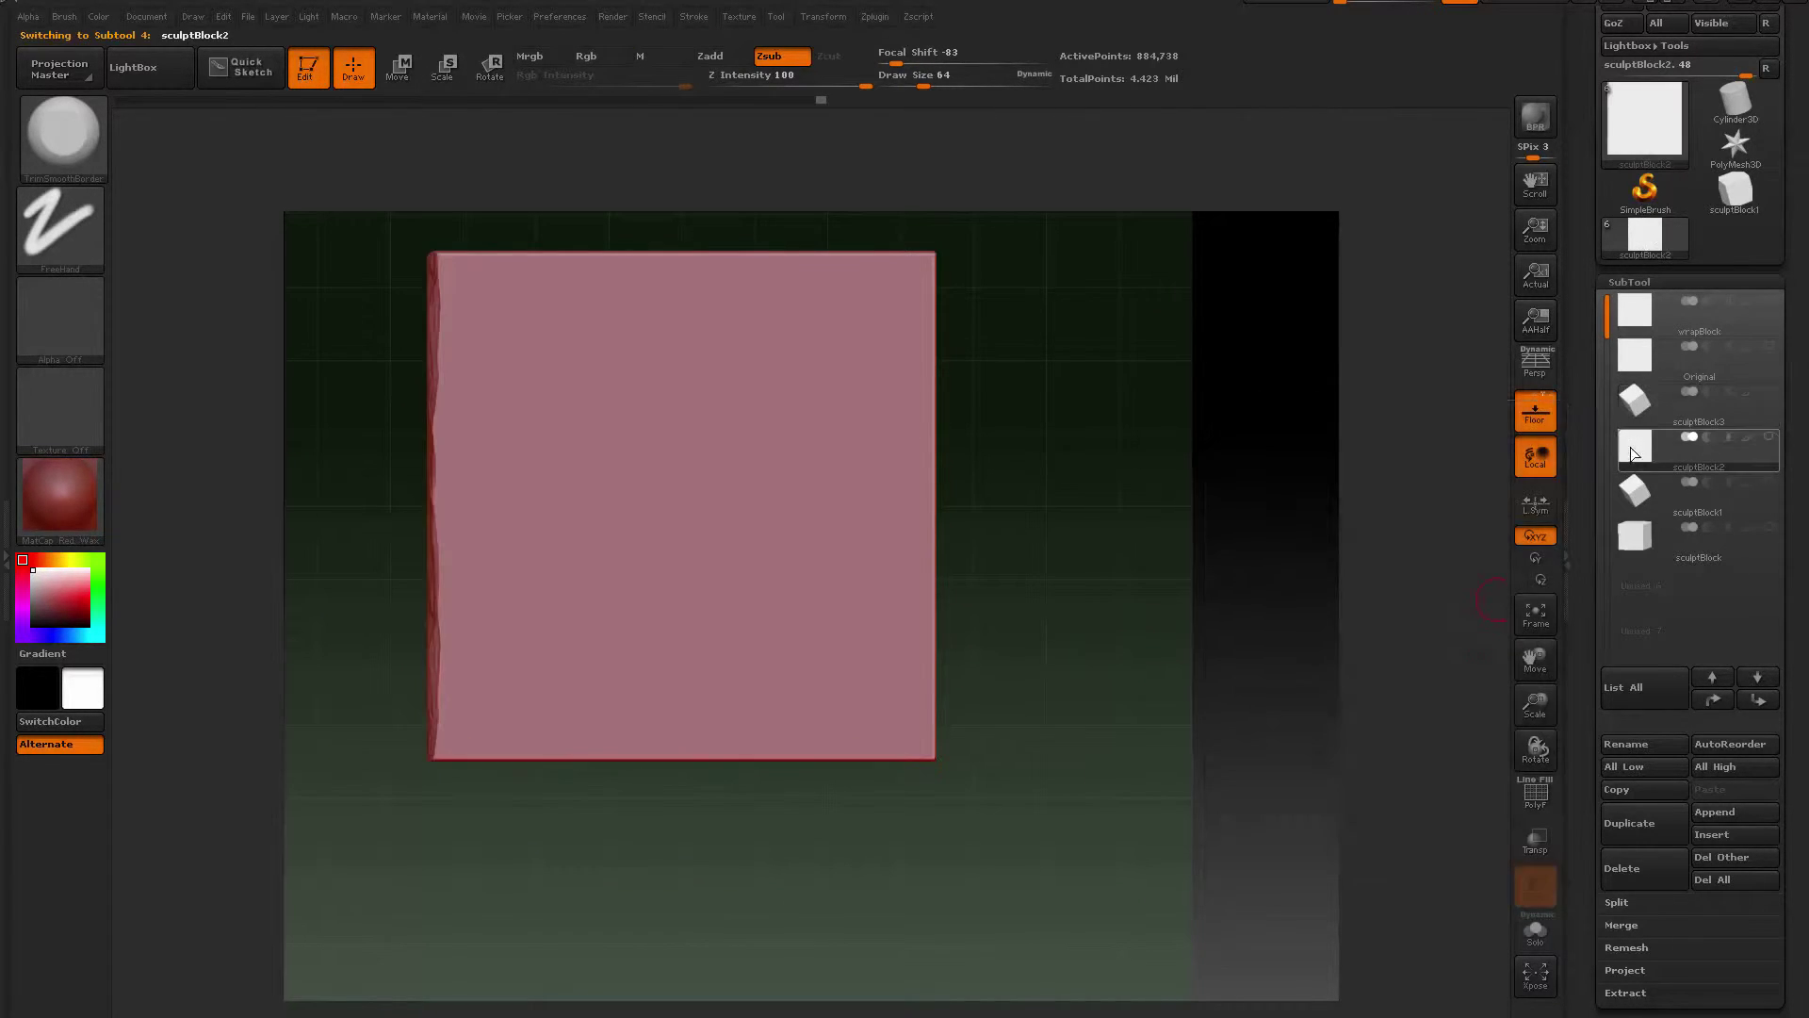
left_click(1647, 490)
mouse_move(1644, 546)
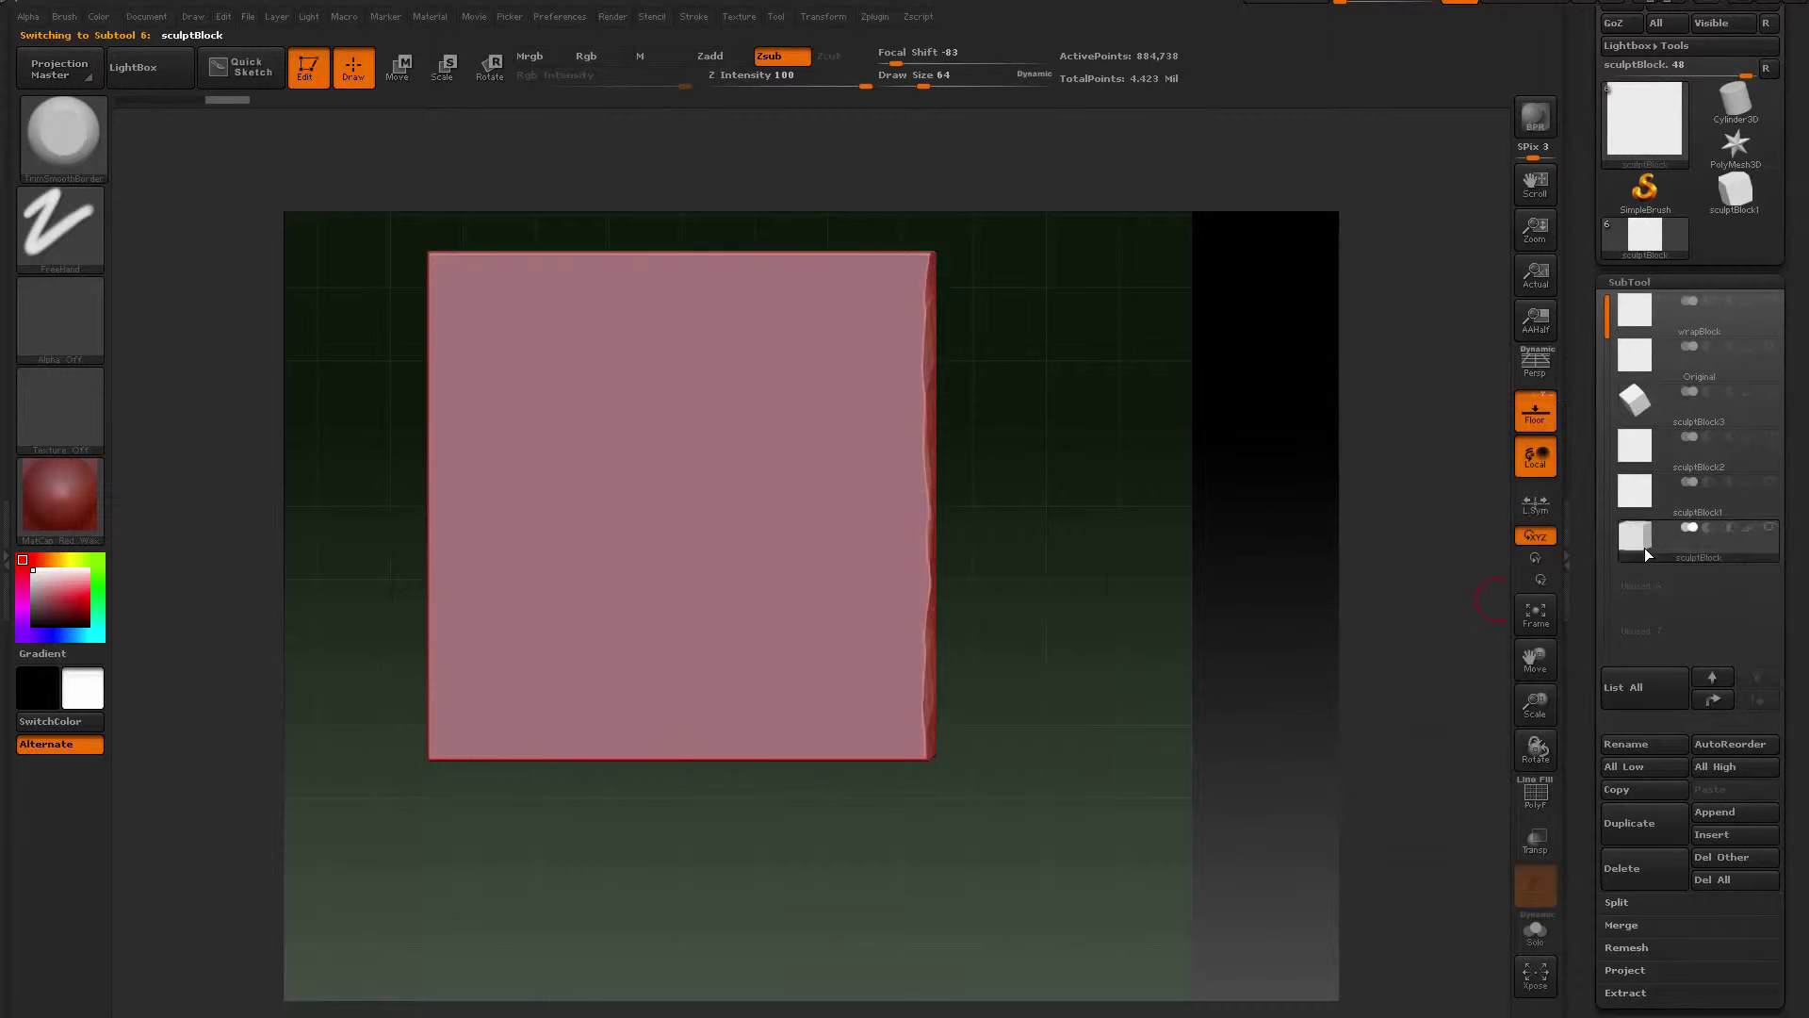
left_click(1635, 434)
left_click(1635, 424)
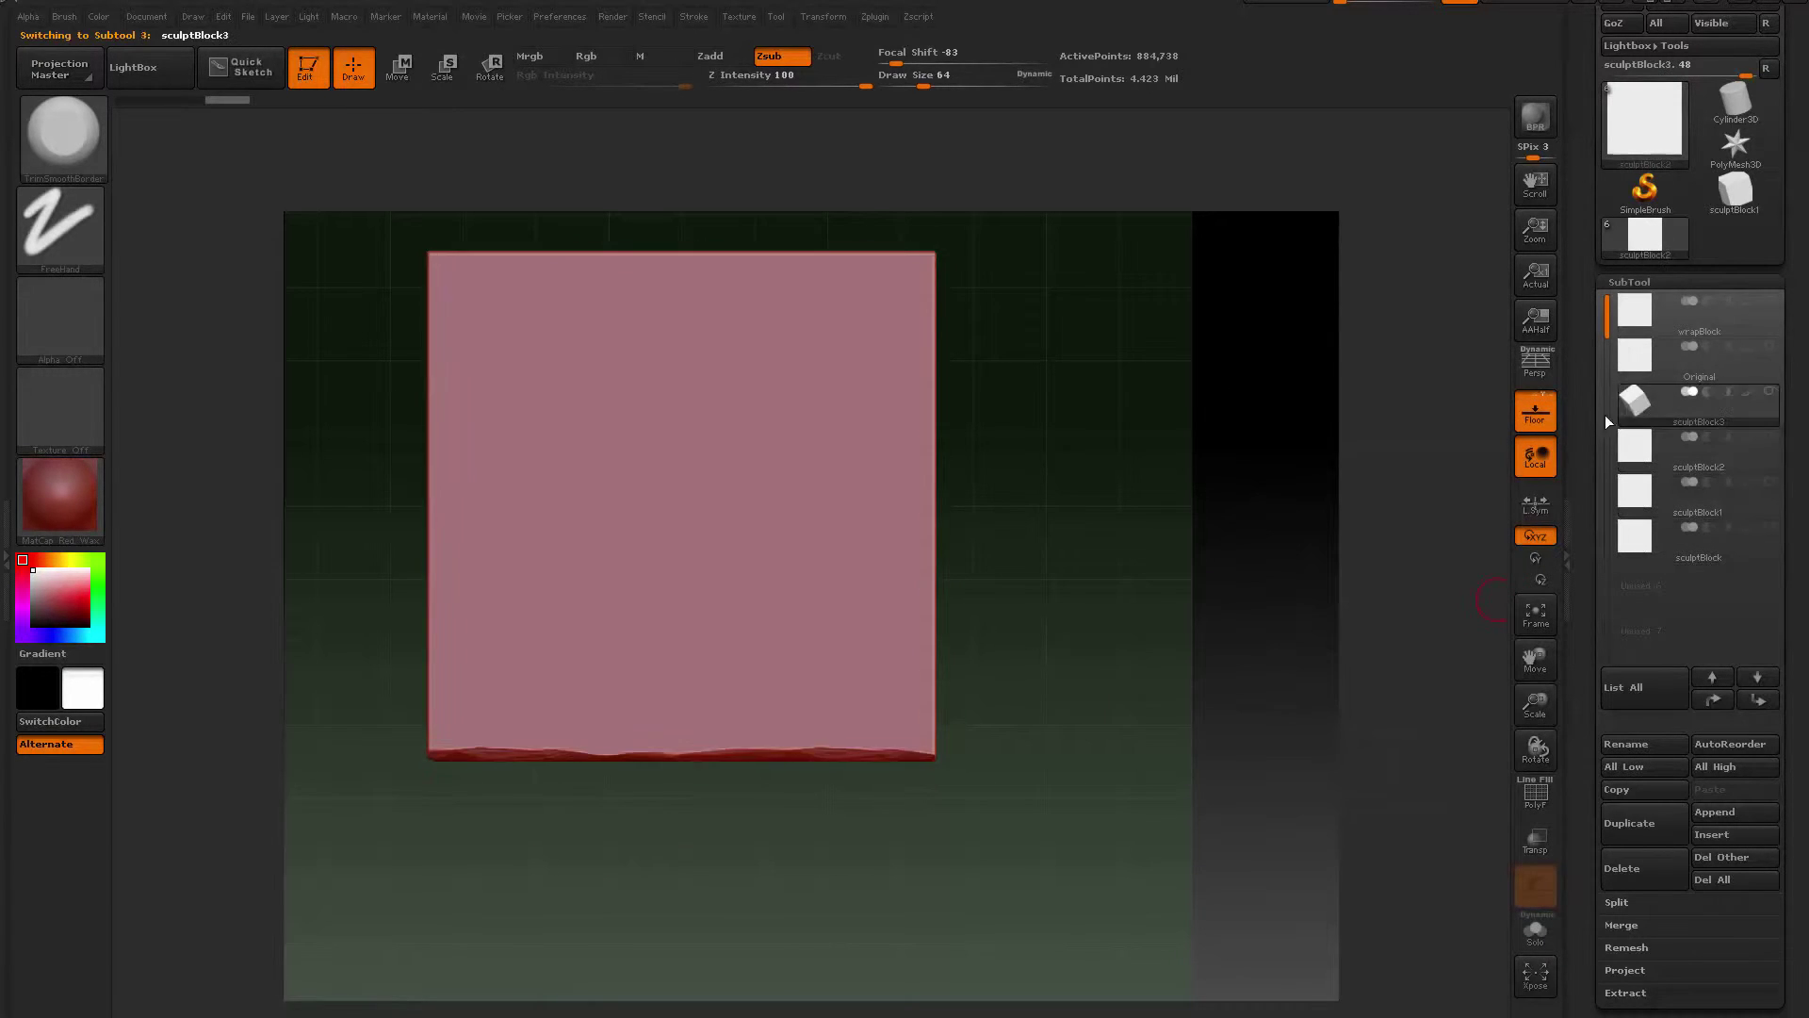
Show the Original subtool and all four sculptBlock subtools, keep wrapBlock hidden, and select Original
mouse_move(1710, 513)
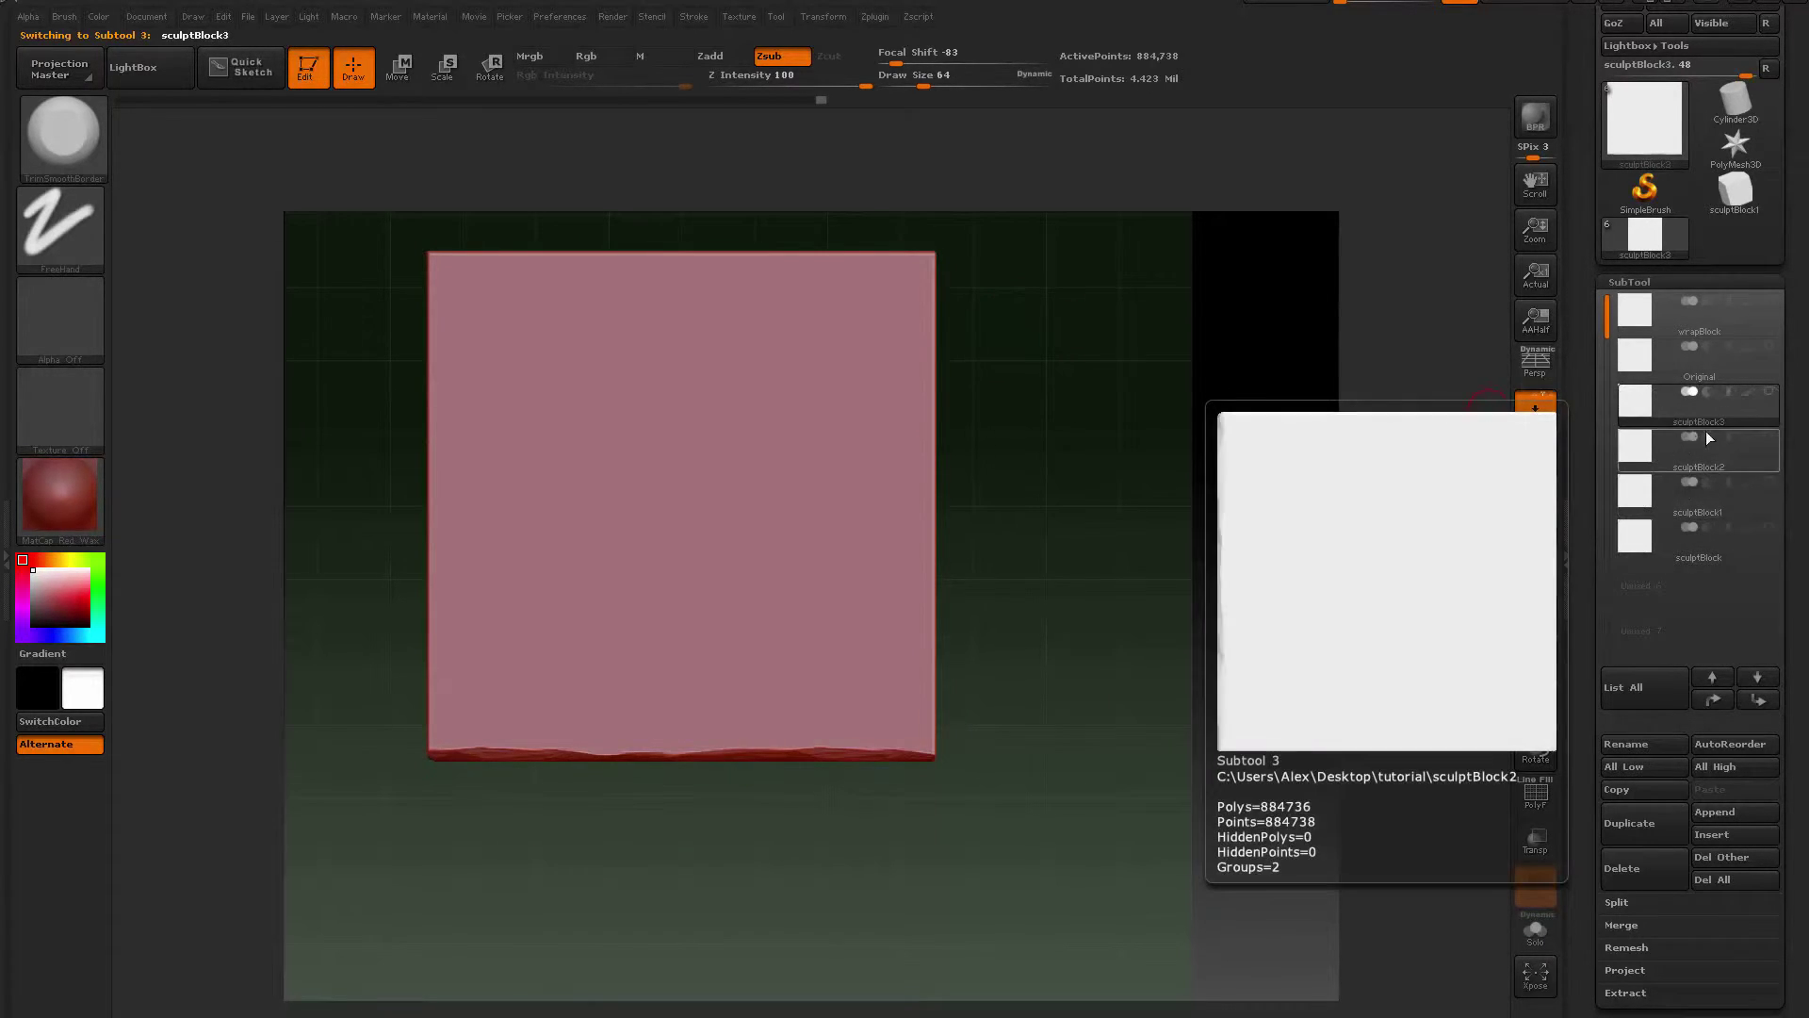
mouse_move(1758, 391)
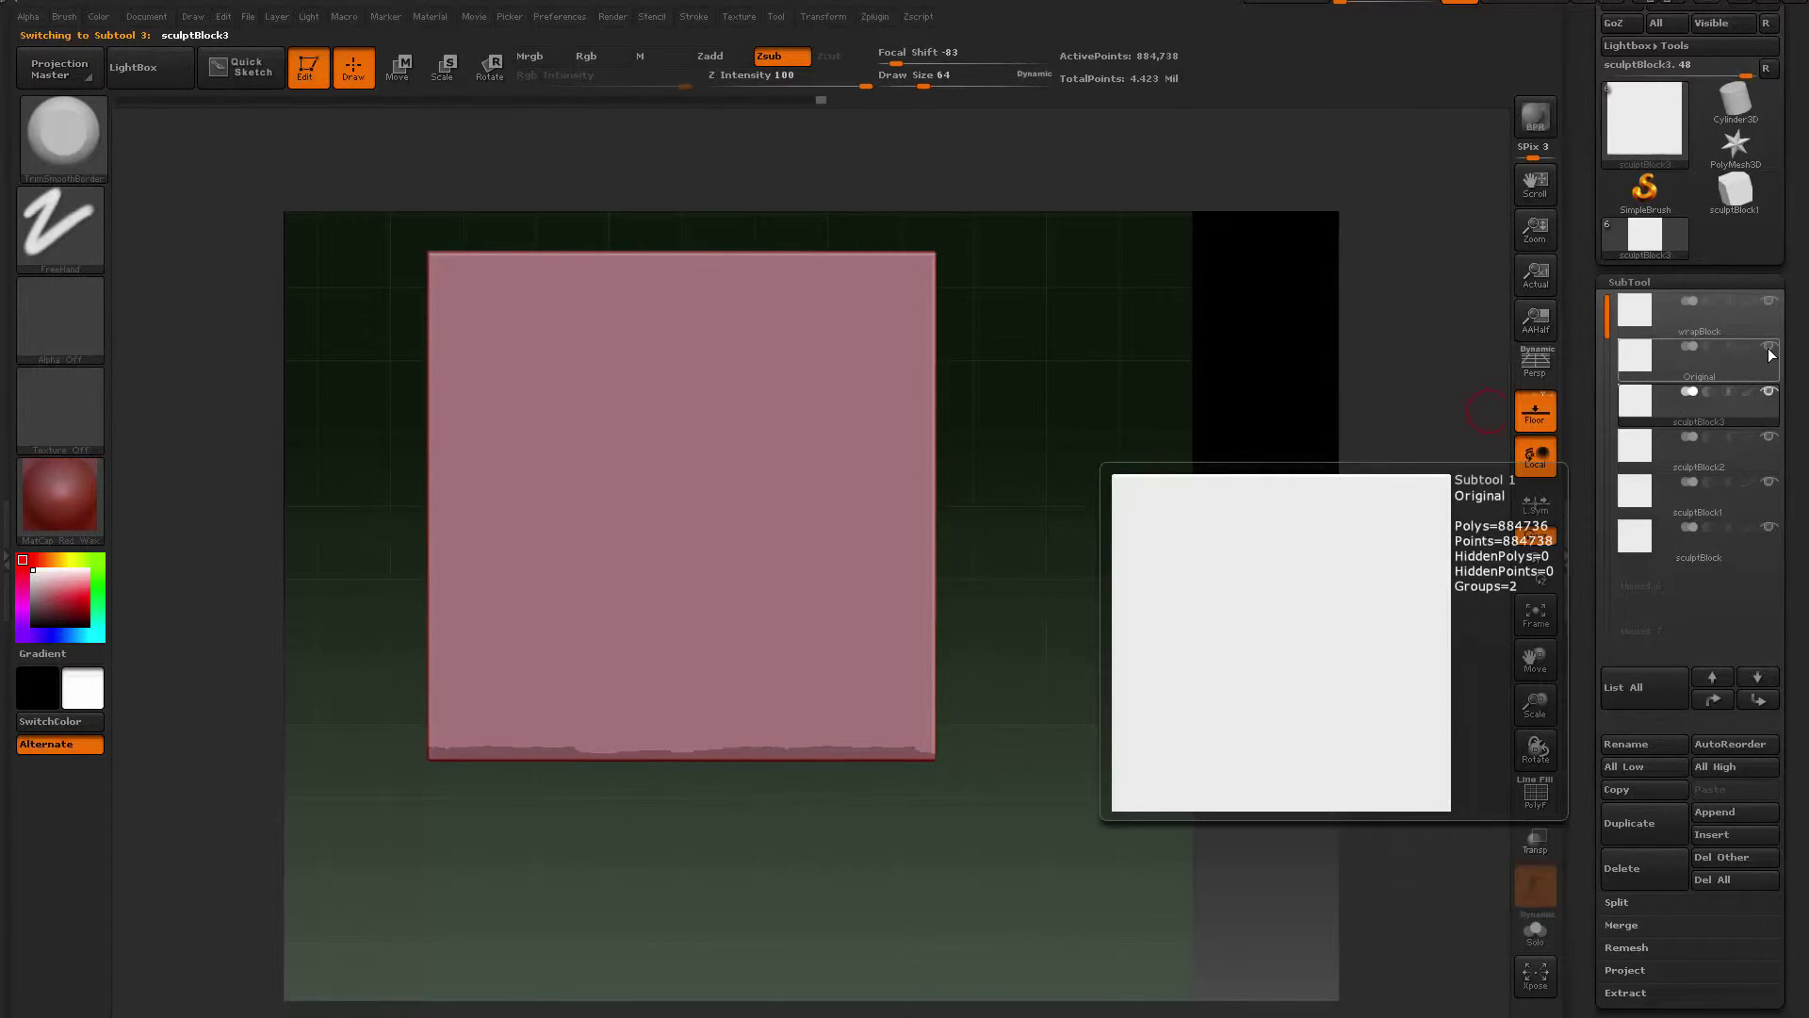
mouse_move(1773, 307)
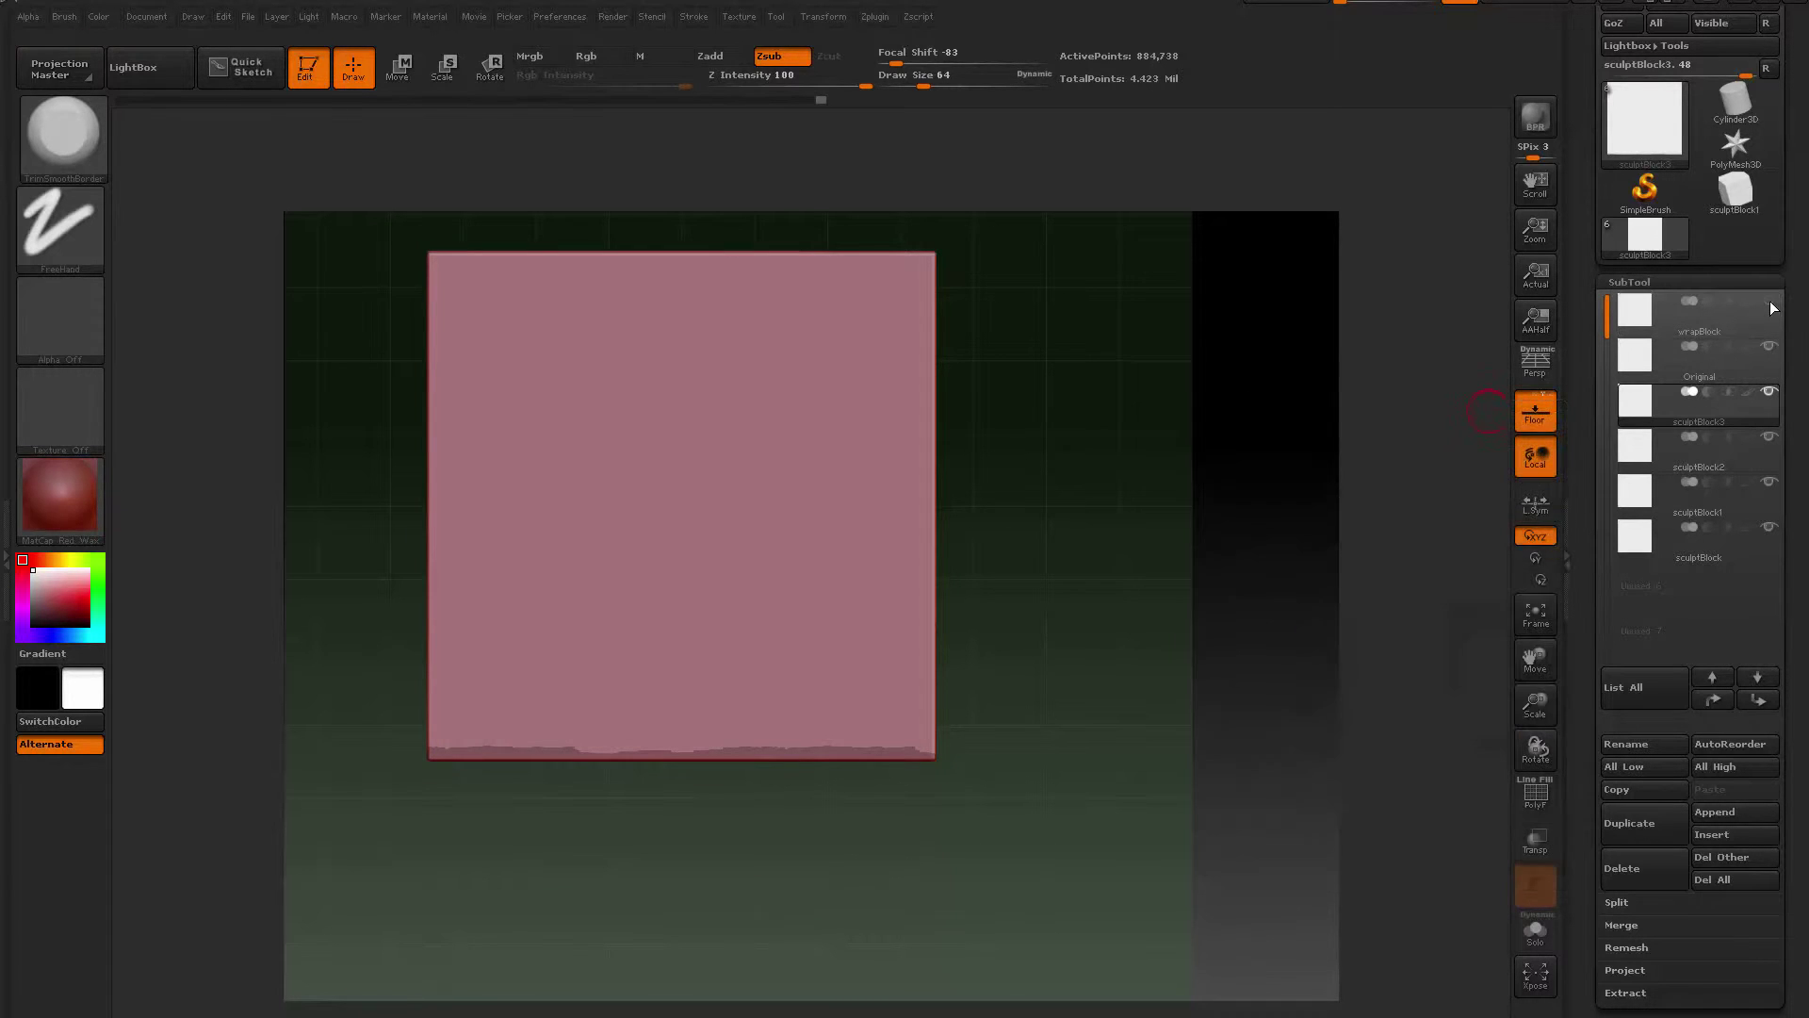
left_click(1644, 356)
left_click_drag(1386, 396, 1473, 394)
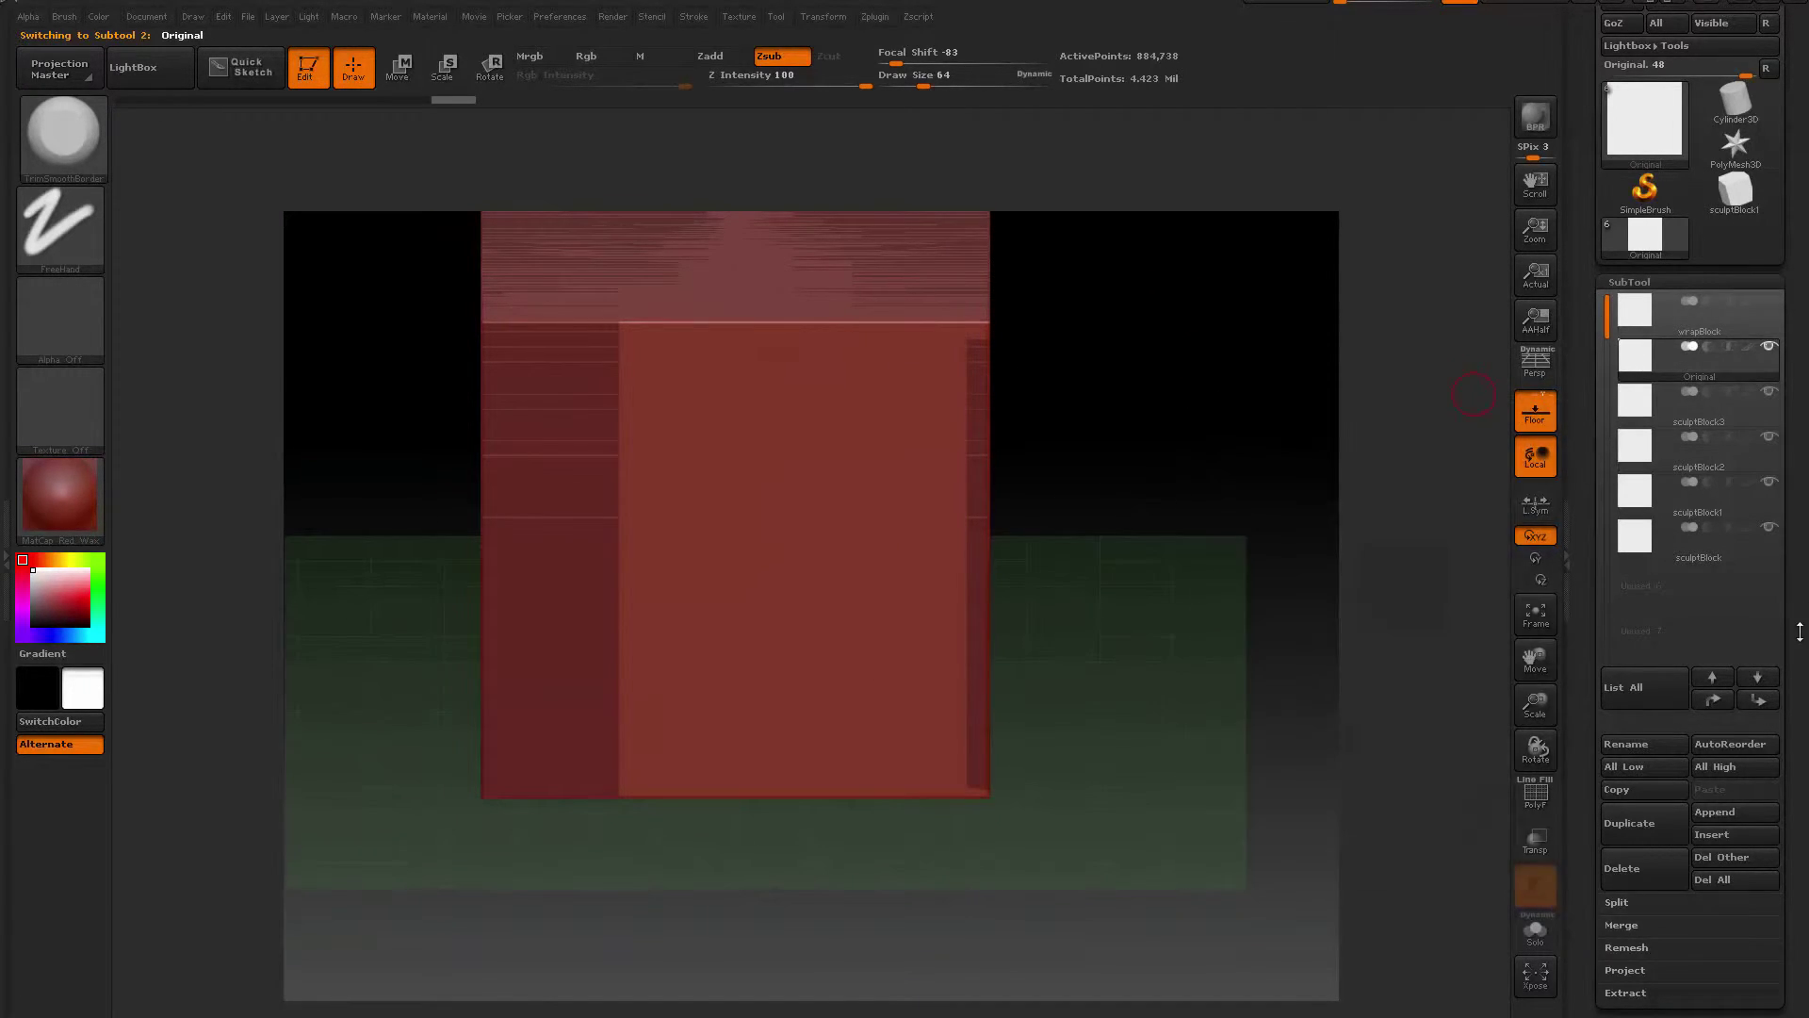
Configure the projection for Original with Dist 0.2, Mean 50, PA Blur 0, and the Farthest and Inner options on
left_click_drag(1801, 632, 1795, 478)
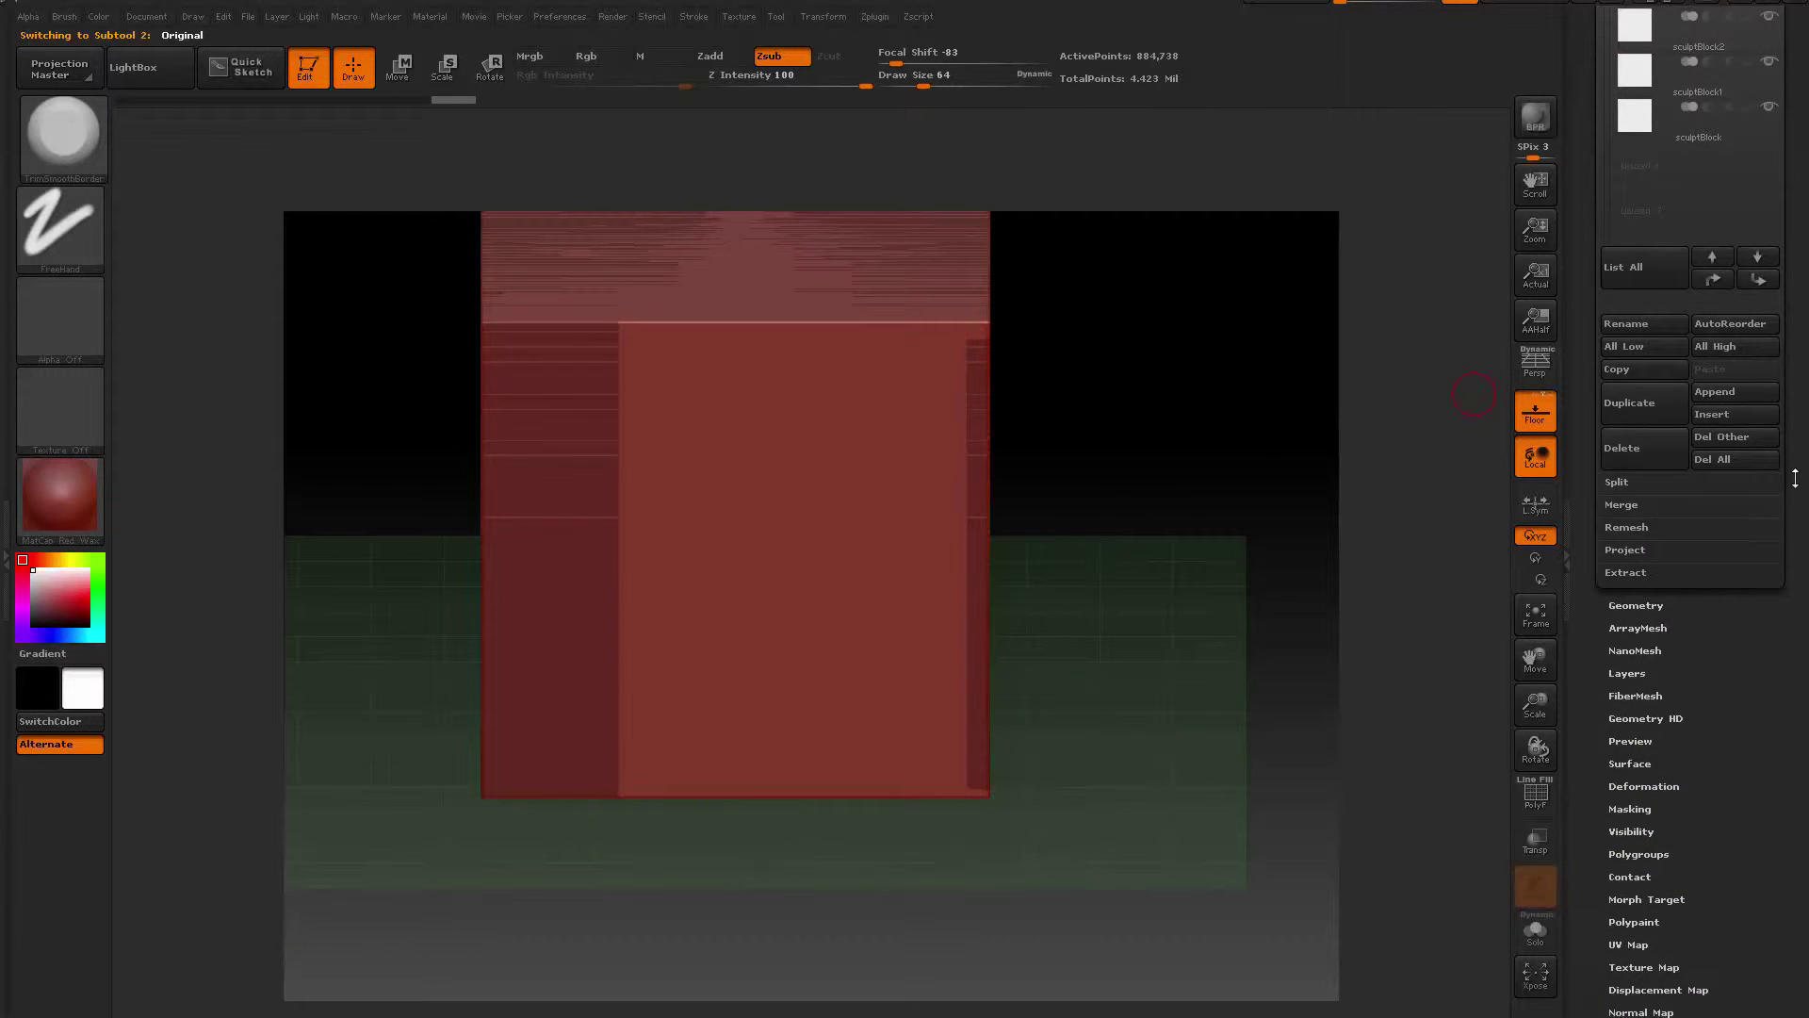
left_click(1630, 552)
left_click(1730, 569)
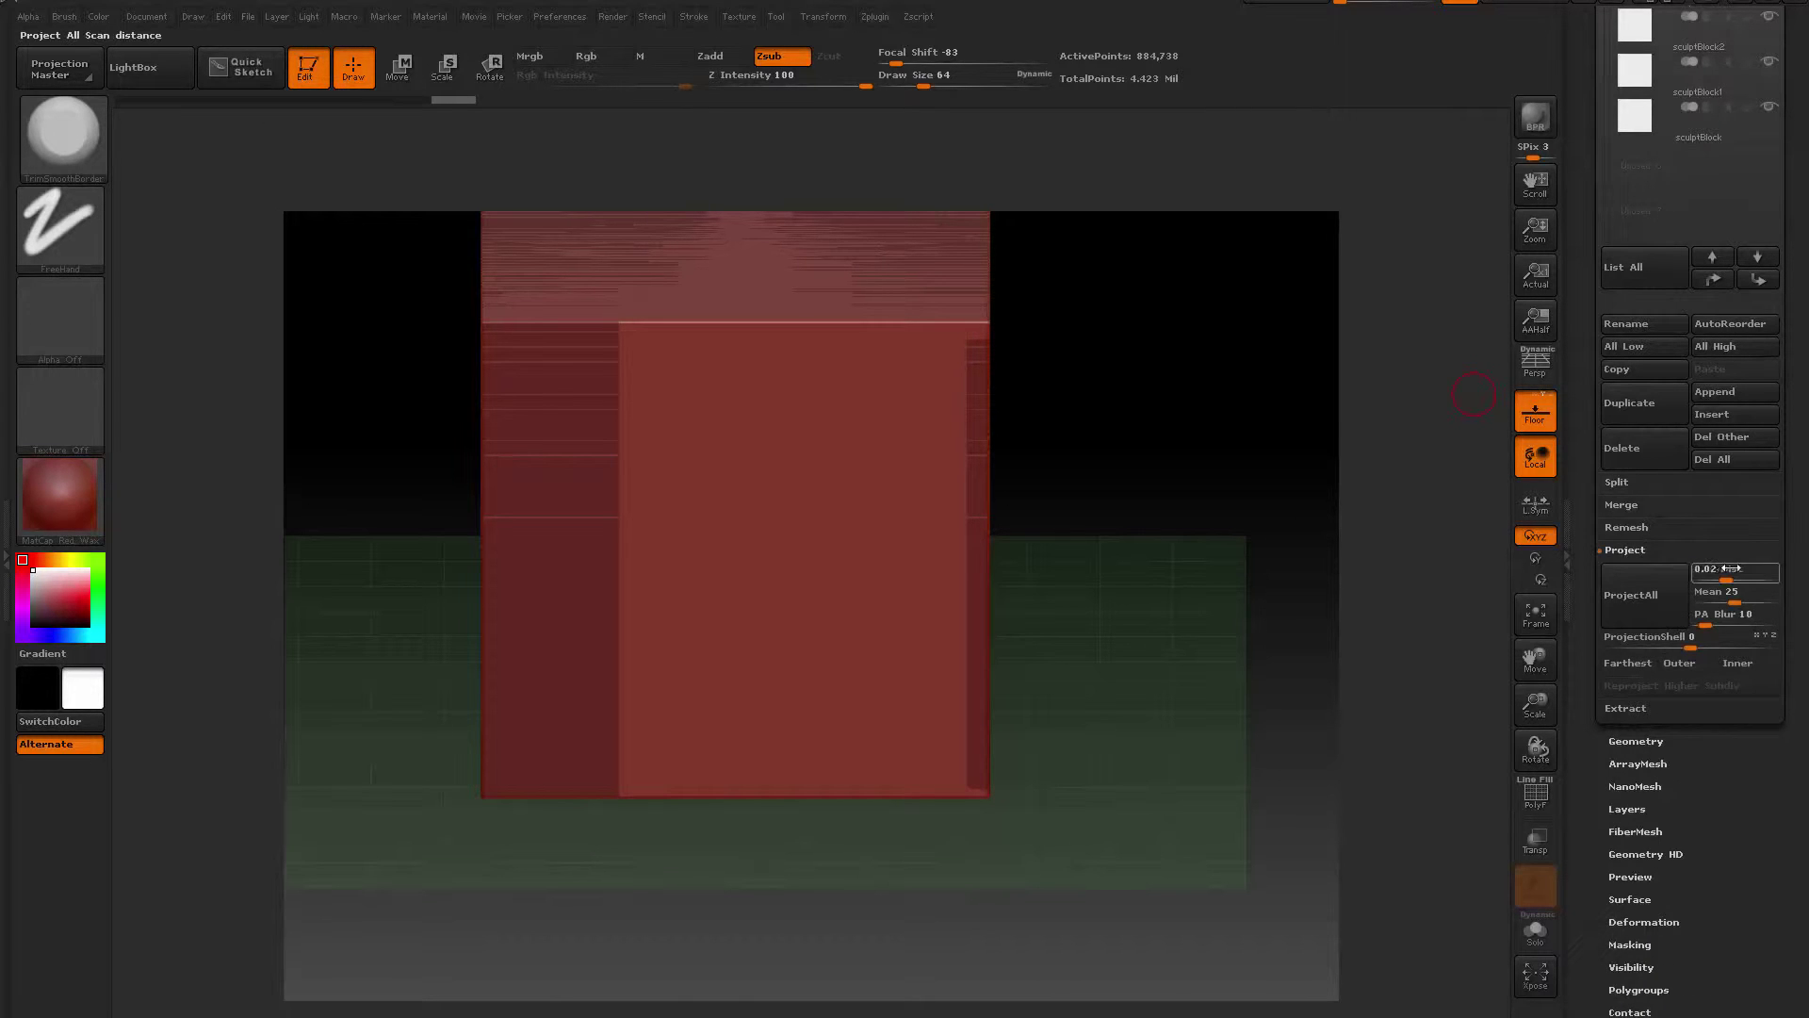
type(".")
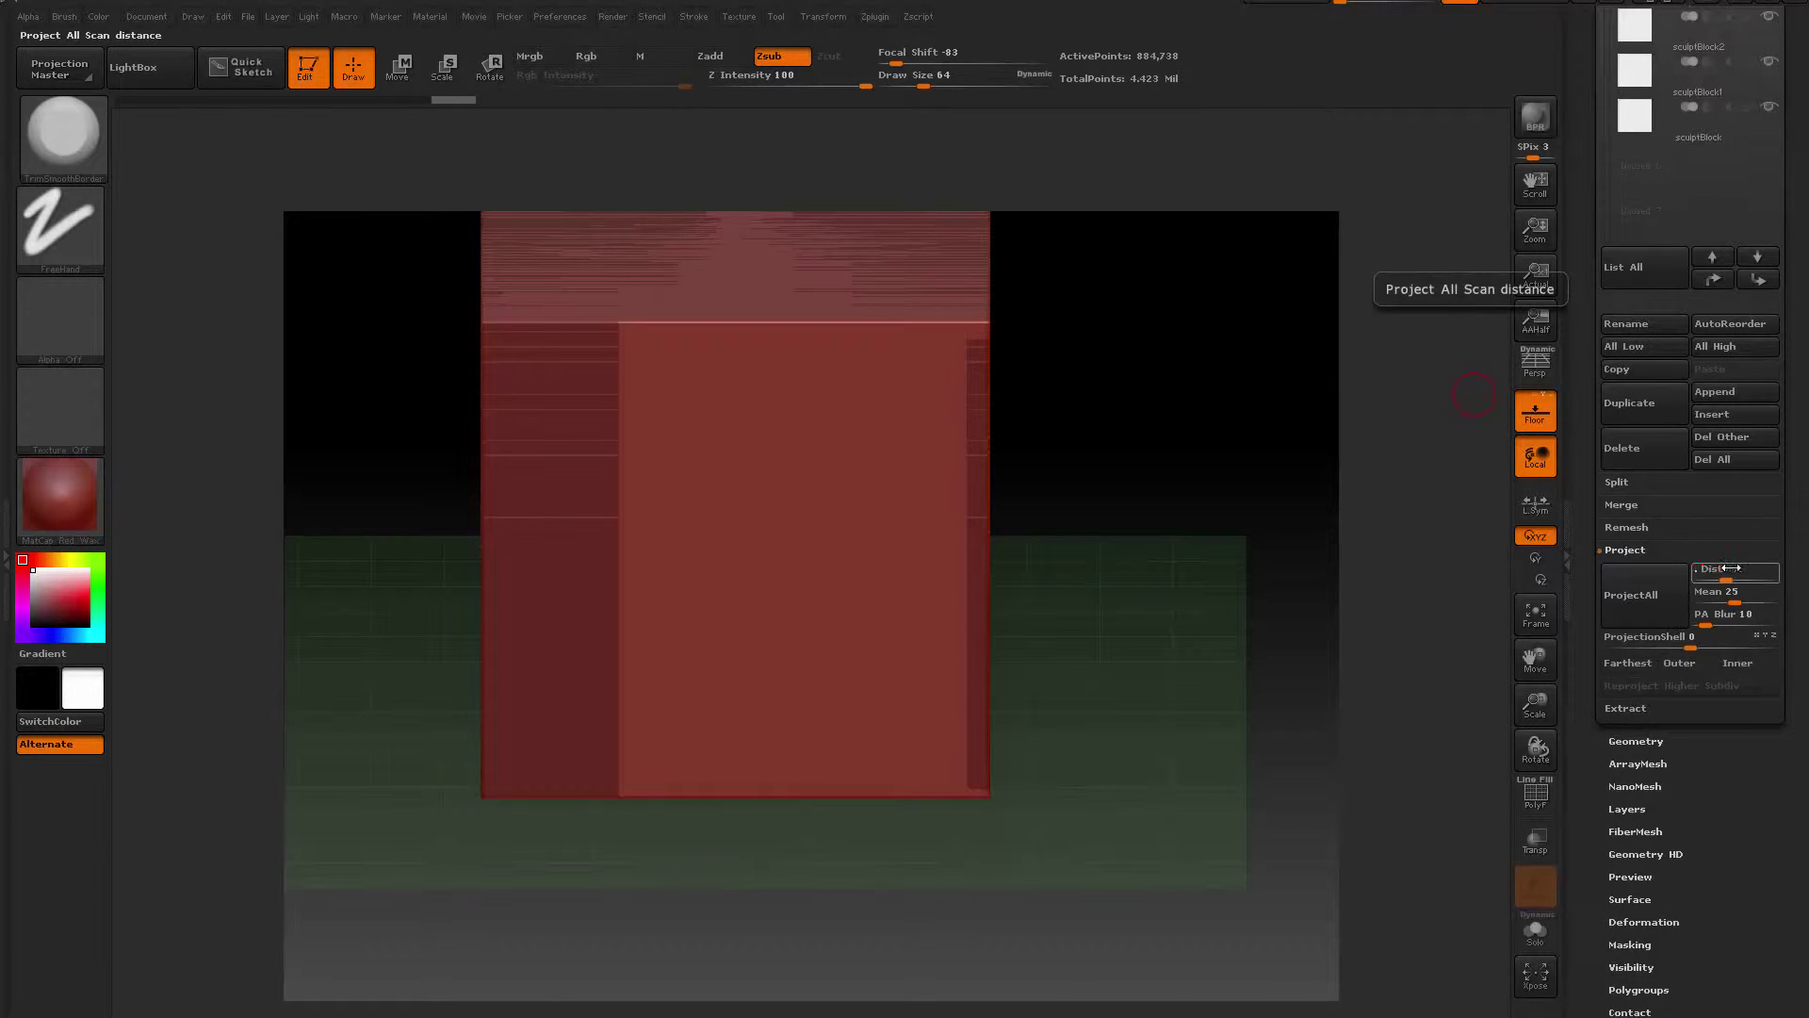
type("2")
left_click(1730, 594)
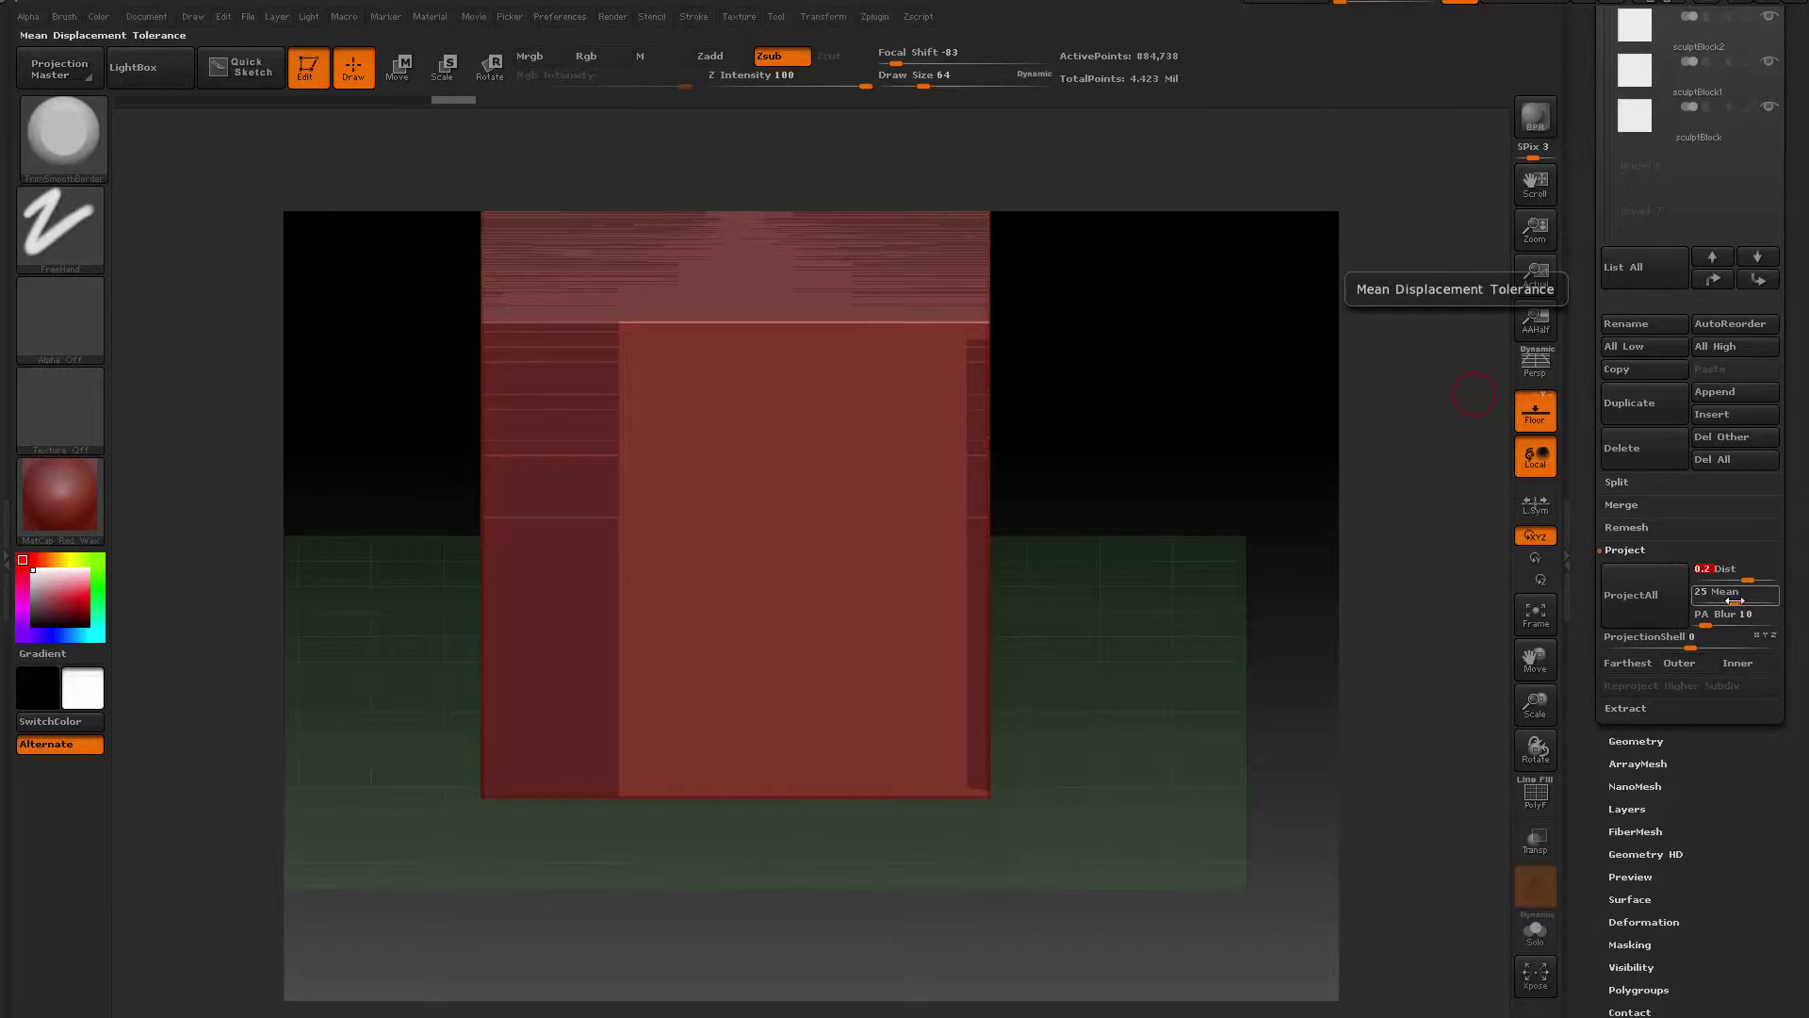
type("50")
left_click(1707, 618)
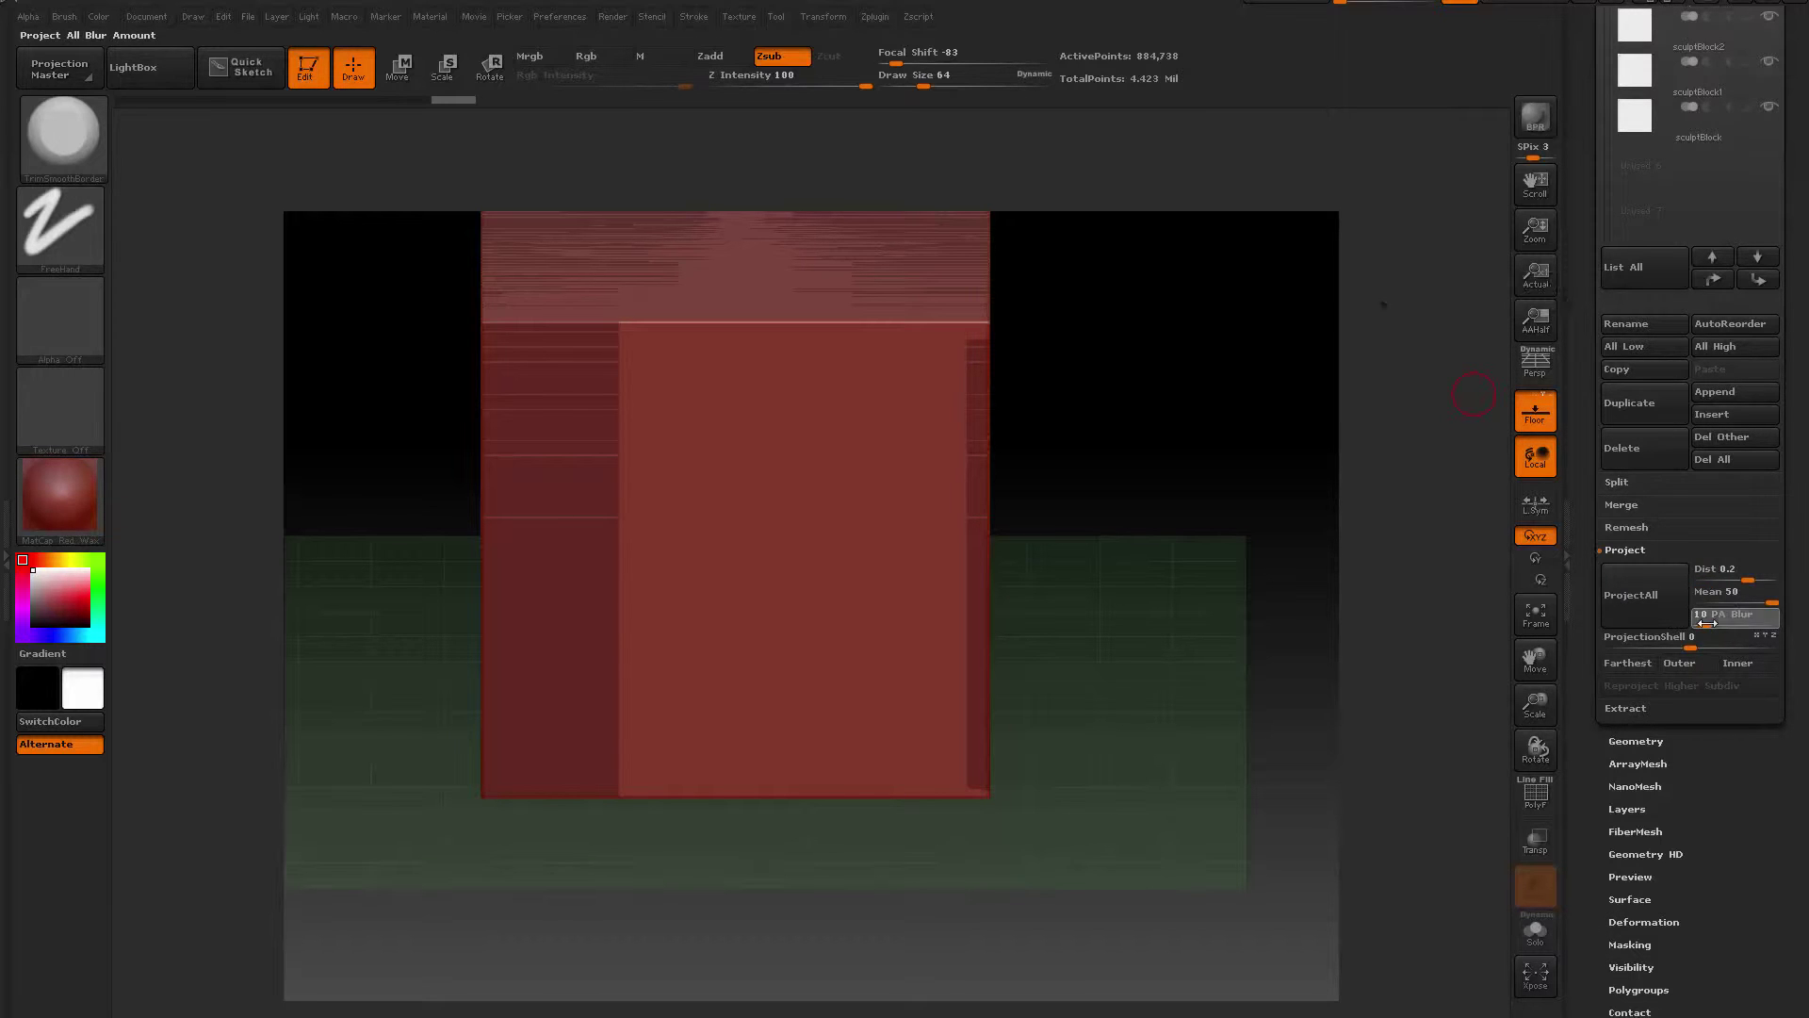
type("0")
key("Return")
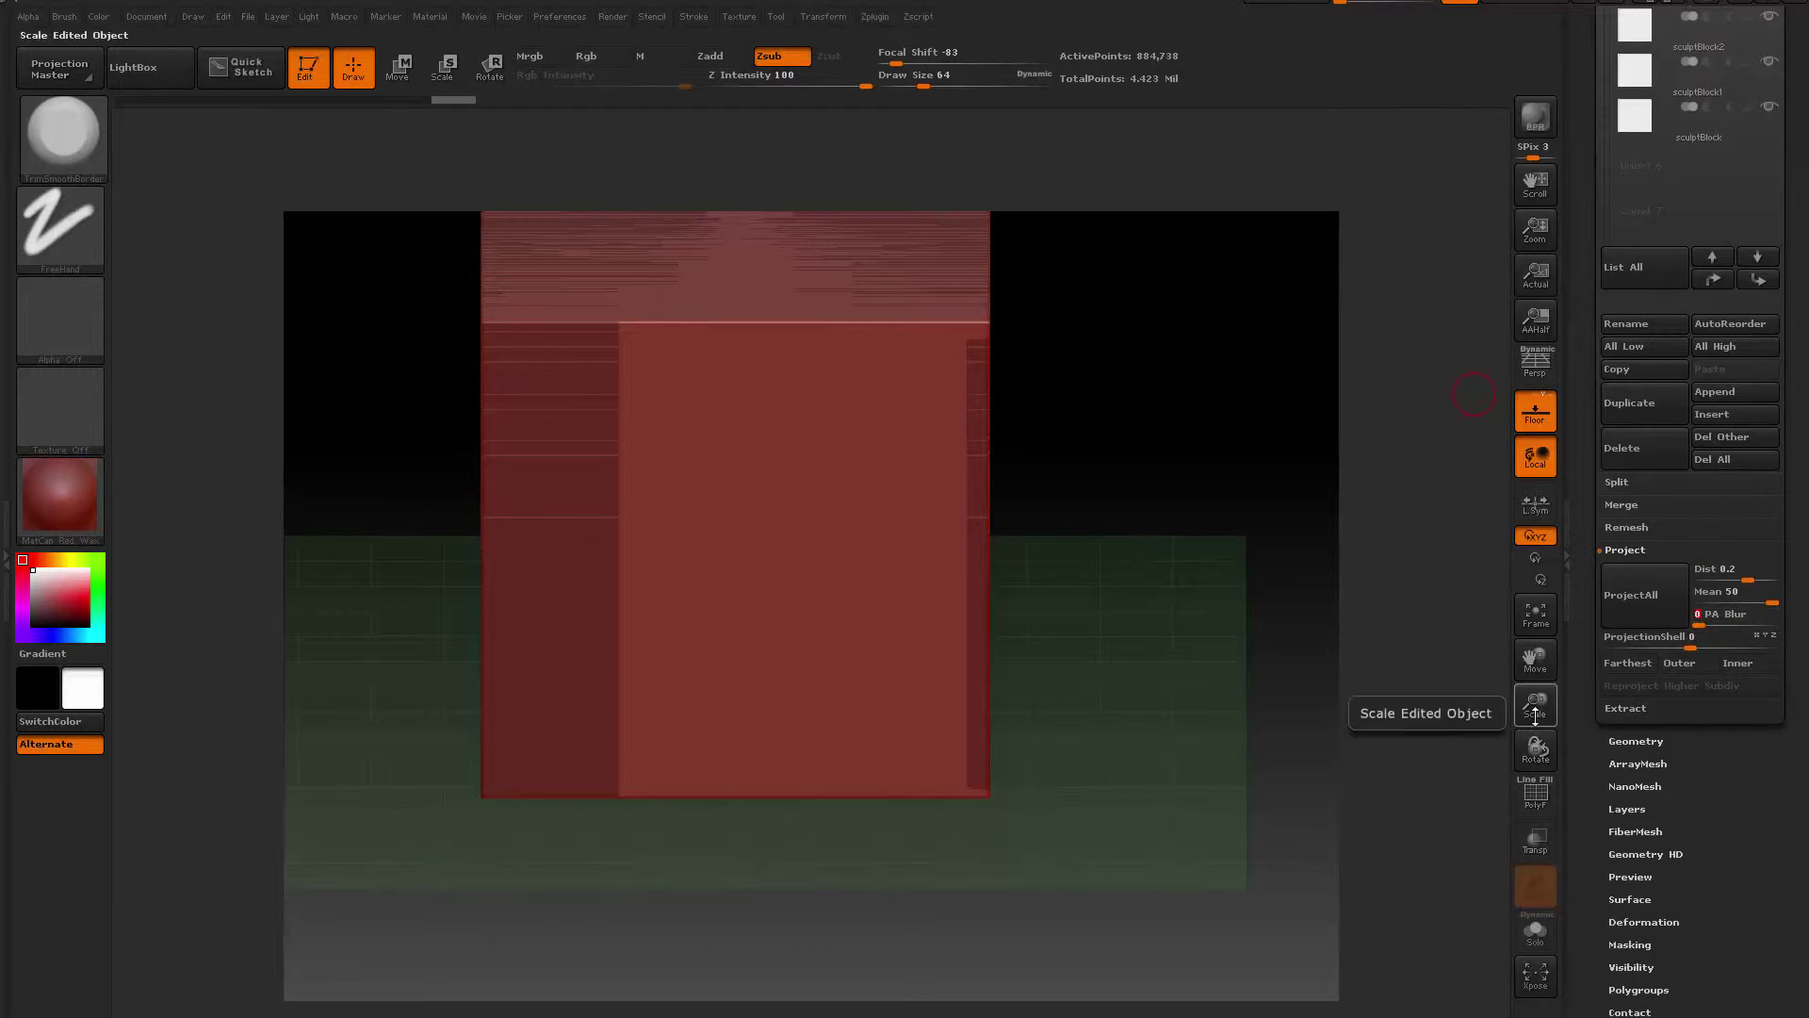
left_click(1638, 667)
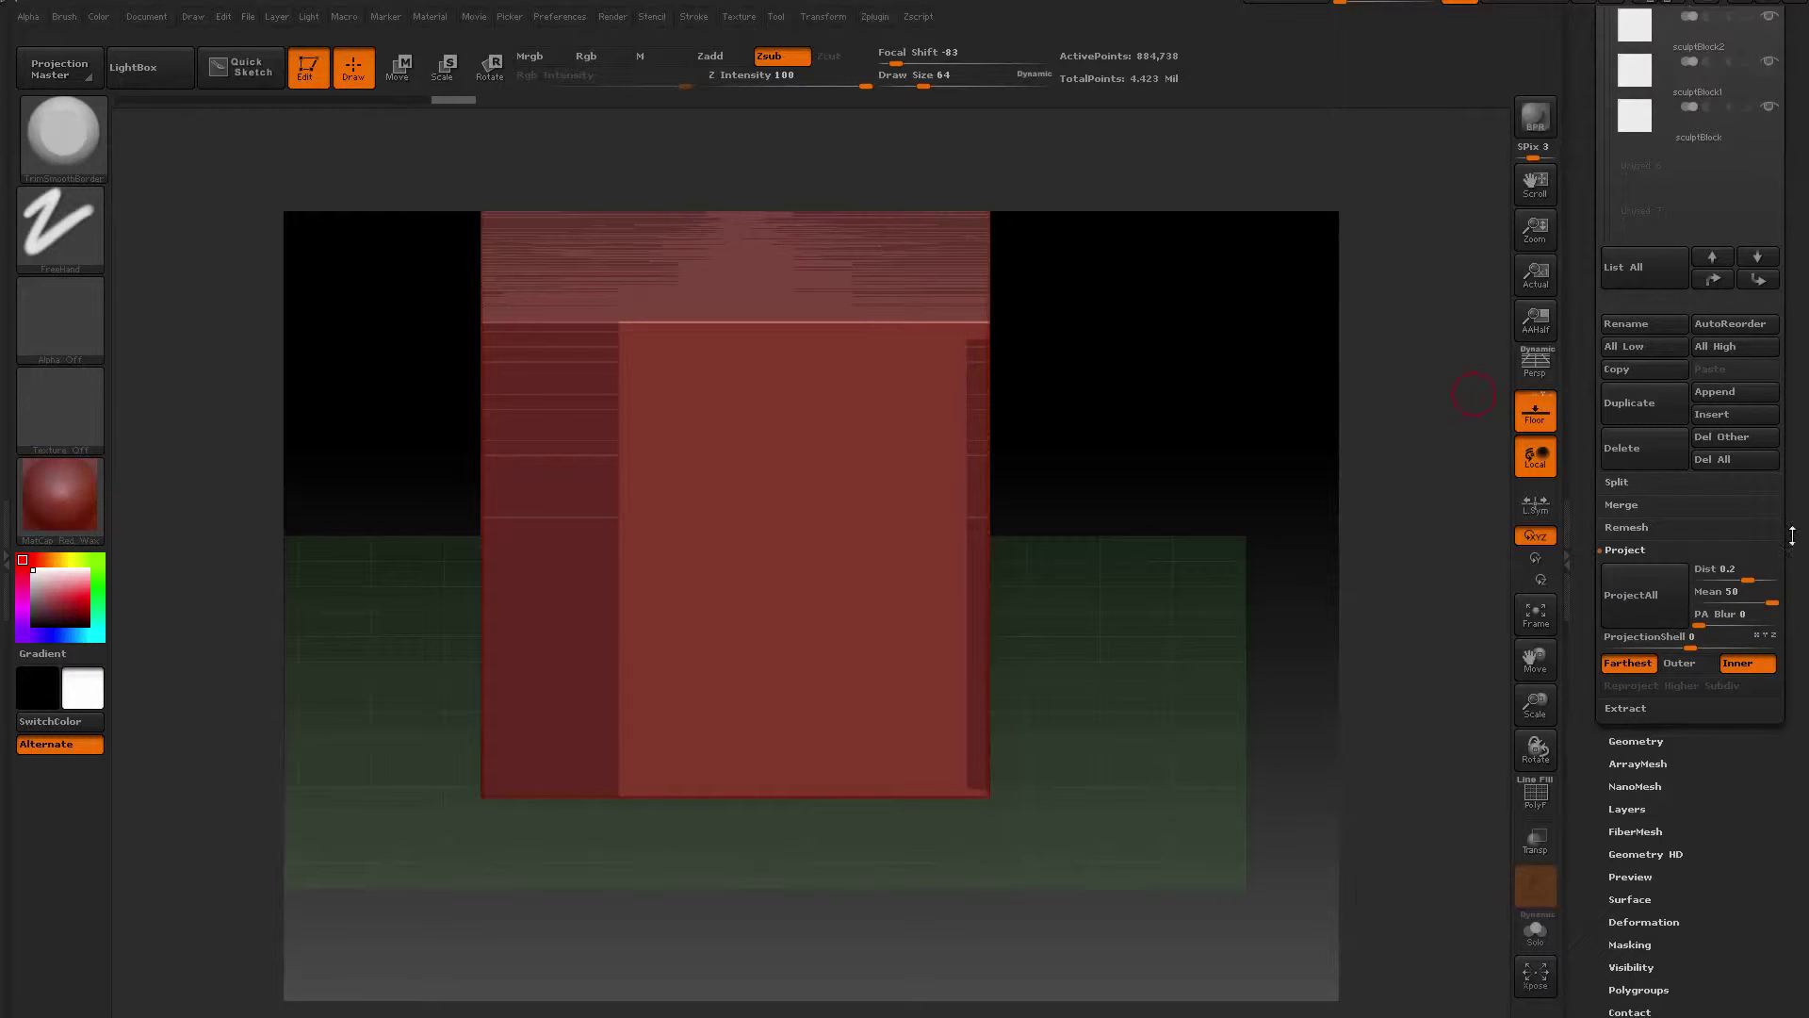
Run ProjectAll to transfer the worn edges of the visible sculptBlock copies onto Original
scroll(1793, 535, "up", 5)
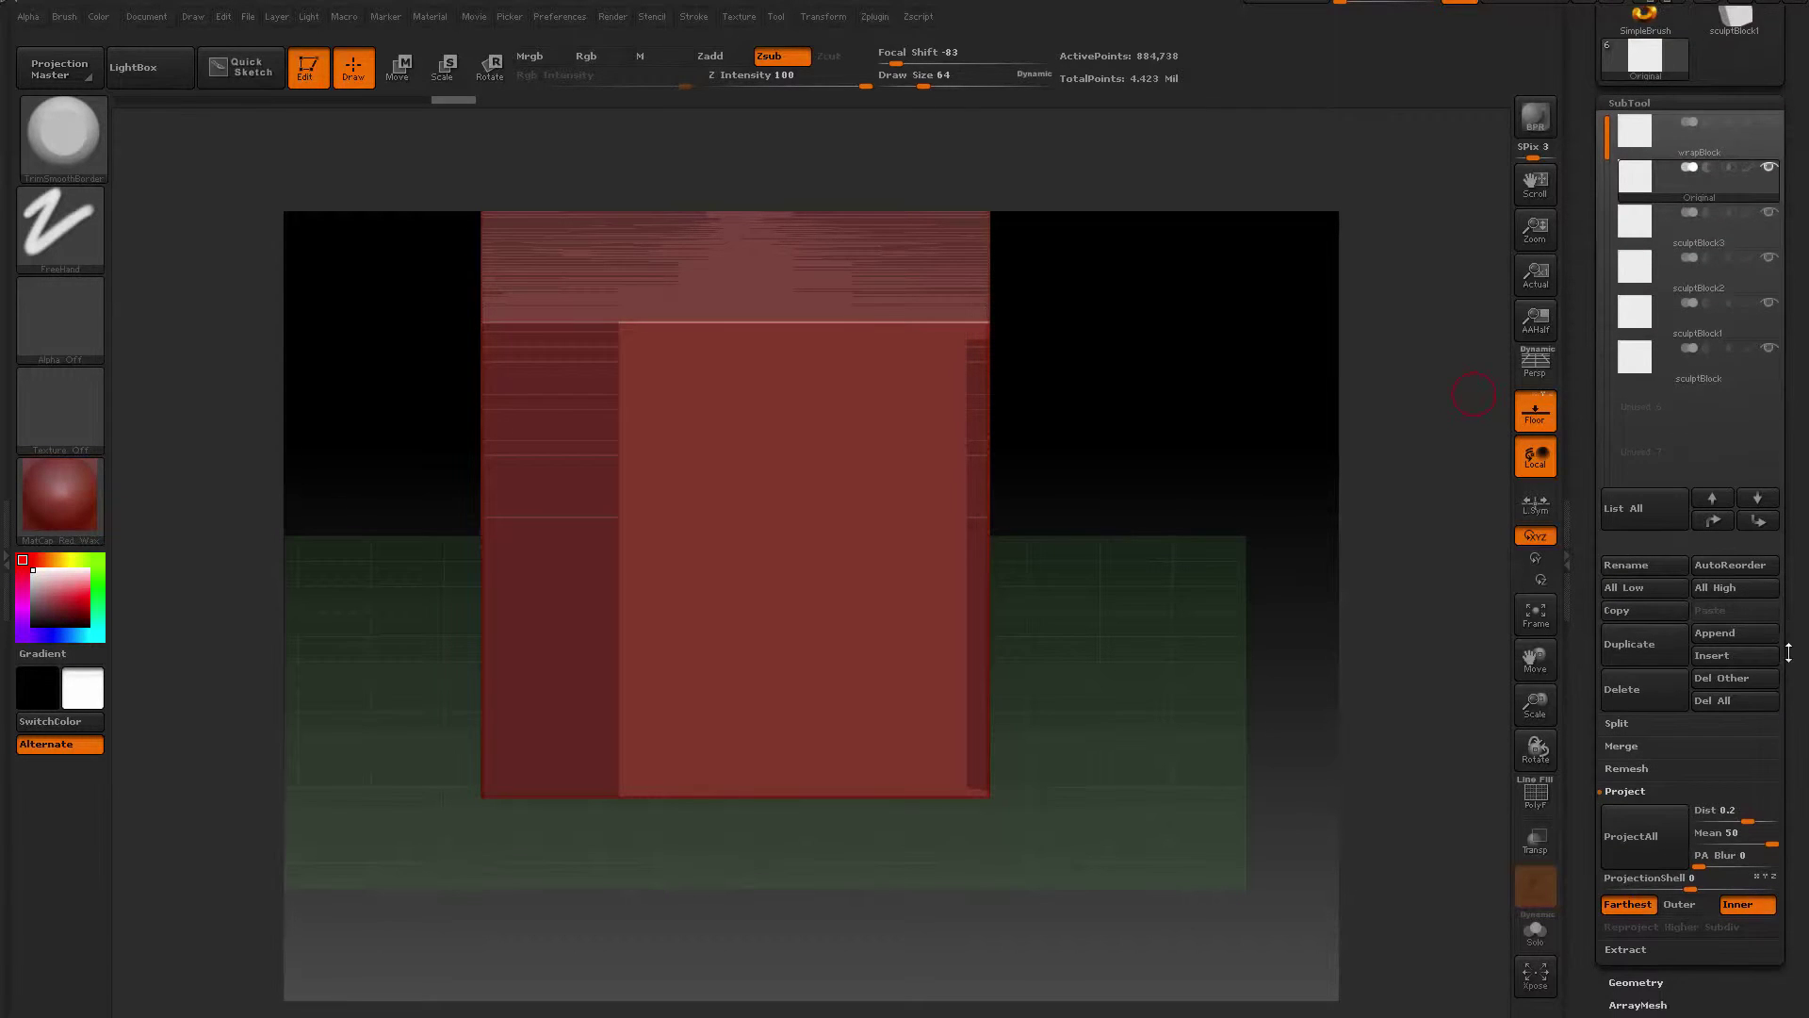
scroll(1637, 767, "down", 2)
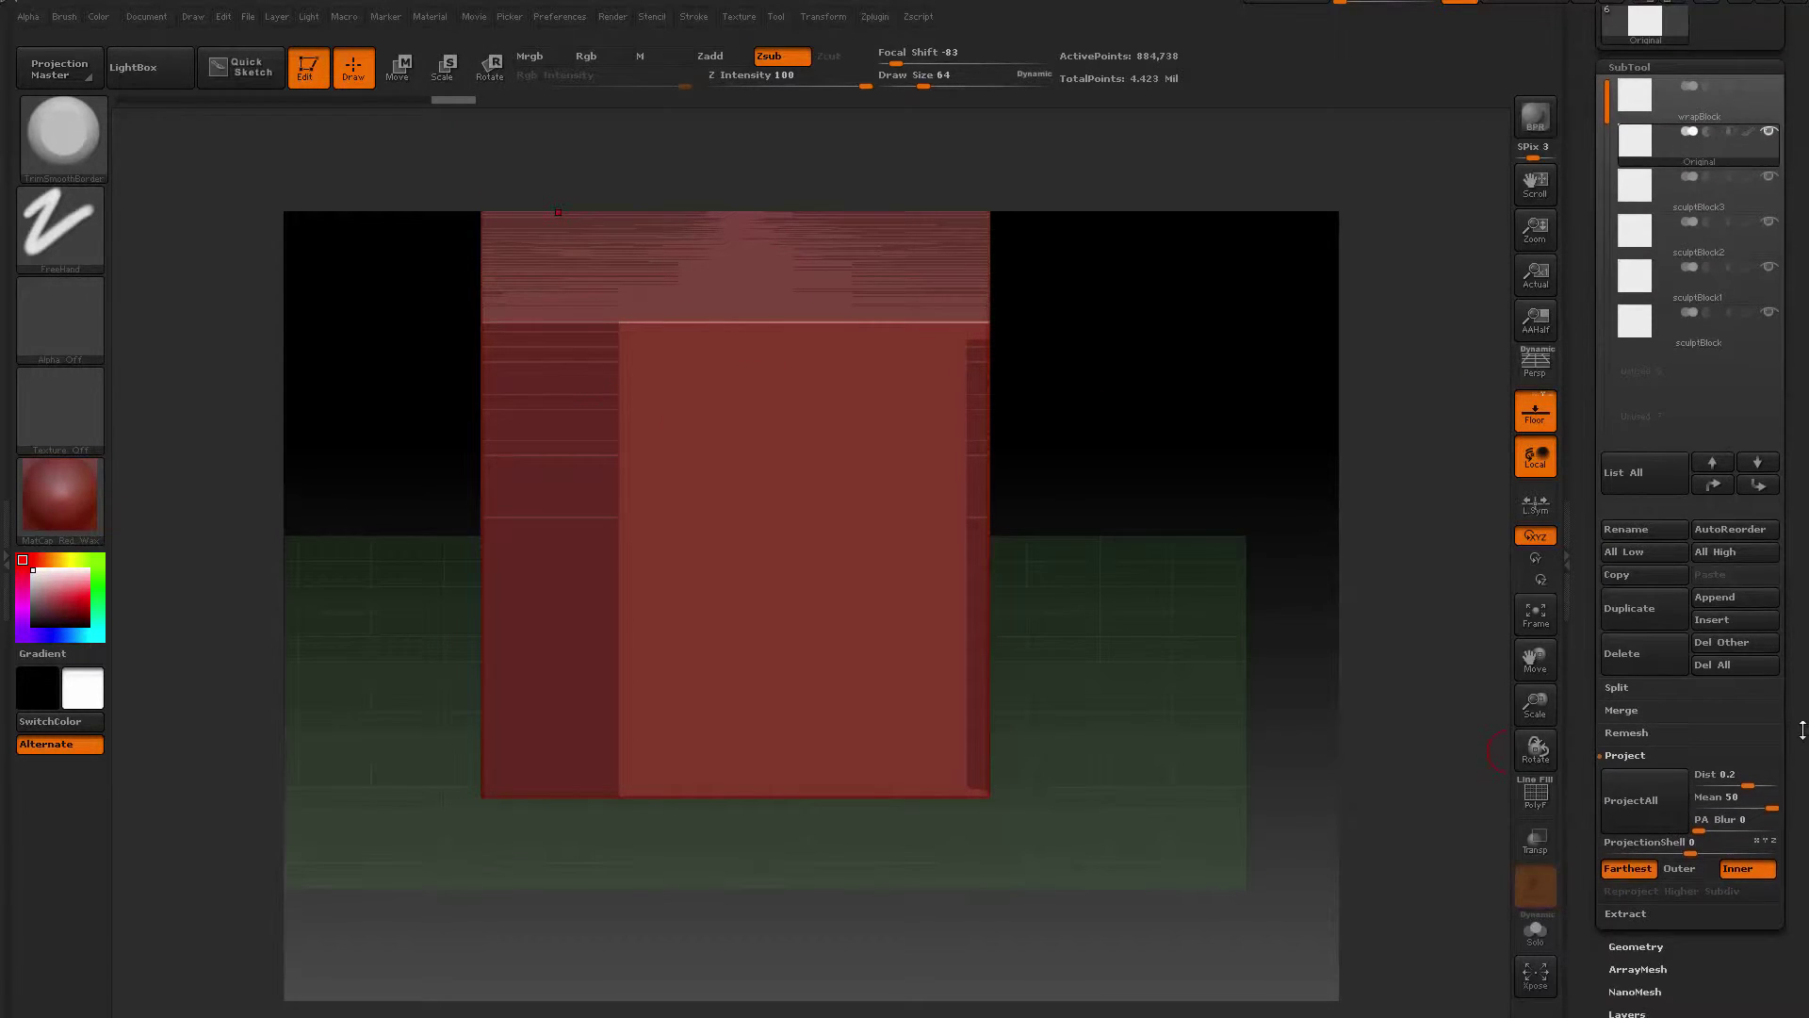
left_click(1638, 771)
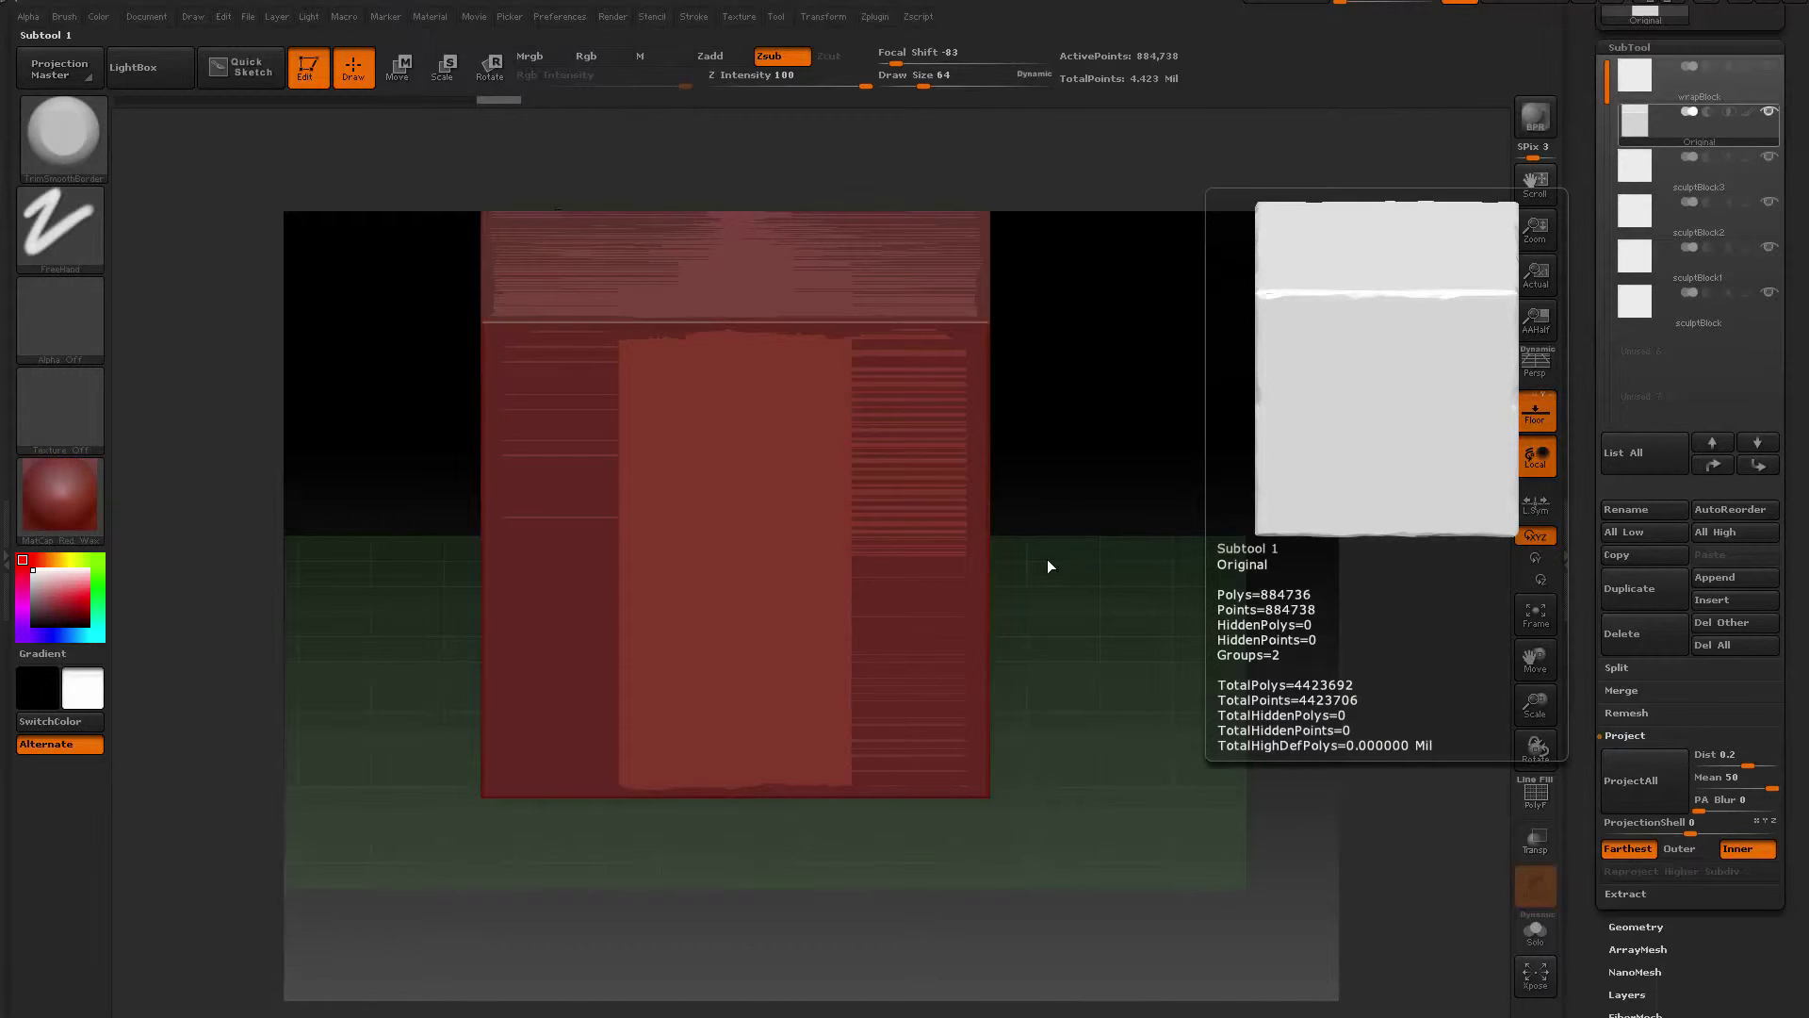
Hide every subtool except Original and inspect its projected edges and corners from above and several angles
left_click(1768, 111)
left_click_drag(1089, 339, 1083, 443)
left_click_drag(1048, 559, 1047, 660, "shift")
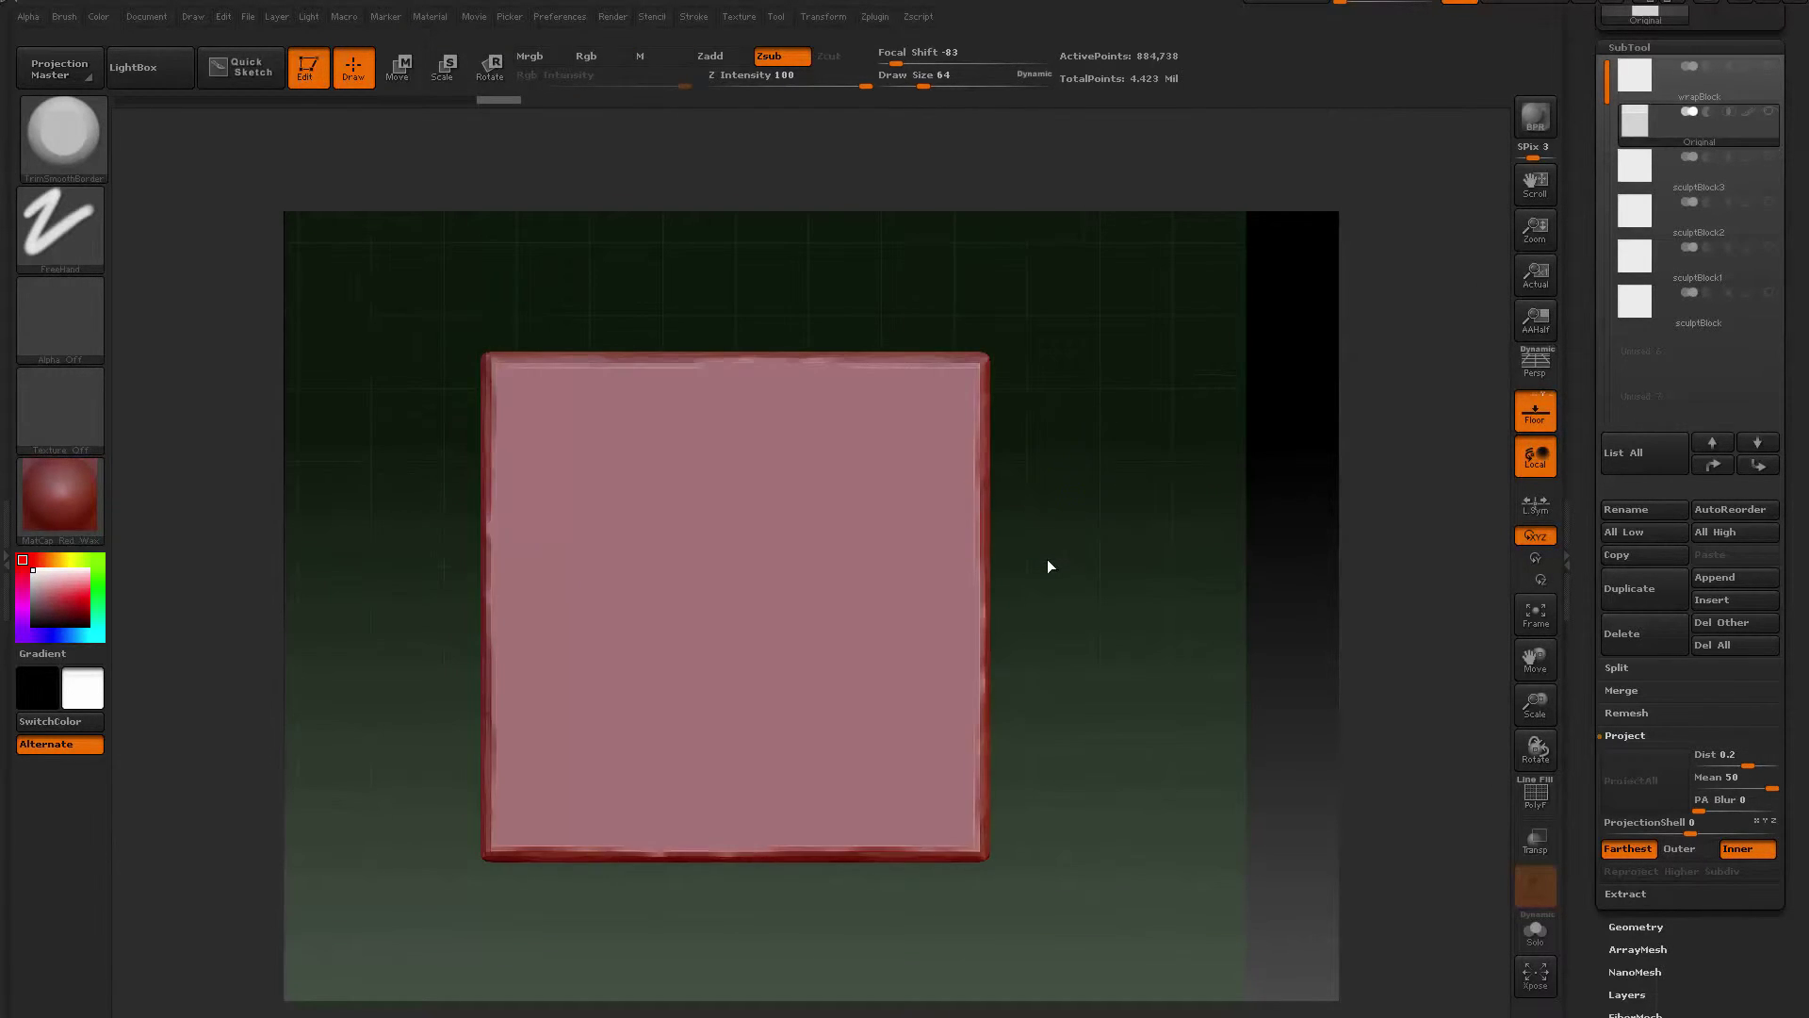
left_click_drag(1048, 559, 1159, 415, "alt")
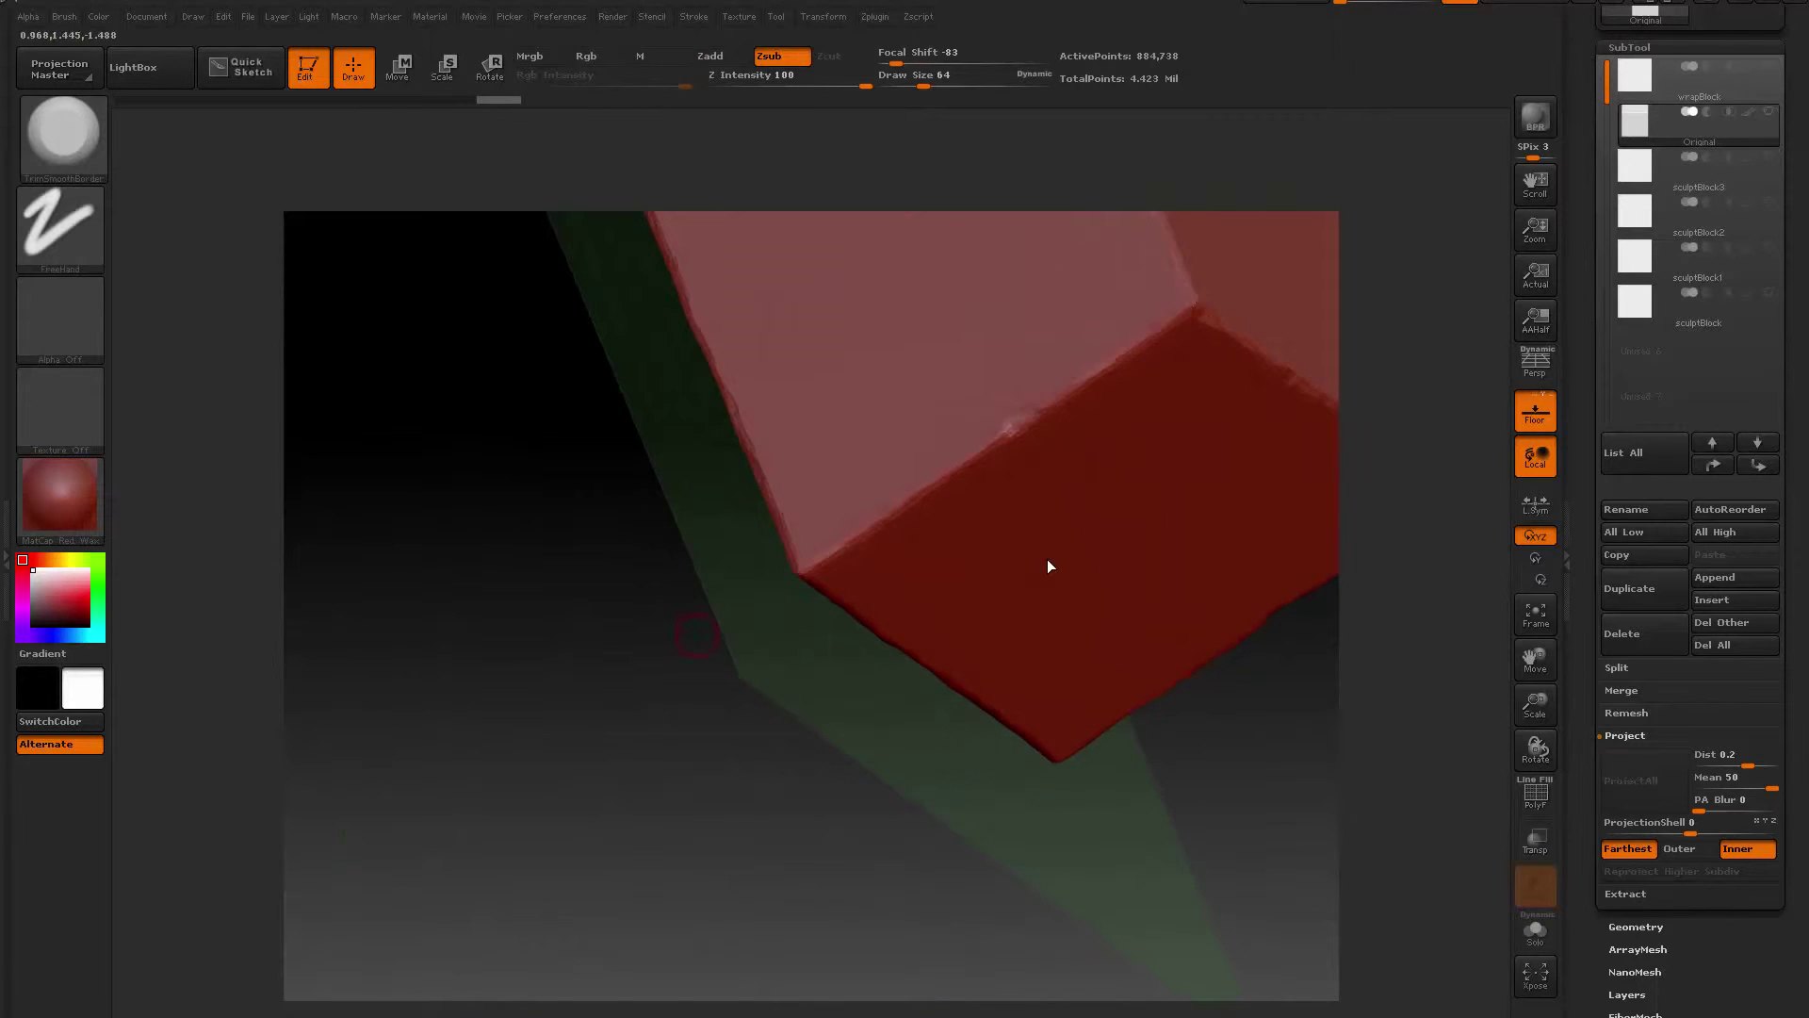
mouse_move(1048, 565)
left_mouse_down("alt")
mouse_move(994, 811)
mouse_move(1277, 999)
mouse_move(1131, 641)
mouse_move(980, 490)
mouse_move(1048, 565)
mouse_move(924, 490)
mouse_move(1093, 480)
mouse_move(1083, 559)
mouse_move(1096, 495)
mouse_move(1193, 397)
mouse_move(1227, 329)
left_mouse_up("alt")
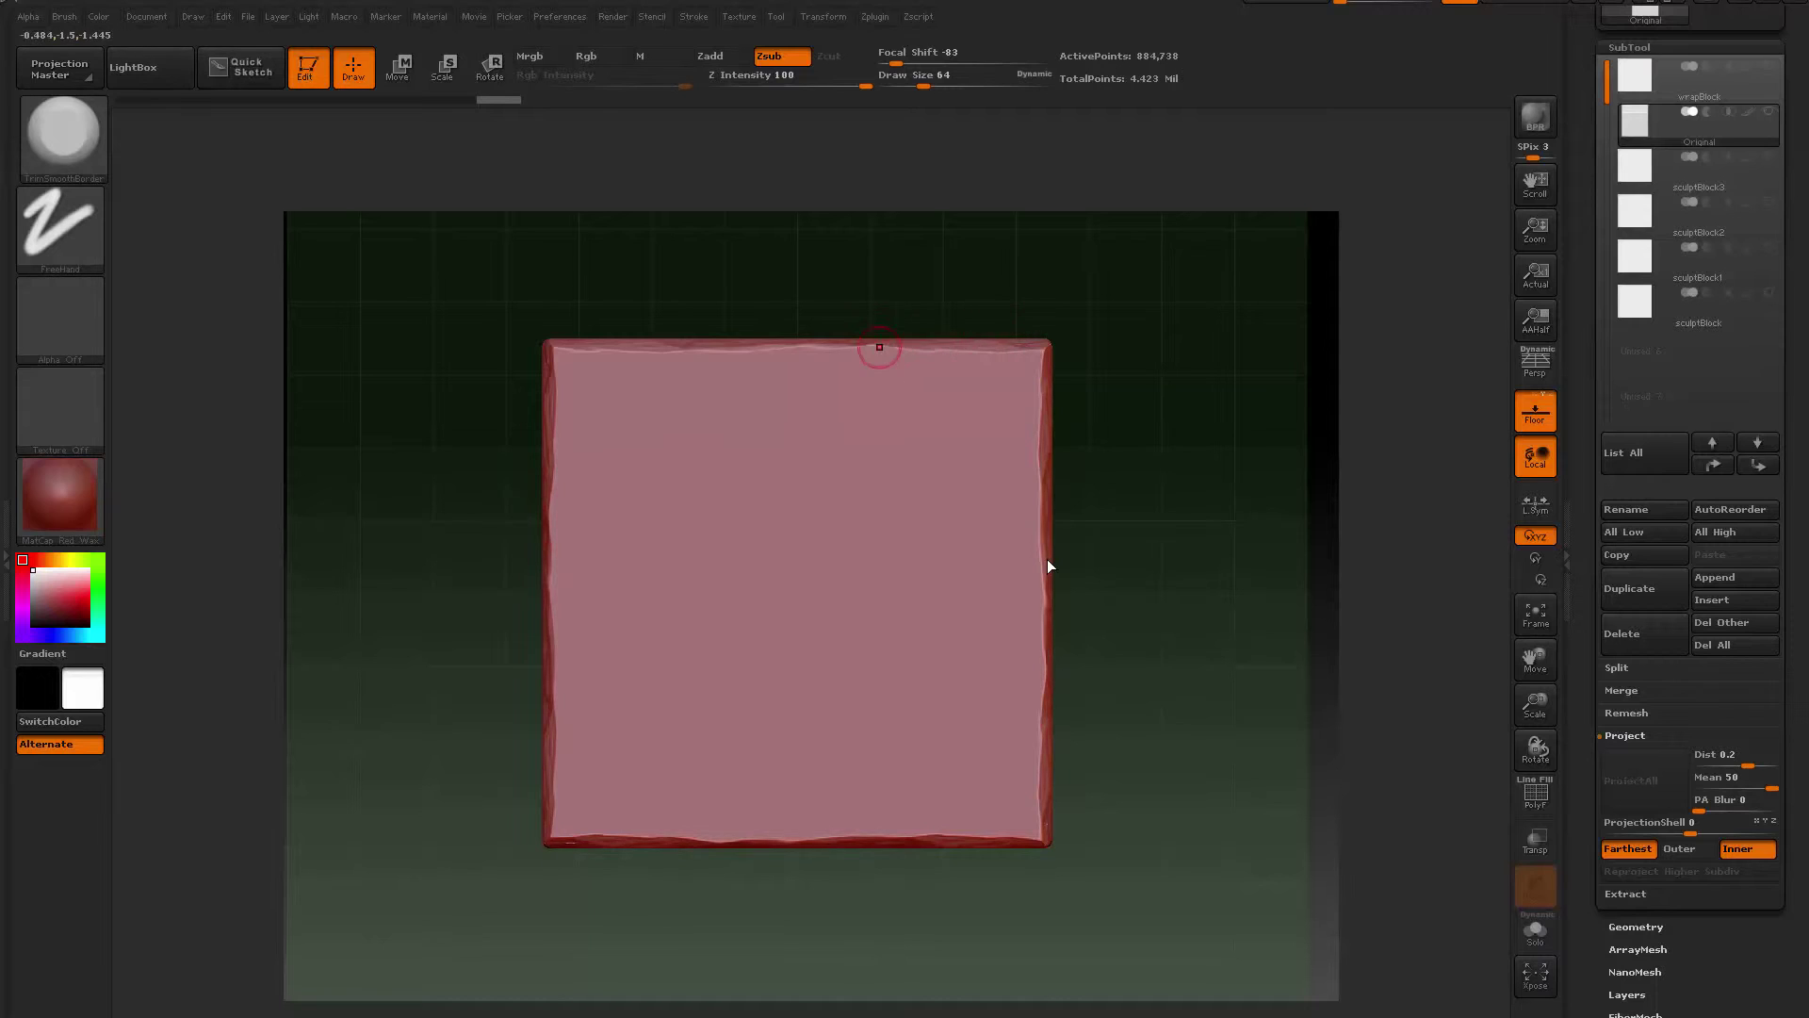
mouse_move(1208, 575)
left_mouse_down("alt")
mouse_move(1195, 593)
mouse_move(1195, 412)
mouse_move(1173, 557)
mouse_move(1216, 557)
mouse_move(1179, 553)
mouse_move(1163, 489)
mouse_move(1013, 528)
left_mouse_up("alt")
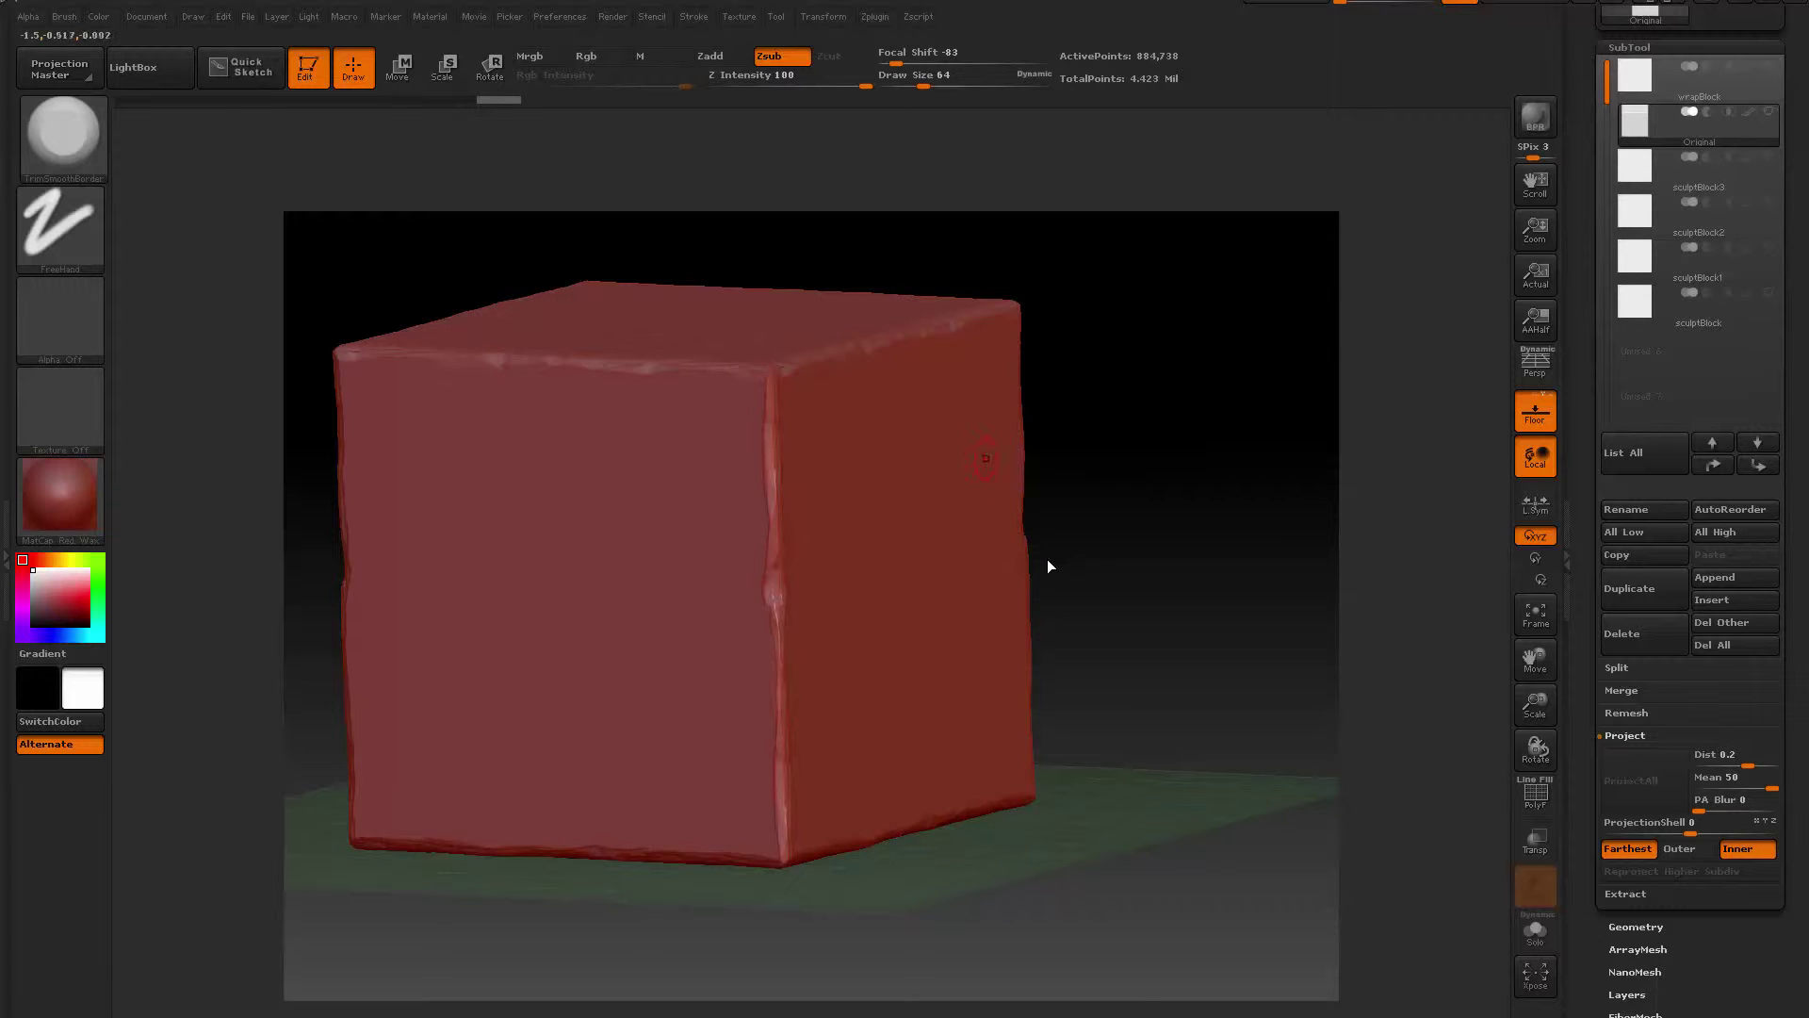
mouse_move(1194, 470)
left_mouse_down("alt")
mouse_move(1189, 535)
mouse_move(1227, 484)
mouse_move(1178, 508)
mouse_move(1179, 537)
left_mouse_up("alt")
left_click_drag(1037, 424, 910, 362, "alt")
left_click_drag(1036, 368, 953, 449)
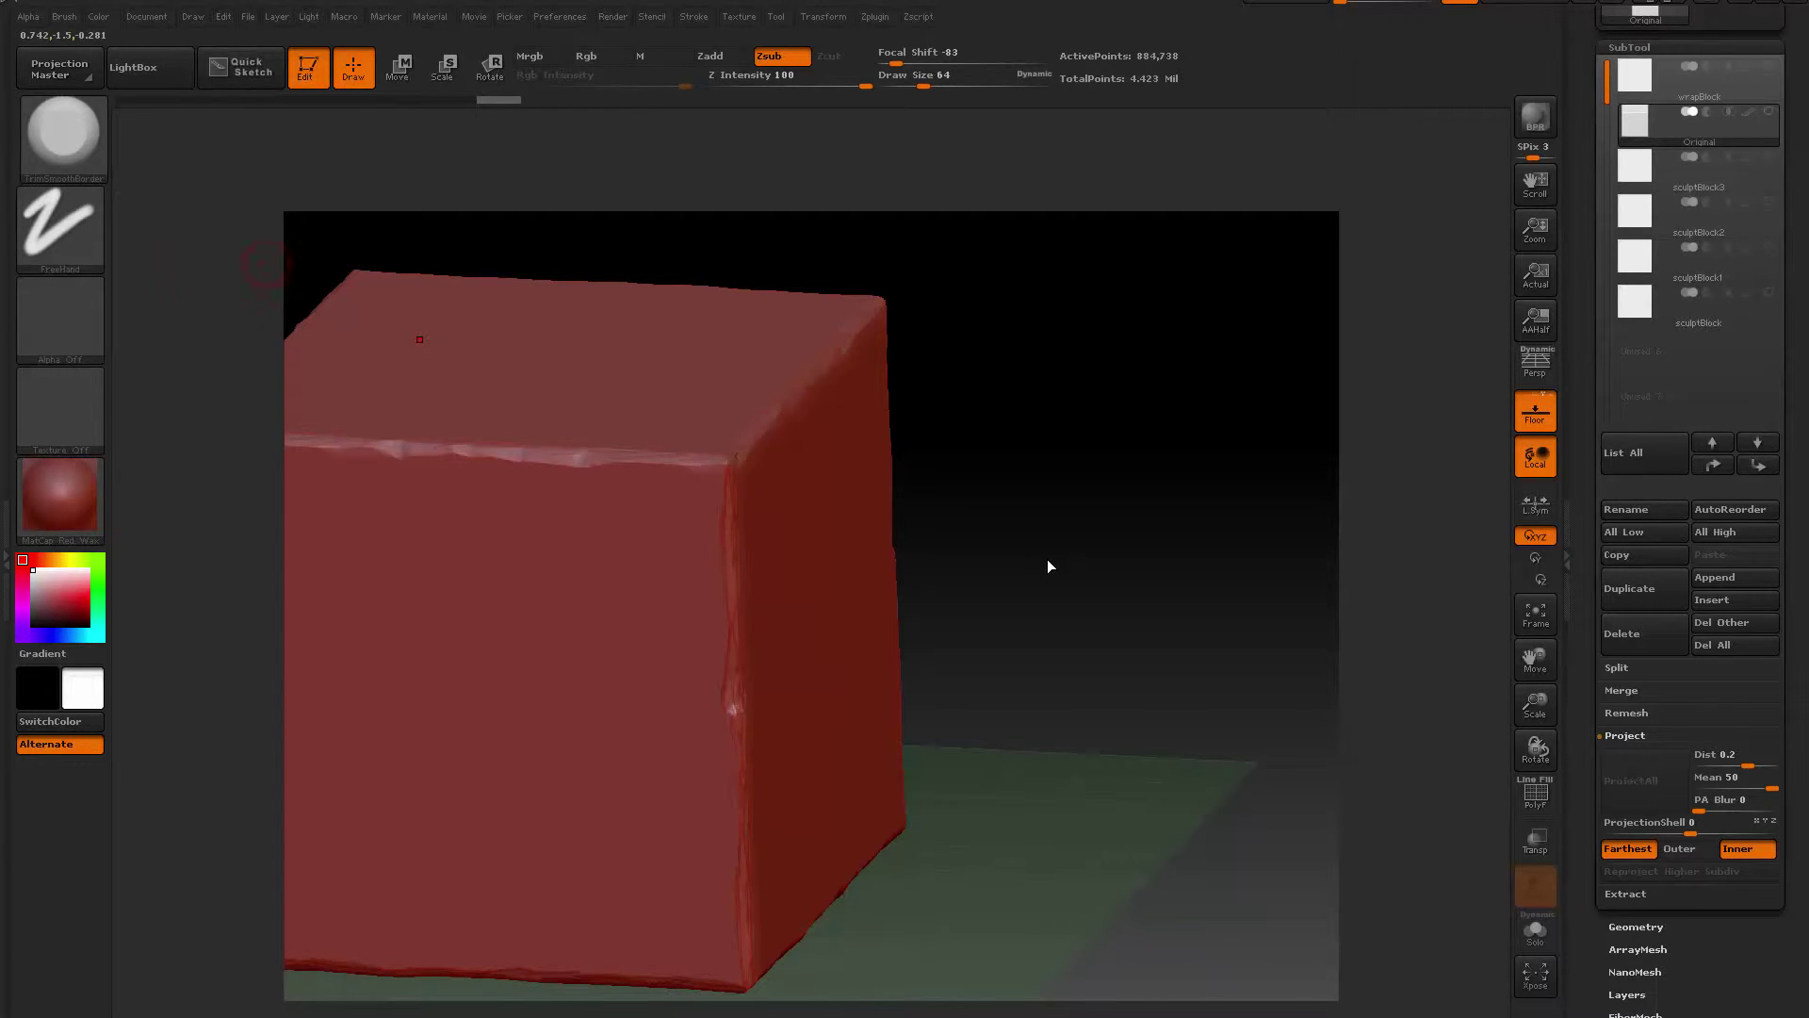
Activate radial symmetry around the Y axis only, with a RadialCount of 4
key("b")
left_click(64, 17)
left_click(181, 447)
left_click(822, 16)
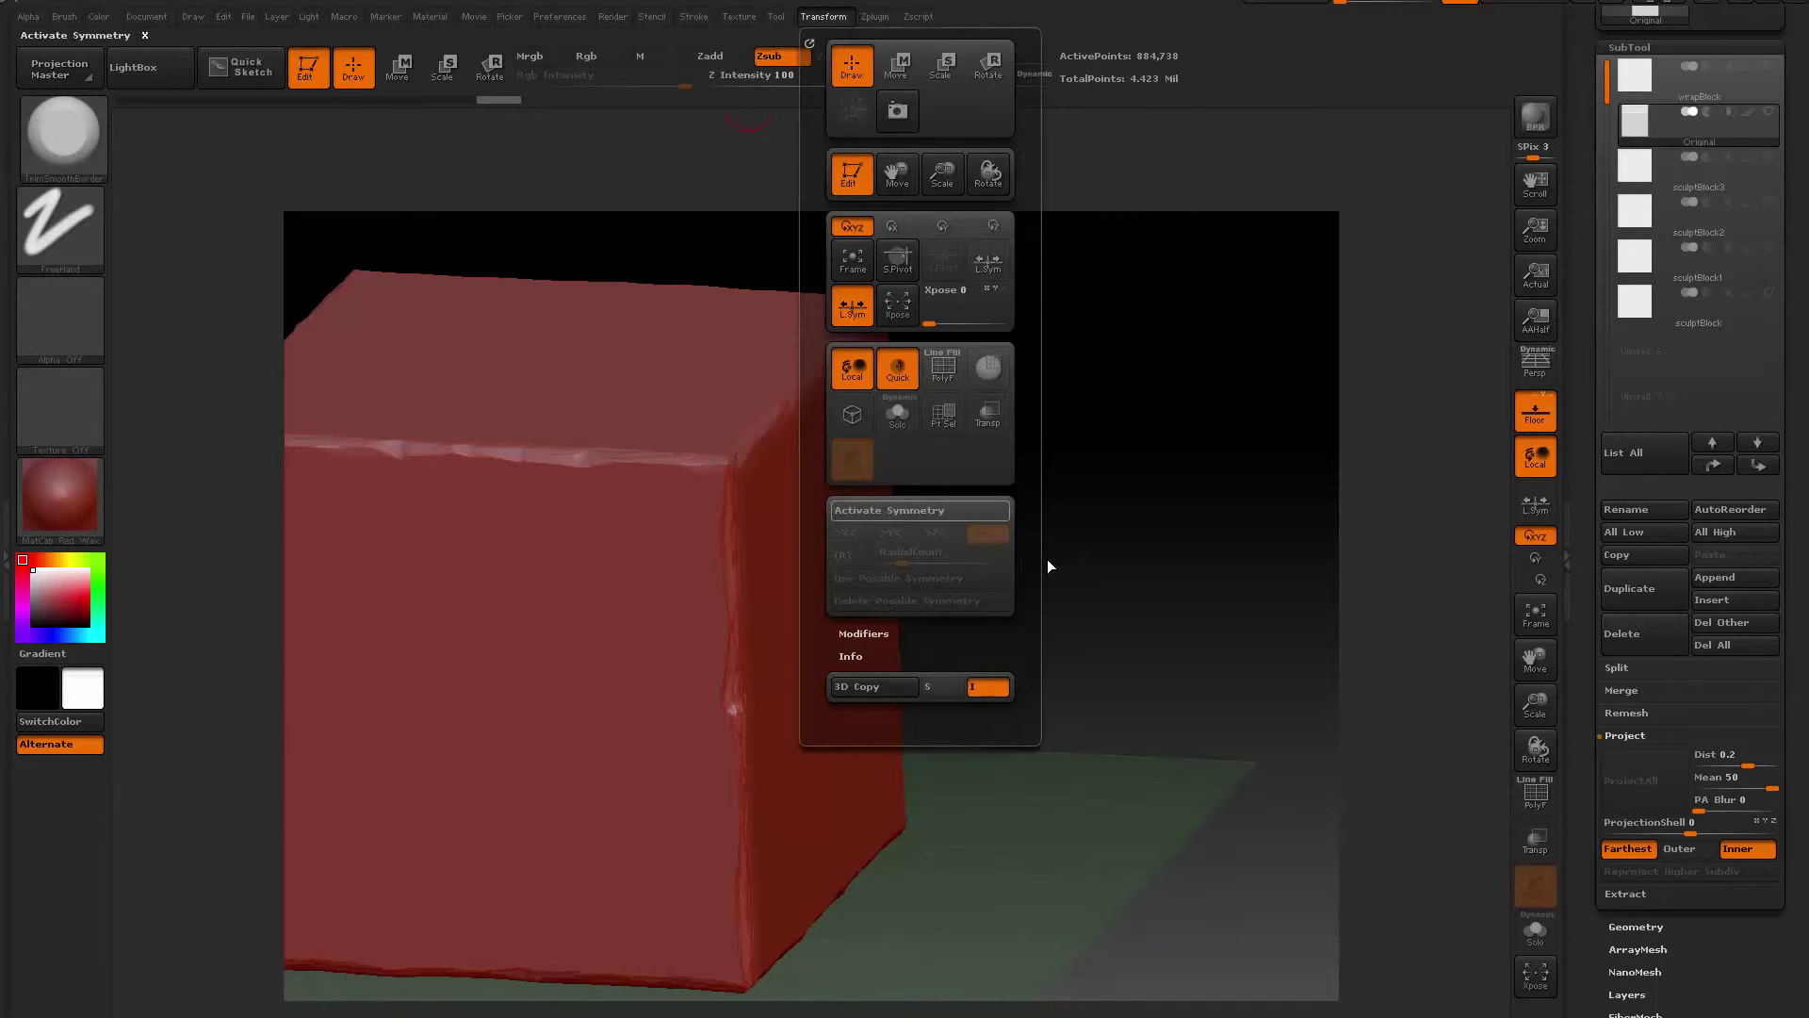
left_click(919, 510)
left_click(896, 533)
left_click(851, 532)
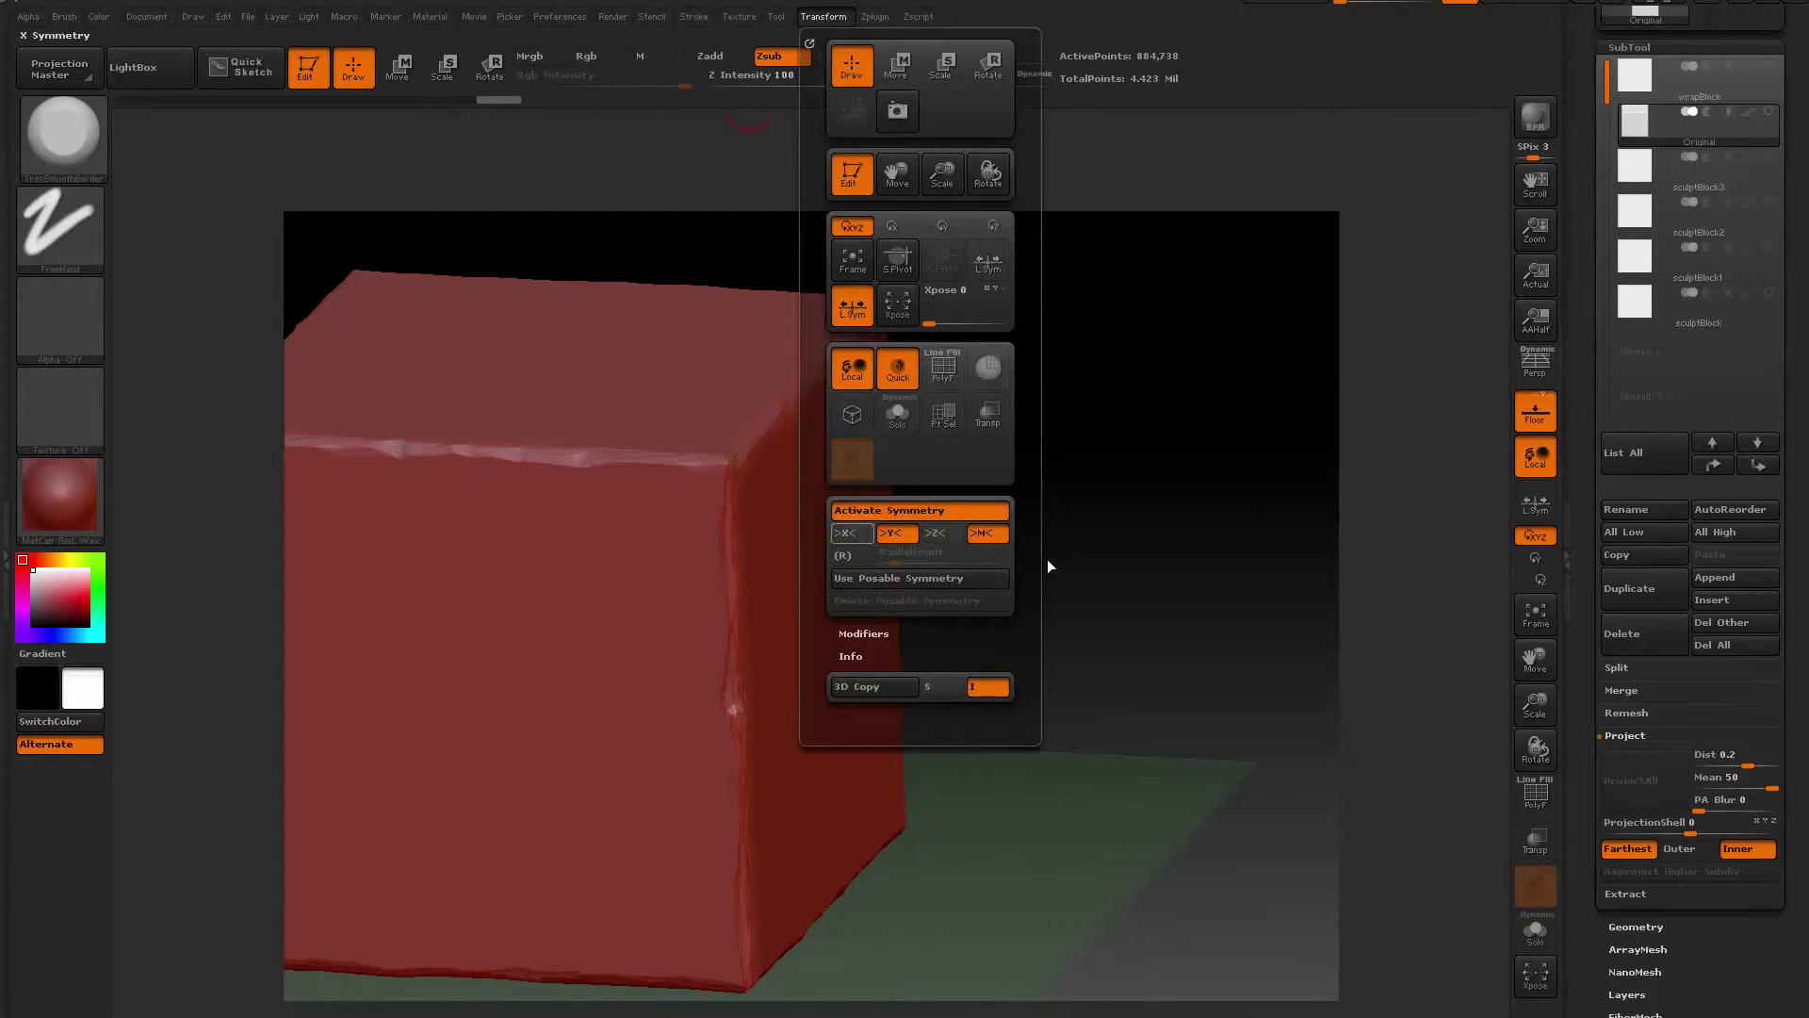
left_click(852, 555)
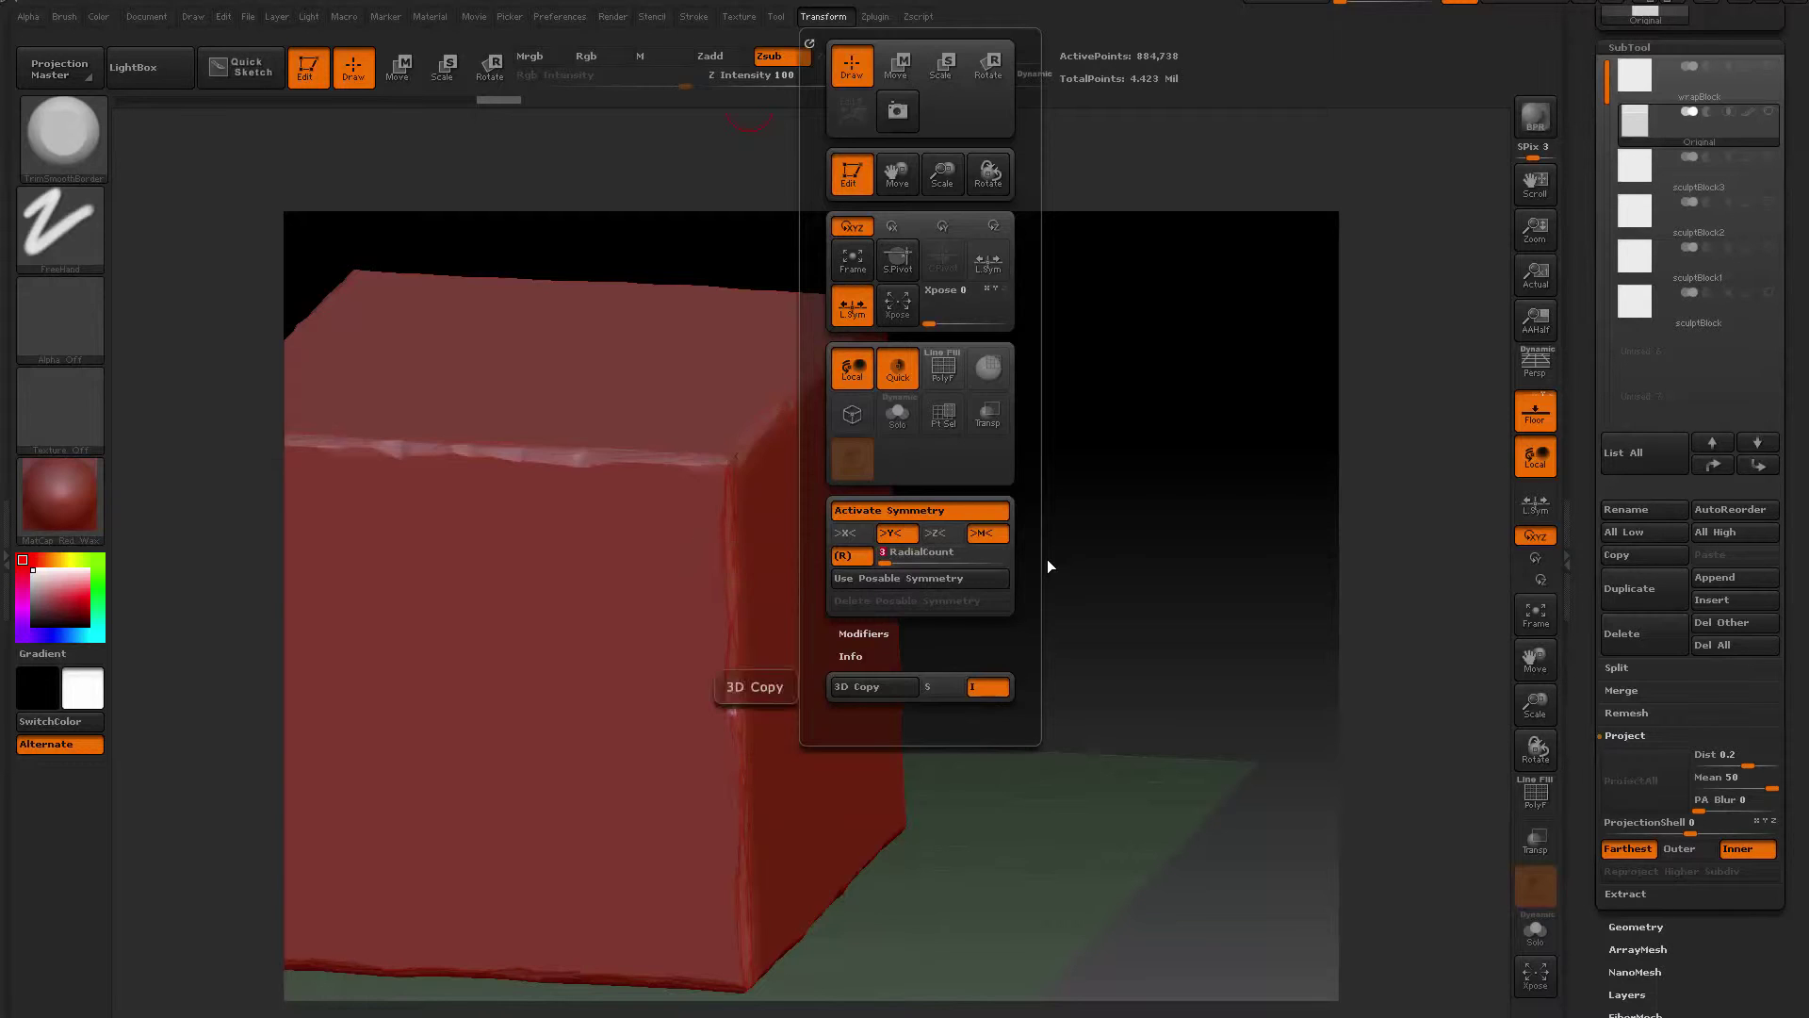
left_click(888, 556)
type("4")
key("Return")
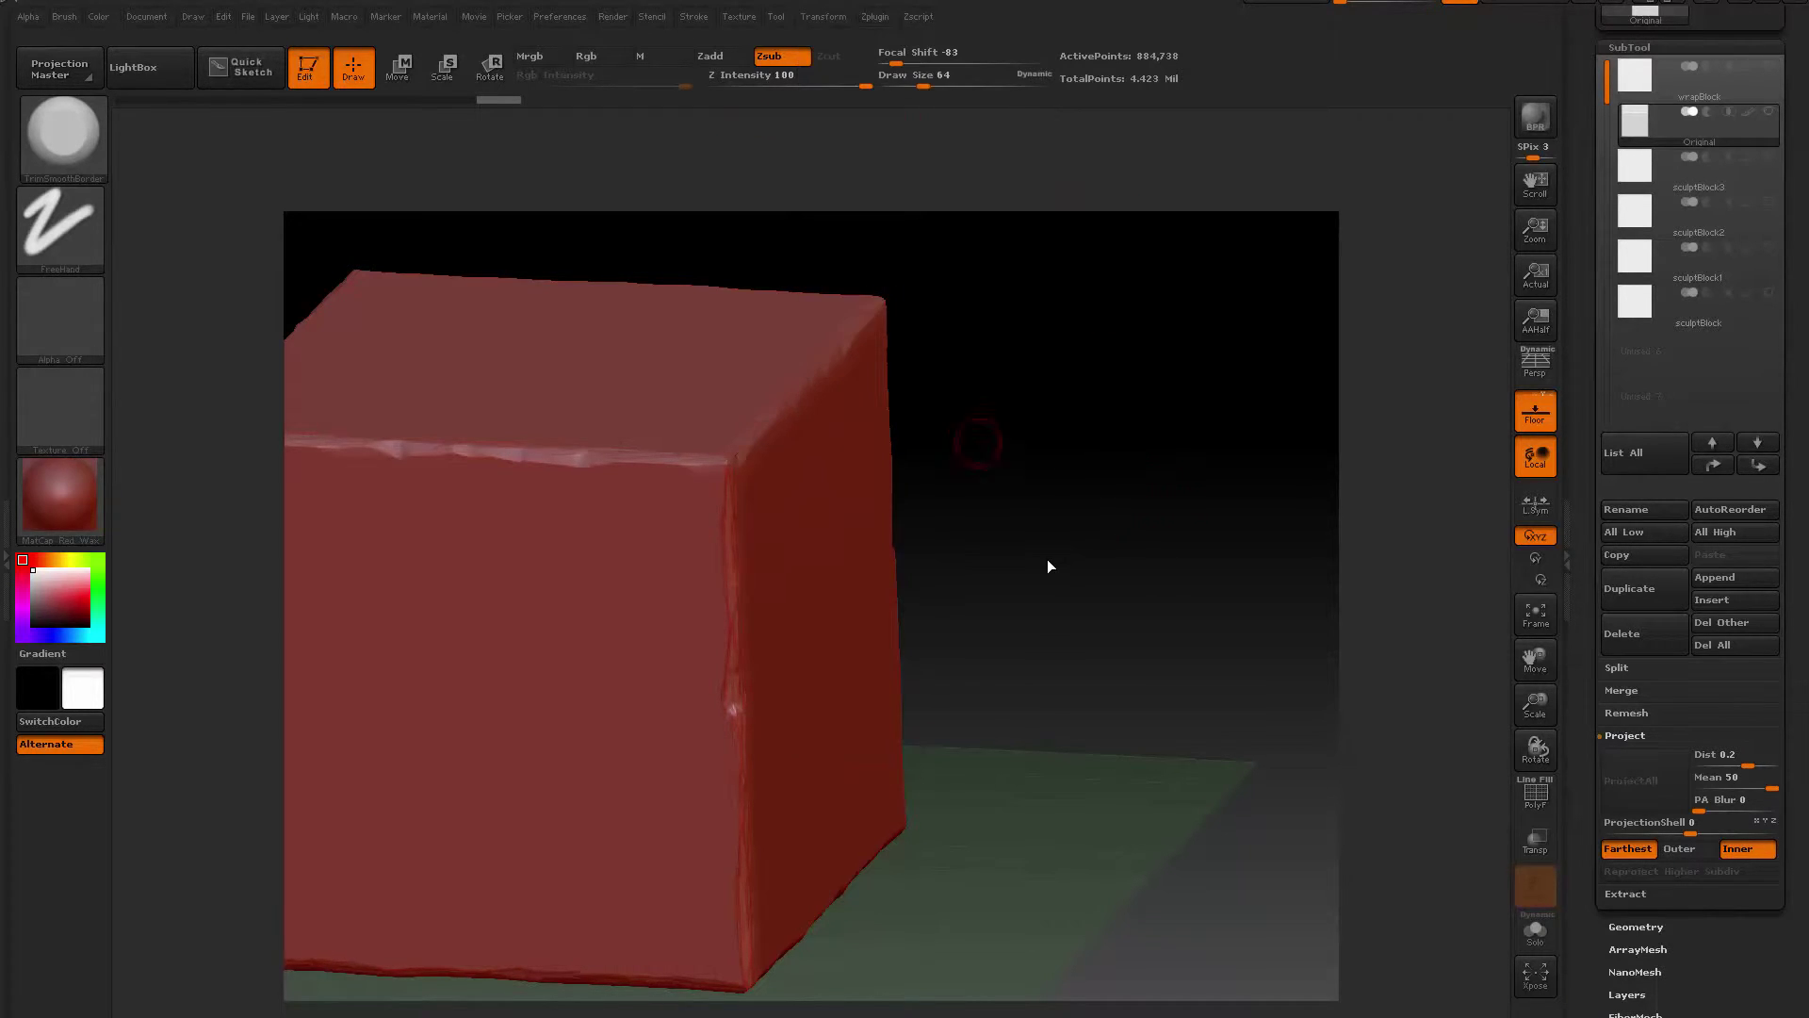
Display the block's polyframe with wireframe lines but no polygroup fill, in a straight side view
mouse_move(1112, 420)
left_mouse_down()
mouse_move(1112, 509)
mouse_move(1046, 622)
mouse_move(1188, 443)
mouse_move(1112, 386)
left_mouse_up()
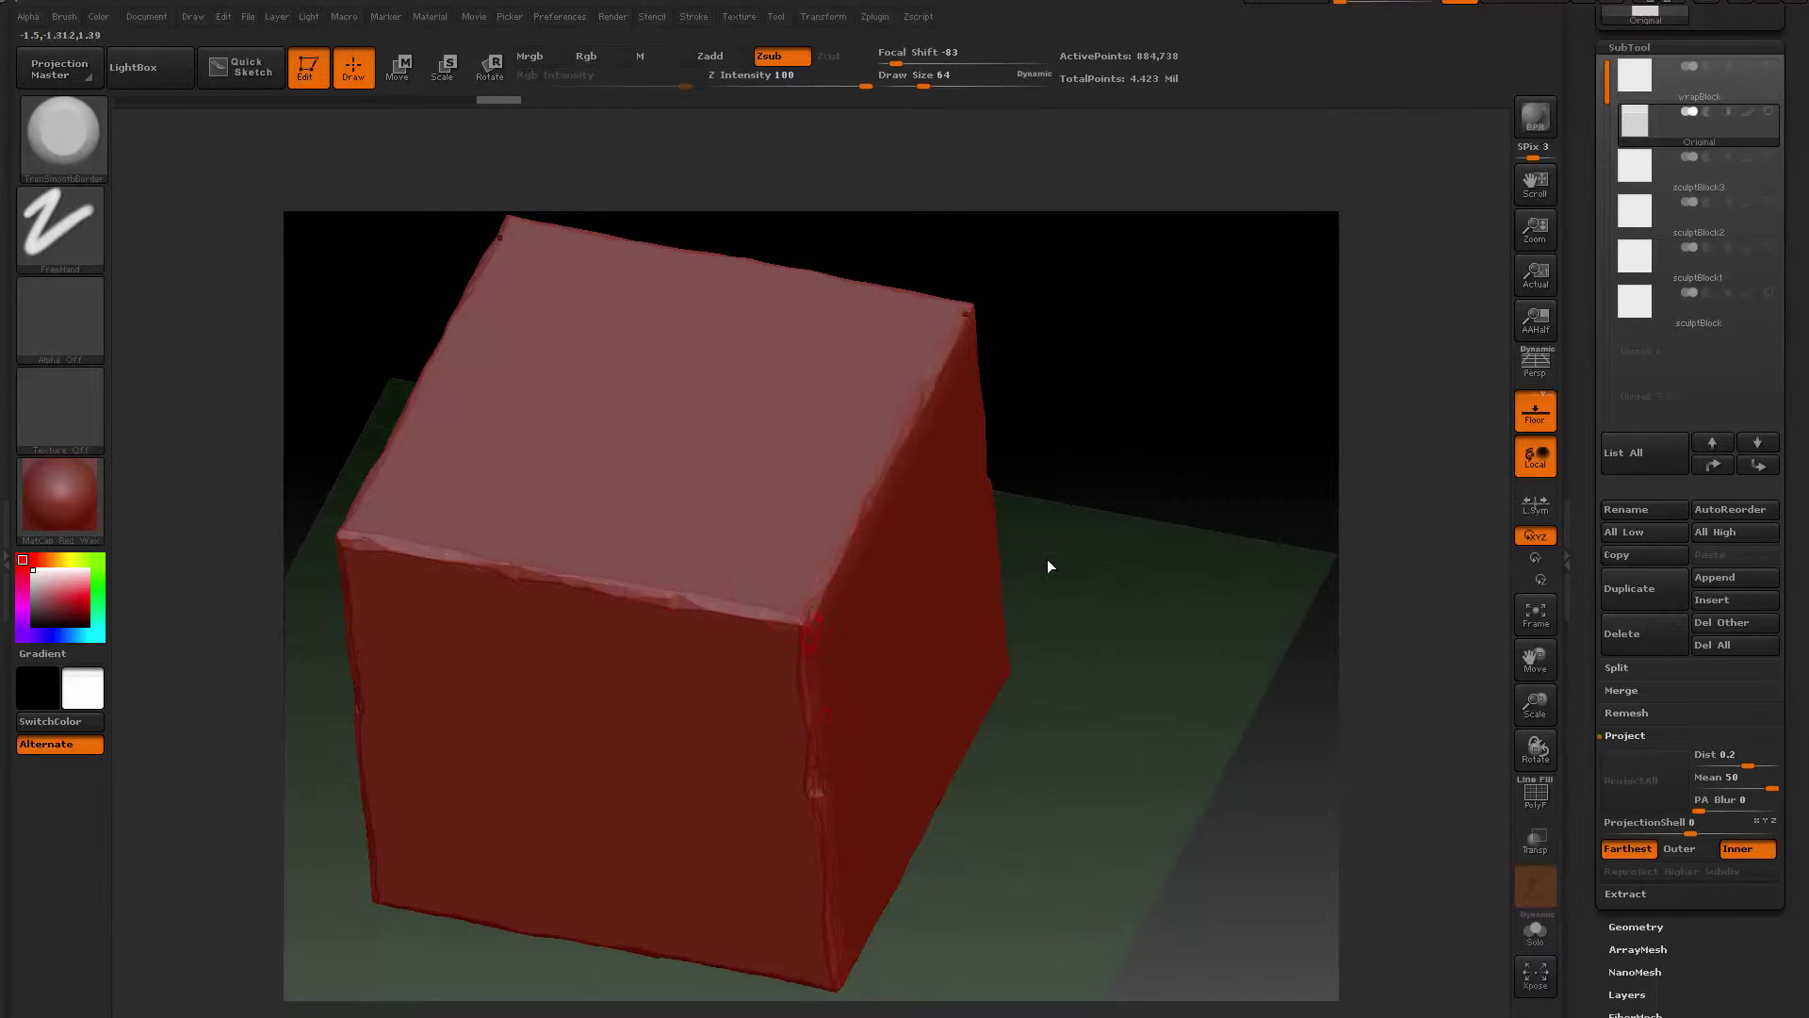
mouse_move(1168, 451)
left_mouse_down()
mouse_move(1178, 405)
mouse_move(1151, 393)
left_mouse_up()
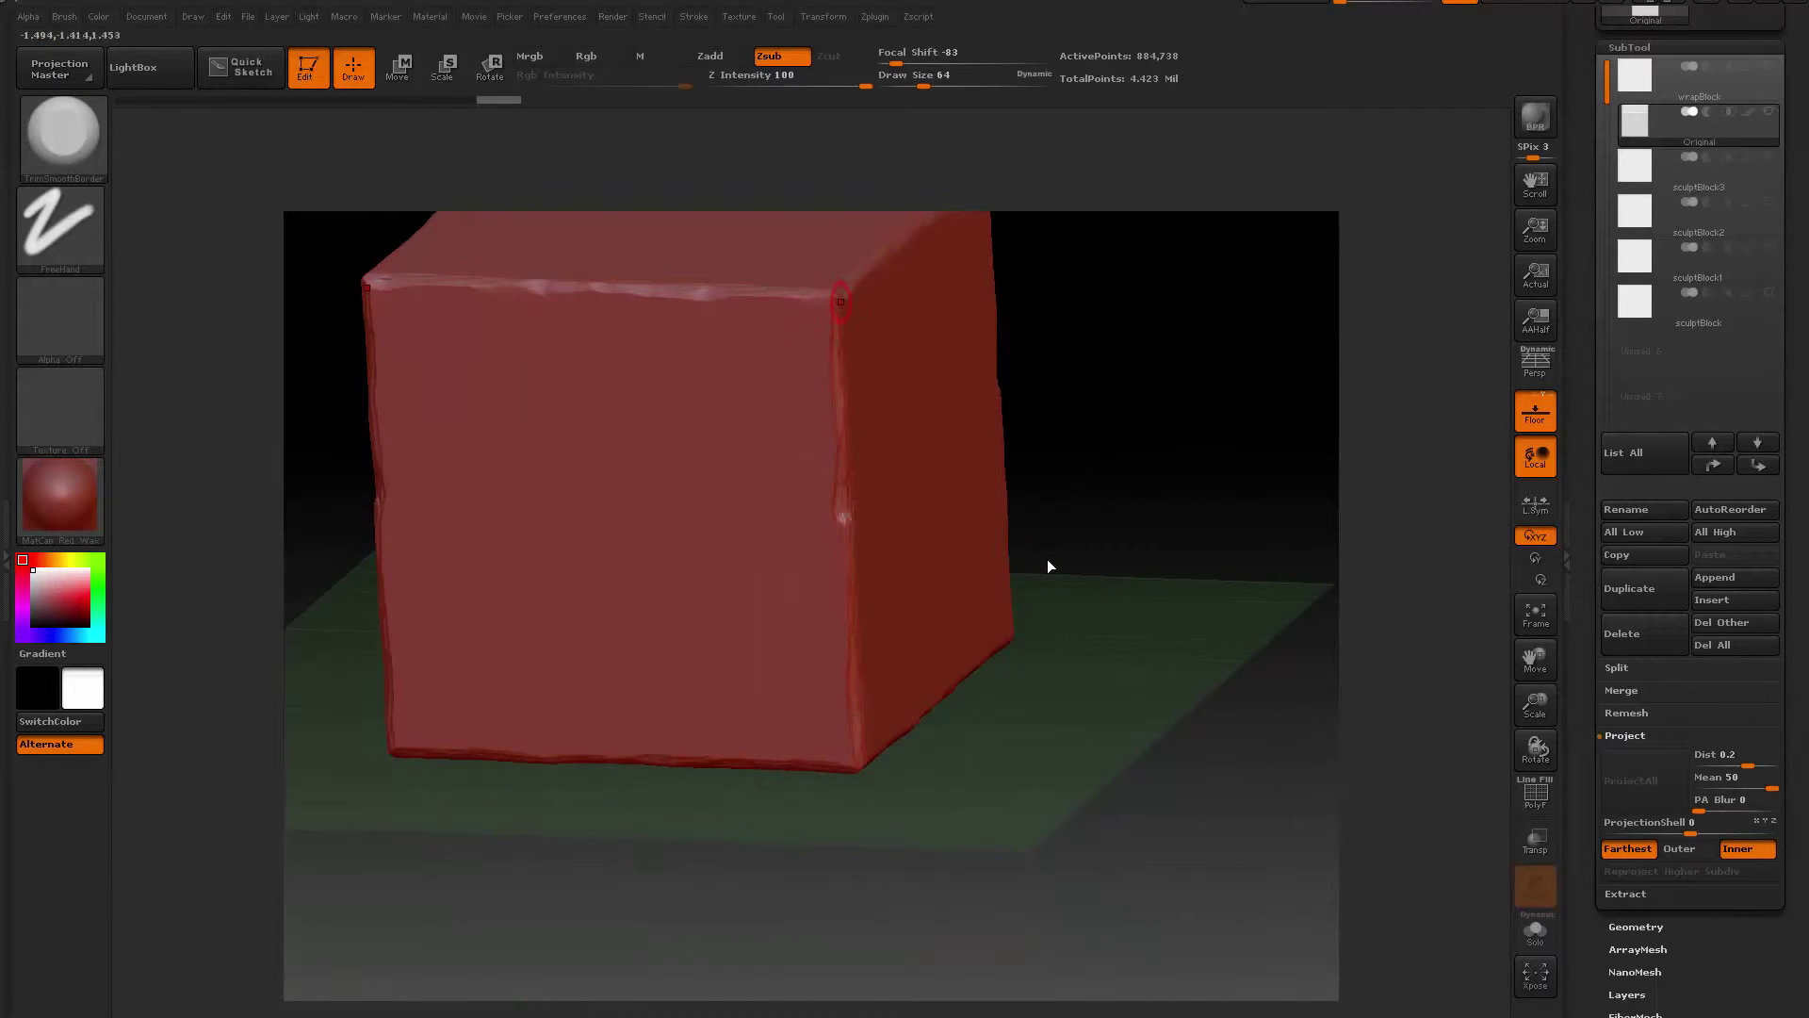
mouse_move(1191, 432)
left_mouse_down()
mouse_move(1156, 470)
mouse_move(1199, 376)
mouse_move(1112, 480)
left_mouse_up()
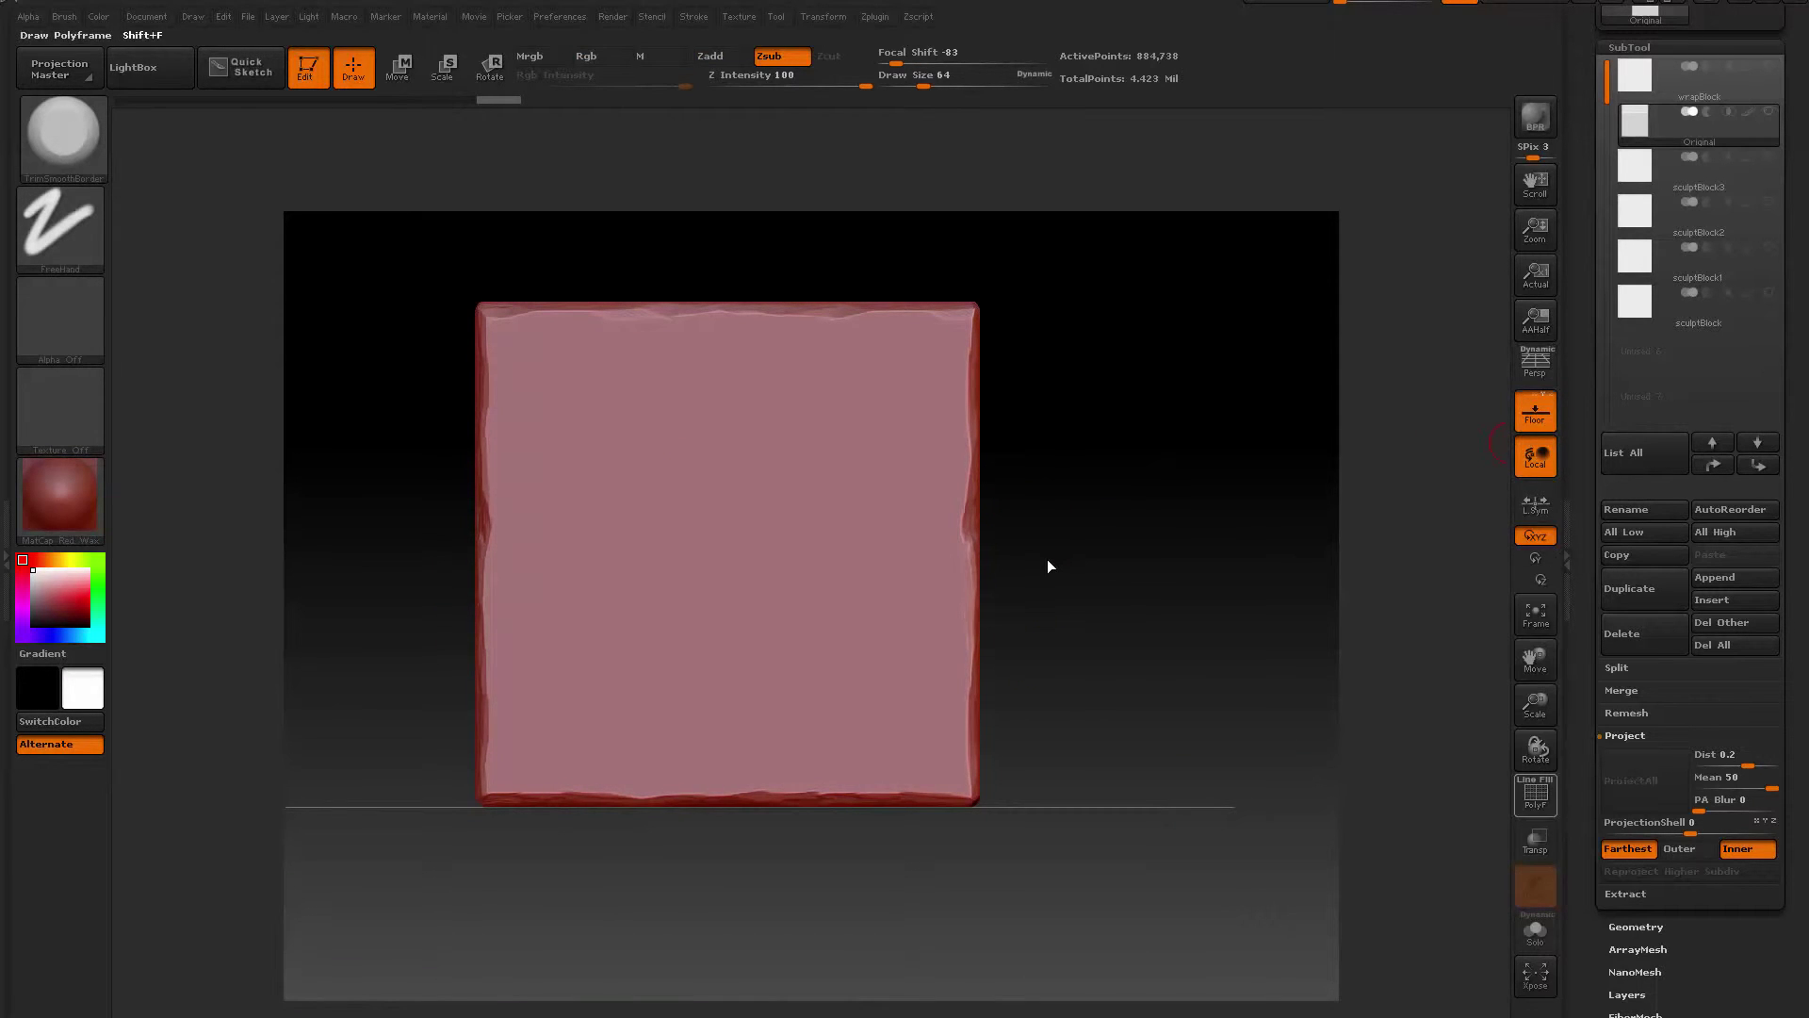
left_click(1535, 795)
left_click_drag(1129, 468, 1071, 553, "alt")
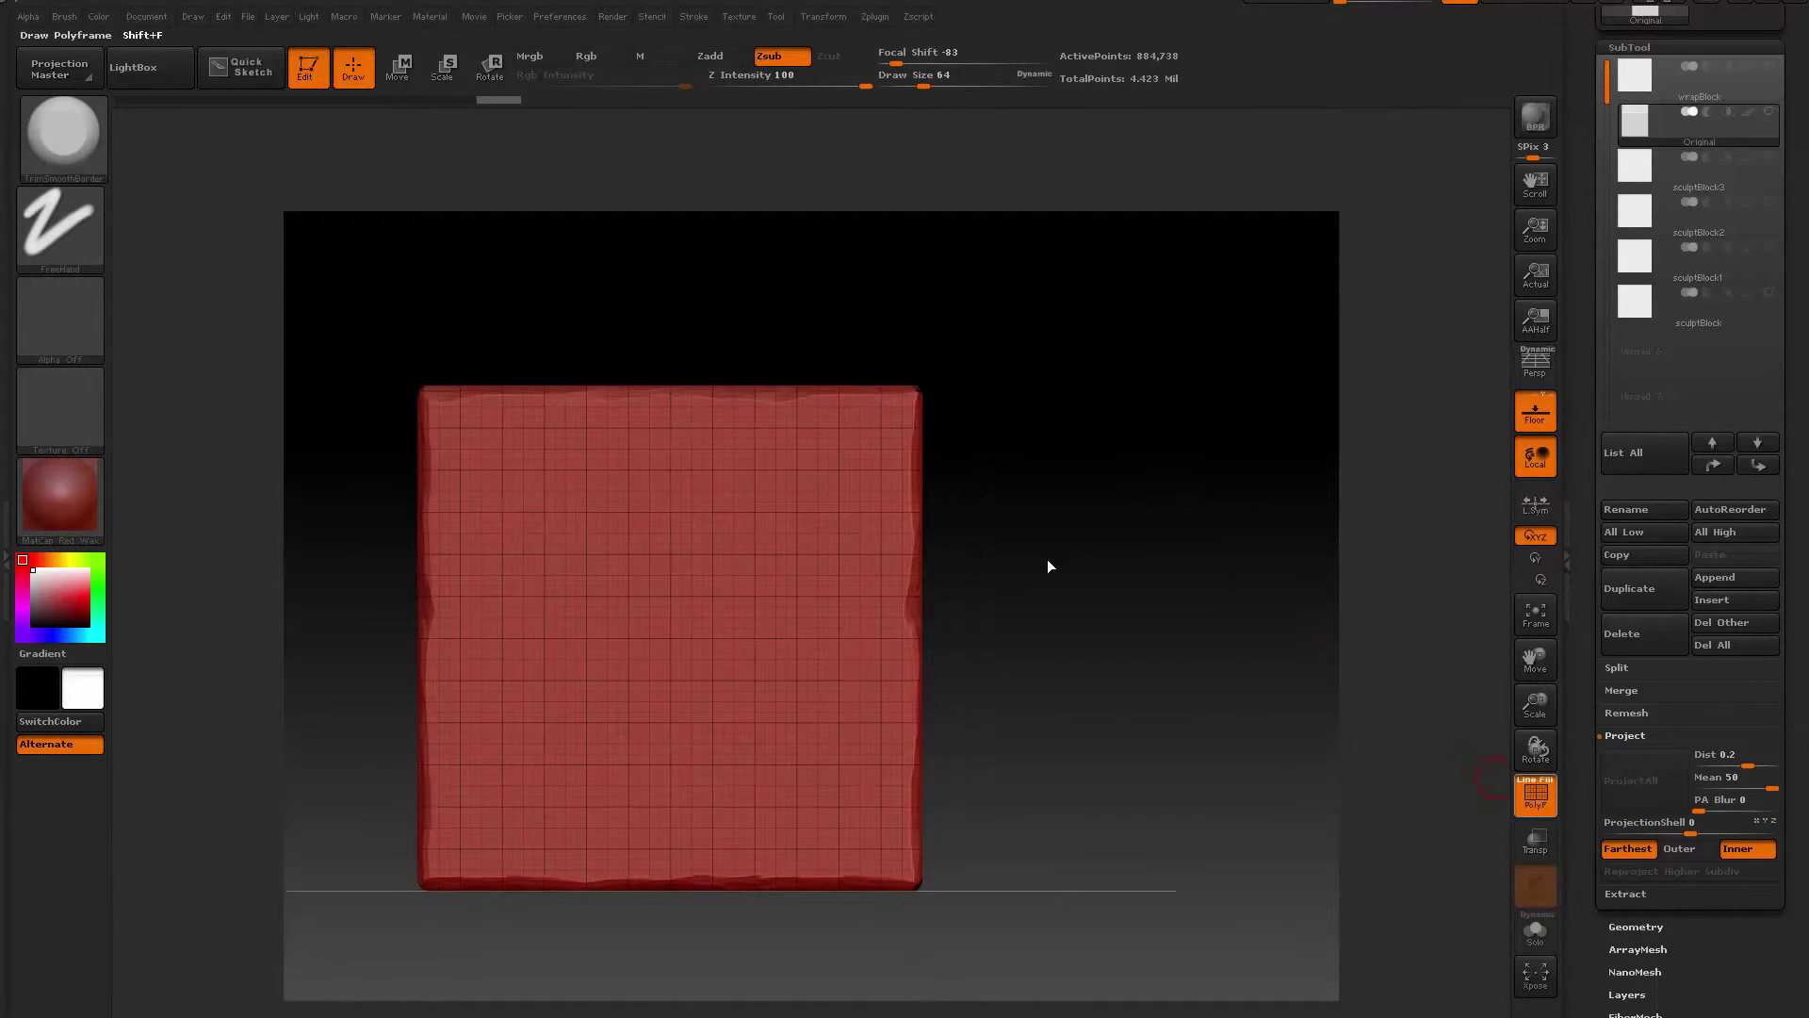
left_click(1545, 779)
mouse_move(1125, 345)
left_mouse_down("alt")
mouse_move(1078, 406)
mouse_move(1117, 370)
mouse_move(886, 491)
mouse_move(972, 480)
mouse_move(1009, 509)
mouse_move(1009, 556)
left_mouse_up("alt")
left_click_drag(1075, 411, 972, 466, "alt")
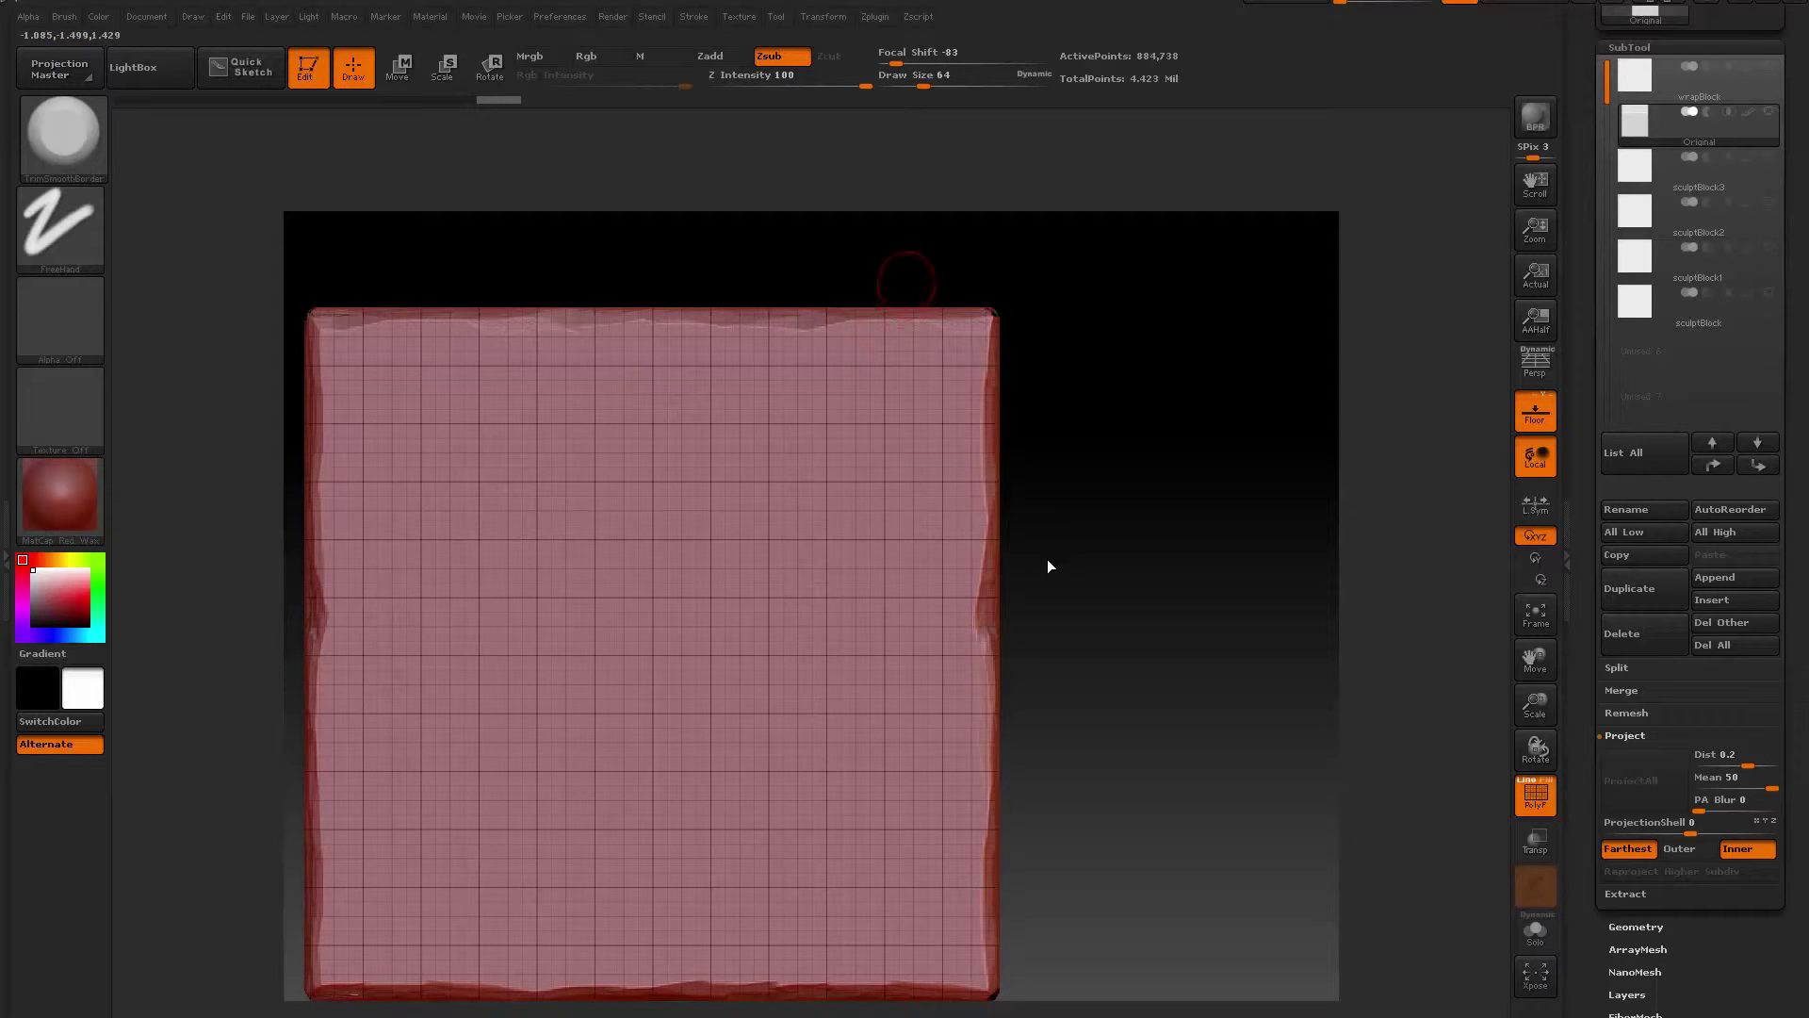
Mask a horizontal band across the block's upper edge and another across its lower edge
mouse_move(1072, 251)
left_mouse_down("ctrl")
mouse_move(970, 366)
mouse_move(914, 396)
left_mouse_up("ctrl")
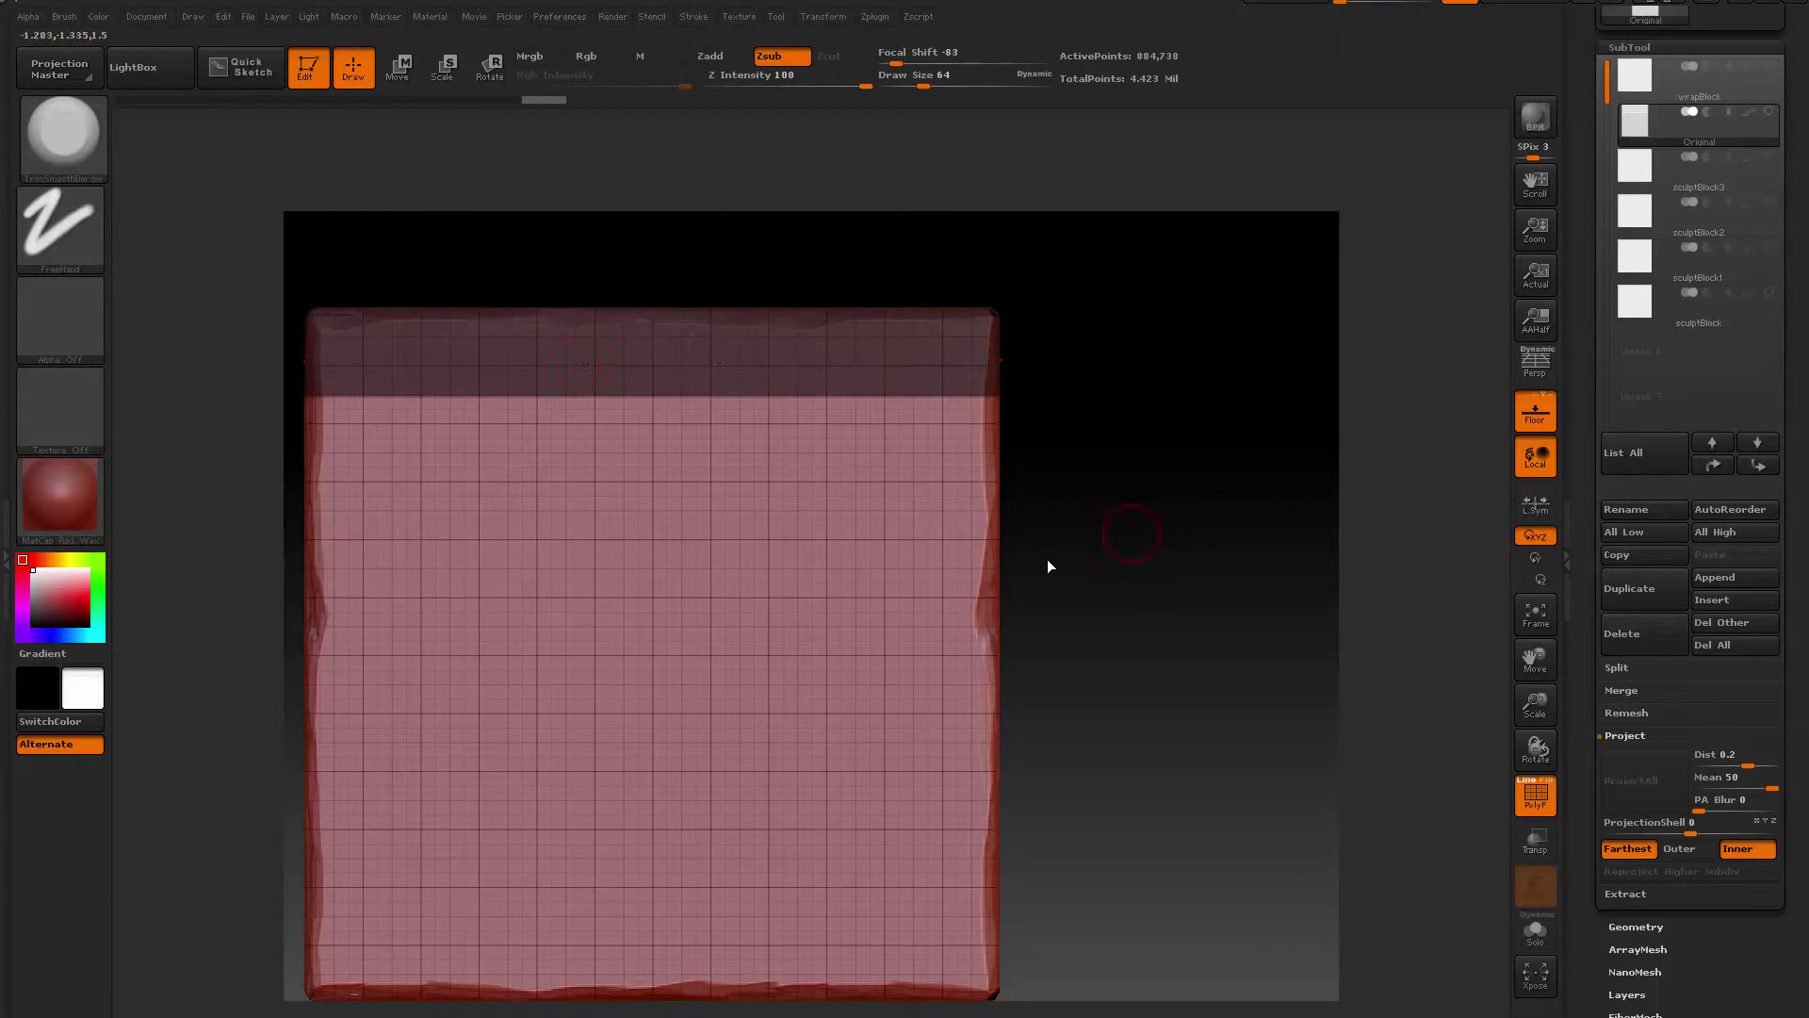
left_click_drag(1131, 535, 1153, 372, "alt")
left_click_drag(1103, 898, 936, 751, "ctrl")
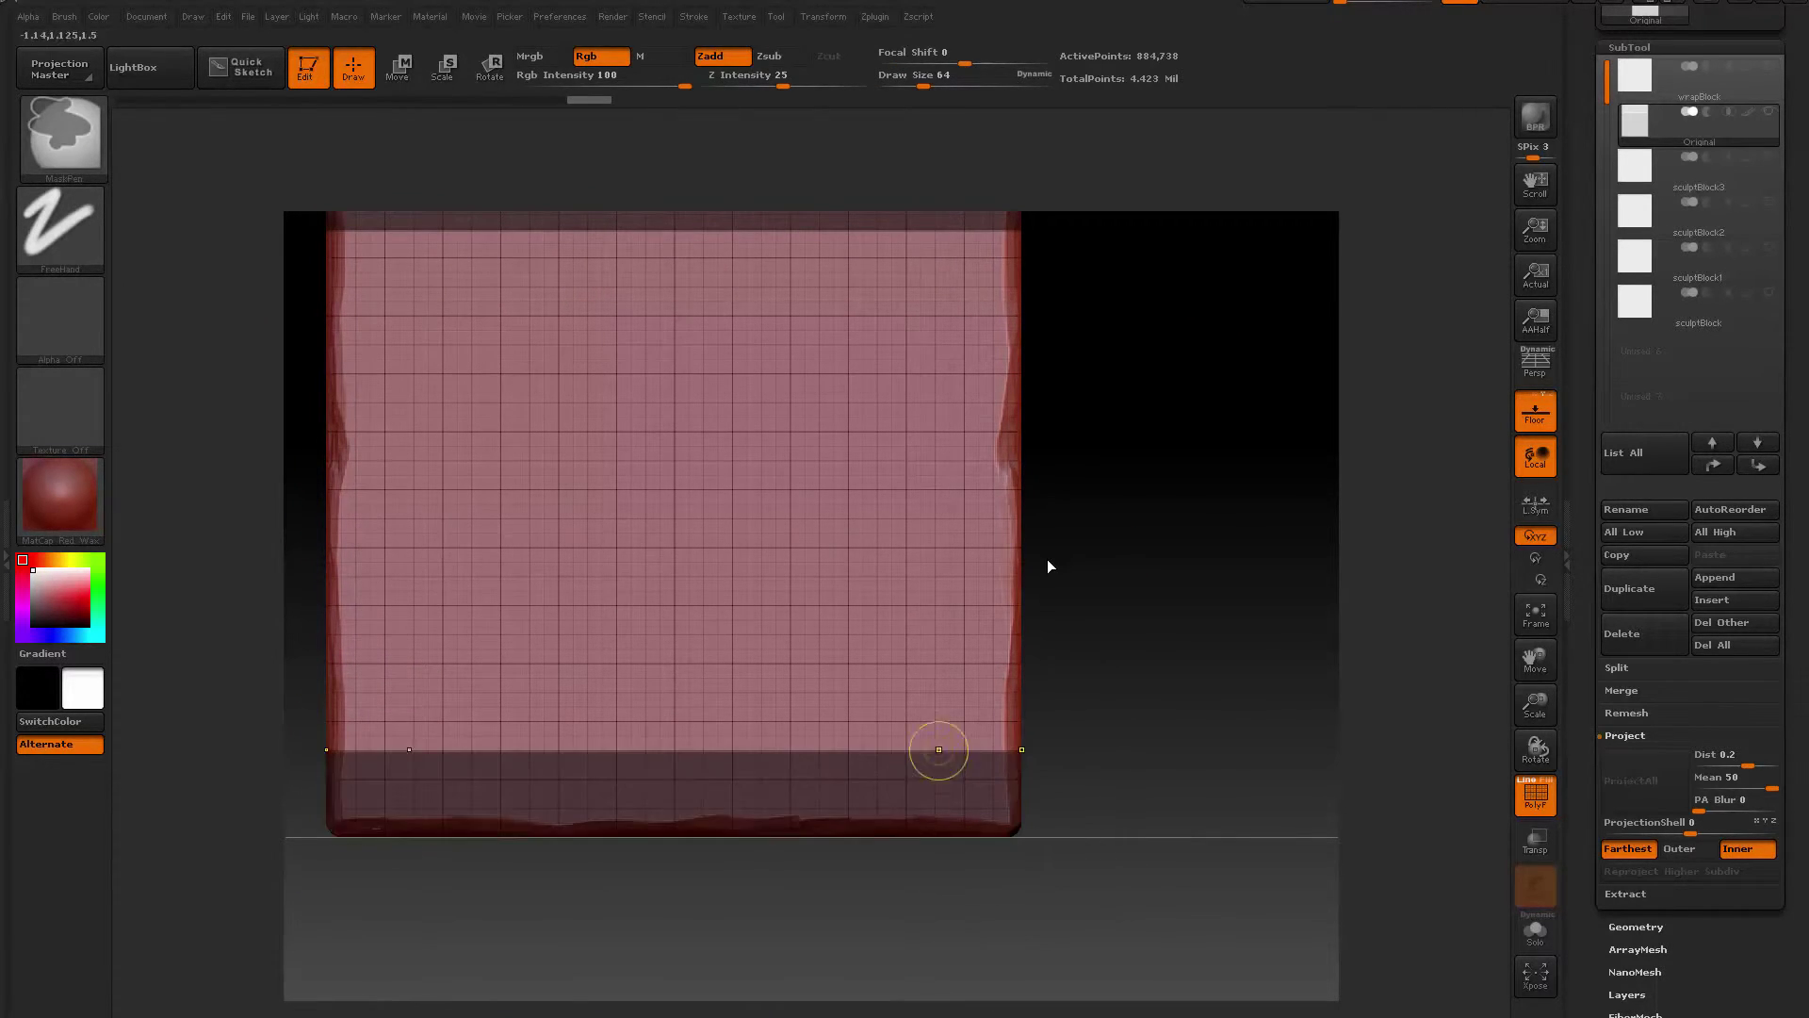
mouse_move(1122, 727)
left_mouse_down("alt")
mouse_move(1119, 679)
mouse_move(1264, 697)
left_mouse_up("alt")
Clear the mask from the middle of the block's width so only the corners stay masked
key("ctrl")
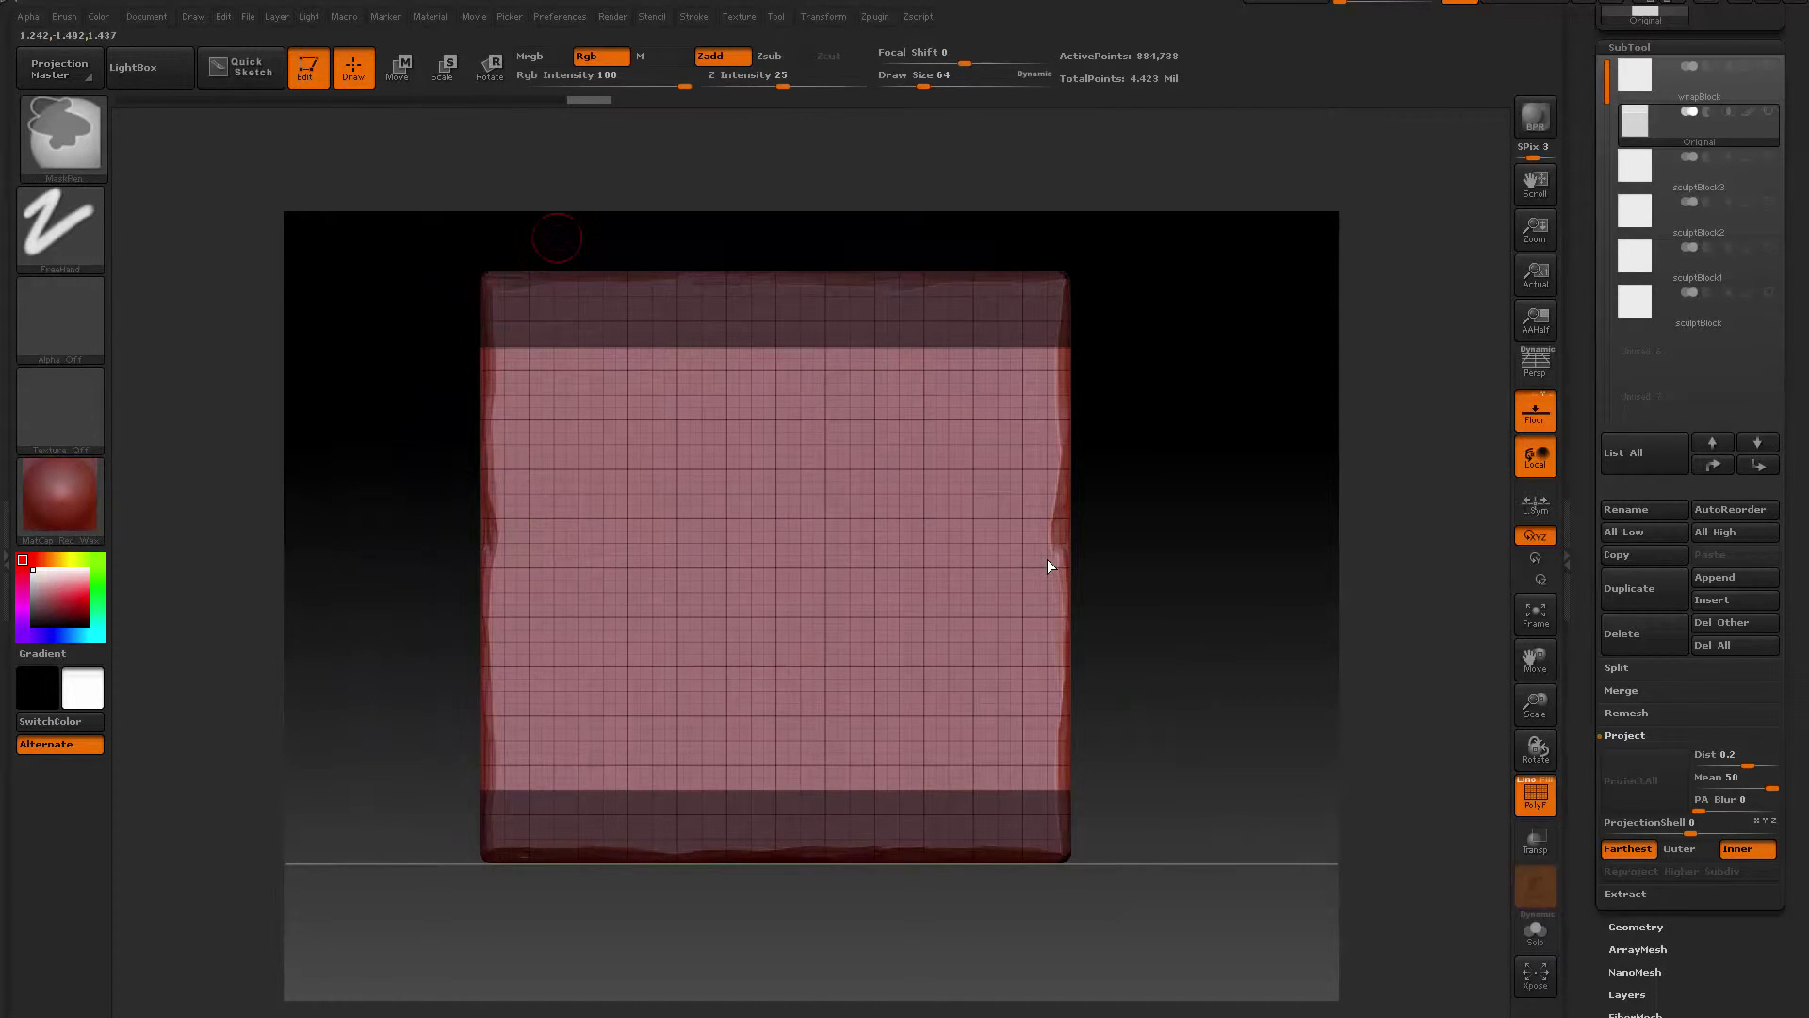
key("super")
key("Escape")
key("ctrl")
mouse_move(556, 243)
left_mouse_down("ctrl")
mouse_move(742, 936)
mouse_move(997, 931)
left_mouse_up("ctrl")
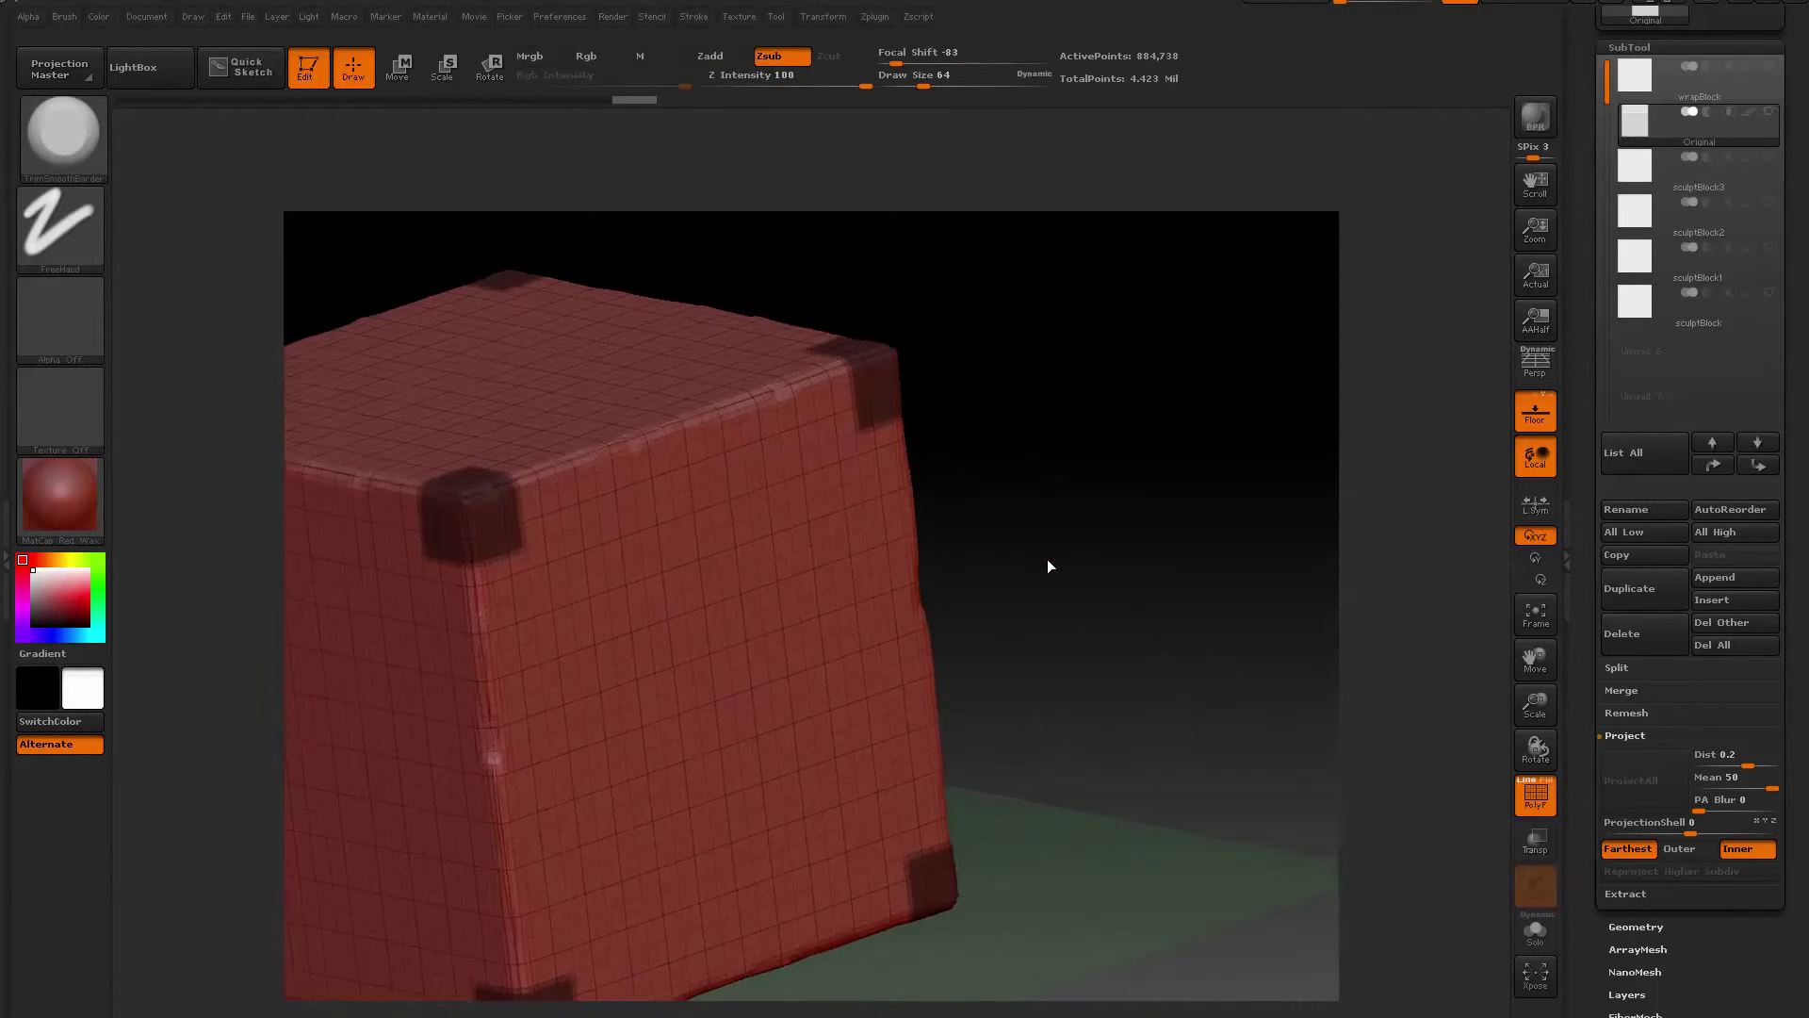
Invert the mask to leave only the corners editable, turn off the polyframe, and frame an upper corner
left_click(1049, 566, "ctrl")
key("ctrl+shift")
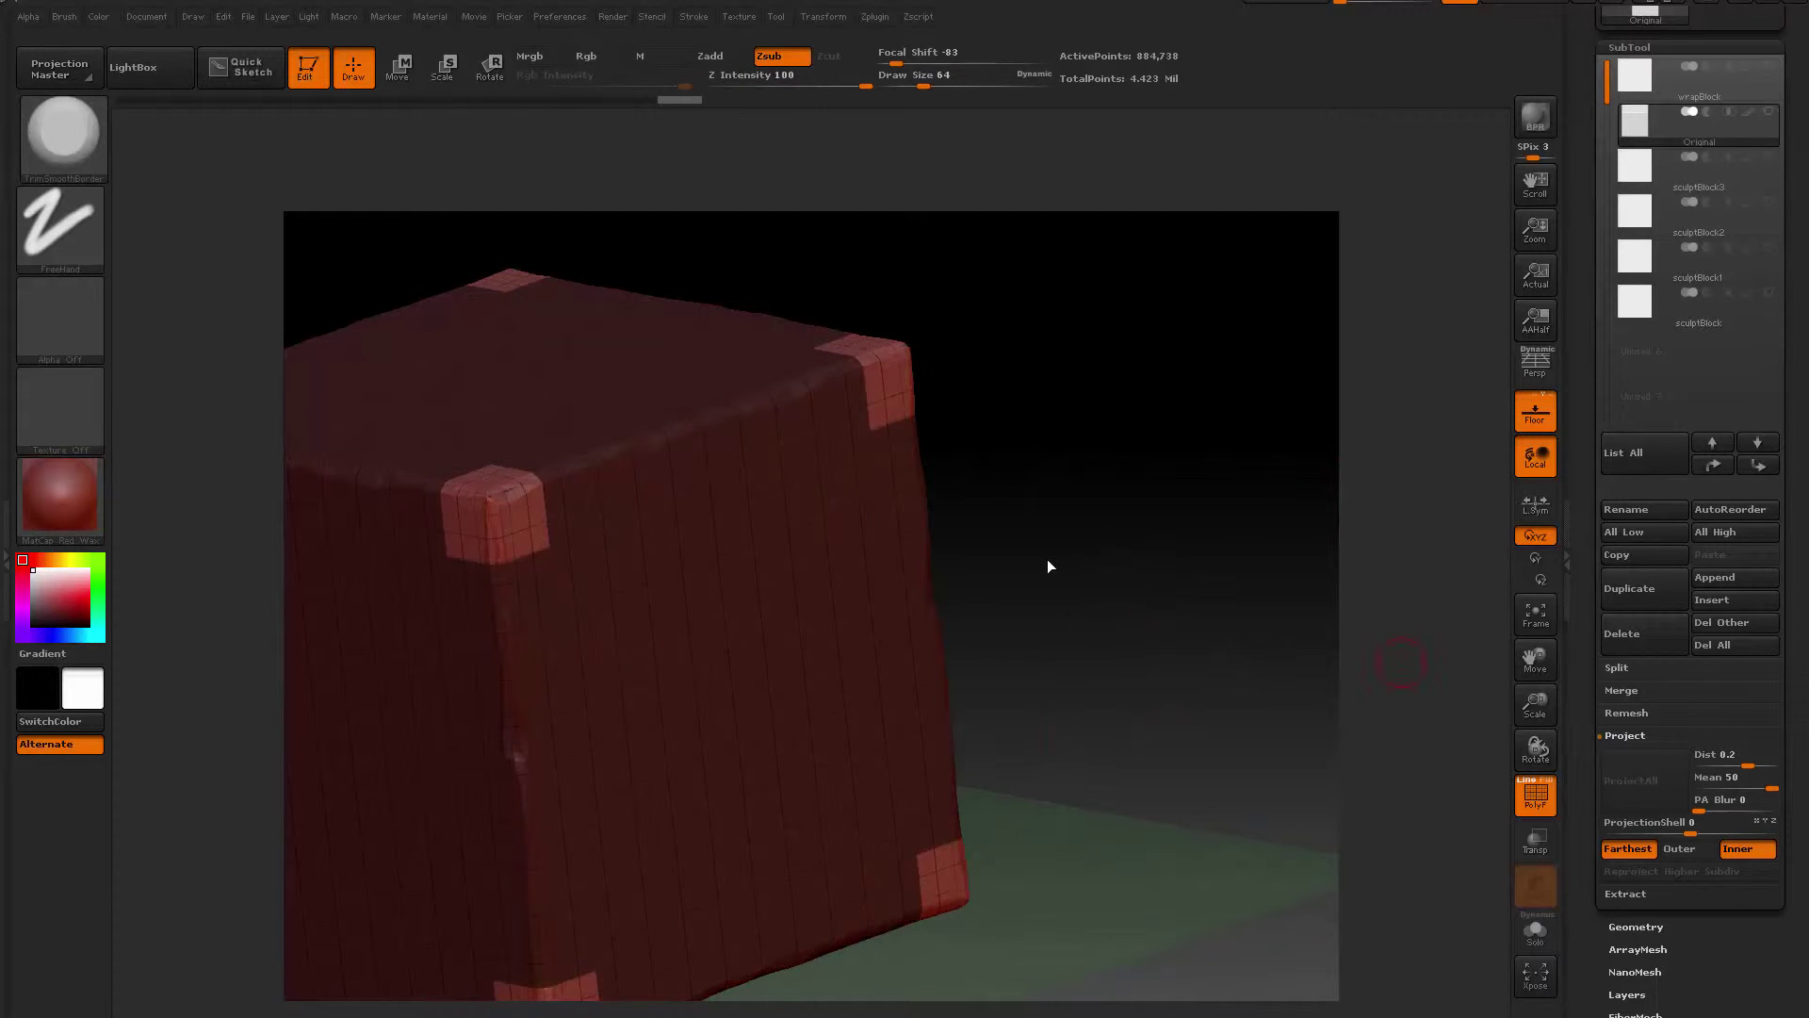
left_click(1536, 796)
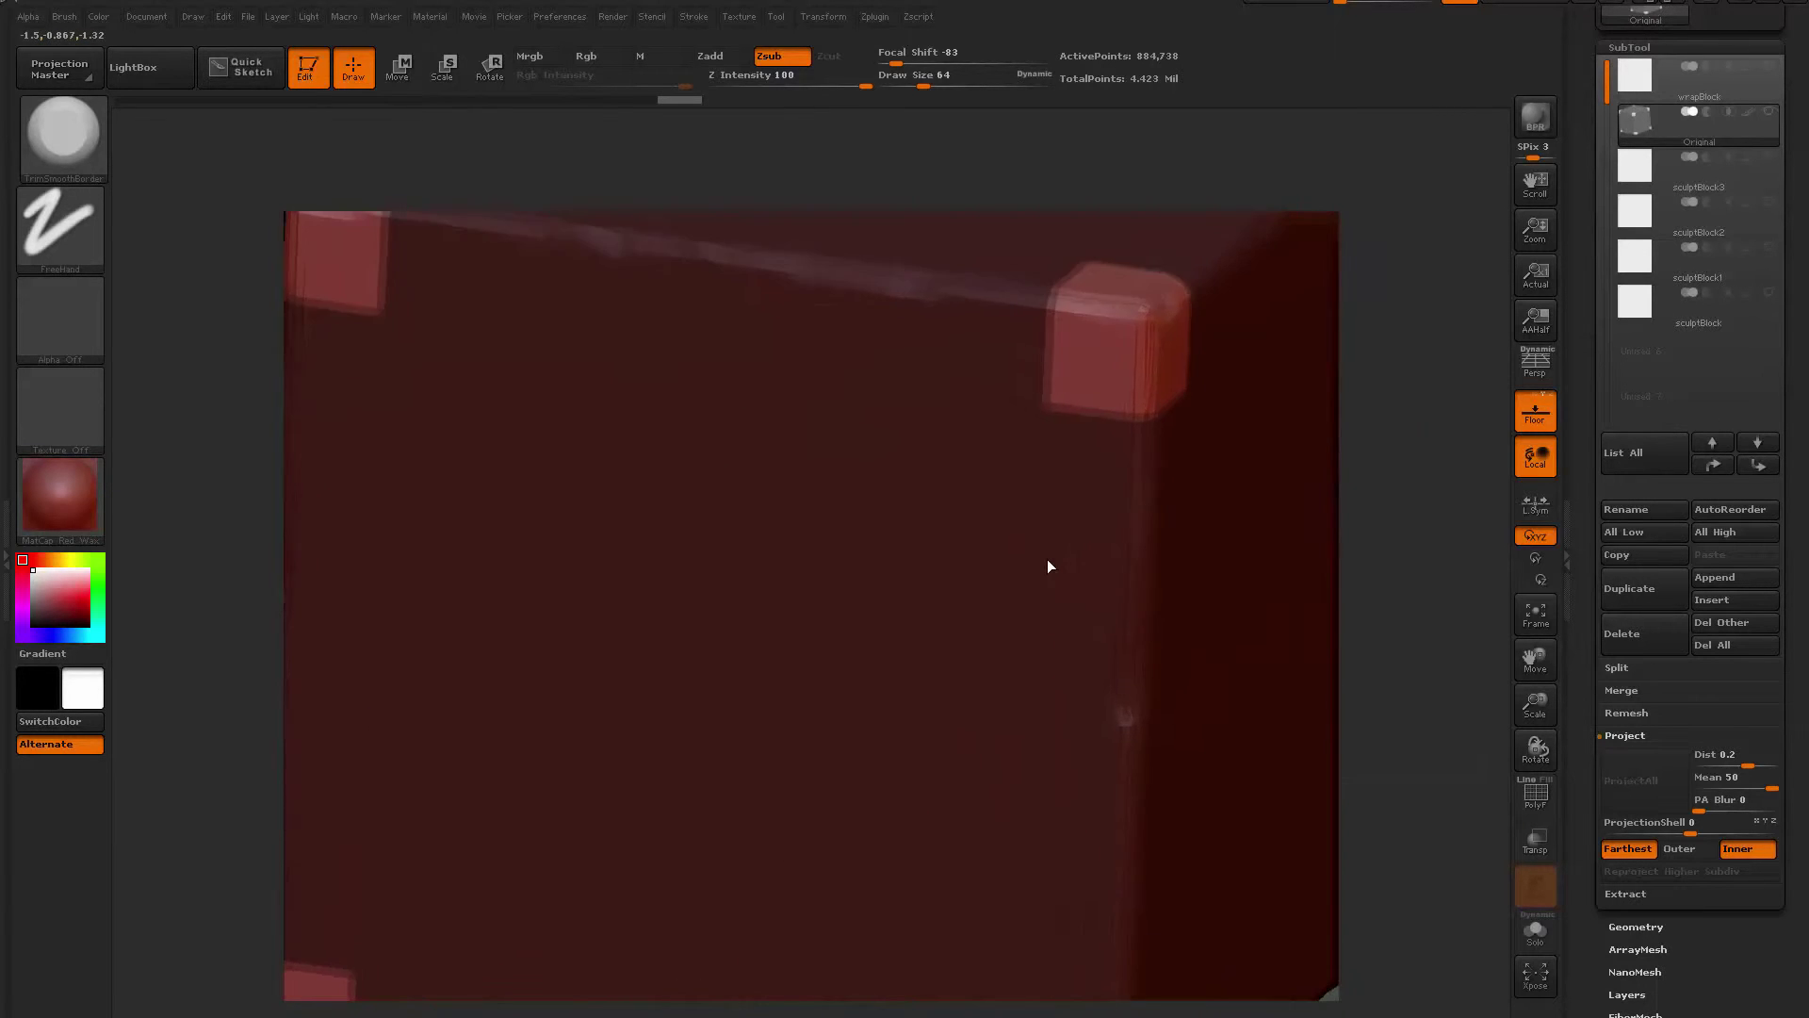
left_click_drag(1421, 373, 1147, 537, "alt")
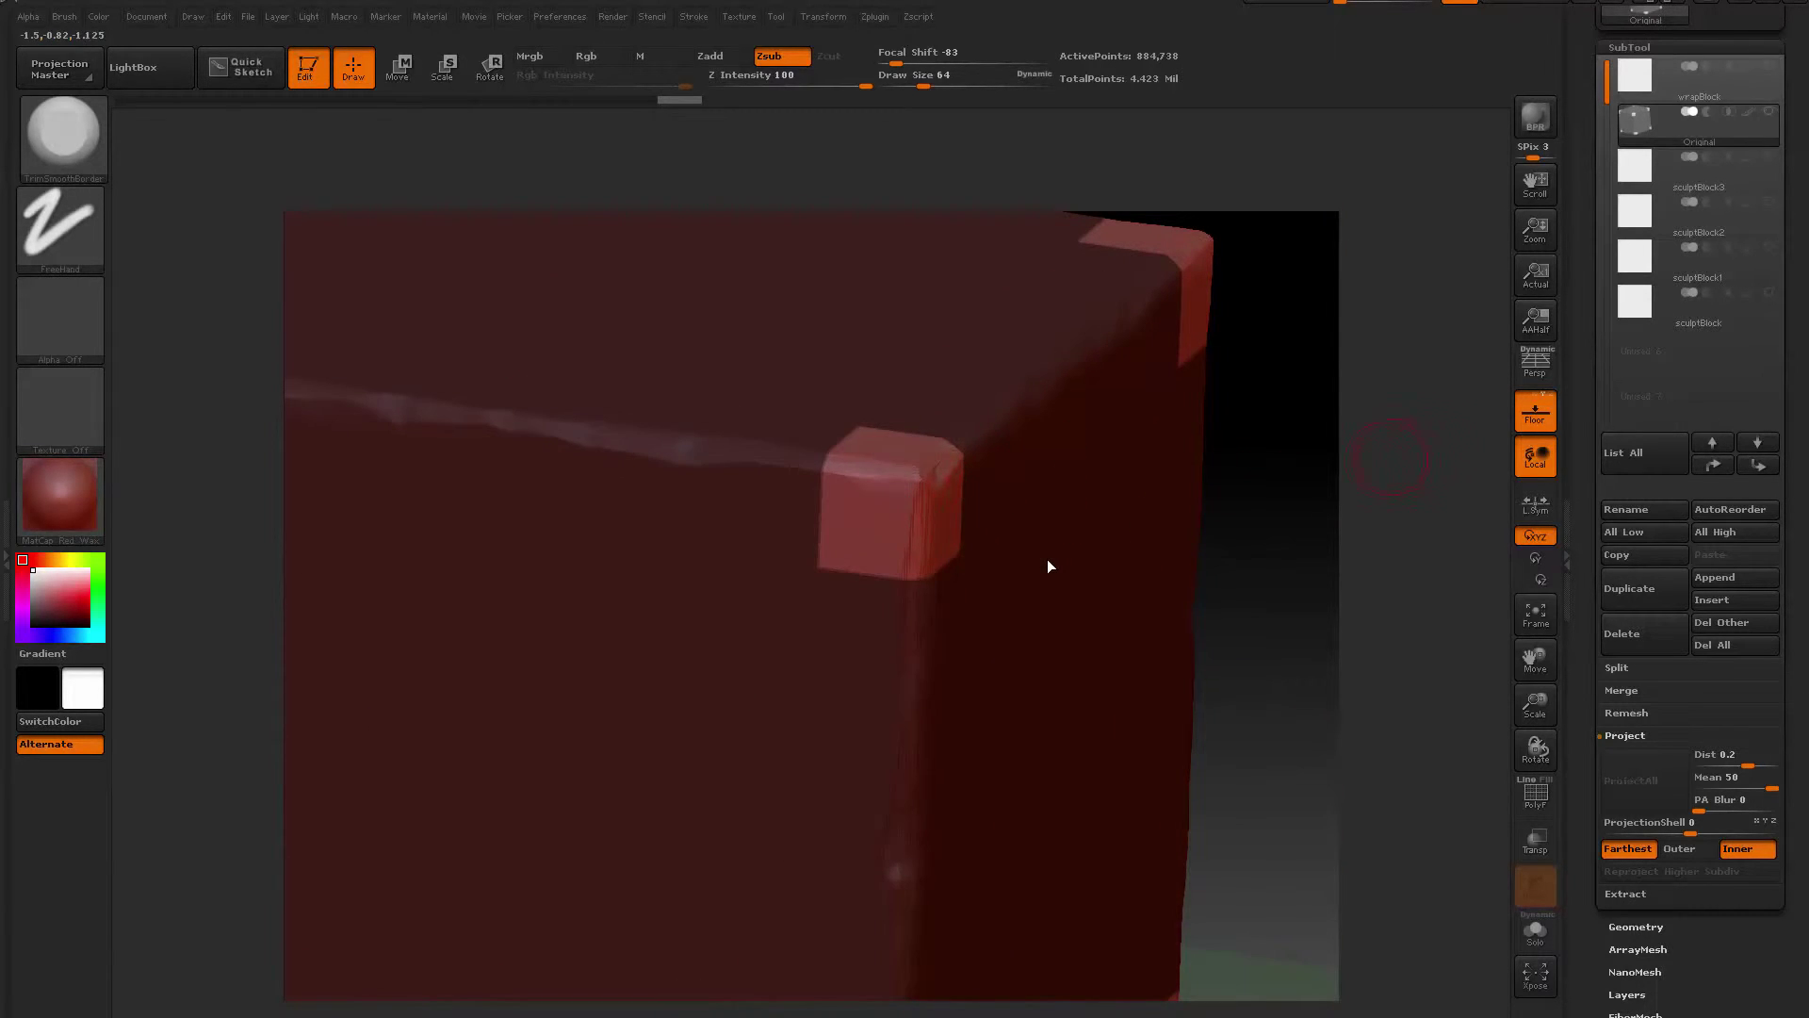
Try a trim brush stroke on the block's unmasked upper corner and undo the last stroke
left_click_drag(1392, 460, 1125, 488)
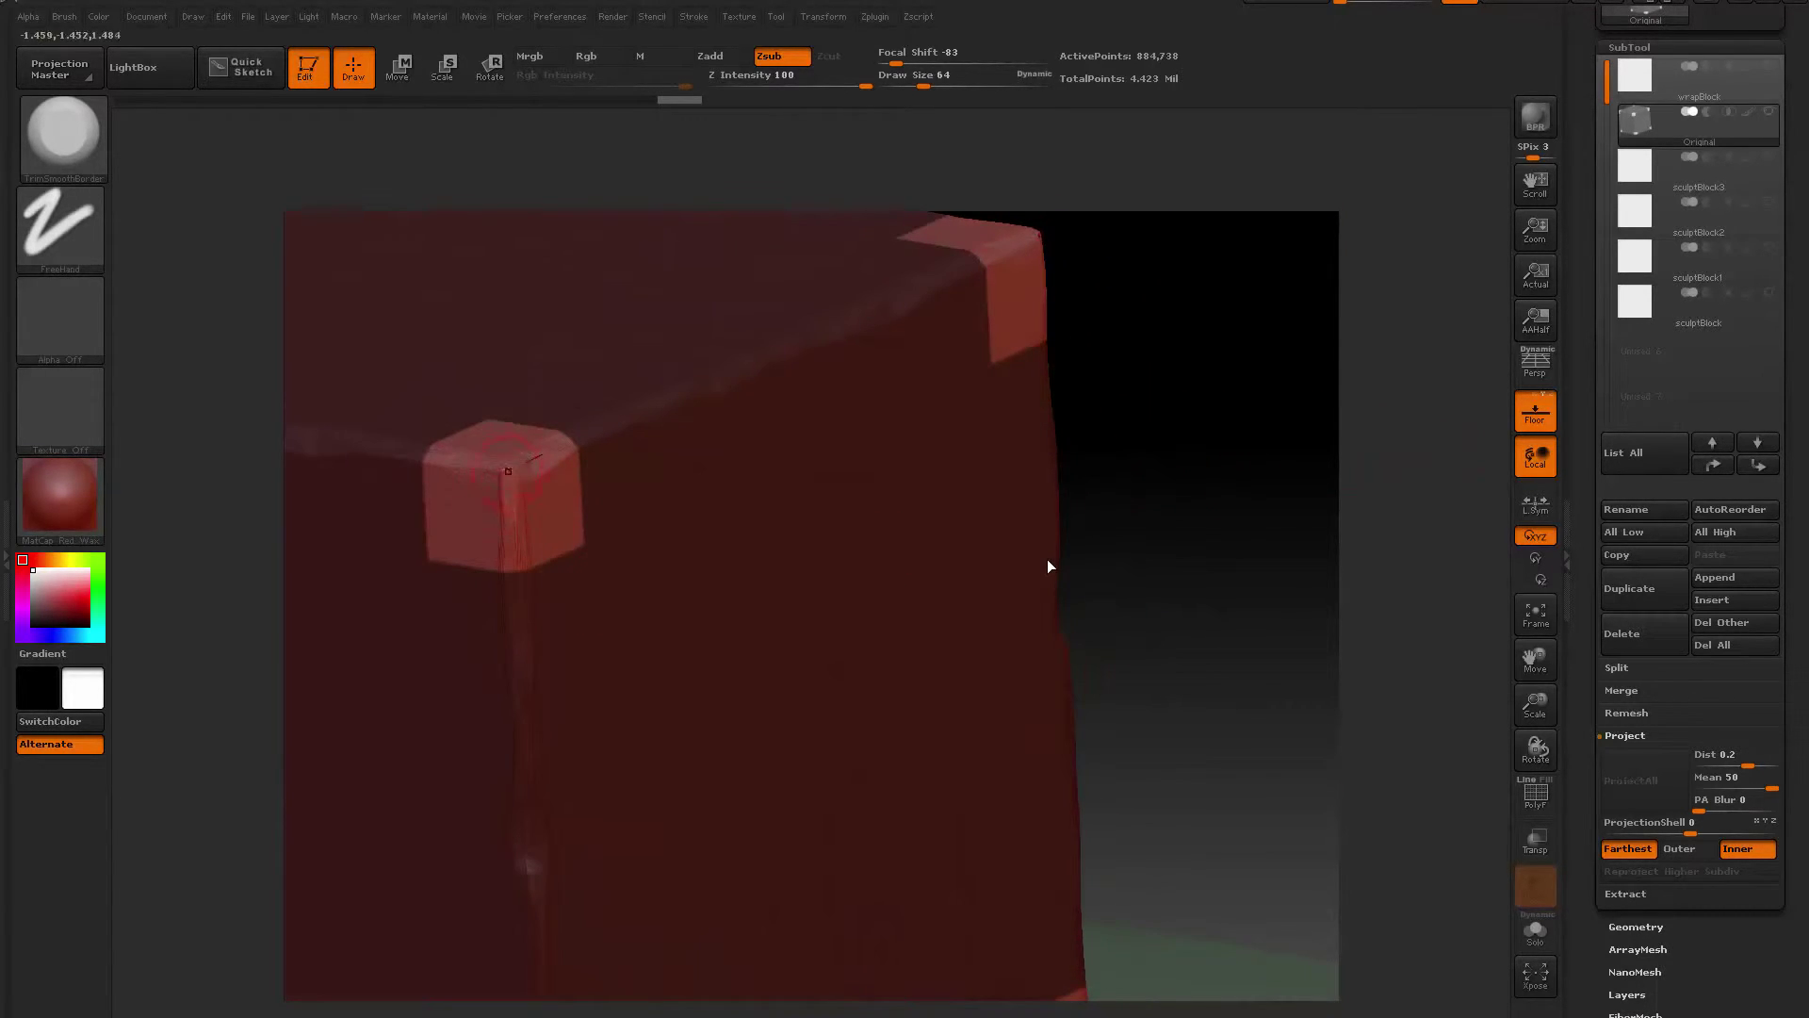
left_click_drag(508, 471, 500, 485)
mouse_move(1112, 476)
left_mouse_down()
mouse_move(1319, 480)
mouse_move(1320, 462)
left_mouse_up()
key("ctrl+z")
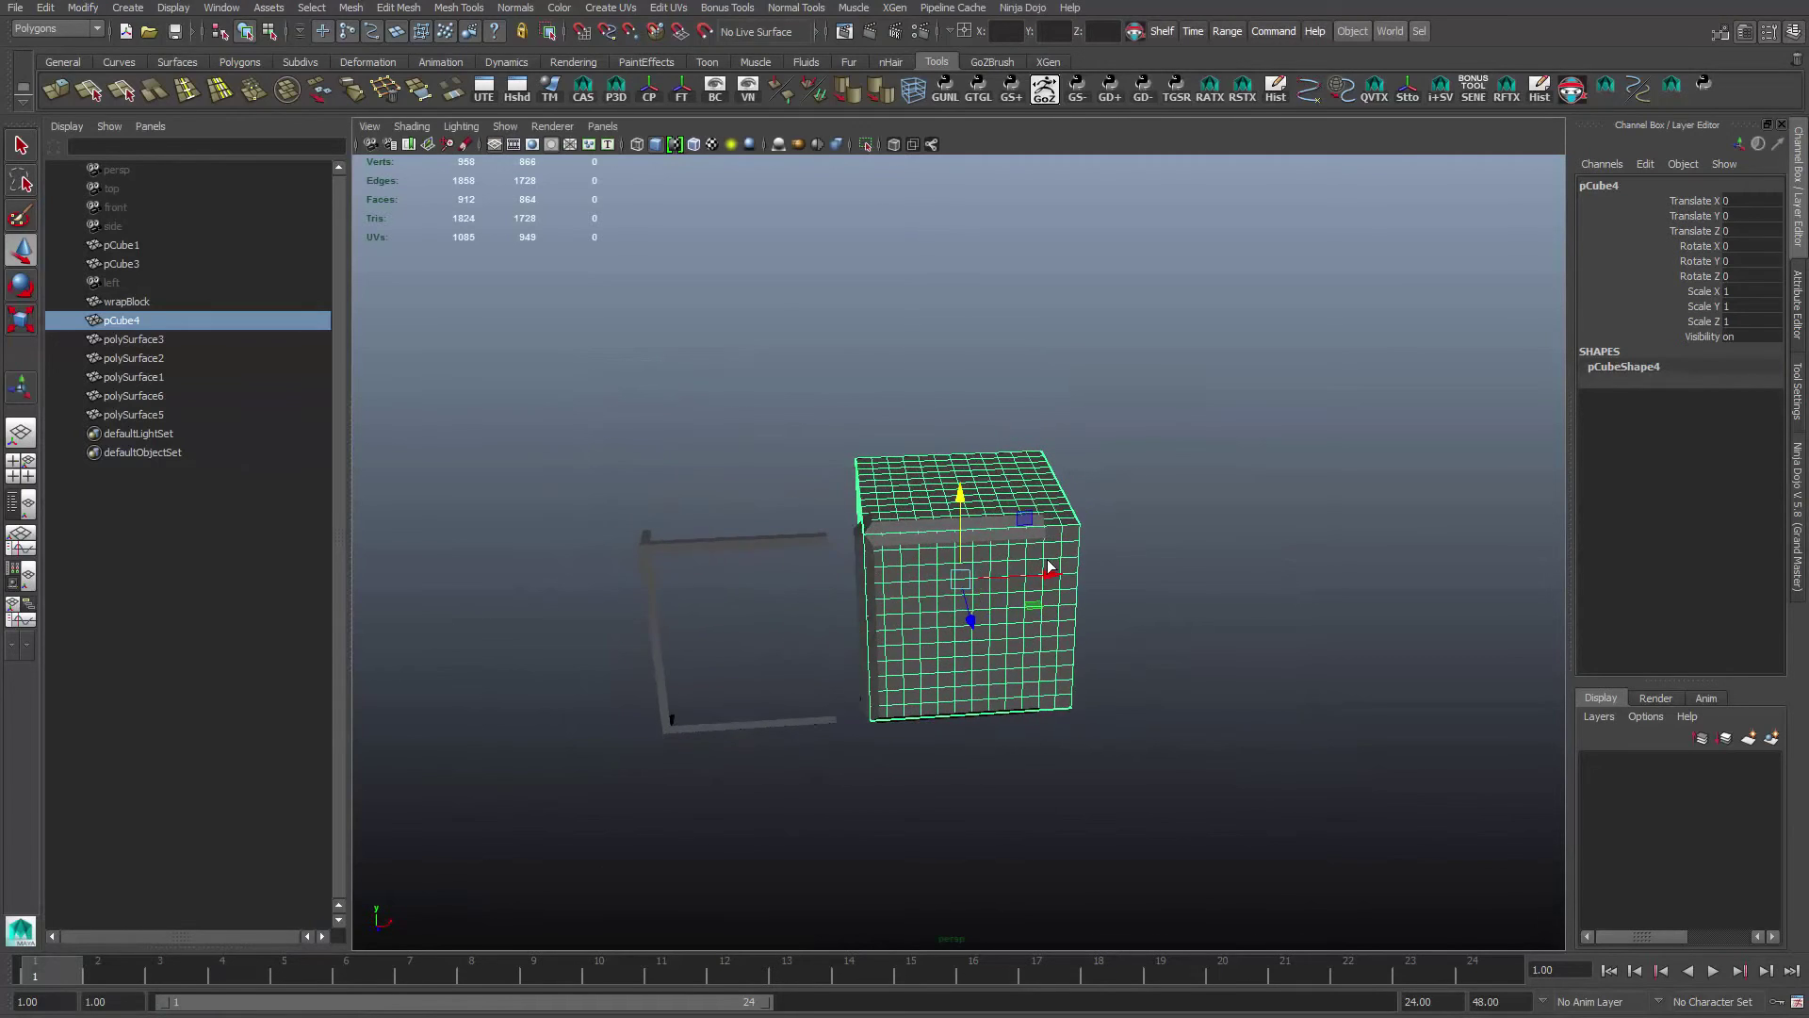
Switch to Maya, hide the polySurface trim frame beside the cube, and select and frame the gridded cube pCube4
left_click_drag(735, 515, 633, 754)
key("ctrl+h")
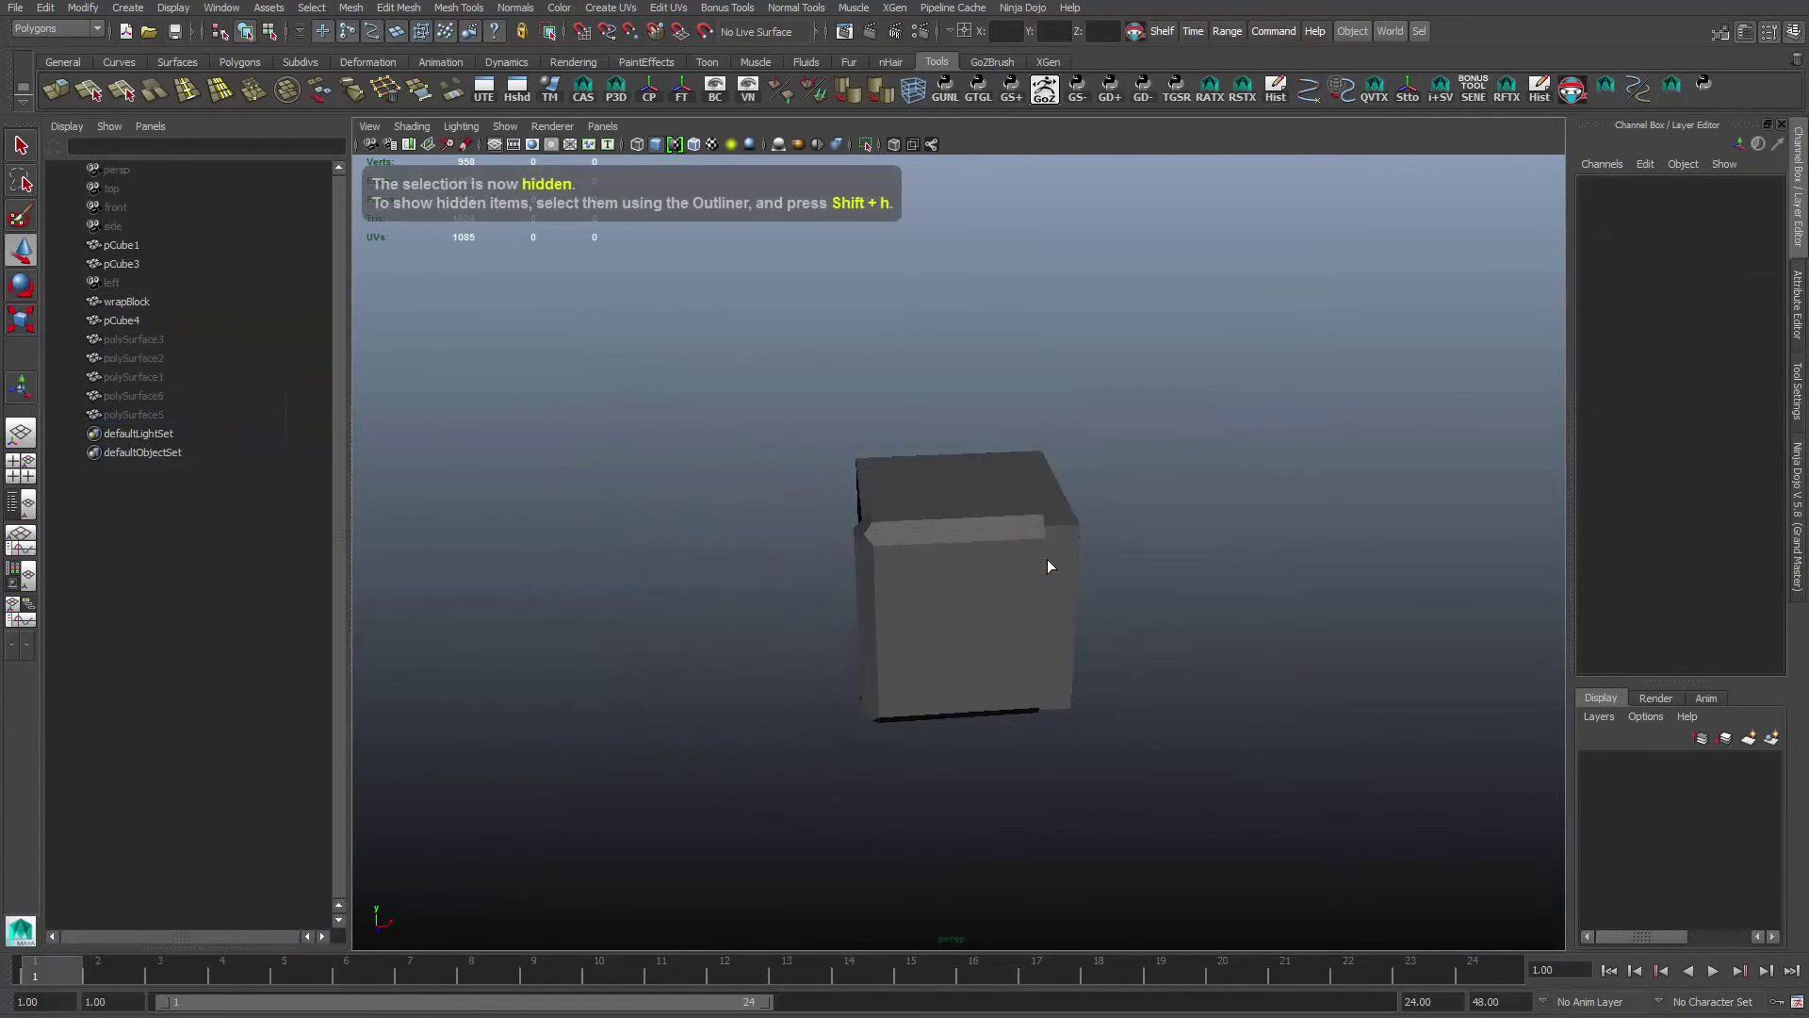
left_click(1050, 565)
key("f")
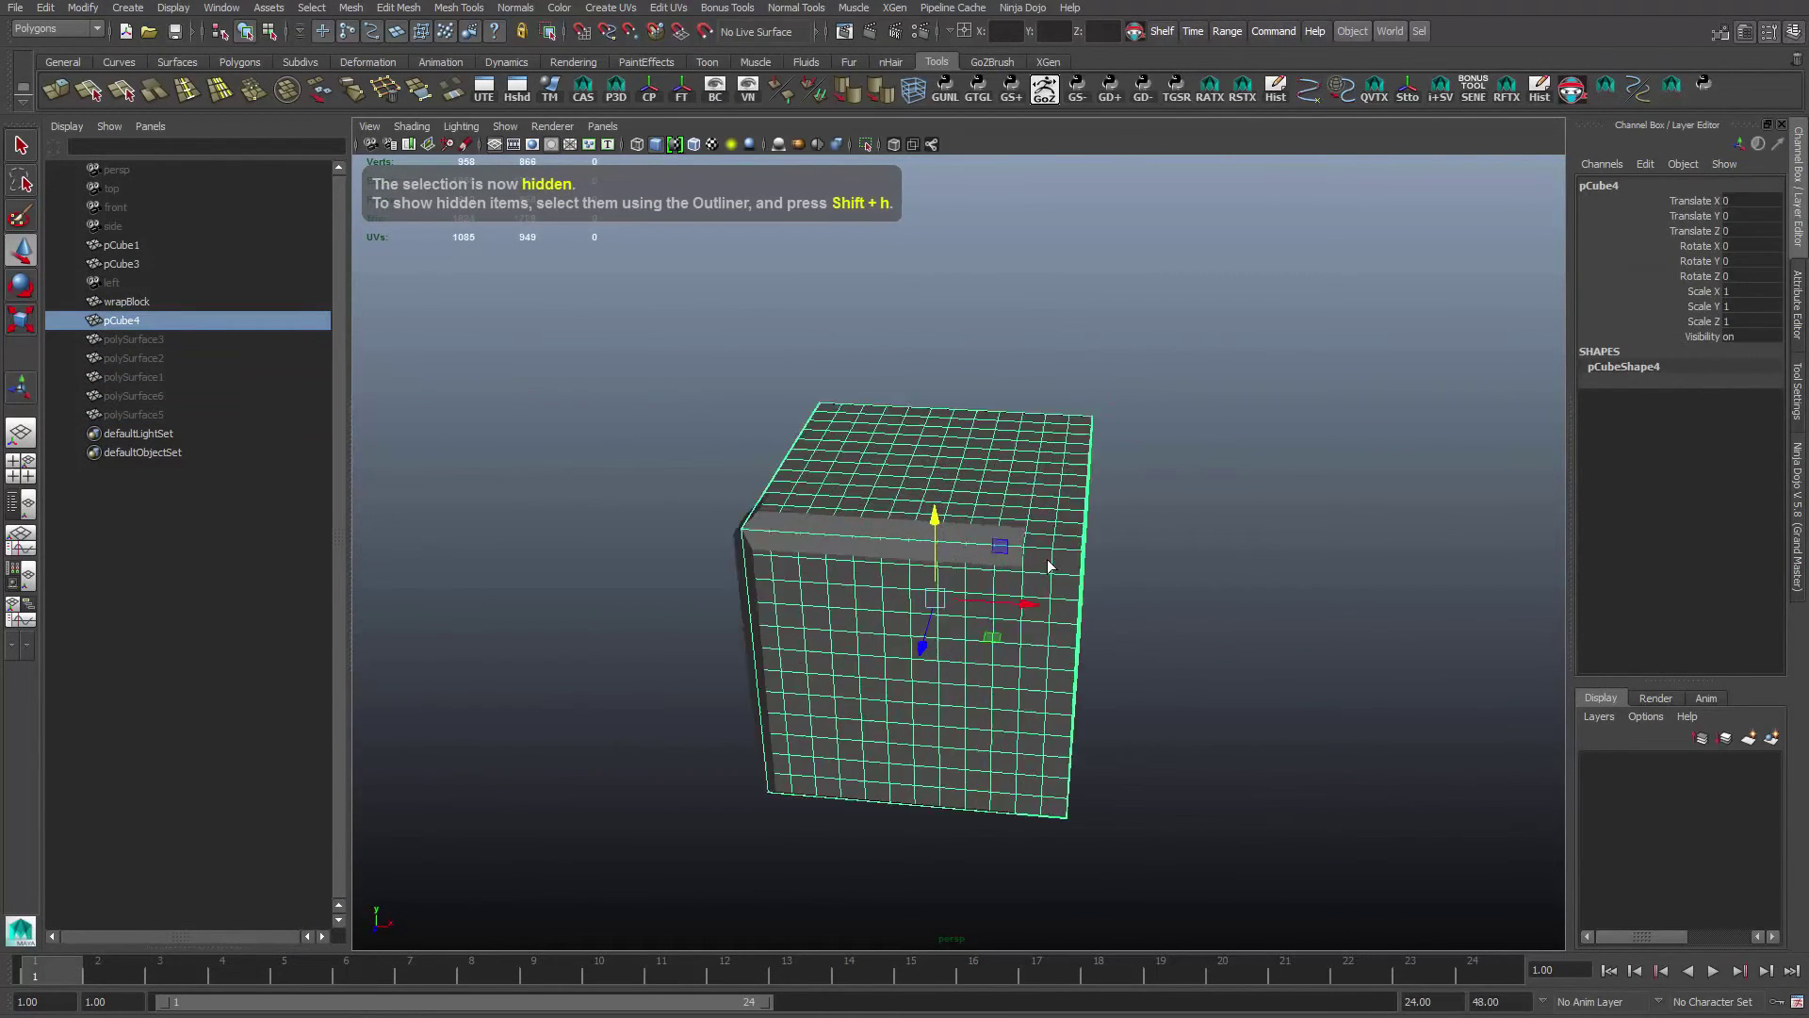
Examine the gridded cube from the front and select the bevel strip pCube3 running around its edges
left_click_drag(1048, 566, 1055, 499, "alt")
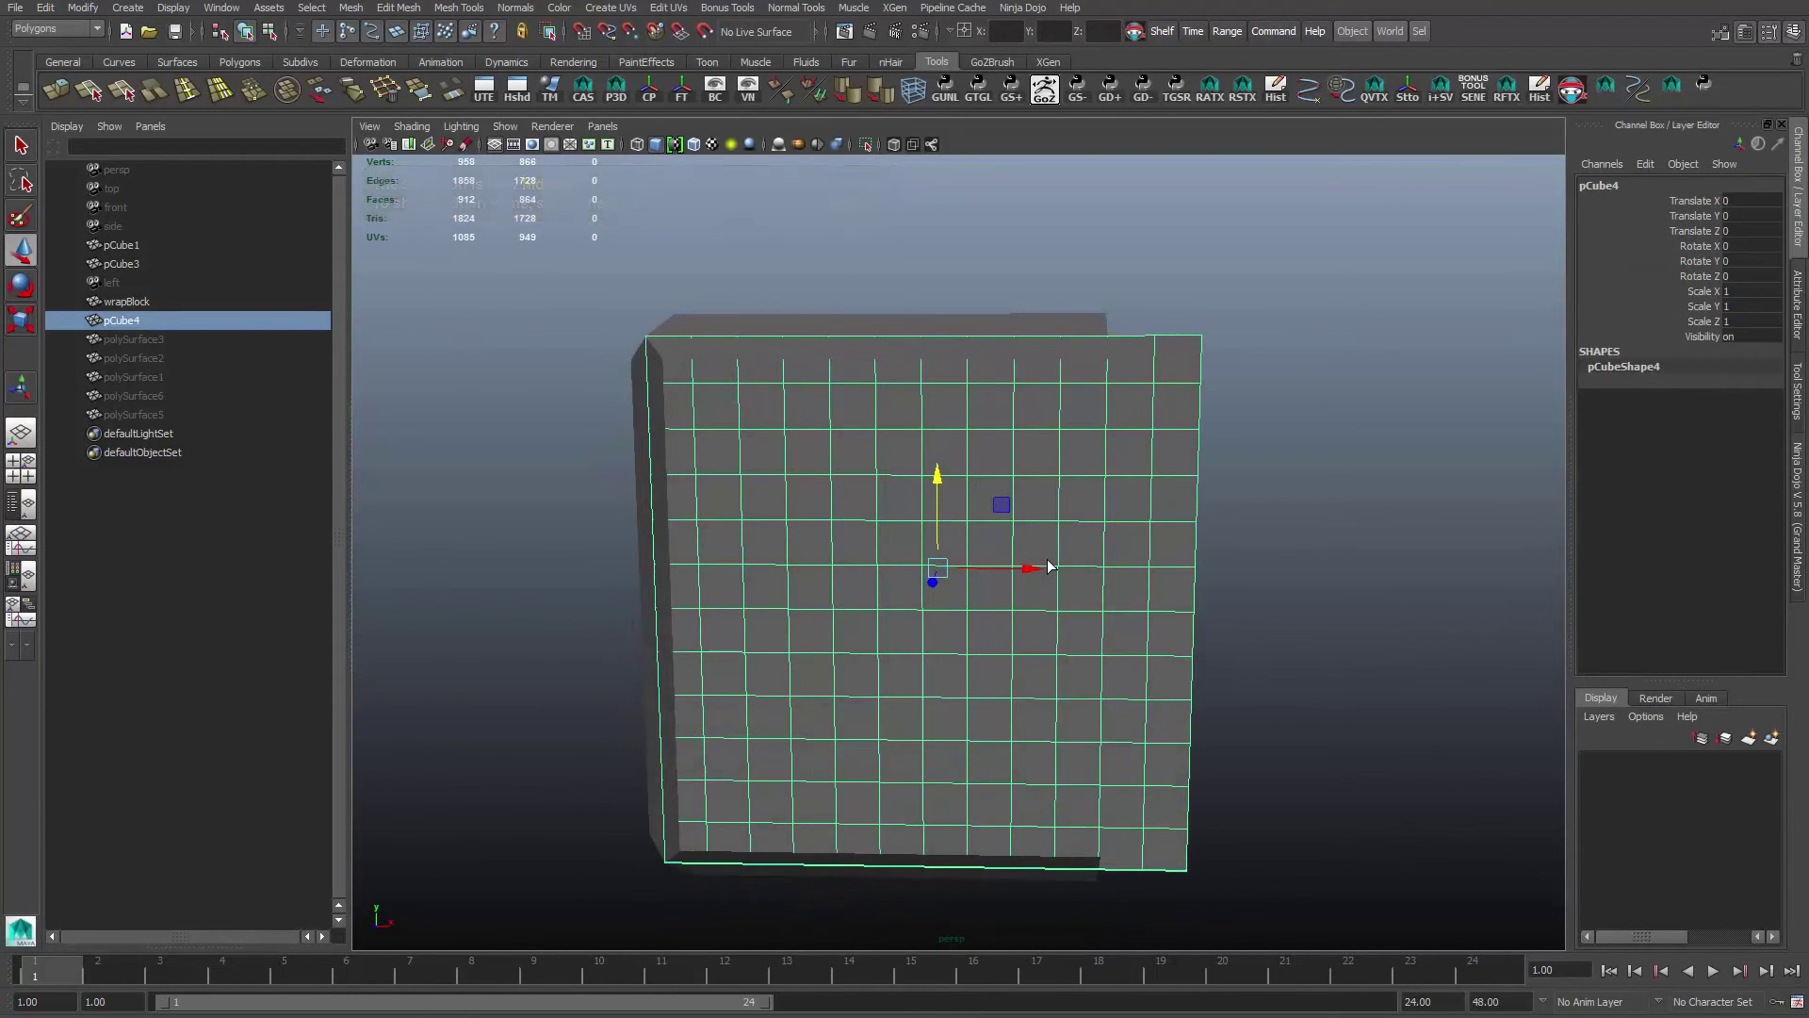
left_click_drag(1048, 566, 910, 567, "alt")
left_click(1048, 566)
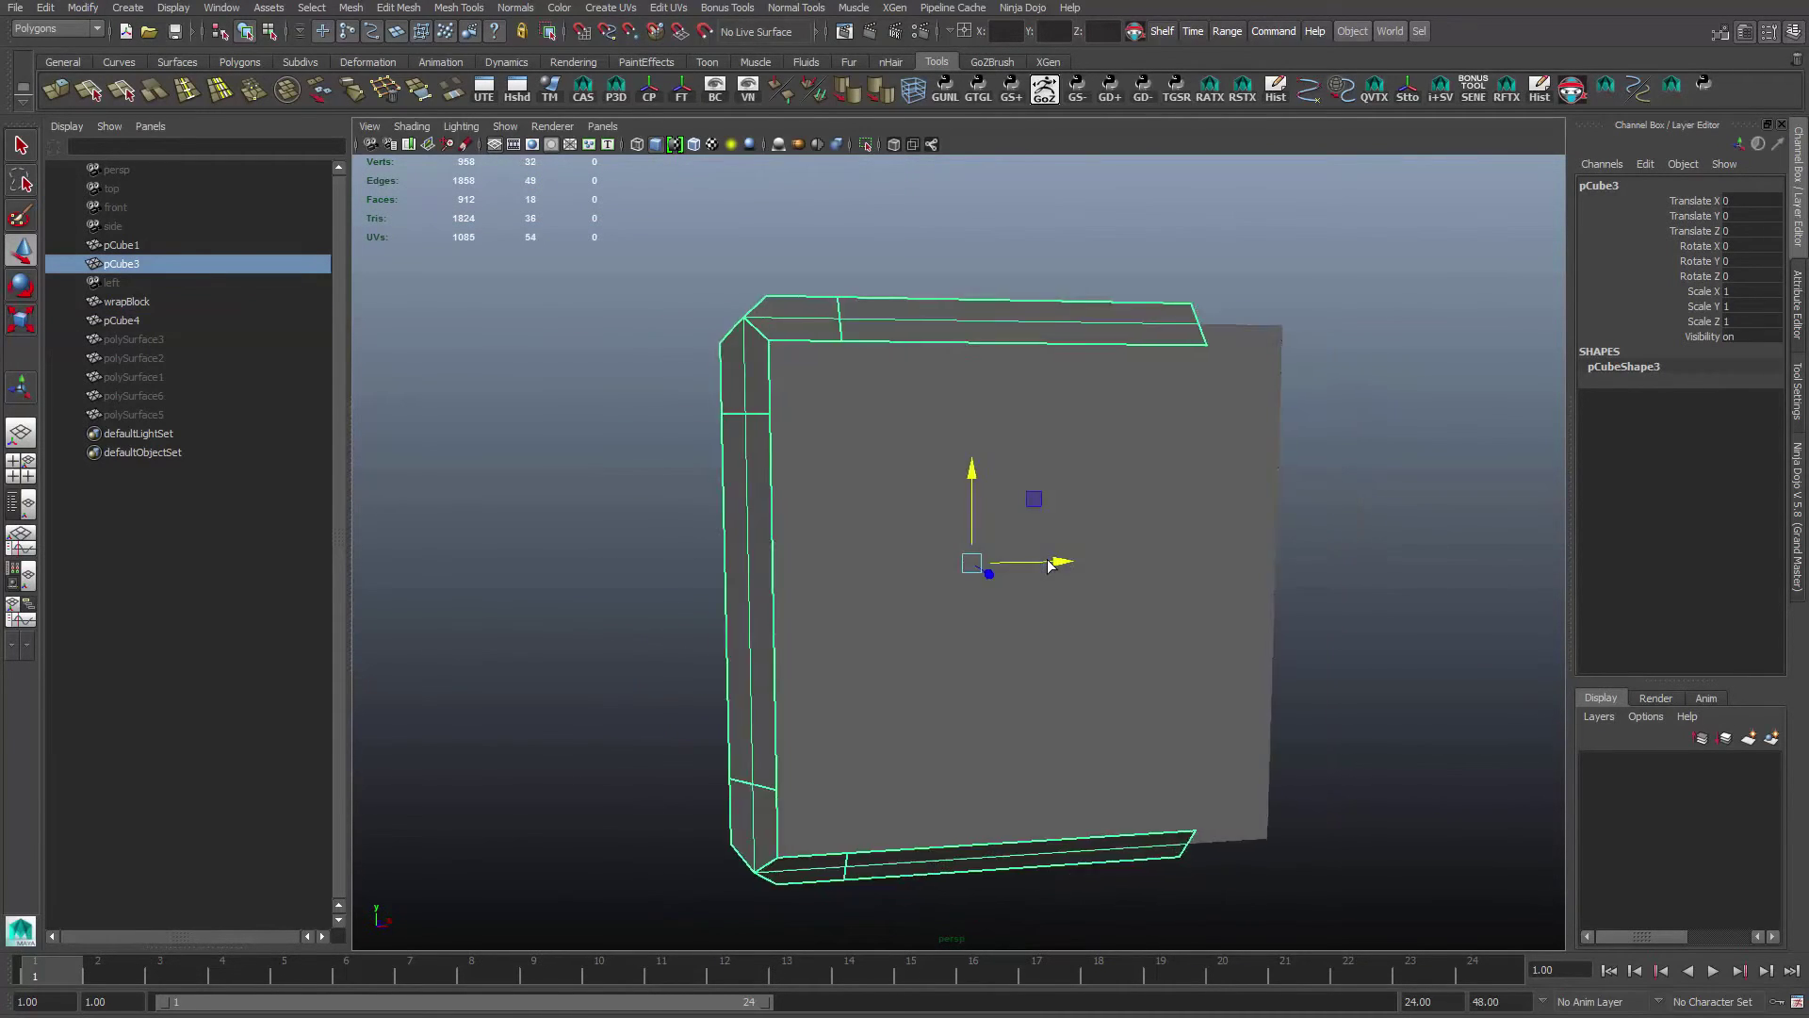
mouse_move(1048, 567)
middle_mouse_down("alt")
mouse_move(1104, 488)
mouse_move(1052, 563)
middle_mouse_up("alt")
left_click_drag(1047, 566, 1031, 572, "alt")
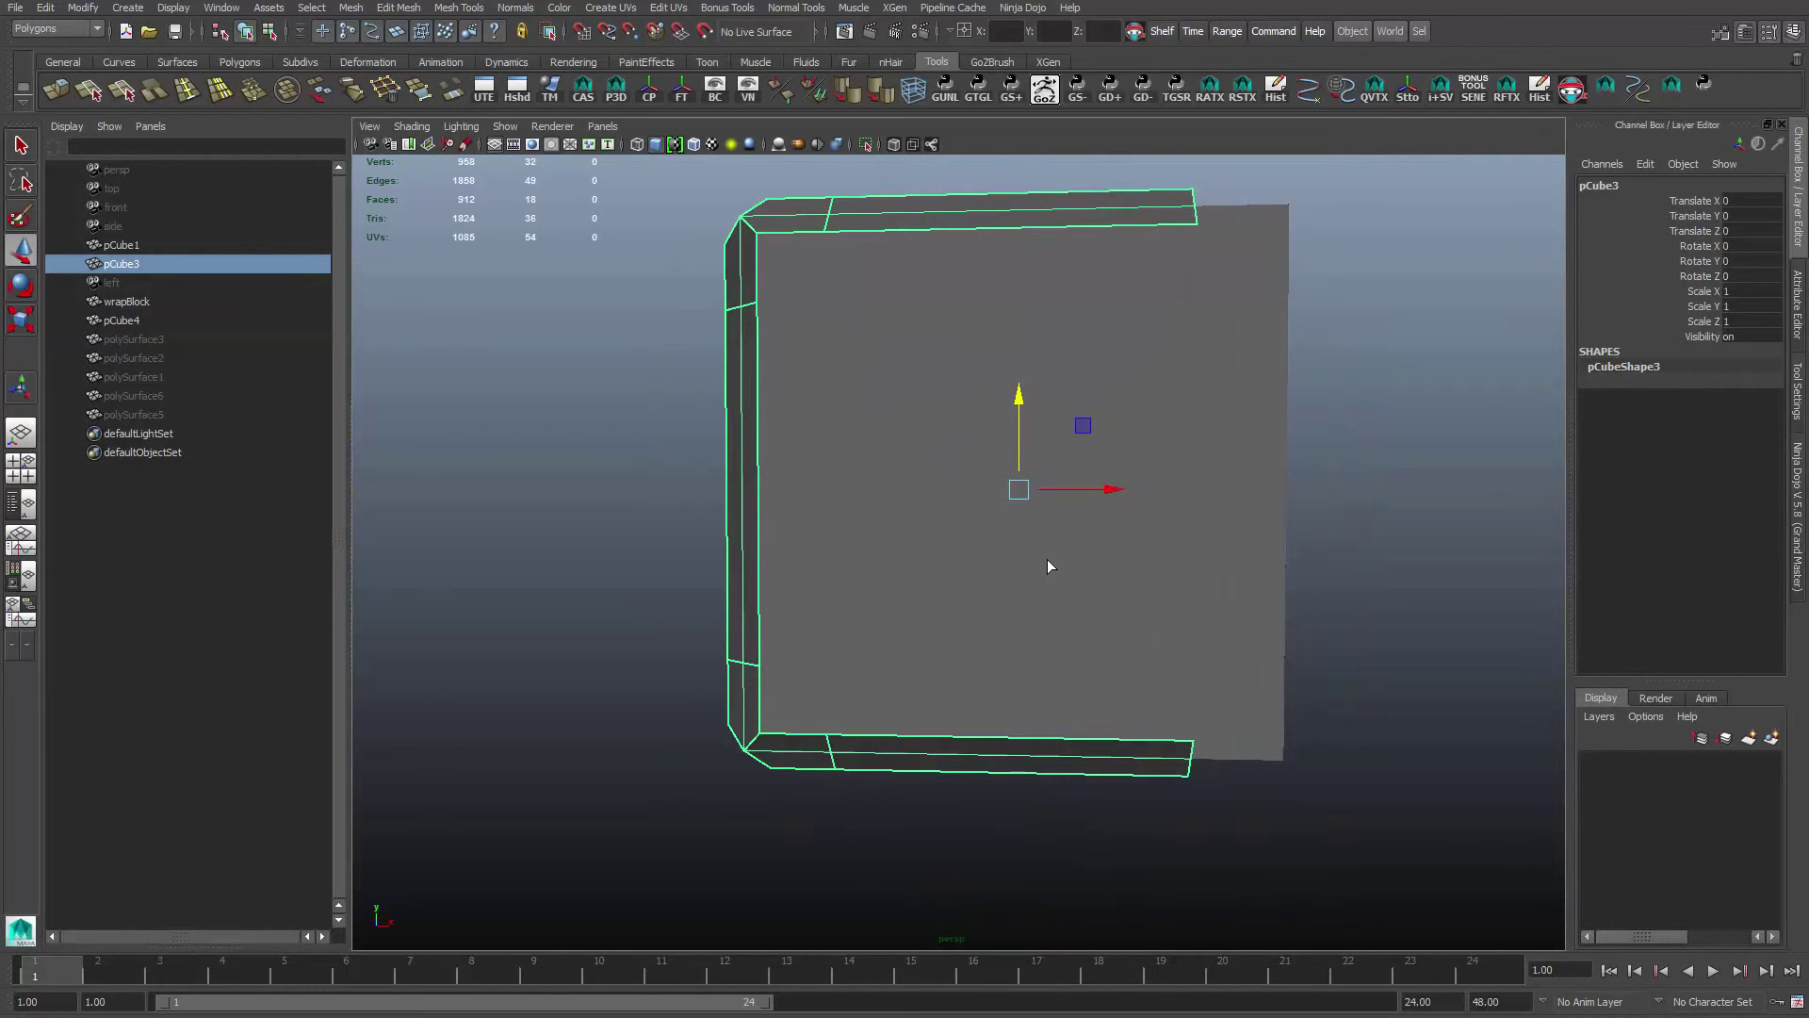
Enlarge the viewport and examine how the bevel strip meets the cube's grid at an upper corner, with both objects selected
key("space")
scroll(1051, 566, "down", 3)
left_click_drag(1048, 560, 1048, 560, "alt")
scroll(1048, 560, "up", 5)
middle_click_drag(1048, 559, 1047, 560, "alt")
left_click_drag(1048, 560, 1051, 565, "alt")
left_click(1048, 560)
left_click(1051, 565)
left_click(1051, 565, "shift")
right_click_drag(1051, 566, 1050, 565, "alt")
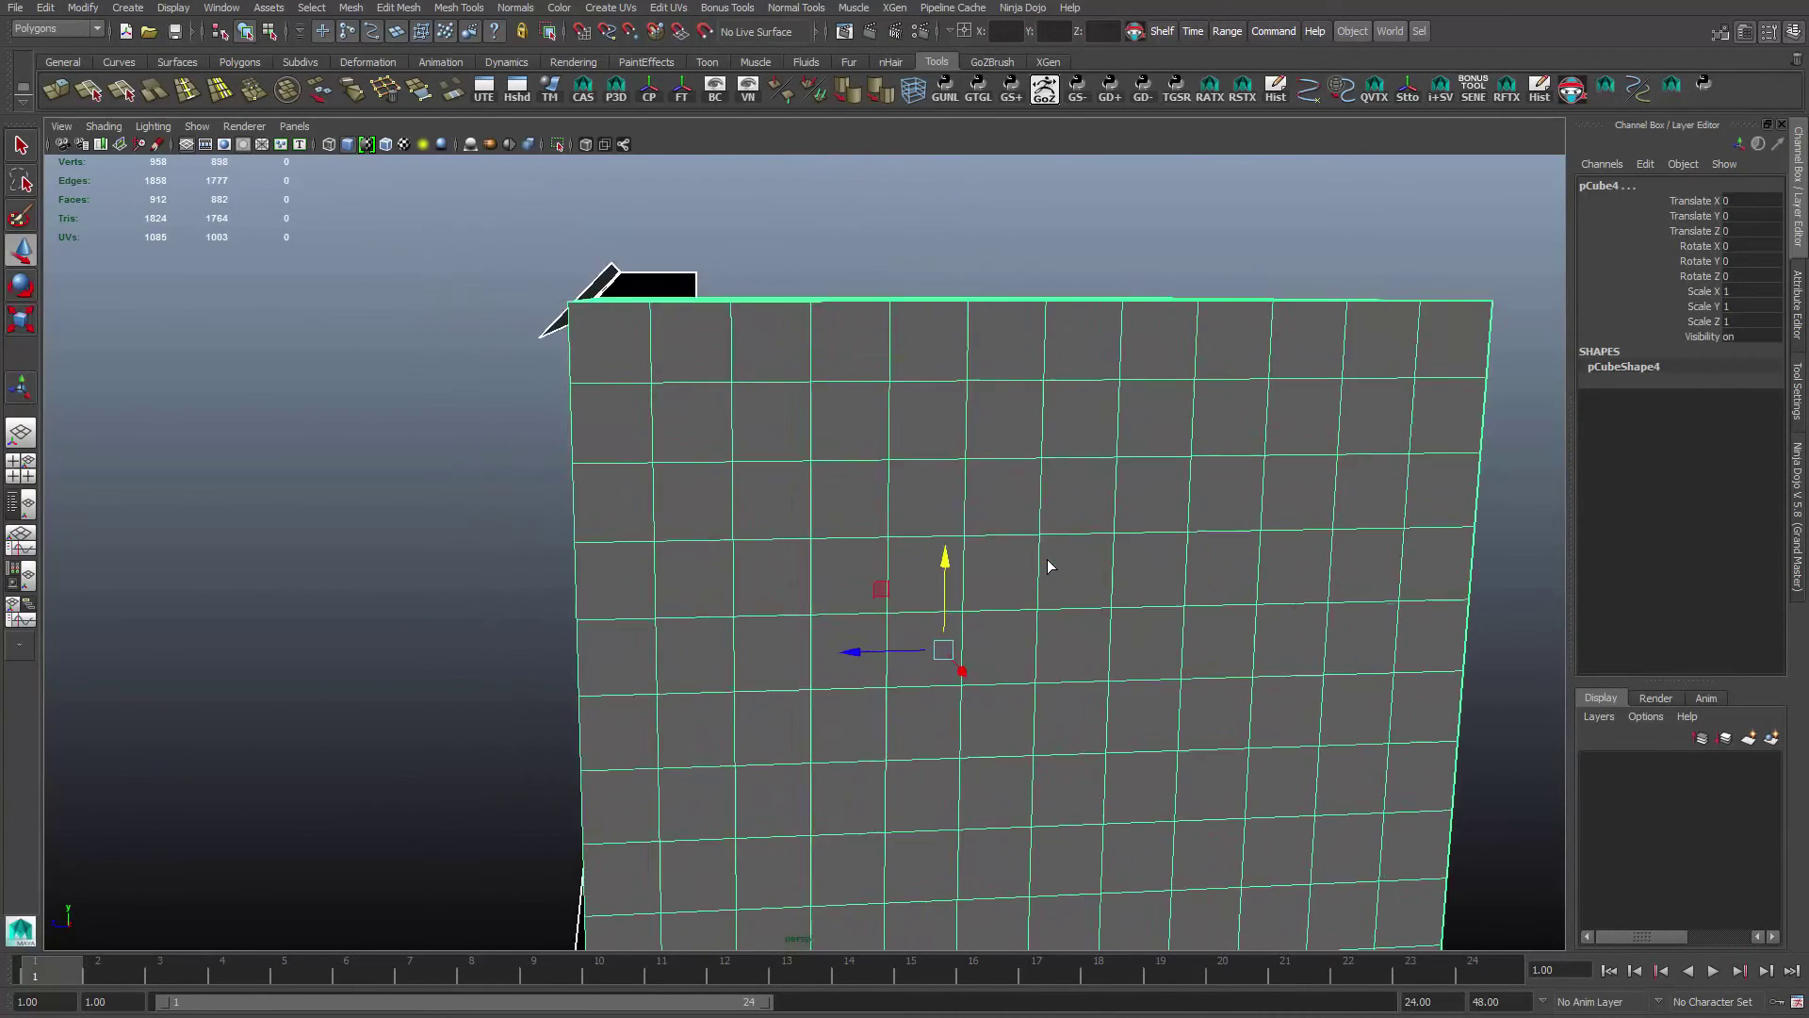
middle_click_drag(1050, 566, 1051, 565, "alt")
left_click_drag(1051, 565, 1051, 566, "alt")
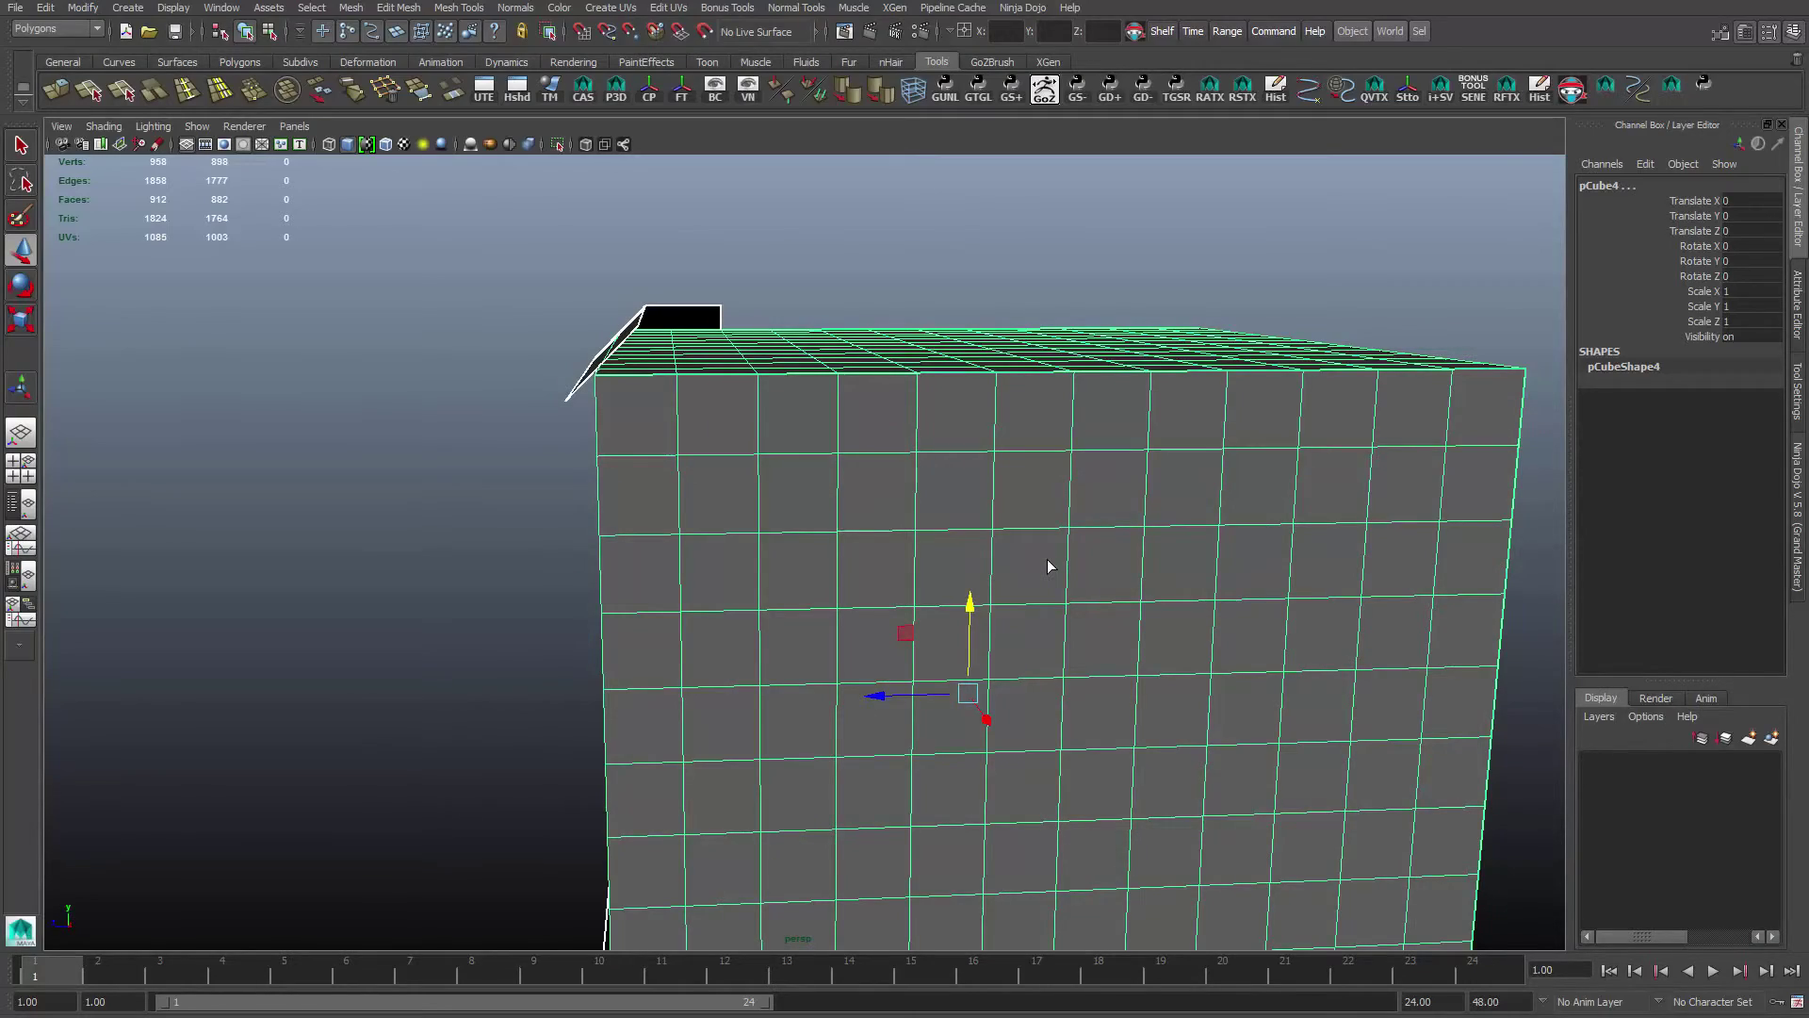
Select only the bevel strip pCube3 and open the UV Texture Editor in a narrow window beside the model
left_click_drag(1051, 565, 1048, 559, "alt")
left_click(1048, 560, "shift")
scroll(1048, 560, "down", 3)
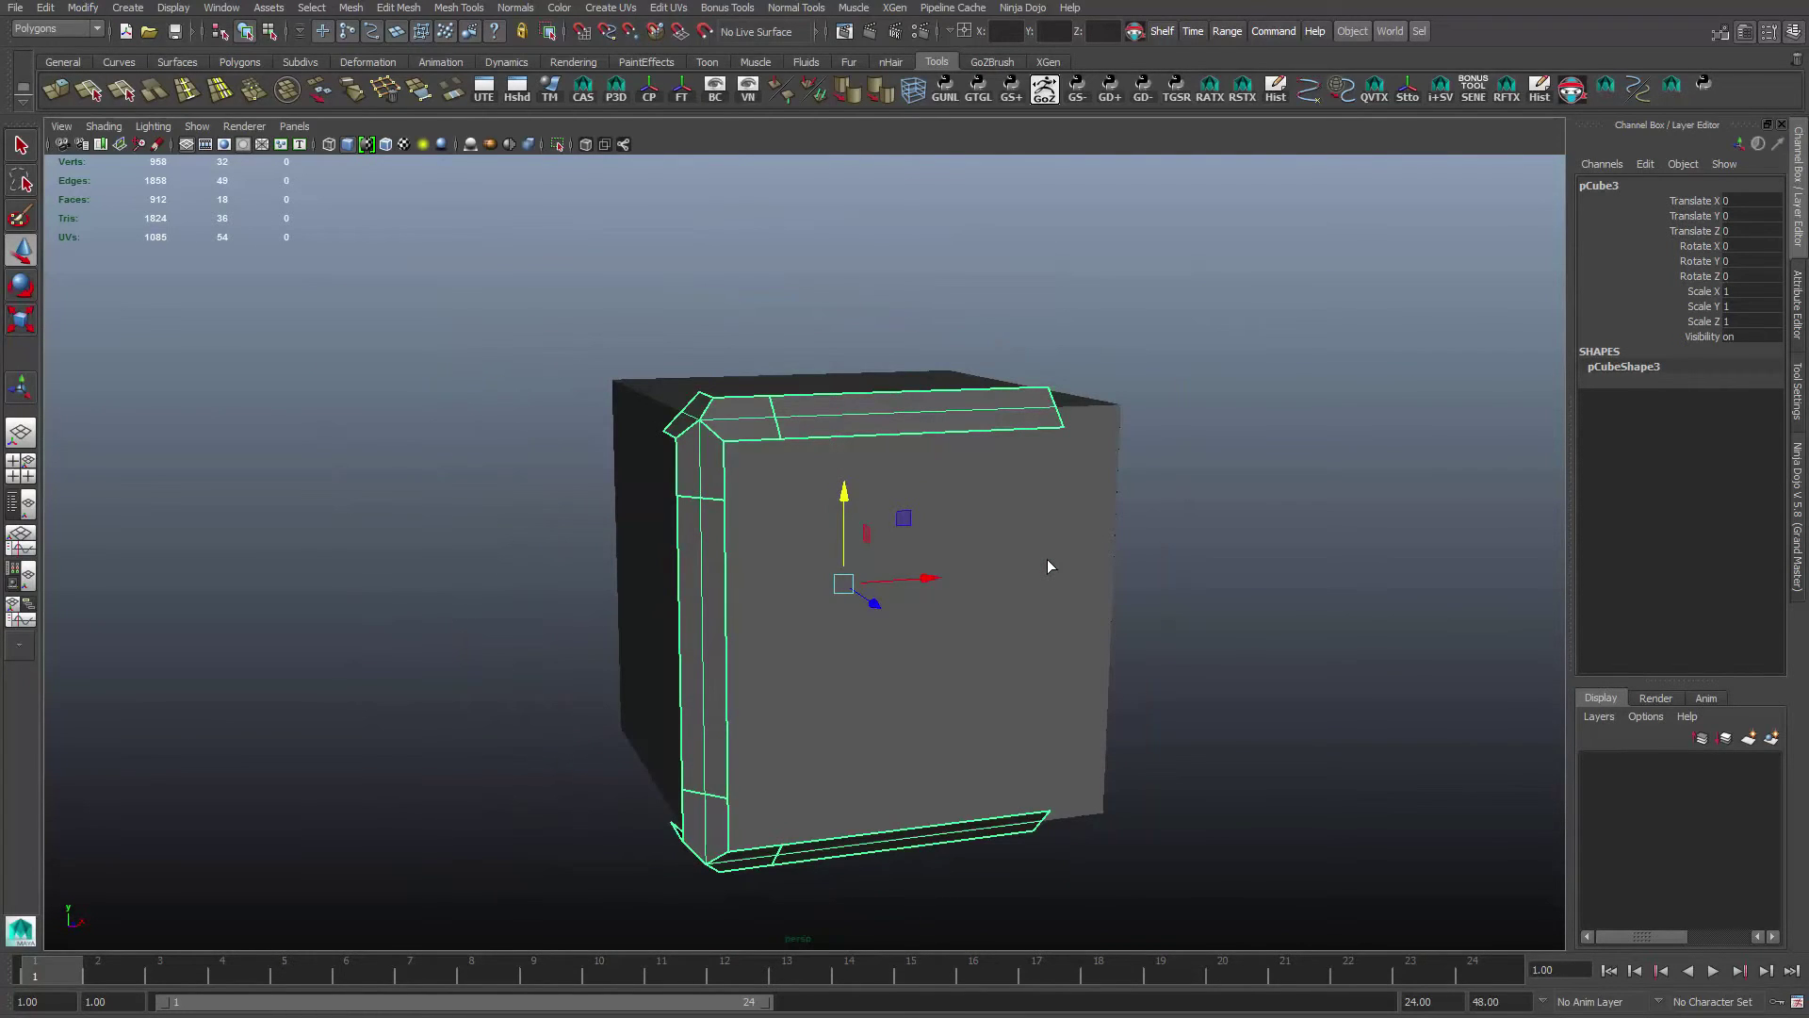
left_click(483, 90)
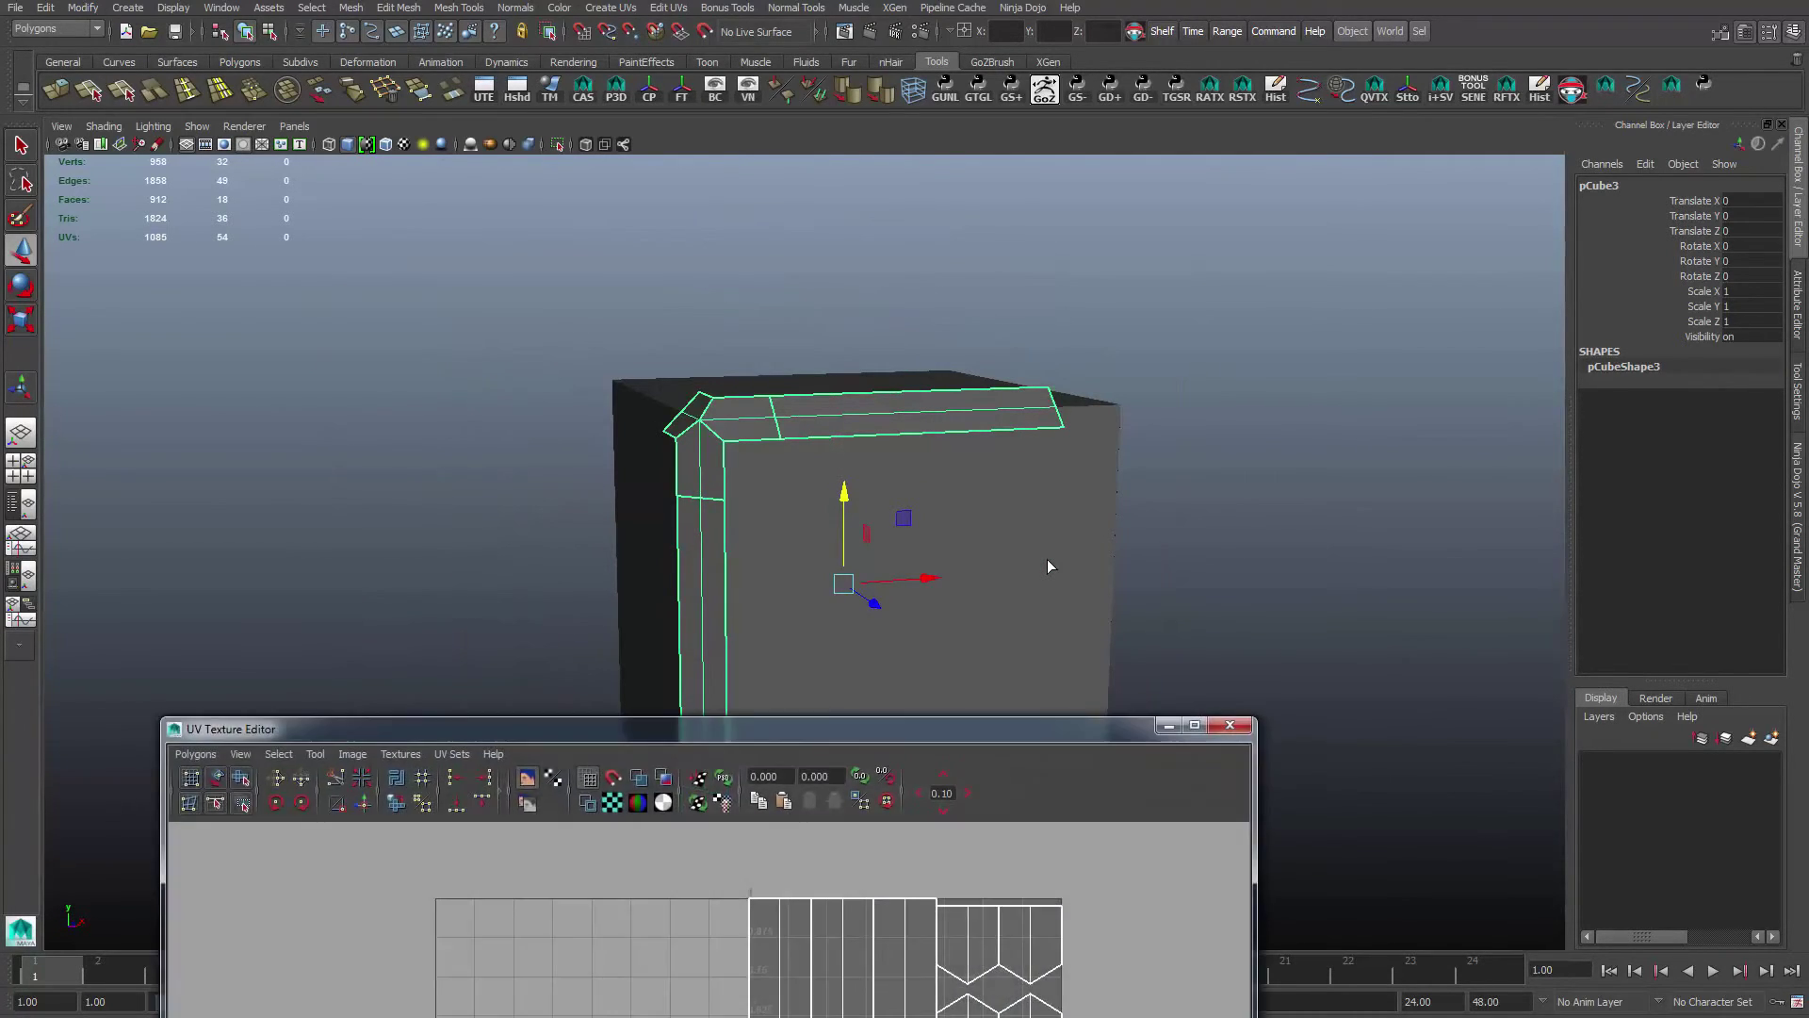
mouse_move(660, 729)
left_mouse_down()
mouse_move(524, 255)
mouse_move(499, 257)
left_mouse_up()
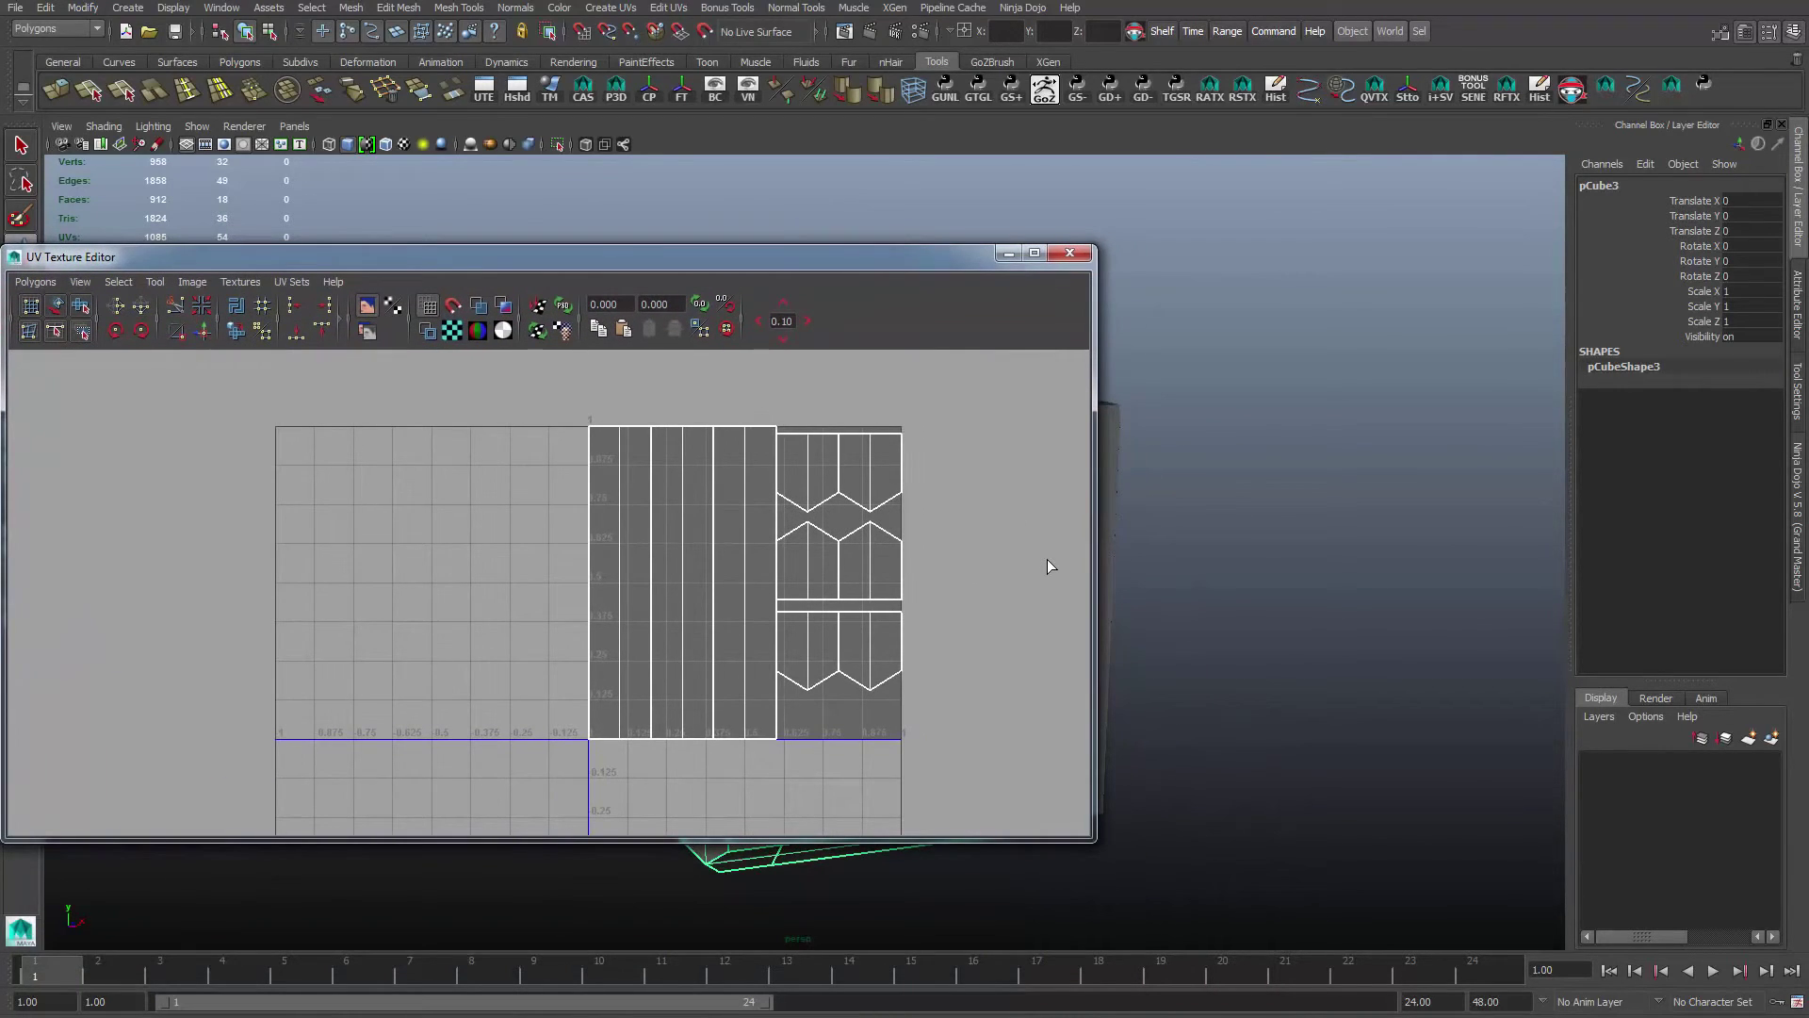
left_click_drag(1094, 839, 608, 861)
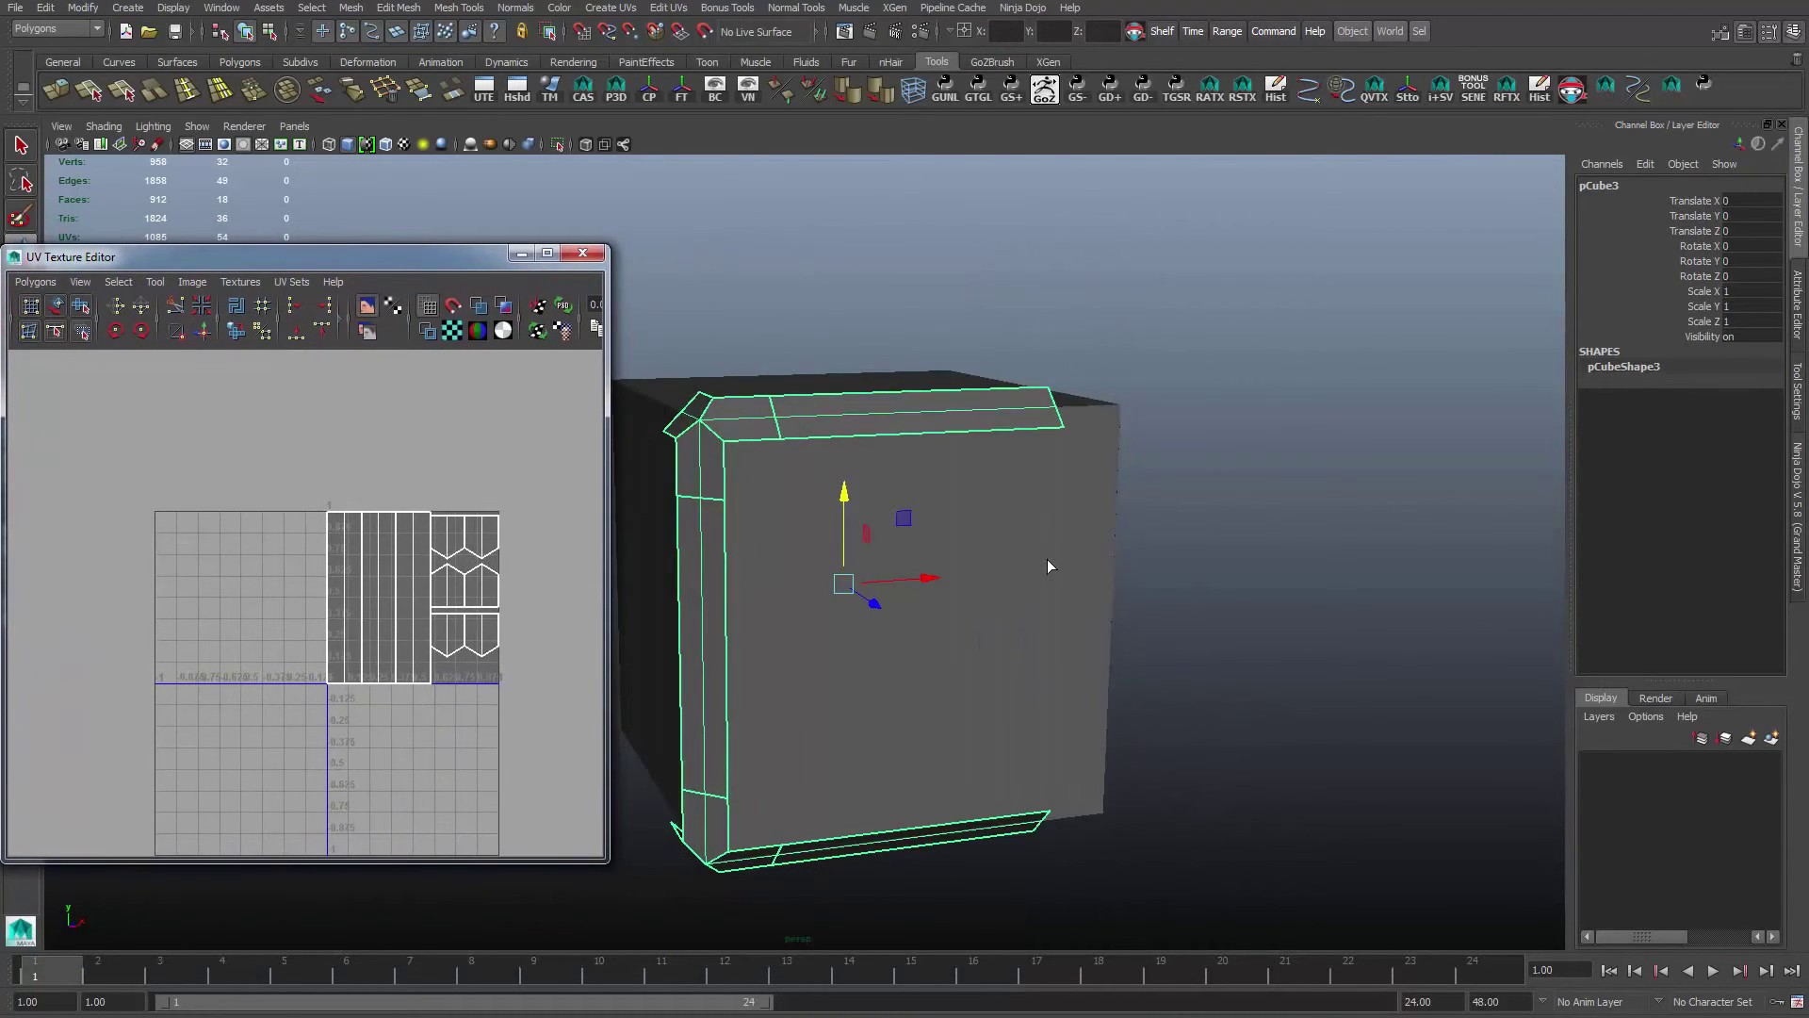
Put the bevel strip in face selection mode and fit its whole UV layout in the repositioned UV Texture Editor
mouse_move(378, 550)
right_mouse_down()
mouse_move(379, 595)
mouse_move(471, 594)
right_mouse_up()
mouse_move(472, 594)
middle_mouse_down("alt")
mouse_move(382, 619)
mouse_move(297, 598)
middle_mouse_up("alt")
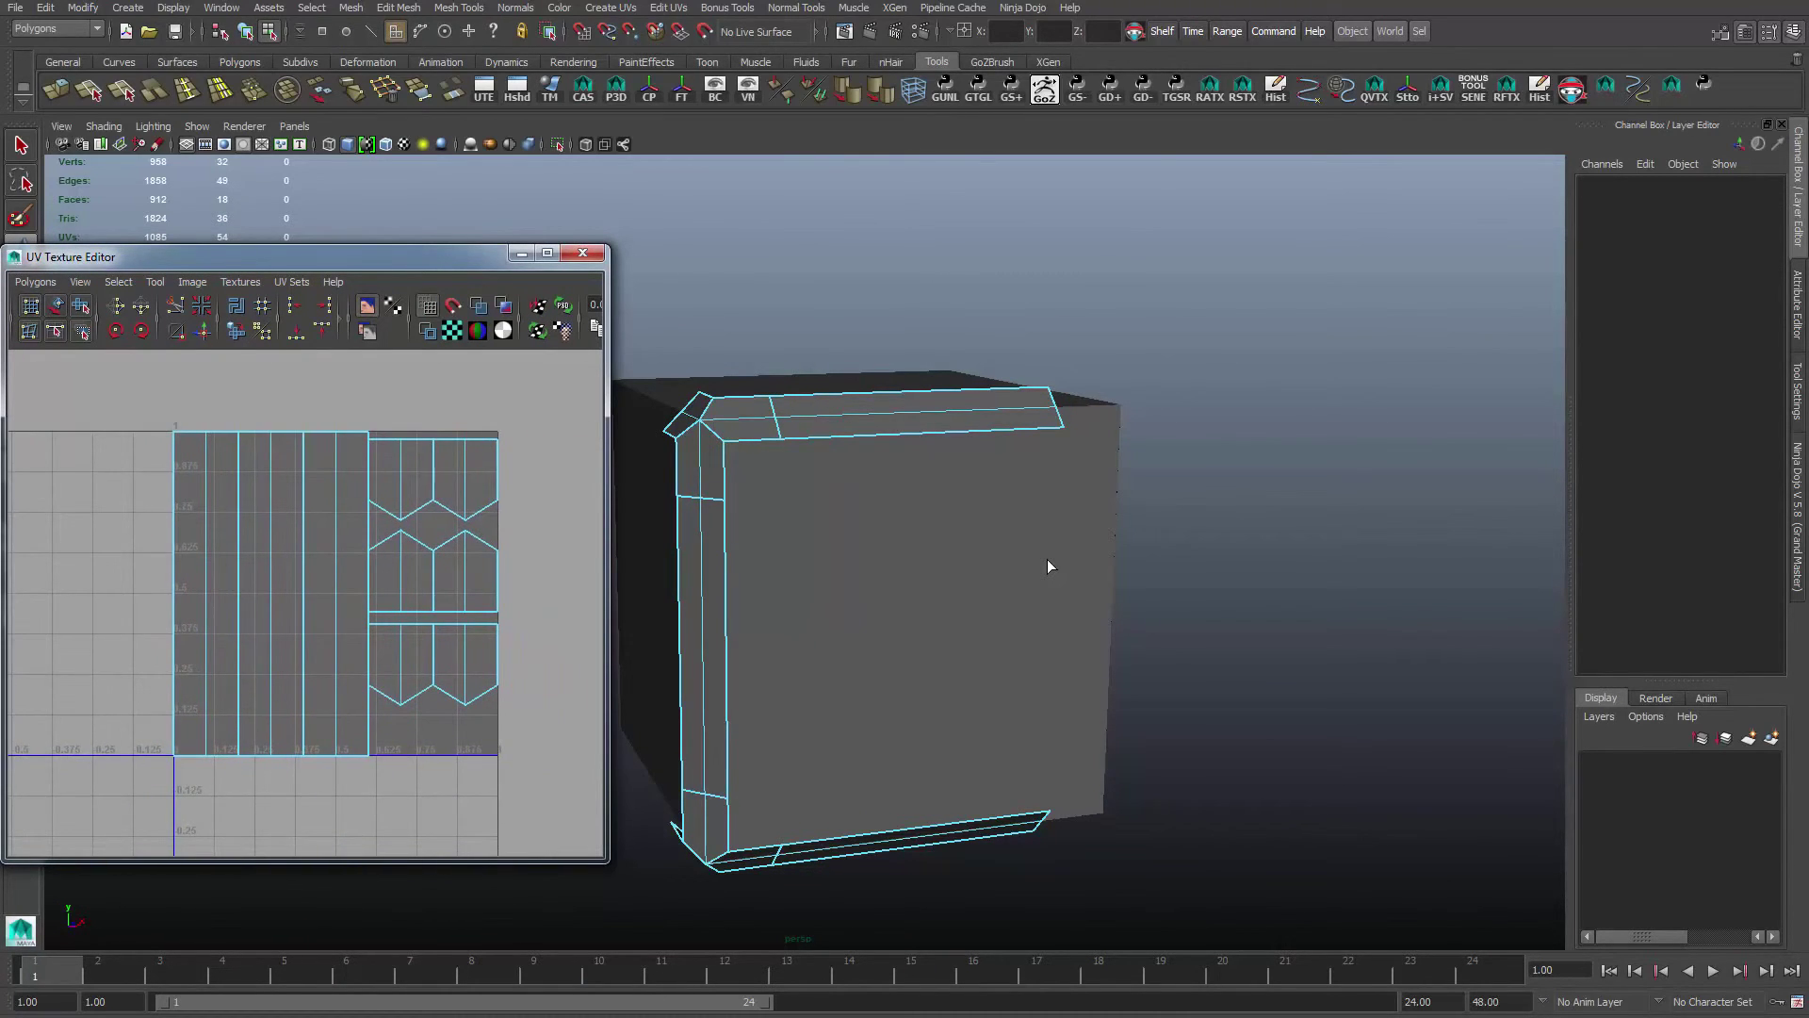
left_click_drag(283, 256, 337, 239)
right_click_drag(359, 585, 453, 585, "alt")
middle_click_drag(452, 585, 456, 593, "alt")
right_click_drag(456, 594, 405, 603, "alt")
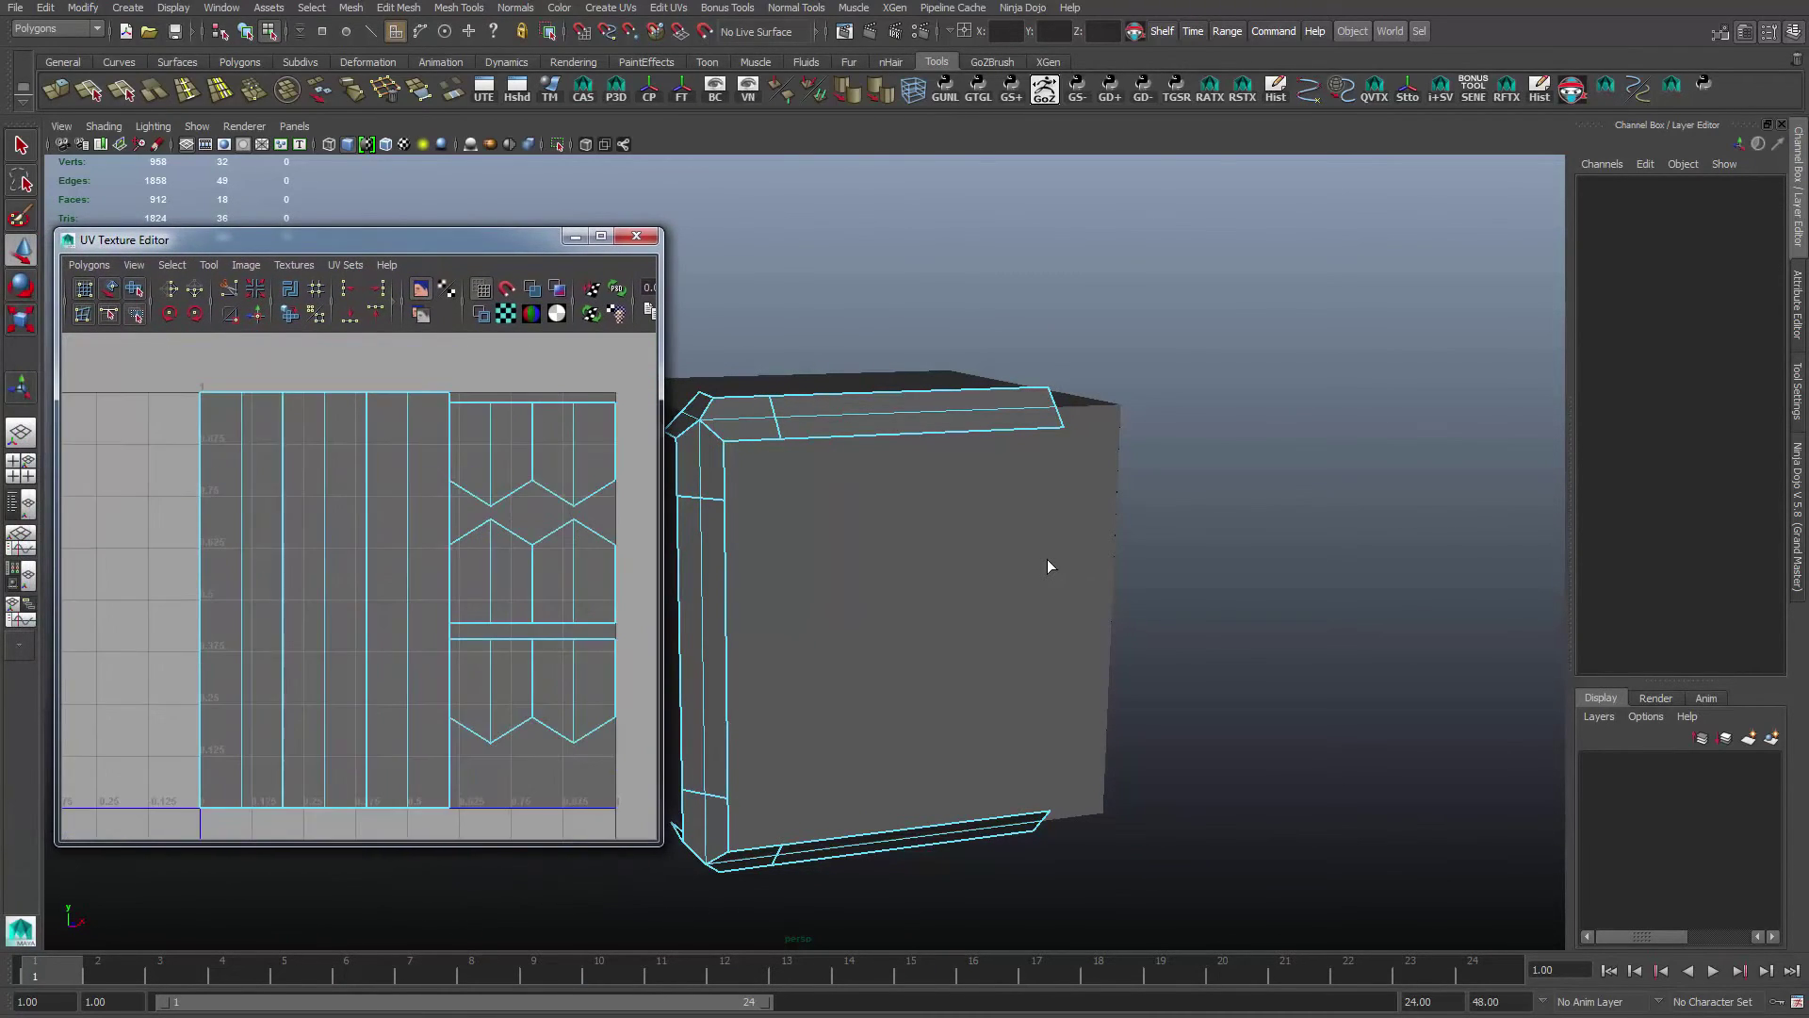
middle_click_drag(405, 603, 371, 575, "alt")
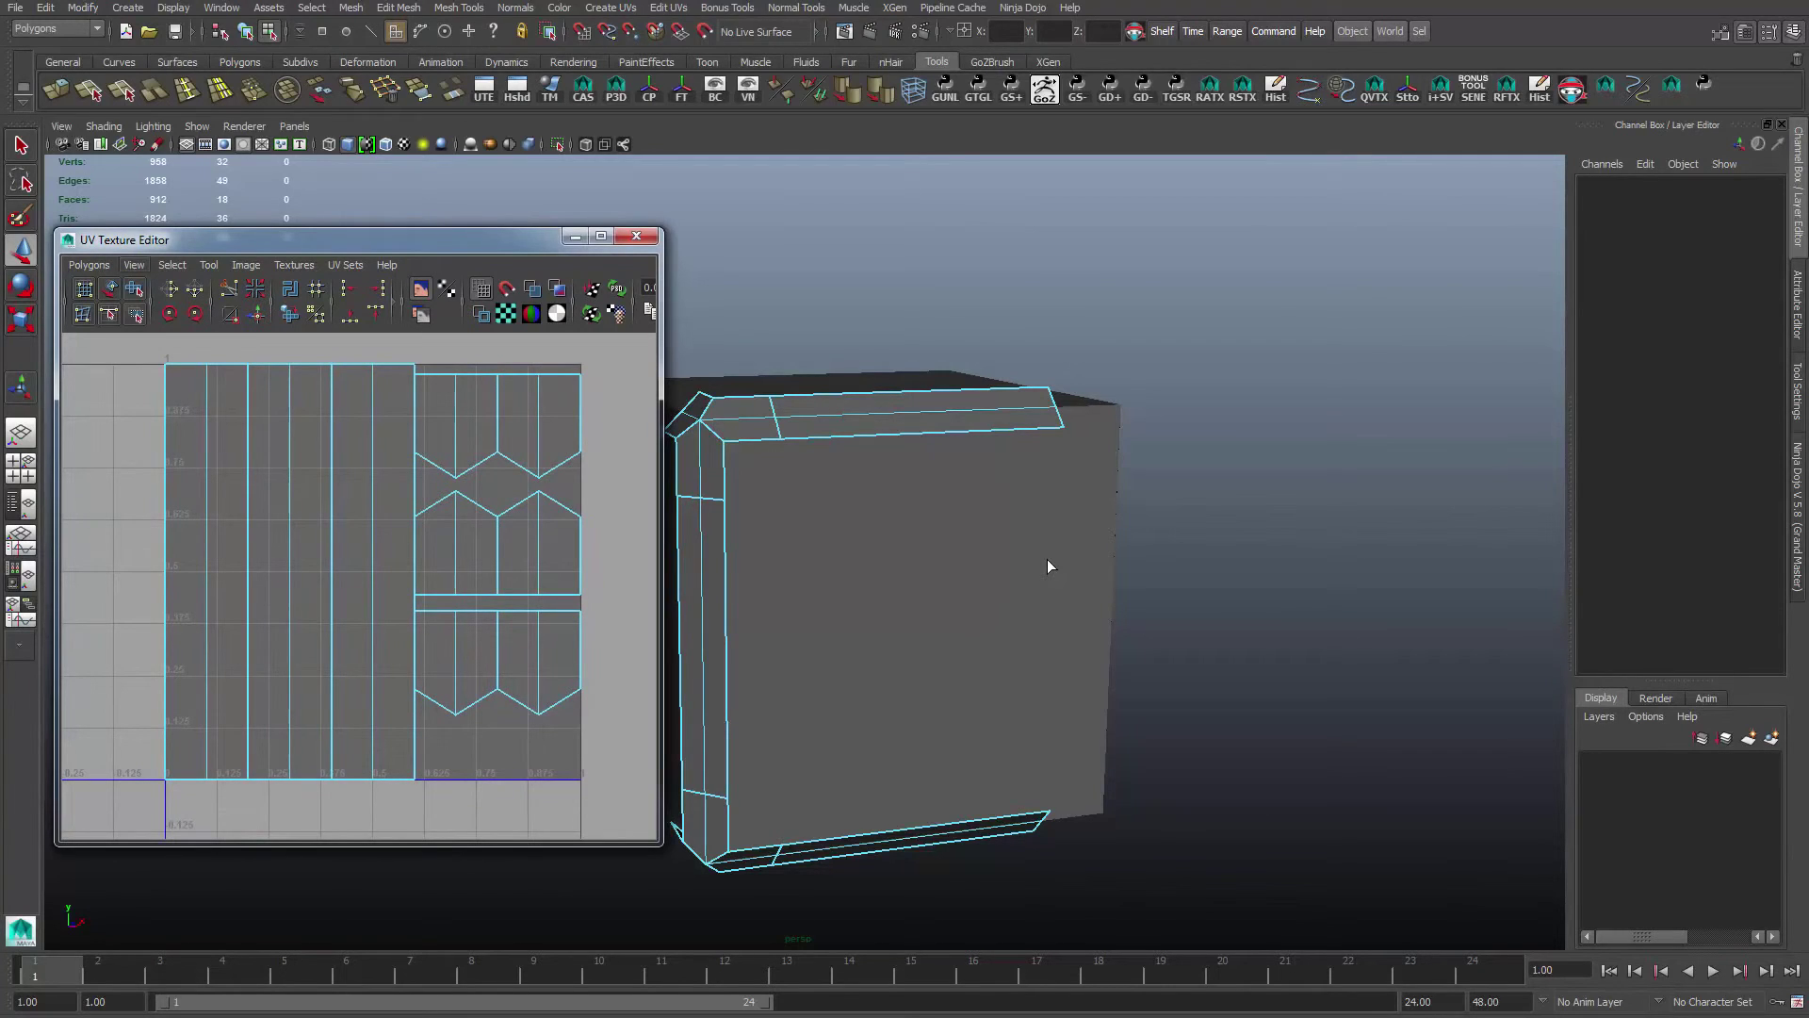
Set the UV Texture Editor grid to 10 subdivisions with grid lines every 0.2 units
left_click(134, 265)
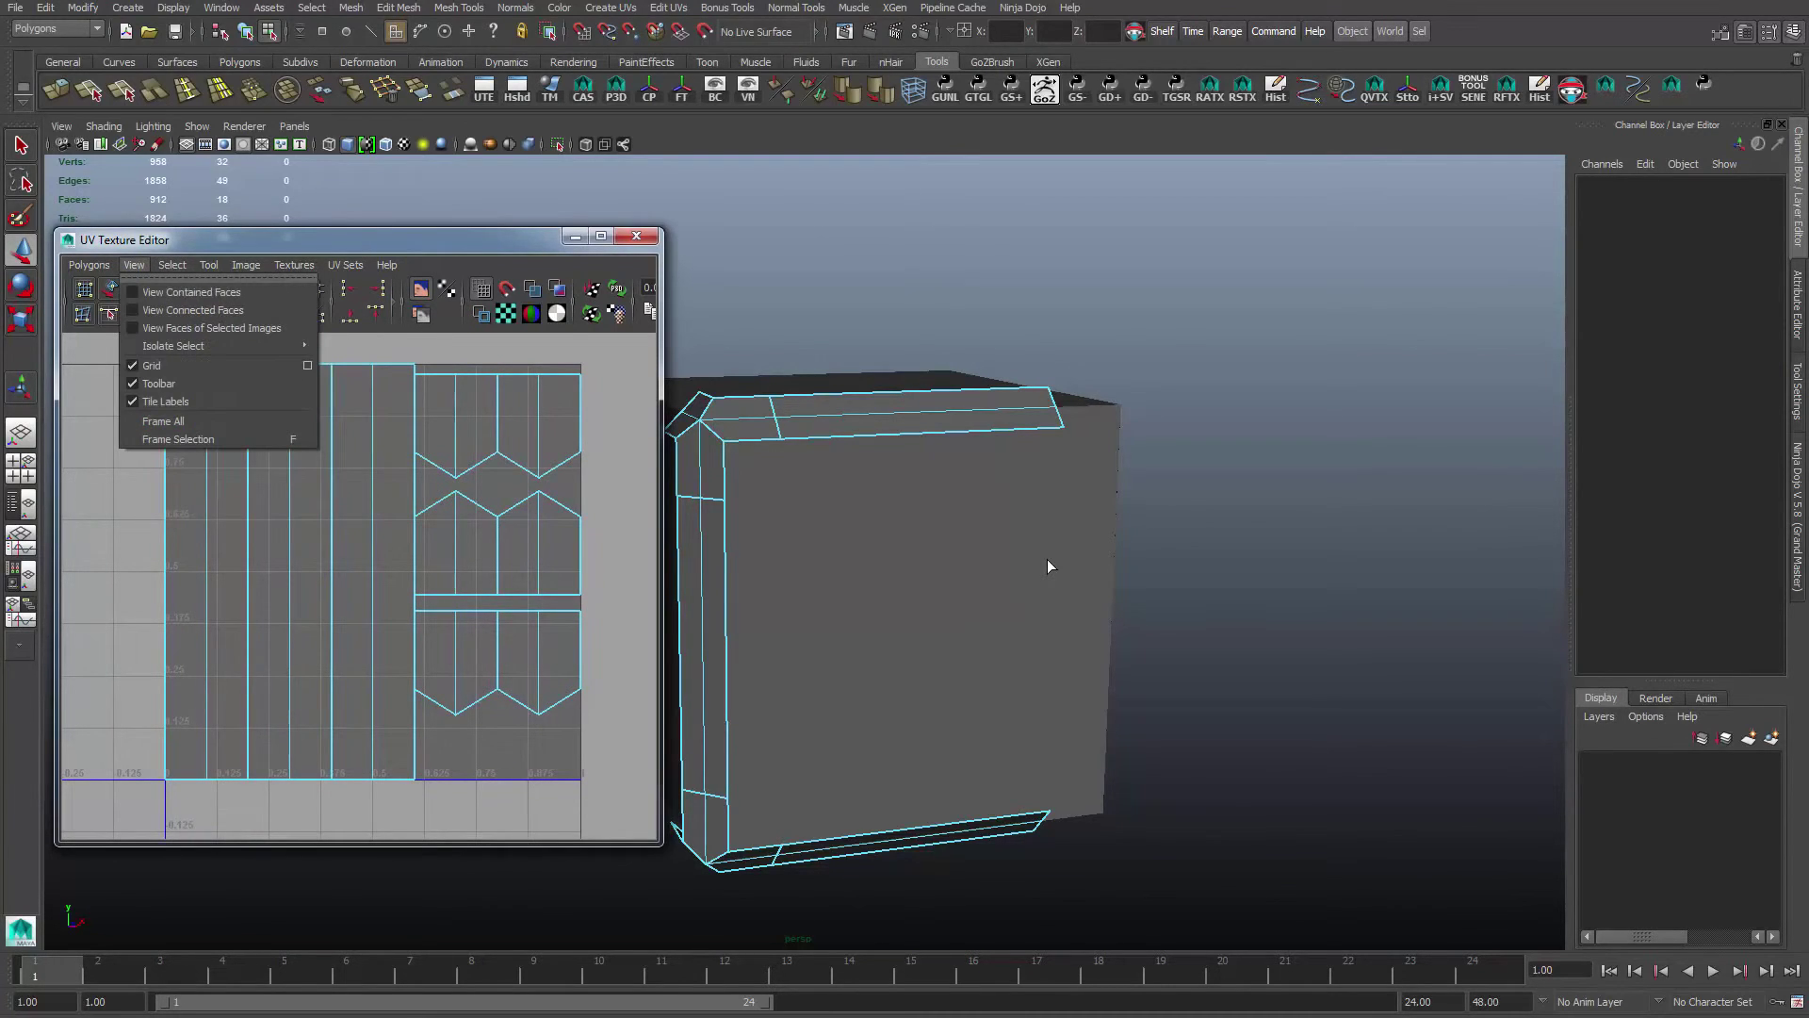
left_click(307, 365)
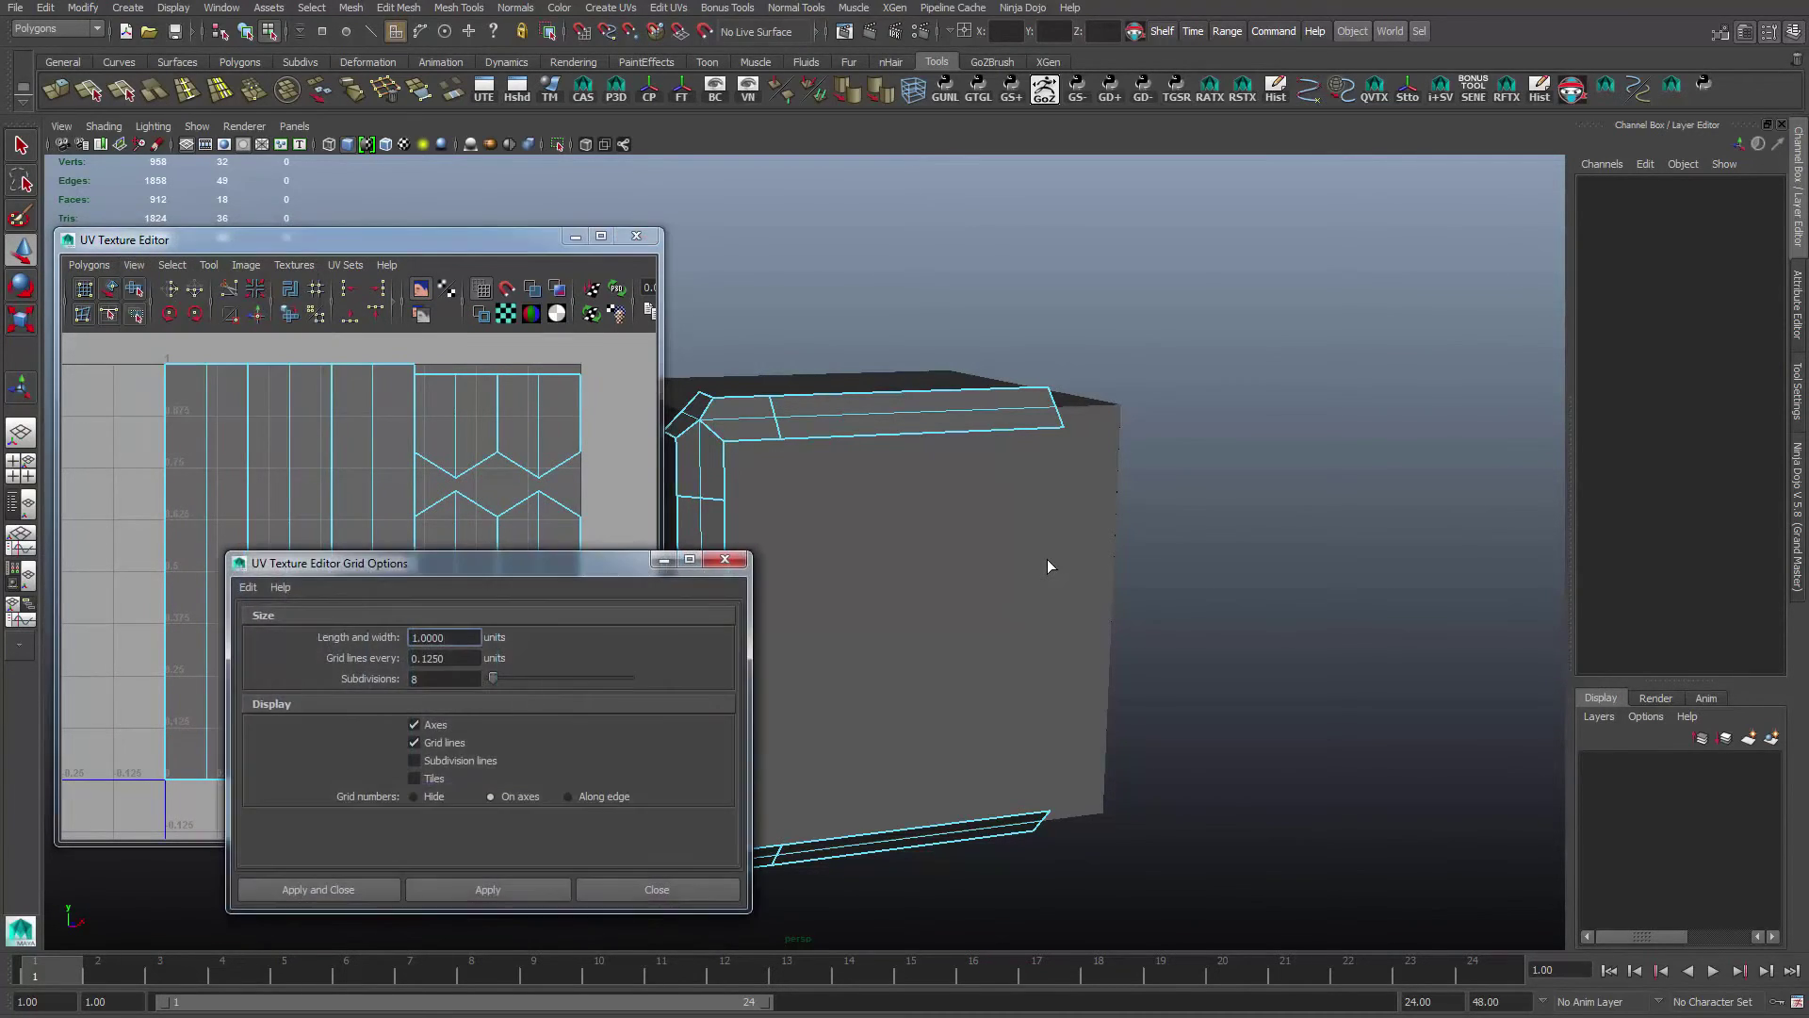
key("Tab")
key("Tab")
type("10")
key("Tab")
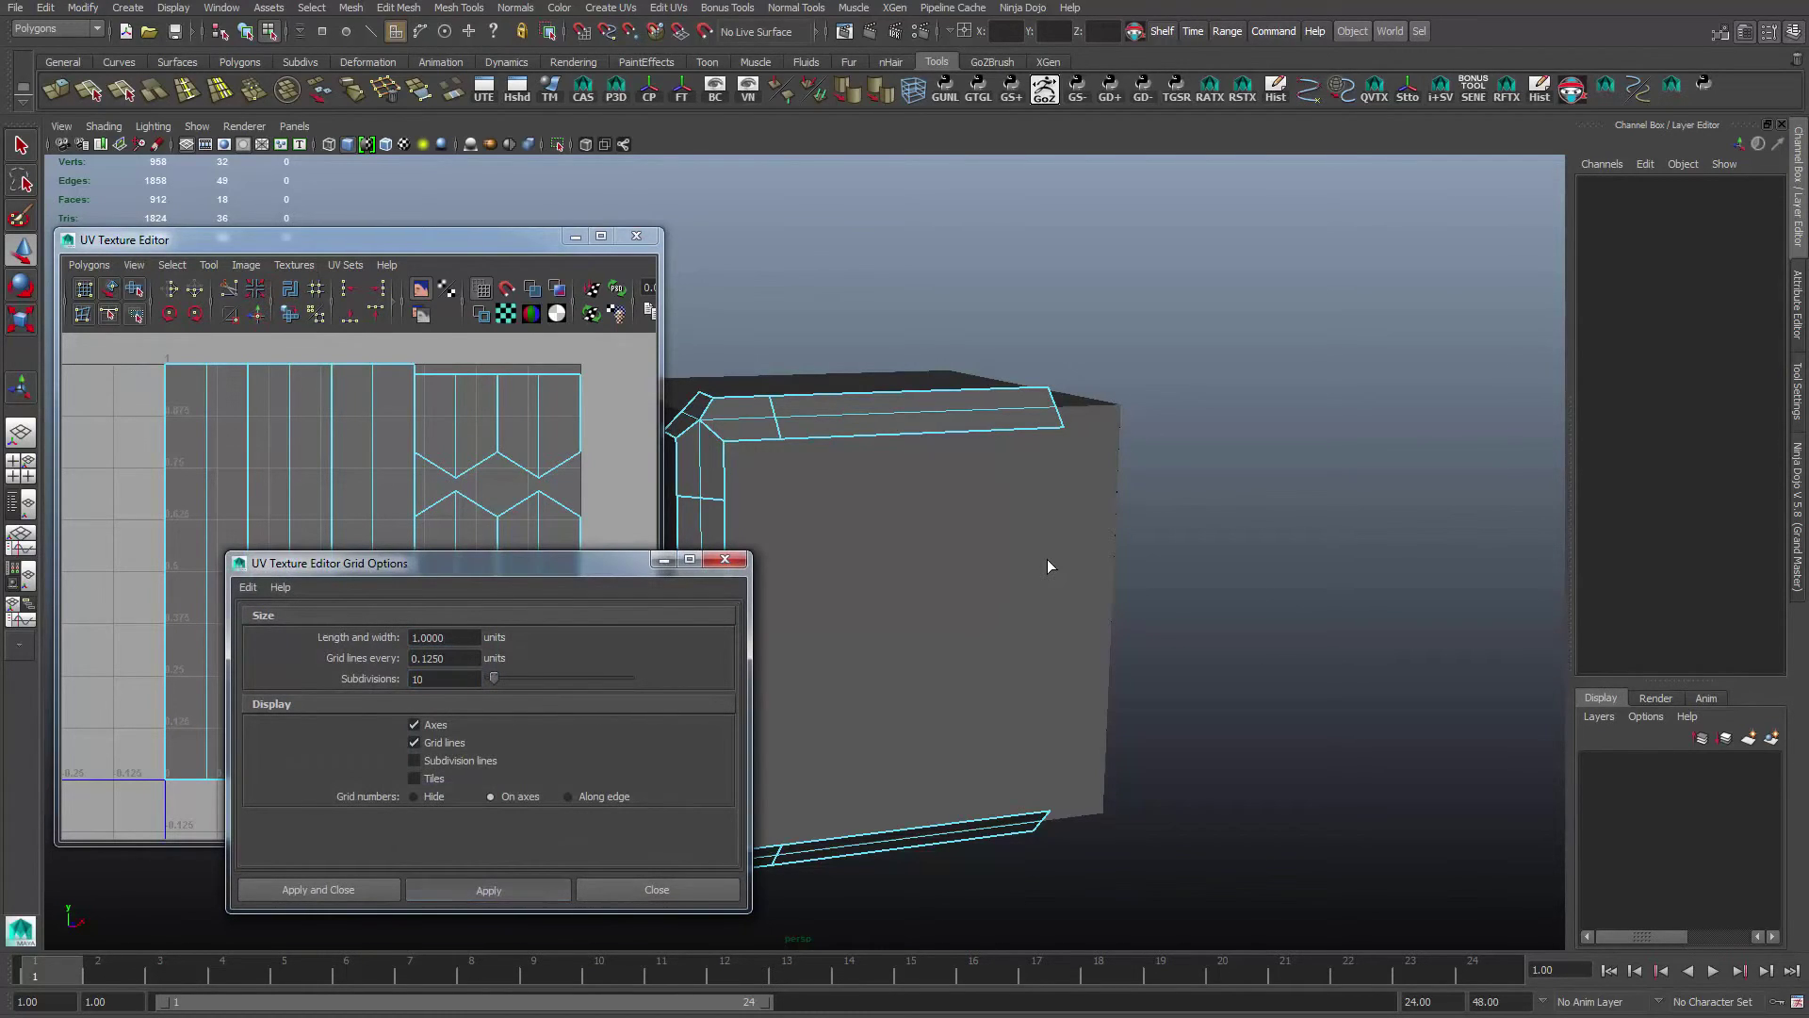
key("Return")
key("Tab")
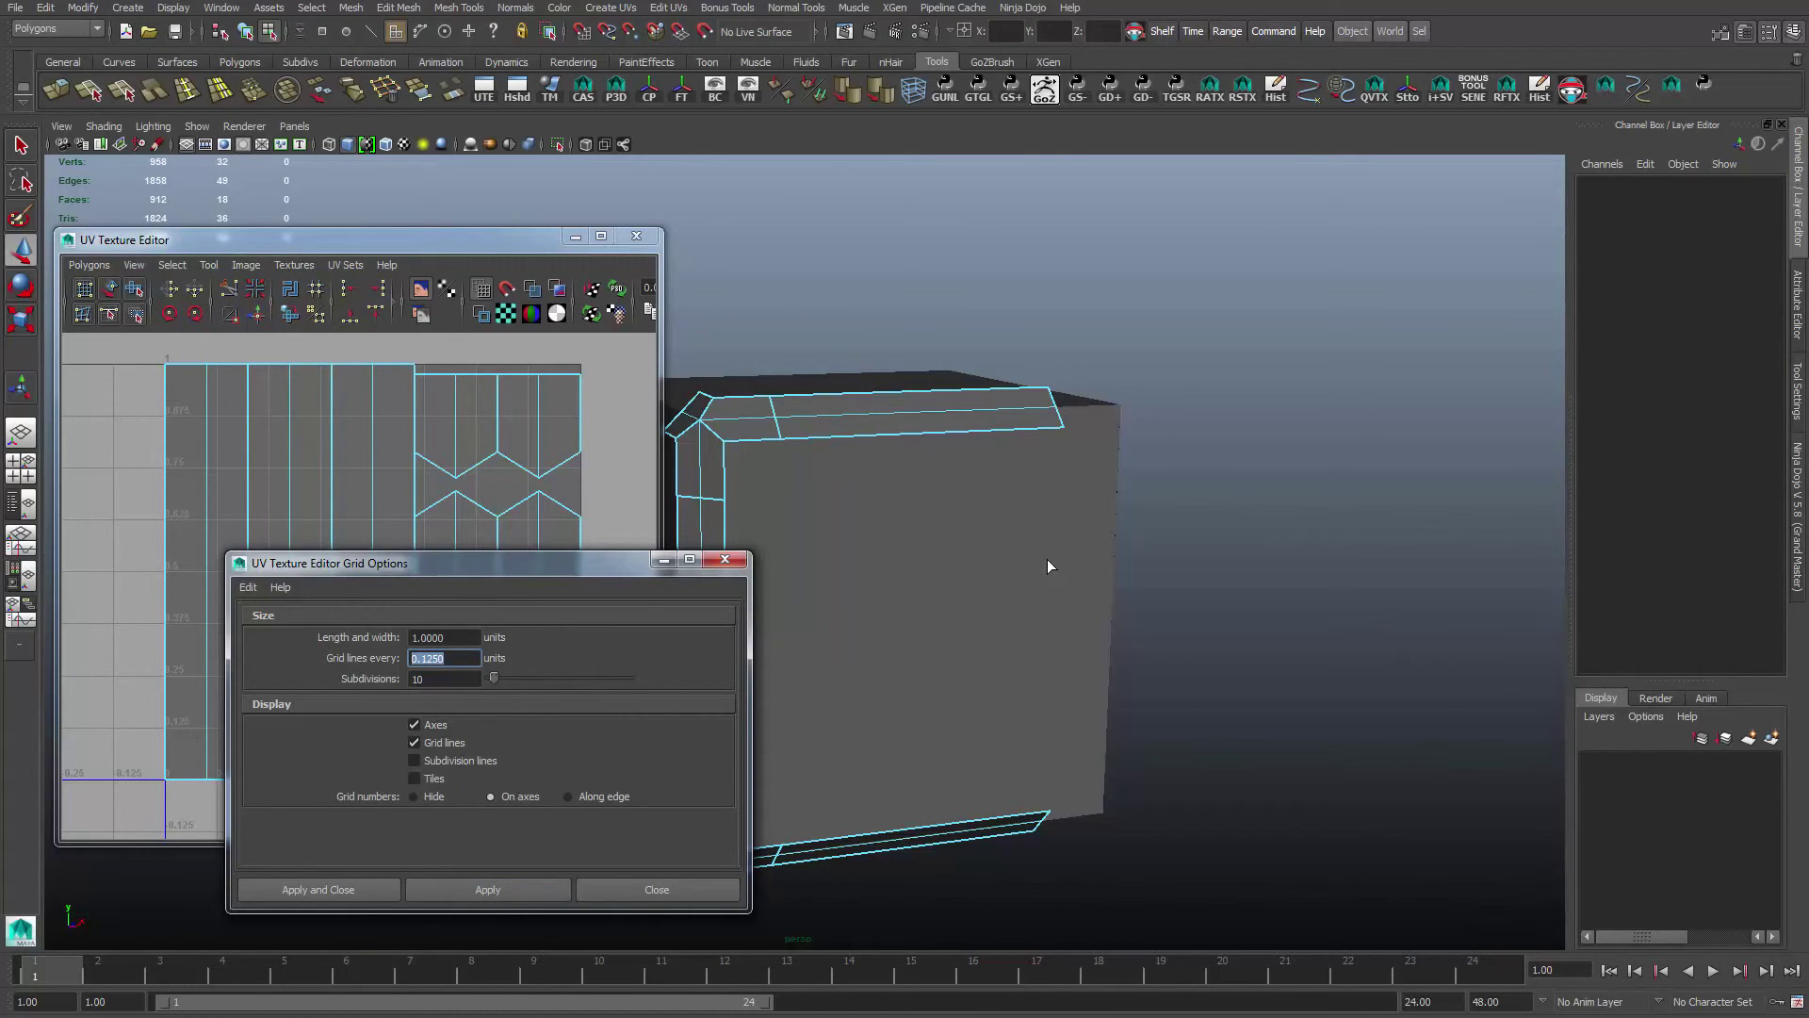
type(".2")
key("Tab")
key("Return")
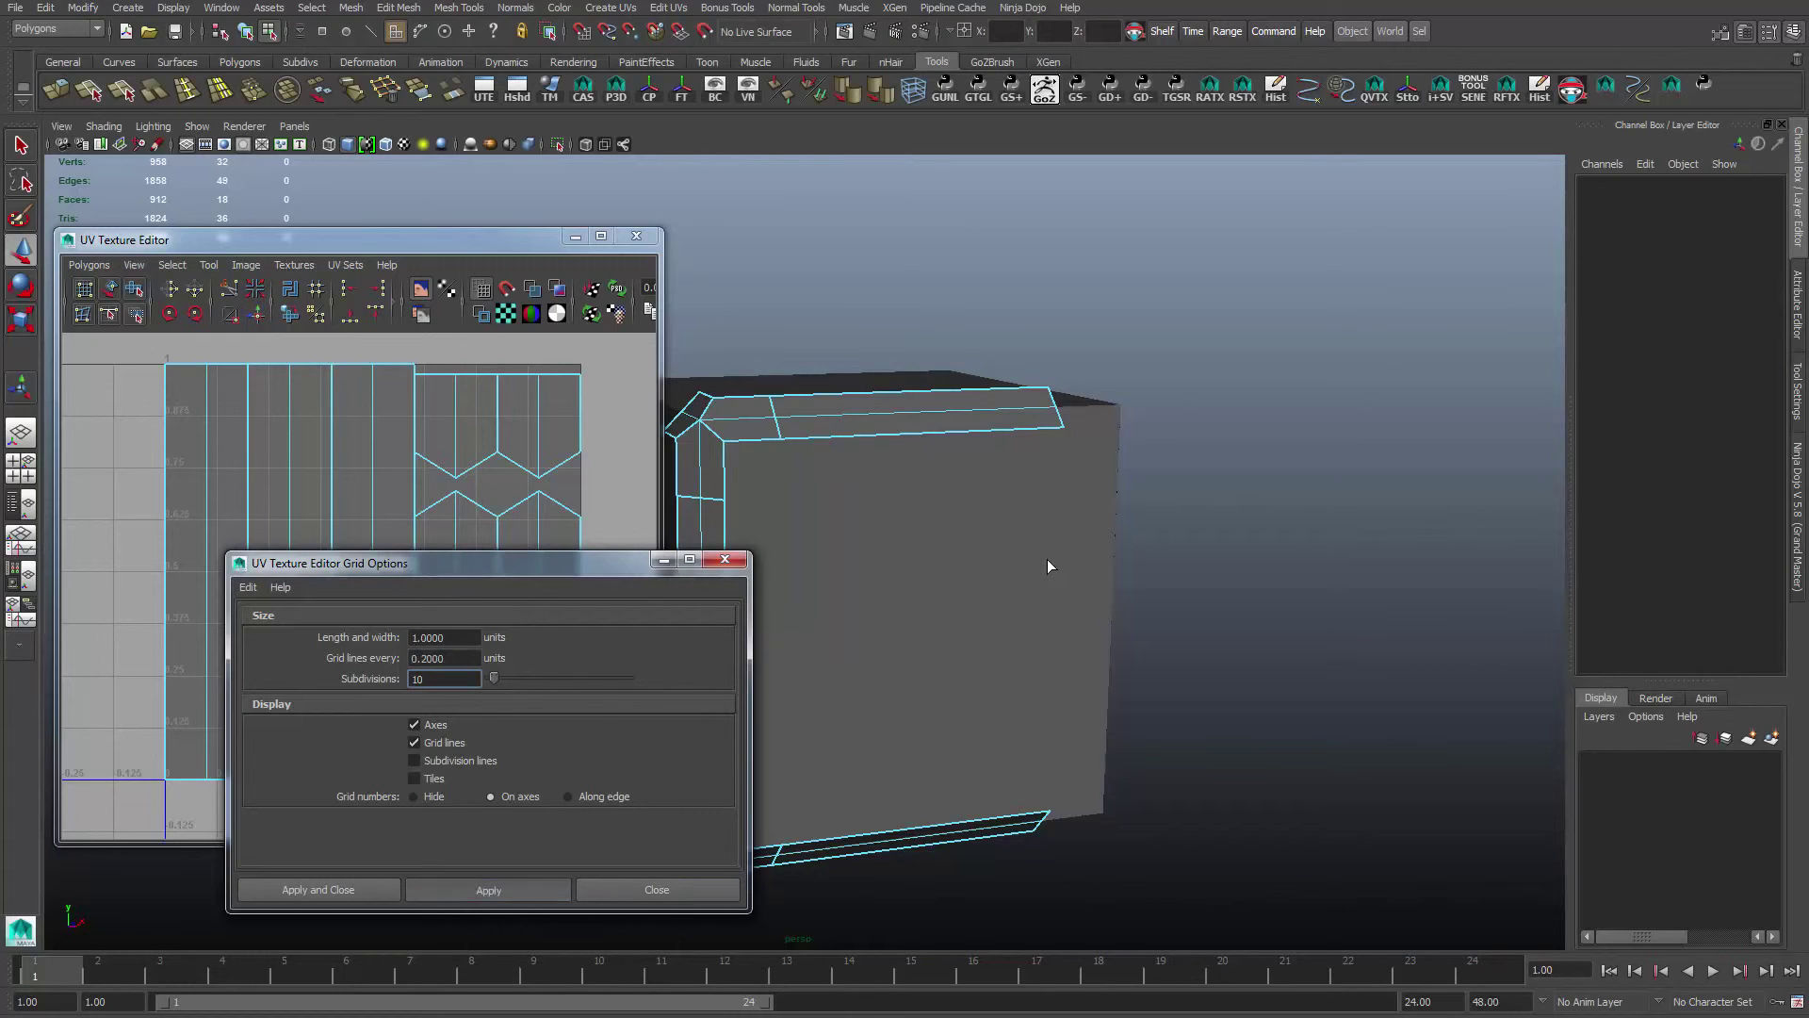
key("Escape")
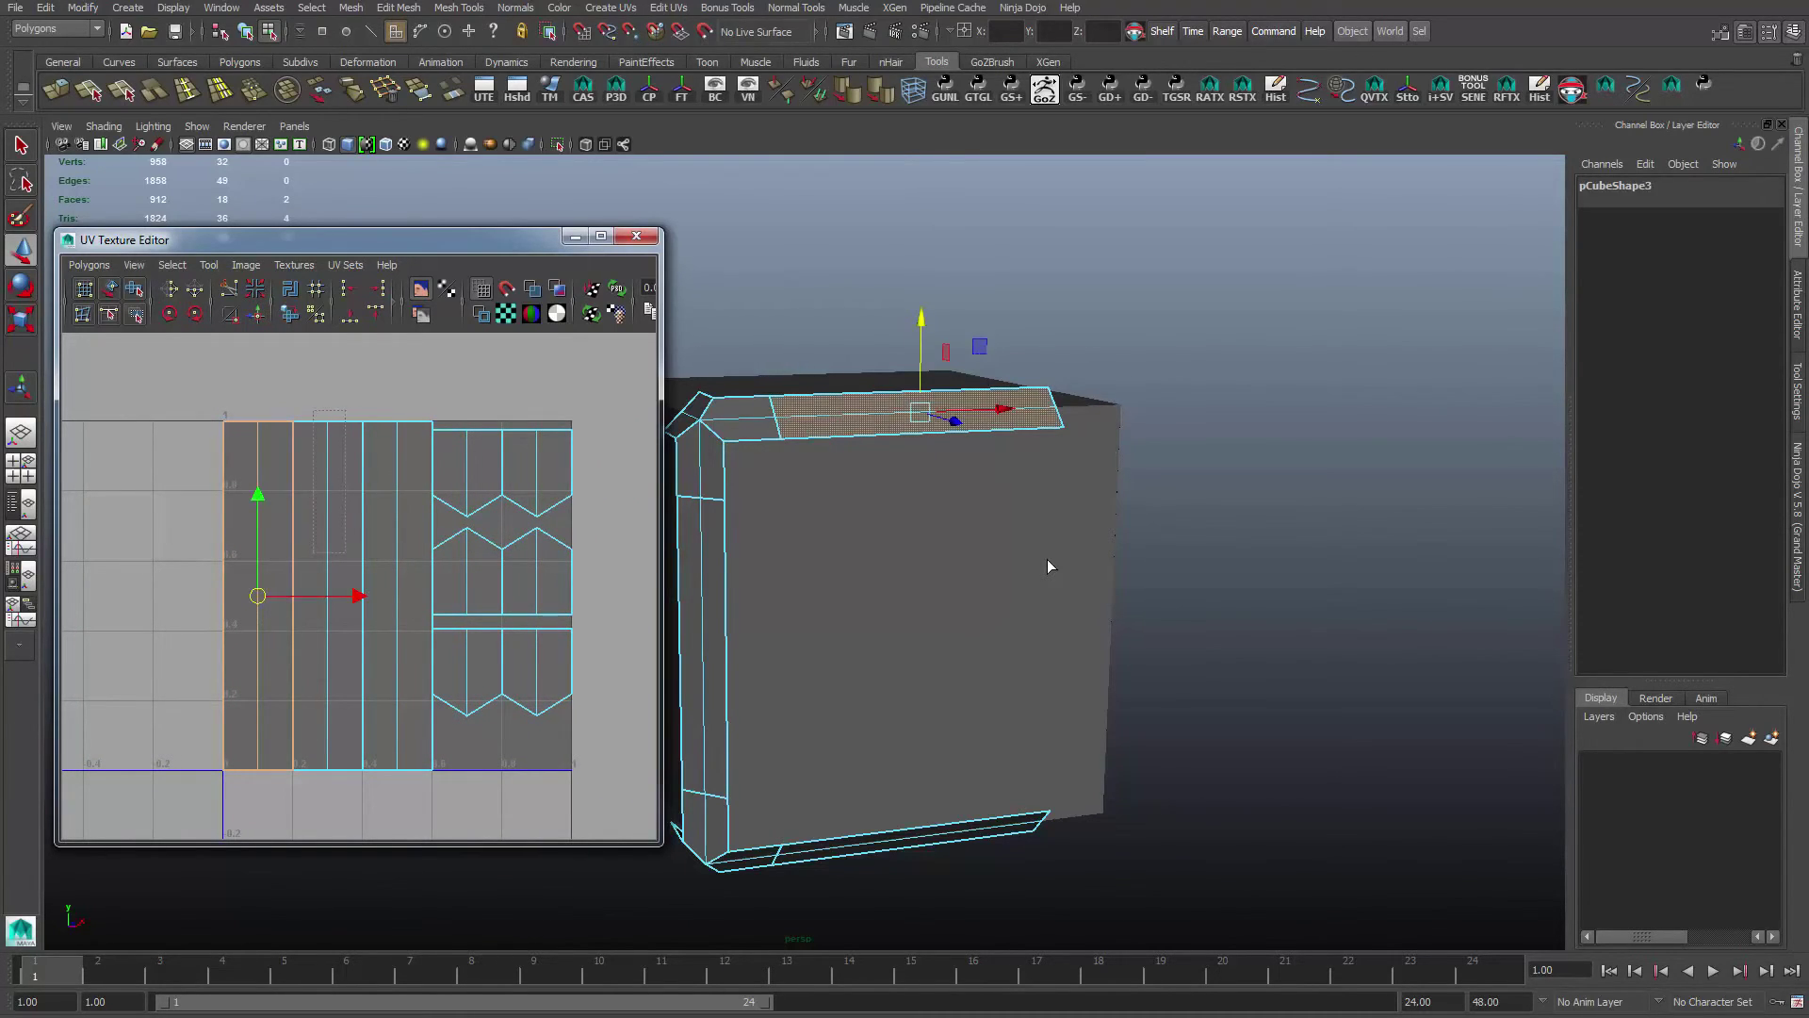
Check which bevel faces the second and third full-height UV strips map to, and examine the corner shells beside them
left_click_drag(313, 409, 346, 553)
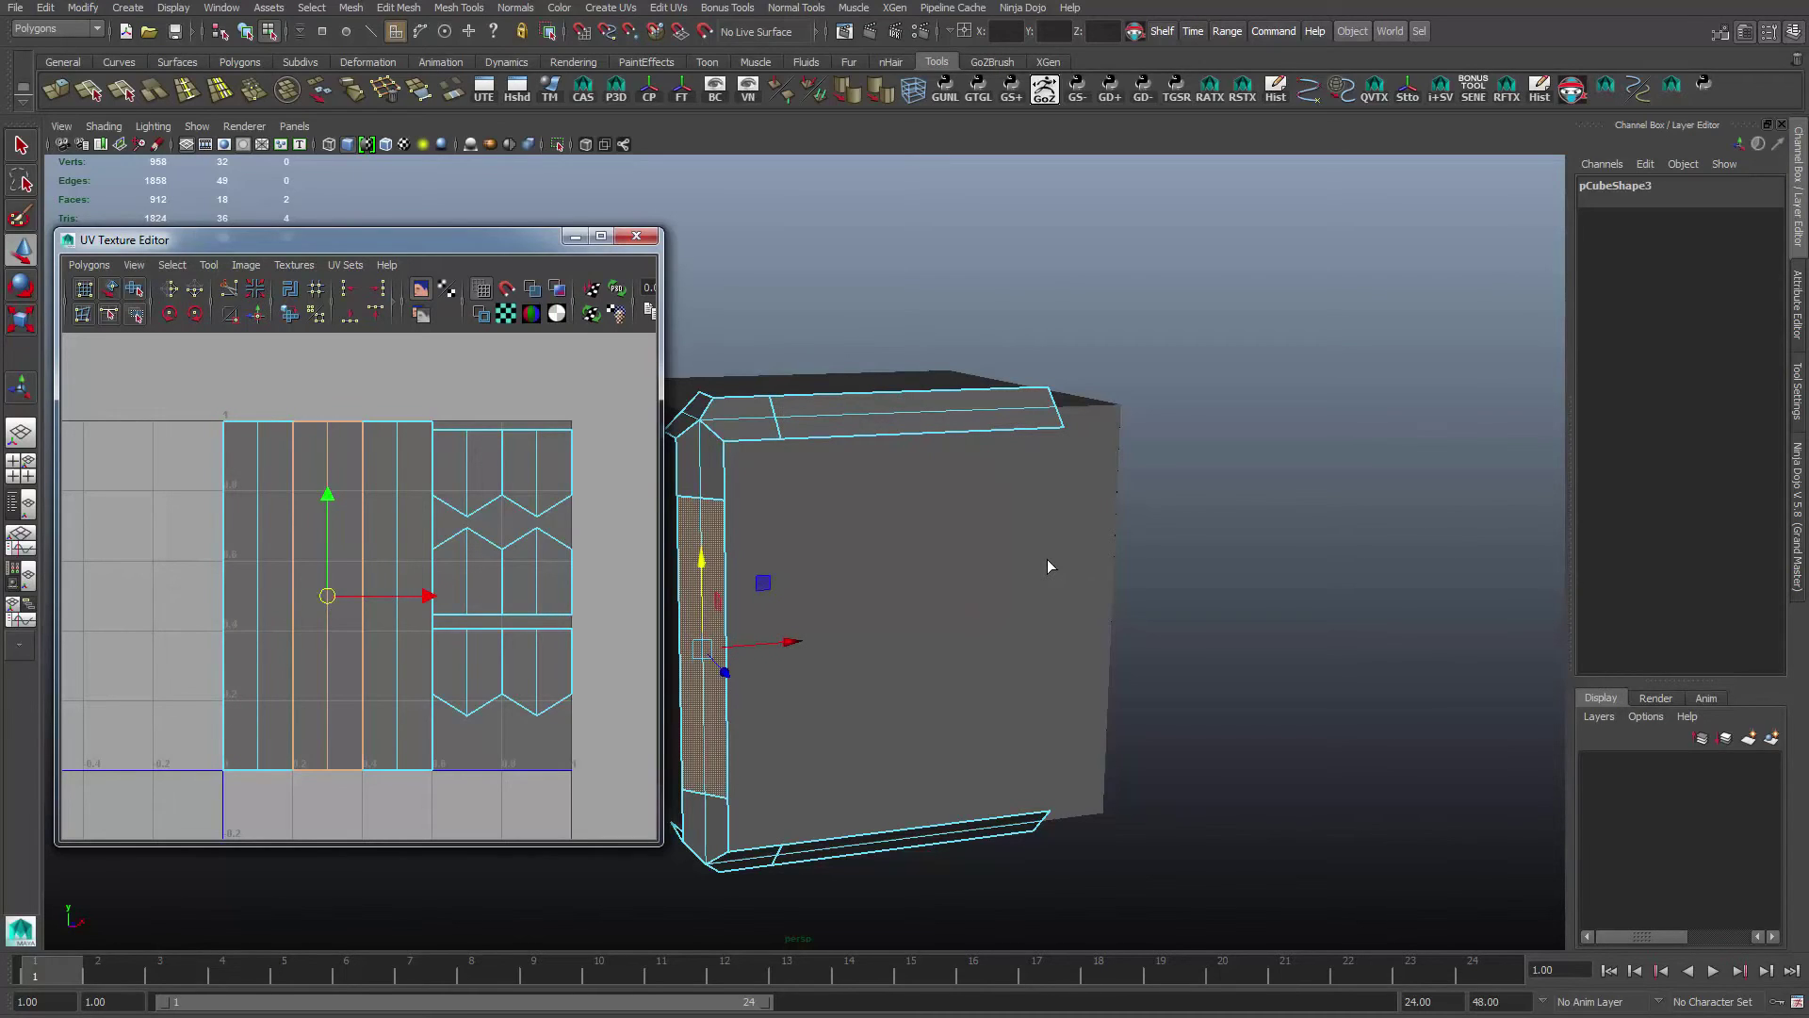
left_click_drag(382, 412, 425, 685)
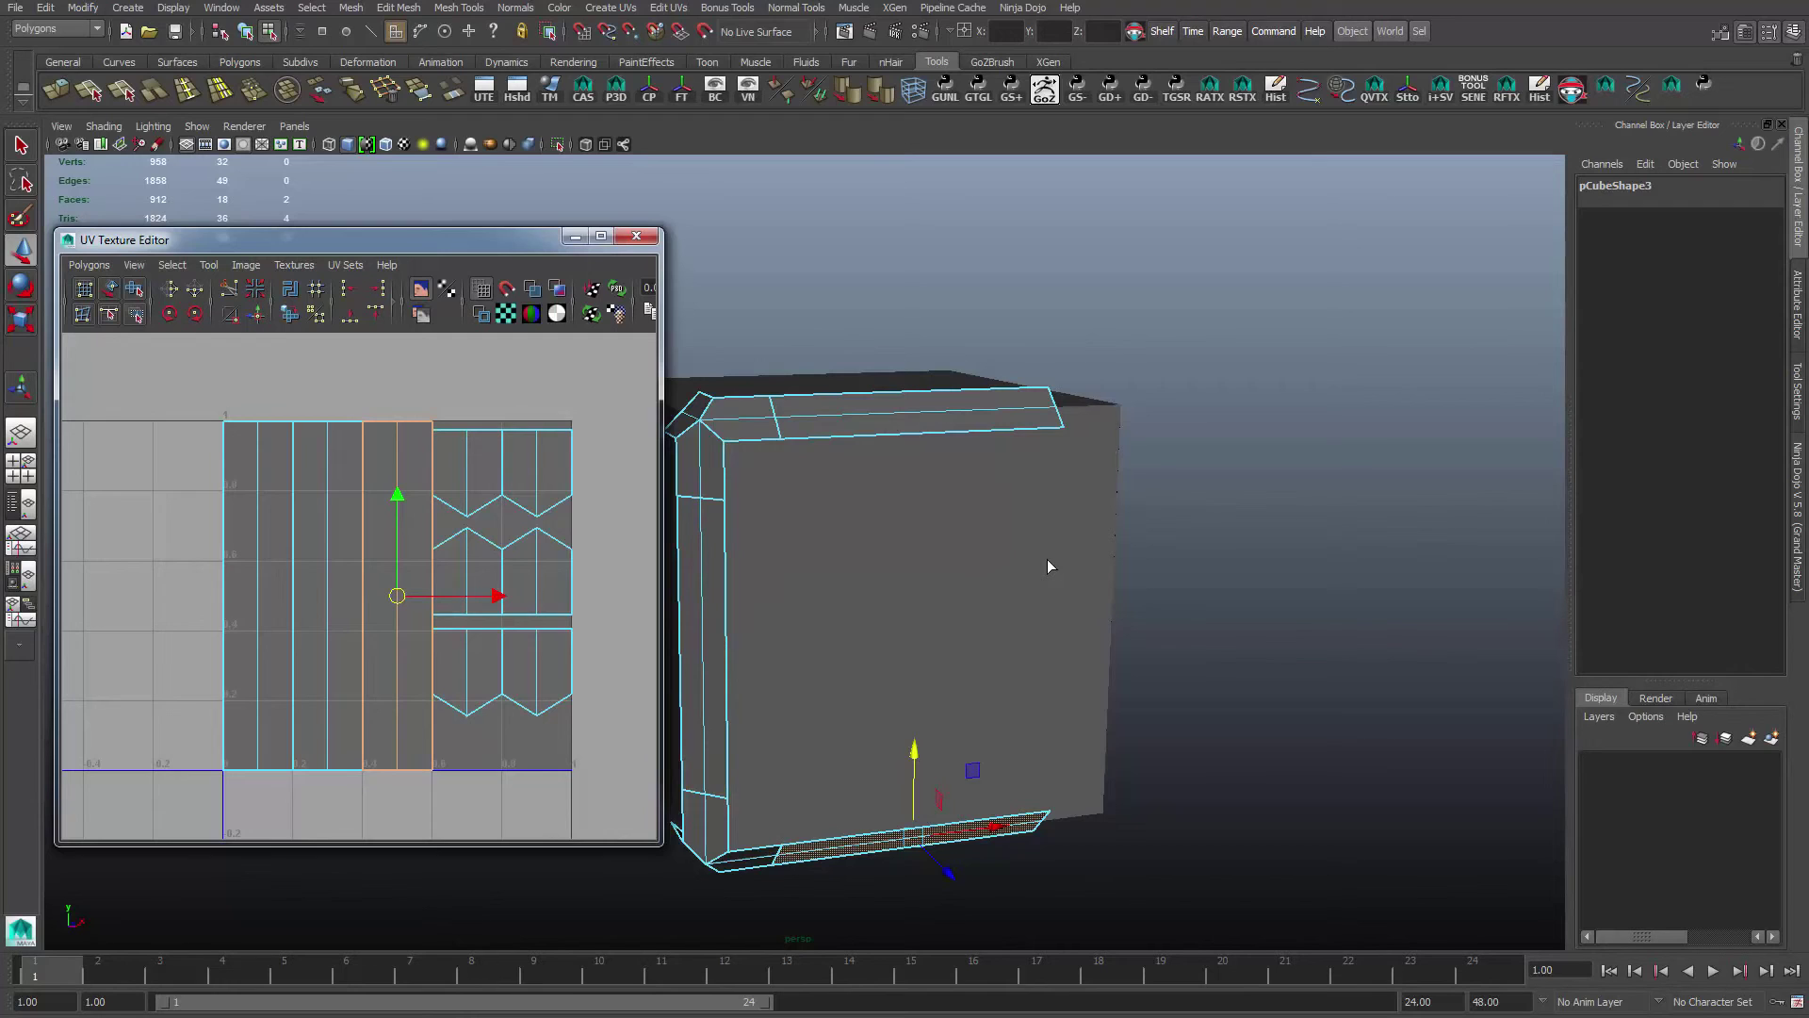
right_click_drag(359, 586, 401, 586, "alt")
middle_click_drag(402, 586, 438, 634, "alt")
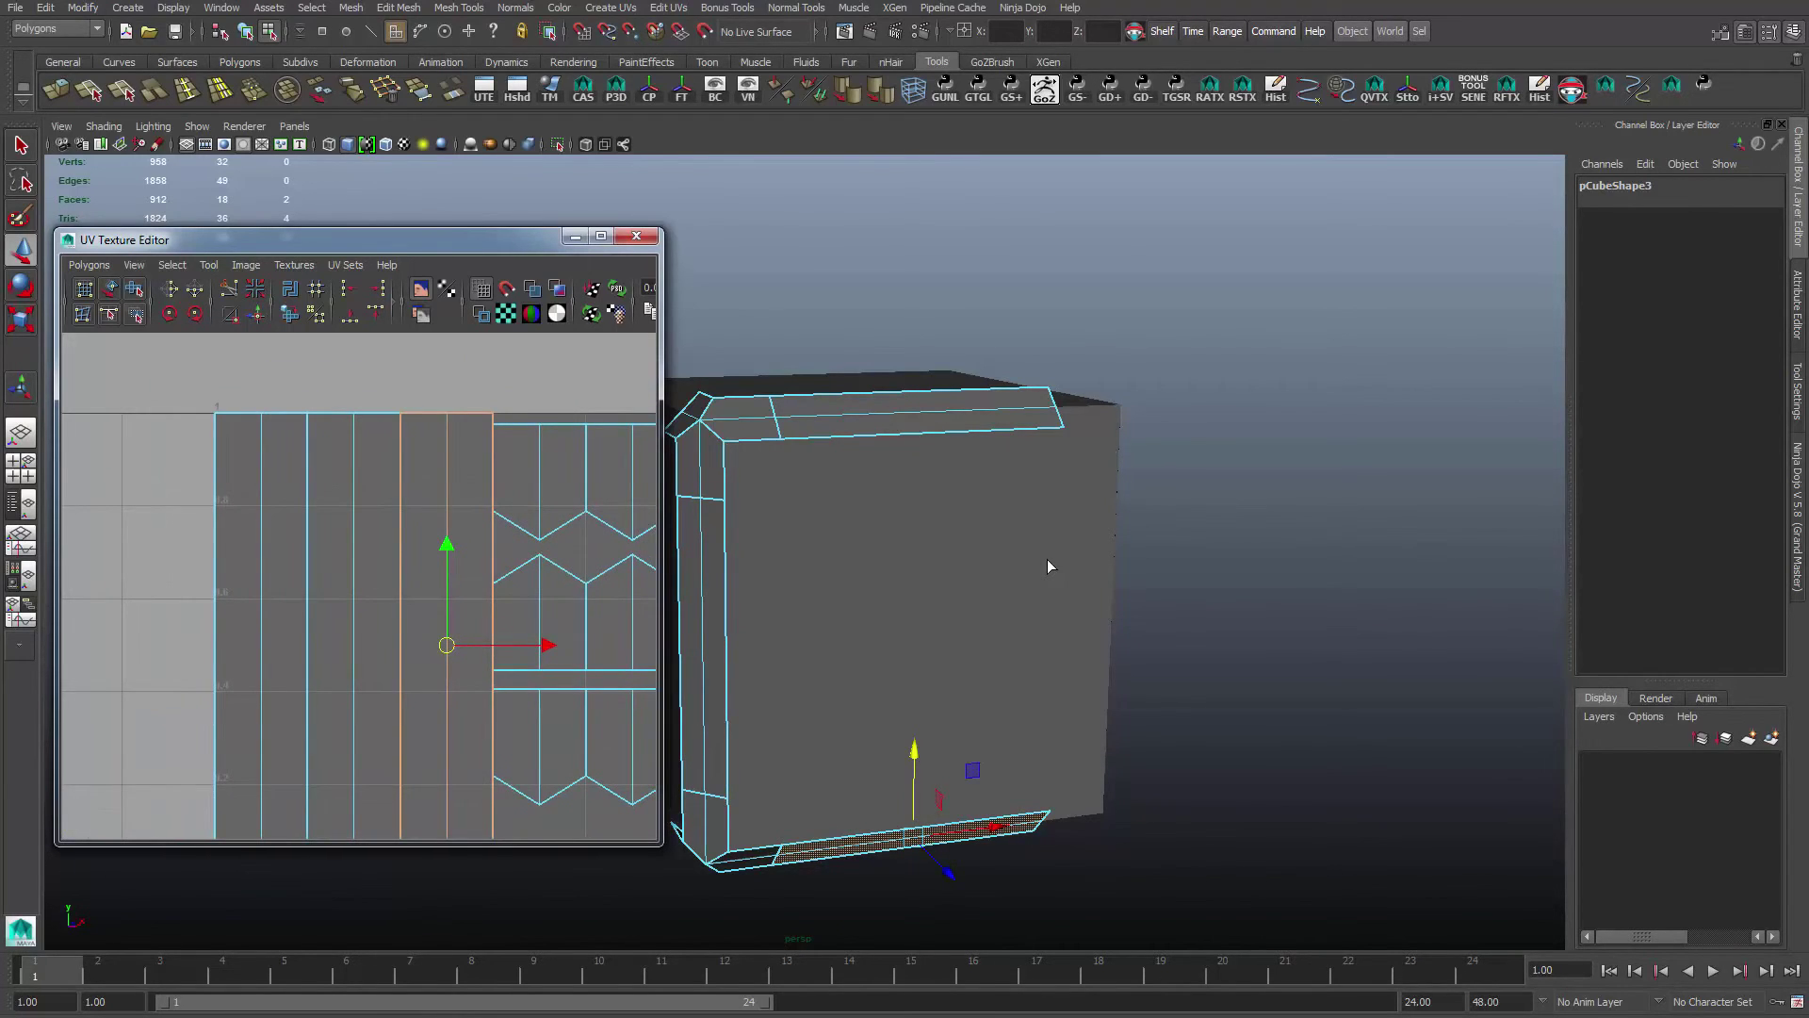
right_click_drag(359, 586, 405, 586, "alt")
middle_click_drag(406, 586, 336, 776, "alt")
right_click_drag(364, 579, 308, 580, "alt")
middle_click_drag(364, 579, 379, 480, "alt")
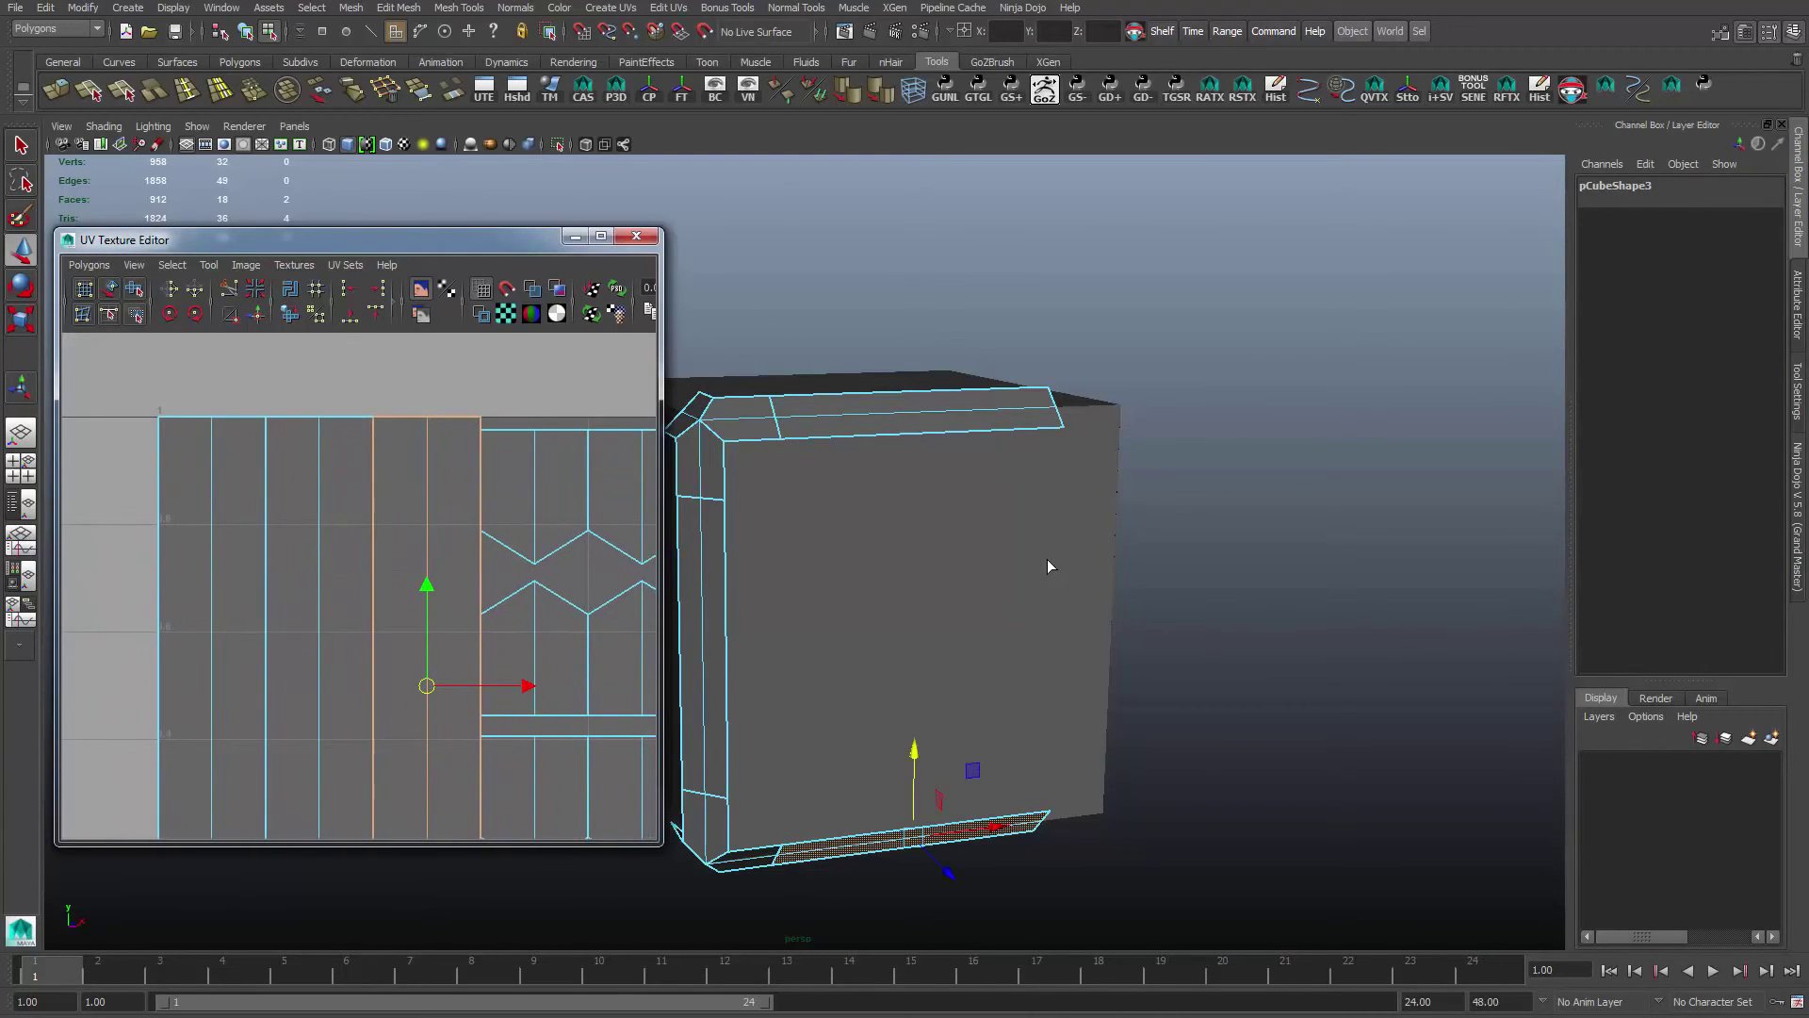
middle_click_drag(359, 587, 366, 554, "alt")
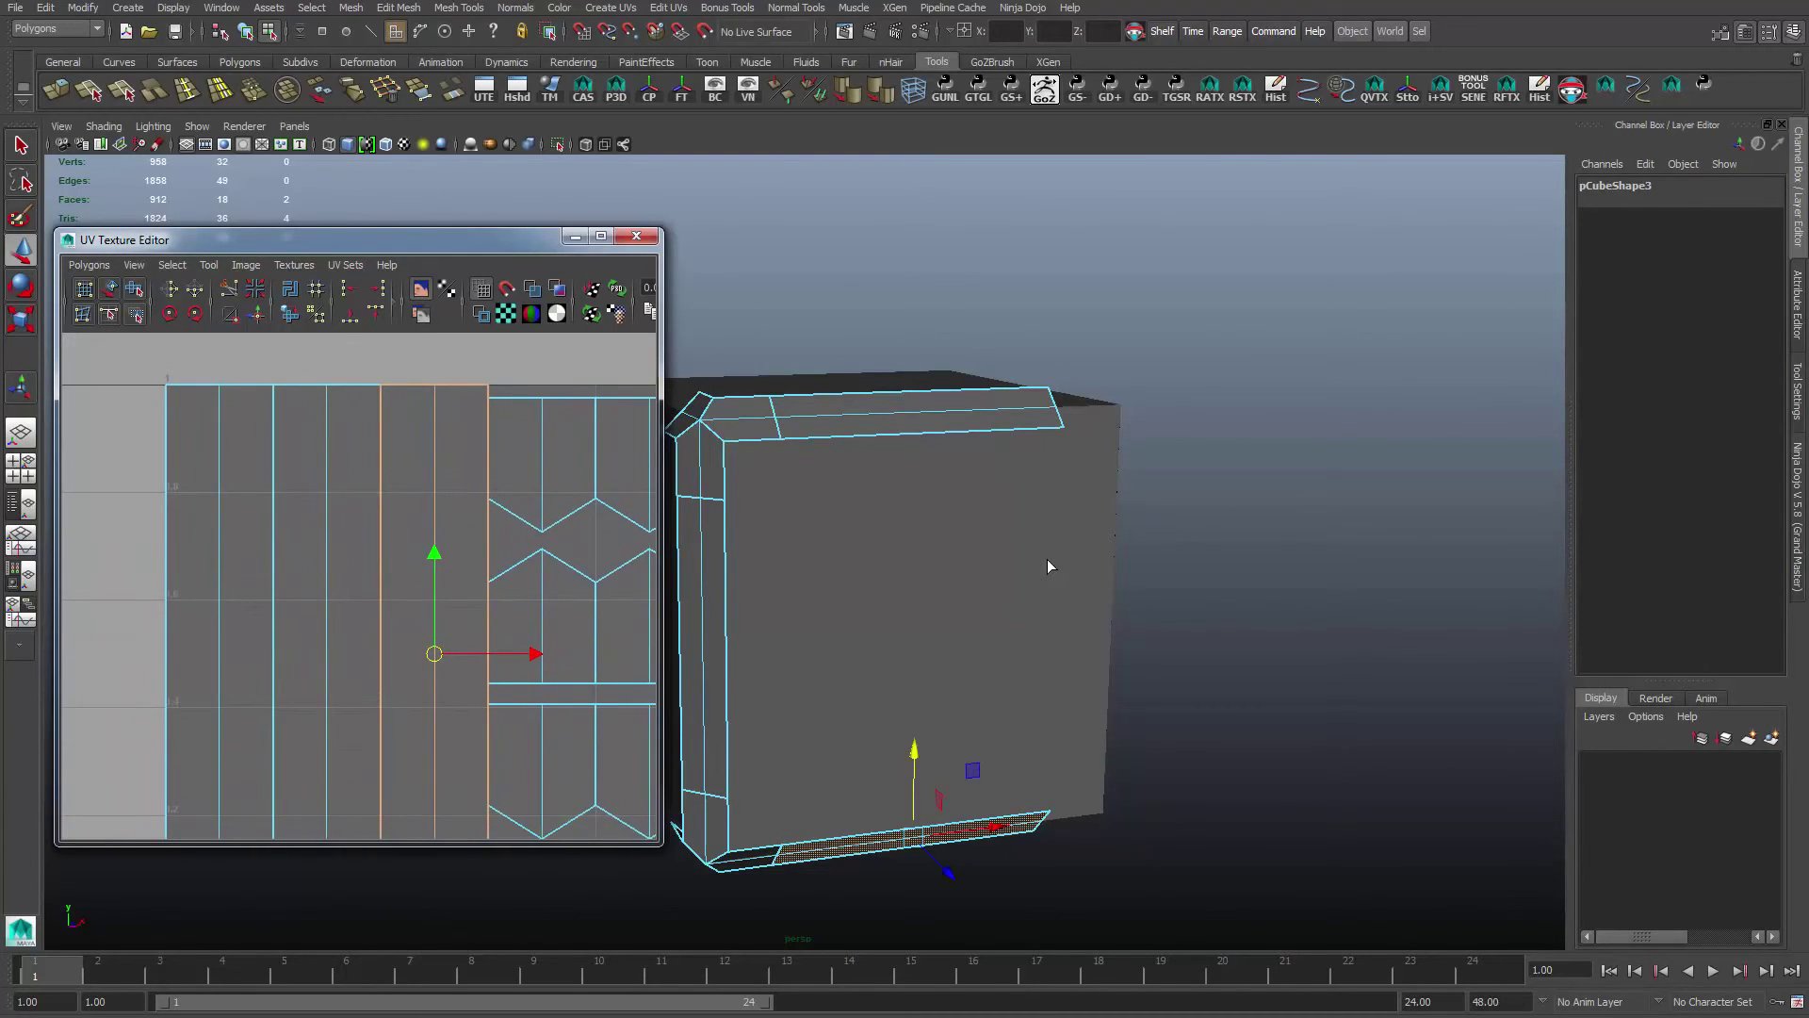
middle_click_drag(453, 617, 265, 557, "alt")
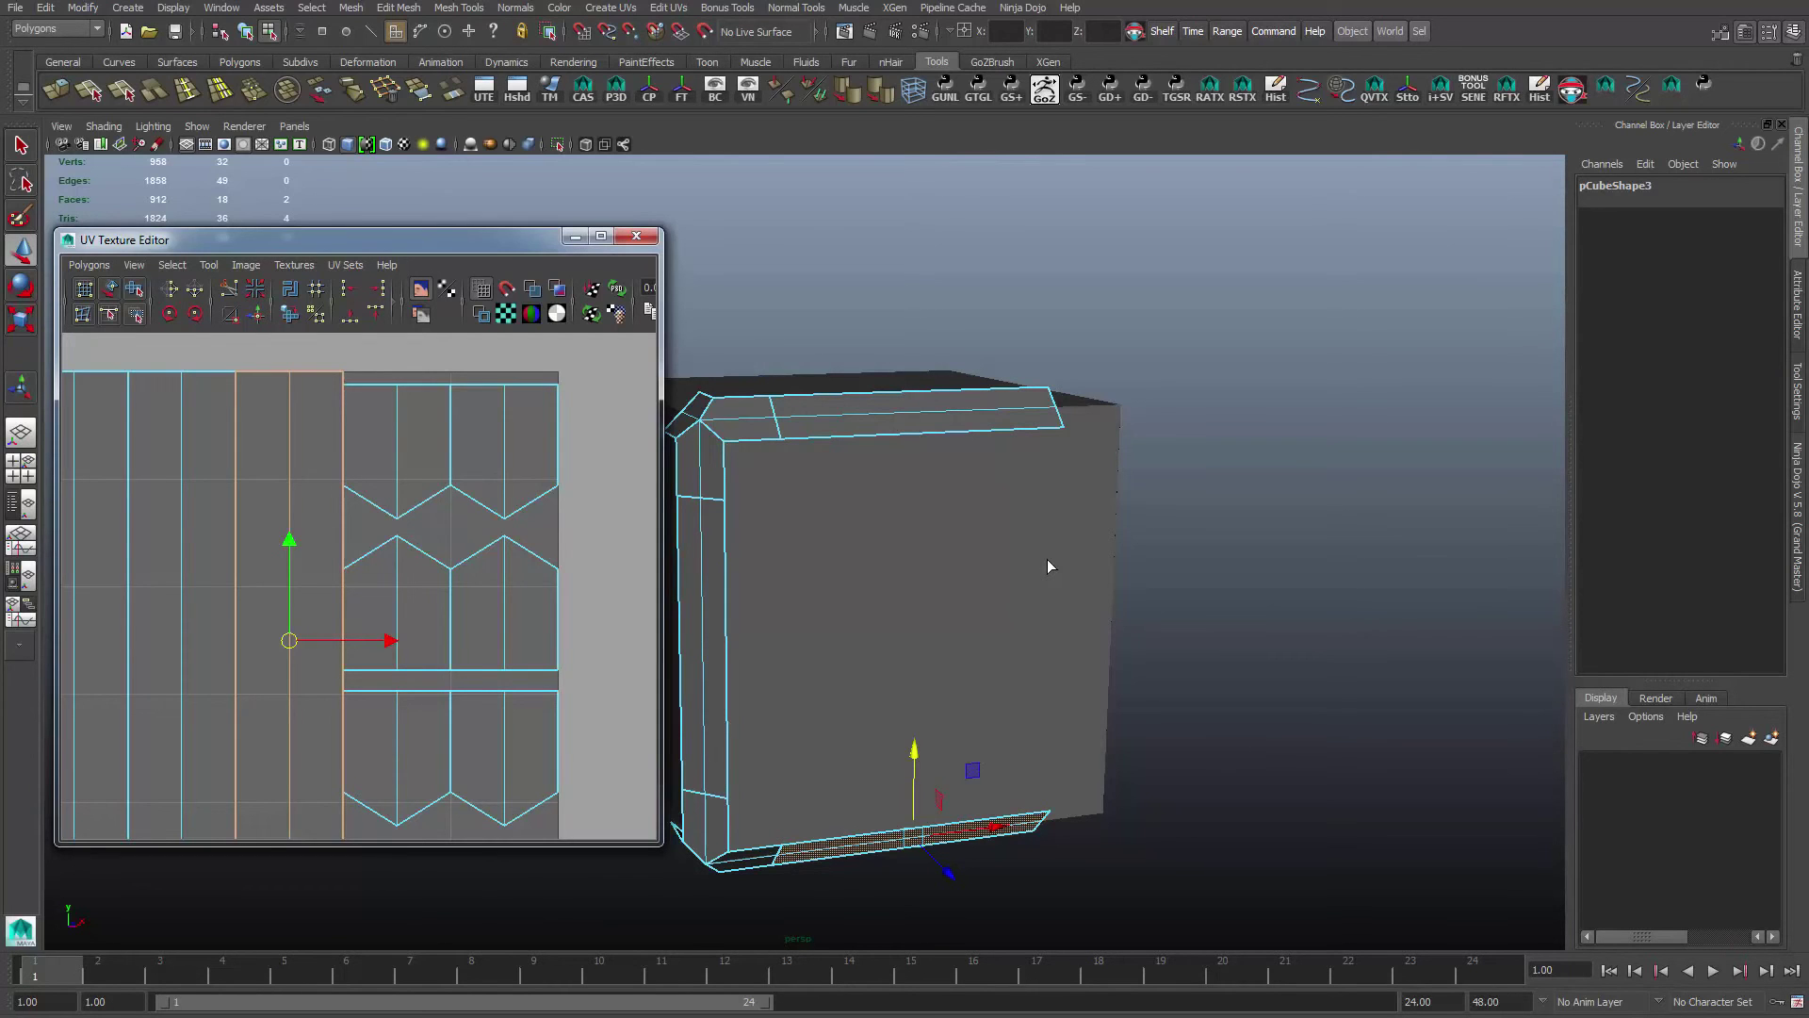
key("f")
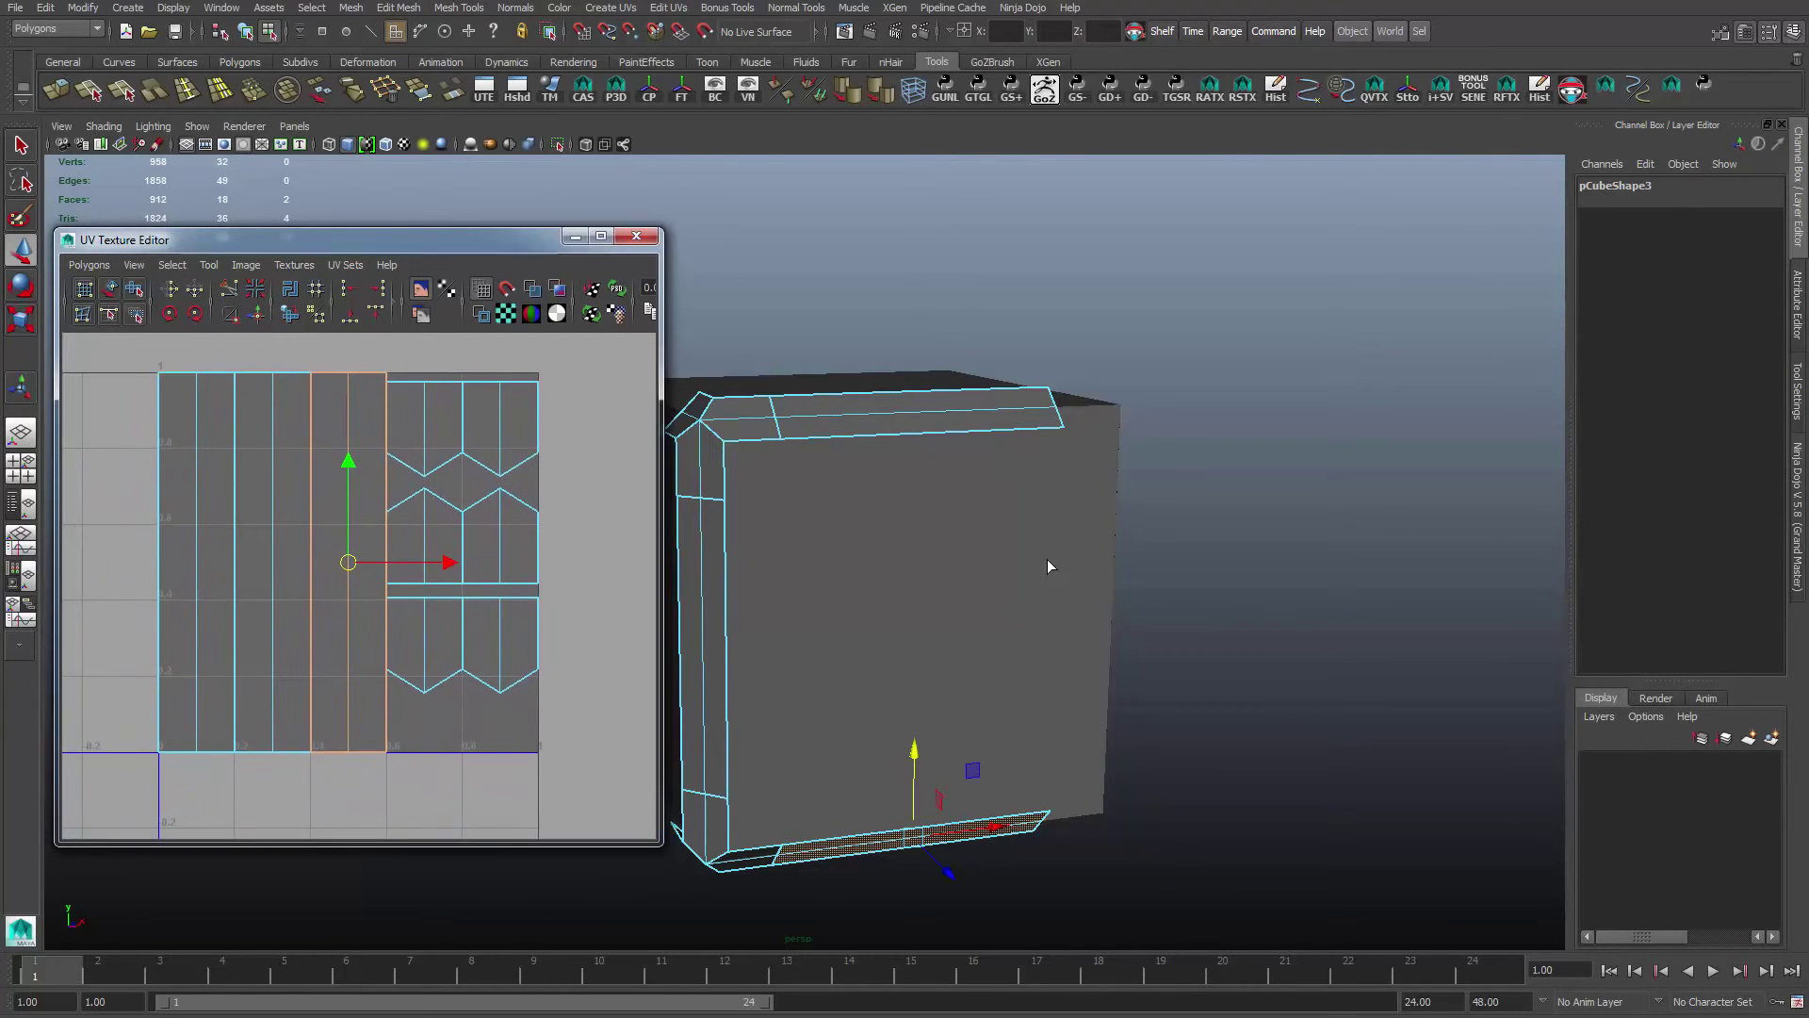
Show the hidden polySurface trim frame again and select its pieces to display their UVs
left_click_drag(1048, 560, 1048, 560, "alt")
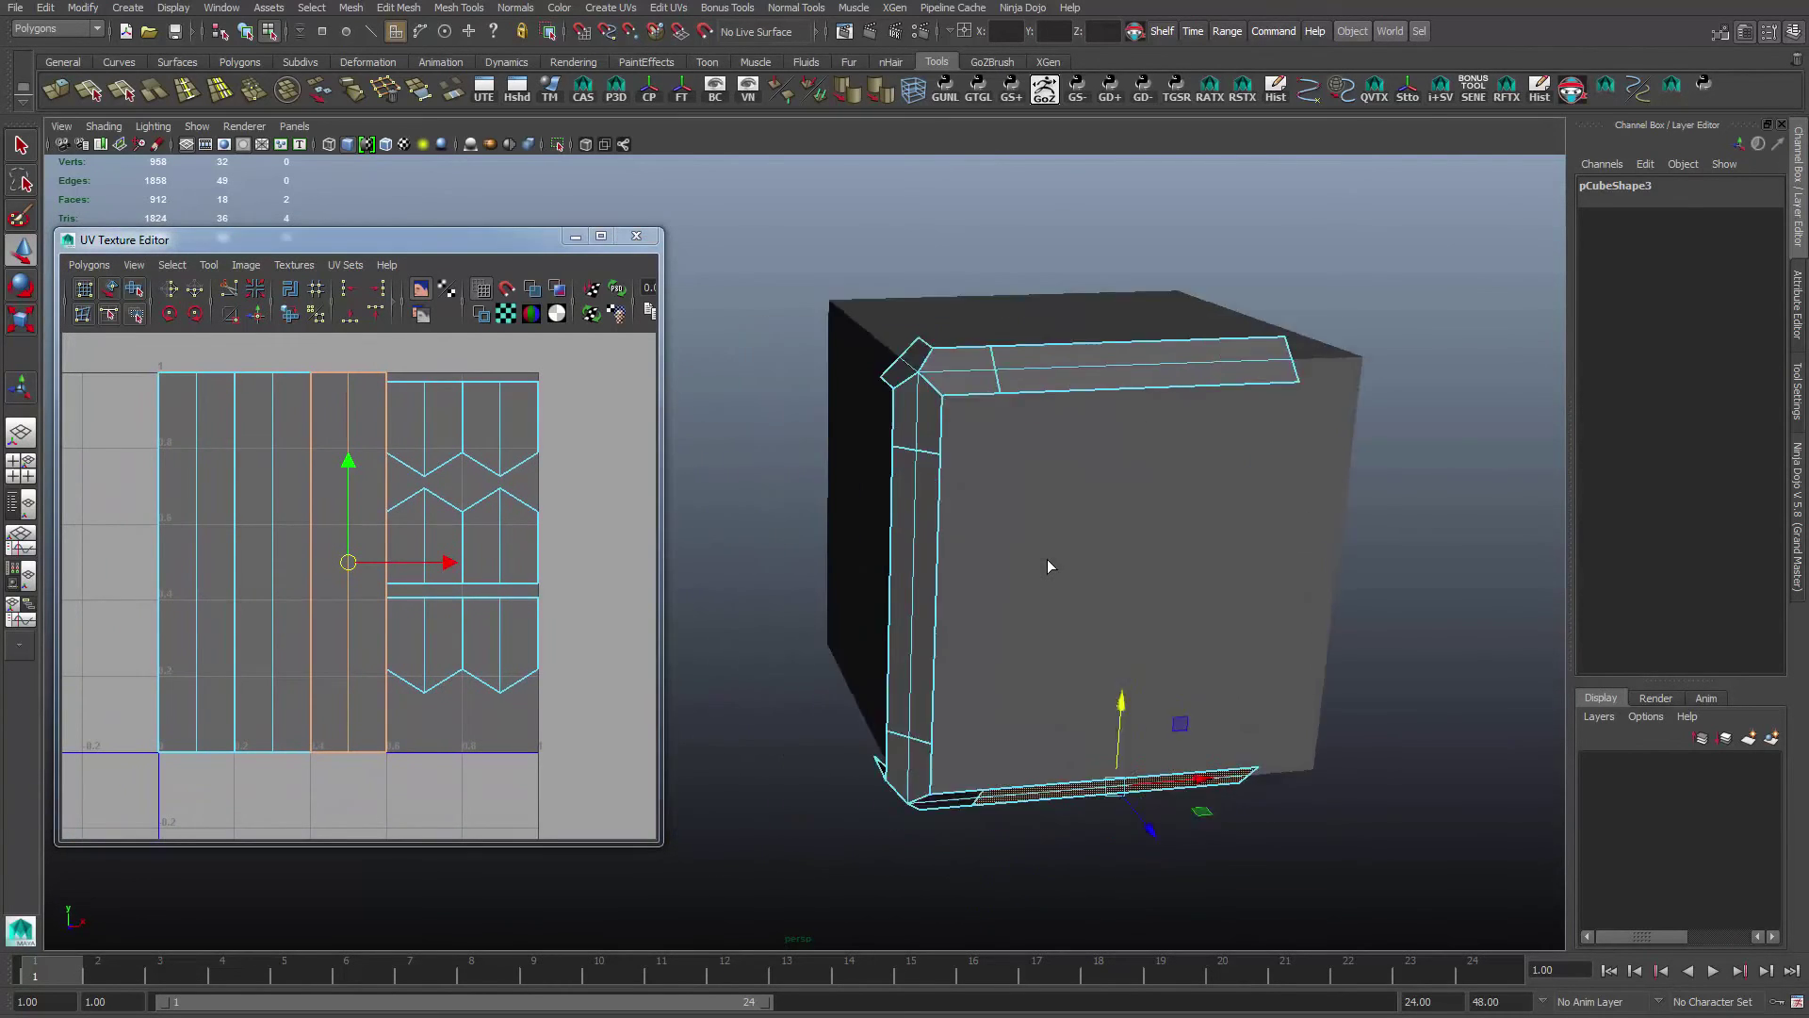
right_click_drag(1047, 566, 1047, 567, "alt")
middle_click_drag(1048, 567, 1048, 566, "alt")
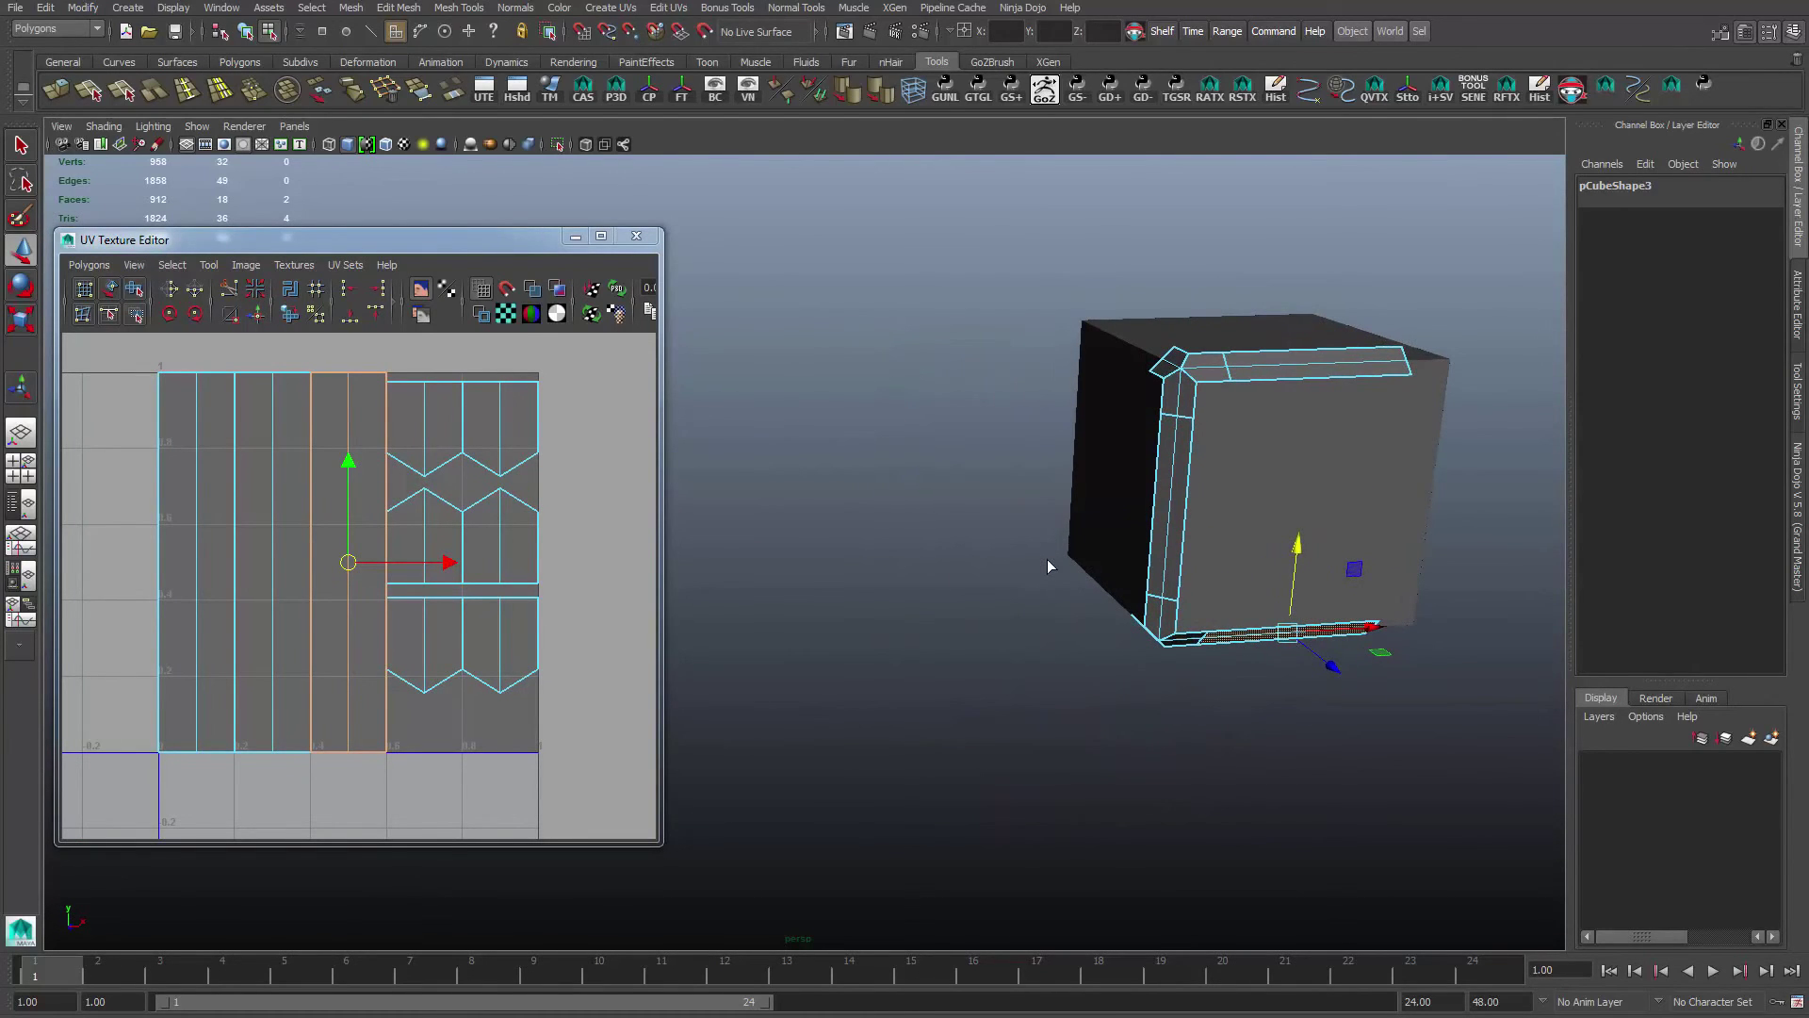
key("ctrl+shift+h")
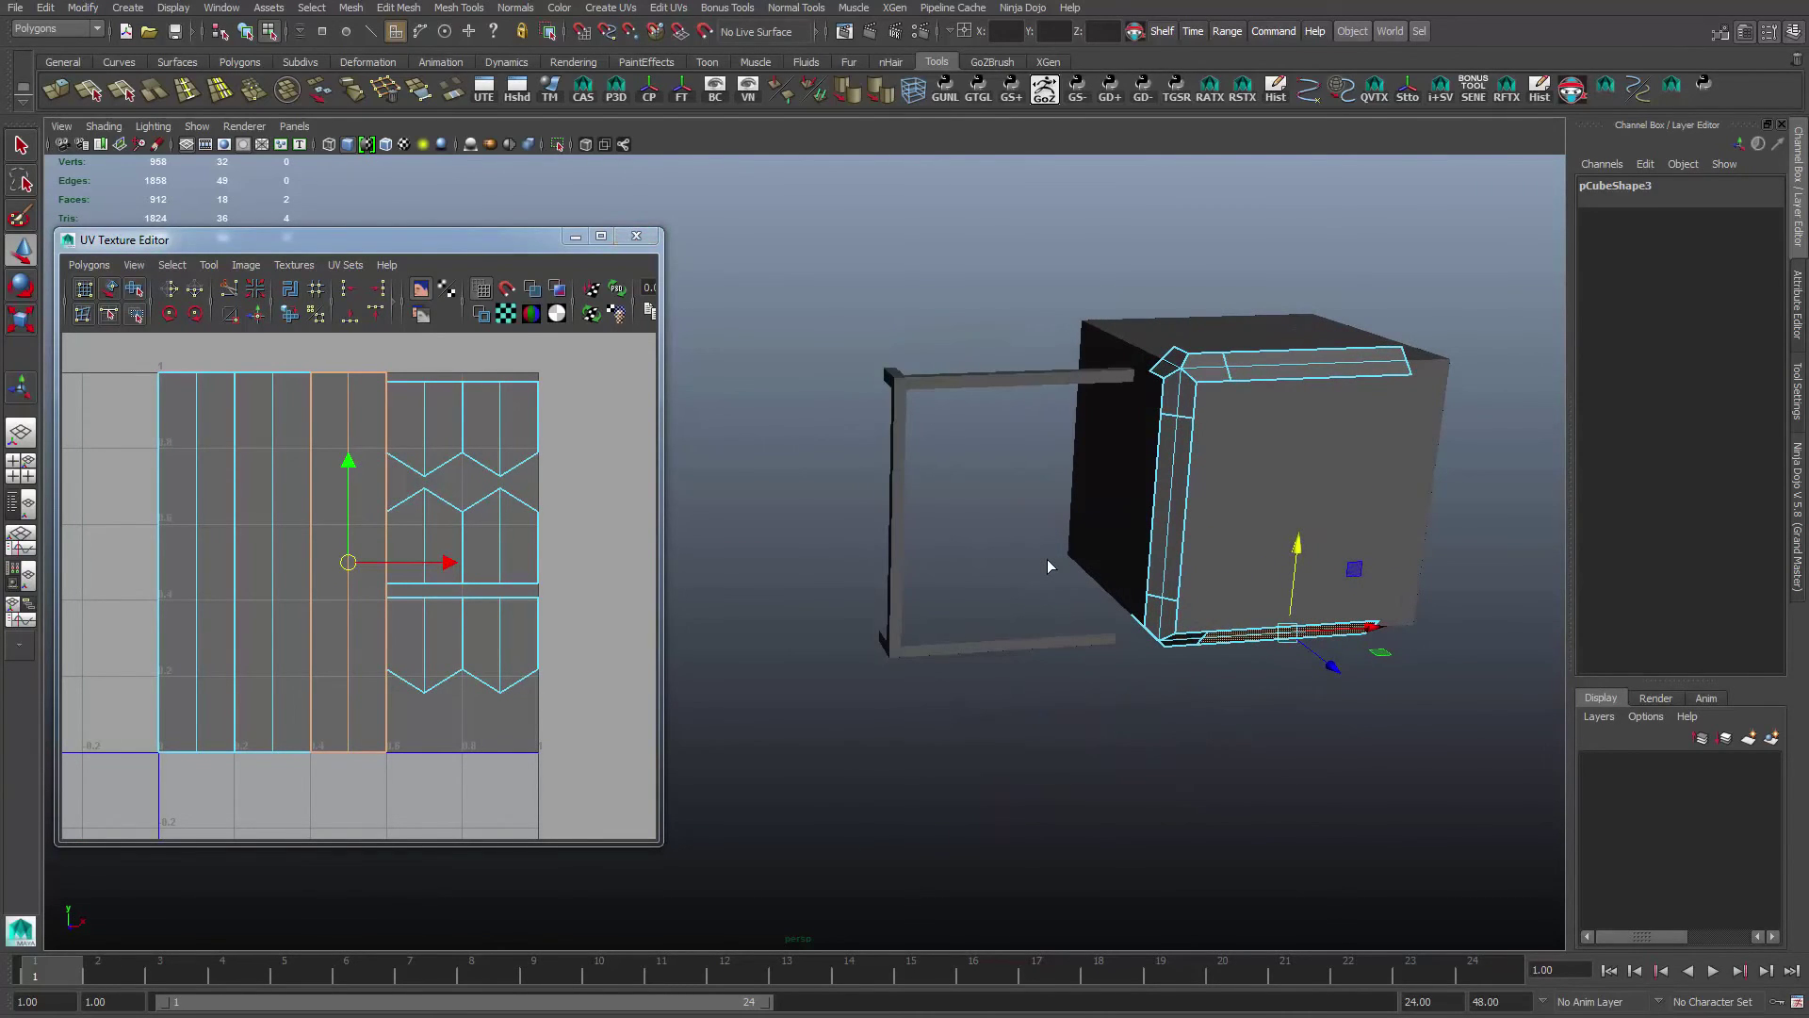
left_click_drag(852, 341, 948, 670)
middle_click_drag(1049, 565, 1048, 565, "alt")
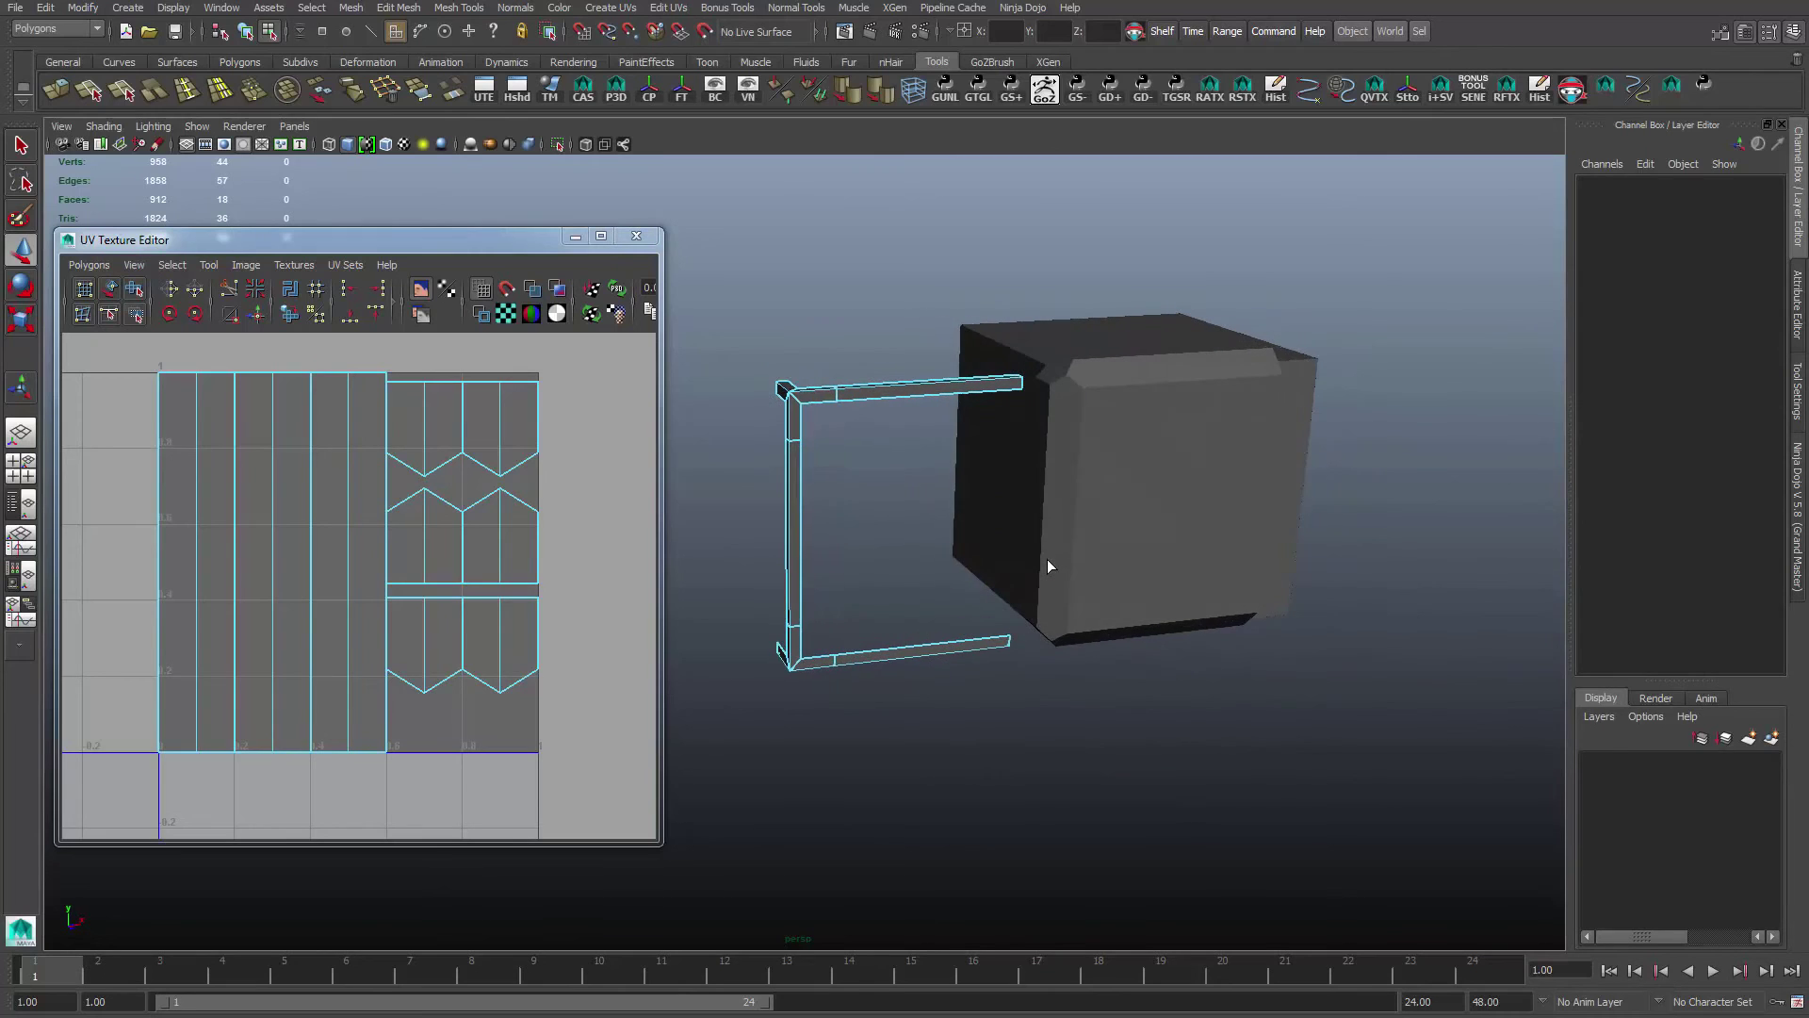
left_click_drag(826, 396, 798, 391, "alt")
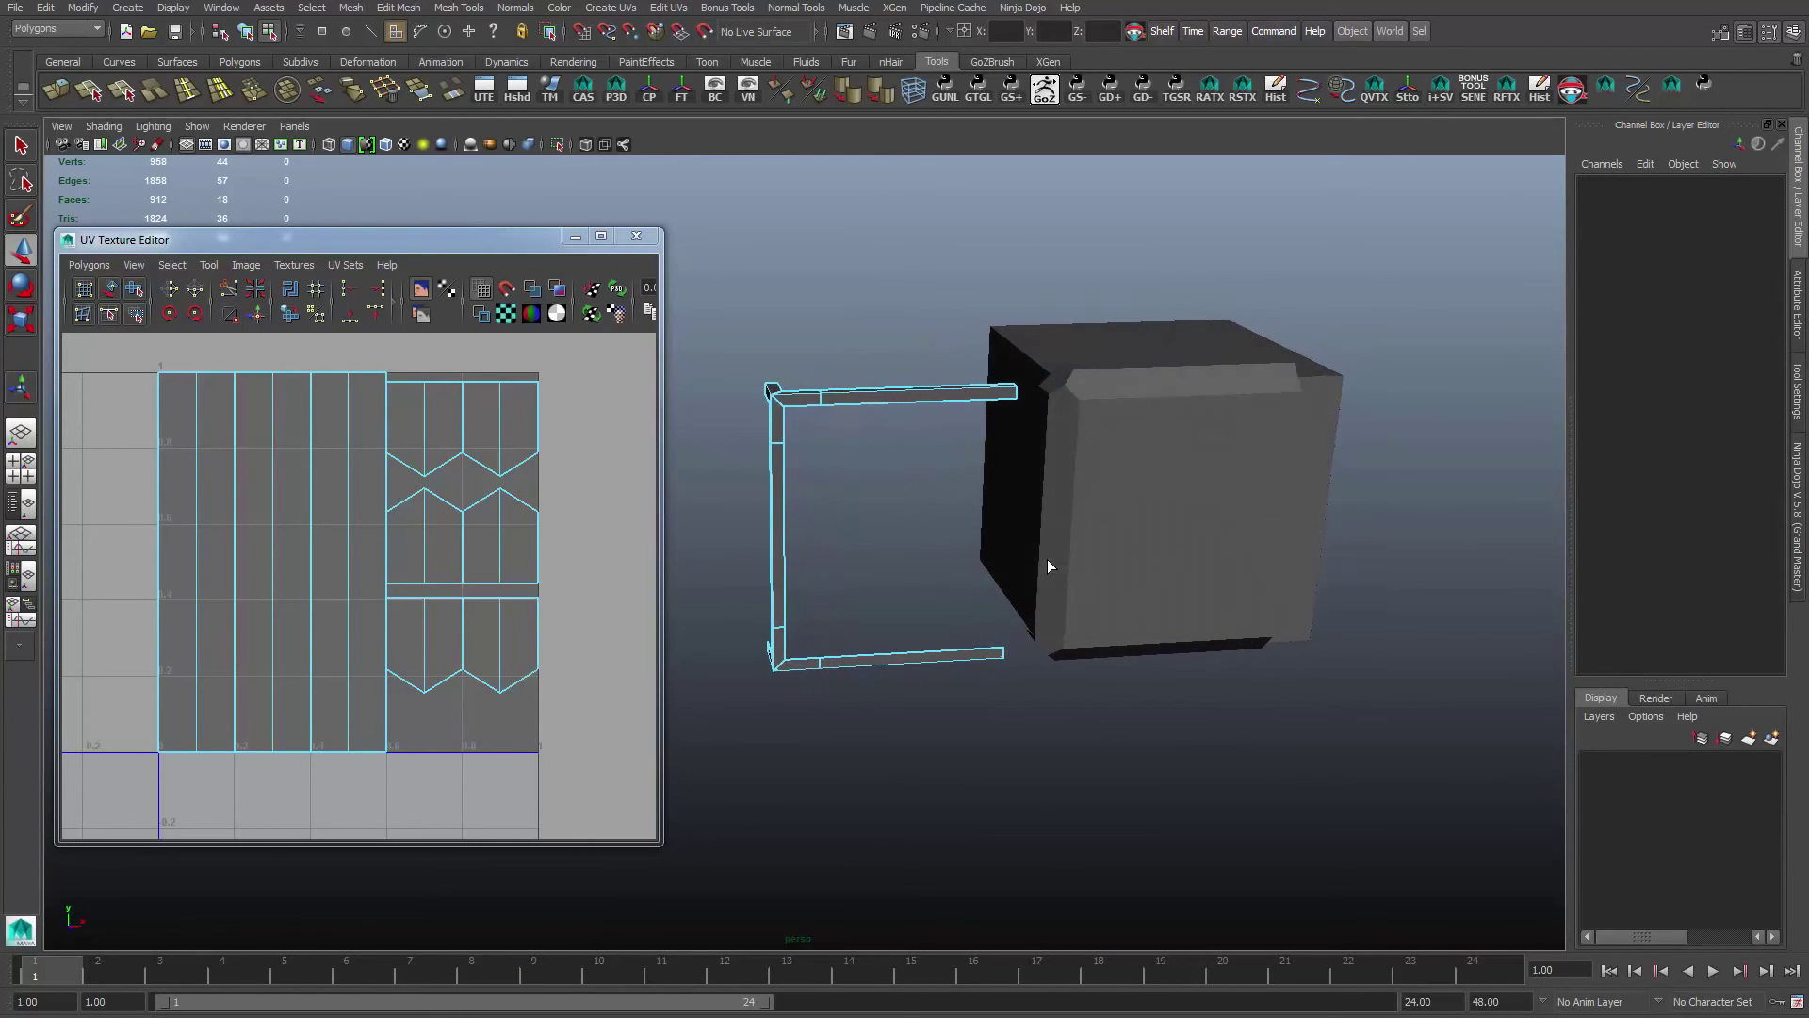
Return to object selection and select the trim frame's upper corner piece
right_click_drag(798, 391, 877, 344)
left_click(877, 344)
left_click(778, 395)
right_click_drag(1049, 566, 1159, 565, "alt")
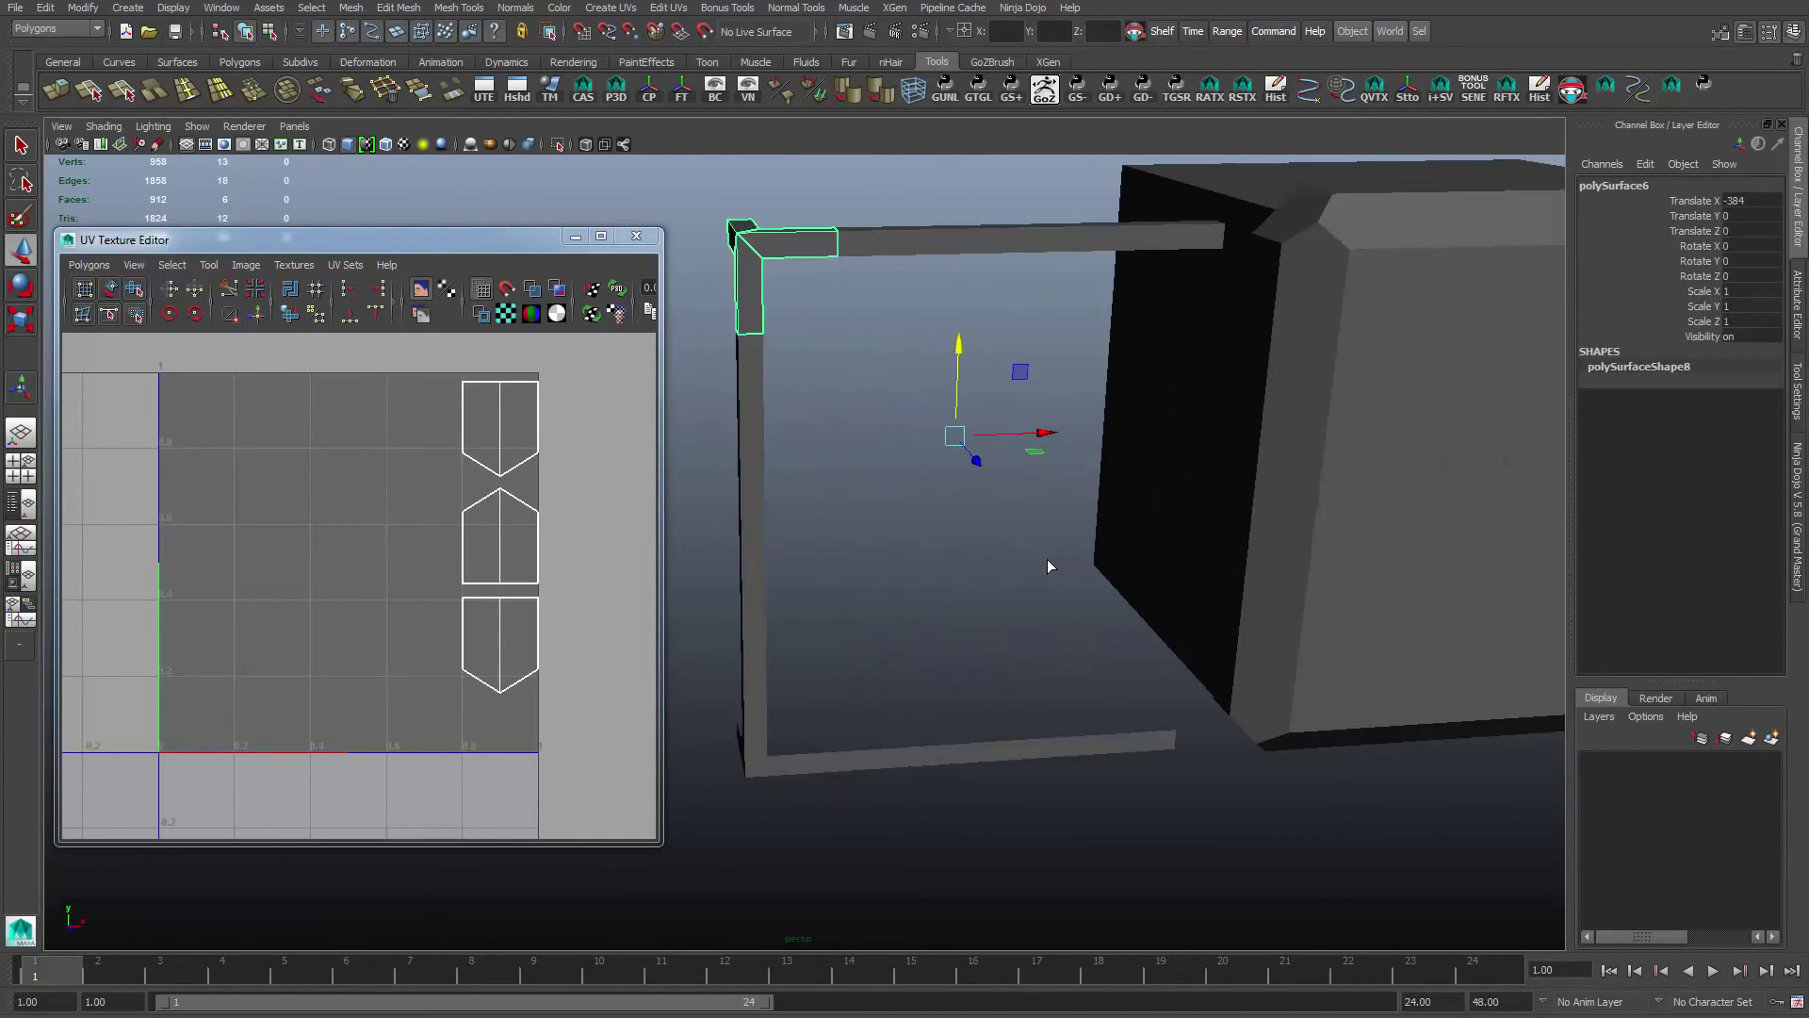
Select the trim frame's upper and lower horizontal edge pieces in turn and compare their UV strips
left_click_drag(1049, 565, 1065, 577, "alt")
left_click(1020, 278)
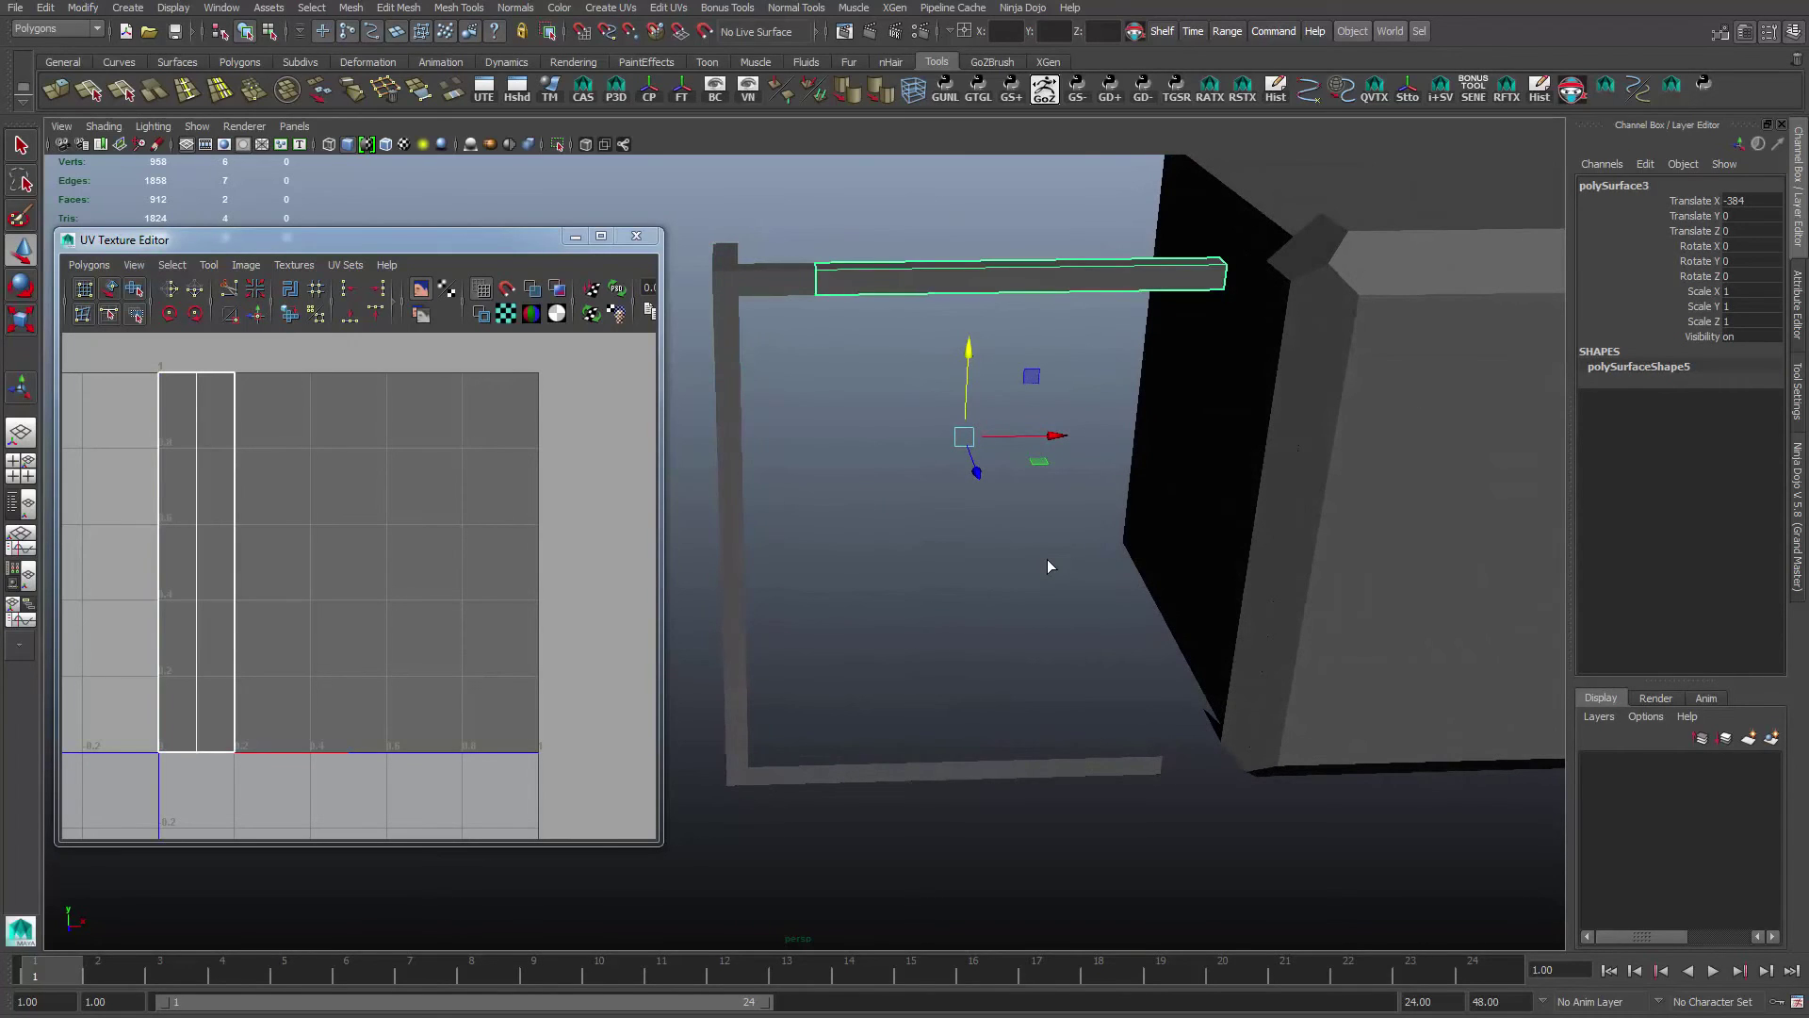
key("ctrl+z")
key("ctrl+z")
key("ctrl+z")
key("ctrl+z")
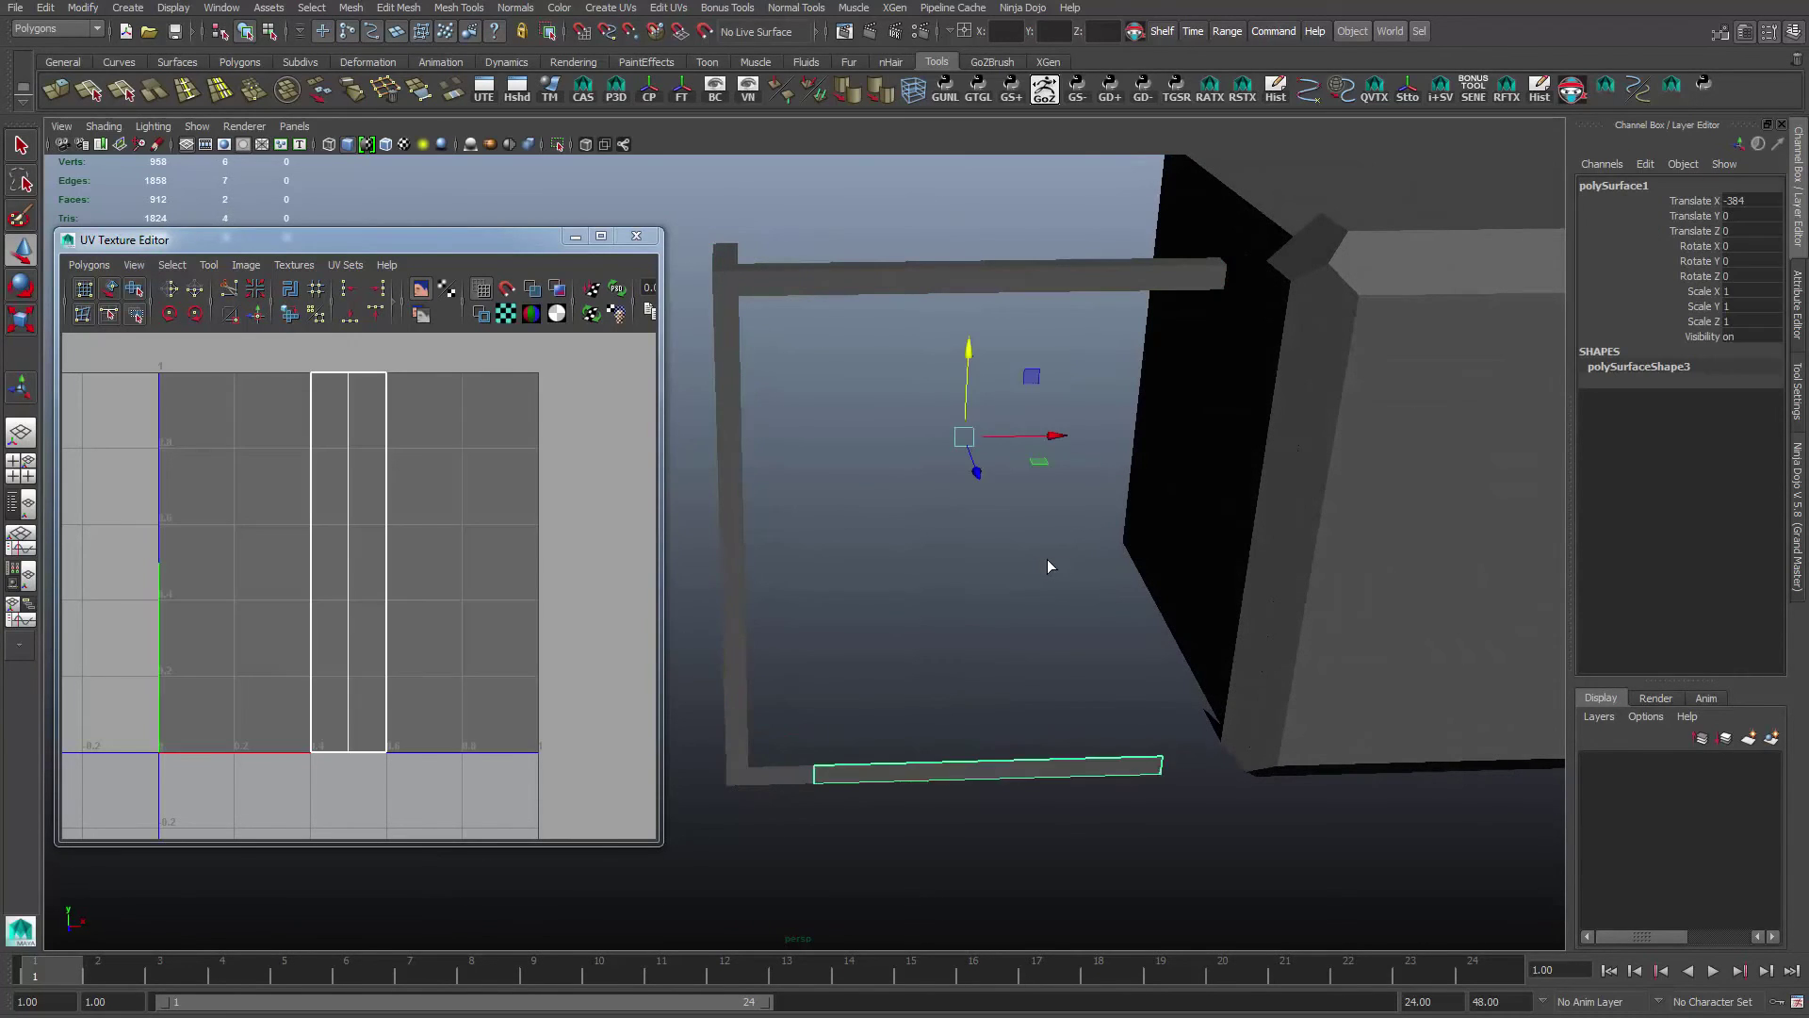
Hide the large beveled block beside the trim frame
scroll(1048, 565, "down", 4)
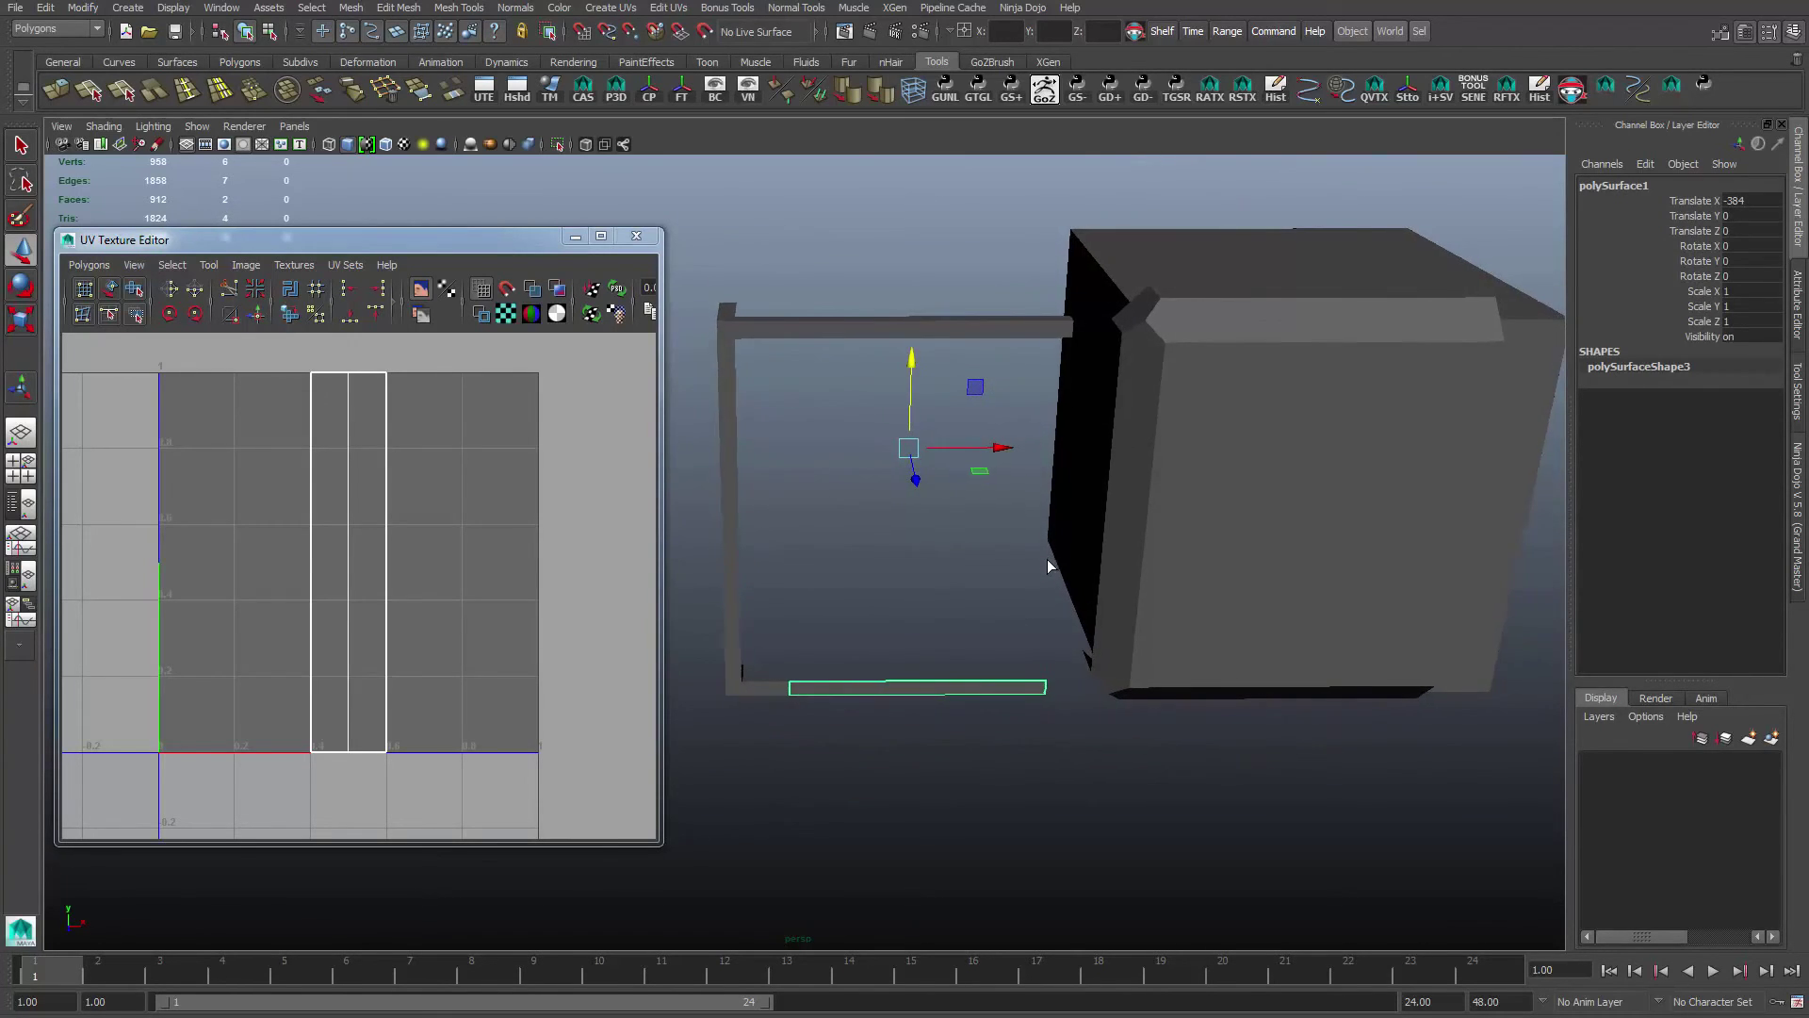
middle_click_drag(1047, 566, 1057, 577, "alt")
scroll(1049, 565, "down", 3)
left_click_drag(1122, 250, 1339, 688)
key("ctrl+h")
Duplicate the frame's lower horizontal edge piece and grid-snap the copy end to end with it, at Translate X -128
key("ctrl+z")
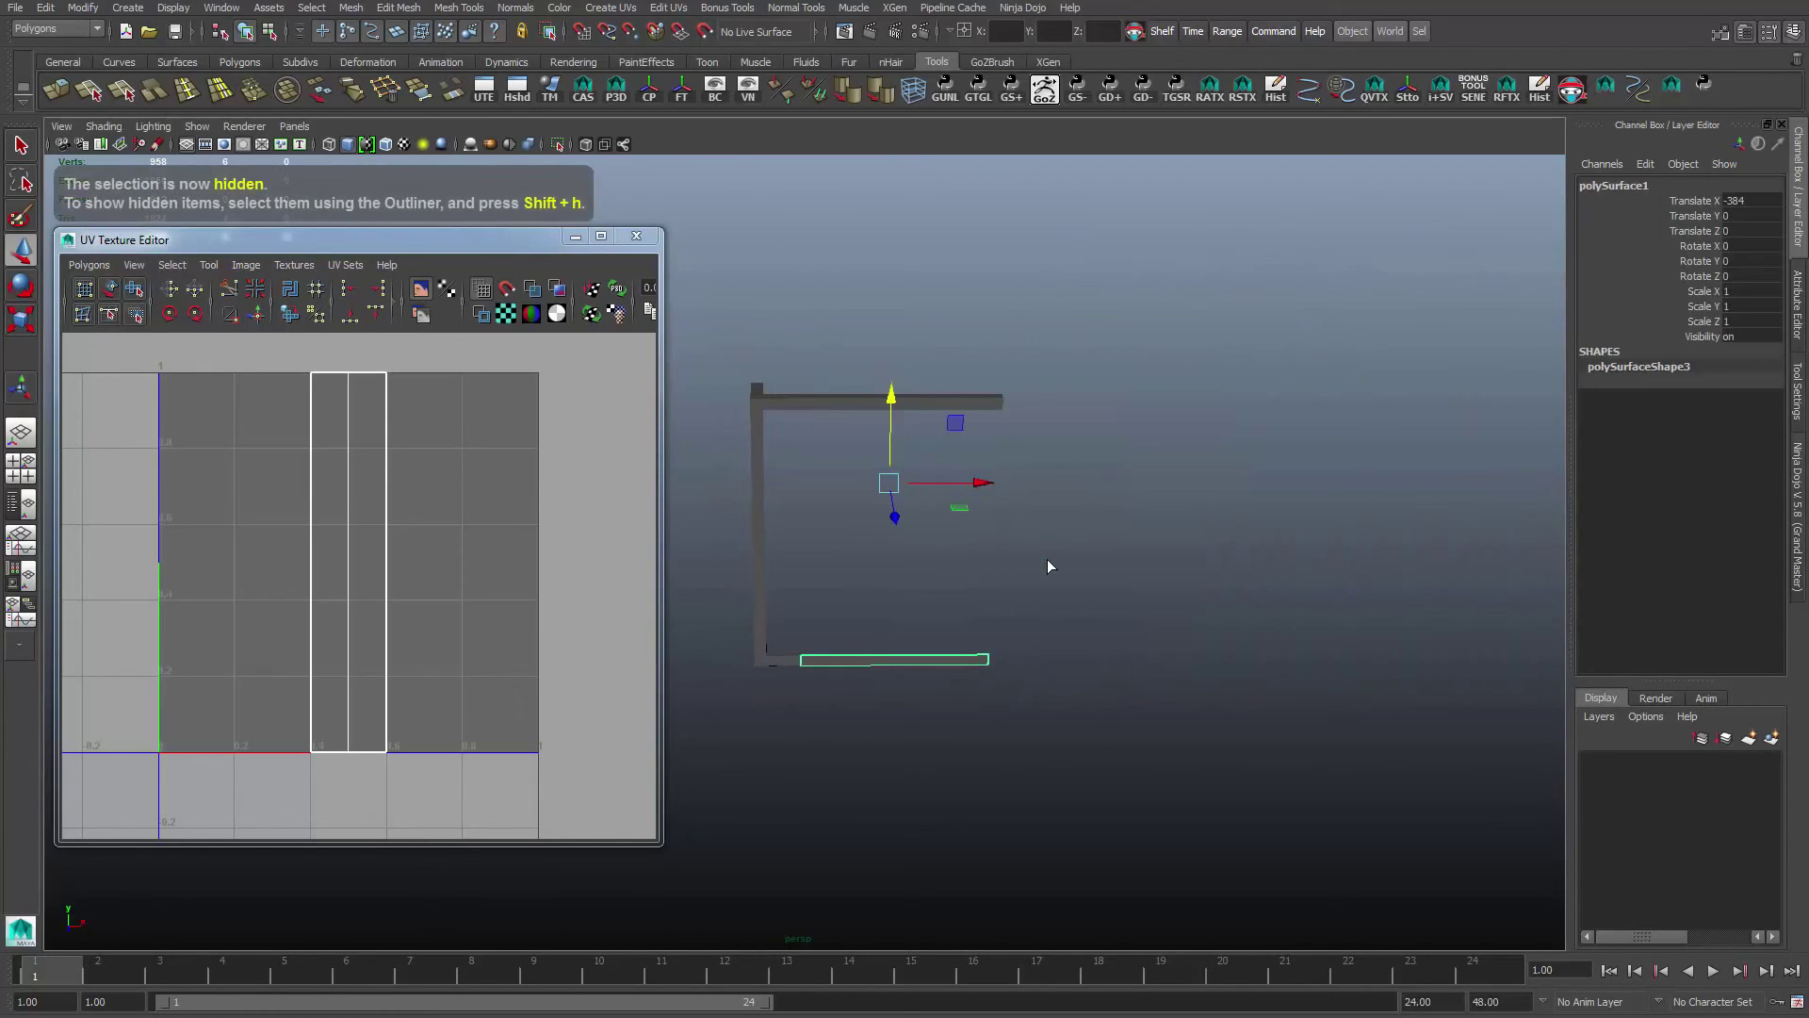
key("x")
left_click_drag(980, 482, 1160, 482, "shift")
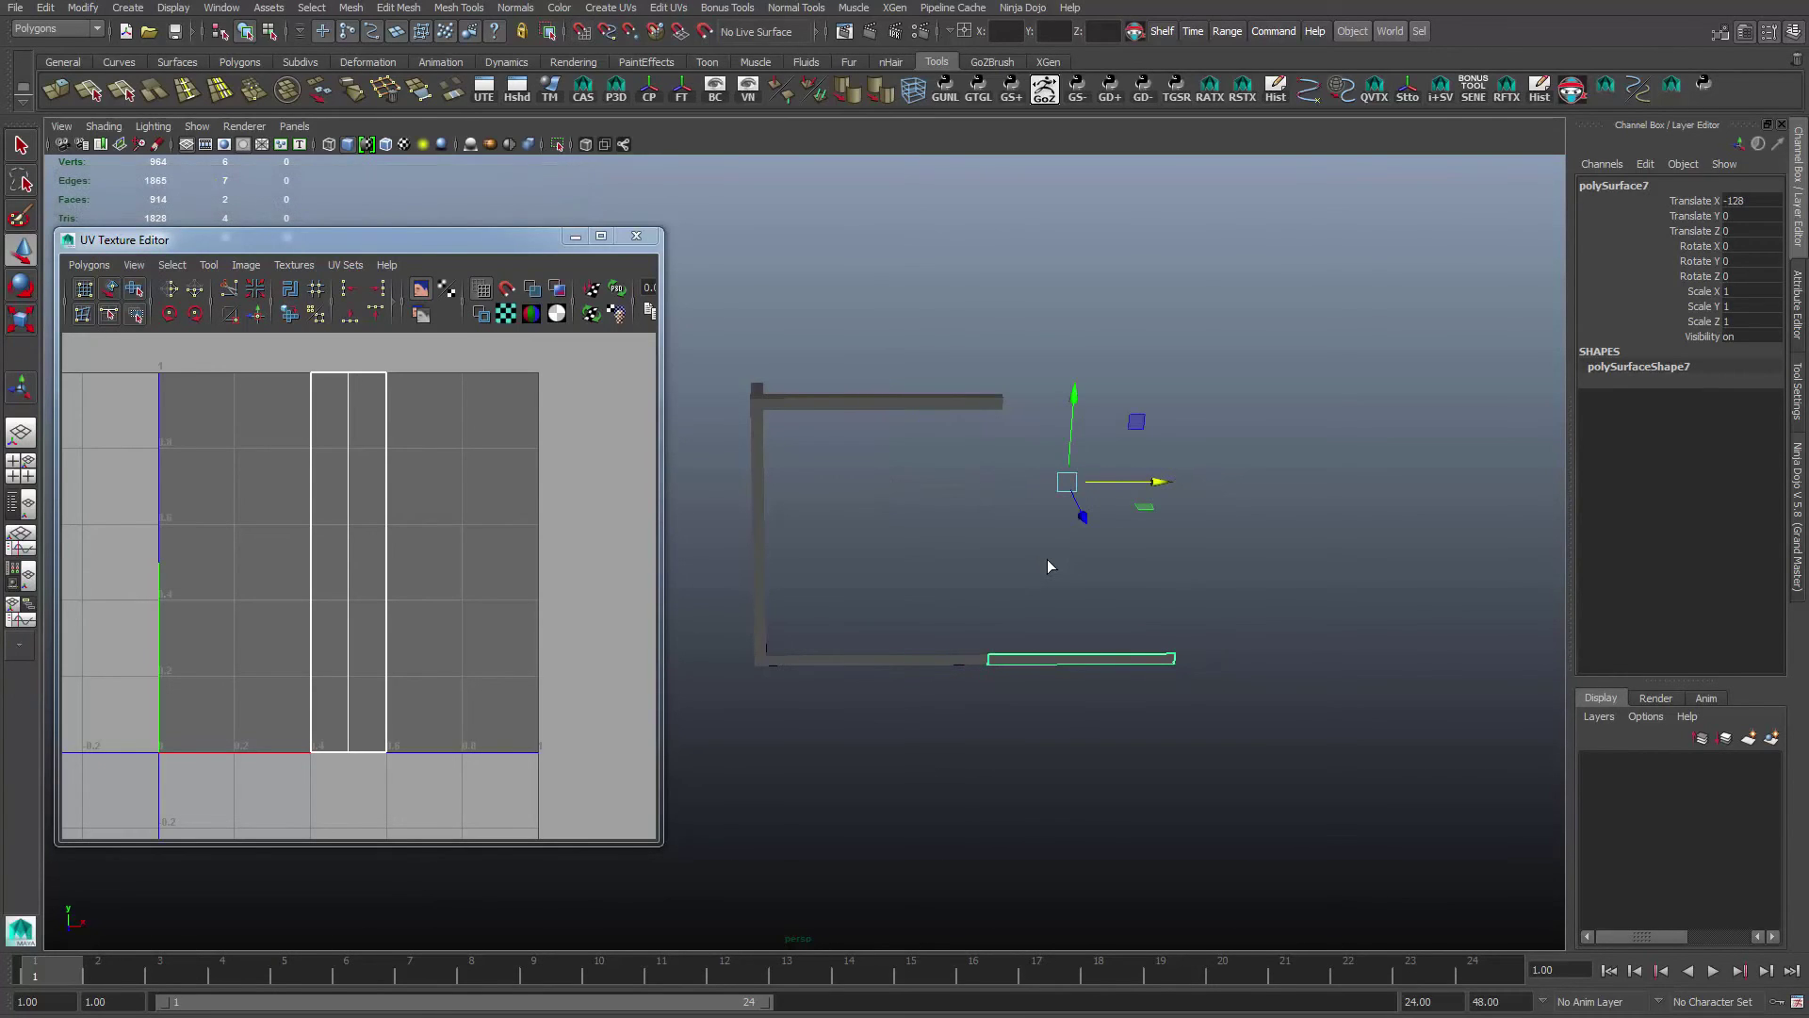
Select the lower corner piece and move its pivot to the open end of its rear-facing arm
key("Left")
left_click_drag(1047, 565, 1047, 565, "alt")
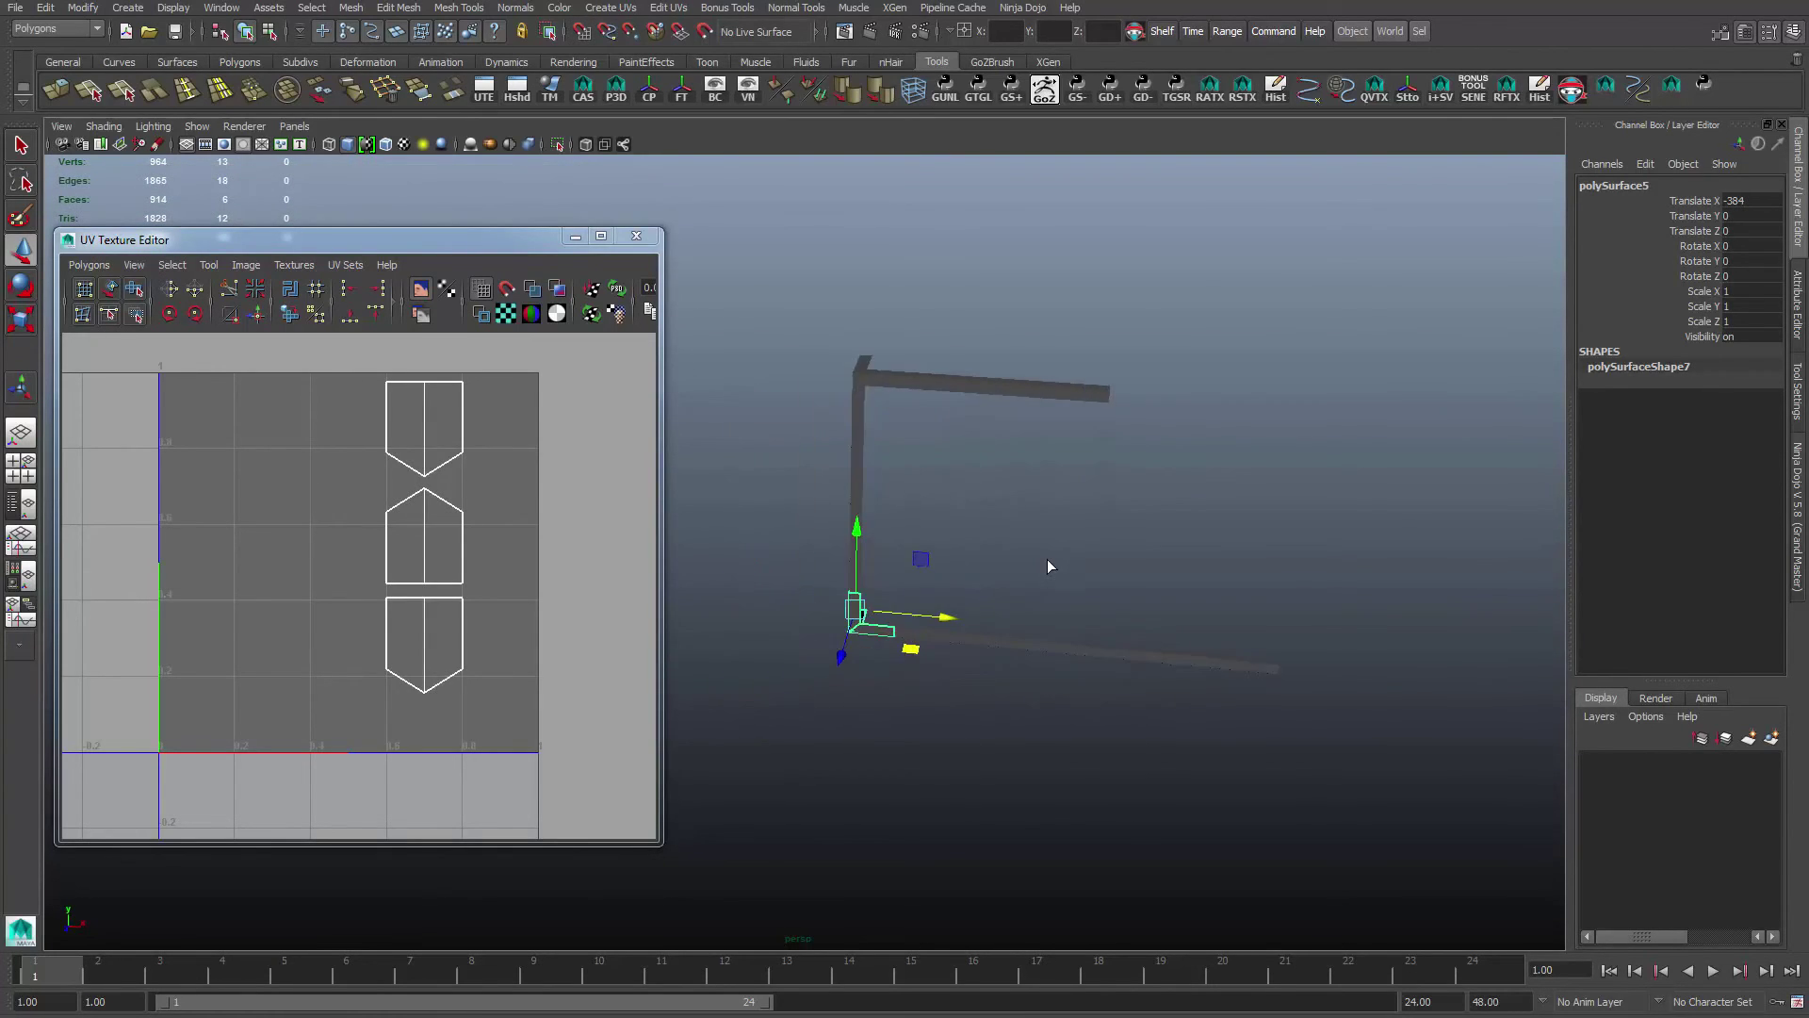
key("d")
left_click_drag(1046, 565, 1051, 566, "alt")
key("e")
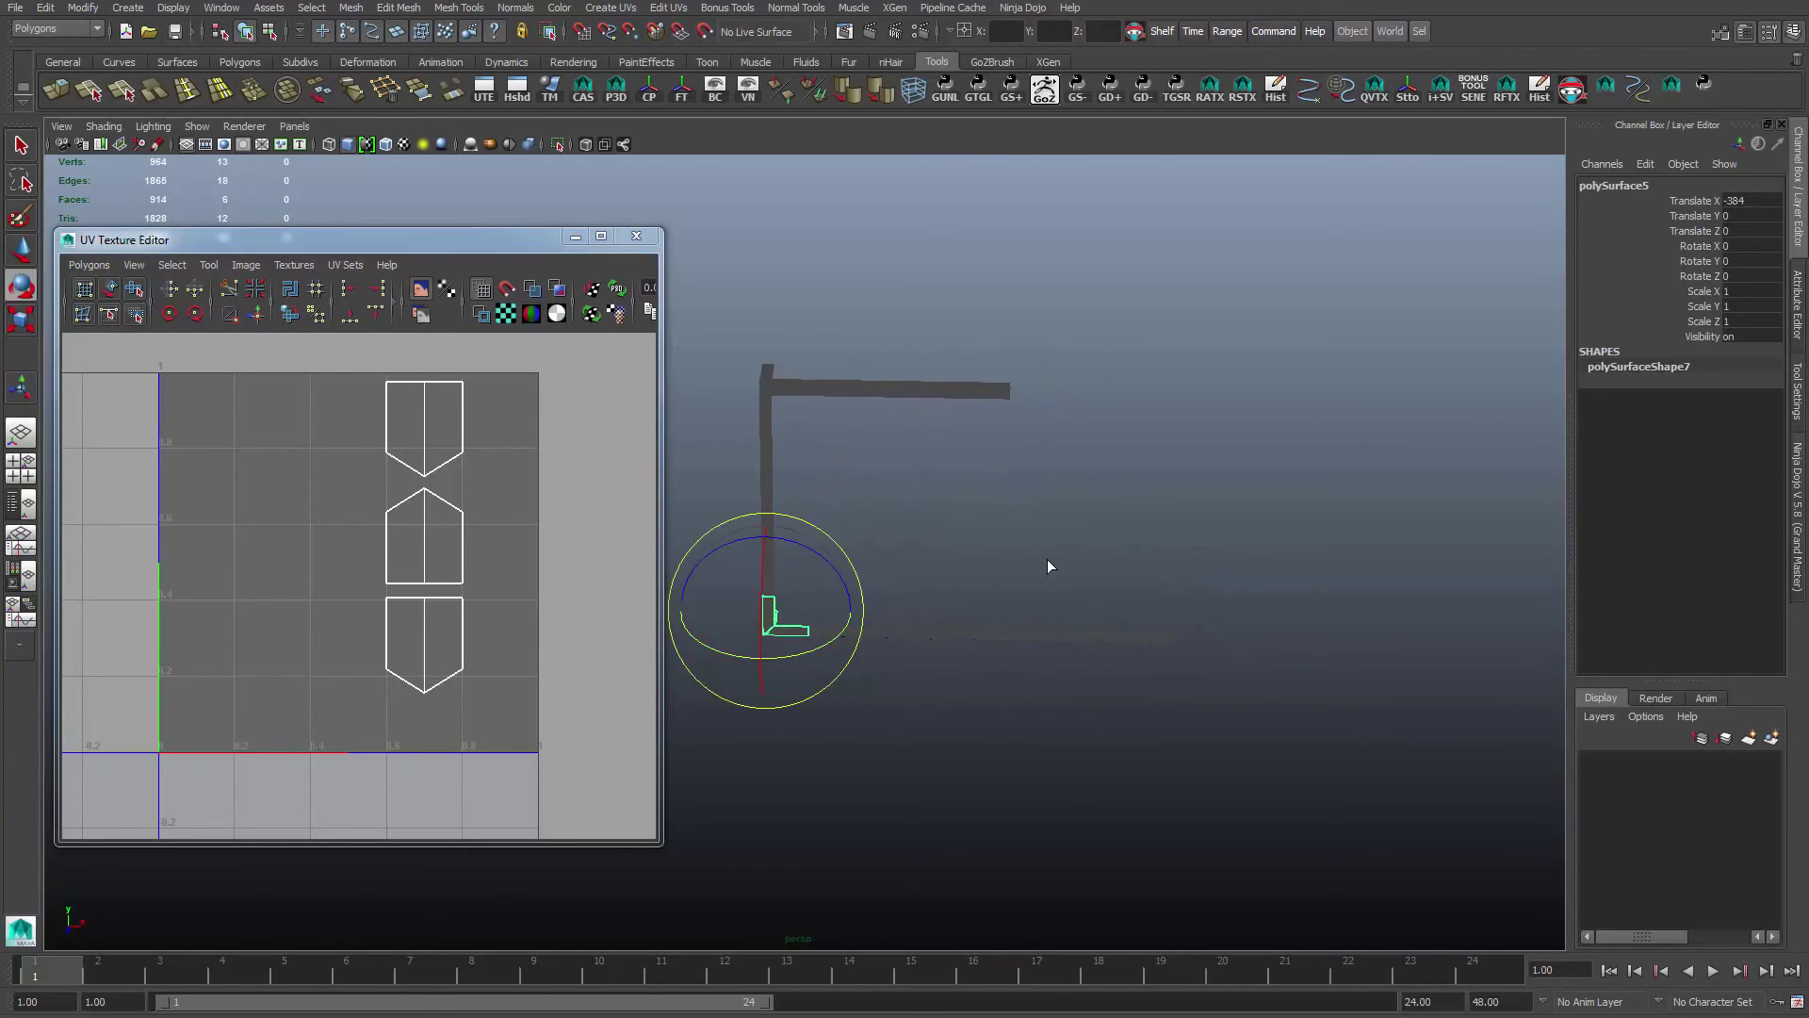
key("w")
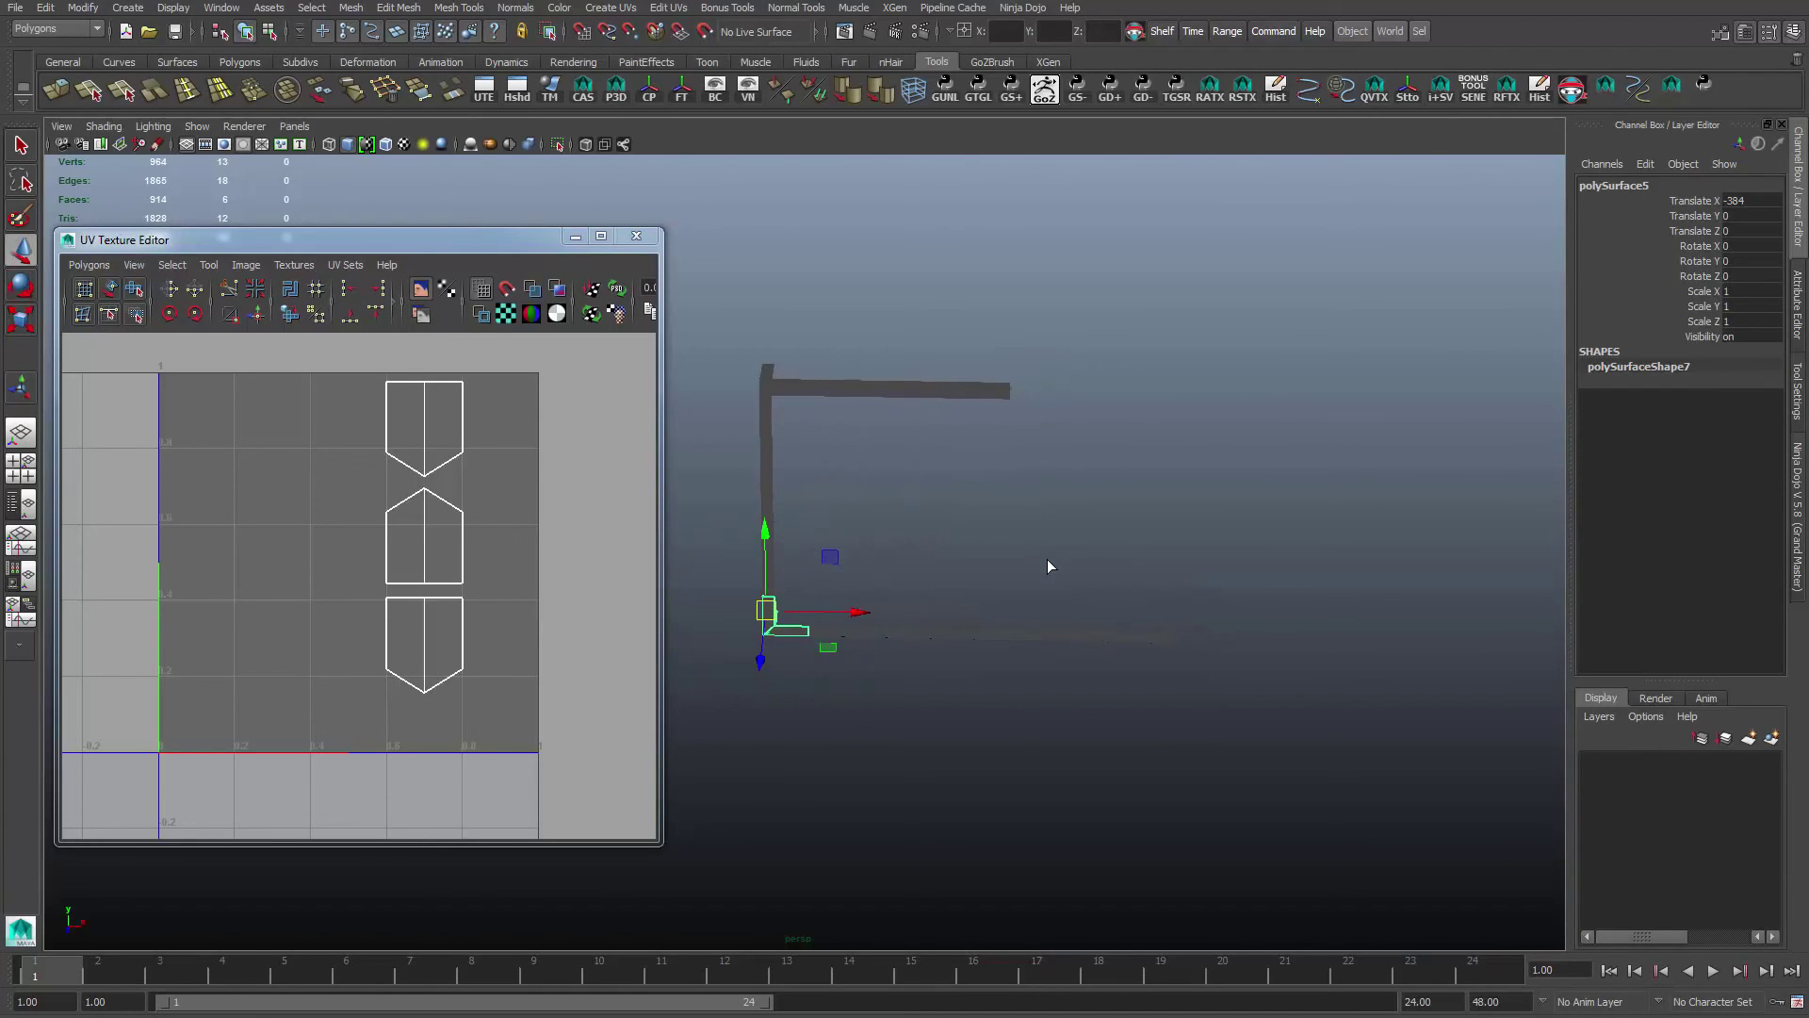
key("v")
middle_click_drag(1048, 560, 1178, 645)
key("e")
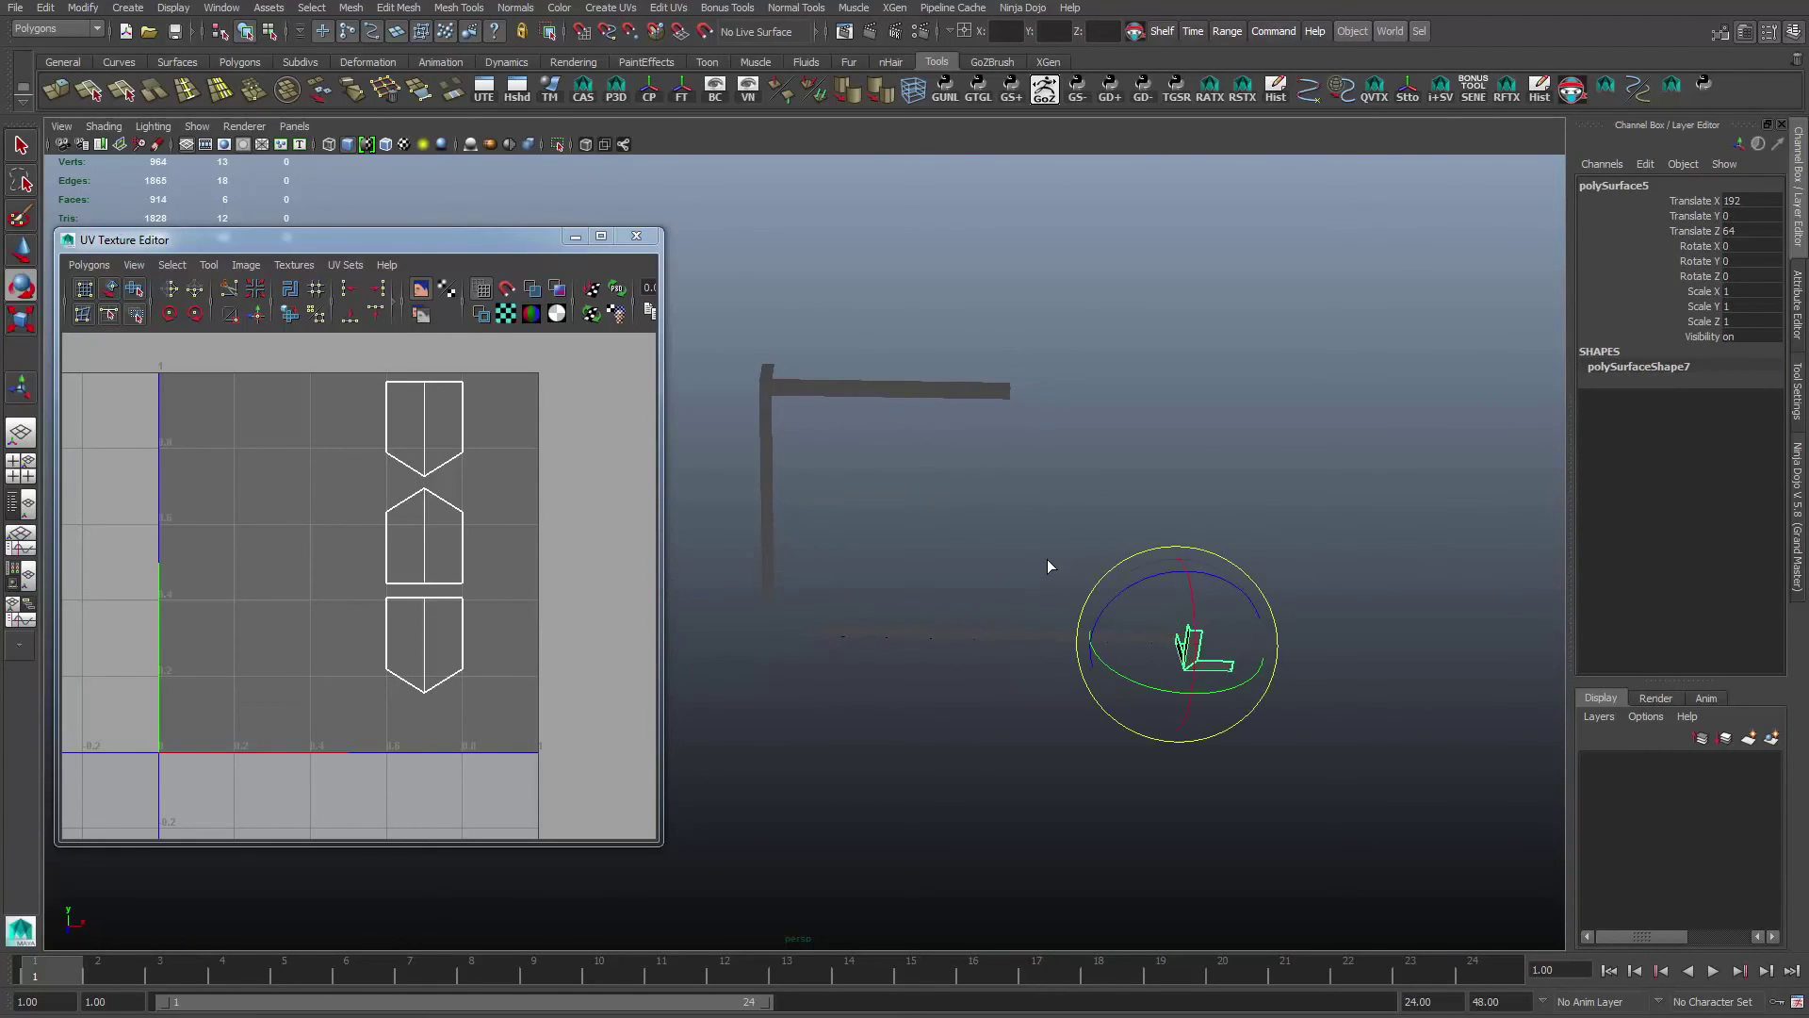
left_click_drag(1222, 690, 1262, 662)
key("ctrl+z")
key("ctrl+z")
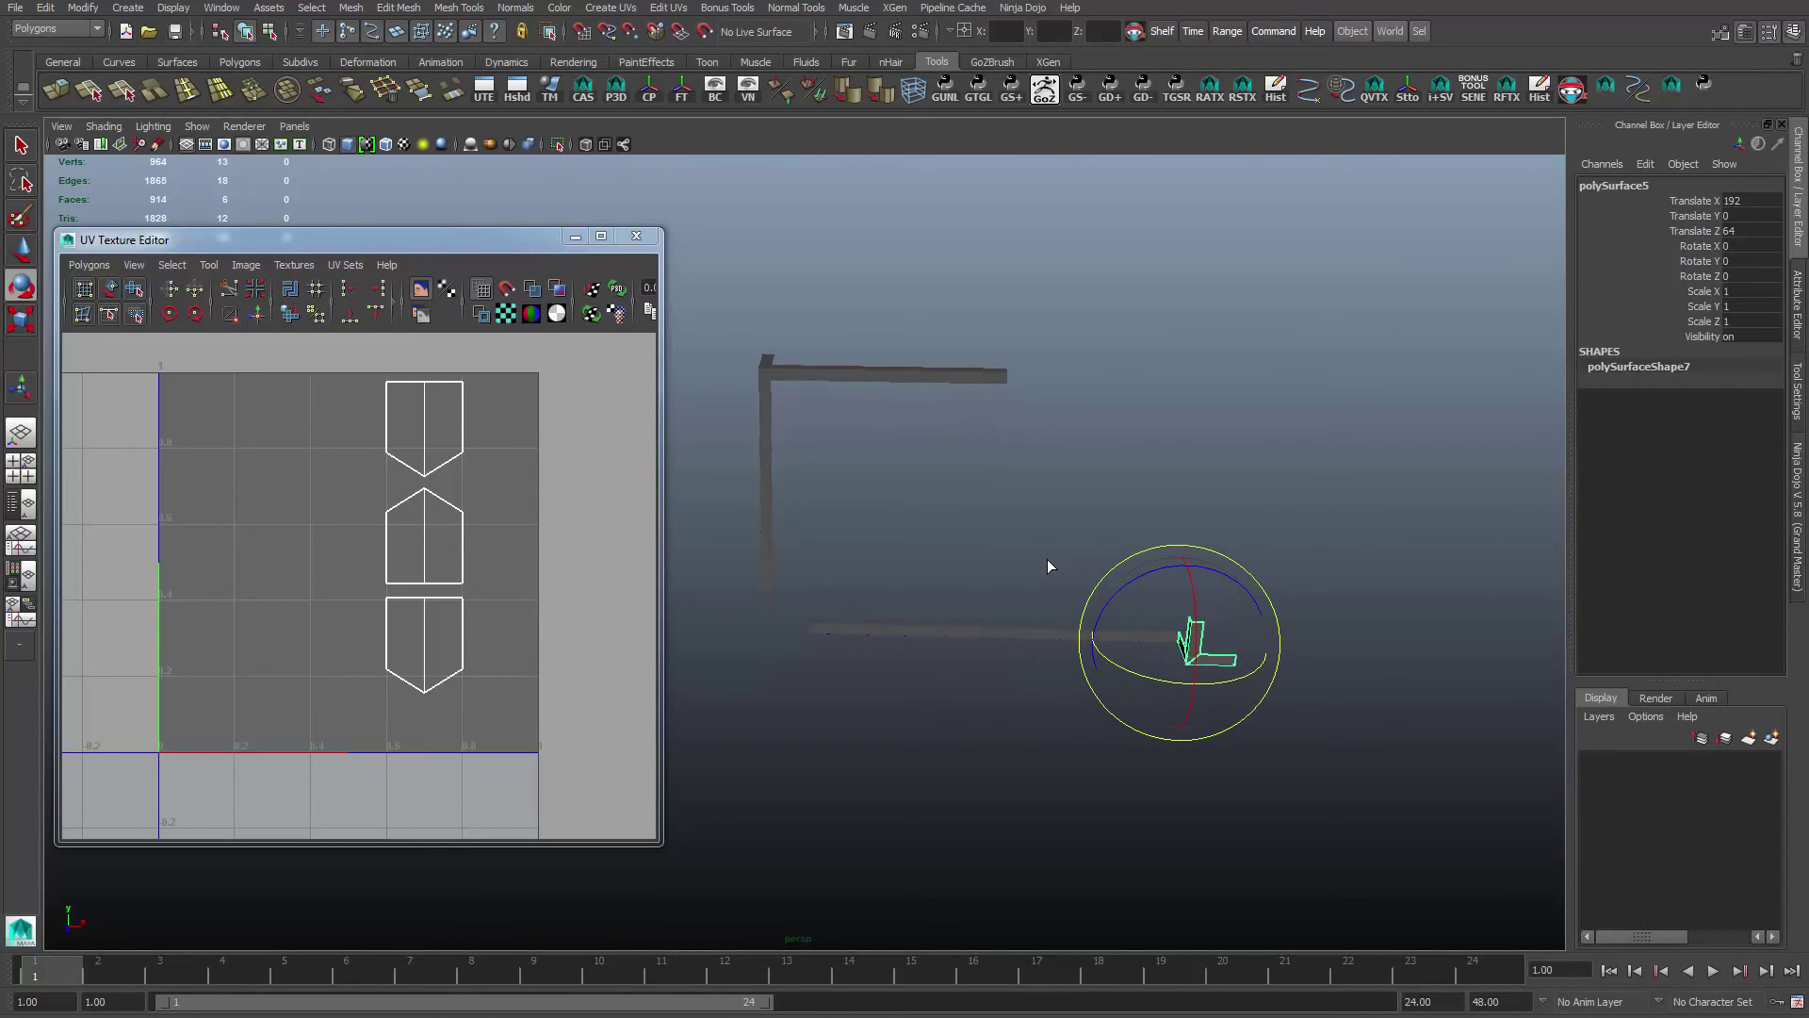
key("ctrl+z")
Duplicate the lower corner piece and snap the copy to the free end of the extended lower edge, at Translate X 192, Z 64
key("w")
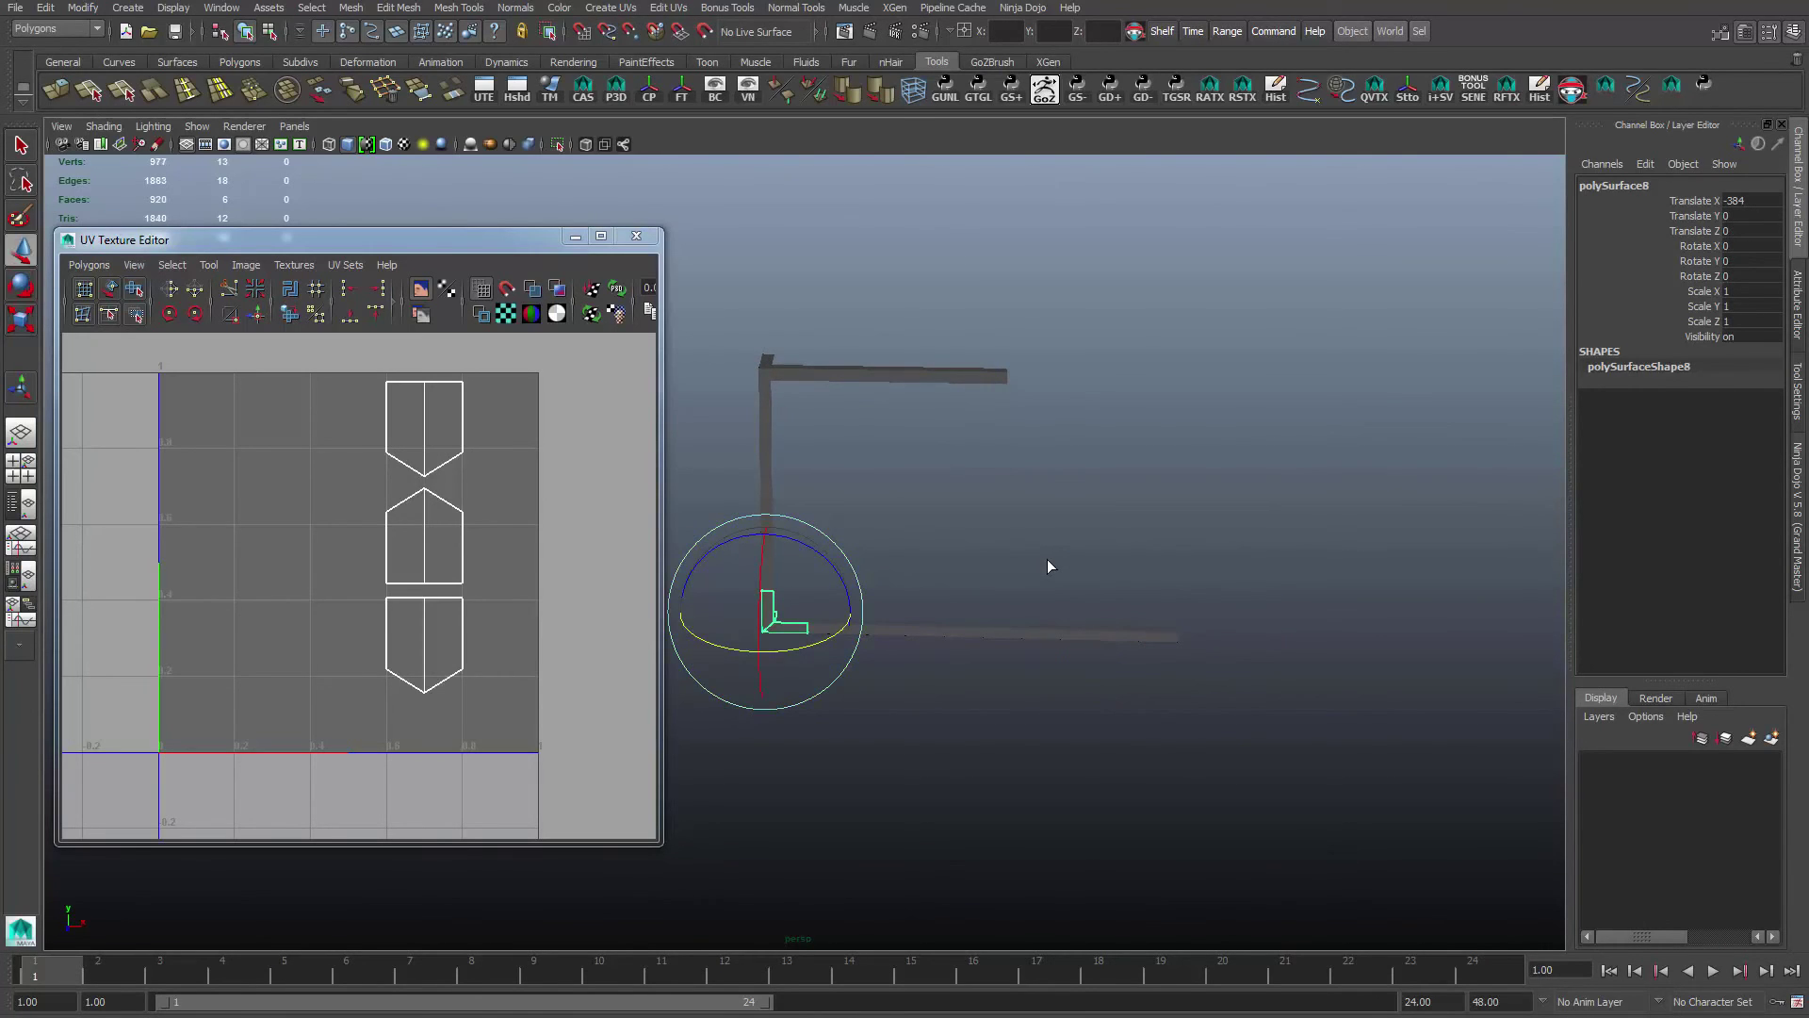
key("ctrl+d")
key("shift+z")
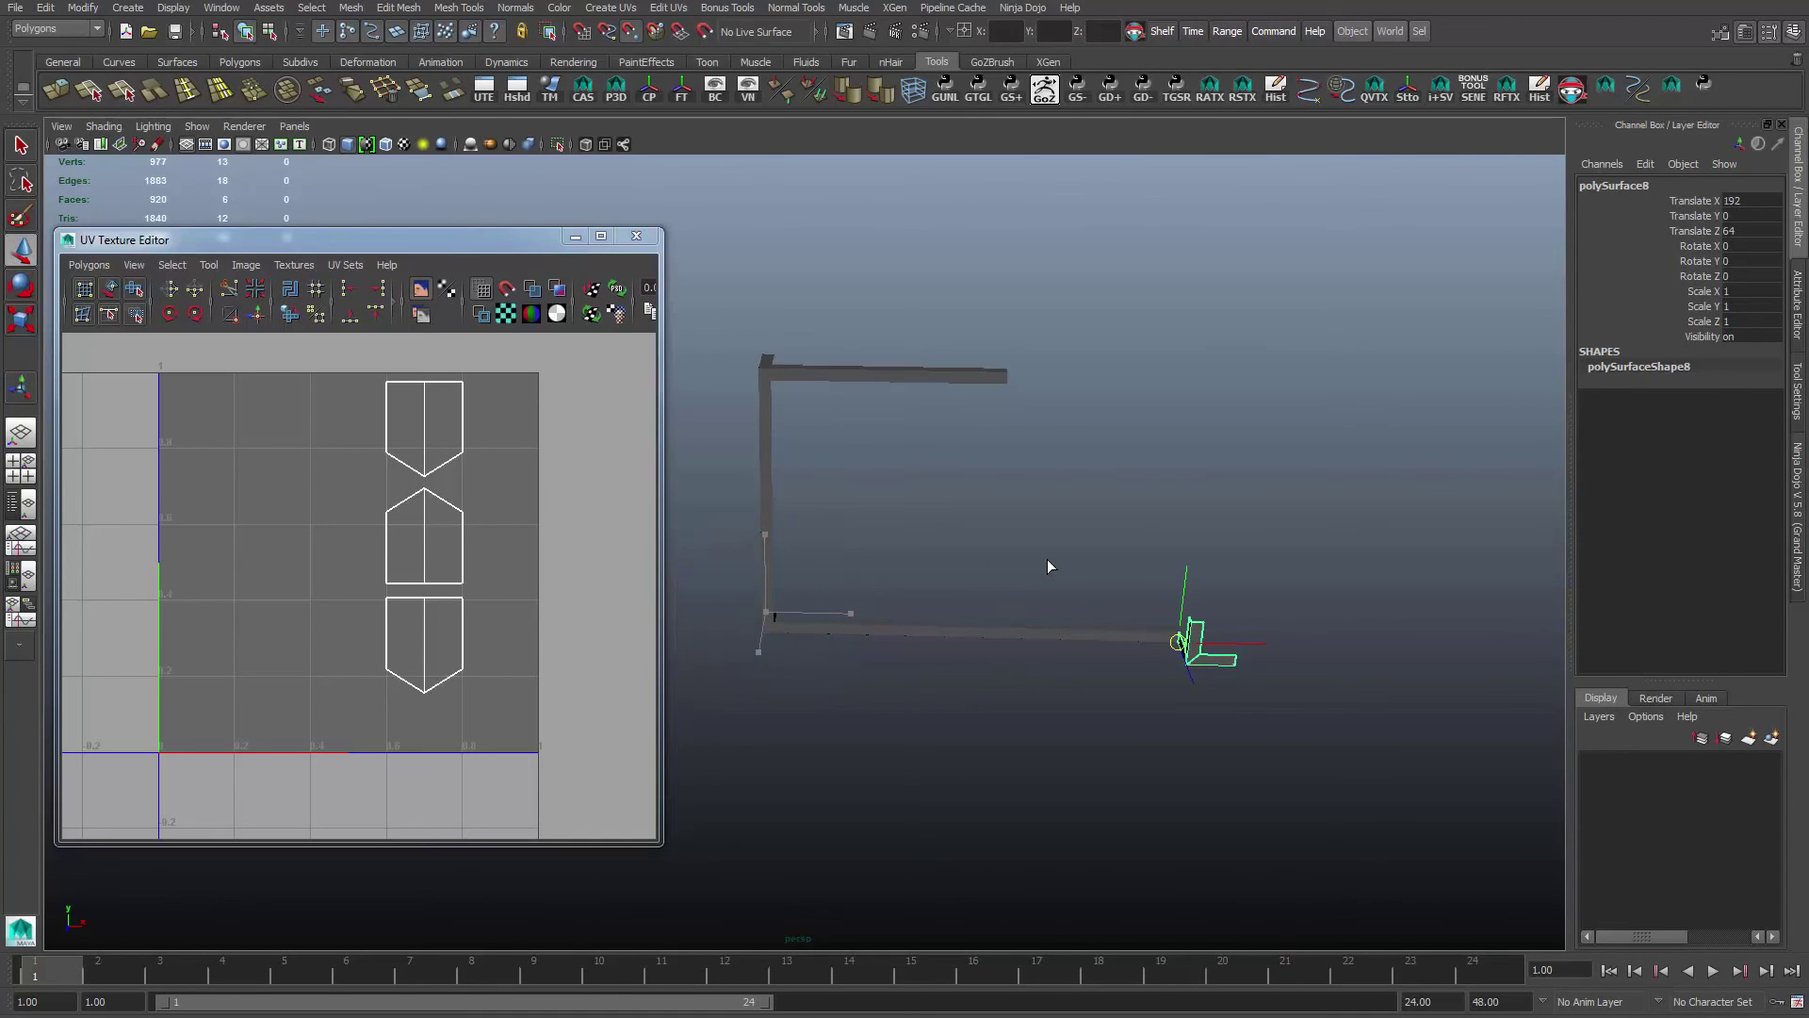
Rotate the corner copy 90 degrees about Y so its arm continues the lower edge, and clear the selection
key("e")
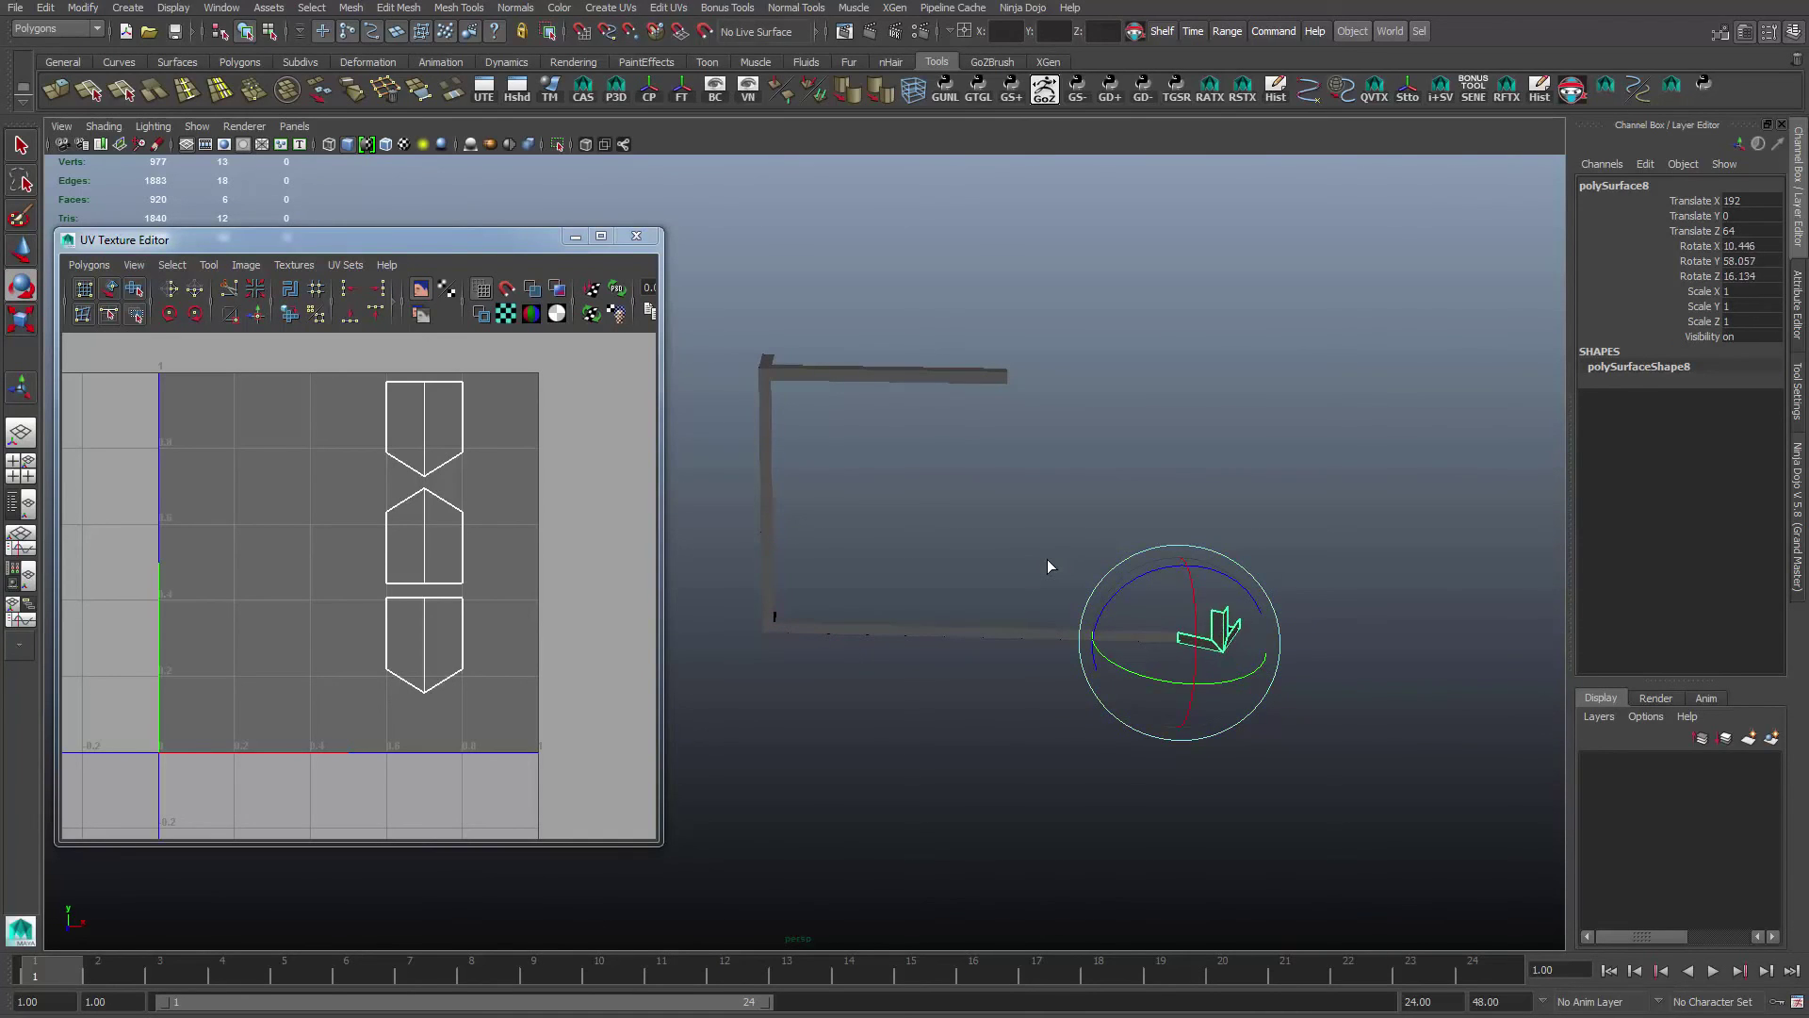
key("ctrl+z")
left_click_drag(1047, 565, 1047, 565, "alt")
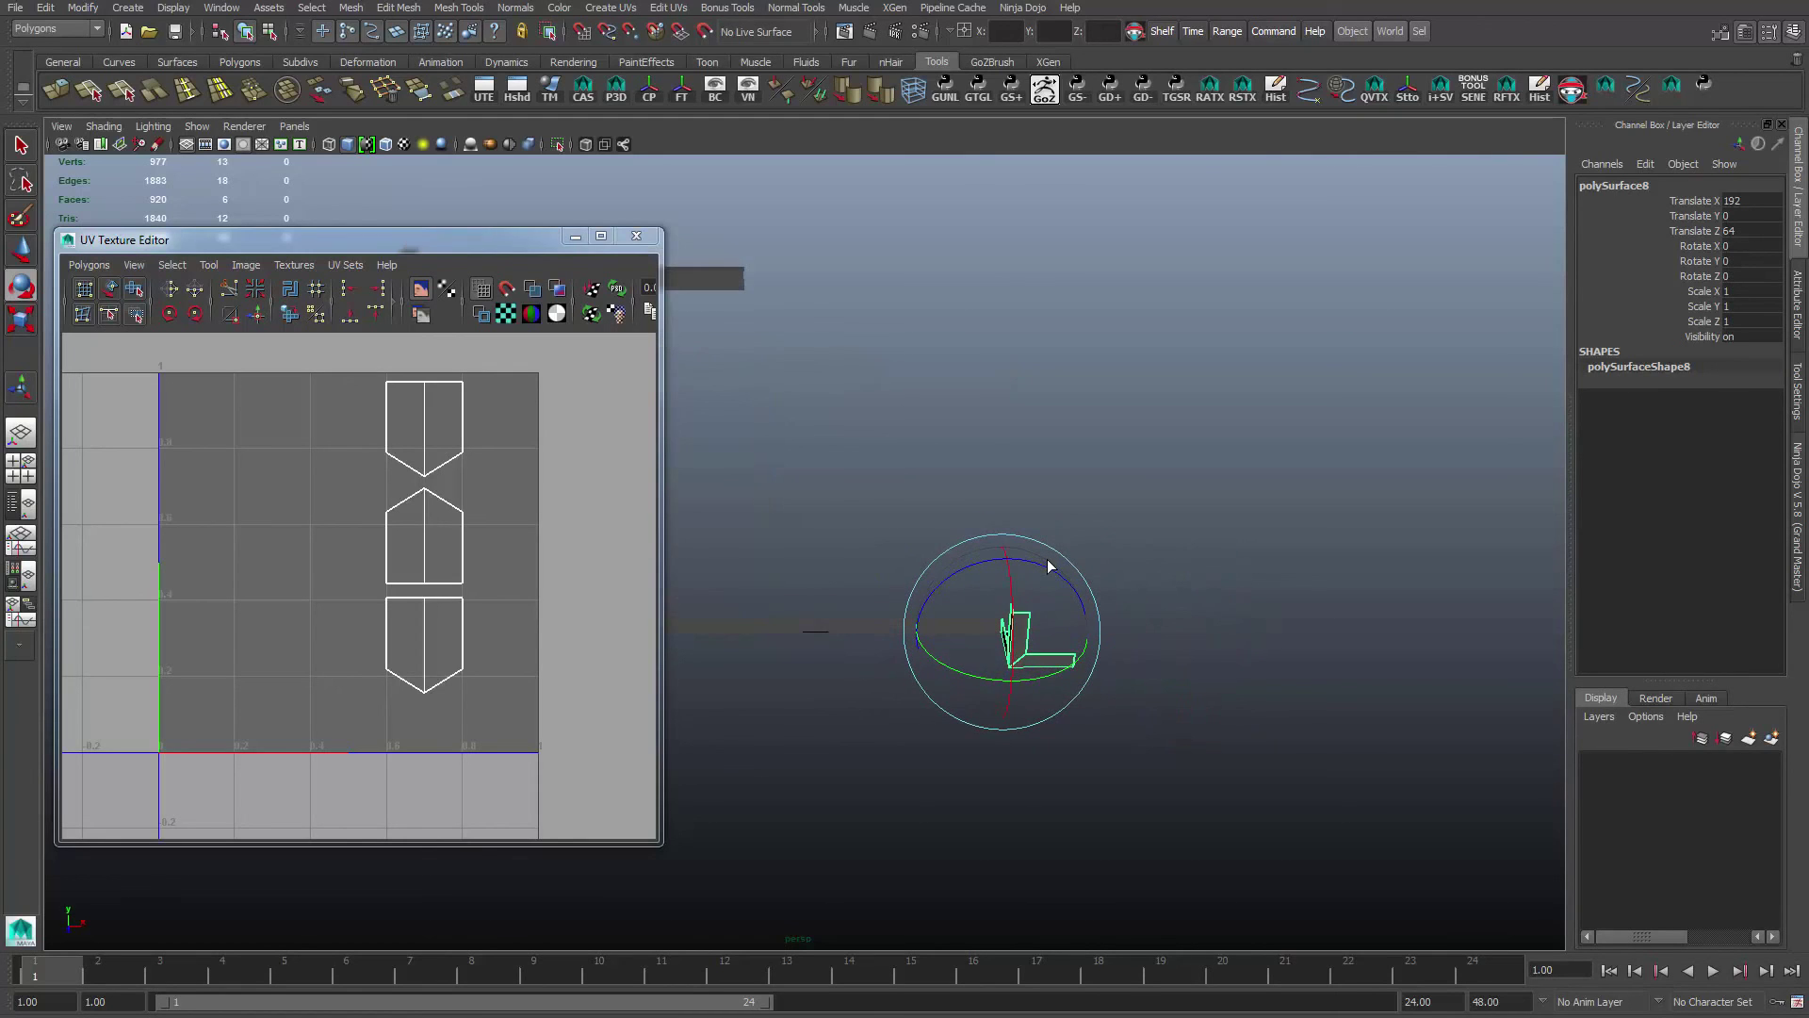
left_click_drag(1014, 680, 1087, 641)
key("ctrl+z")
key("ctrl+z")
key("ctrl+z")
key("ctrl+z")
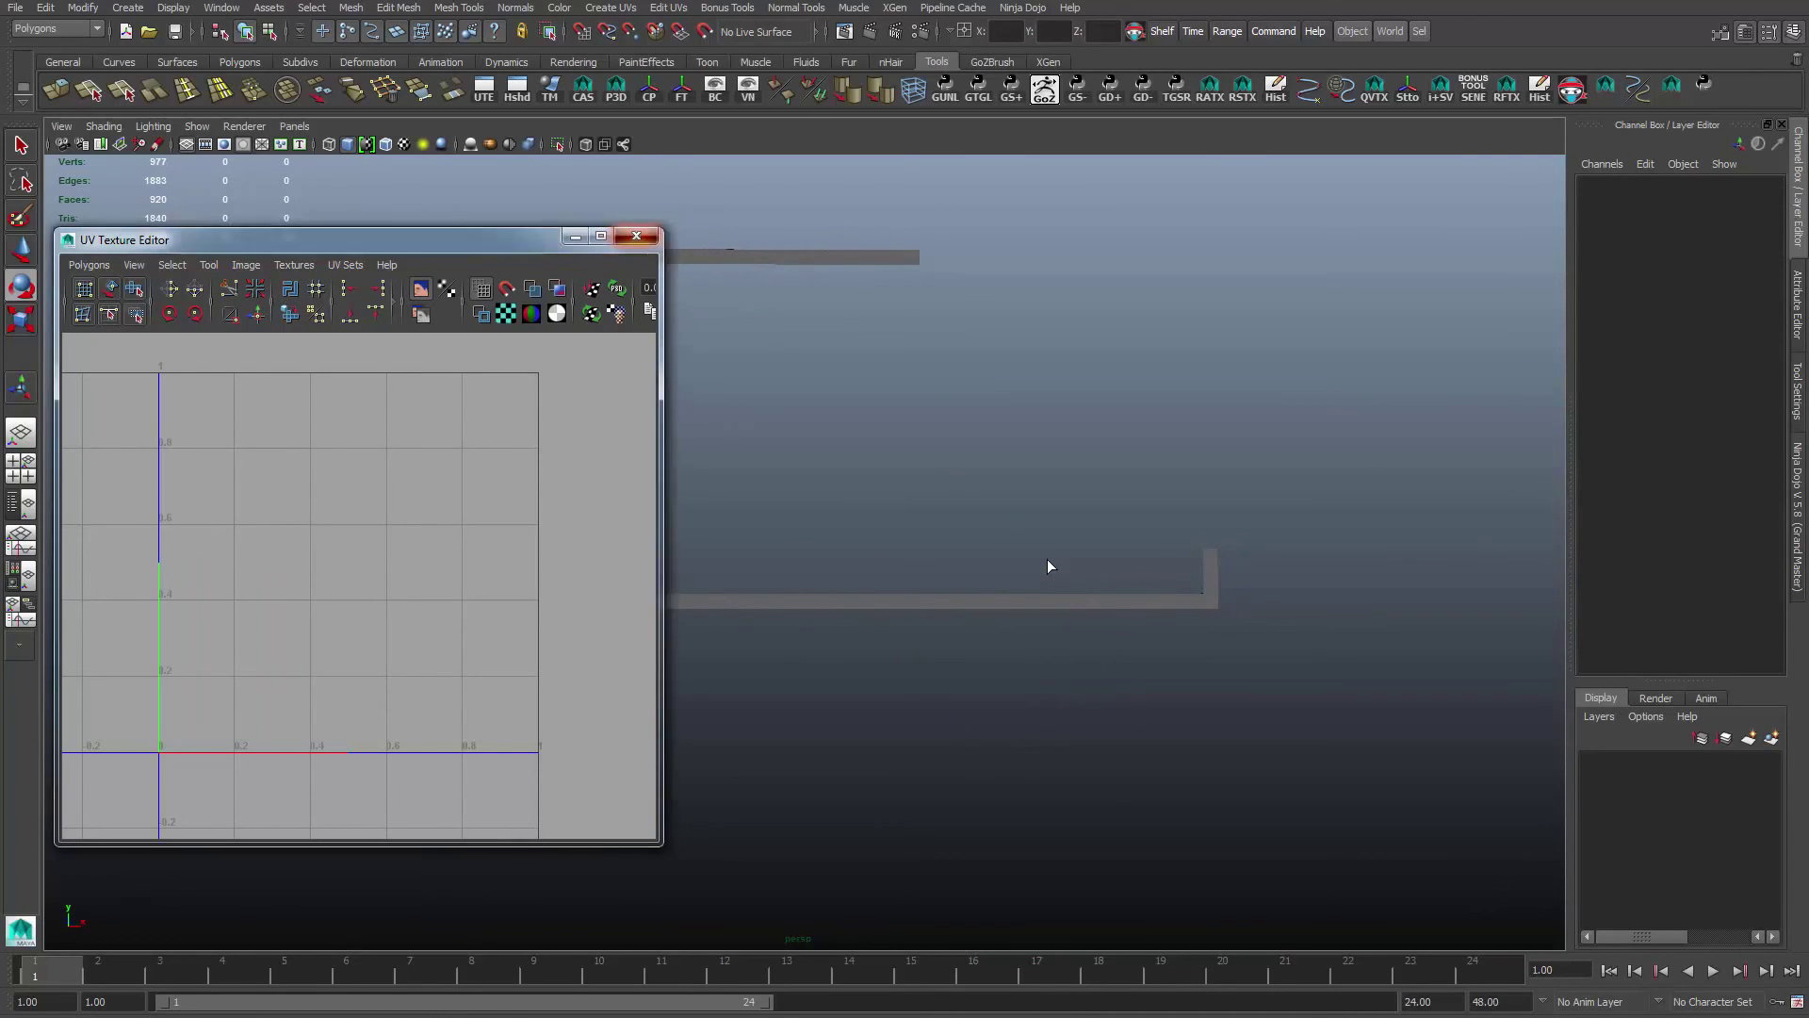
Close the UV Texture Editor and select the original lower corner piece
key("ctrl+z")
key("ctrl+z")
key("ctrl+z")
key("ctrl+z")
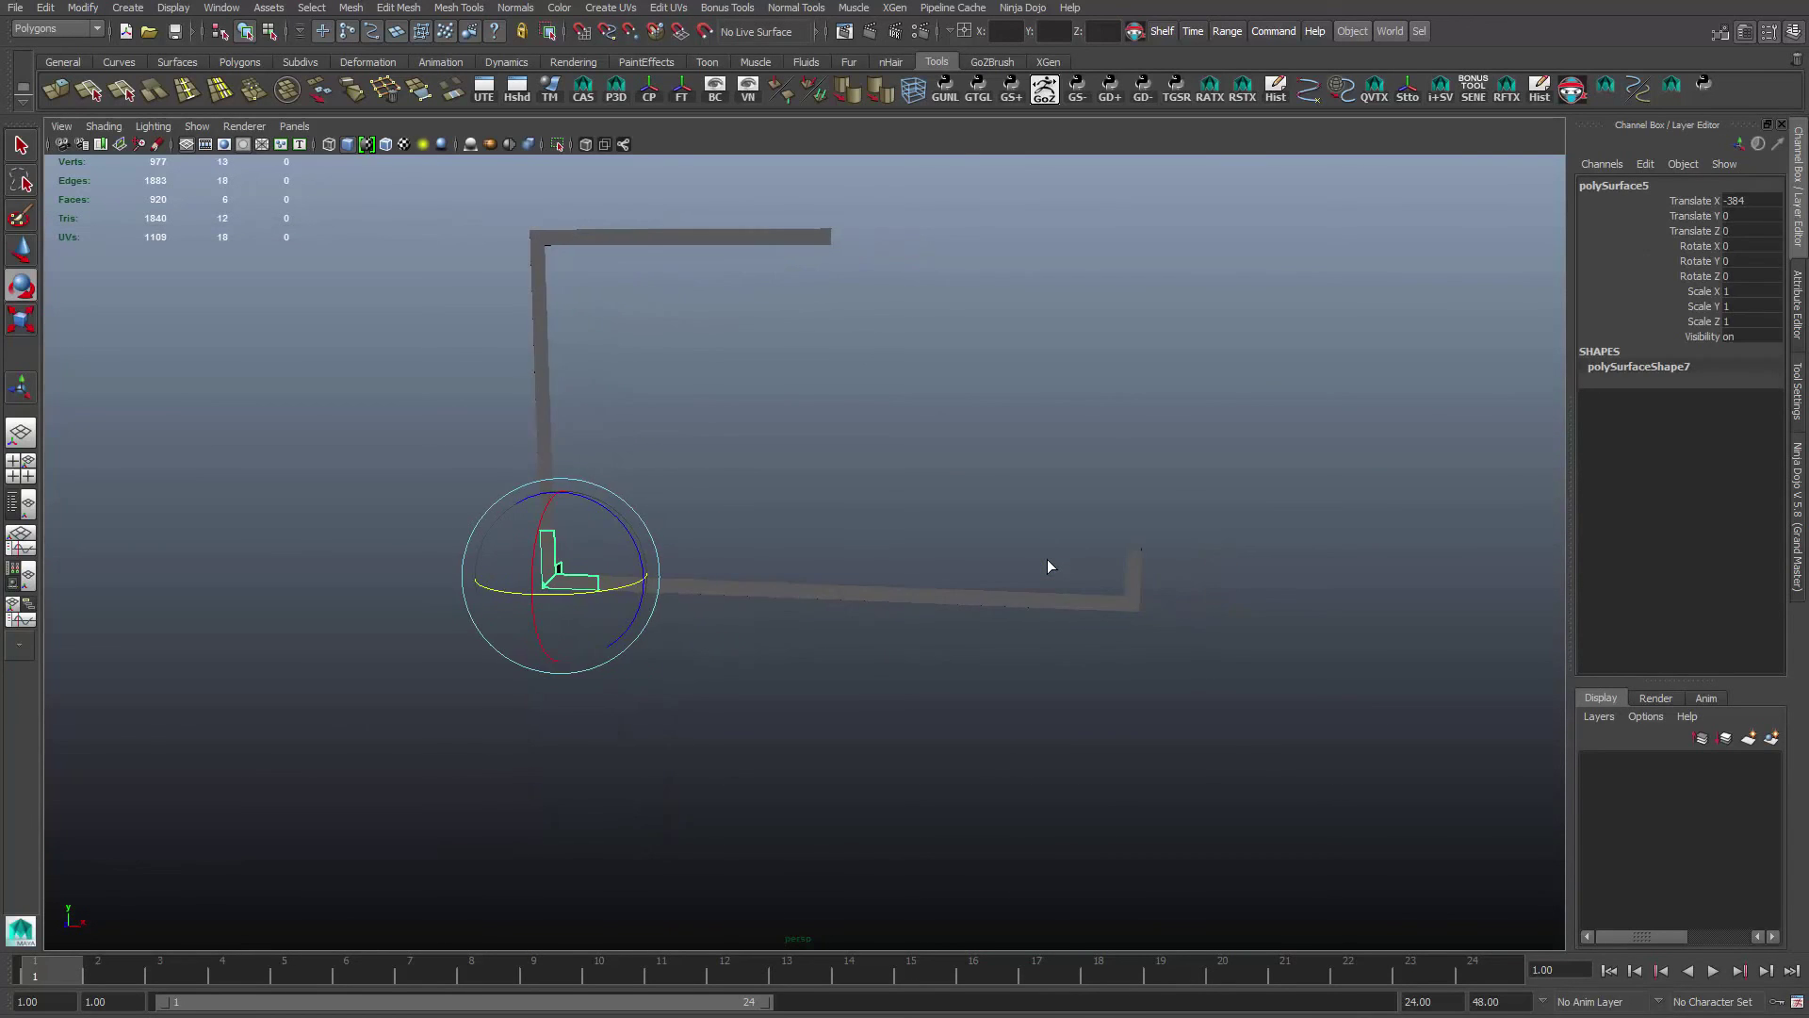
Select the duplicated lower edge, the rotated corner copy and the upper edge in turn to check how the trim pieces connect
key("ctrl+z")
key("ctrl+z")
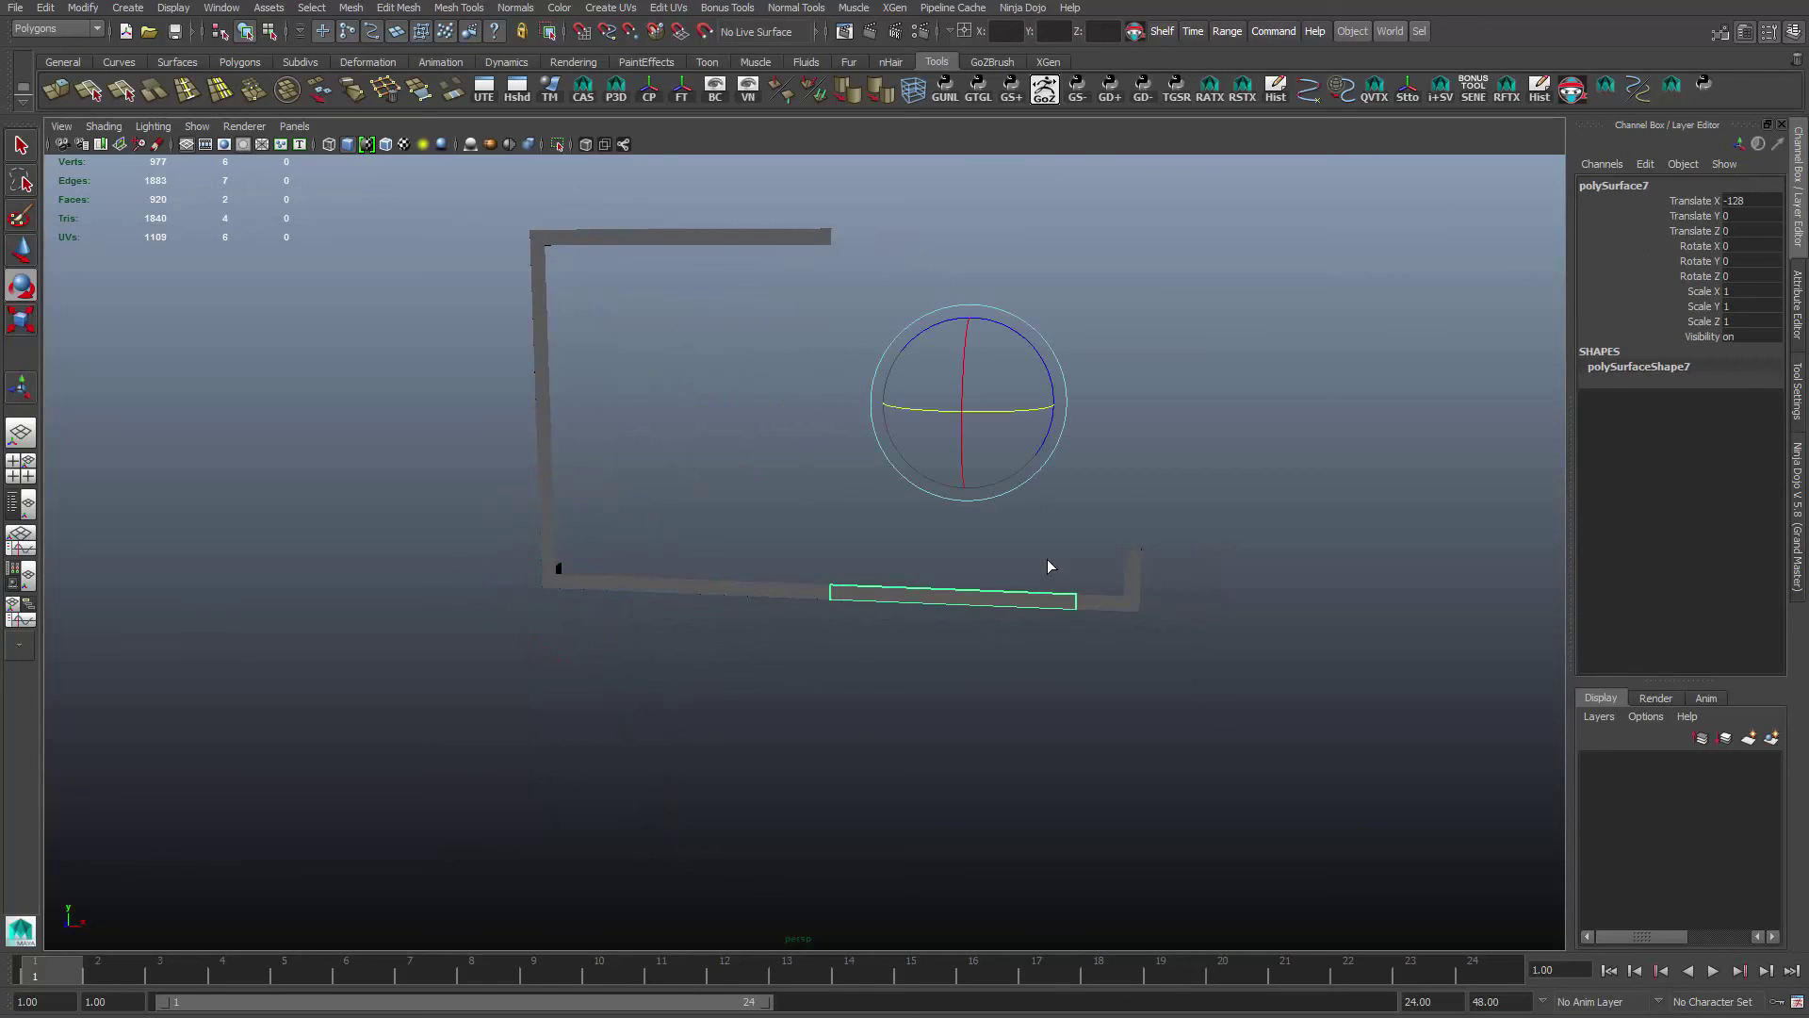
key("ctrl+z")
key("ctrl+z")
key("ctrl+z")
key("ctrl+z")
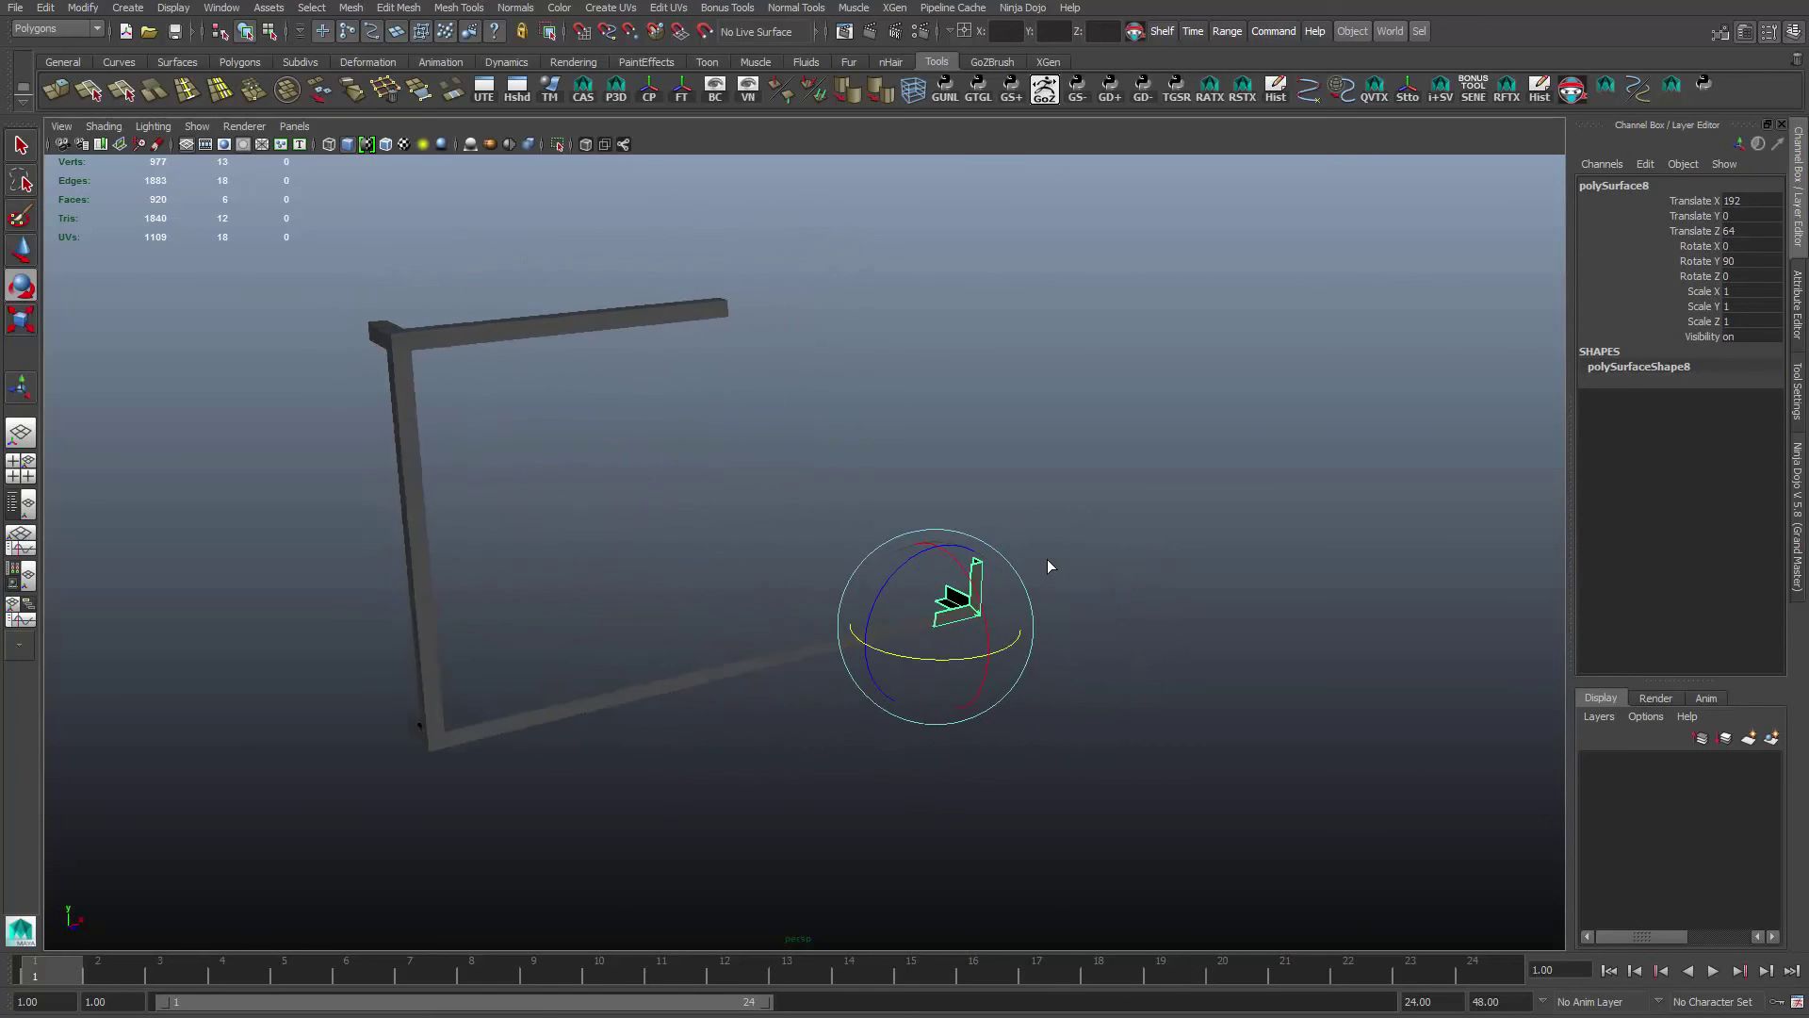
key("ctrl+z")
key("ctrl+z")
key("ctrl+z")
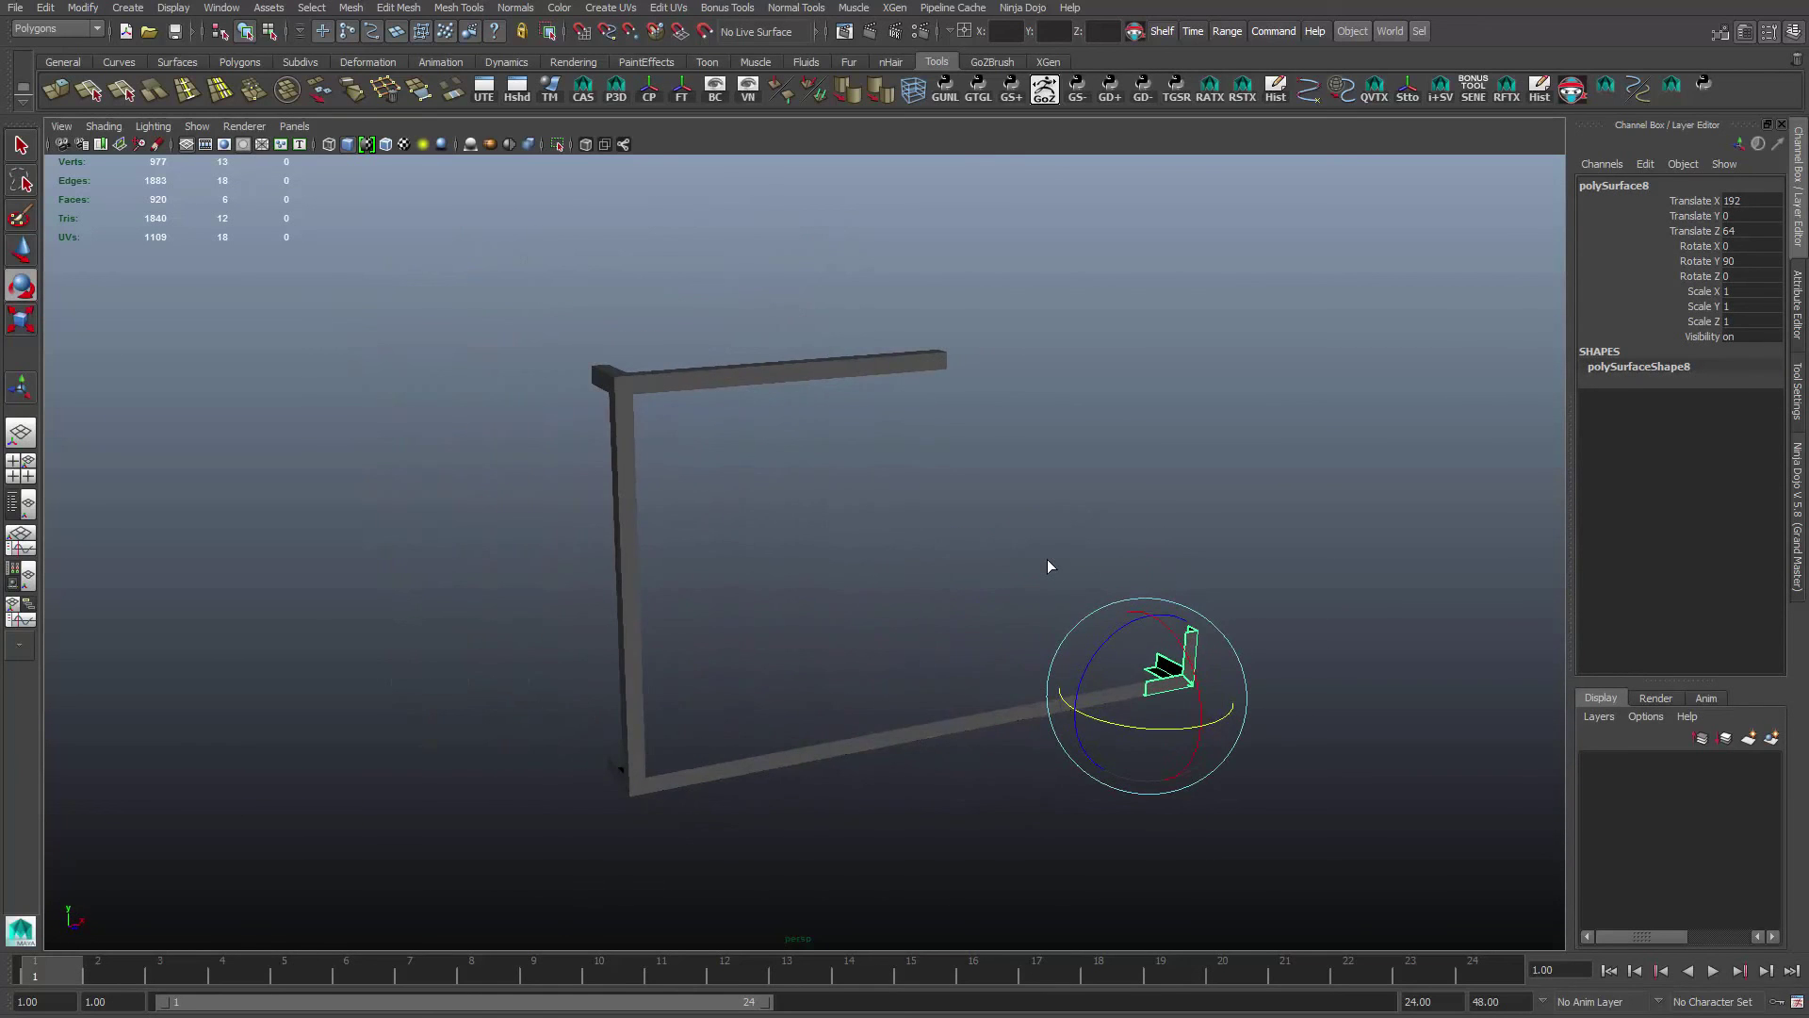
key("ctrl+z")
key("ctrl+z")
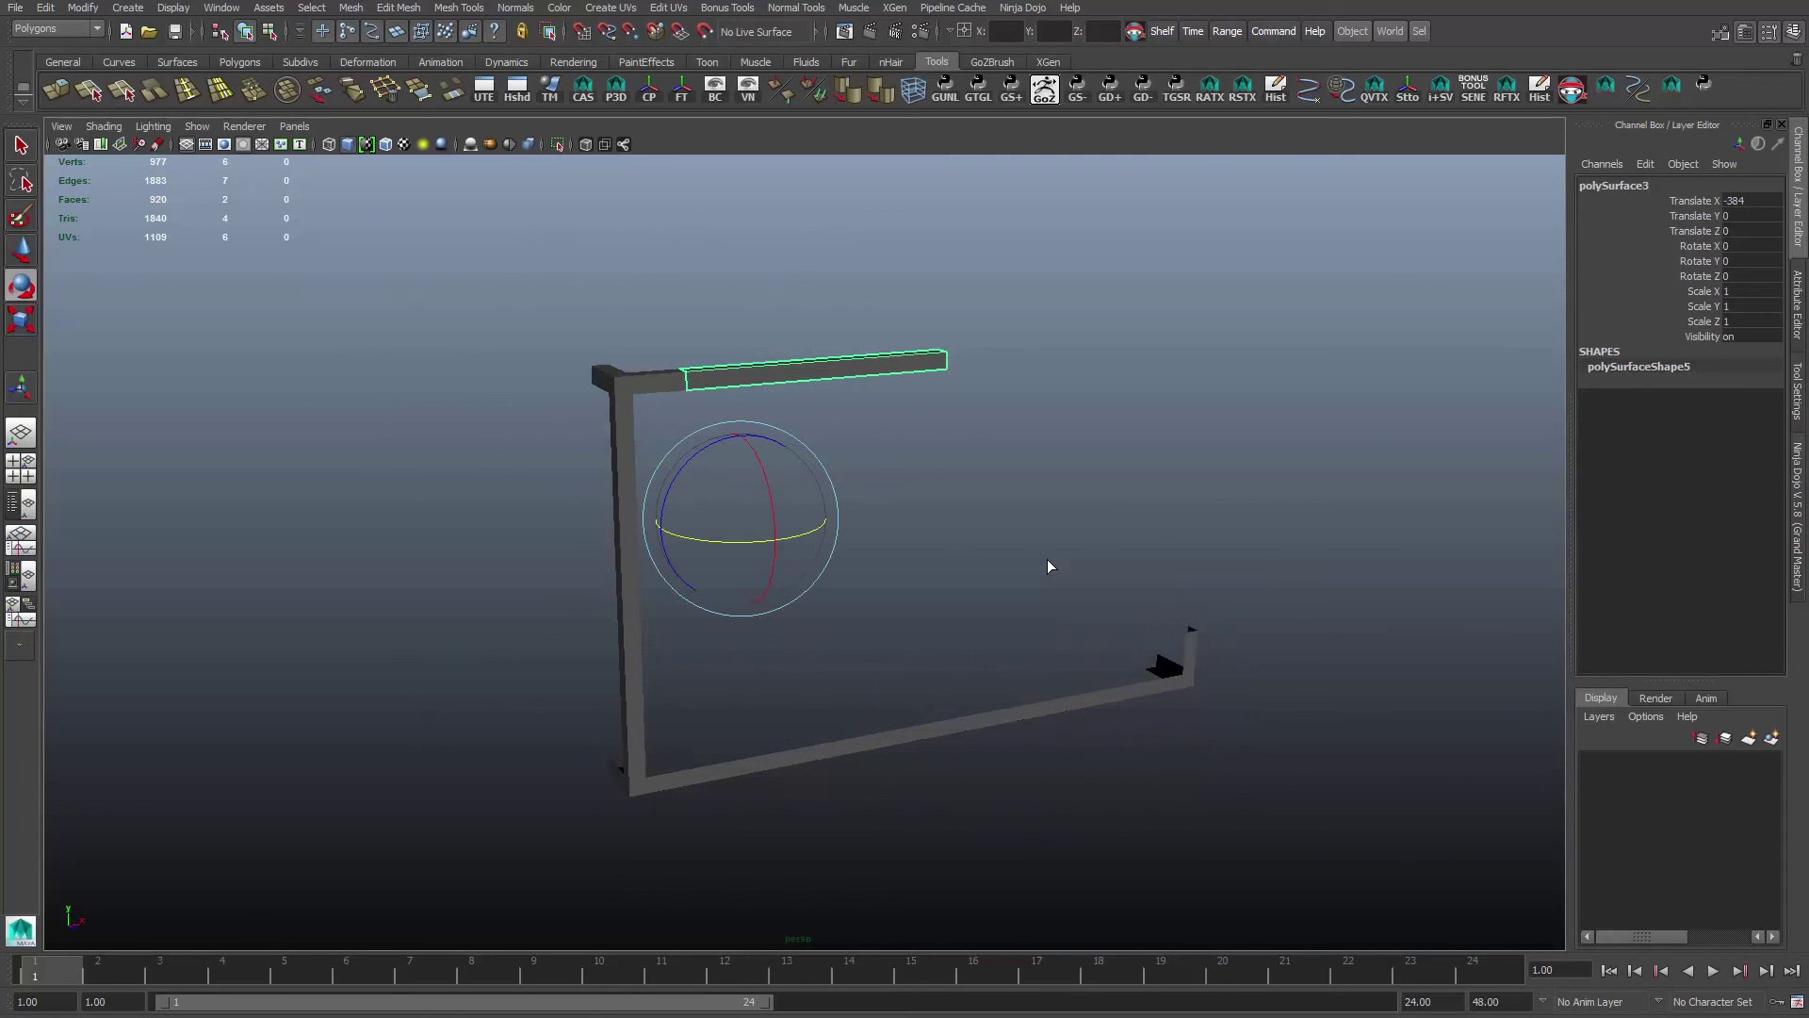
key("ctrl+z")
key("ctrl+z")
key("ctrl+z")
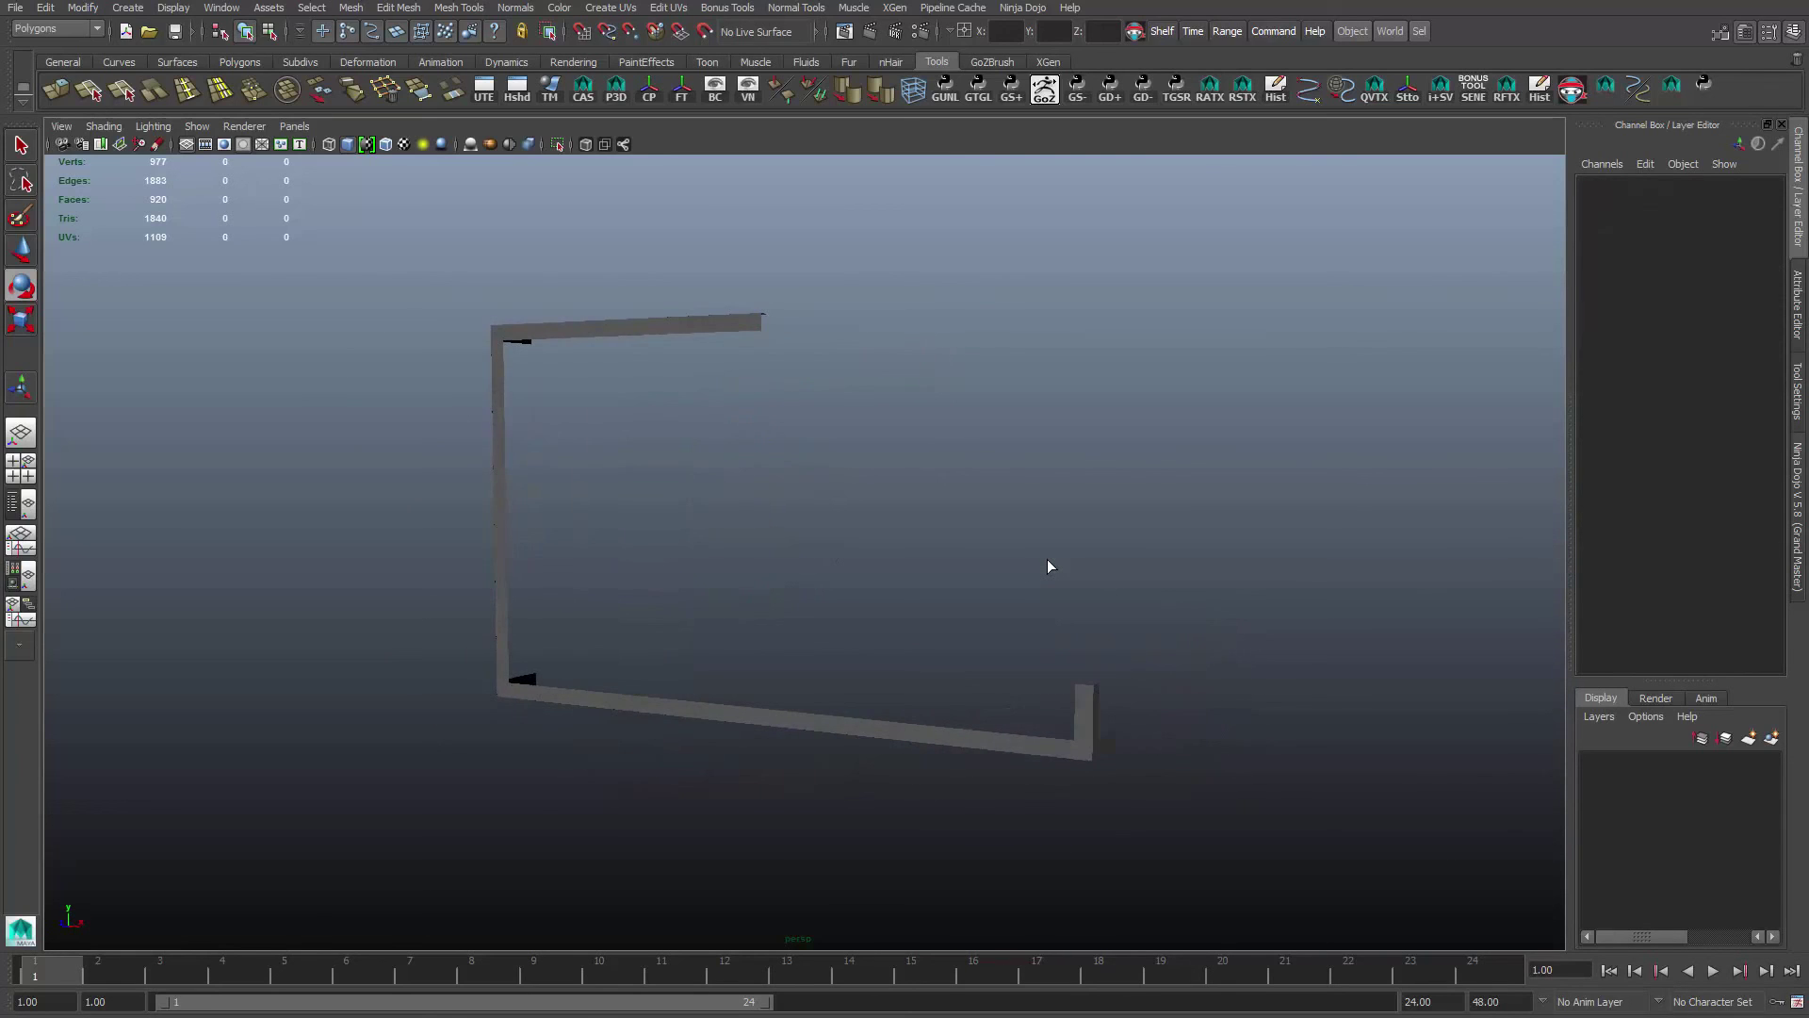
Reselect the rotated corner copy and examine its joint with the lower edge from several angles
key("ctrl+z")
key("ctrl+z")
key("ctrl+z")
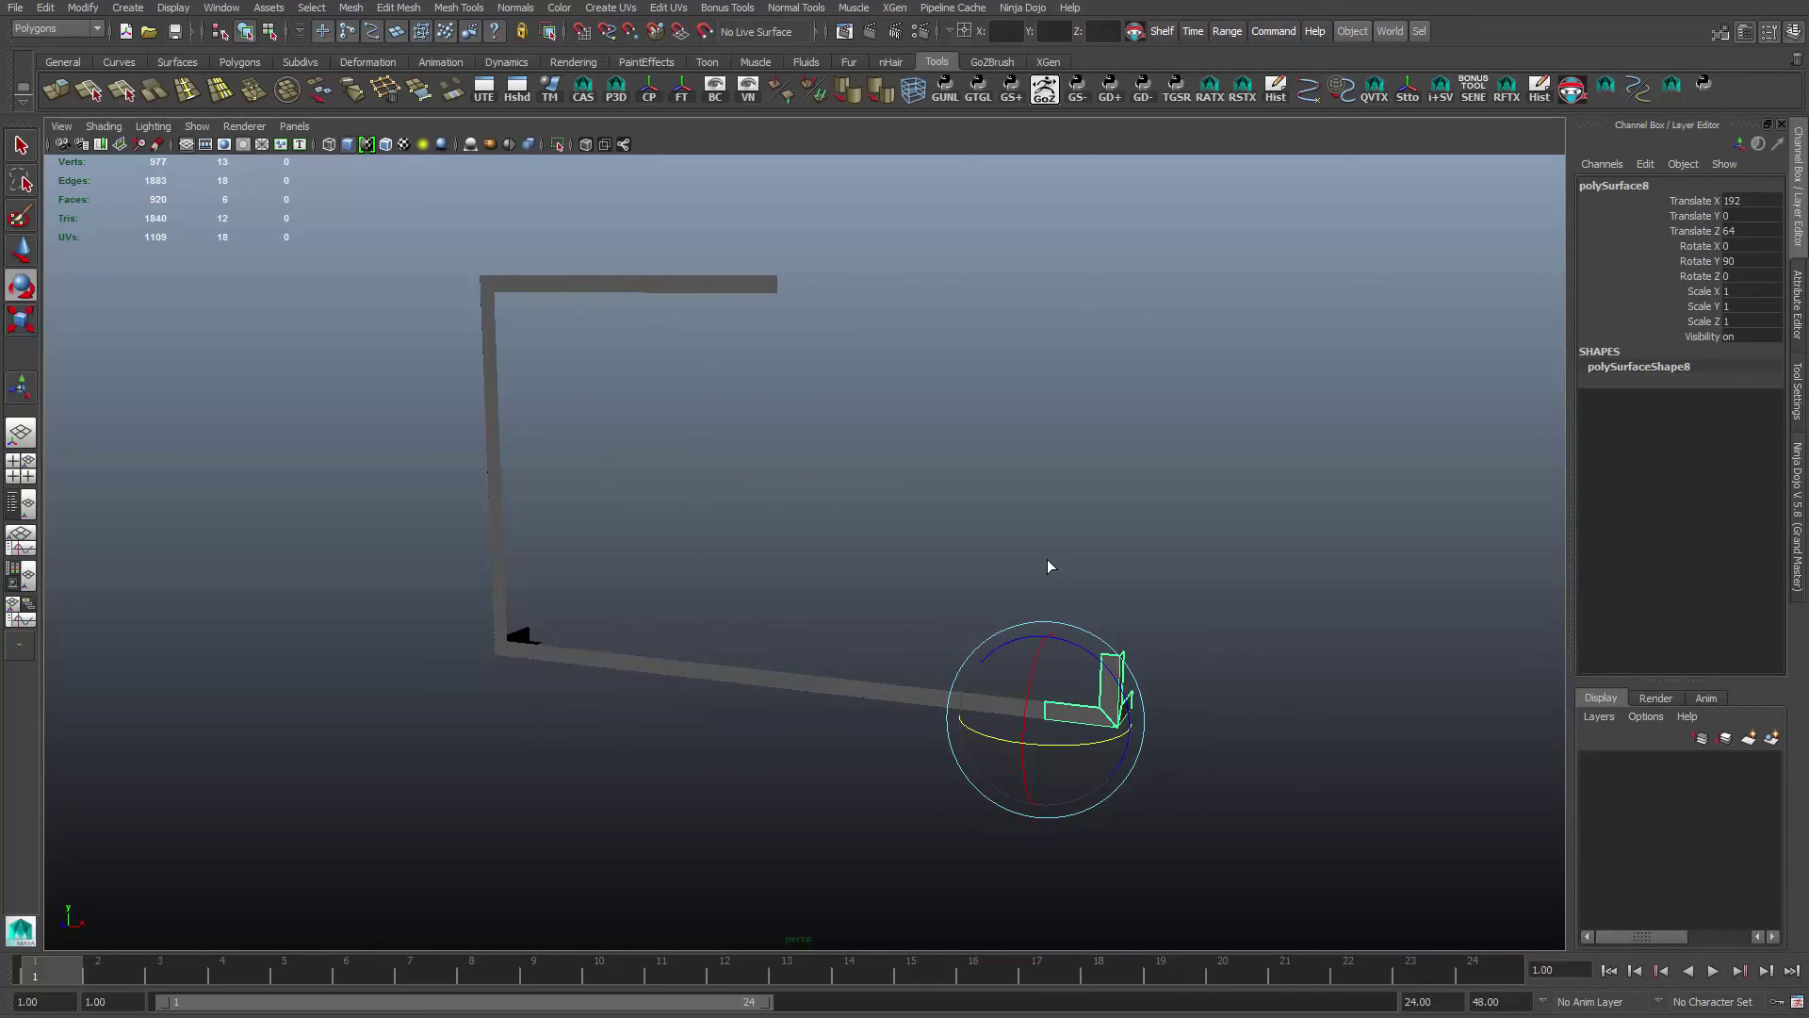
key("ctrl+z")
key("ctrl+z")
key("ctrl+z")
key("ctrl+z")
key("ctrl+z")
key("ctrl+z")
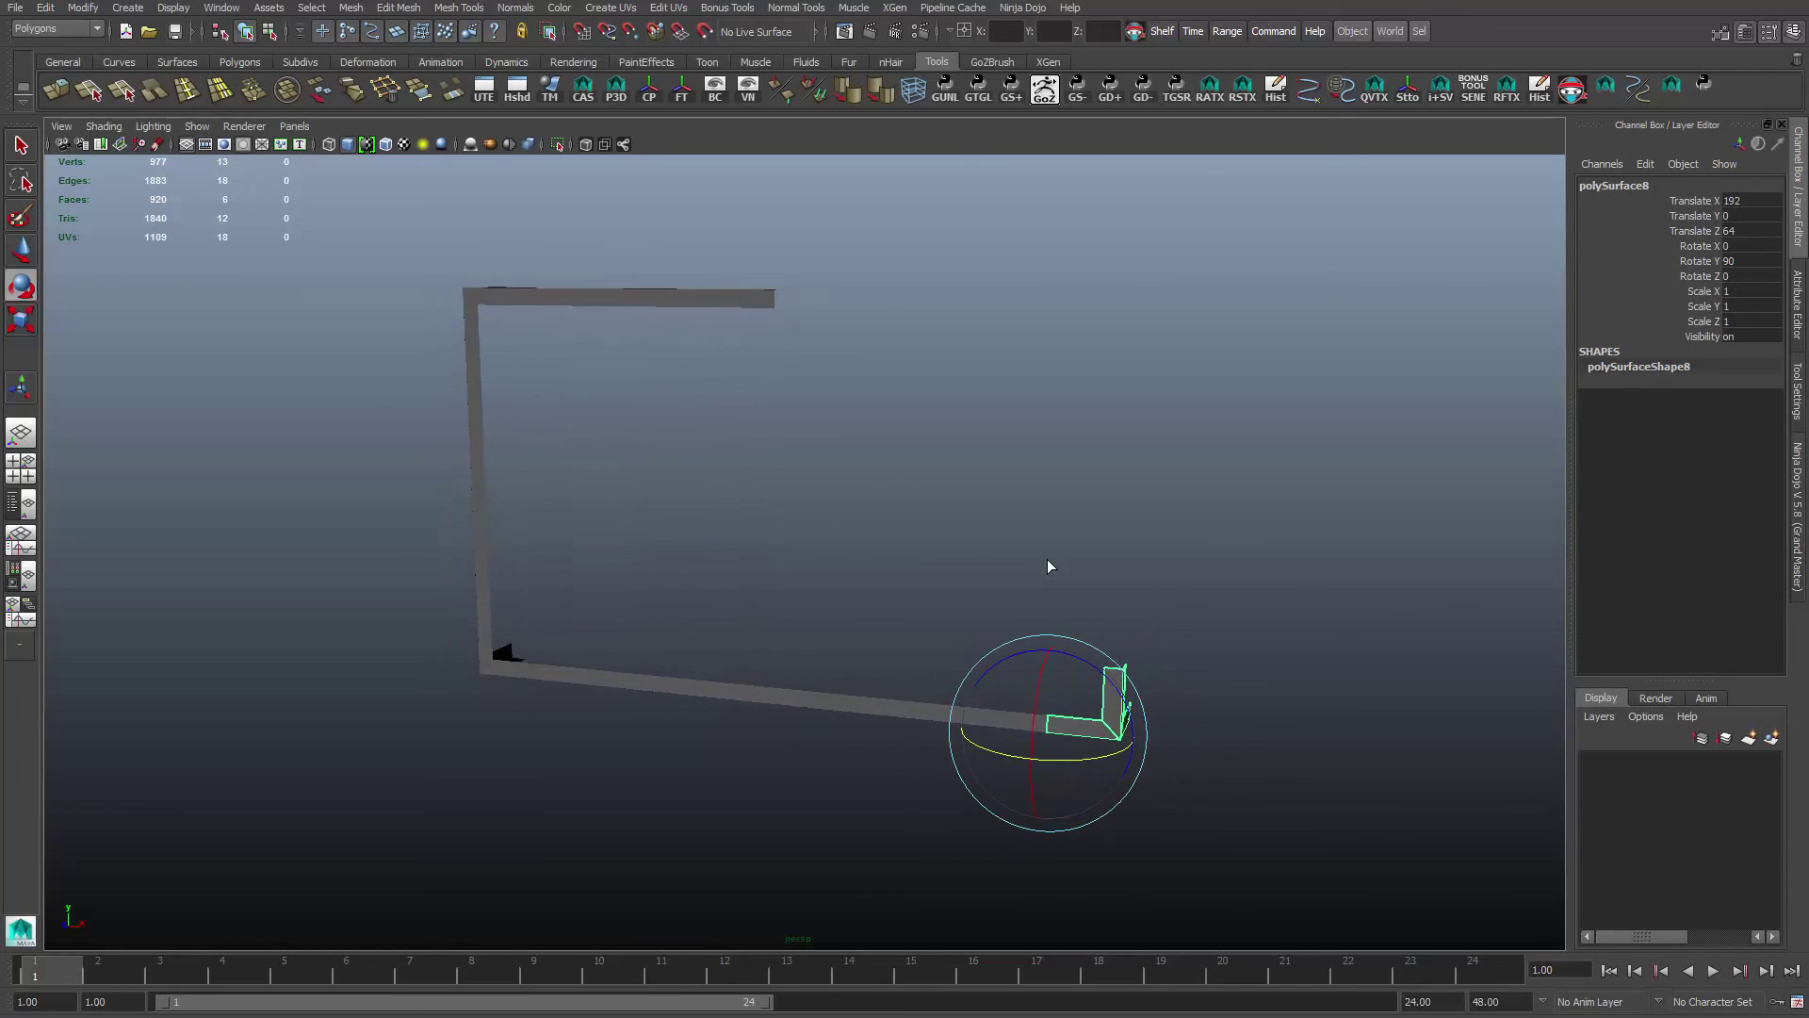
key("ctrl+z")
key("ctrl+z")
key("ctrl+z")
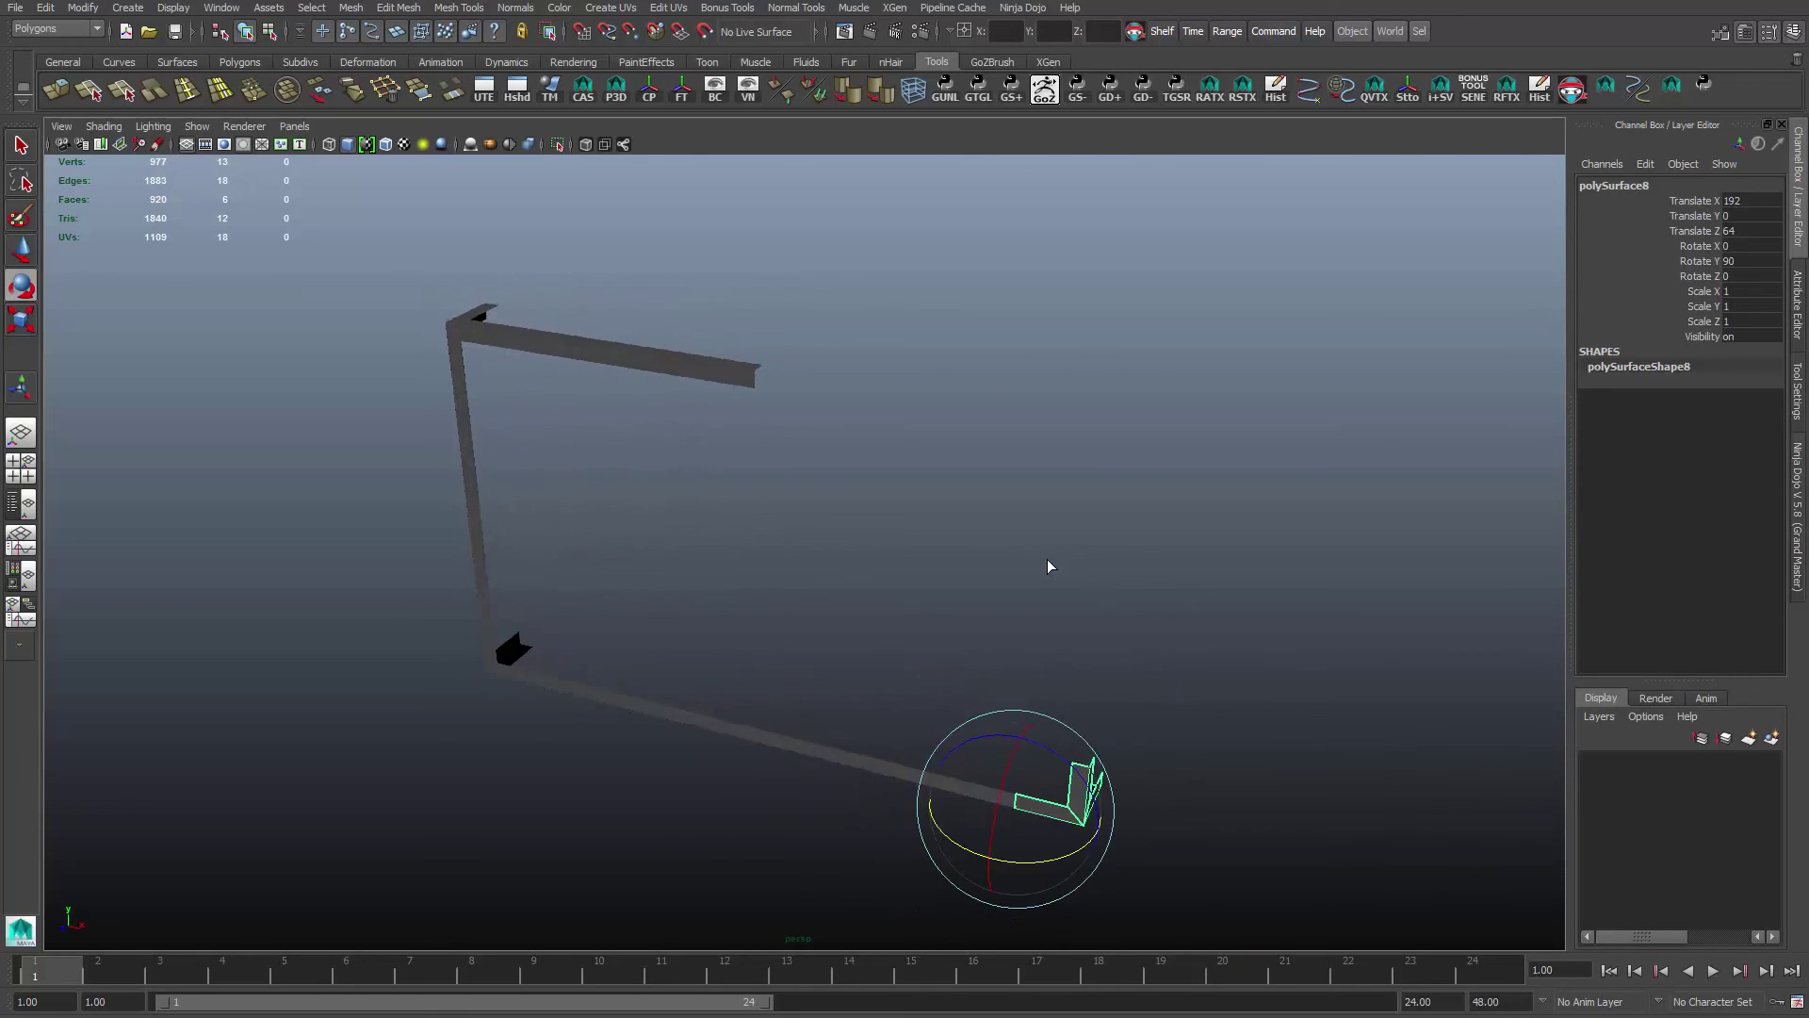
key("ctrl+z")
key("ctrl+z")
key("ctrl+z")
key("ctrl+z")
key("ctrl+z")
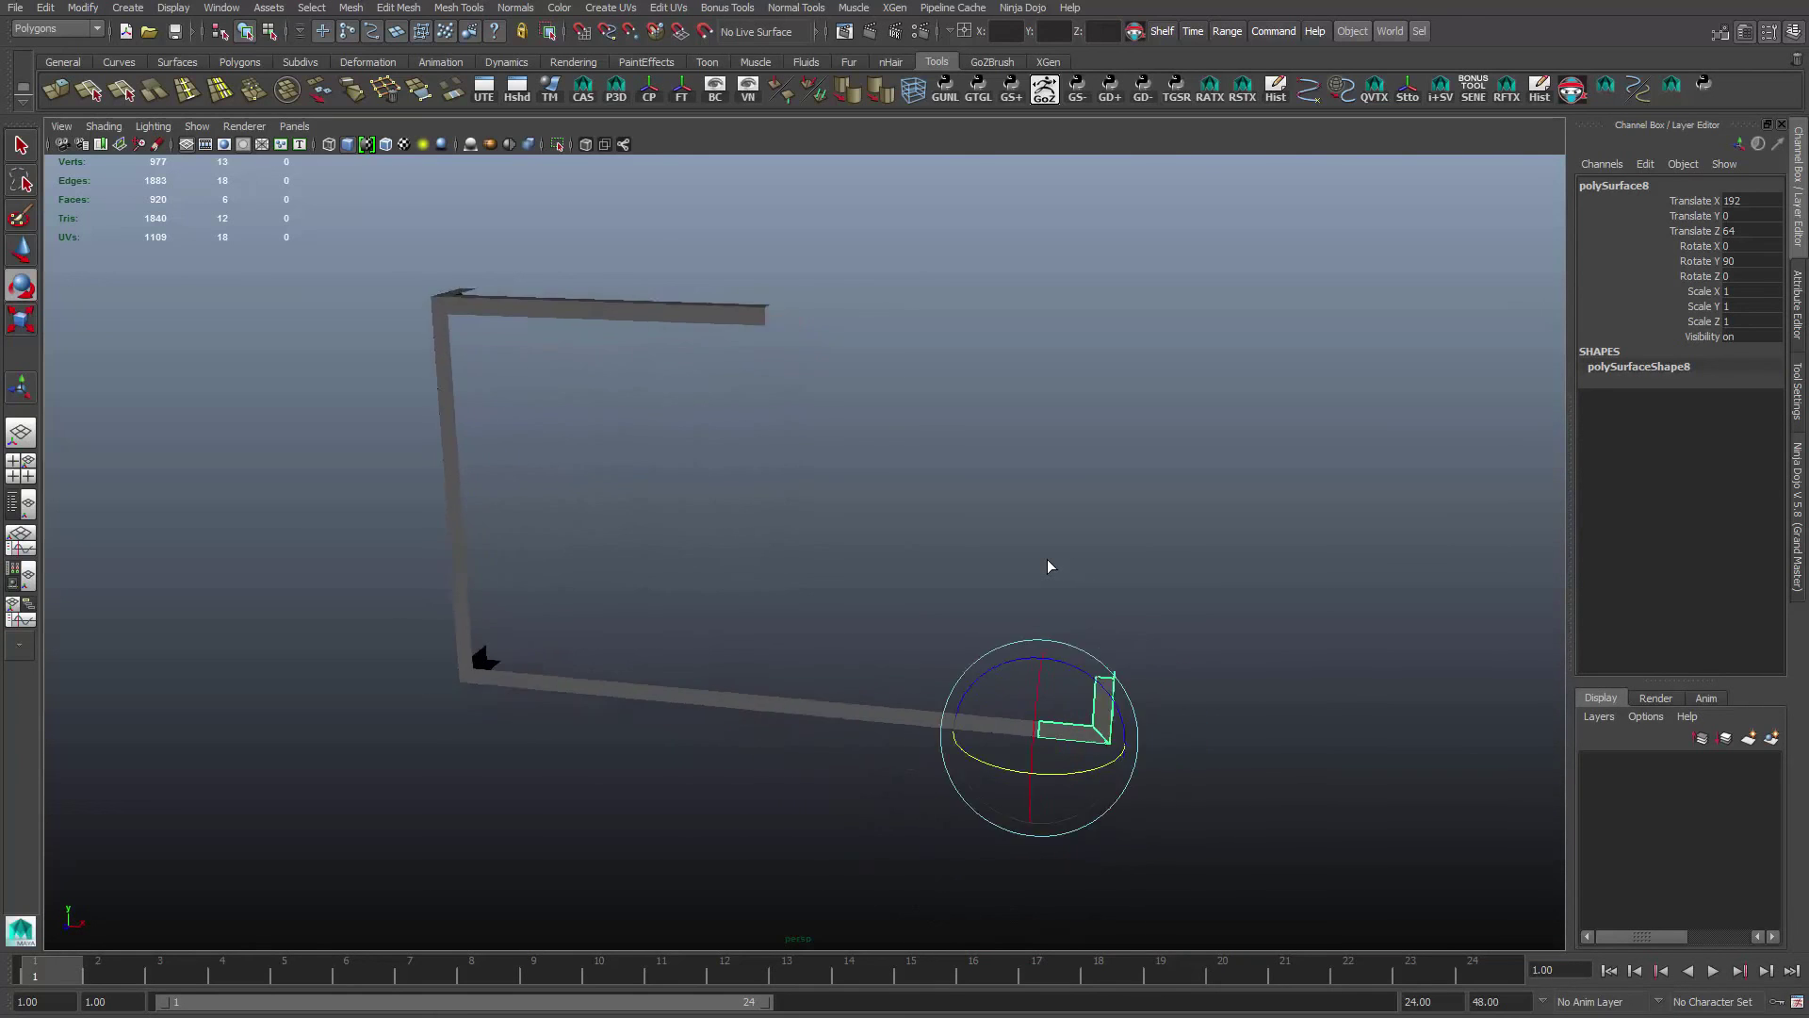